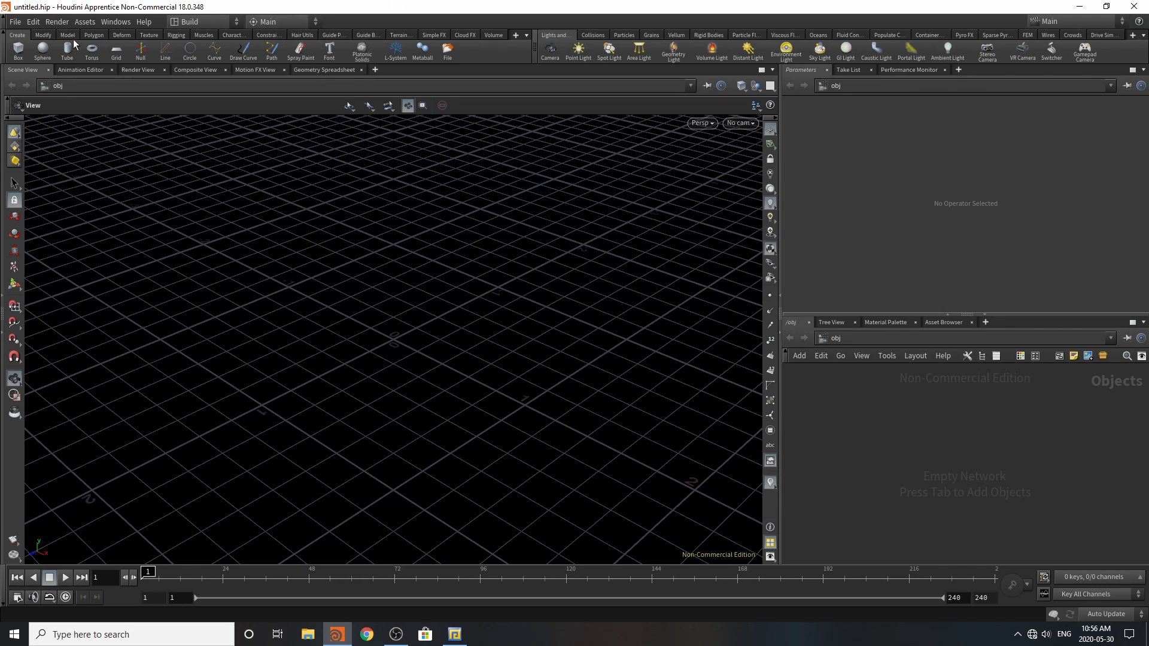
# - Save the new scene under the file name Basics
pyautogui.click(21, 25)
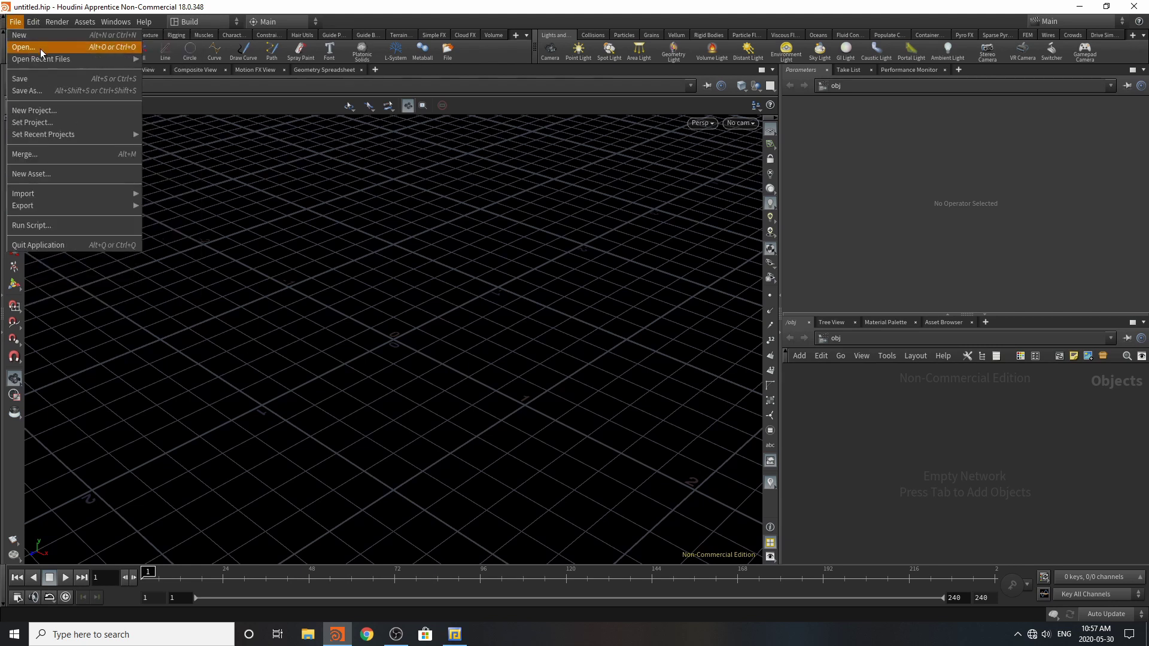
pyautogui.click(34, 91)
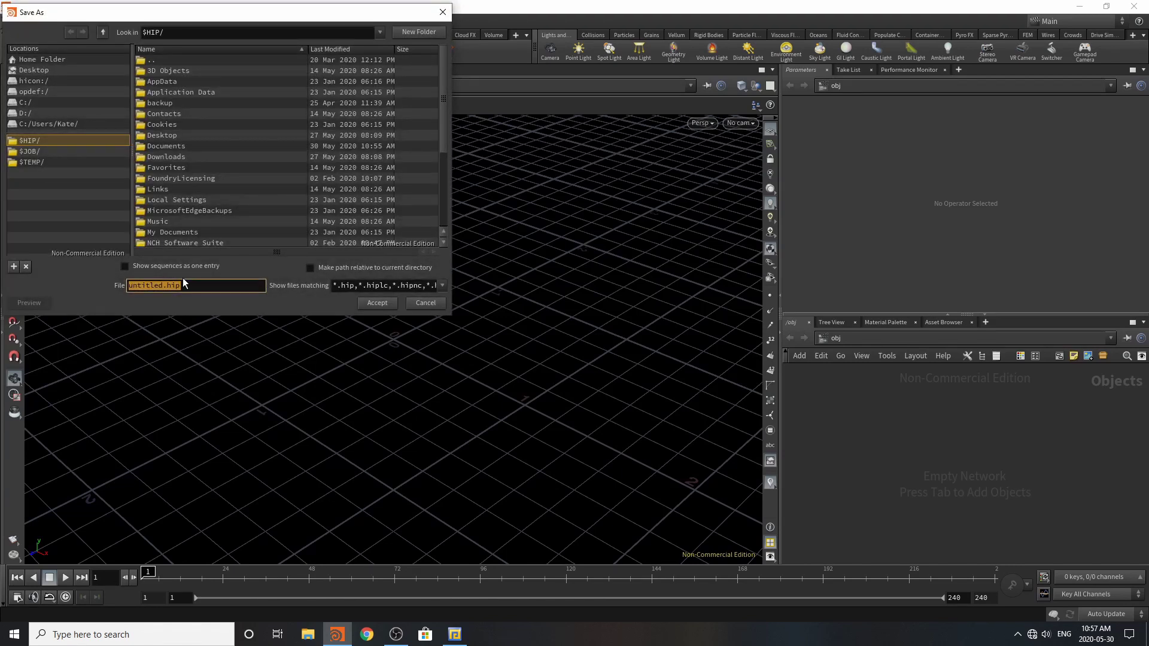
pyautogui.write('Begi')
pyautogui.press('BackSpace')
pyautogui.write('gi')
pyautogui.press('BackSpace')
pyautogui.press('BackSpace')
pyautogui.press('BackSpace')
pyautogui.press('BackSpace')
pyautogui.write('asic')
pyautogui.press('Return')
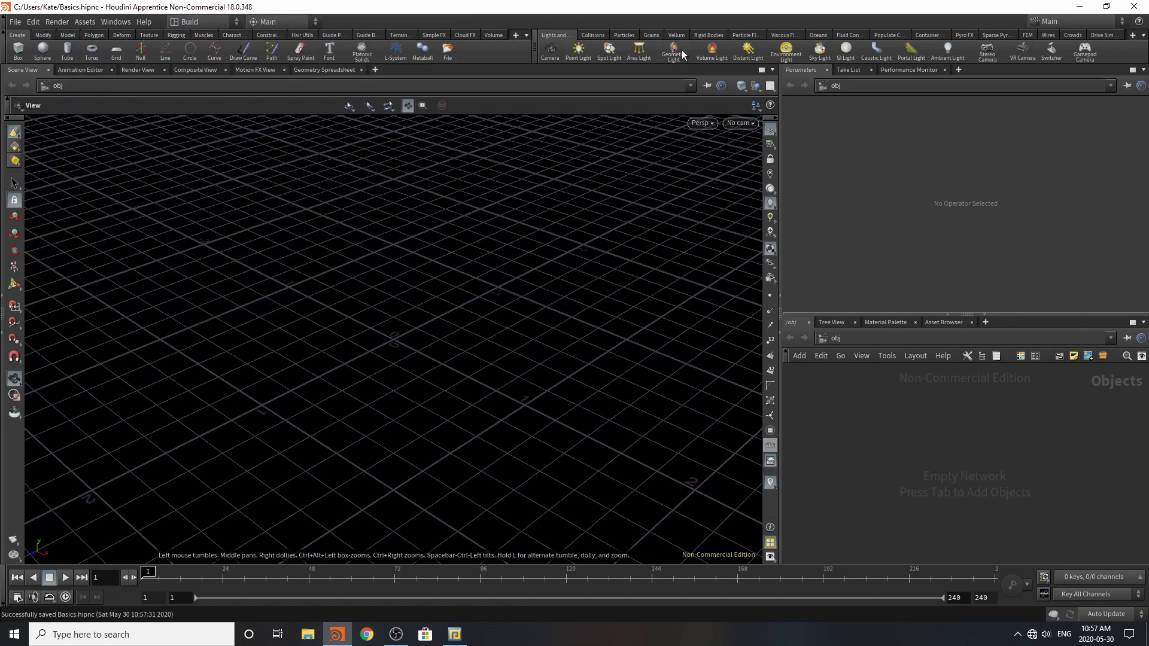
pyautogui.click(621, 34)
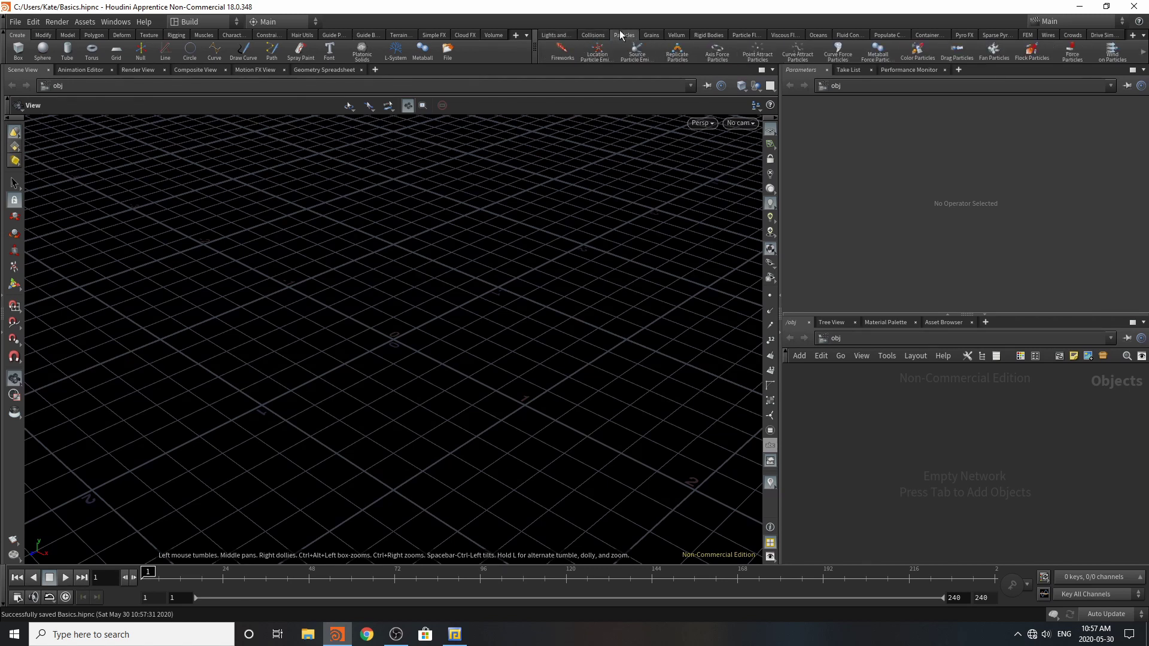
pyautogui.click(589, 34)
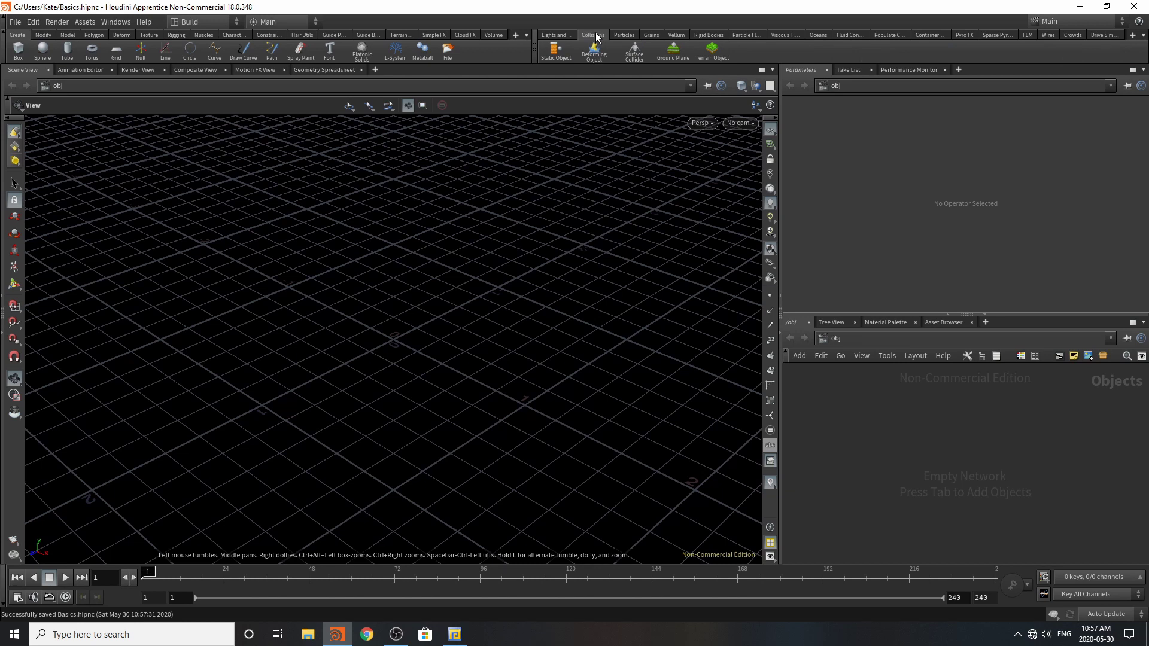
pyautogui.click(546, 34)
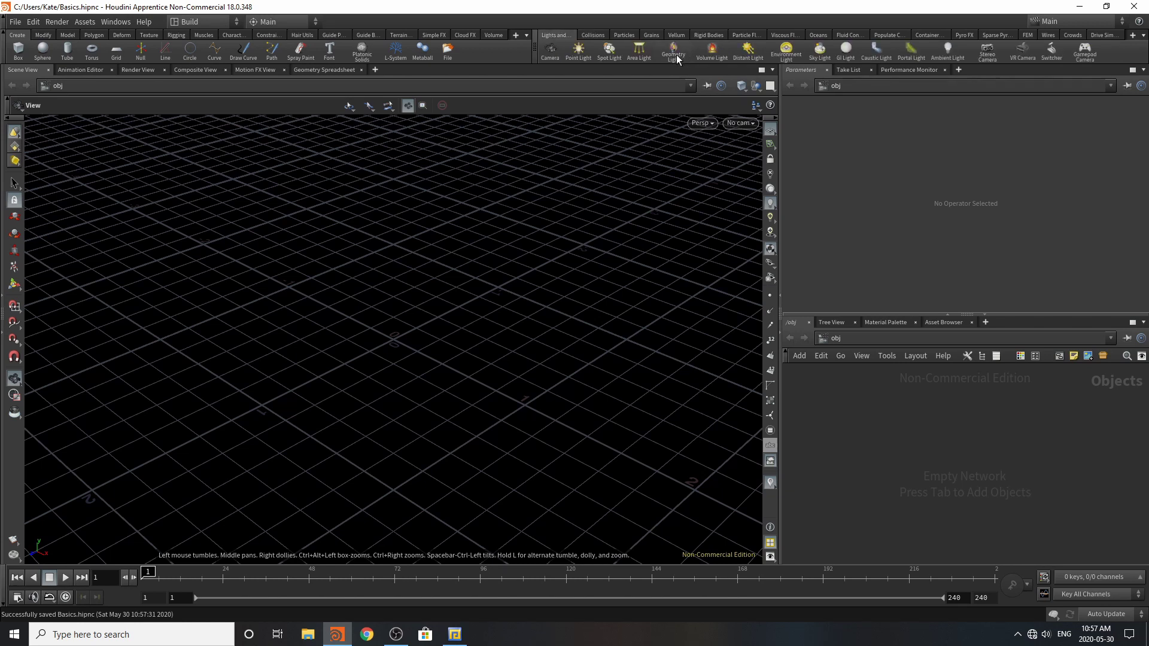
# - Place a distant light above the grid's centre and tilt it about one axis
pyautogui.click(747, 57)
pyautogui.click(433, 177)
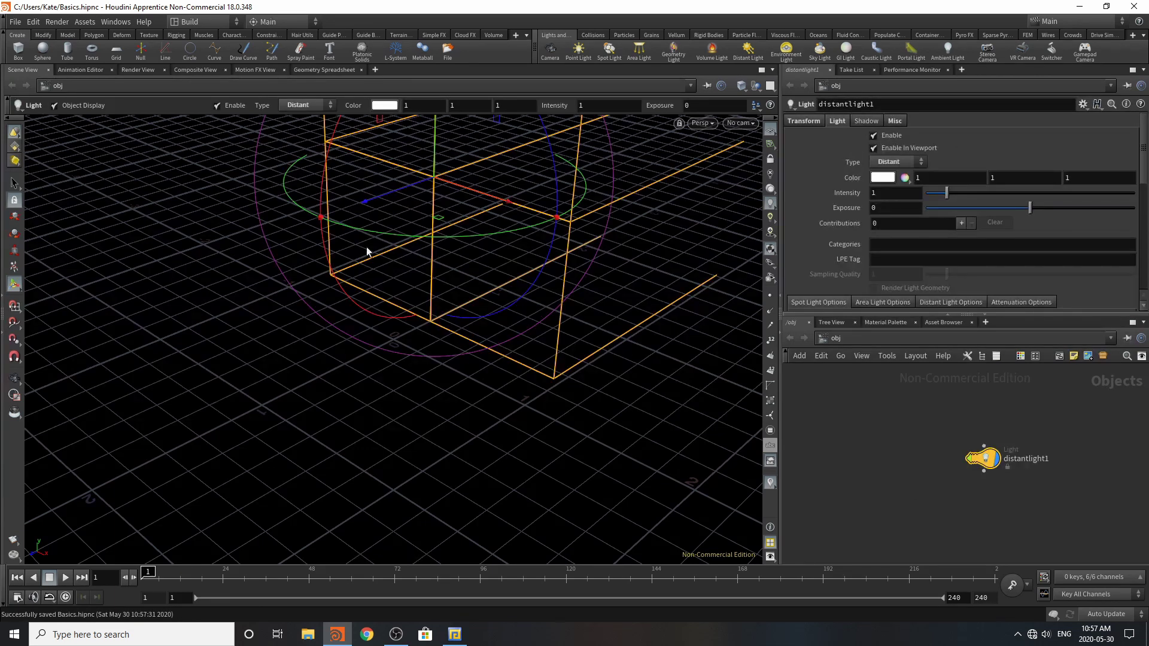
pyautogui.moveTo(323, 252); pyautogui.dragTo(304, 239)
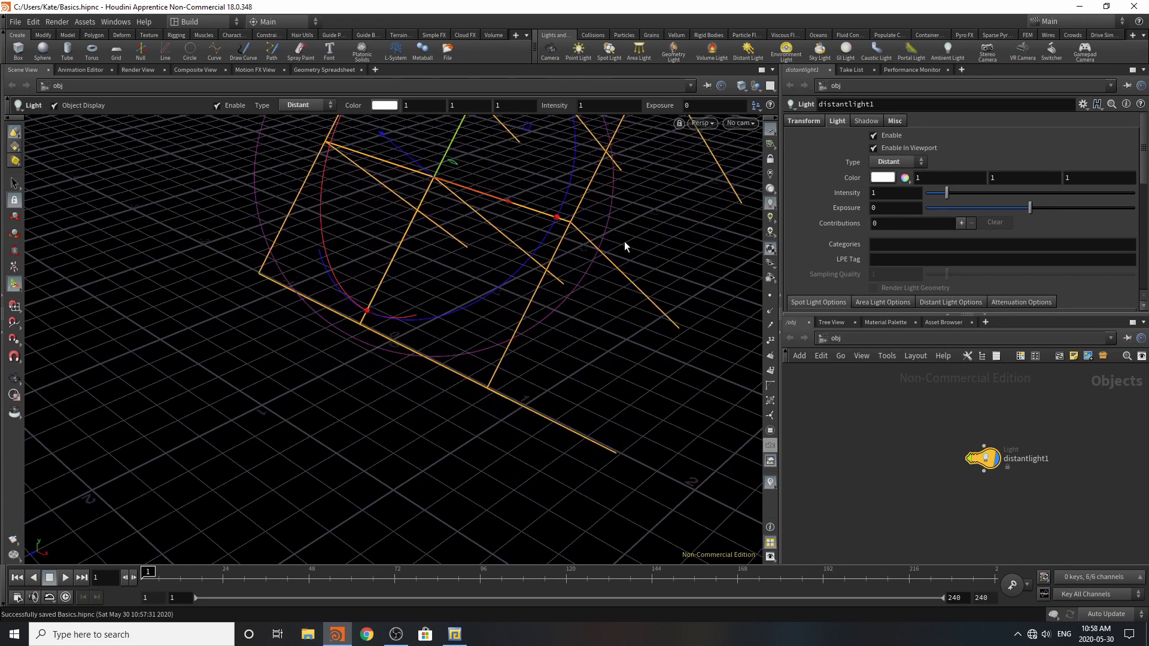
# - Add a sphere at the grid origin and rotate and move the distant light so it shines down on the sphere
pyautogui.click(42, 51)
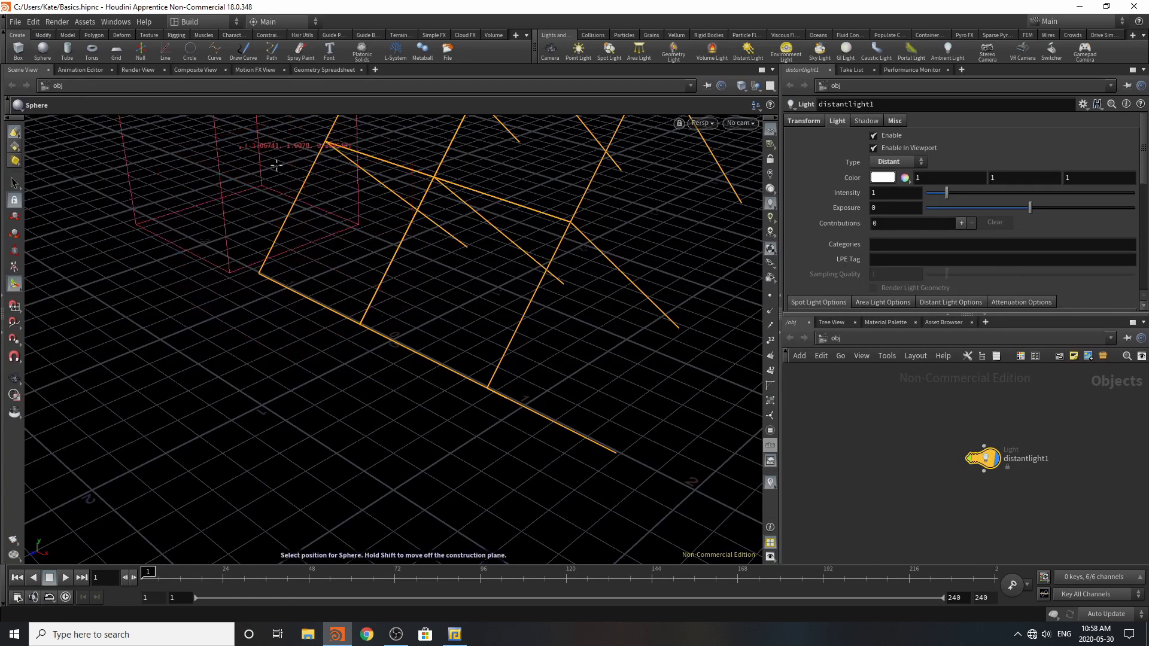
pyautogui.click(359, 317)
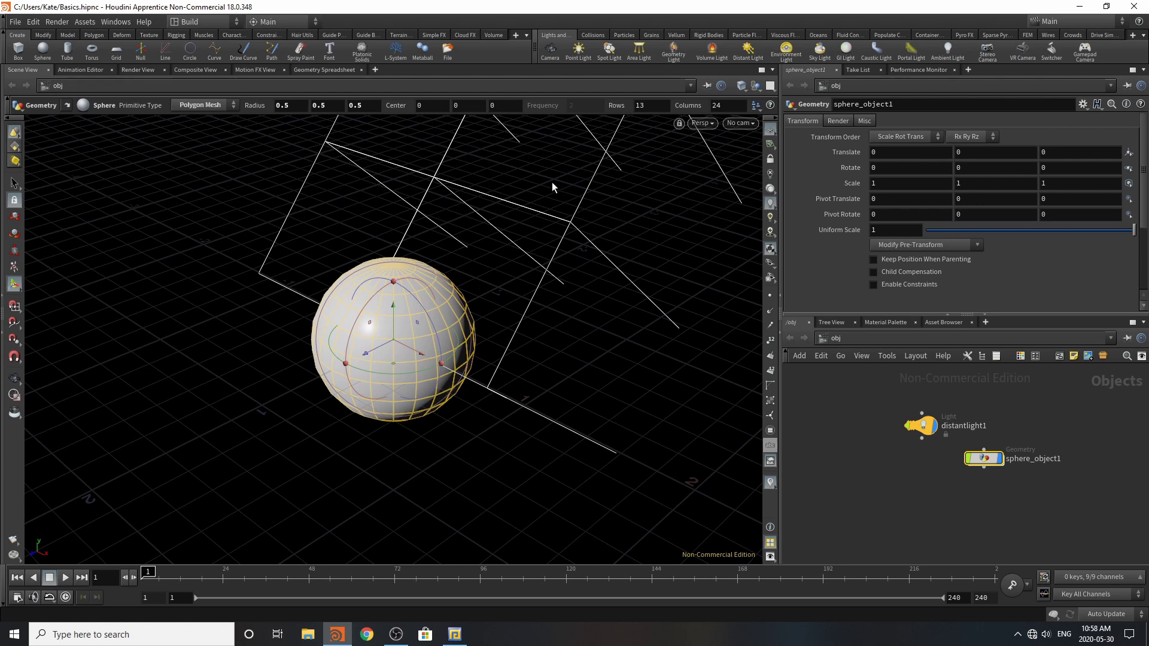
pyautogui.click(921, 426)
pyautogui.moveTo(328, 250); pyautogui.dragTo(223, 205)
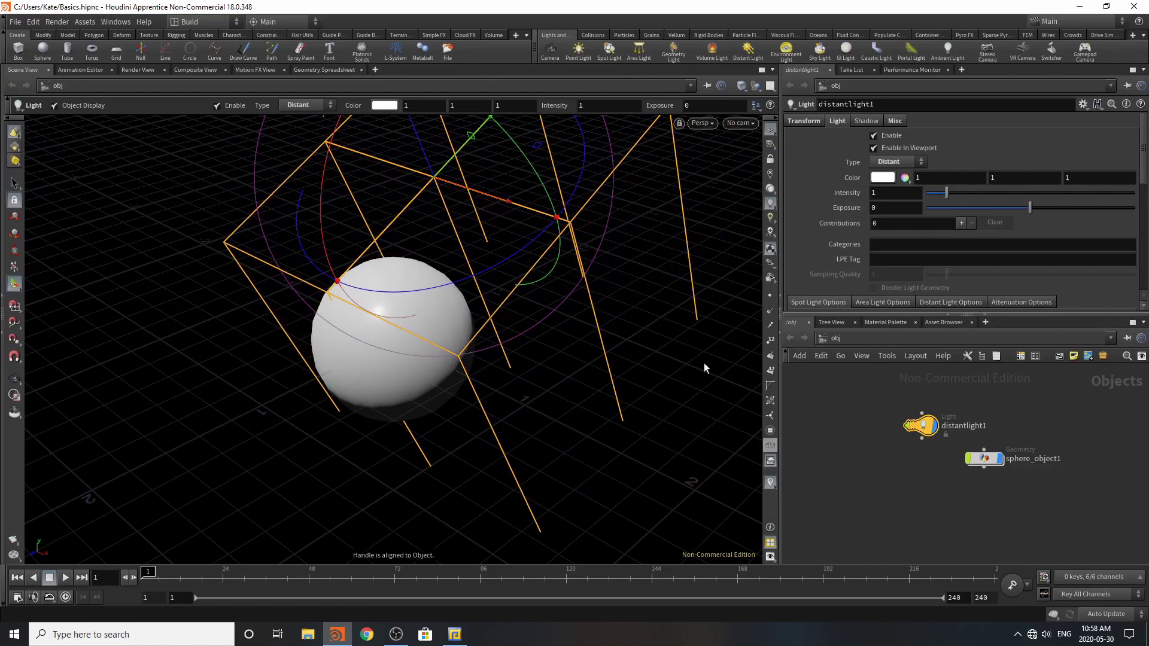
pyautogui.moveTo(423, 148); pyautogui.dragTo(175, 5)
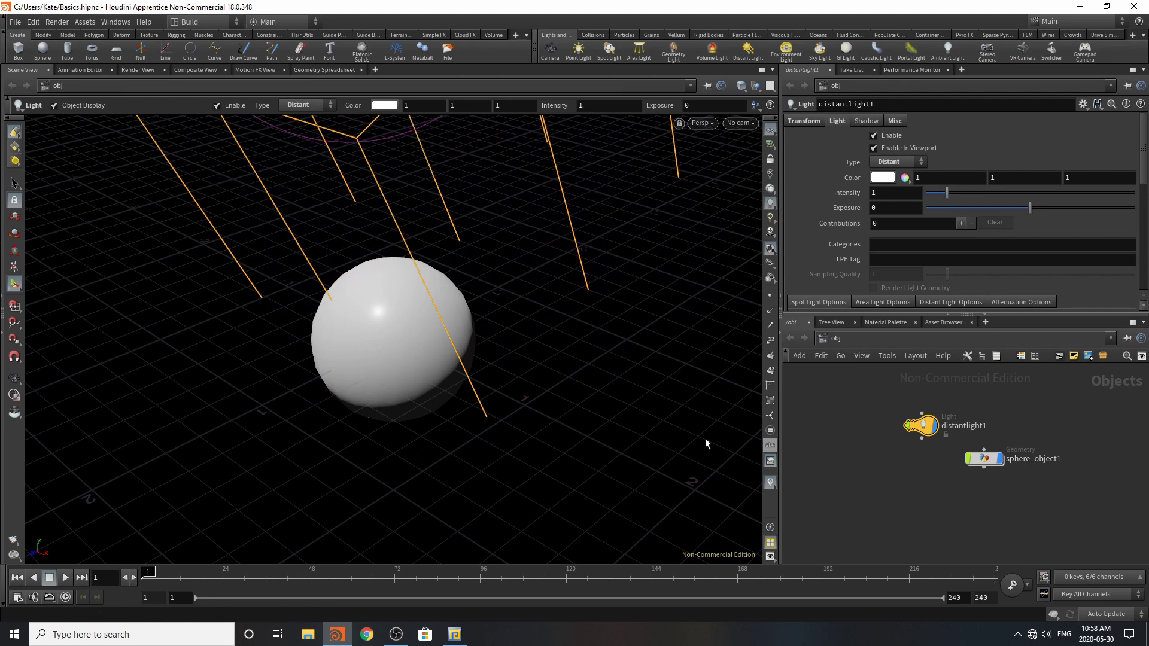
# - Add an environment light to the scene and dismiss the console message
pyautogui.click(790, 53)
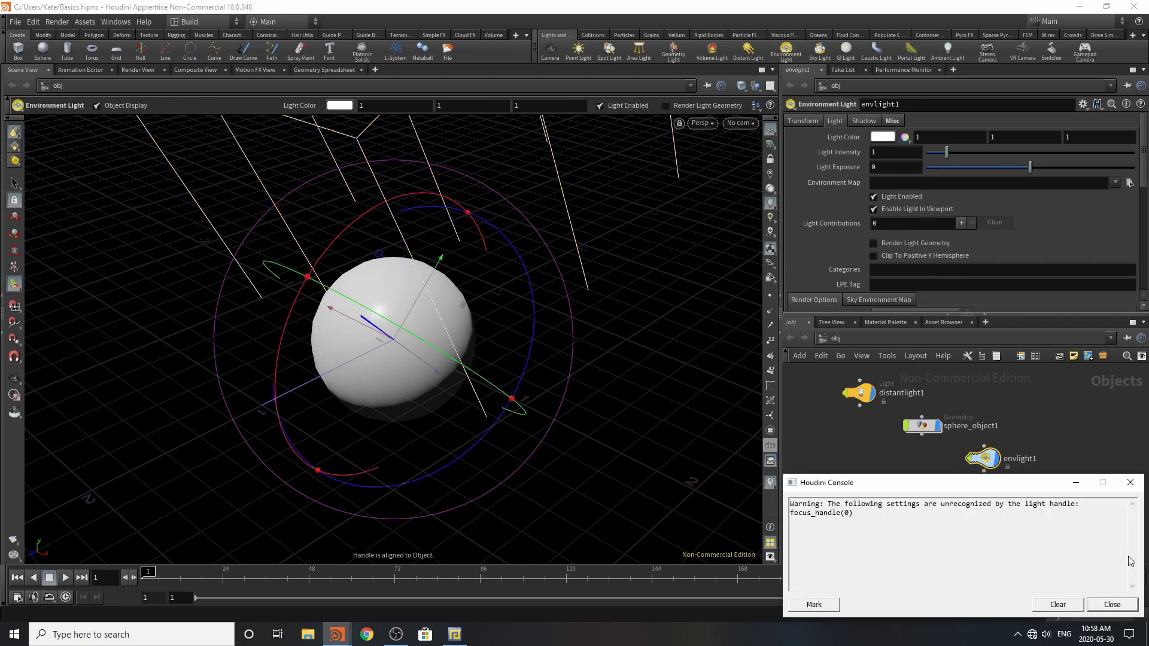
pyautogui.click(1112, 605)
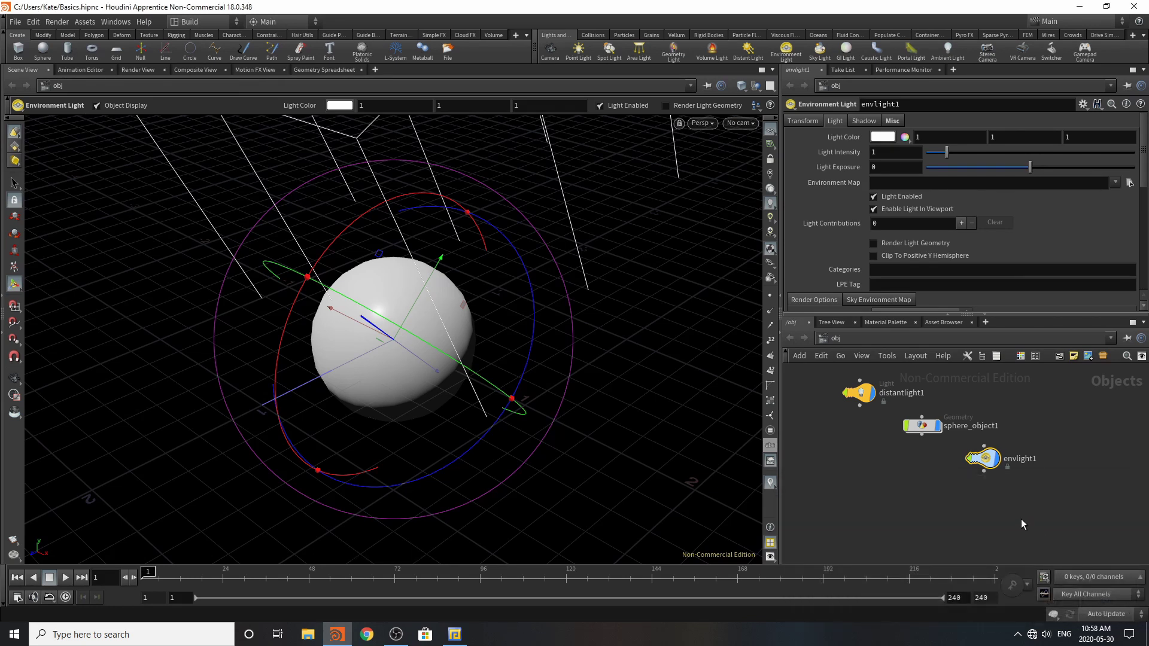
# - Look inside the environment light's network at its Object Merge node and return to the object level
pyautogui.doubleClick(984, 458)
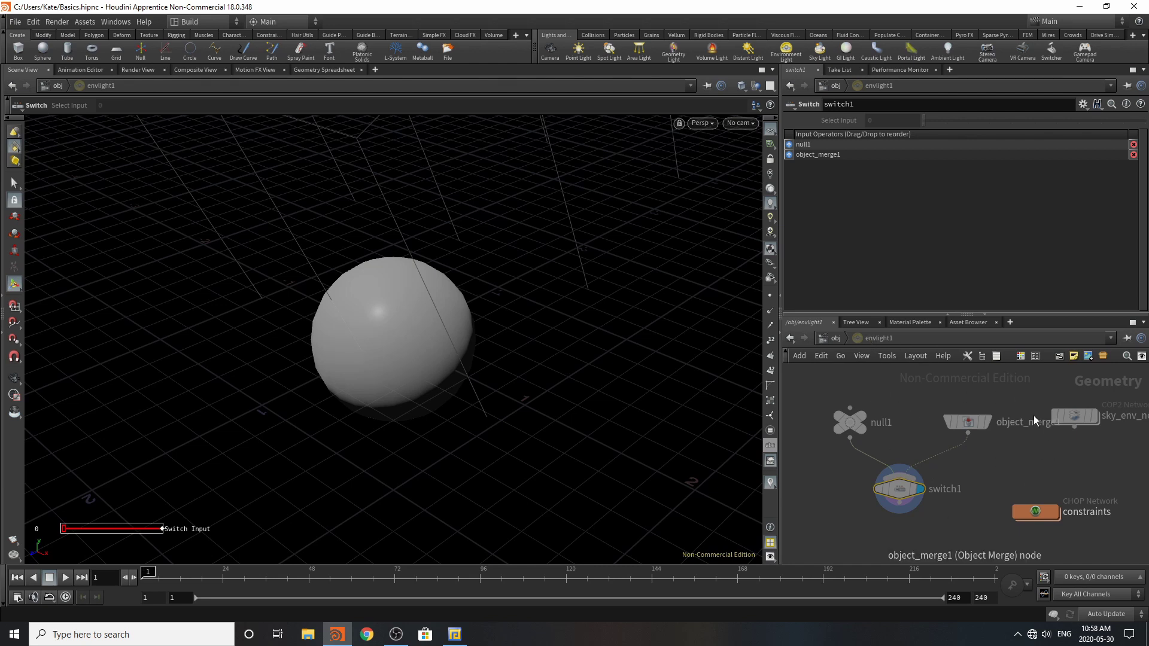
pyautogui.moveTo(969, 425)
pyautogui.mouseDown()
pyautogui.moveTo(955, 395)
pyautogui.moveTo(955, 417)
pyautogui.mouseUp()
pyautogui.click(956, 418)
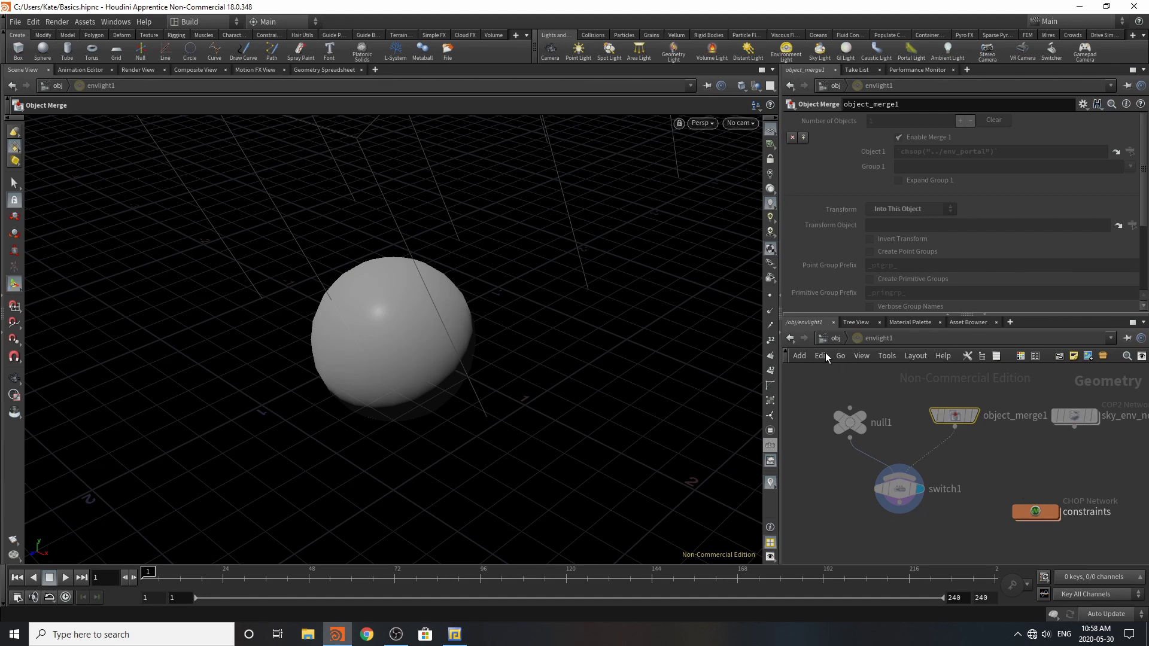
pyautogui.click(834, 338)
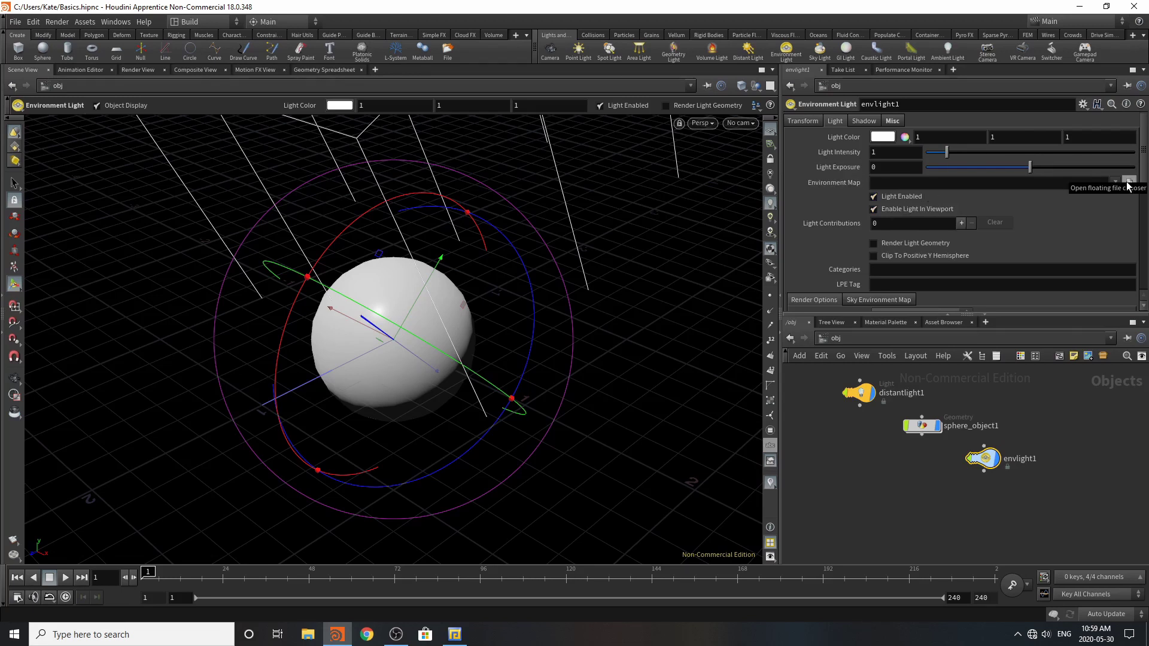
# - Set the environment light's map to HDRIHaven_kiara_5_noon_2k.rat from the $HFS/houdini/pic/hdri/ folder
pyautogui.click(1130, 183)
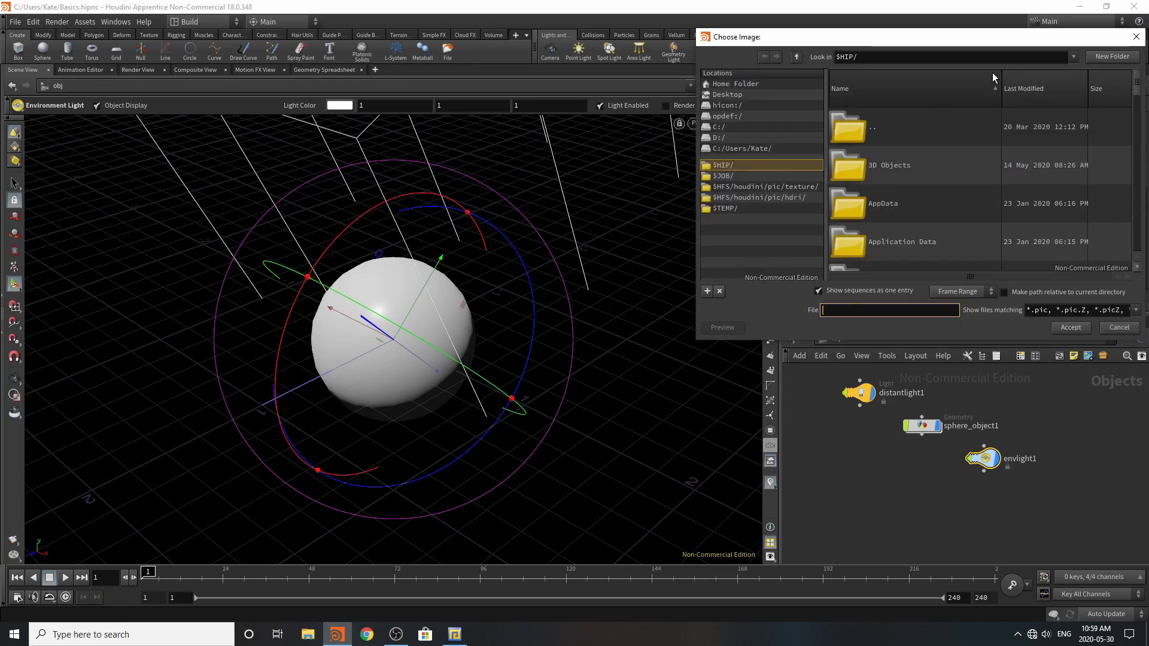
pyautogui.moveTo(947, 42); pyautogui.dragTo(709, 69)
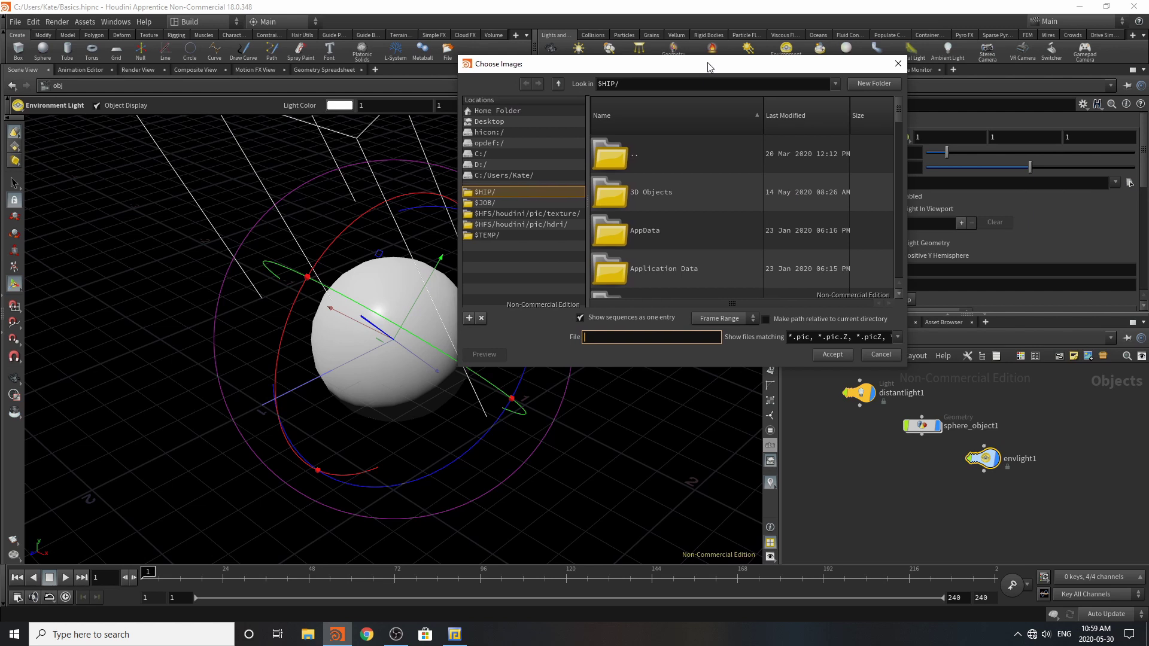
pyautogui.click(522, 227)
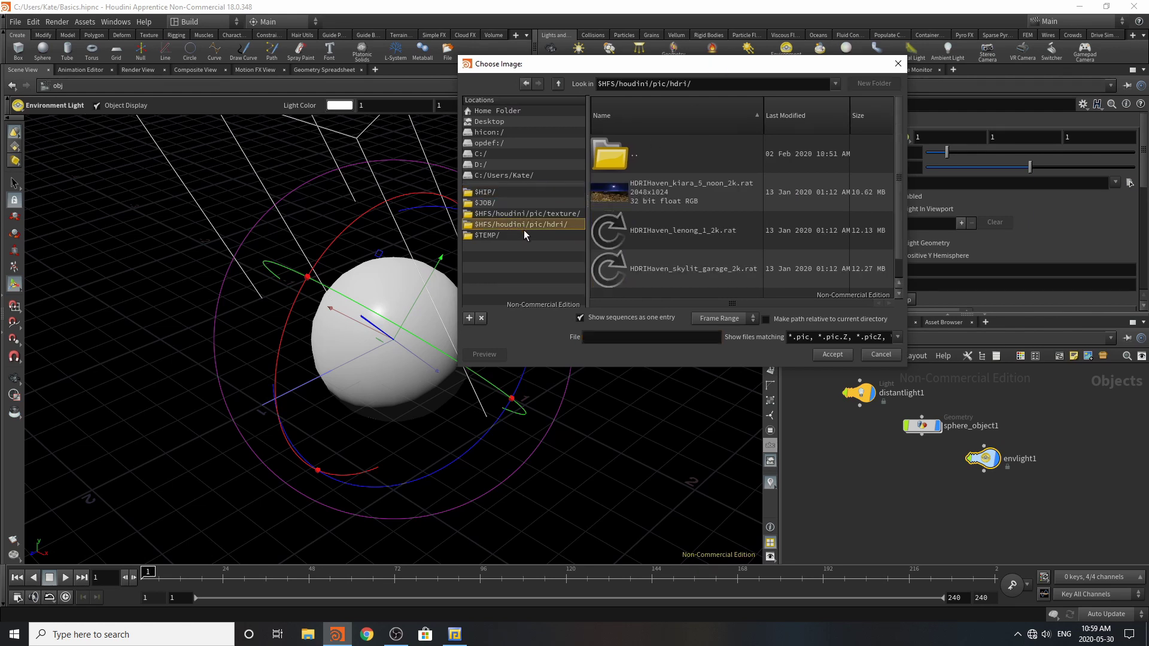
pyautogui.scroll(-1, 674, 234)
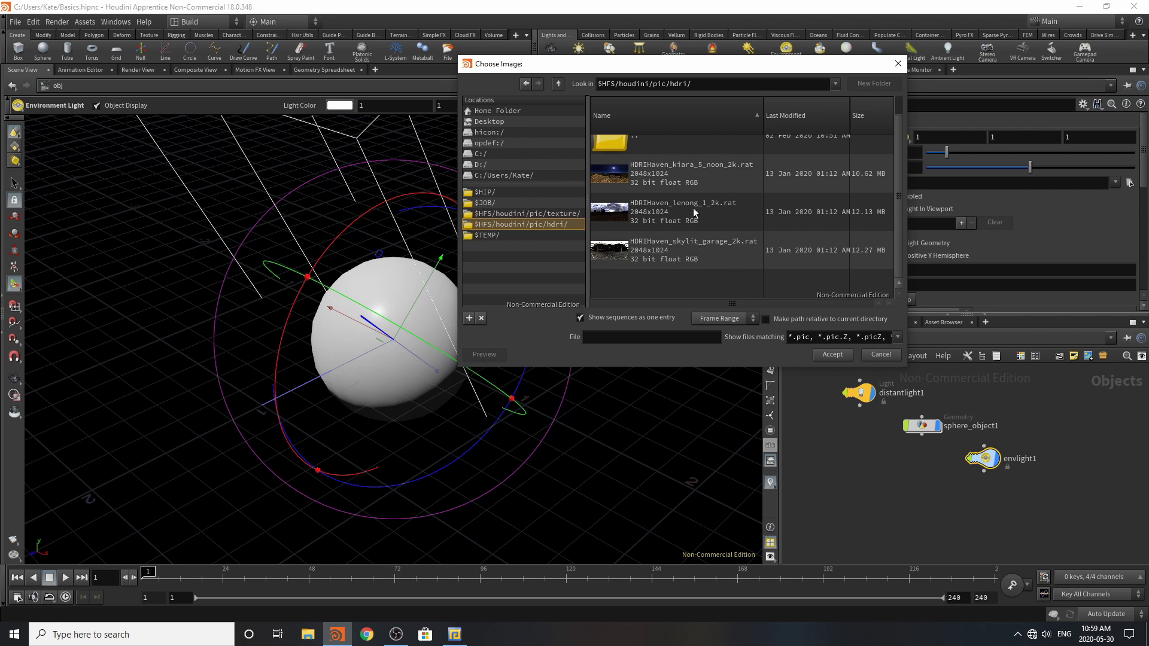
pyautogui.click(688, 186)
pyautogui.click(833, 356)
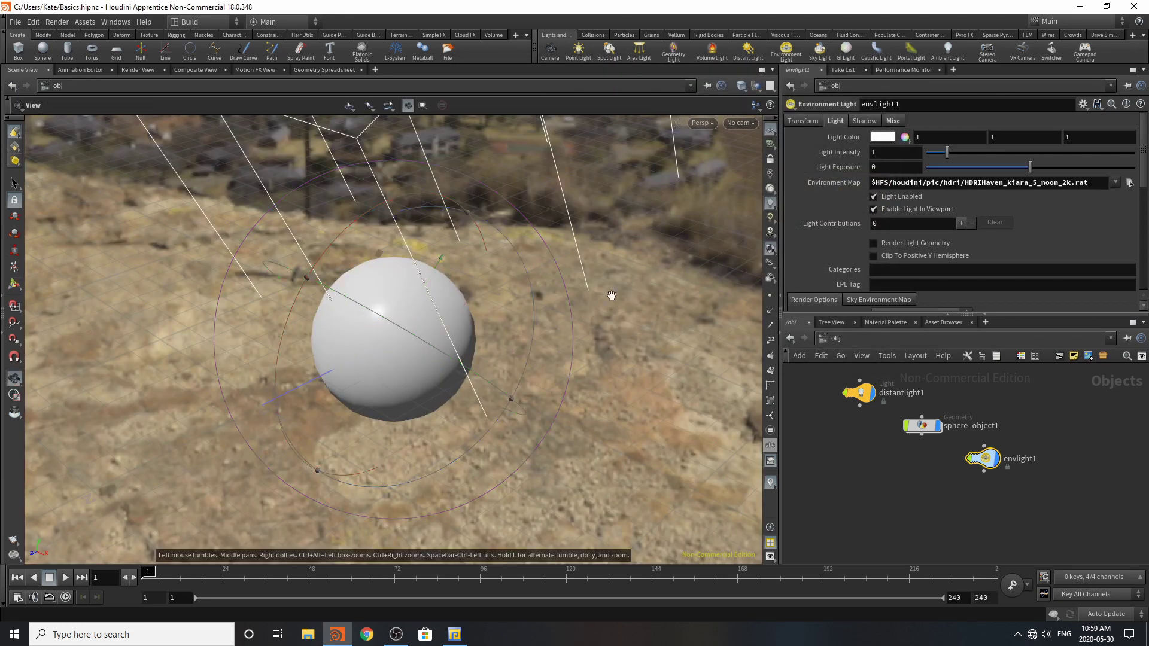
# - Examine the environment background around the sphere from other angles and distances, and return to the home view
pyautogui.hotkey('space', 'g')
pyautogui.keyDown('alt'); pyautogui.moveTo(590, 307); pyautogui.dragTo(456, 271); pyautogui.keyUp('alt')
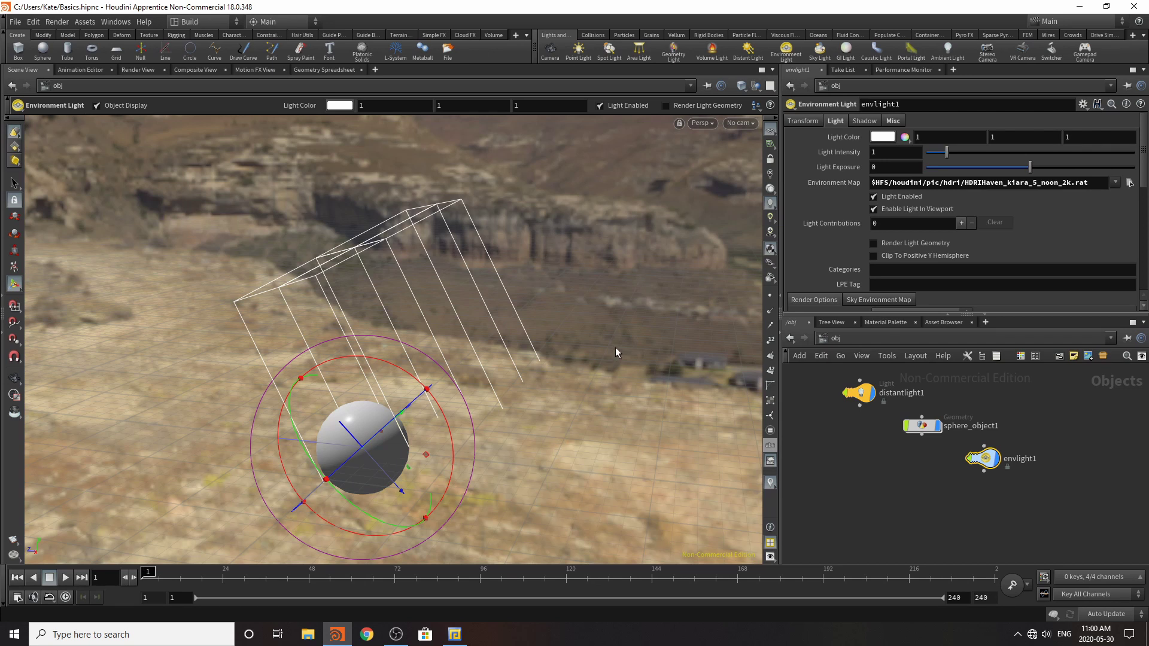
pyautogui.keyDown('alt'); pyautogui.moveTo(480, 424); pyautogui.dragTo(243, 367, button='right'); pyautogui.keyUp('alt')
pyautogui.keyDown('alt'); pyautogui.moveTo(562, 323); pyautogui.dragTo(121, 396, button='right'); pyautogui.keyUp('alt')
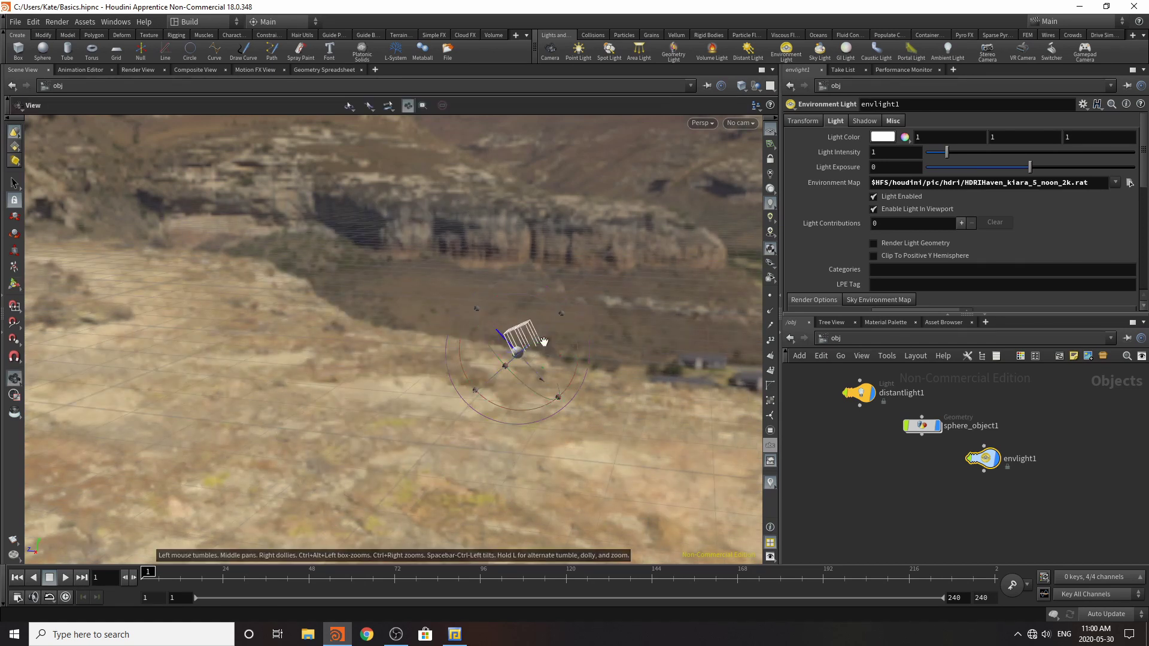
pyautogui.hotkey('space', 'h')
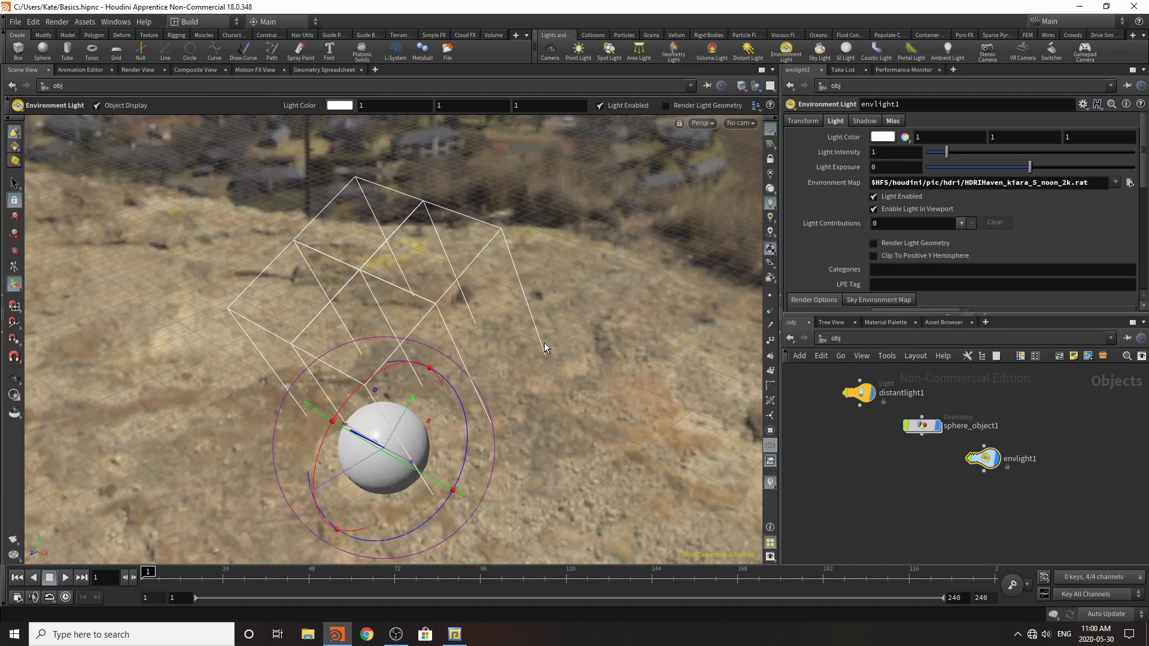
# - Automatically lay out the light and sphere nodes in the object network
pyautogui.click(959, 478)
pyautogui.press('l')
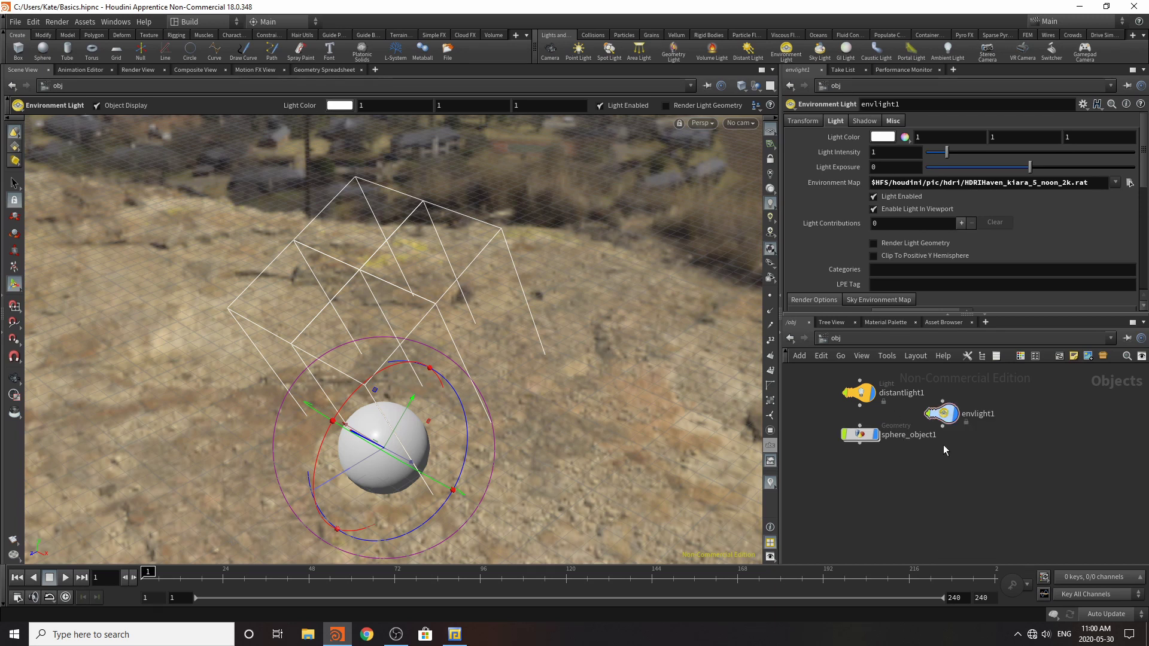
pyautogui.scroll(-5, 980, 459)
pyautogui.scroll(4, 926, 445)
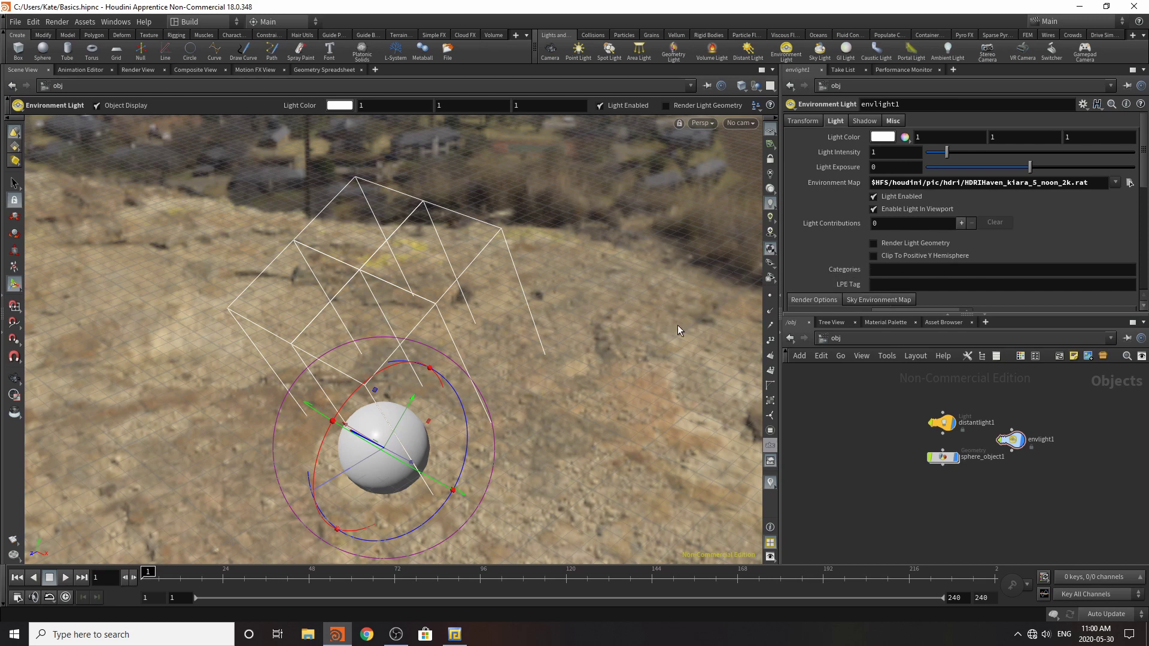
# - Switch the viewport to headlight-only lighting to hide the environment background, comparing it with normal lighting
pyautogui.click(771, 189)
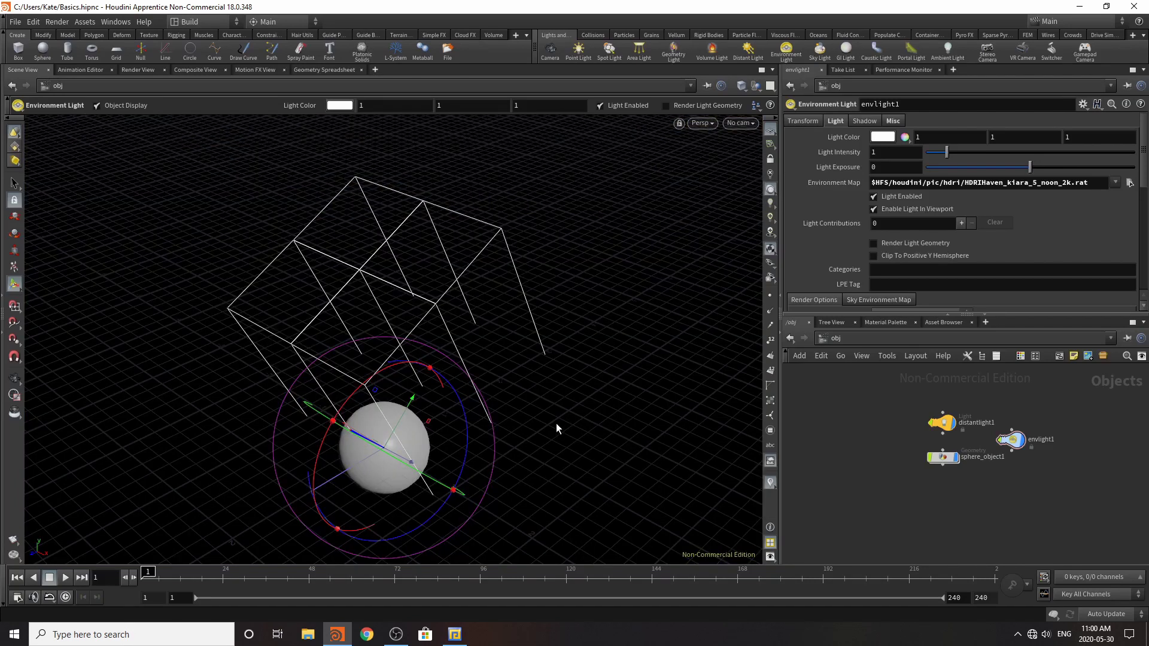
pyautogui.click(771, 203)
pyautogui.click(770, 190)
# - Open the sphere object's geometry network and frame the sphere mesh to examine it from several angles
pyautogui.doubleClick(943, 457)
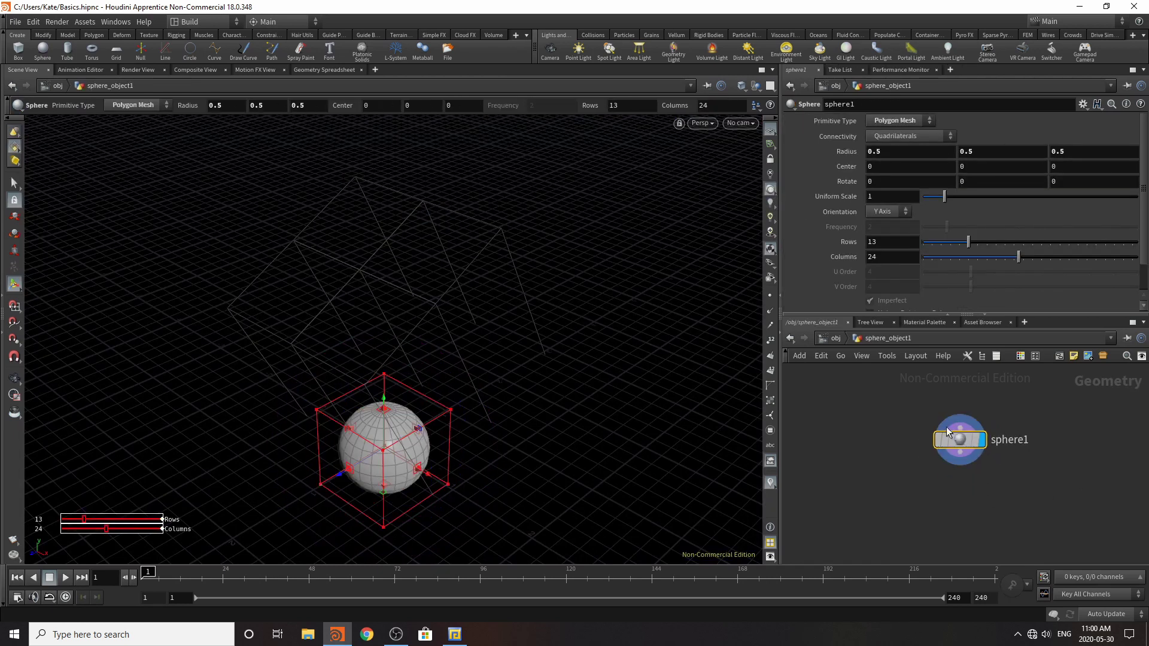
pyautogui.hotkey('space', 'g')
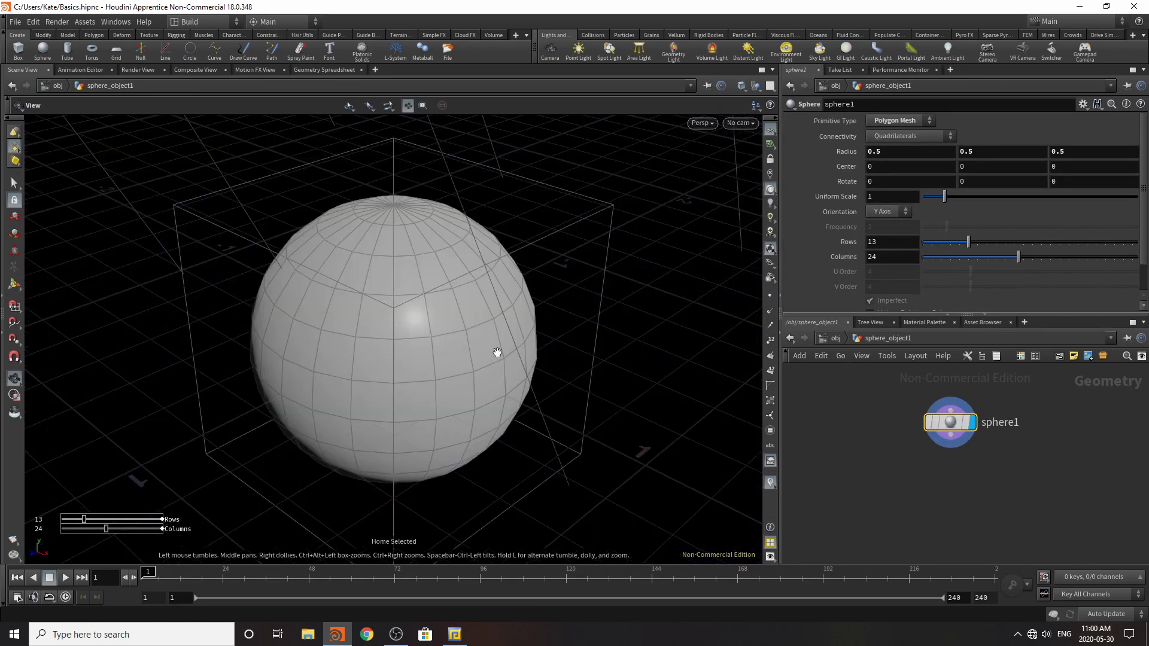
pyautogui.keyDown('alt'); pyautogui.moveTo(484, 423); pyautogui.dragTo(533, 395); pyautogui.keyUp('alt')
pyautogui.moveTo(580, 394); pyautogui.dragTo(383, 419, button='right')
pyautogui.moveTo(383, 419); pyautogui.dragTo(451, 420, button='middle')
pyautogui.moveTo(349, 417); pyautogui.dragTo(486, 392, button='right')
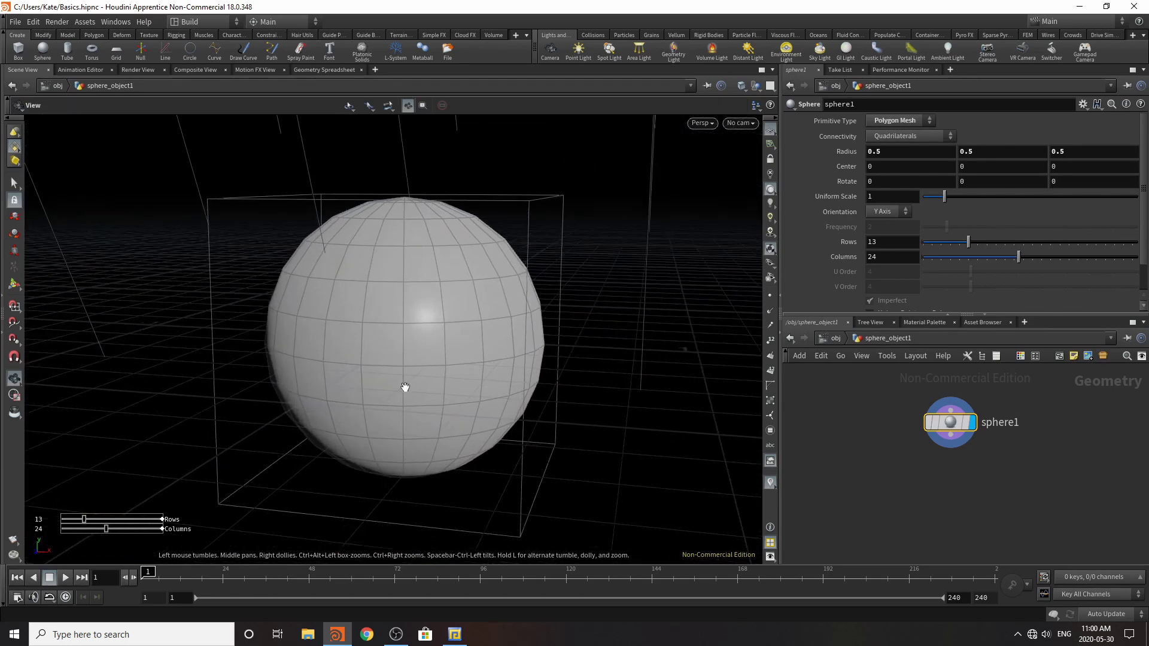
pyautogui.moveTo(481, 423); pyautogui.dragTo(429, 410)
pyautogui.keyDown('alt'); pyautogui.moveTo(429, 410); pyautogui.dragTo(338, 420, button='right'); pyautogui.keyUp('alt')
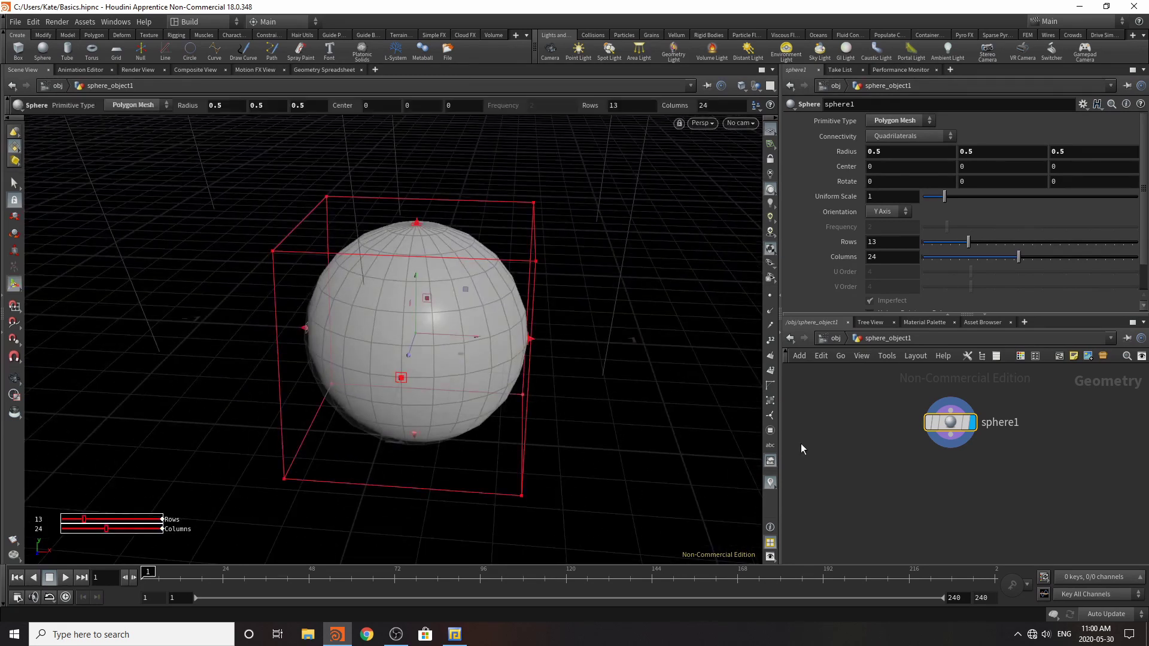
# - Add a PolyWire node to the geometry network below the sphere node
pyautogui.press('Tab')
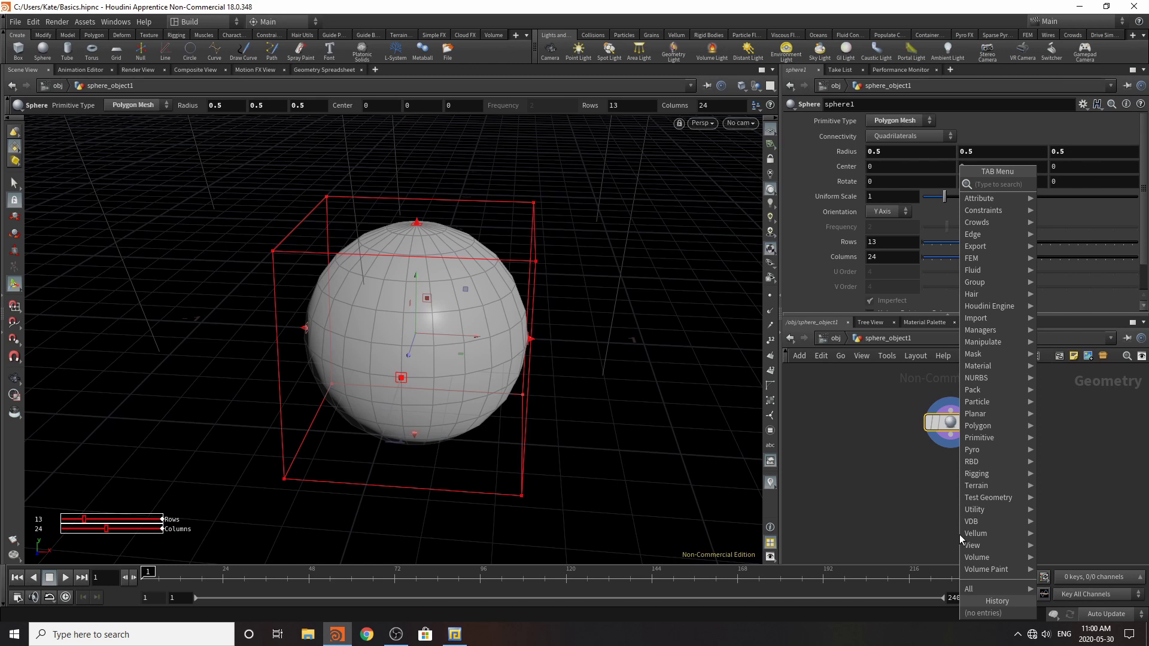
pyautogui.write('poly')
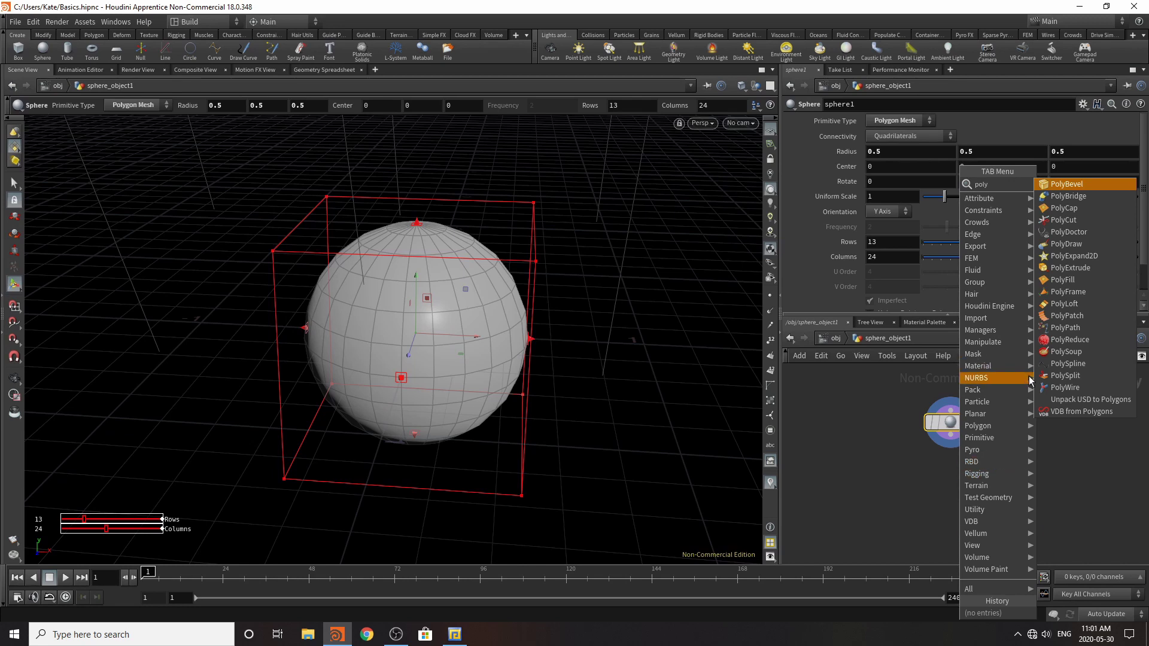
pyautogui.click(1062, 388)
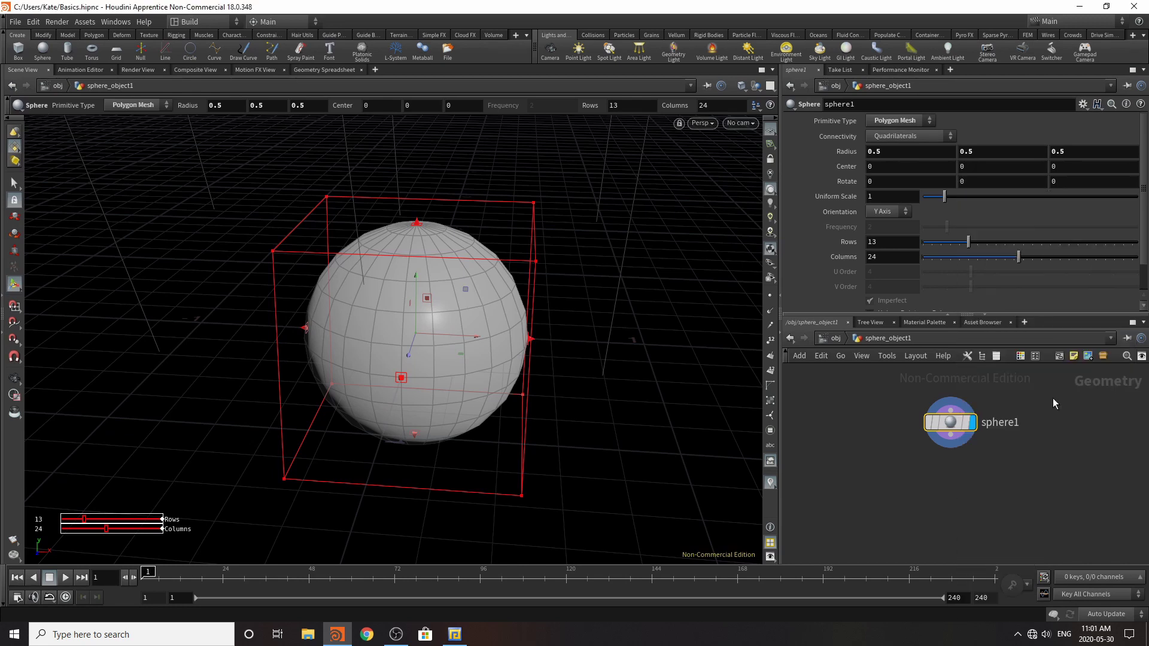
pyautogui.click(951, 500)
# - Connect the sphere node's output to the PolyWire node's input and display the PolyWire result
pyautogui.moveTo(956, 443); pyautogui.dragTo(951, 453)
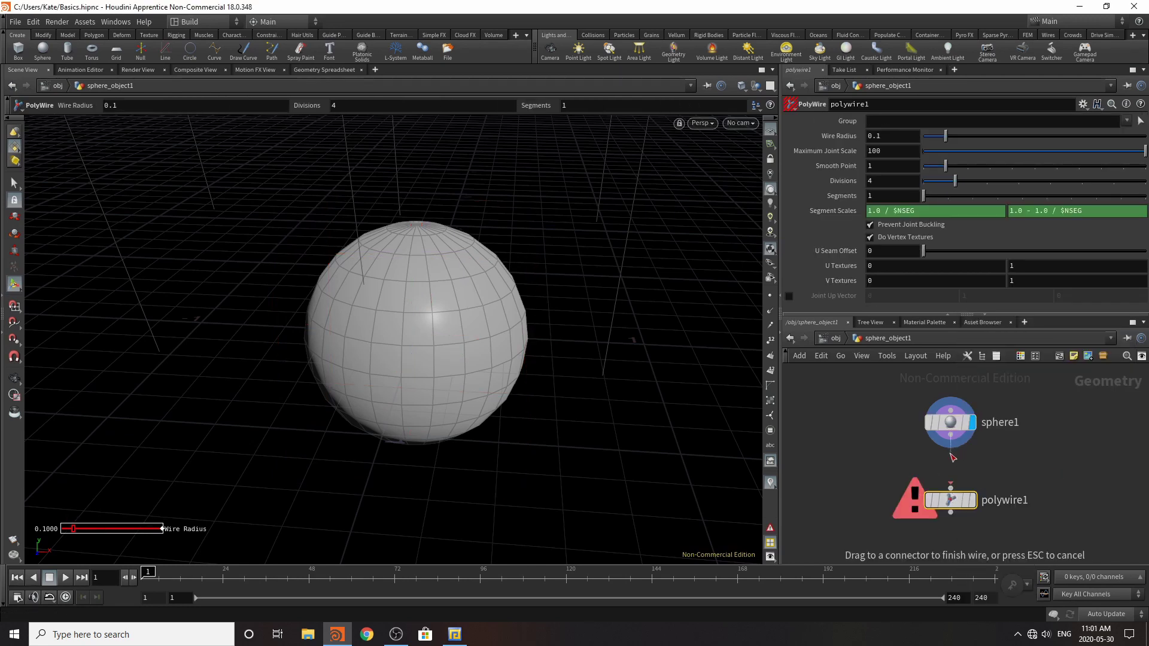
pyautogui.moveTo(951, 454); pyautogui.dragTo(951, 456)
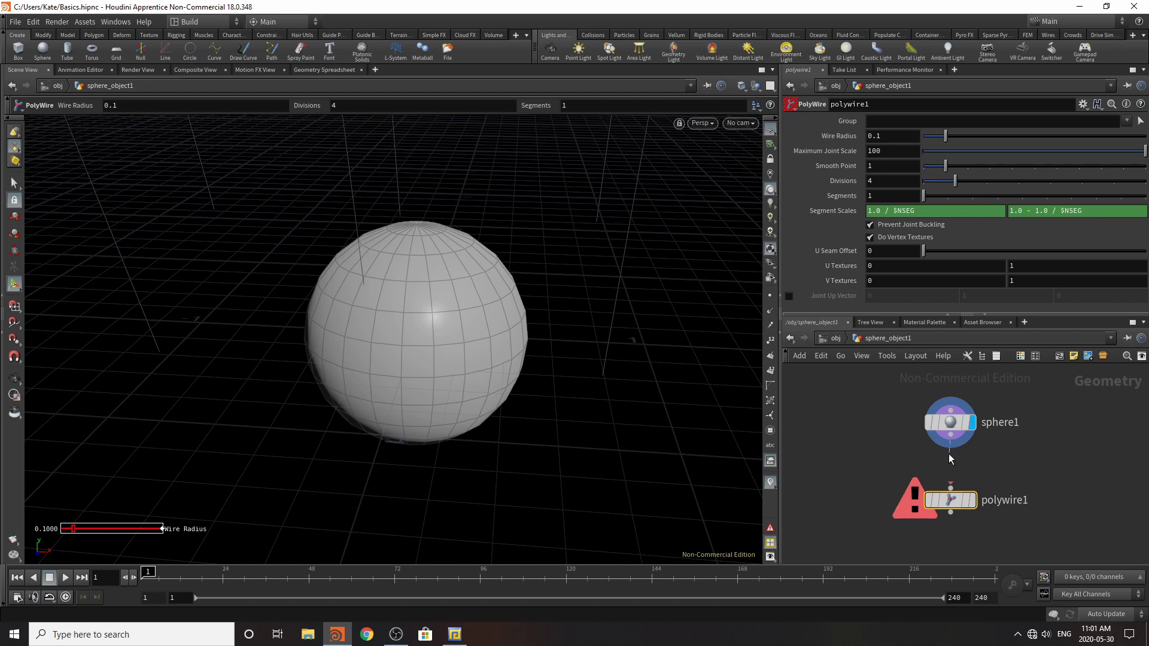
pyautogui.click(978, 443)
pyautogui.moveTo(956, 506)
pyautogui.mouseDown()
pyautogui.moveTo(938, 495)
pyautogui.moveTo(944, 516)
pyautogui.moveTo(962, 502)
pyautogui.mouseUp()
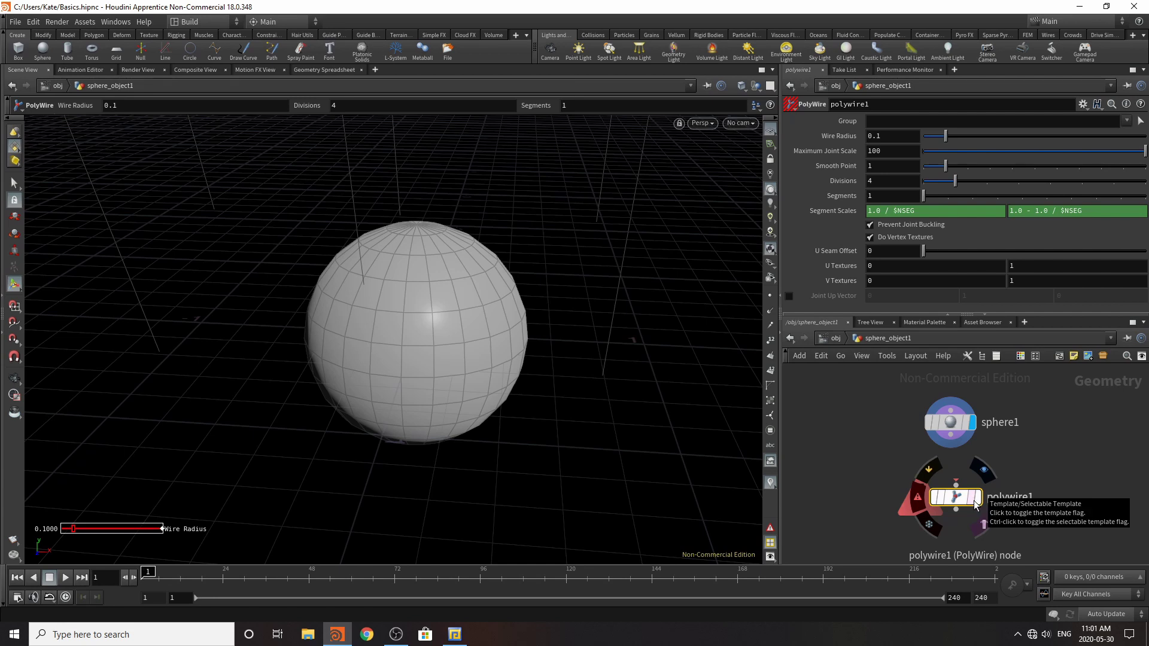
pyautogui.moveTo(951, 437); pyautogui.dragTo(956, 484)
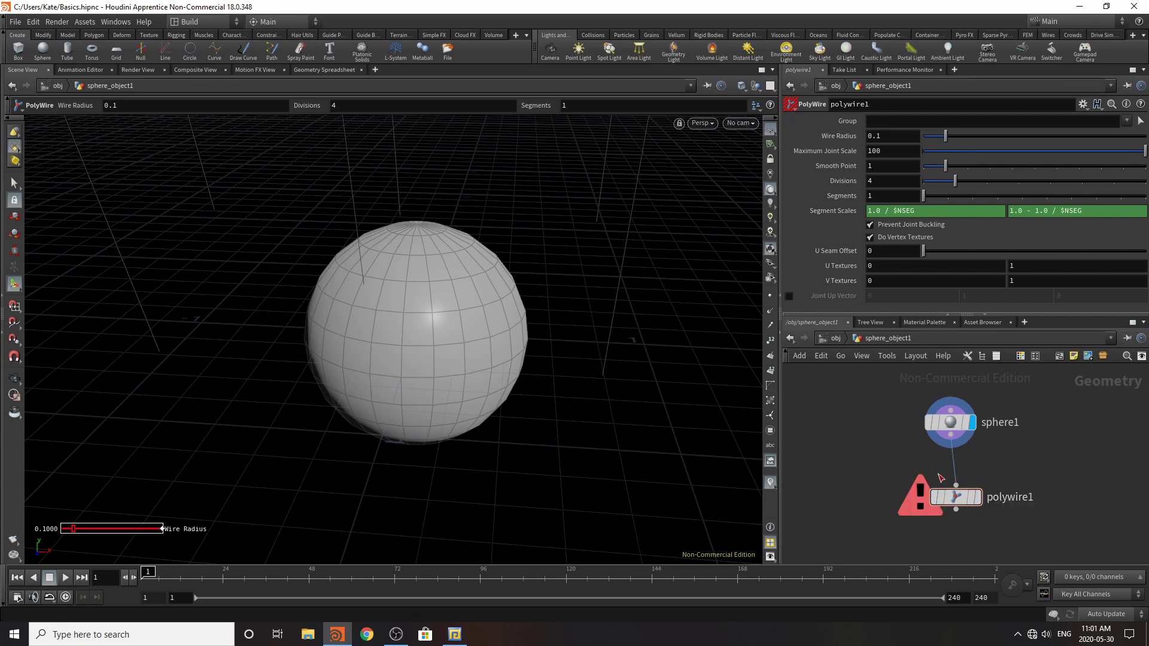
pyautogui.click(977, 498)
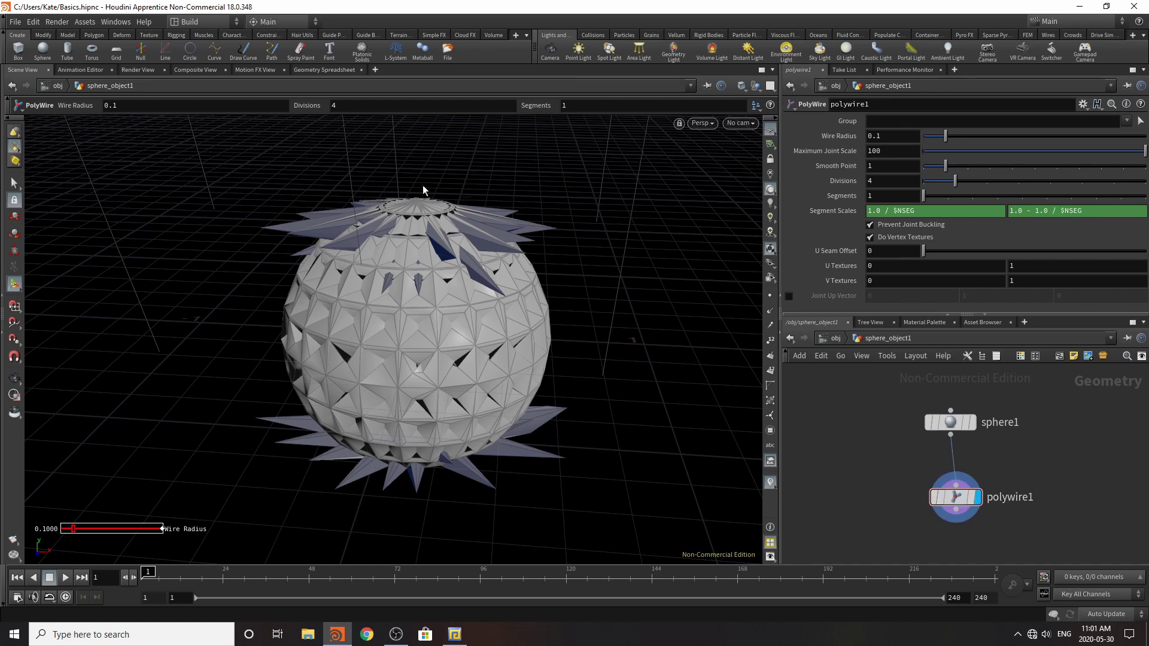
# - Set the PolyWire node's wire radius to 0.04
pyautogui.click(892, 136)
pyautogui.press('BackSpace')
pyautogui.write('04')
pyautogui.press('Return')
# - Set the PolyWire node's wire radius to 0.01 to thin the wires of the sphere
pyautogui.click(888, 136)
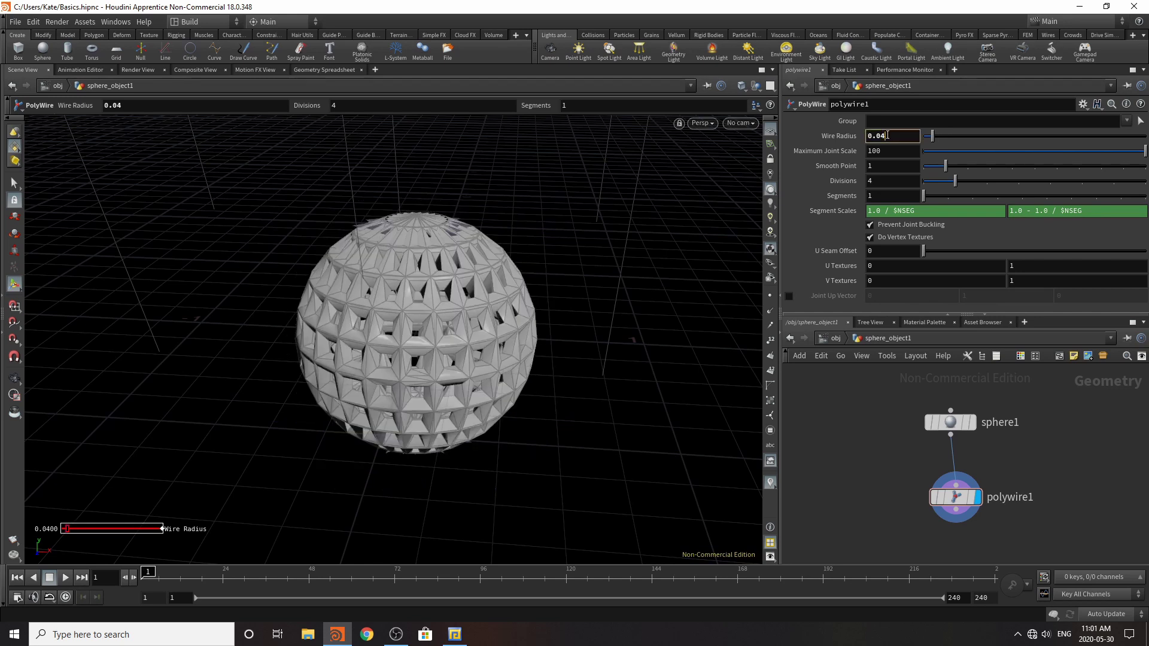
pyautogui.press('BackSpace')
pyautogui.write('1')
pyautogui.press('Return')
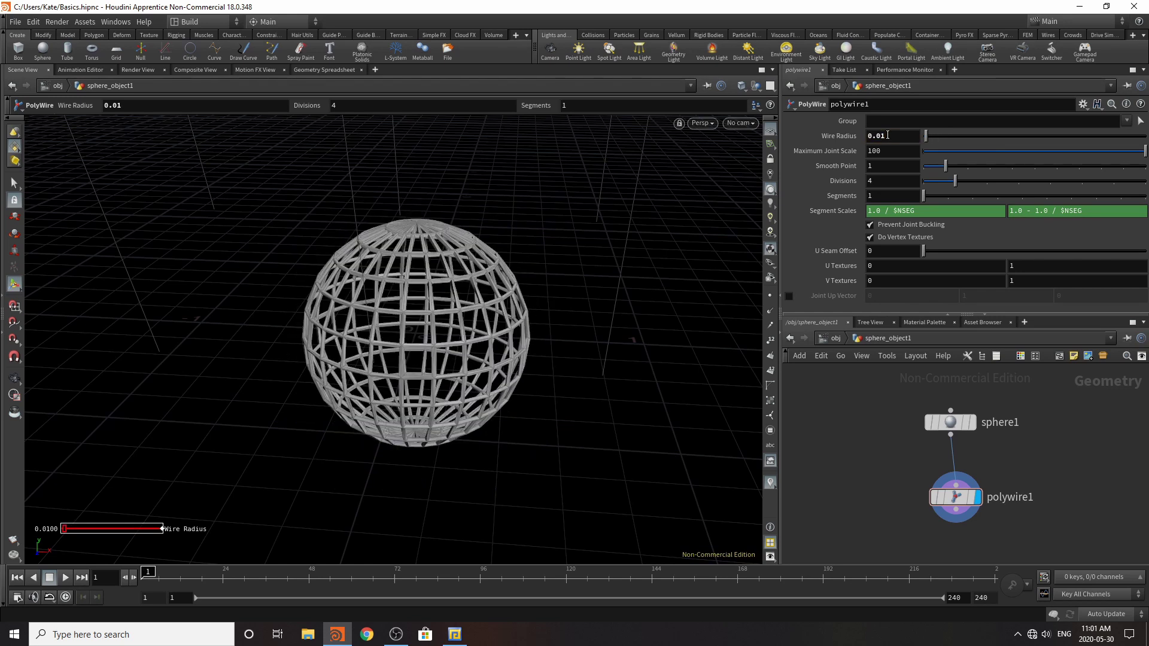
# - Examine the wireframe sphere up close and set the PolyWire node's divisions to 9 for rounder wires
pyautogui.keyDown('alt'); pyautogui.moveTo(397, 395); pyautogui.dragTo(642, 314, button='right'); pyautogui.keyUp('alt')
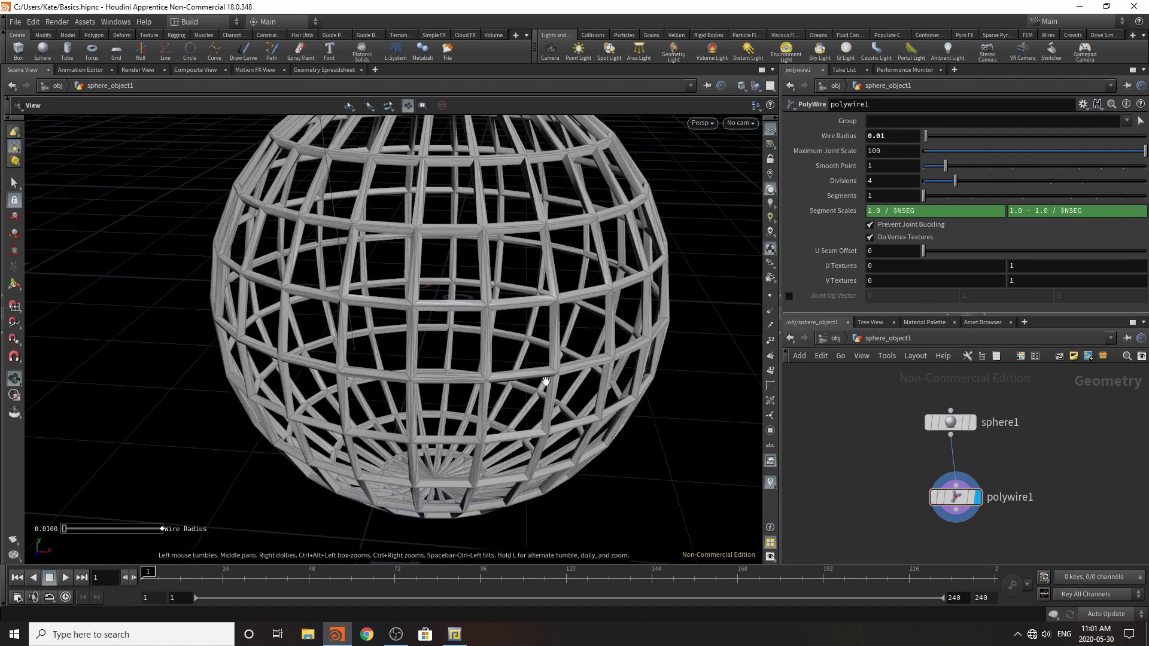
pyautogui.keyDown('alt'); pyautogui.moveTo(468, 400); pyautogui.dragTo(476, 442); pyautogui.keyUp('alt')
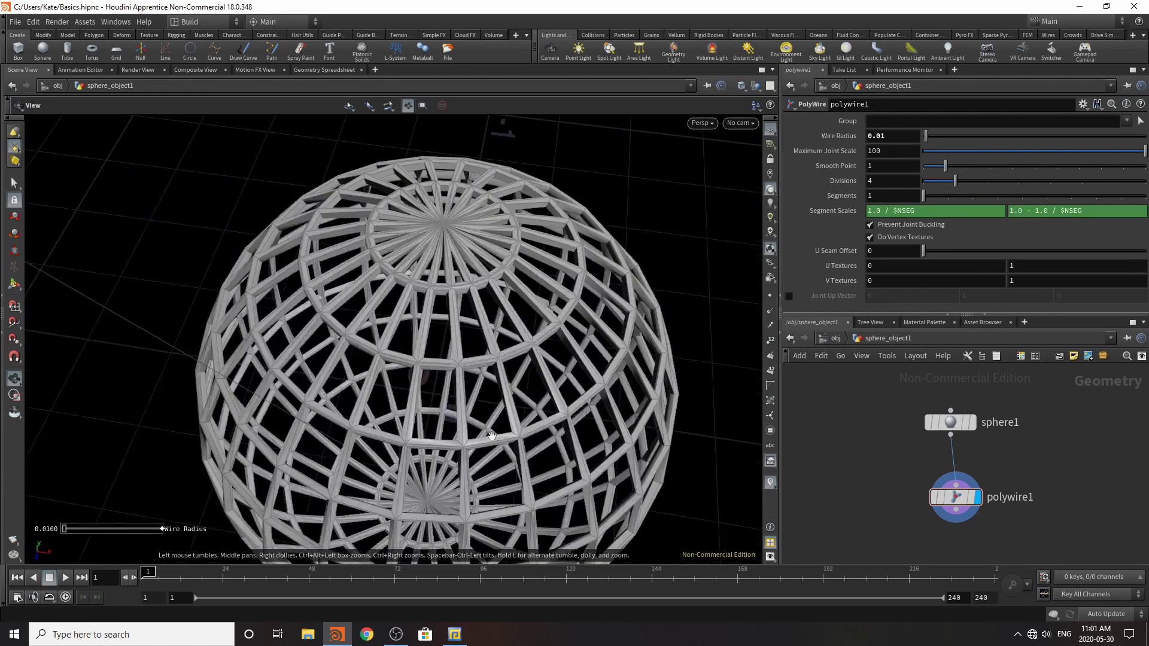
pyautogui.keyDown('alt'); pyautogui.moveTo(476, 442); pyautogui.dragTo(334, 428, button='right'); pyautogui.keyUp('alt')
pyautogui.keyDown('alt'); pyautogui.moveTo(334, 428); pyautogui.dragTo(350, 329, button='middle'); pyautogui.keyUp('alt')
pyautogui.keyDown('alt'); pyautogui.moveTo(417, 353); pyautogui.dragTo(446, 334); pyautogui.keyUp('alt')
pyautogui.keyDown('alt'); pyautogui.moveTo(445, 333); pyautogui.dragTo(513, 322, button='right'); pyautogui.keyUp('alt')
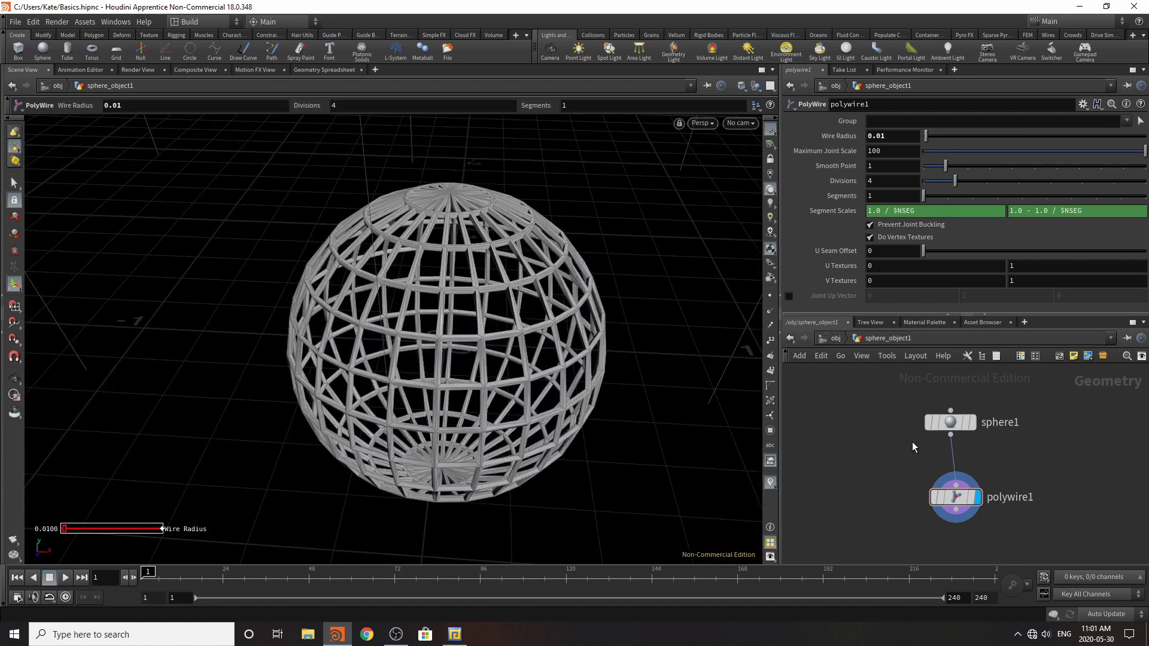
pyautogui.moveTo(955, 181); pyautogui.dragTo(1114, 181)
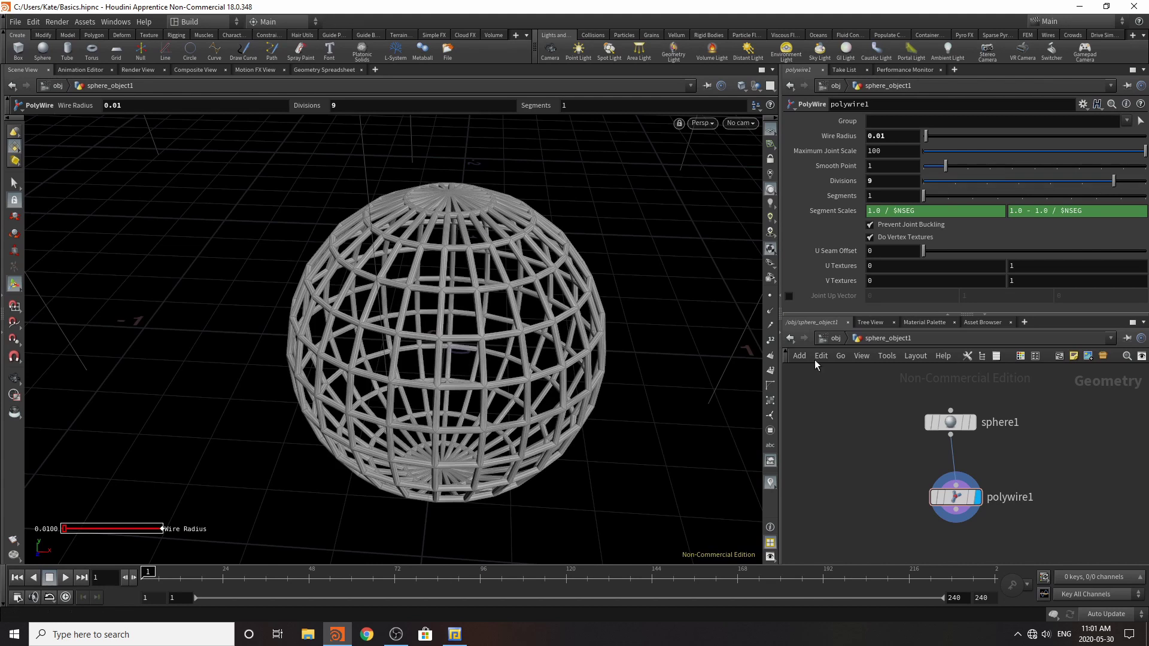
# - Add a Normal node below the PolyWire node, connect the PolyWire output to it, and display its result
pyautogui.moveTo(998, 462); pyautogui.dragTo(994, 408, button='middle')
pyautogui.scroll(3, 989, 500)
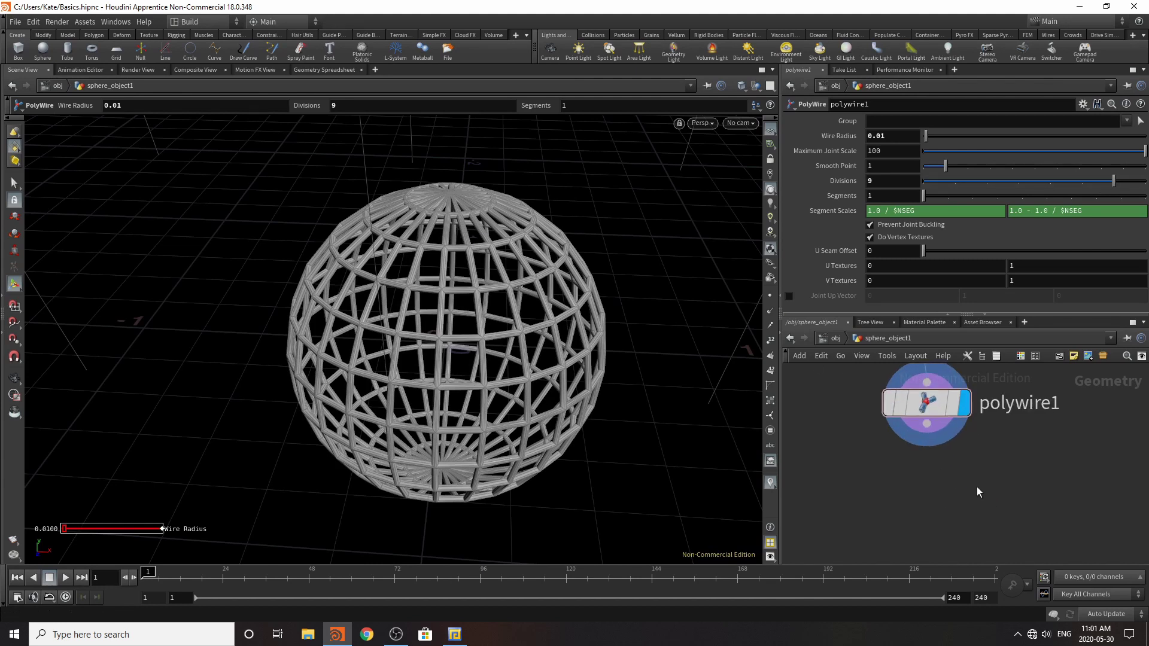
pyautogui.press('Tab')
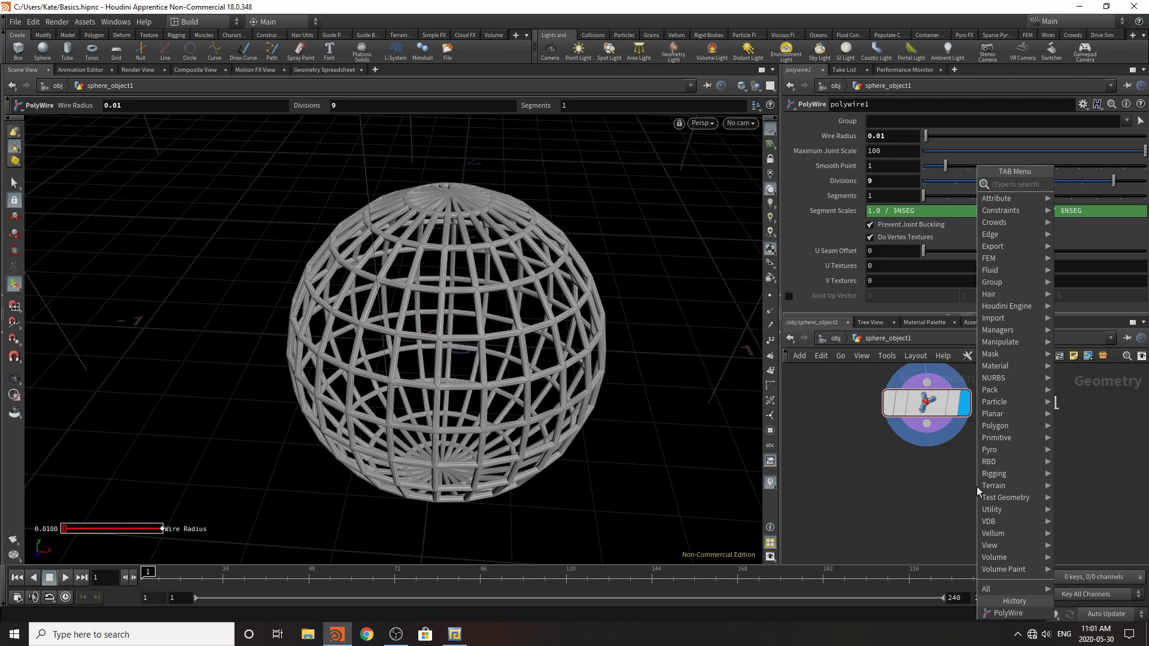
pyautogui.write('normal')
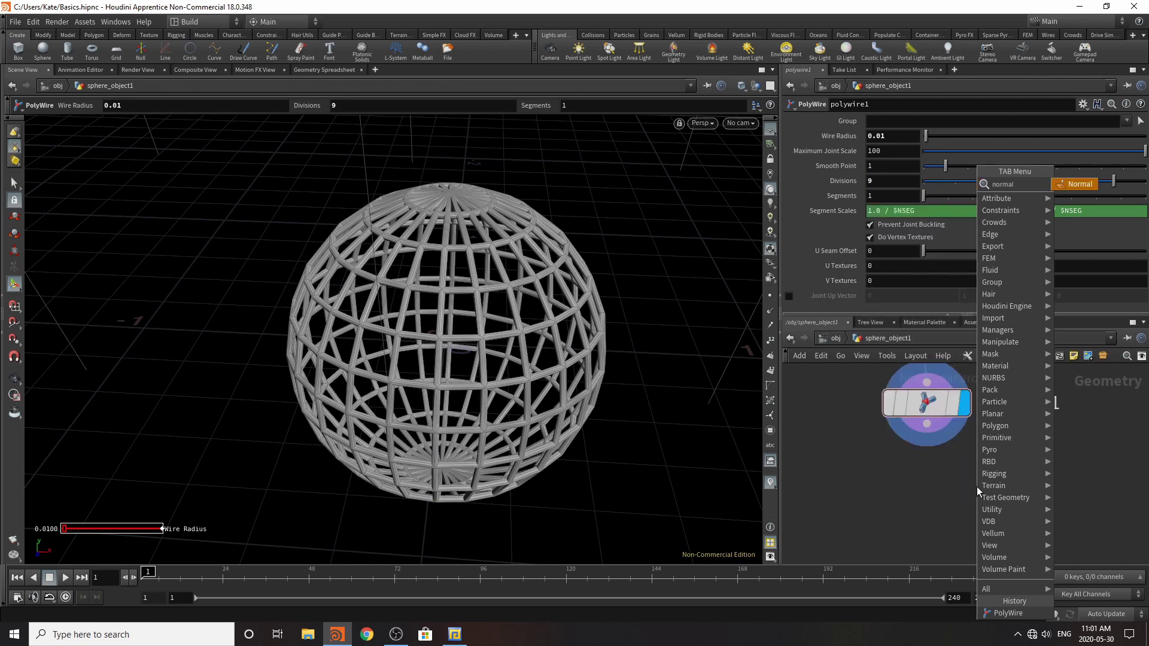
pyautogui.click(1070, 182)
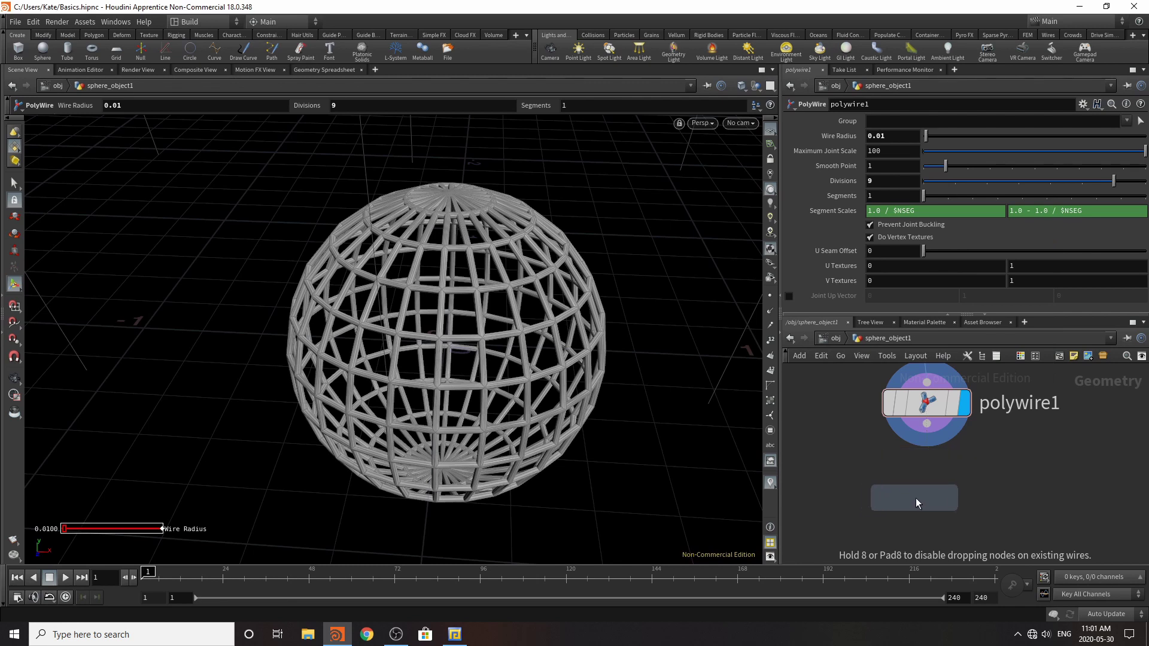
pyautogui.click(917, 497)
pyautogui.moveTo(927, 424); pyautogui.dragTo(918, 476)
pyautogui.click(966, 451)
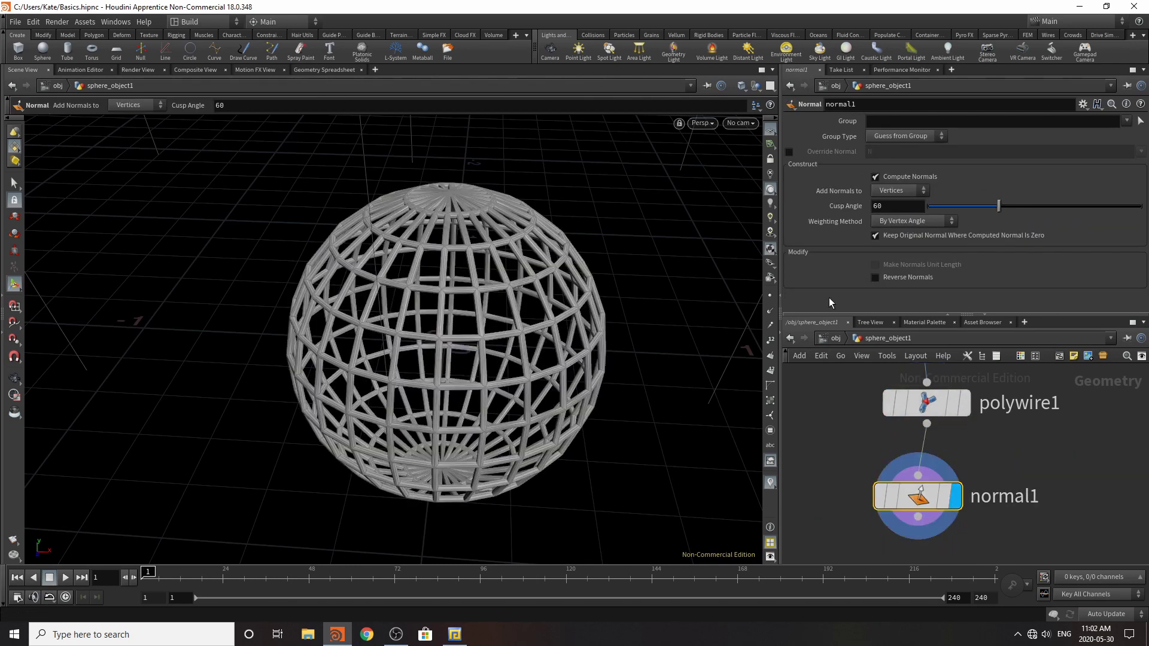
# - Show the normals in the viewport, compare the PolyWire and Normal nodes' results, and hide the normals again
pyautogui.click(771, 311)
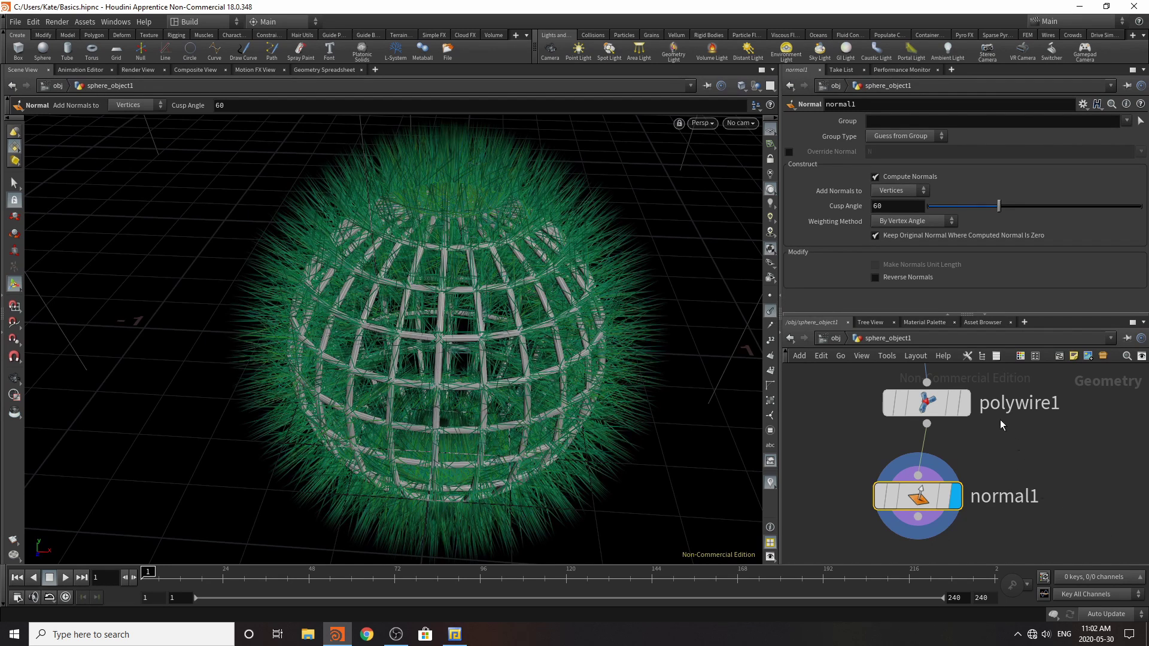
pyautogui.click(965, 403)
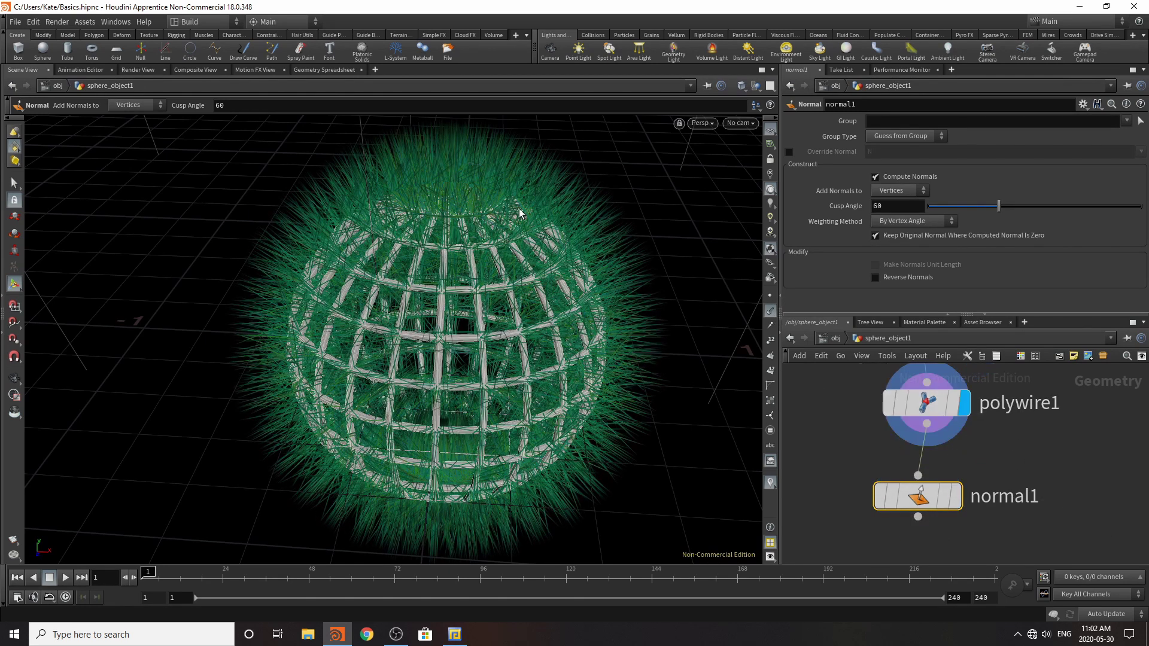
pyautogui.click(960, 505)
pyautogui.click(918, 517)
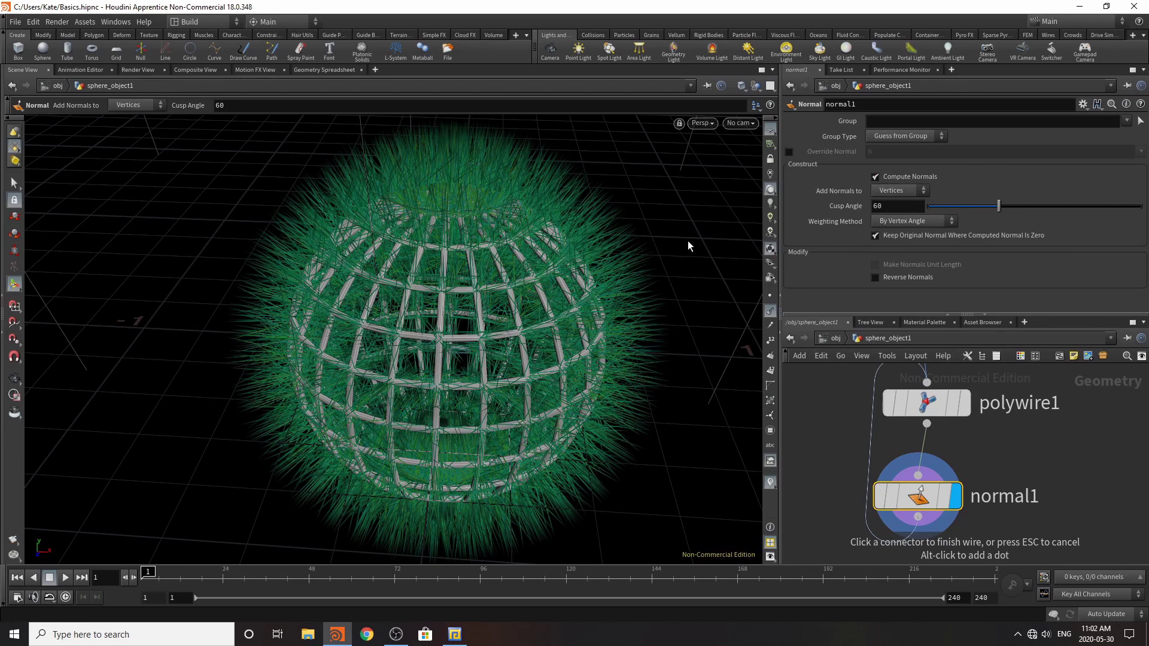
pyautogui.press('Escape')
pyautogui.scroll(-3, 960, 425)
pyautogui.scroll(3, 951, 488)
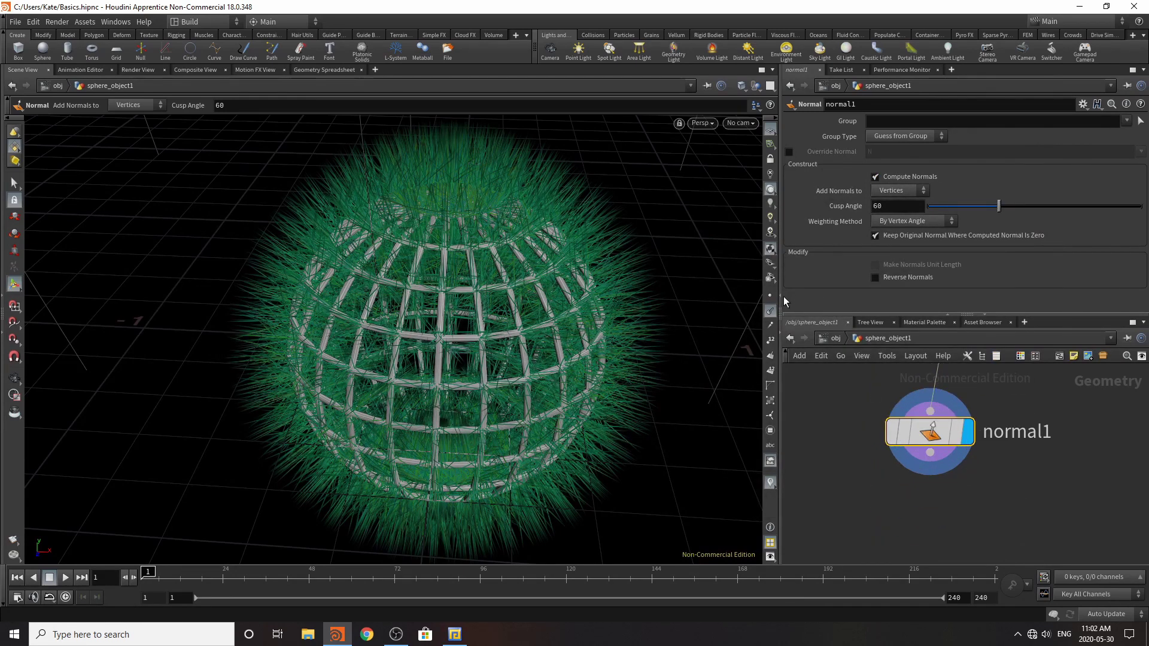
pyautogui.click(771, 313)
# - Add a Null node below the Normal node, connect the Normal output to it, and display the Null
pyautogui.scroll(-2, 996, 480)
pyautogui.scroll(2, 996, 481)
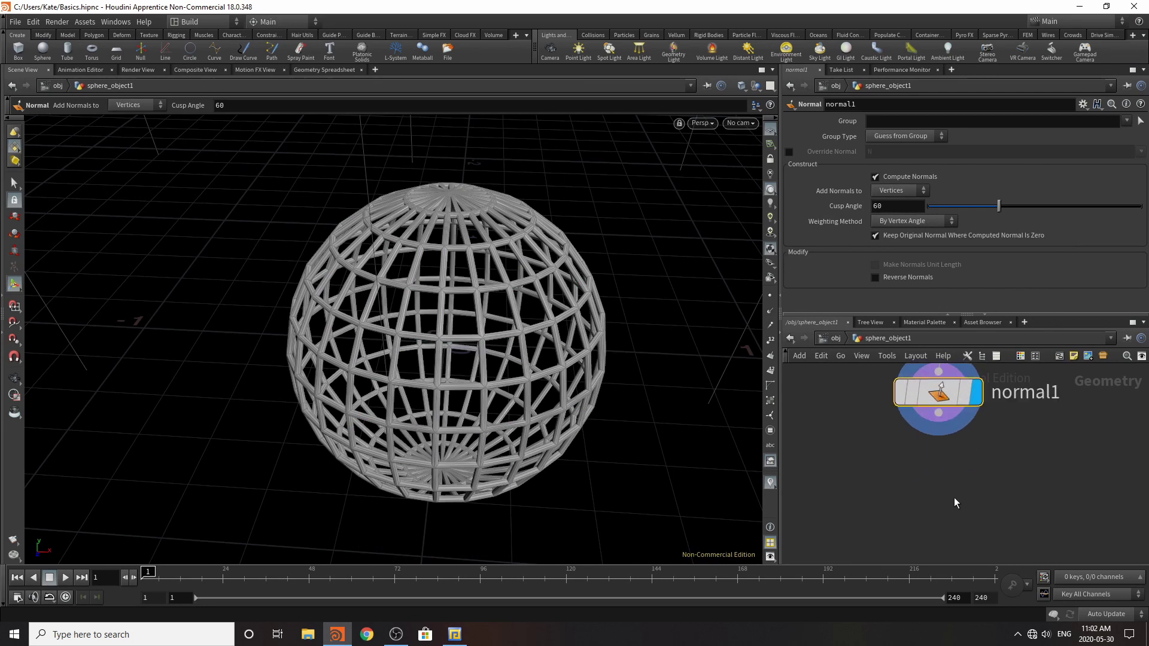
pyautogui.press('Tab')
pyautogui.write('nul')
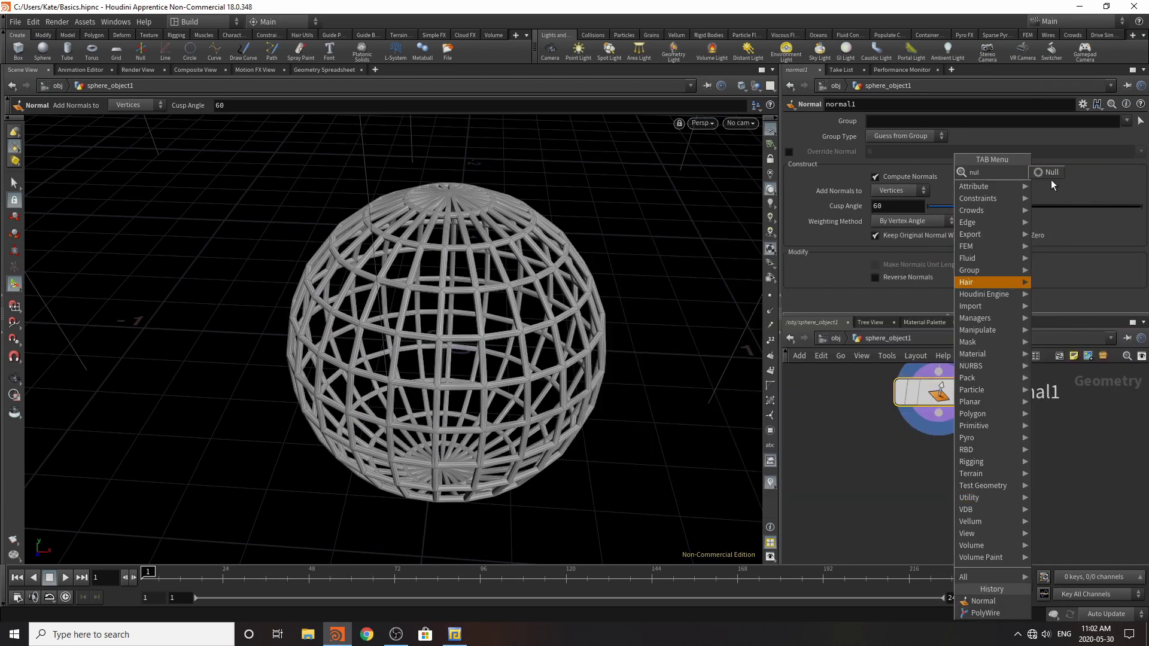
pyautogui.press('Return')
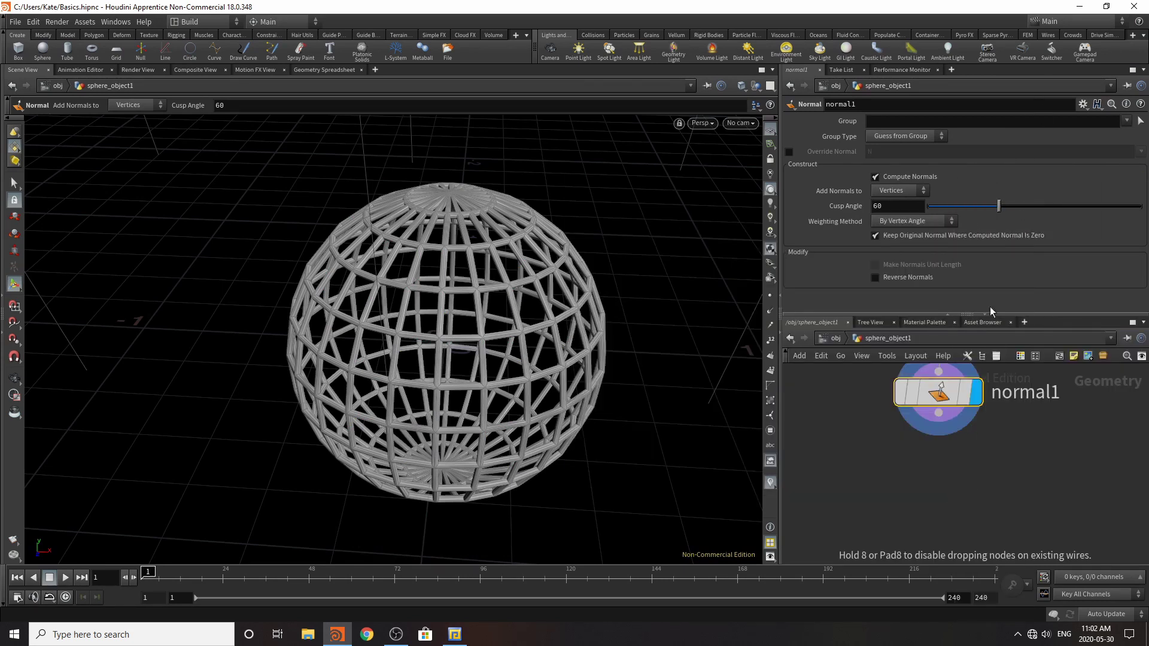
pyautogui.click(935, 488)
pyautogui.moveTo(935, 441); pyautogui.dragTo(939, 460)
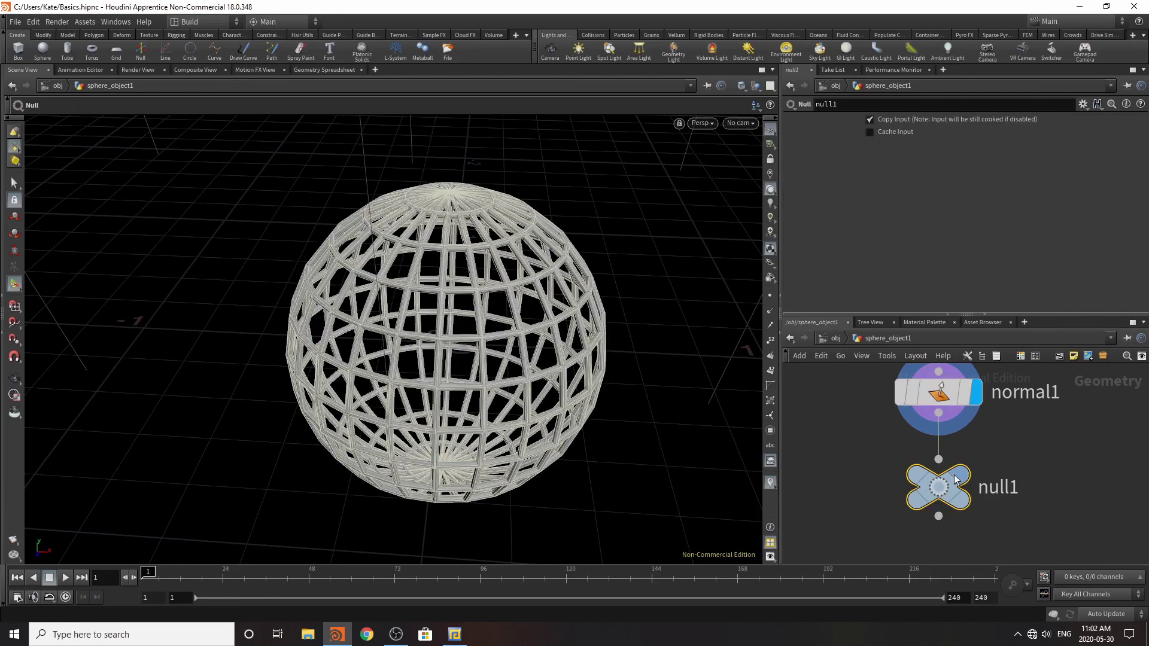
pyautogui.click(961, 474)
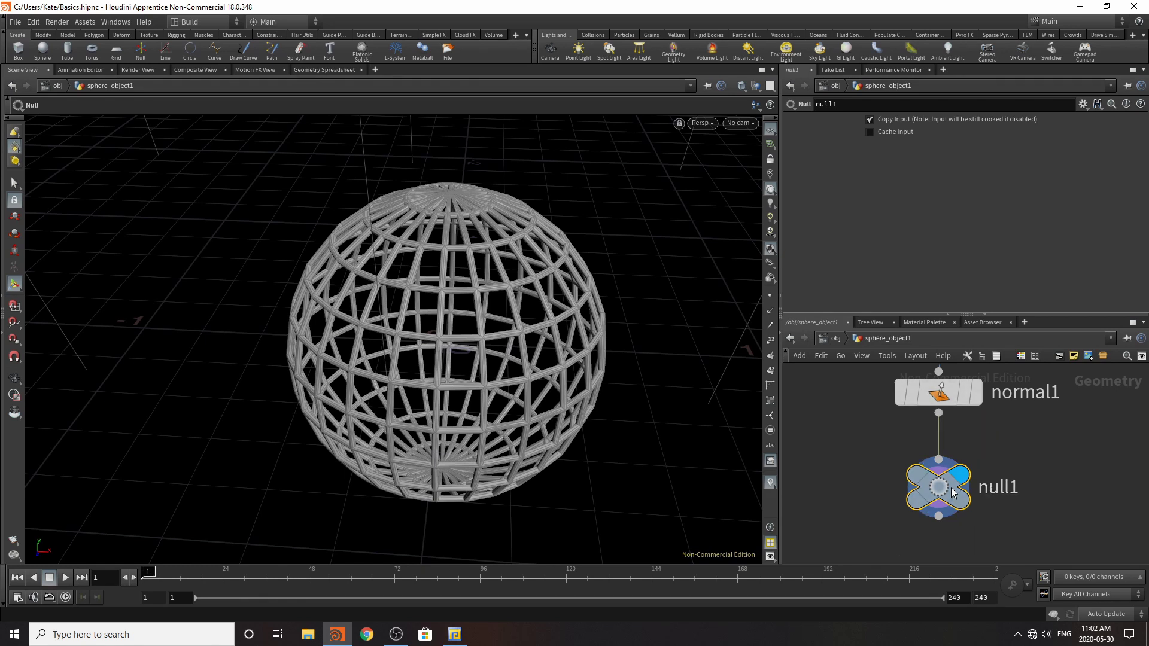
# - Look over the Null node's Edit Parameter Interface dialog, close it, and open the node's name field without changing the name
pyautogui.click(1084, 105)
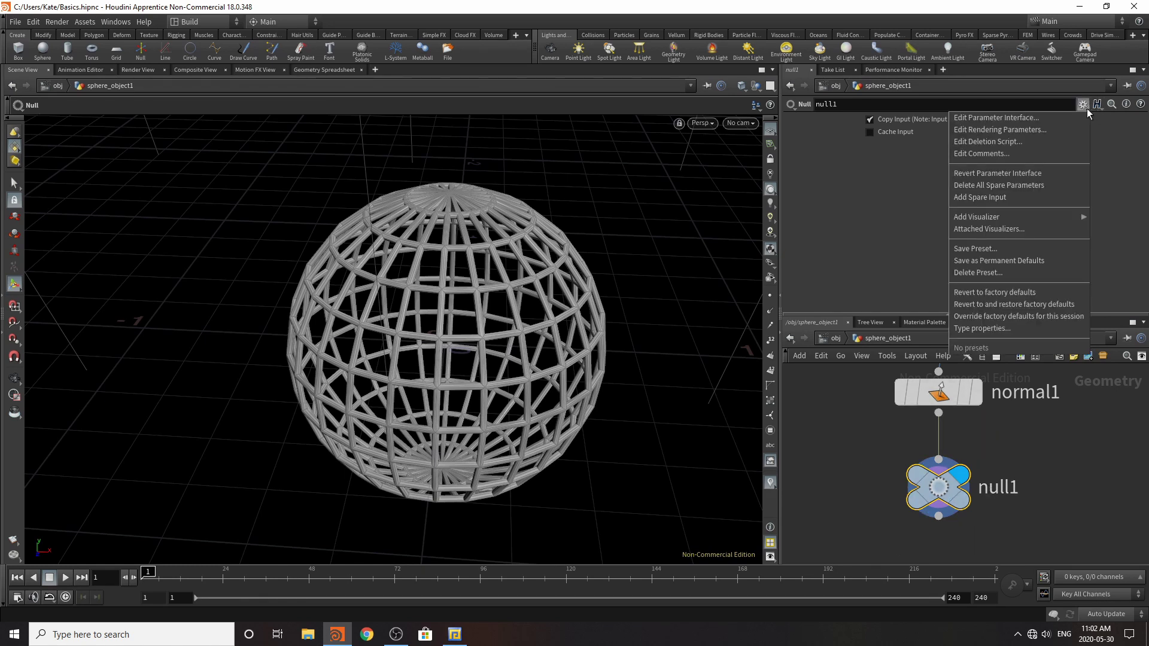
pyautogui.click(998, 118)
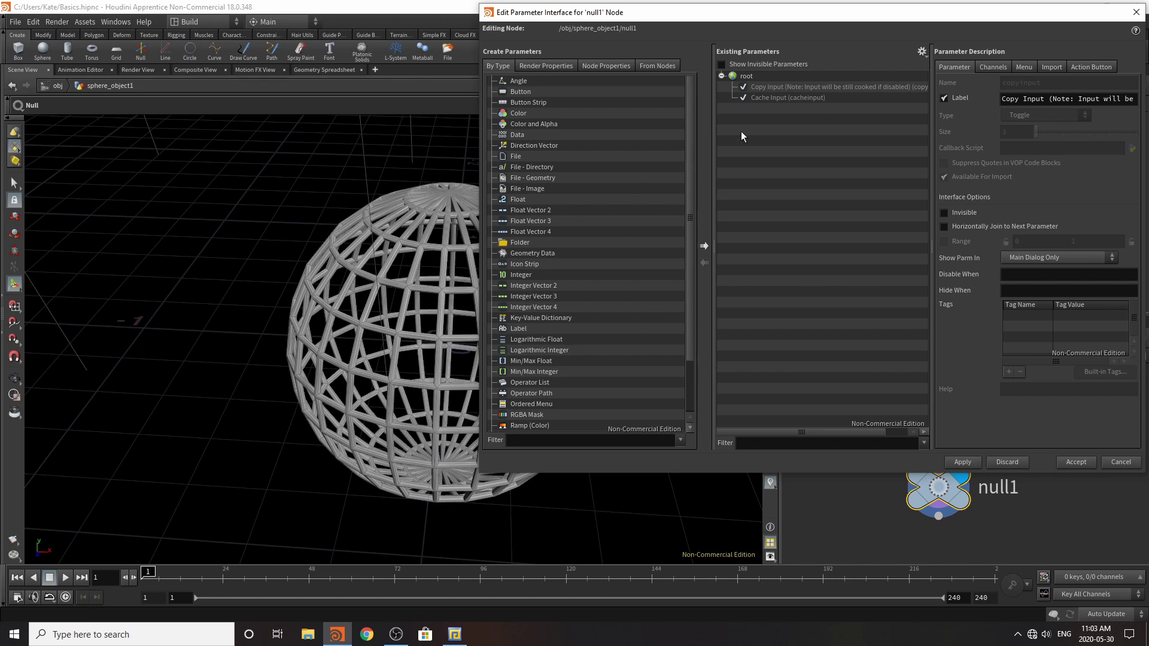
pyautogui.click(1136, 12)
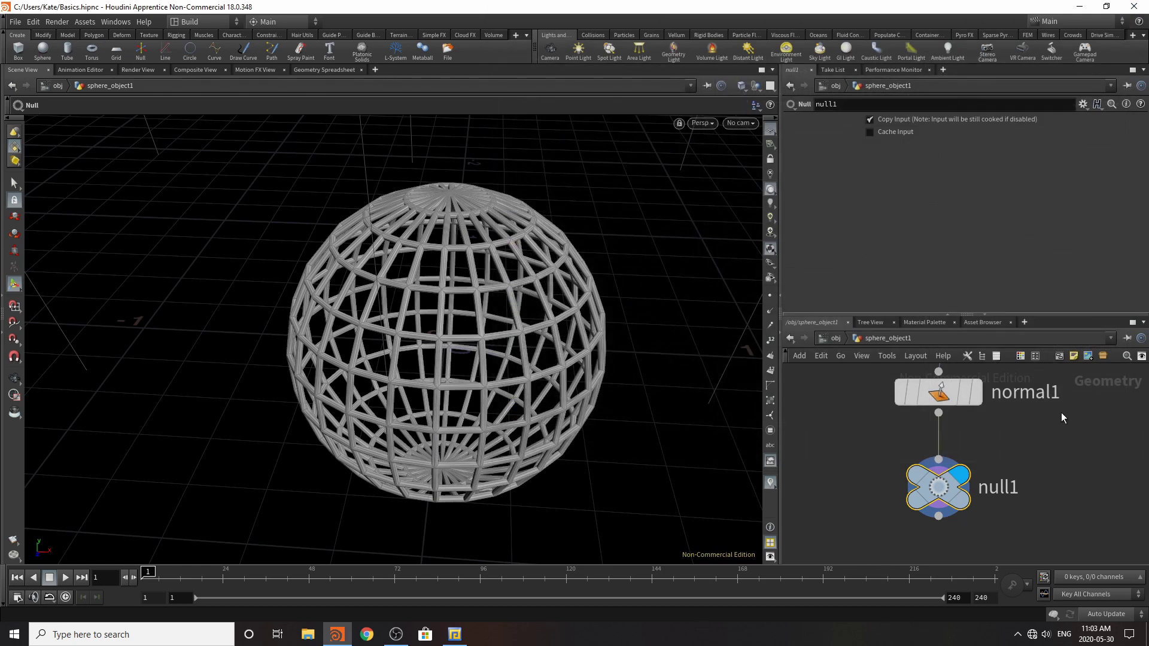
pyautogui.doubleClick(1012, 488)
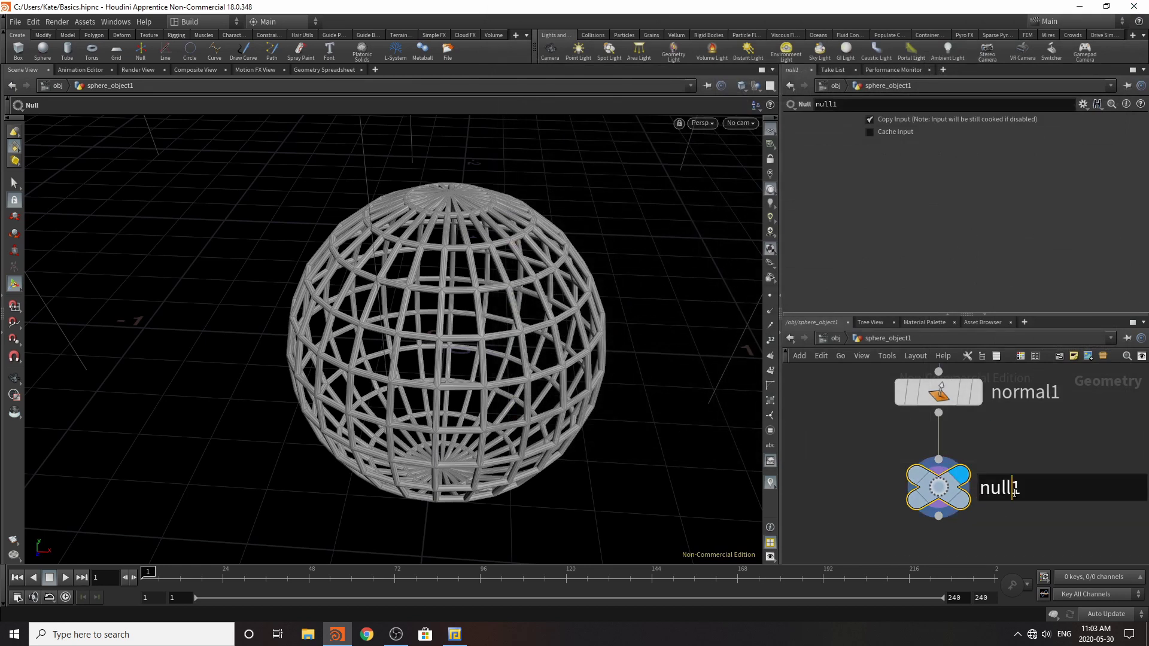
pyautogui.click(938, 493)
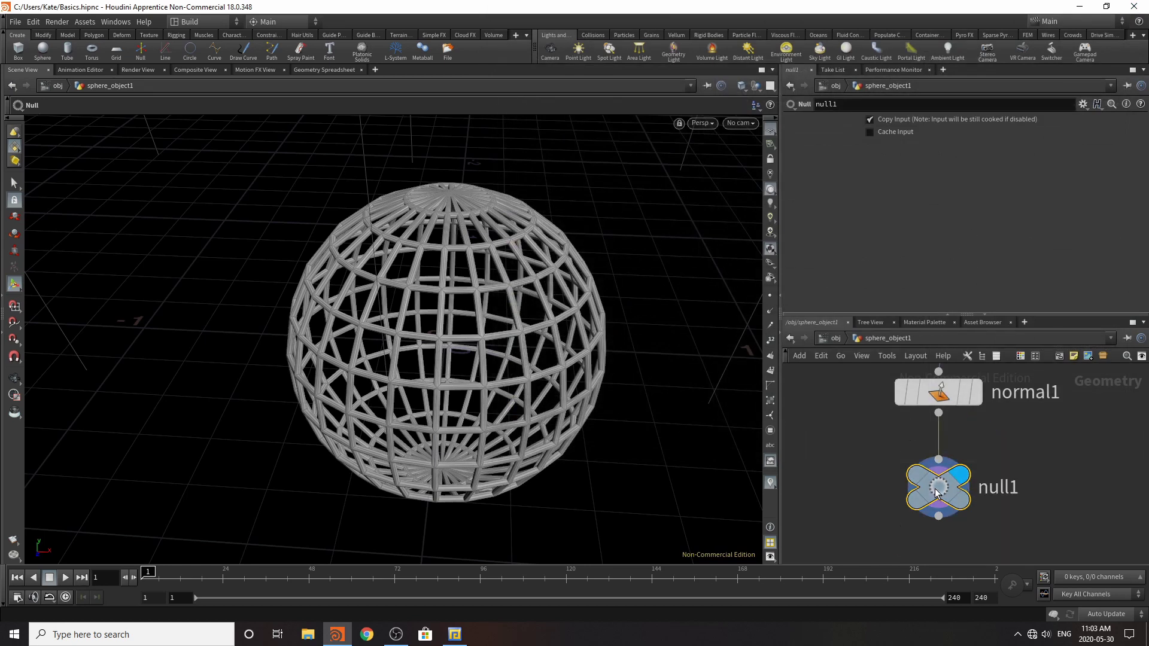
# - Select the PolyWire node upstream of the Null and enter 0.01 as its wire radius
pyautogui.click(941, 395)
pyautogui.moveTo(1011, 423); pyautogui.dragTo(967, 491, button='middle')
pyautogui.scroll(-2, 967, 490)
pyautogui.click(924, 408)
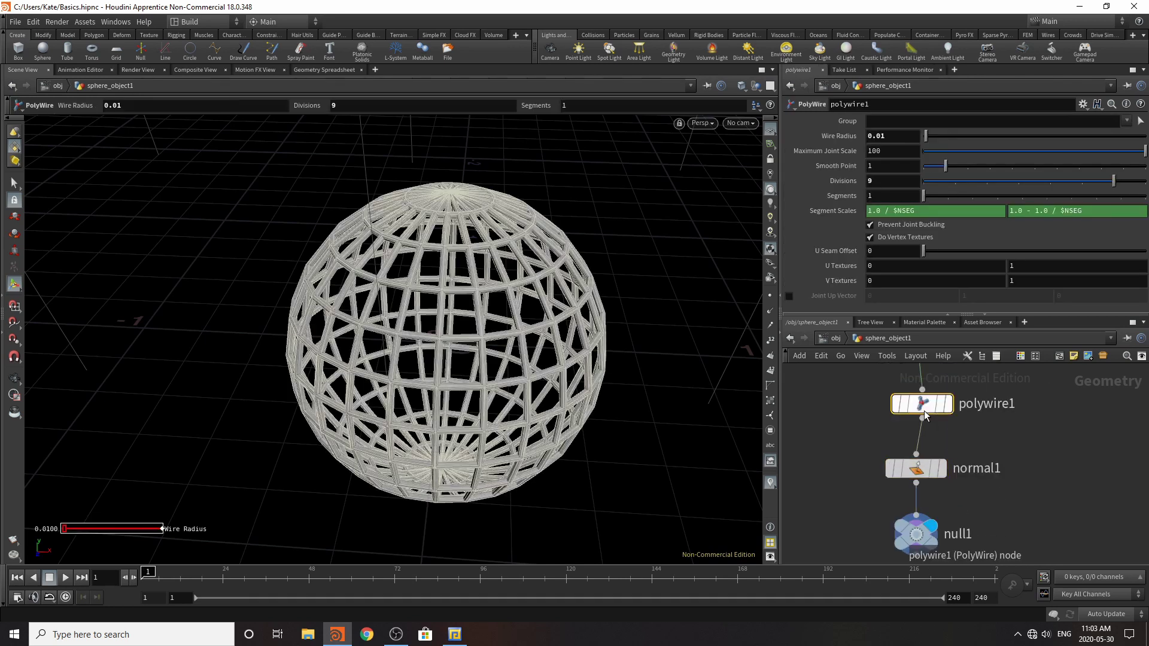
pyautogui.moveTo(927, 137); pyautogui.dragTo(879, 142)
pyautogui.write('1')
pyautogui.press('Return')
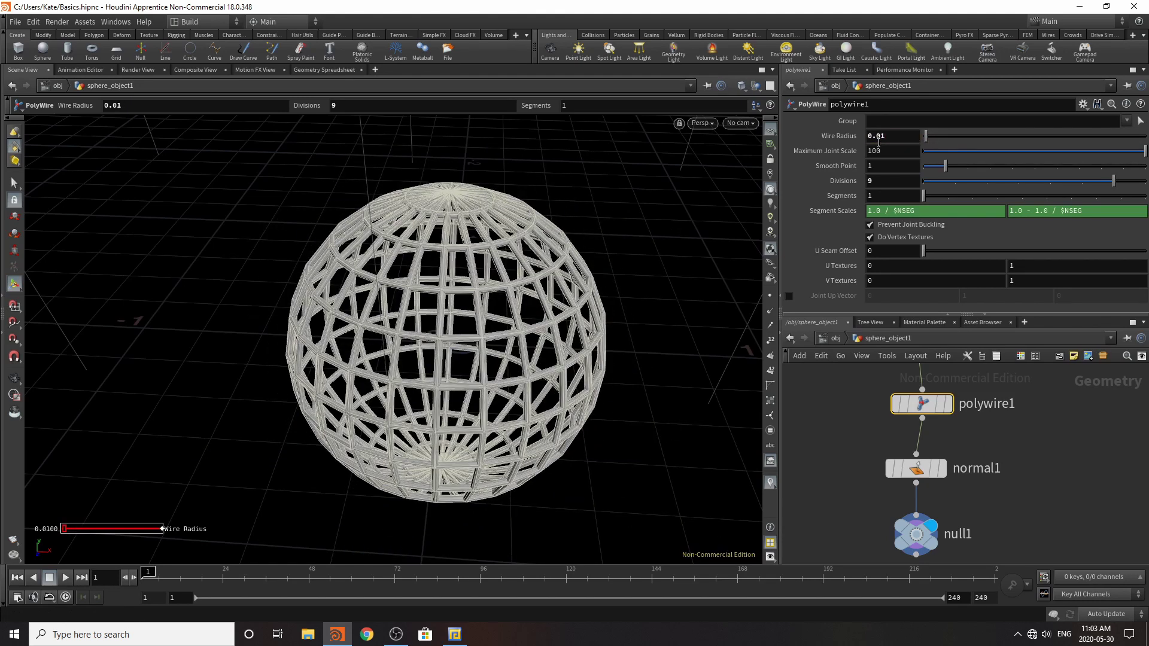
# - Rename the Null node below the Normal node as Out_Geo
pyautogui.click(1131, 547)
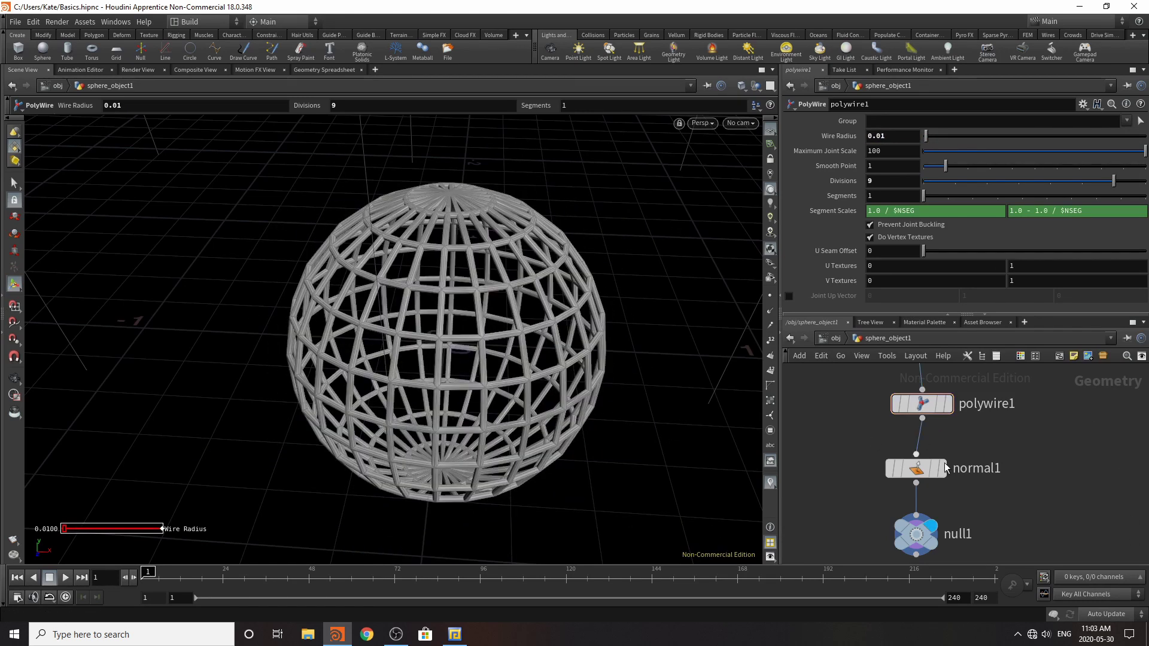
pyautogui.scroll(-3, 1009, 473)
pyautogui.scroll(4, 994, 526)
pyautogui.click(927, 495)
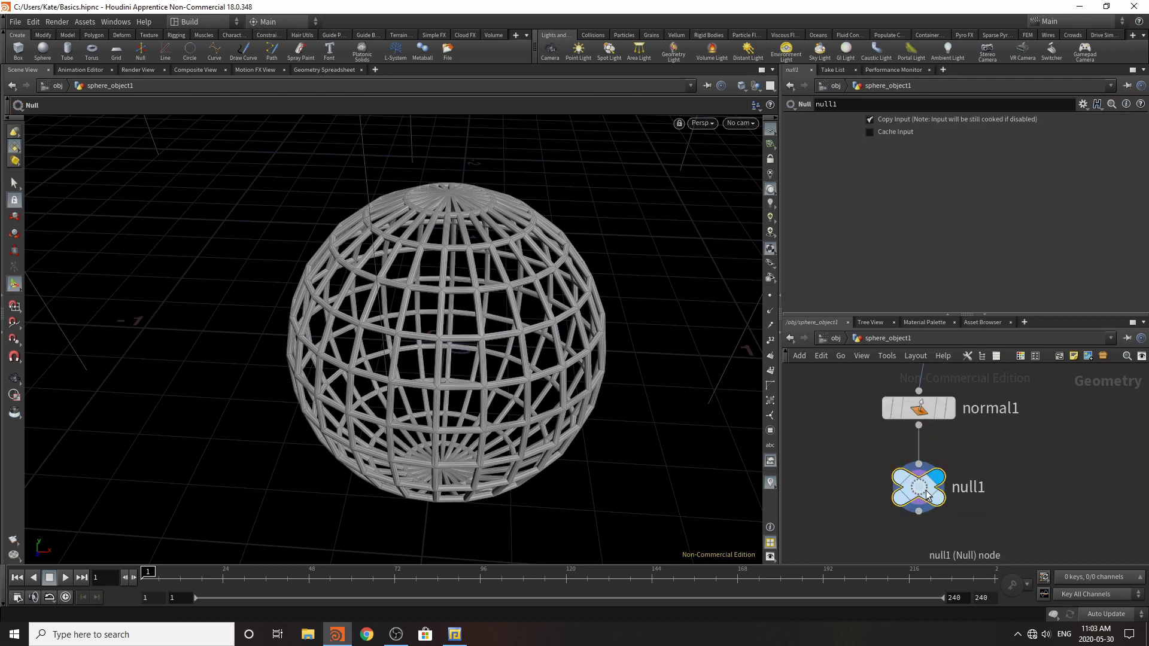
pyautogui.doubleClick(976, 488)
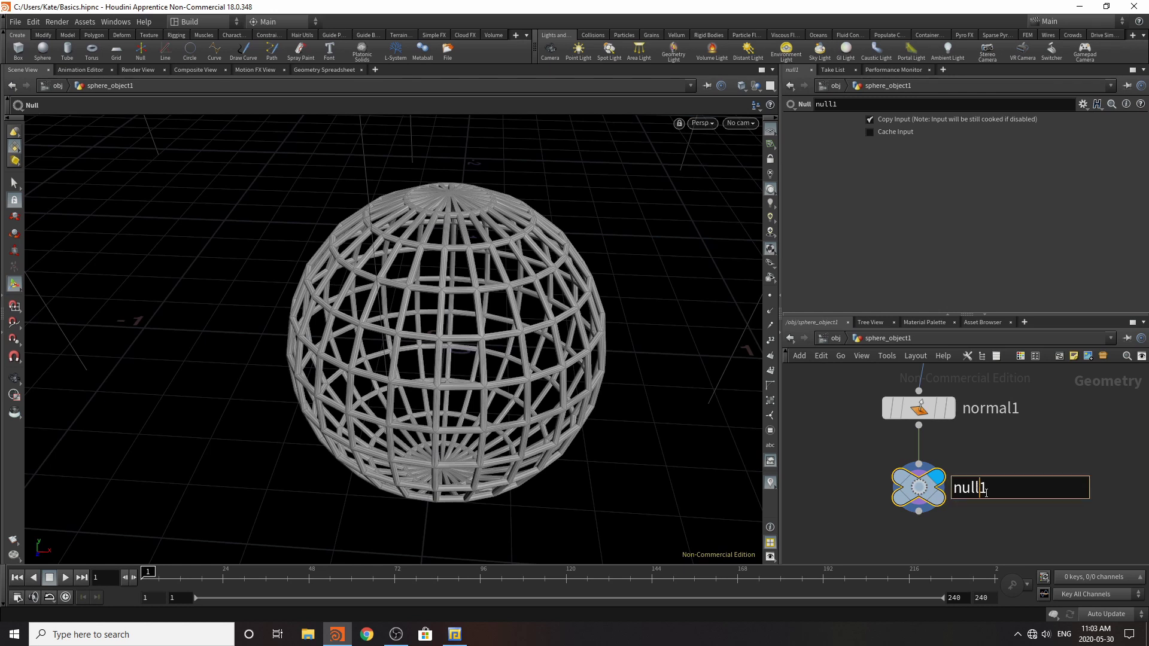
pyautogui.moveTo(989, 492); pyautogui.dragTo(928, 498)
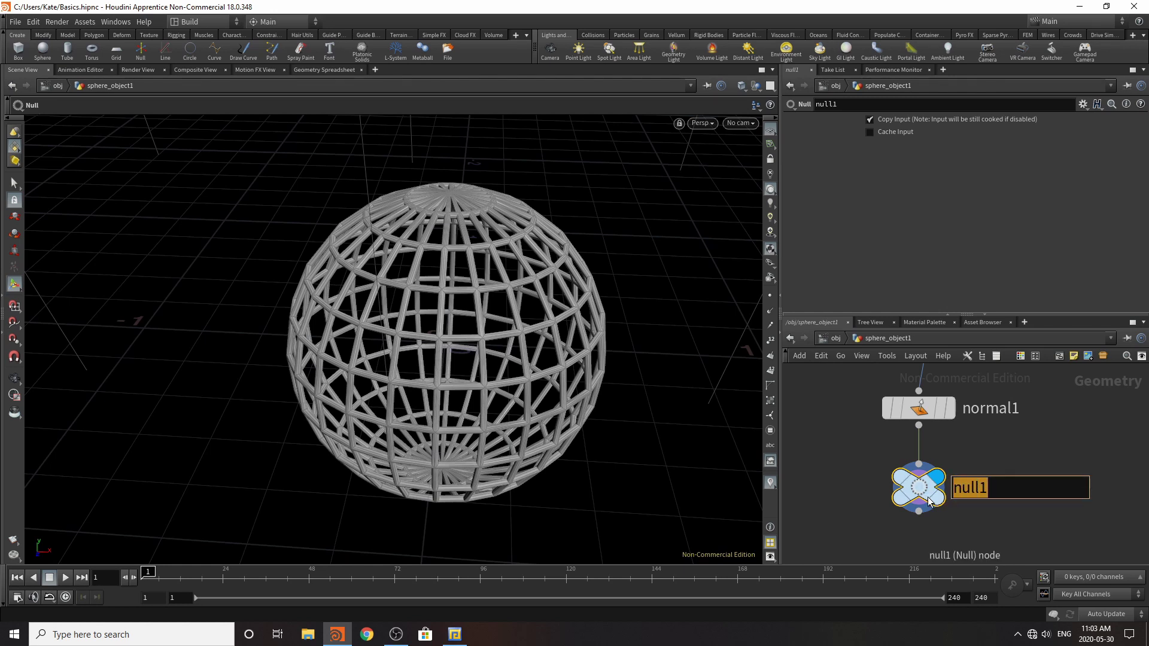
pyautogui.write('Out_GEo')
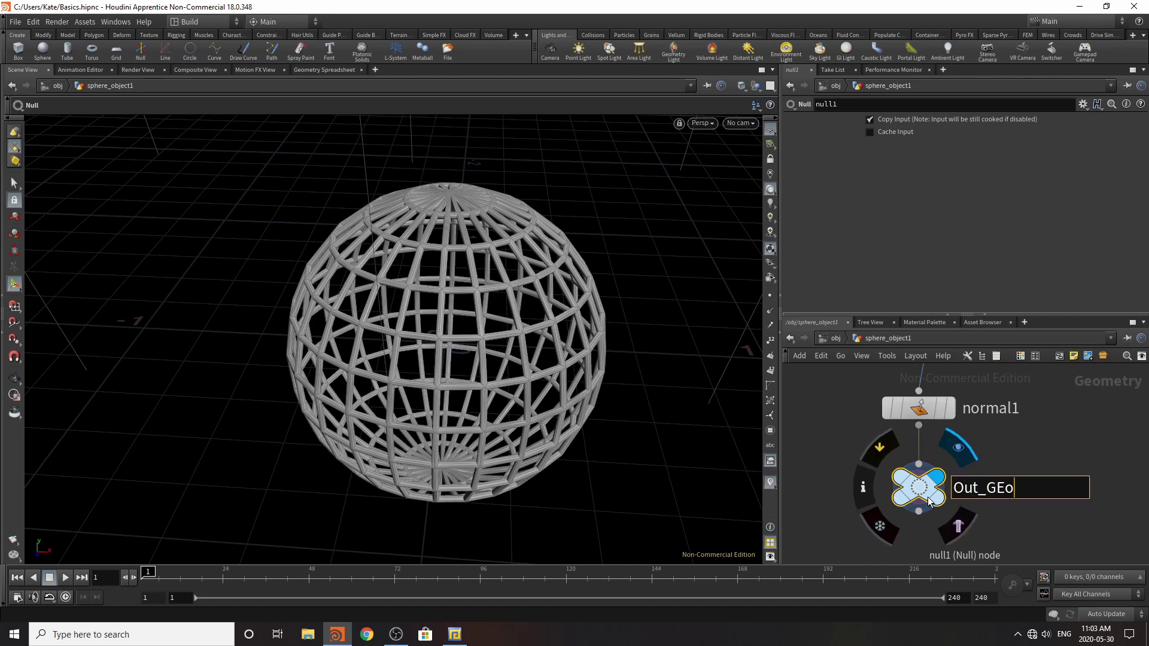
pyautogui.press('Return')
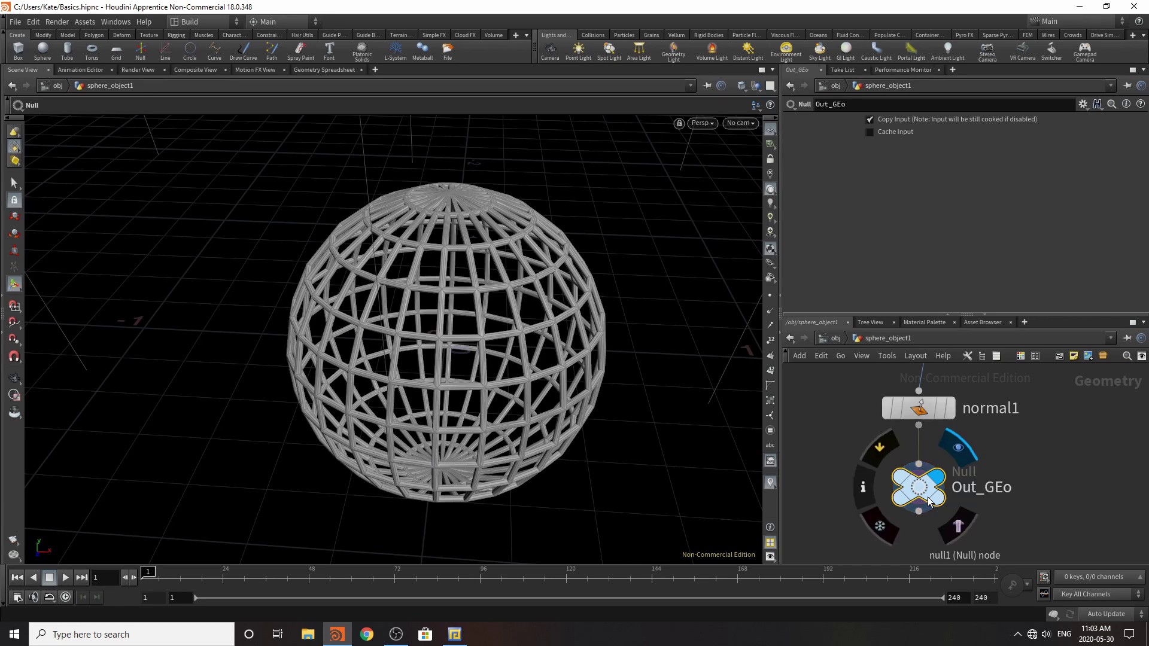
pyautogui.doubleClick(1007, 492)
pyautogui.press('BackSpace')
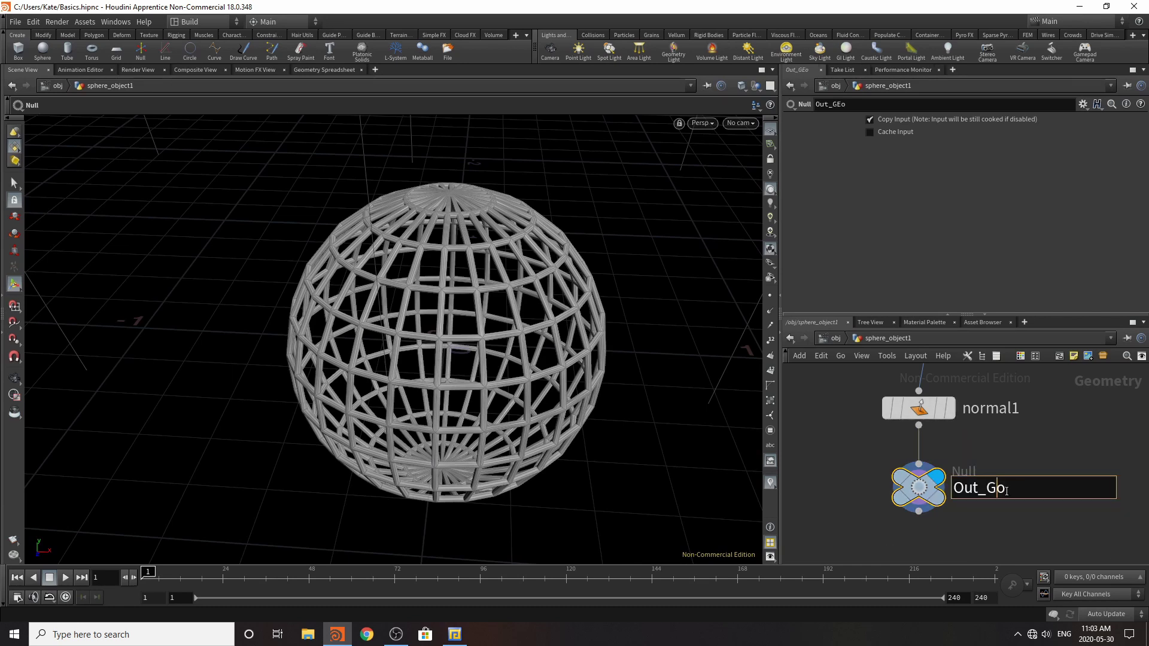
pyautogui.write('e')
pyautogui.press('Return')
# - Move the sphere node aside, add a second Null node below it, and connect the sphere's output to that Null
pyautogui.scroll(-3, 1066, 435)
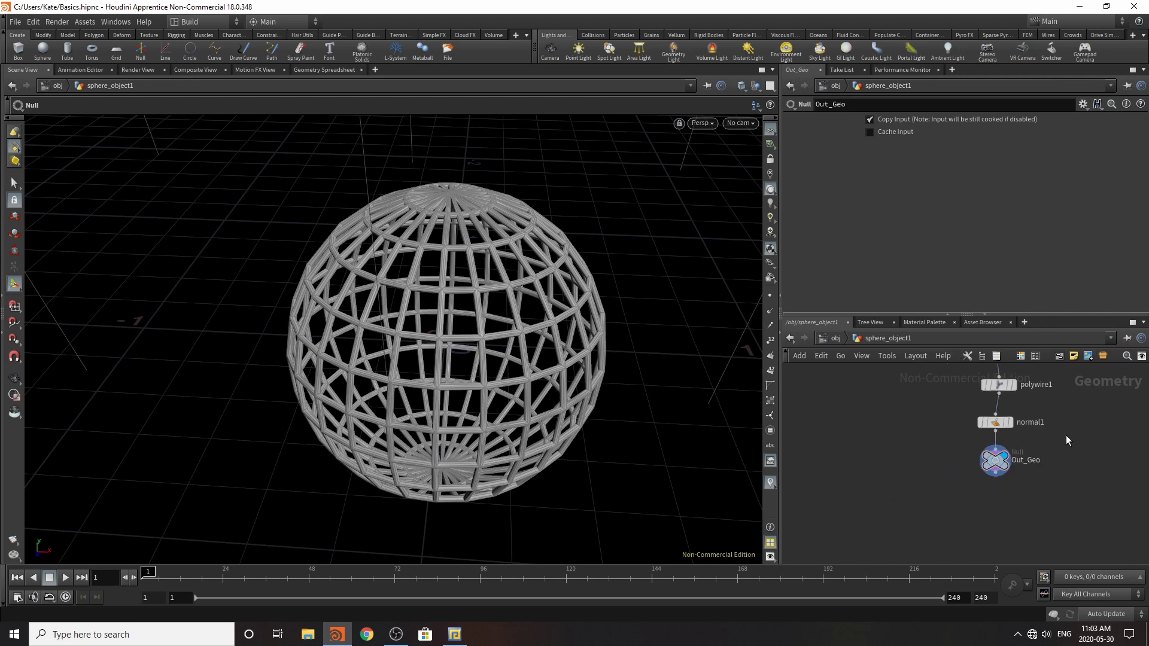
pyautogui.scroll(2, 970, 498)
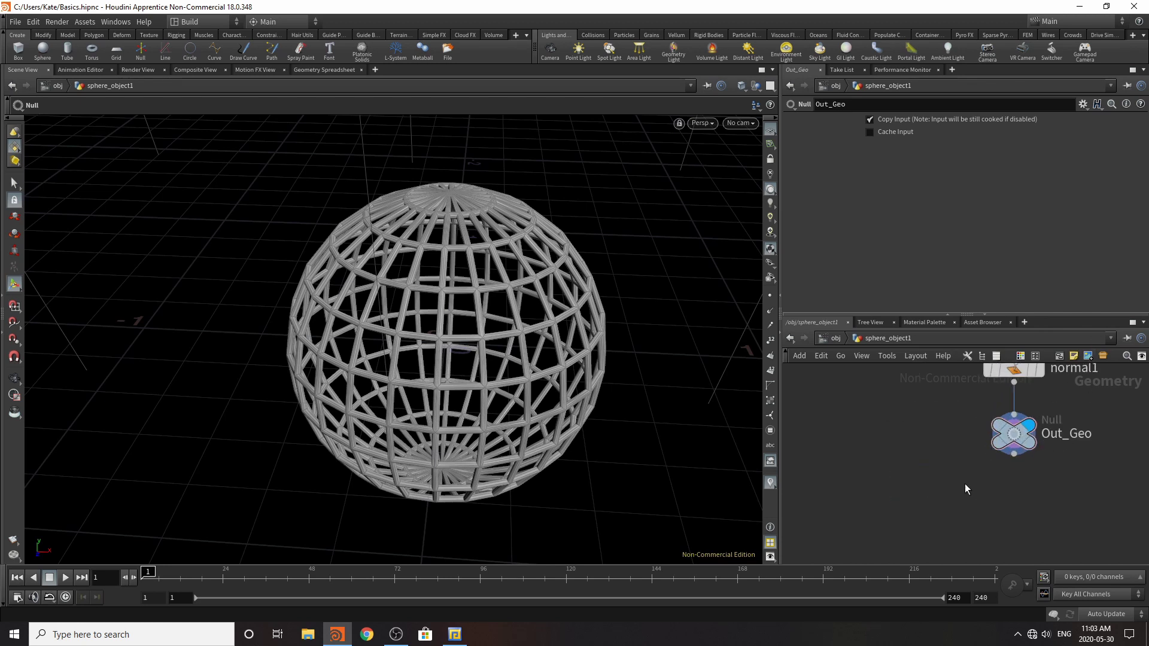
pyautogui.scroll(-4, 978, 498)
pyautogui.scroll(2, 983, 422)
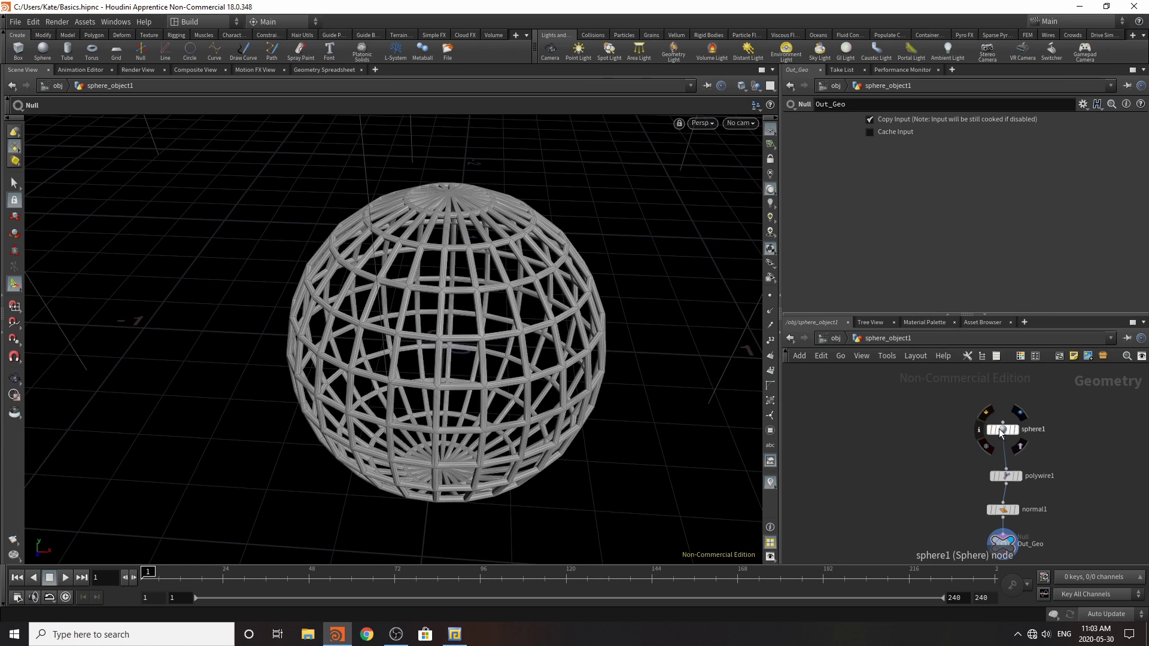
pyautogui.moveTo(1001, 430); pyautogui.dragTo(941, 415)
pyautogui.press('Tab')
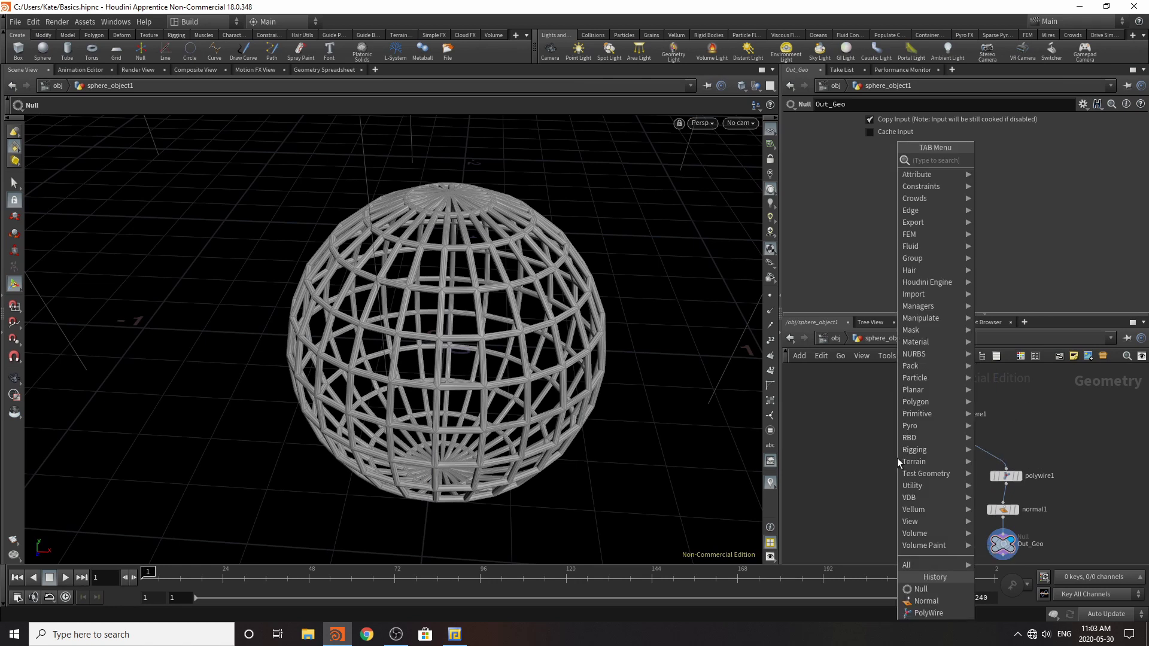
pyautogui.click(921, 589)
pyautogui.click(910, 465)
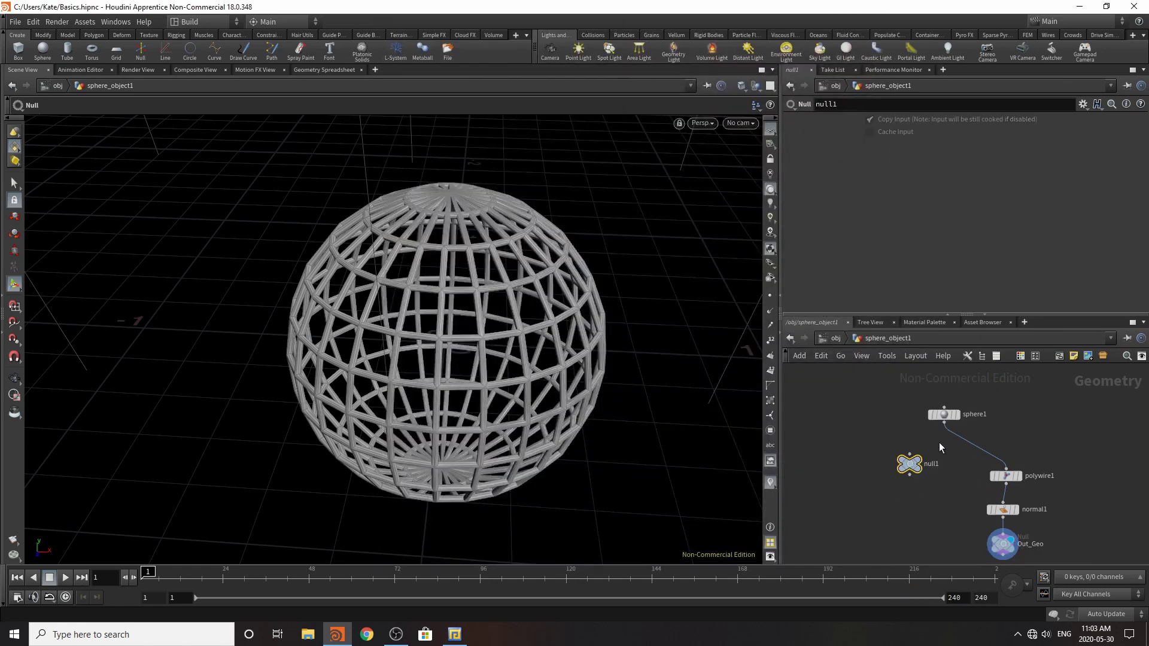
pyautogui.moveTo(944, 423); pyautogui.dragTo(871, 455)
# - Rename the new Null node under the sphere as Out_Sphere
pyautogui.click(931, 464)
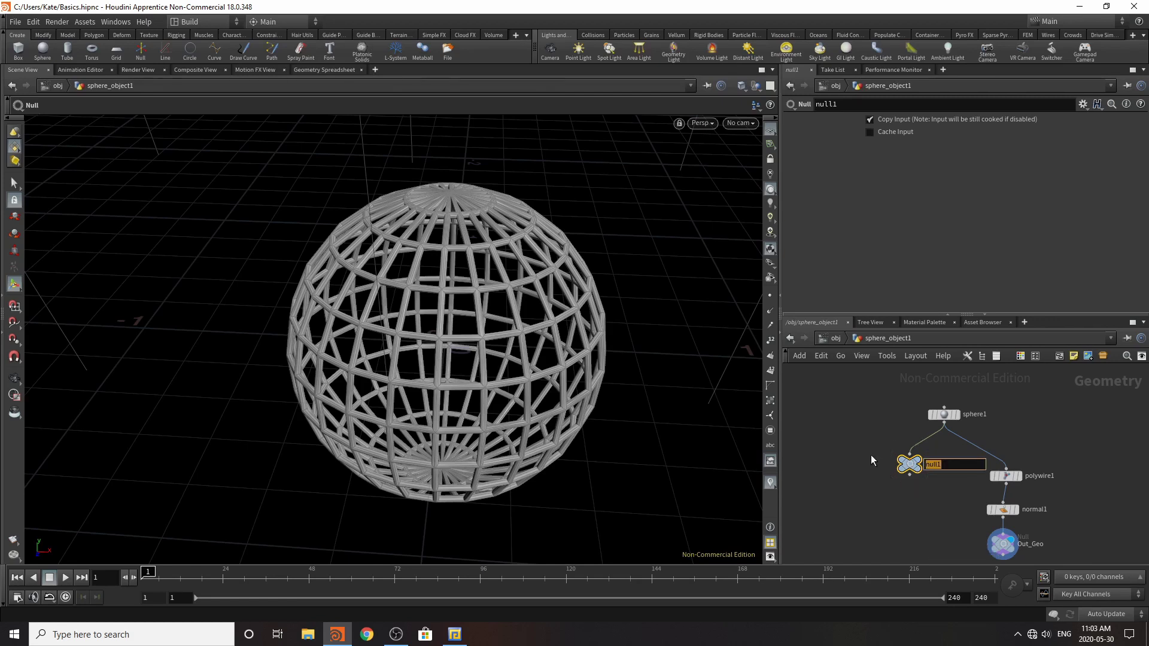
pyautogui.write('Out_Sphere')
pyautogui.press('Return')
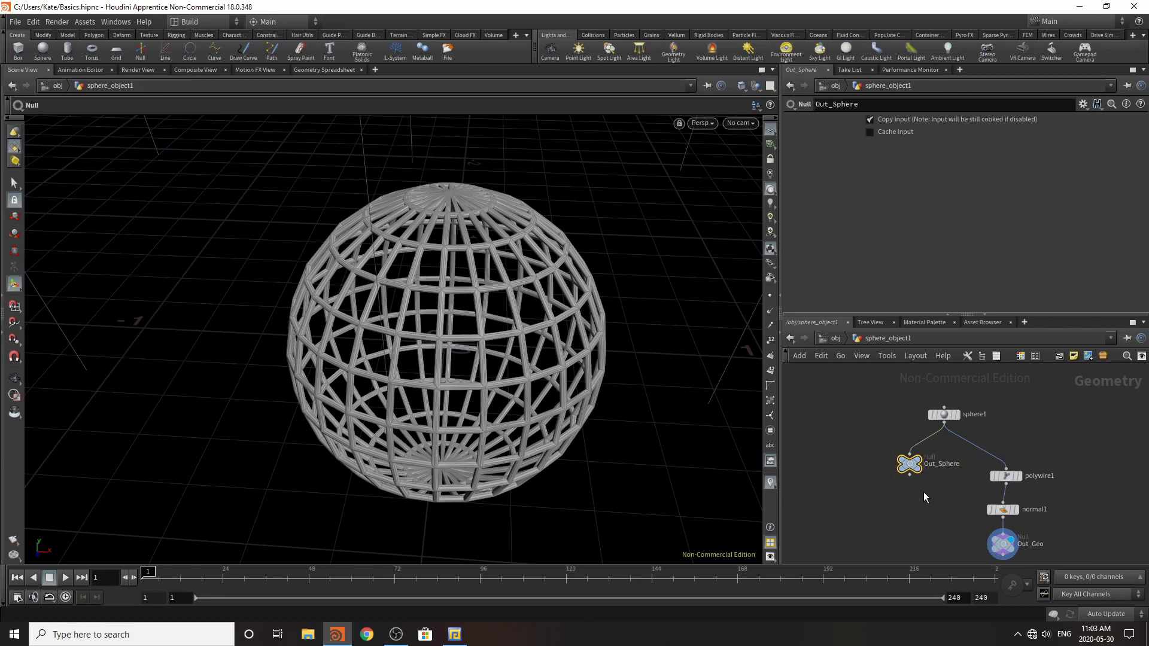
# - Add a POP Network node below Out_Sphere, connect Out_Sphere to its first input, and display the network's result
pyautogui.scroll(-2, 1041, 454)
pyautogui.scroll(4, 961, 513)
pyautogui.press('Tab')
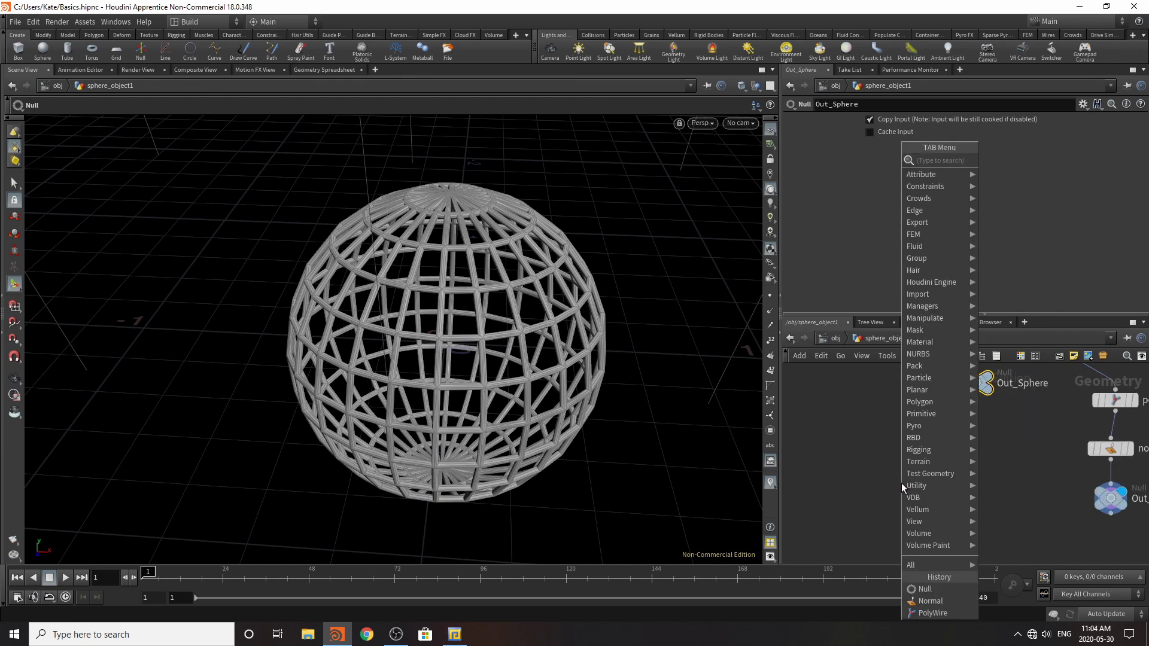
pyautogui.write('pop')
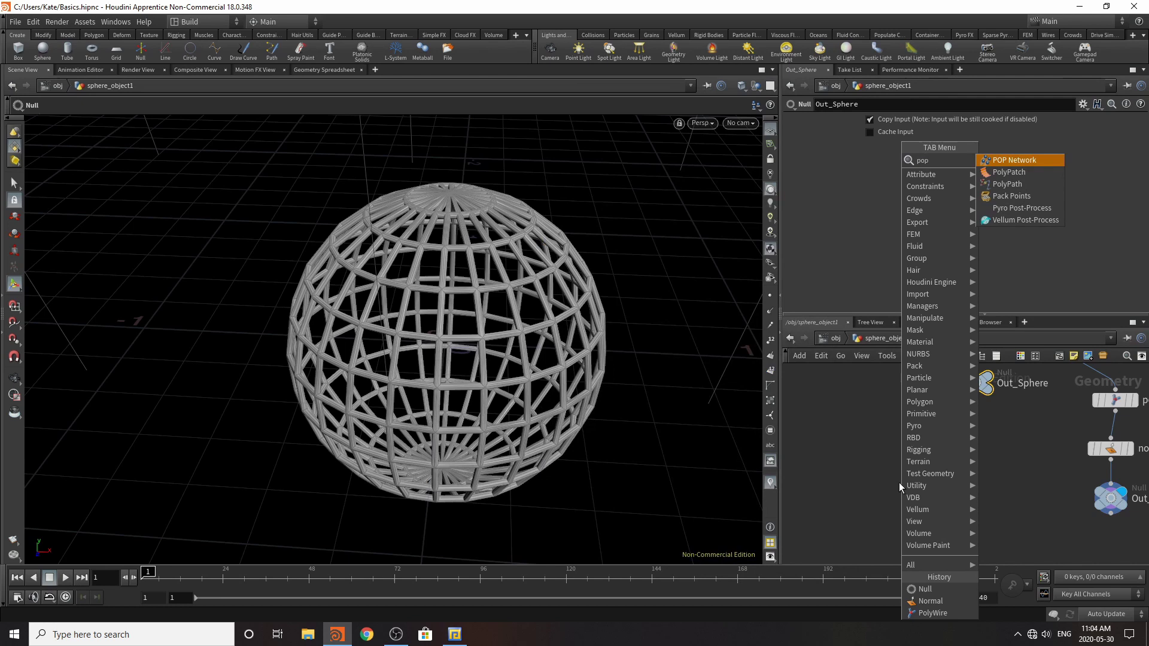
pyautogui.click(1012, 160)
pyautogui.click(902, 453)
pyautogui.click(976, 399)
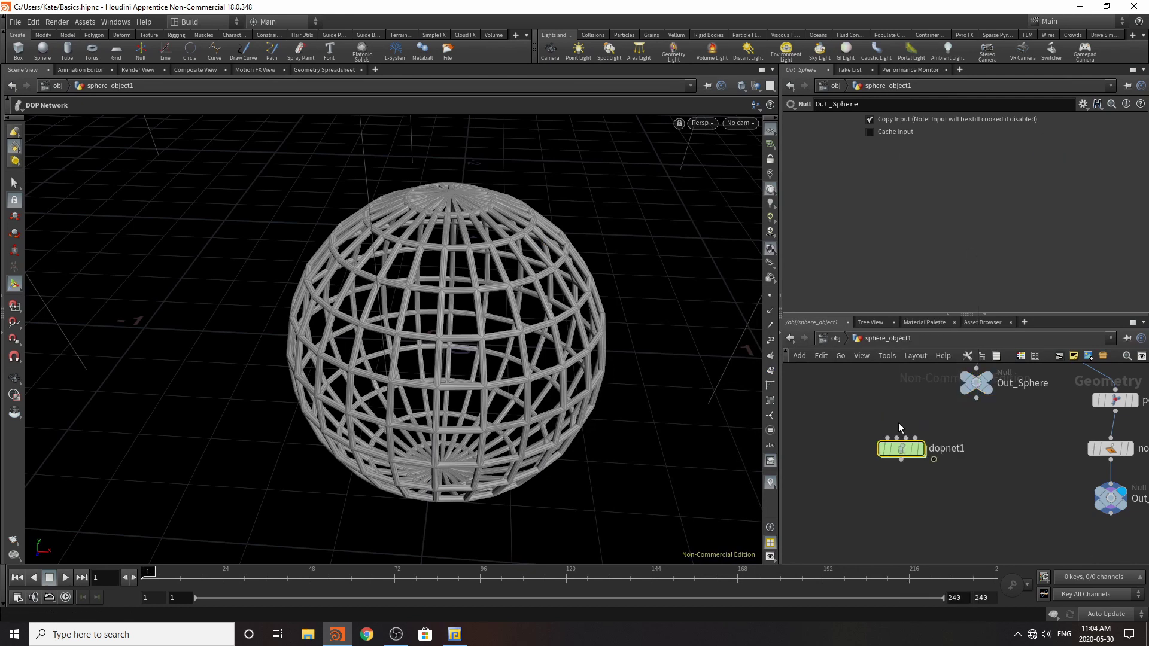
pyautogui.click(889, 436)
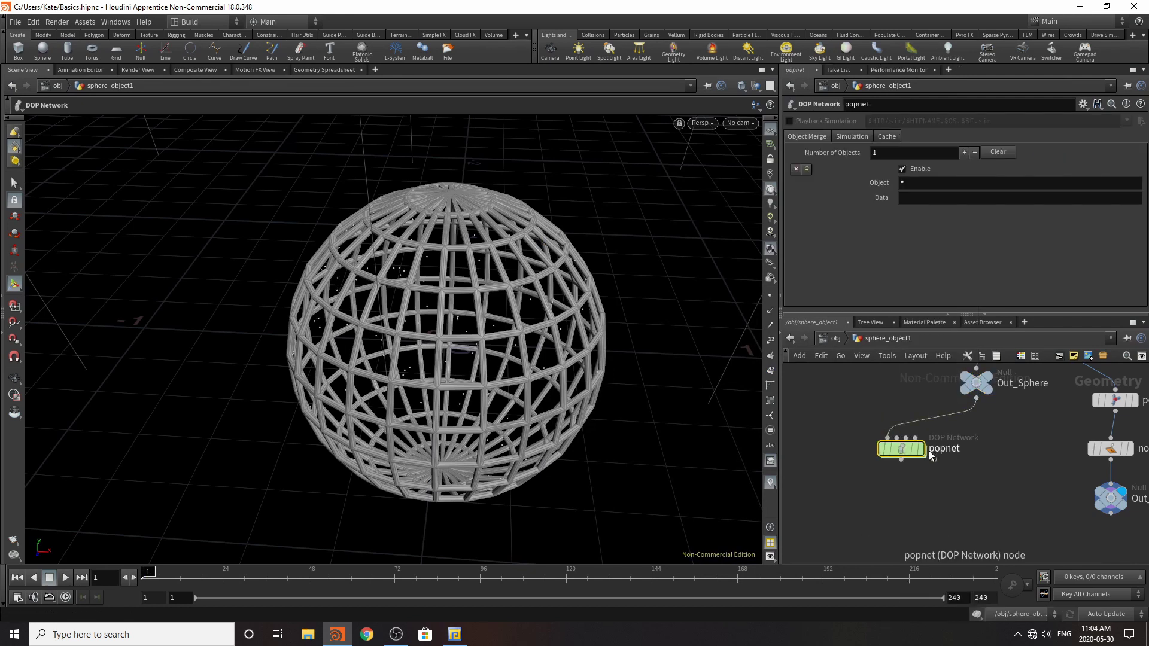
pyautogui.moveTo(953, 453)
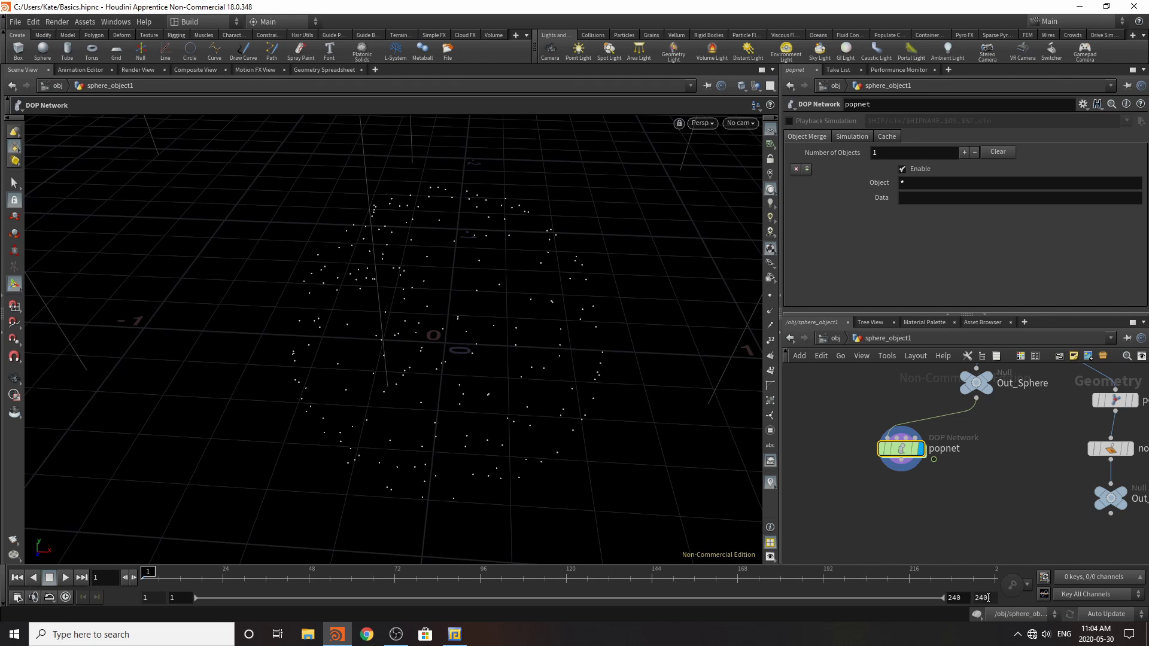
# - Set the timeline's end frame to 120 and save the scene
pyautogui.moveTo(989, 598); pyautogui.dragTo(947, 603)
pyautogui.write('12')
pyautogui.press('Return')
pyautogui.click(16, 22)
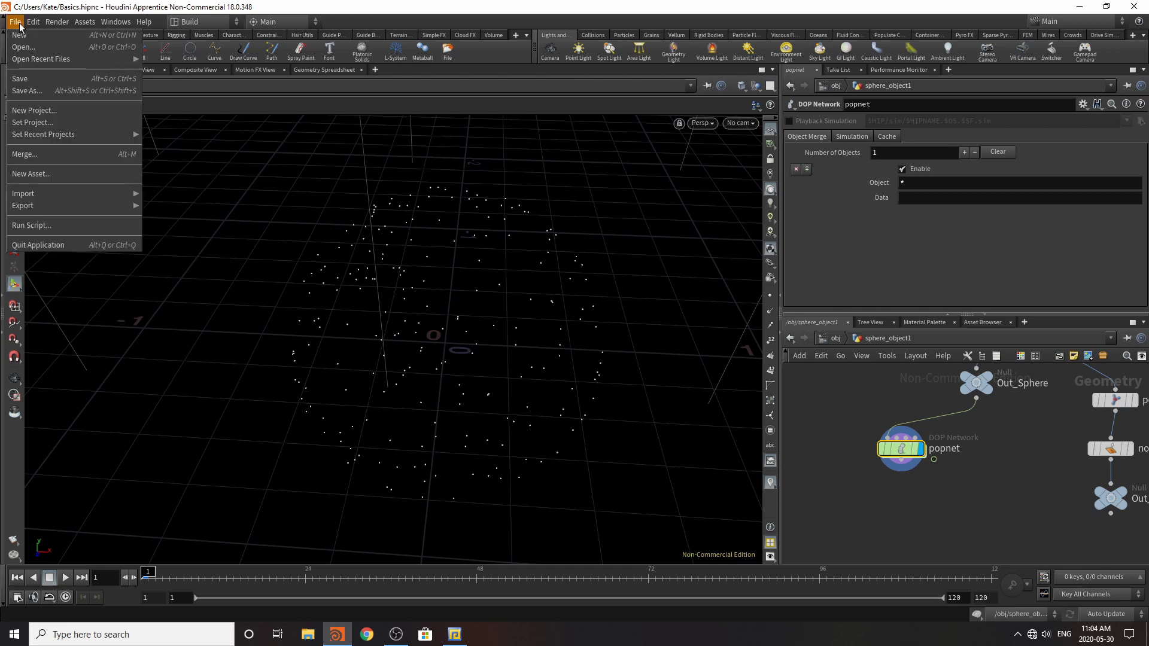
pyautogui.click(20, 79)
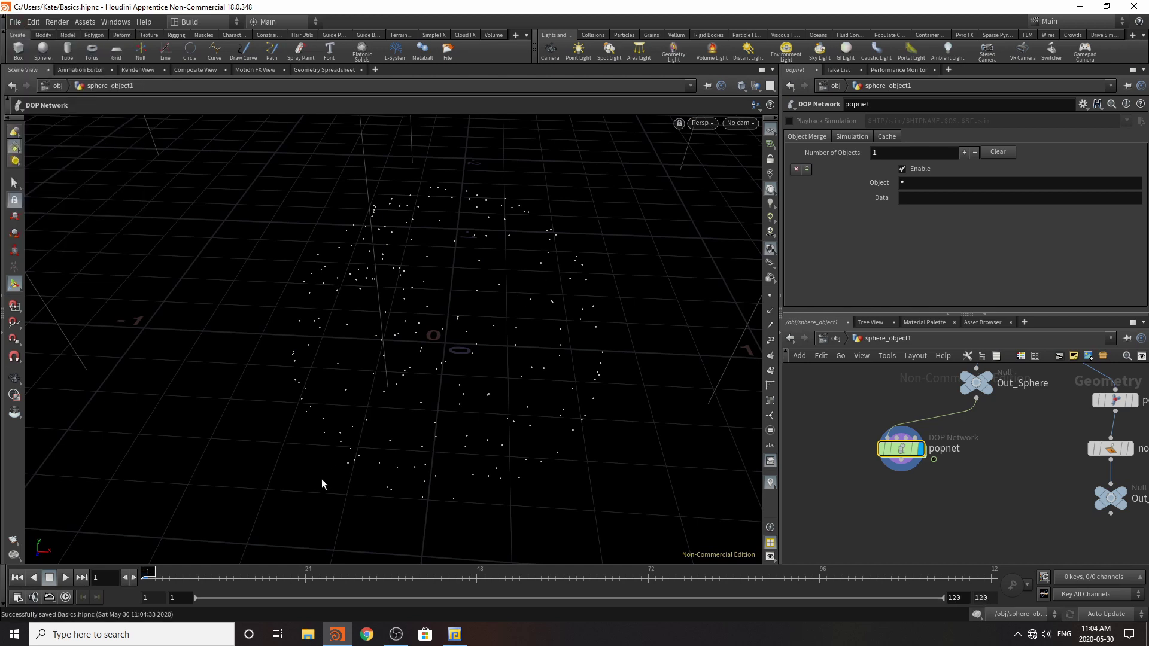
# - Turn on real-time playback and play the particle simulation, toggling the point display on and off before stopping
pyautogui.click(66, 598)
pyautogui.click(67, 577)
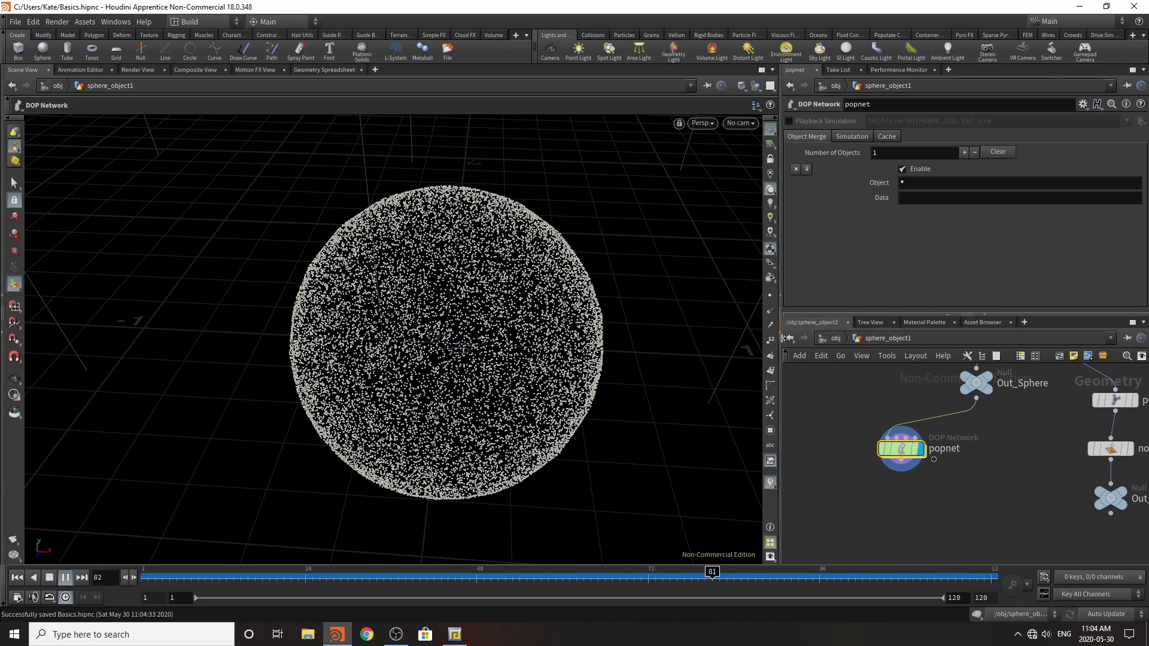
pyautogui.click(771, 297)
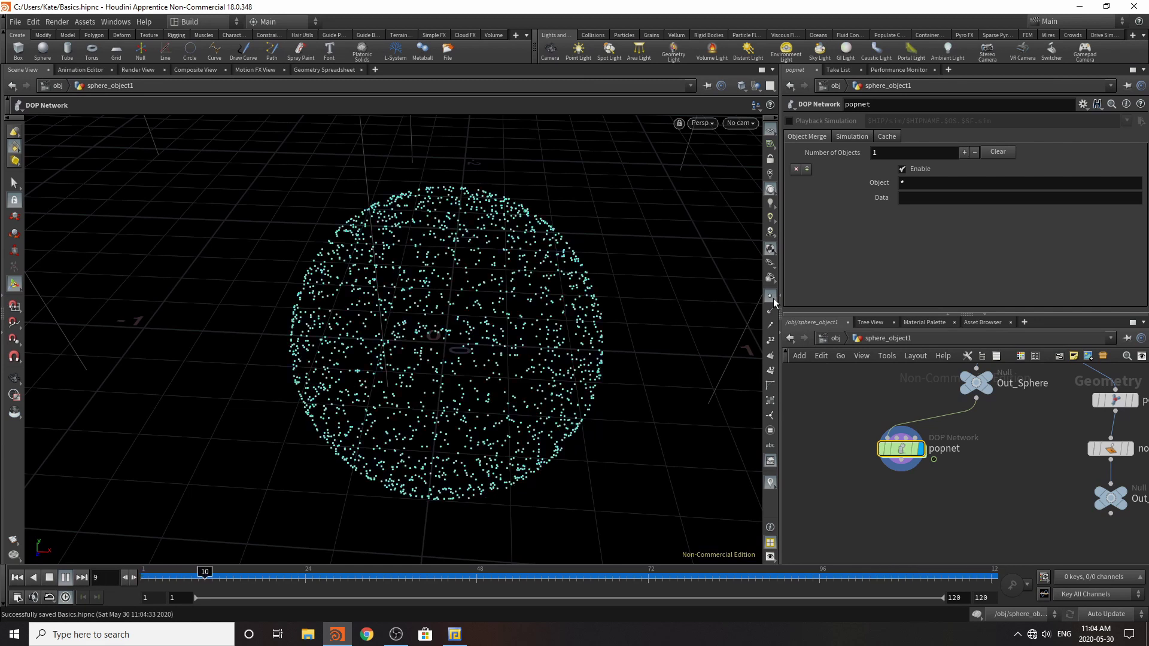
pyautogui.click(771, 296)
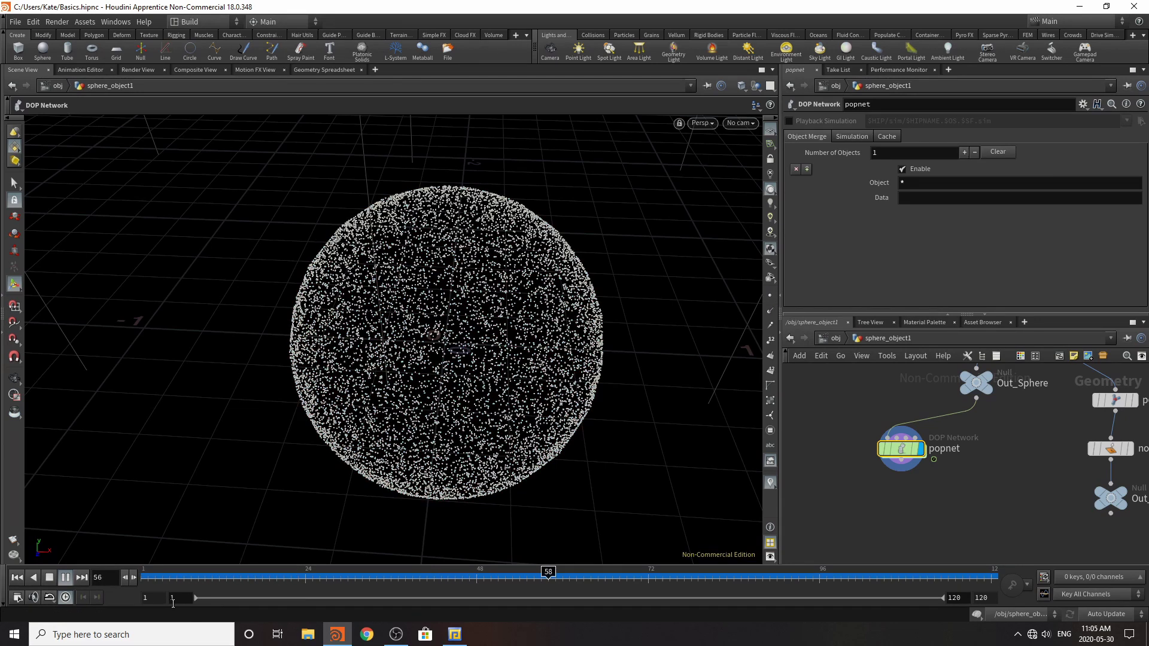
pyautogui.click(49, 582)
# - Display the Out_Sphere Null, move the popnet node further below it, and display popnet again
pyautogui.scroll(-5, 929, 442)
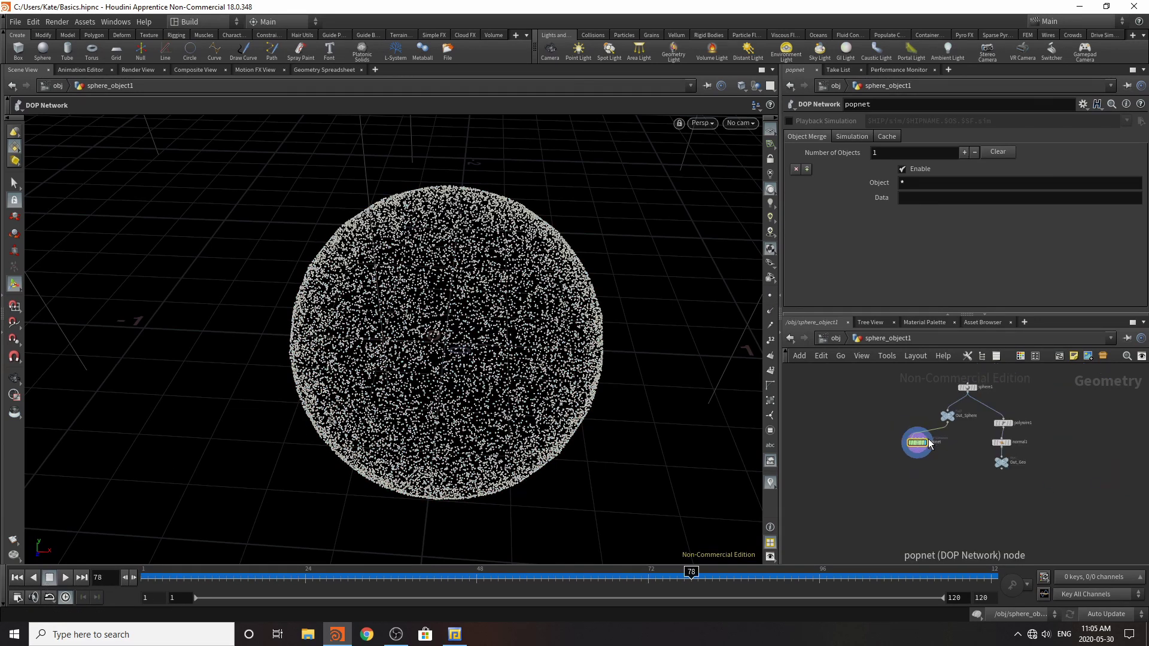
pyautogui.scroll(5, 943, 411)
pyautogui.click(976, 413)
pyautogui.click(959, 436)
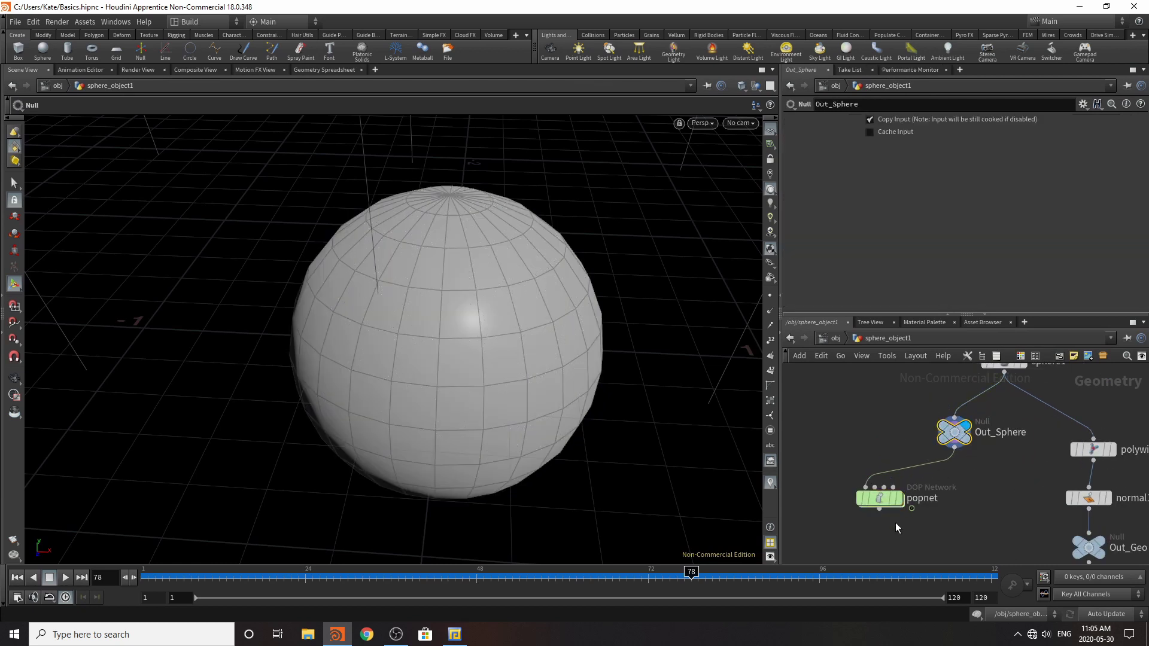
pyautogui.moveTo(878, 502); pyautogui.dragTo(856, 525)
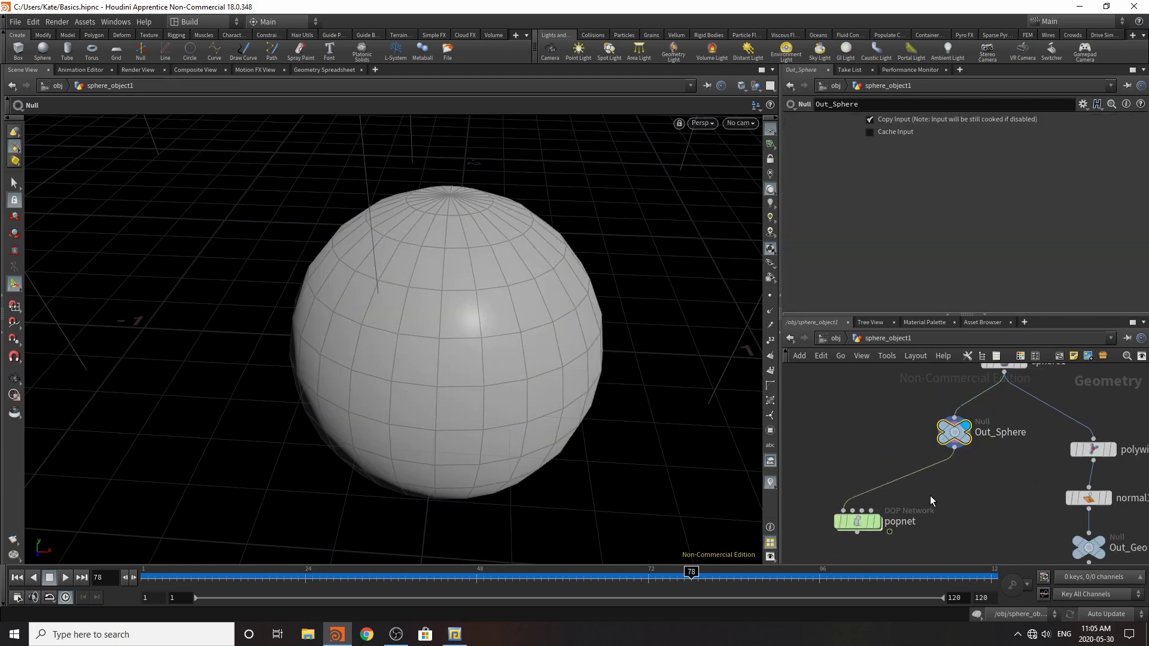
pyautogui.scroll(-3, 936, 481)
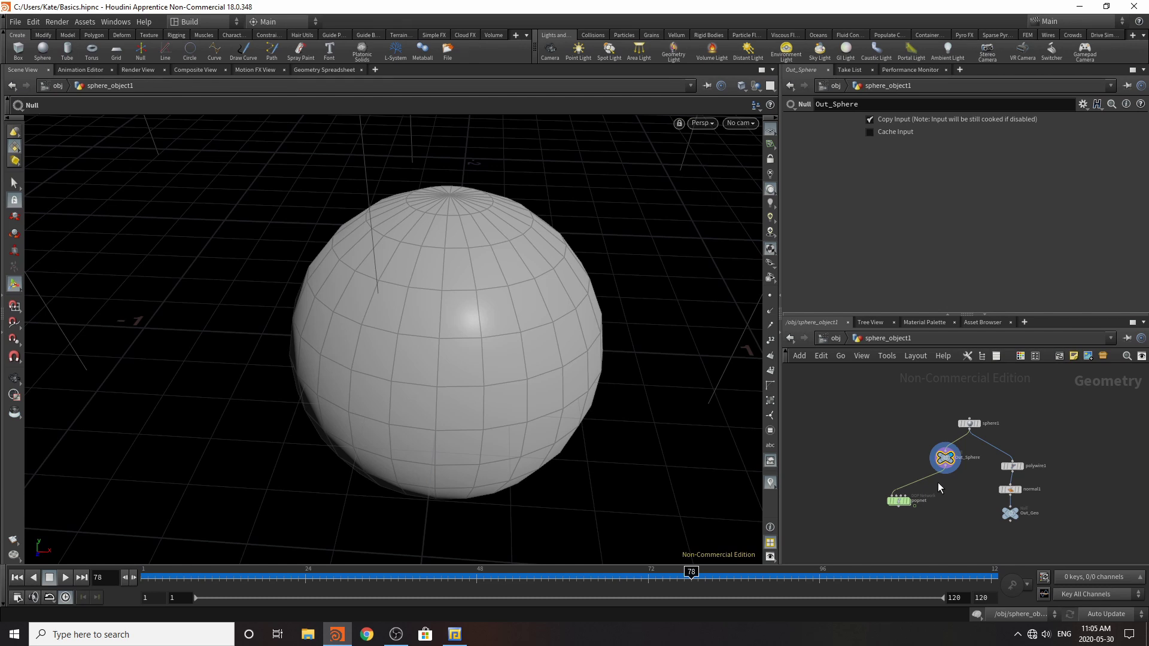
pyautogui.scroll(3, 907, 492)
pyautogui.moveTo(892, 515)
pyautogui.click(914, 485)
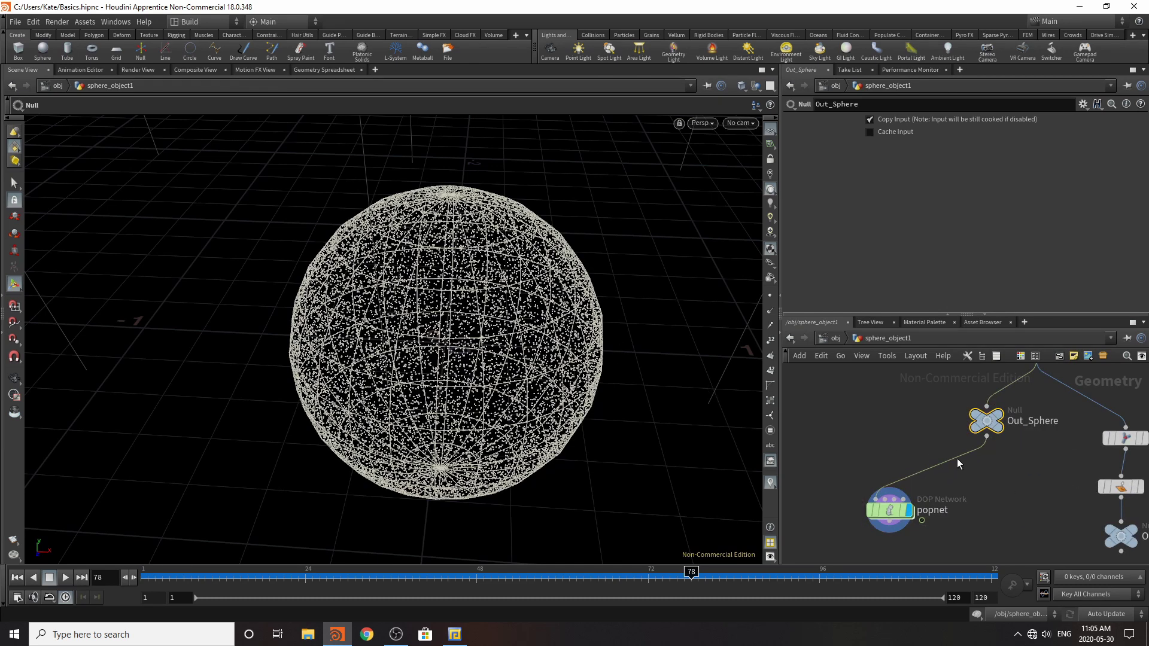
# - Insert a Scatter node on the connection between Out_Sphere and popnet and display the scattered points
pyautogui.press('Tab')
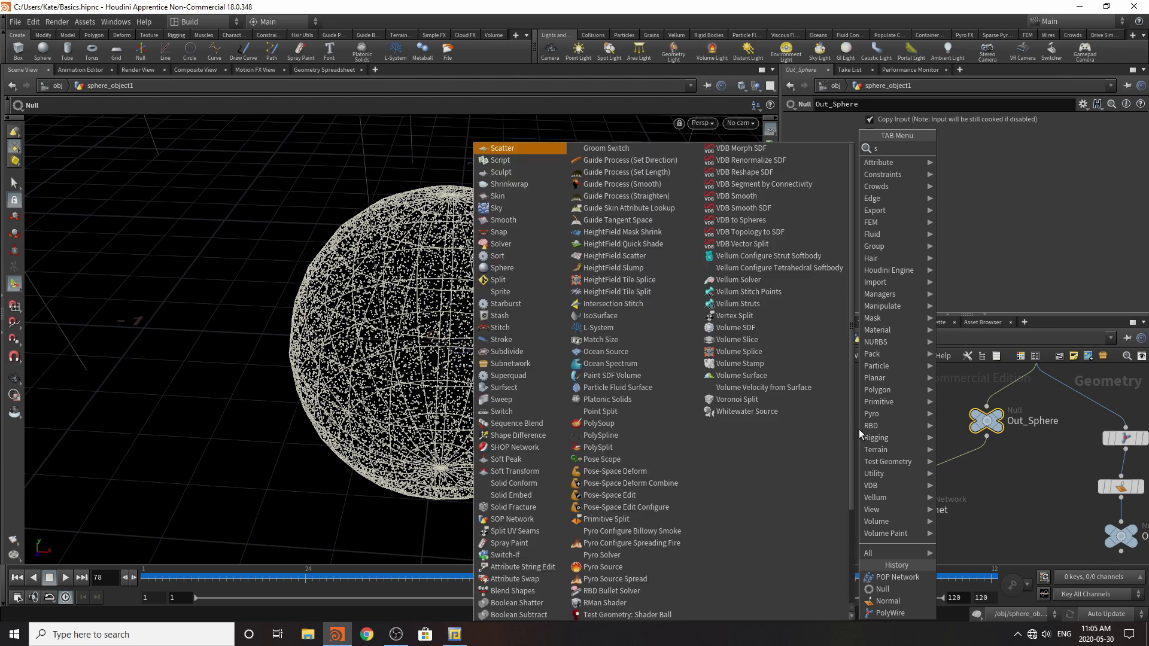
pyautogui.write('scatt')
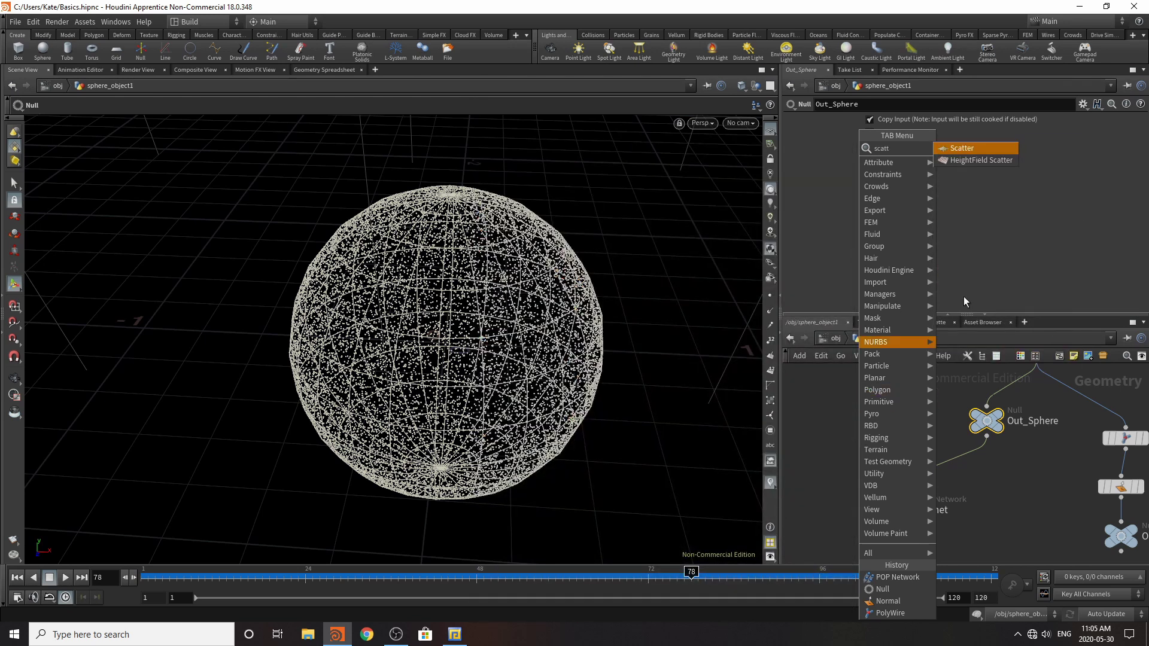
pyautogui.click(962, 150)
pyautogui.click(945, 459)
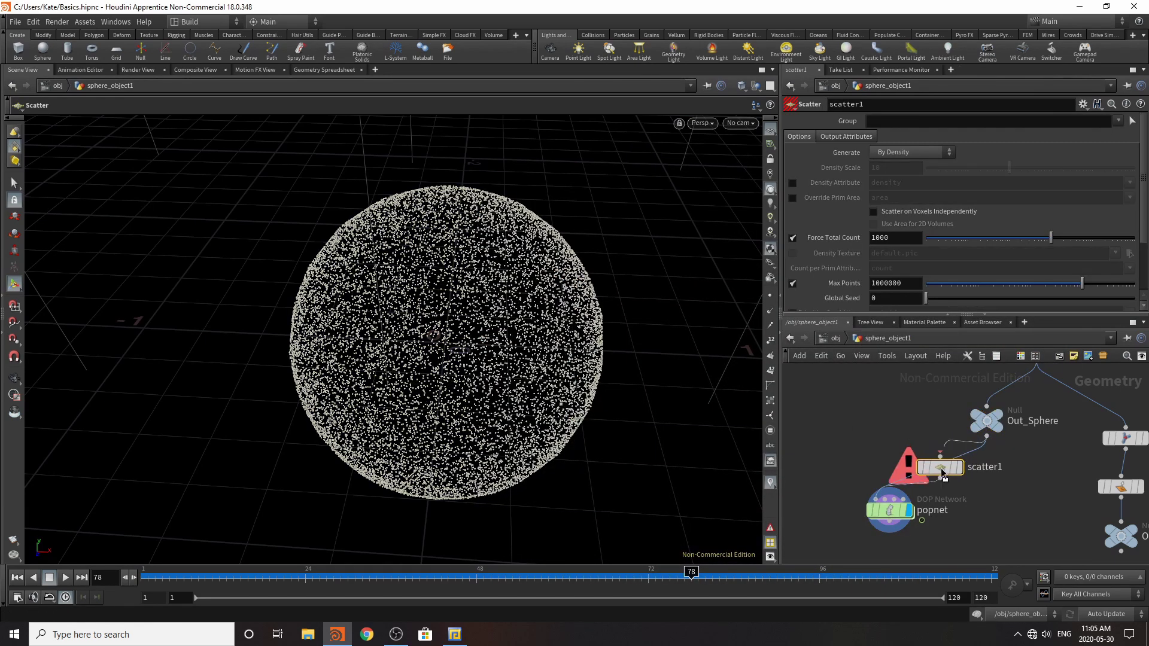
pyautogui.click(972, 474)
pyautogui.click(960, 477)
pyautogui.click(960, 472)
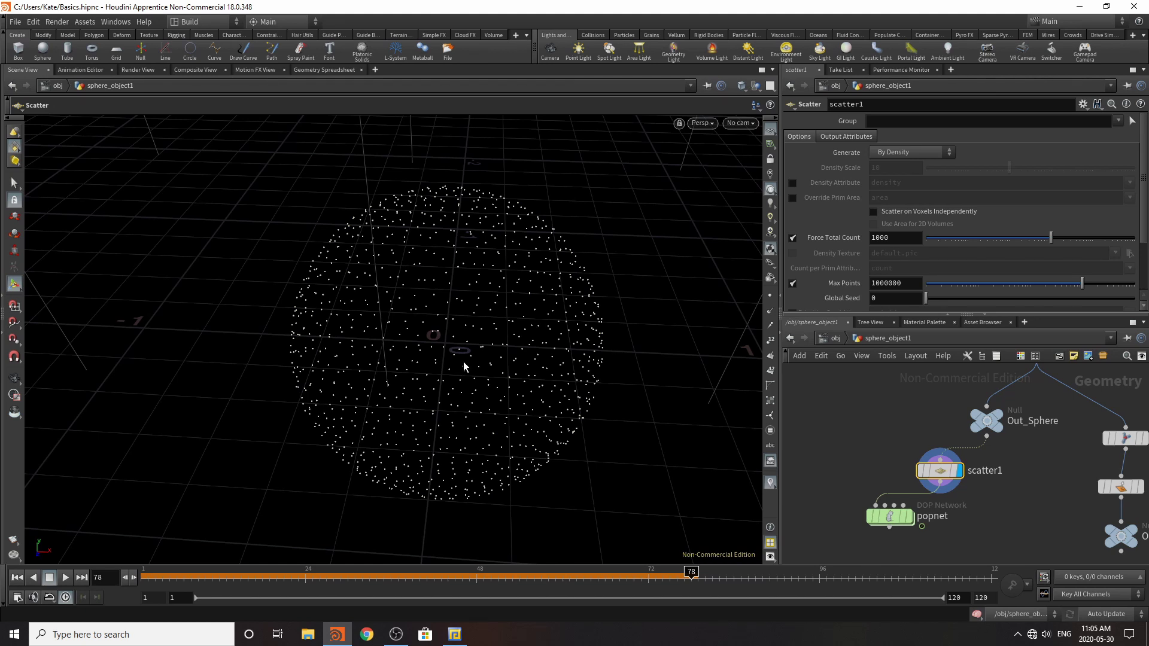
# - Return to frame 1, display and select the Out_Sphere Null, and show its points in the viewport
pyautogui.click(17, 578)
pyautogui.click(997, 414)
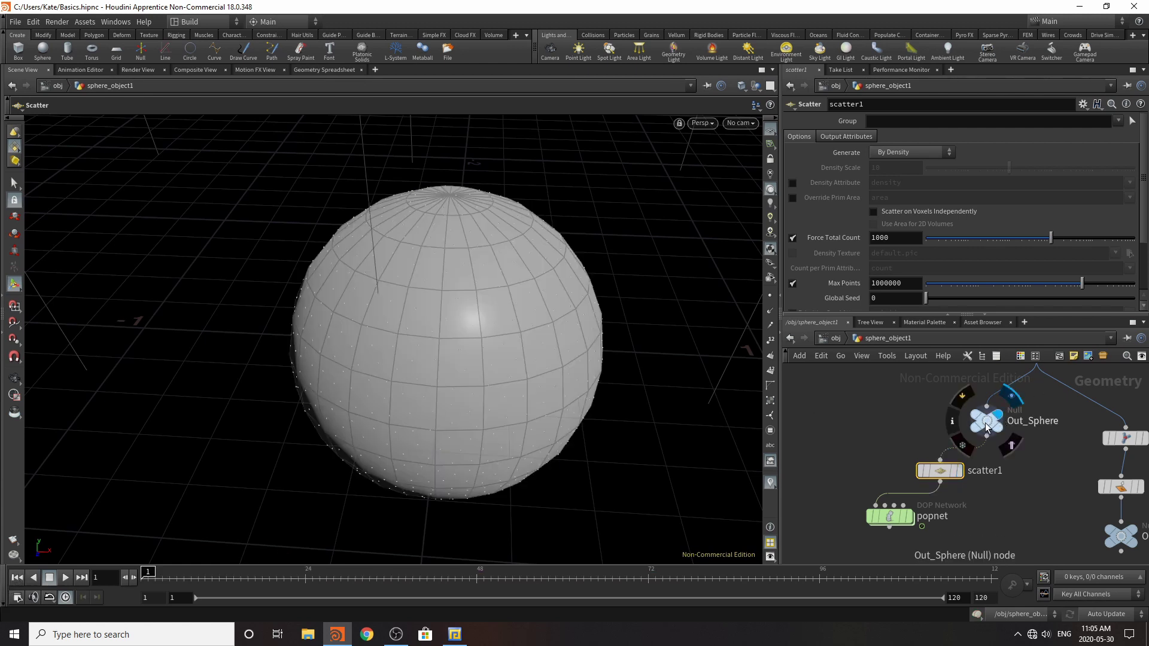
pyautogui.click(986, 421)
pyautogui.click(770, 296)
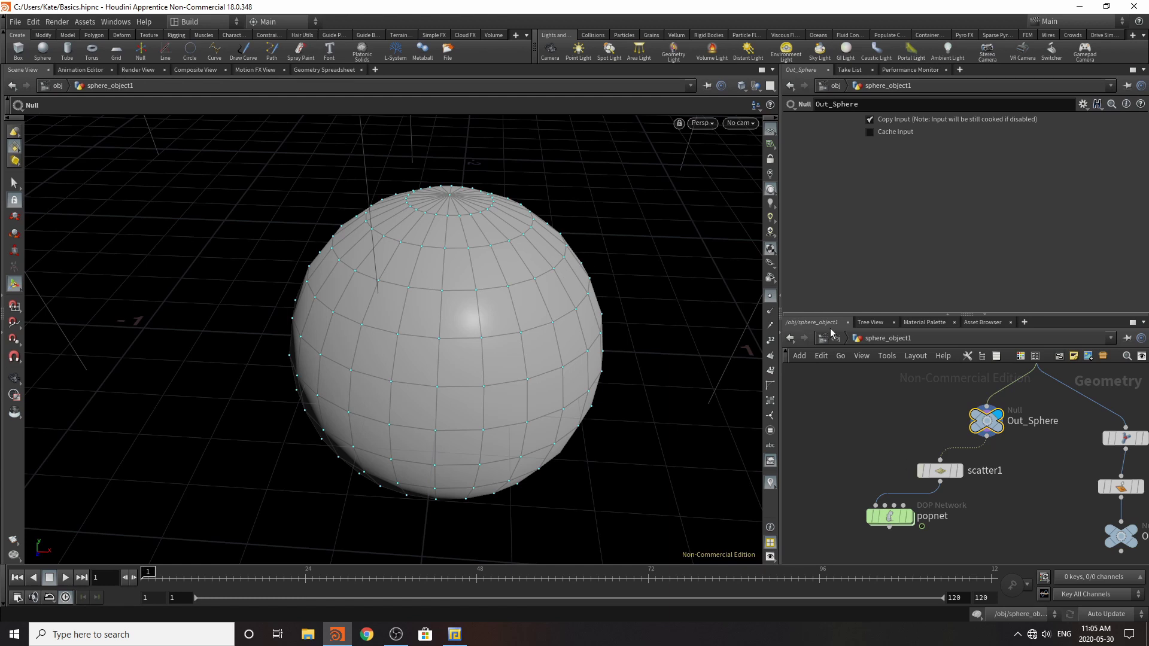
# - Select and display the scatter1 node and check its points over the timeline, ending at frame 1
pyautogui.click(960, 472)
pyautogui.click(946, 471)
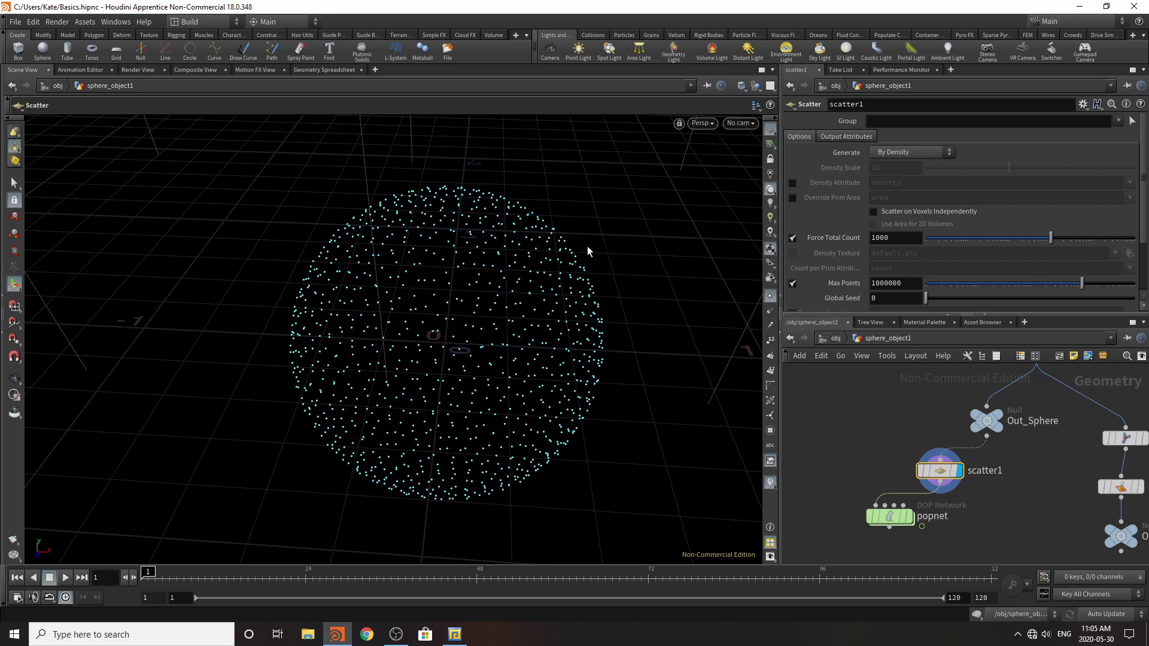
pyautogui.scroll(-3, 1023, 461)
pyautogui.scroll(2, 958, 493)
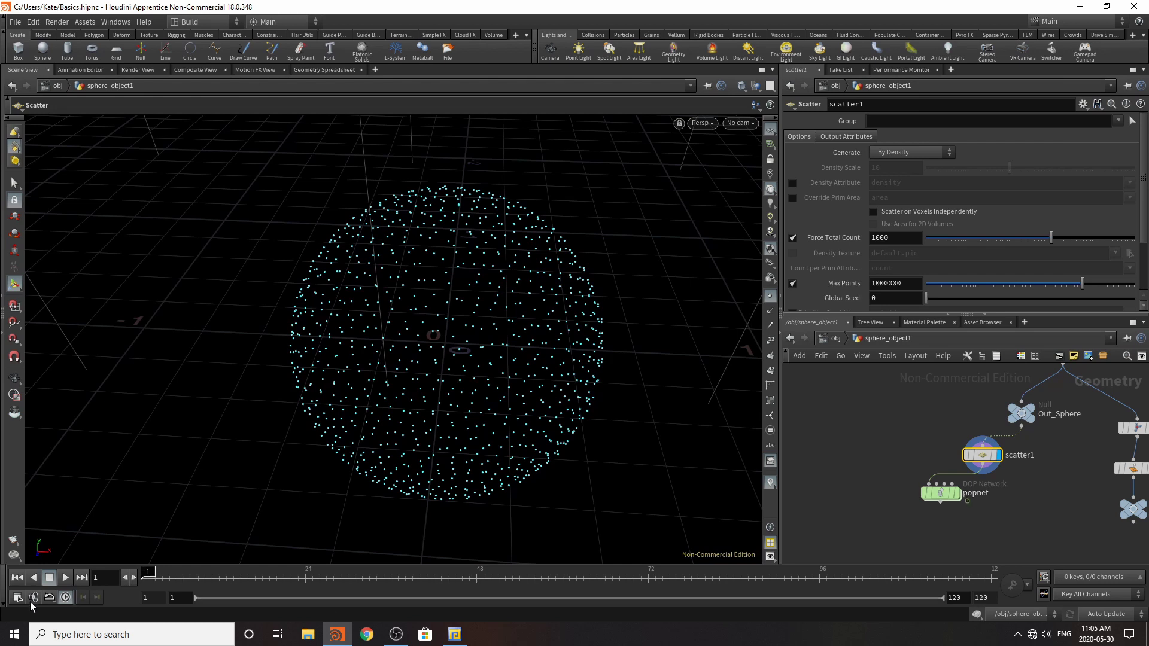
pyautogui.click(61, 579)
pyautogui.moveTo(178, 580); pyautogui.dragTo(144, 576)
# - Try other Global Seed values on scatter1, restore the seed to 0, and turn off Relax Iterations
pyautogui.moveTo(927, 298); pyautogui.dragTo(1055, 298)
pyautogui.moveTo(971, 303); pyautogui.dragTo(922, 301)
pyautogui.scroll(-3, 894, 239)
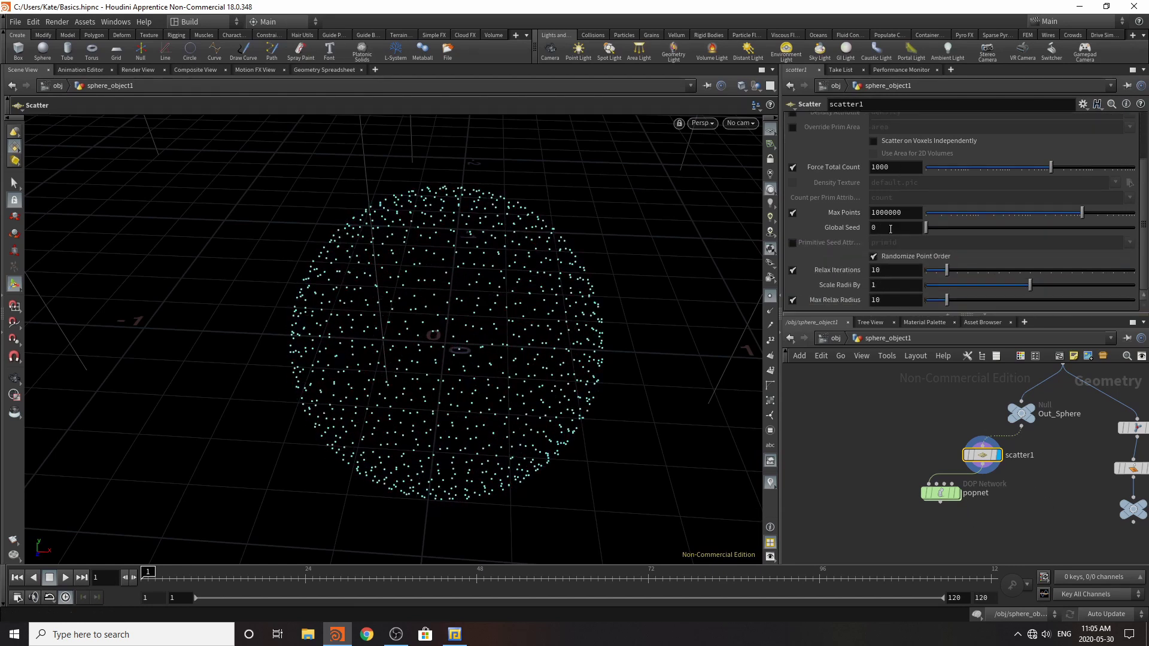
pyautogui.click(794, 270)
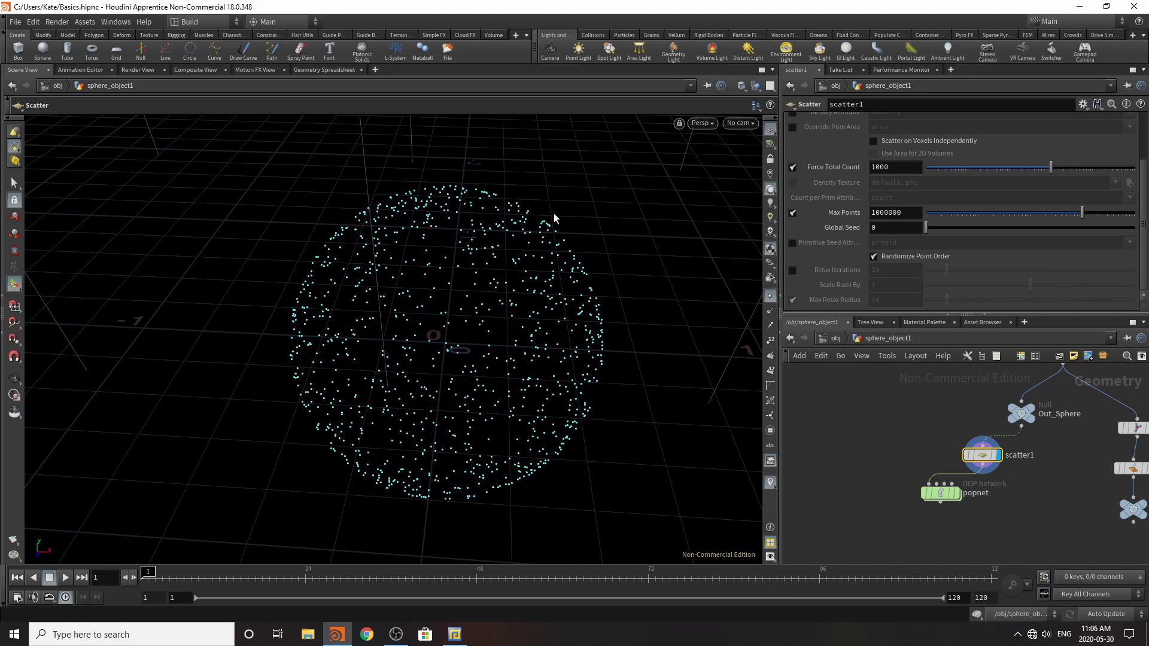
# - Display the popnet node, play its particle simulation, and stop playback
pyautogui.scroll(5, 971, 542)
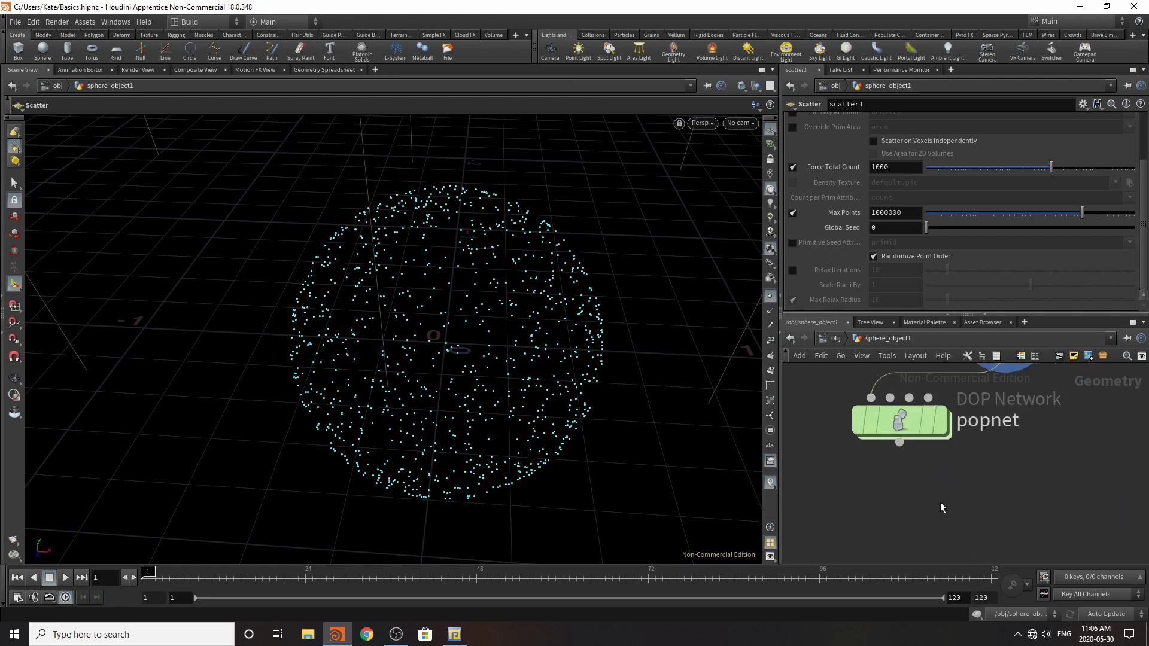
pyautogui.click(940, 424)
pyautogui.click(920, 431)
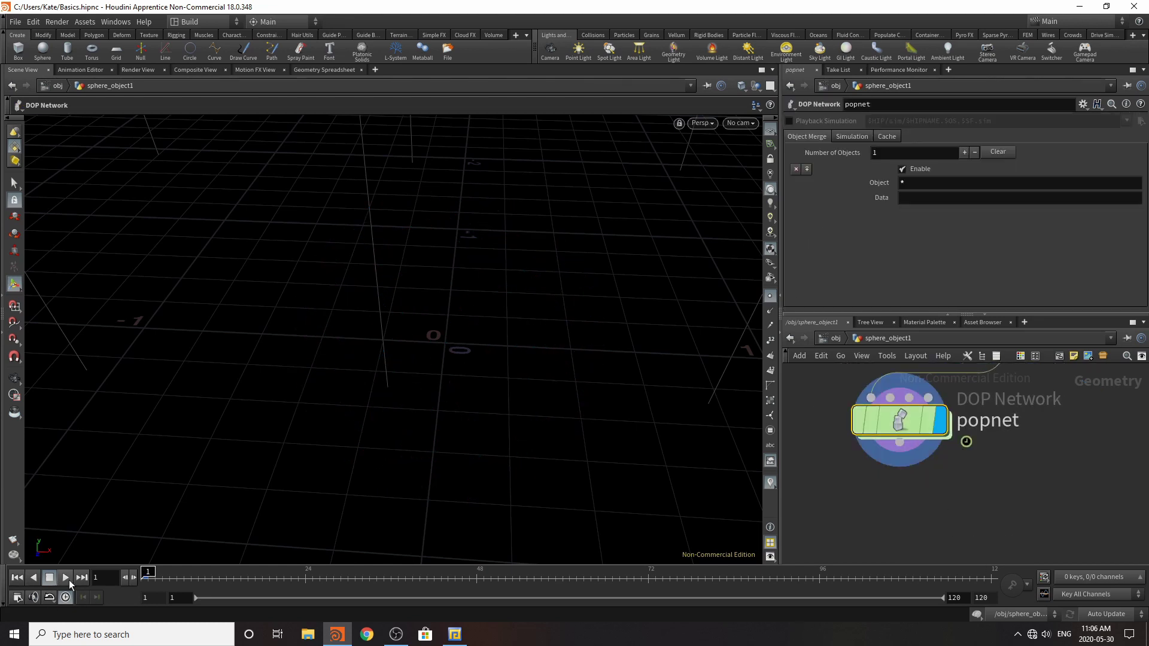
pyautogui.click(70, 580)
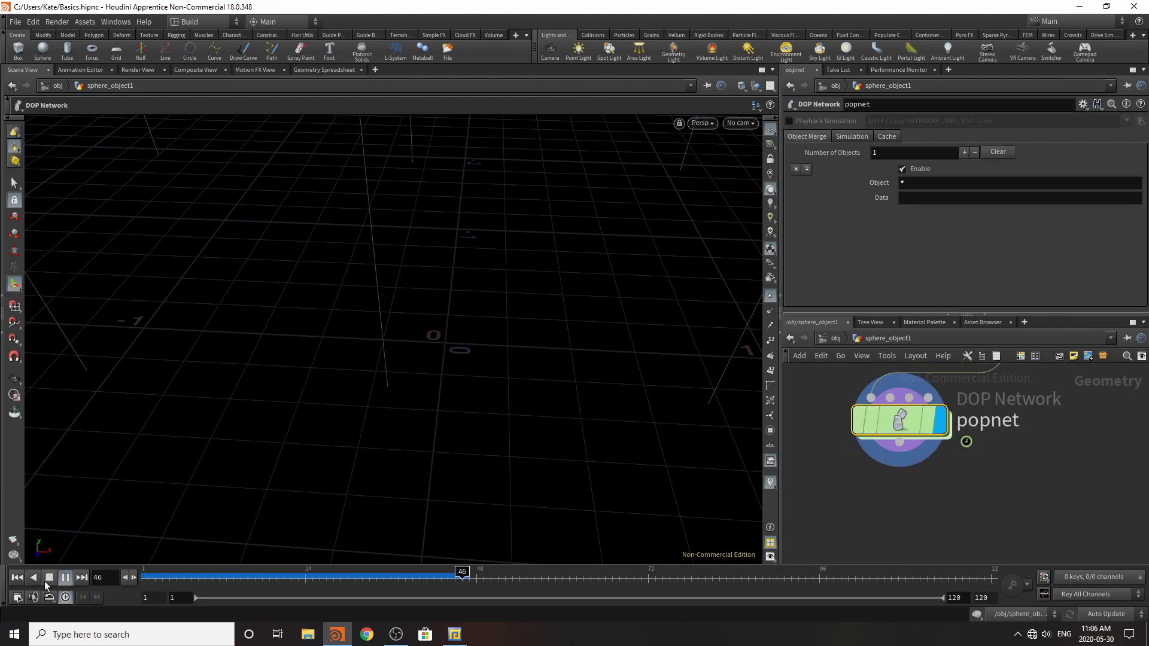
pyautogui.click(48, 579)
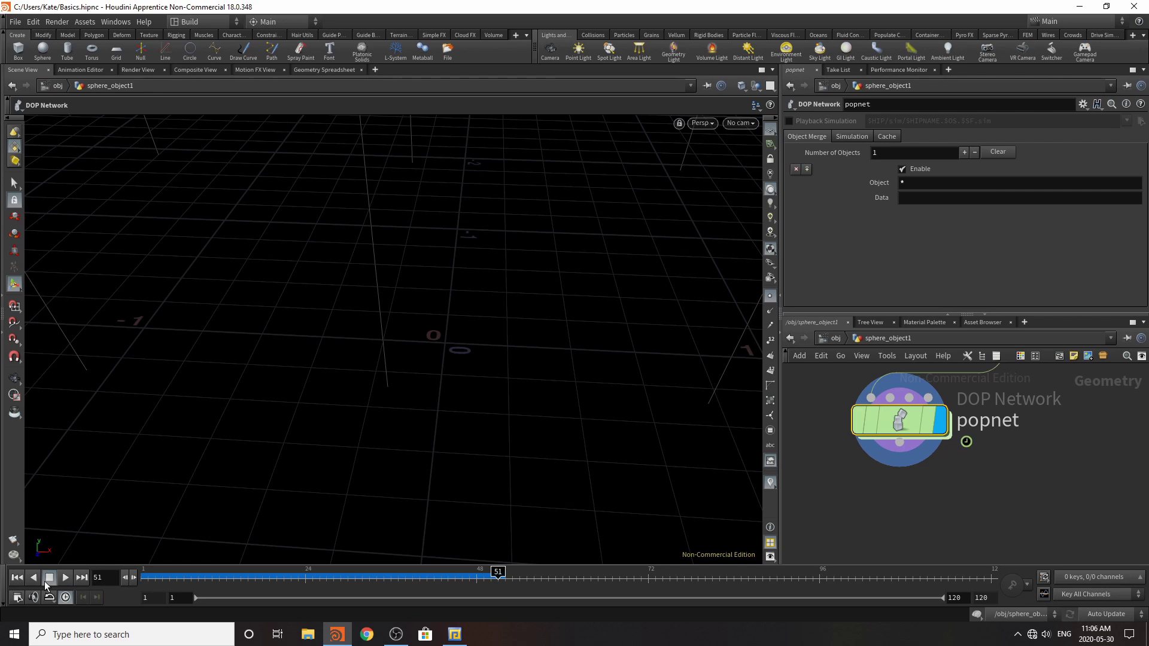
# - Enter the popnet network, delete the wire_pops_into_here Merge node, and move popobject farther from the POP Source
pyautogui.doubleClick(887, 425)
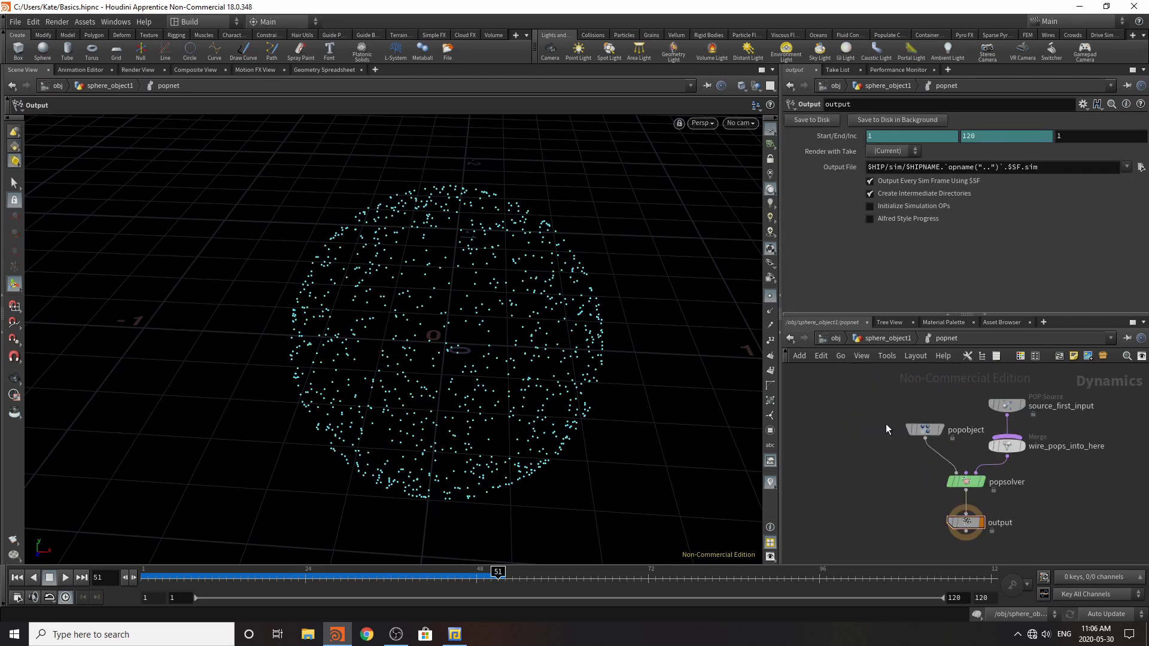
pyautogui.click(1016, 447)
pyautogui.press('Delete')
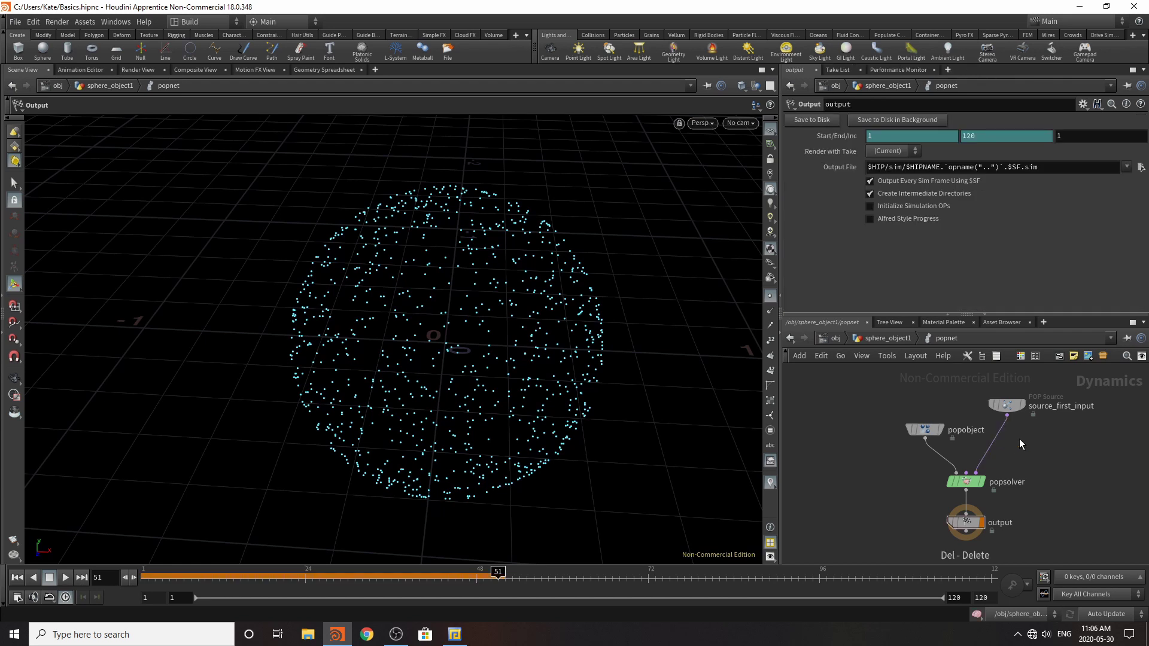
pyautogui.click(1012, 408)
pyautogui.moveTo(932, 433); pyautogui.dragTo(870, 426)
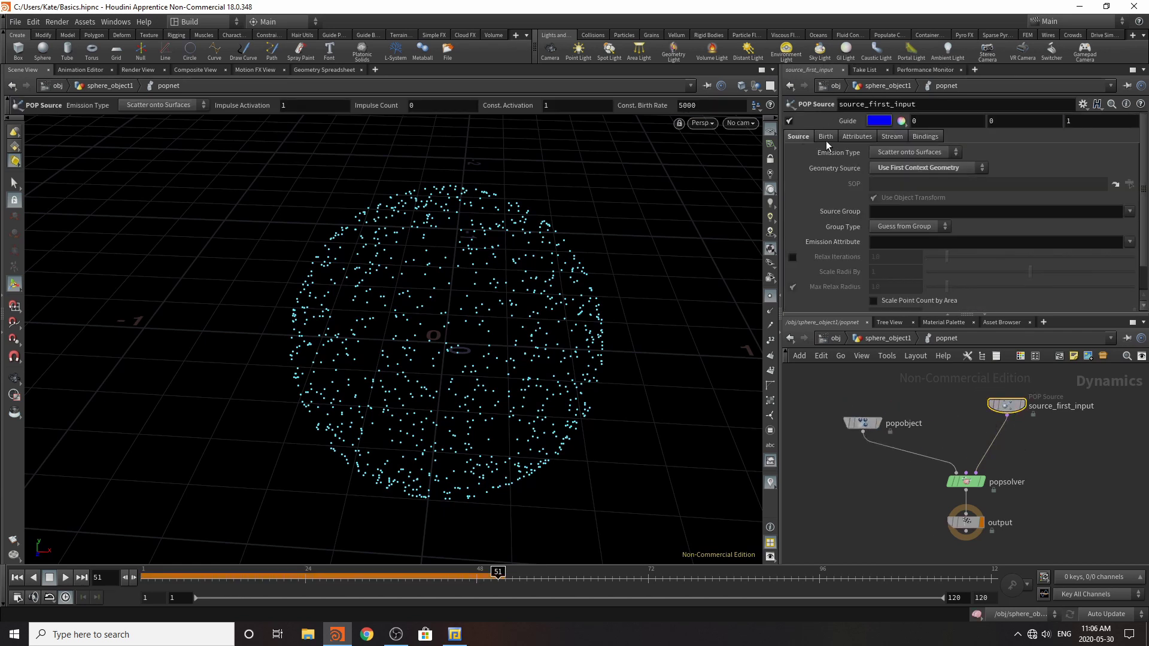
# - Set the Emission Type of the source_first_input POP Source to Points
pyautogui.click(925, 156)
pyautogui.click(927, 152)
pyautogui.click(937, 152)
pyautogui.click(909, 190)
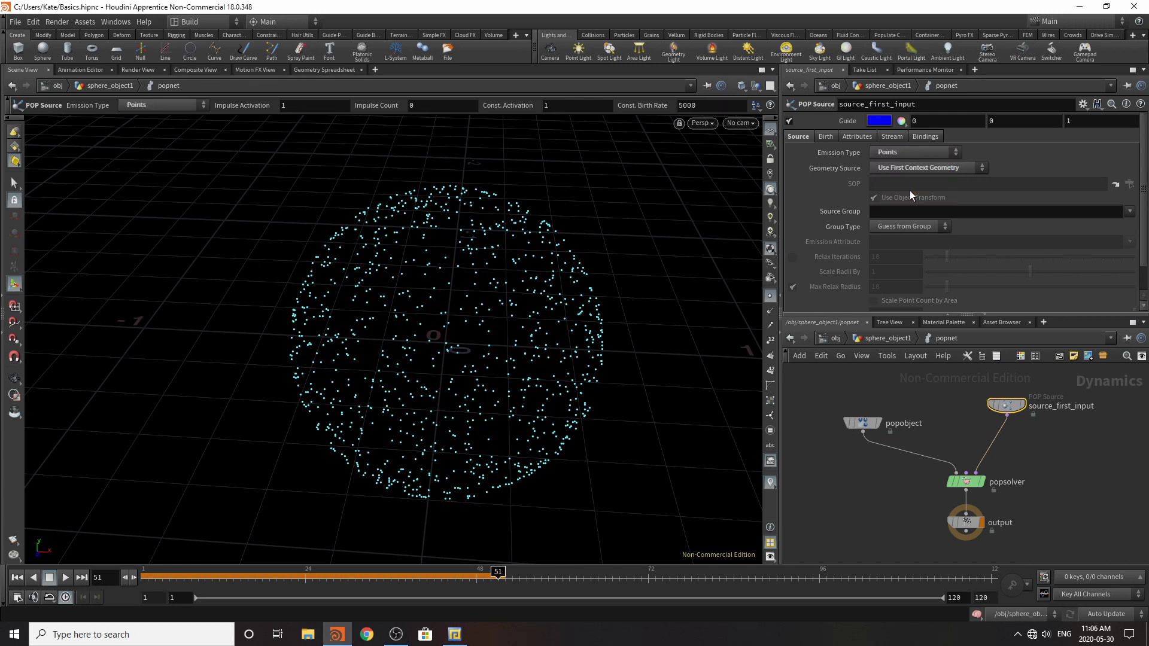
pyautogui.click(922, 152)
# - Turn off the POP Source's Guide display and play the simulation from frame 1 before pausing it
pyautogui.click(16, 579)
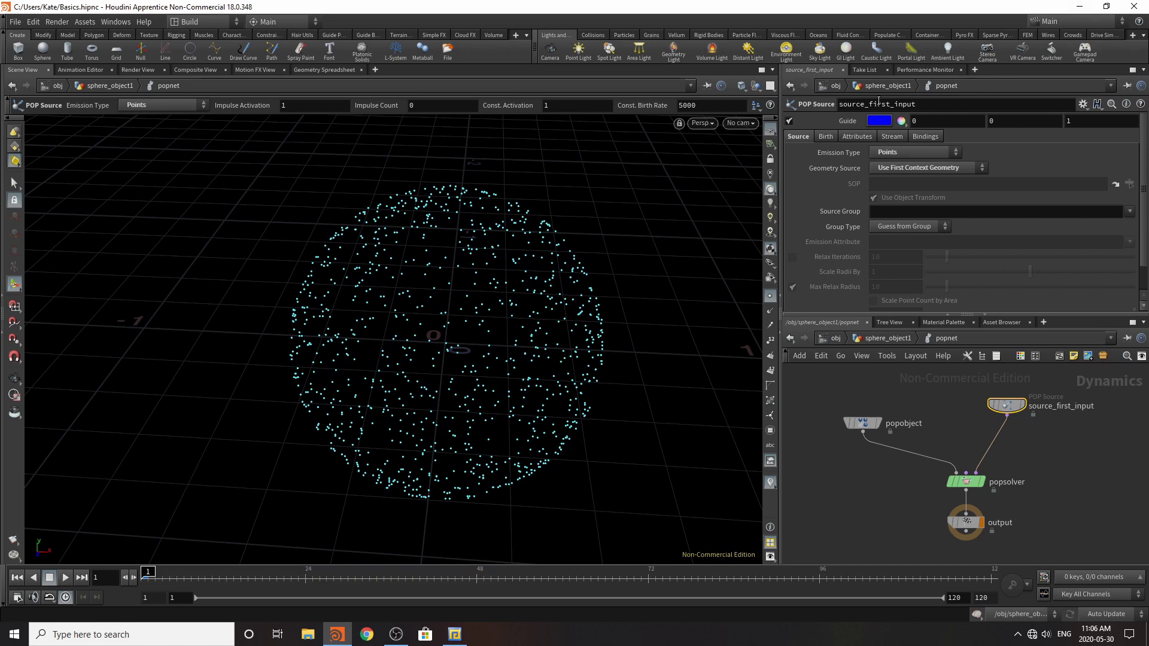
pyautogui.click(789, 121)
pyautogui.click(65, 578)
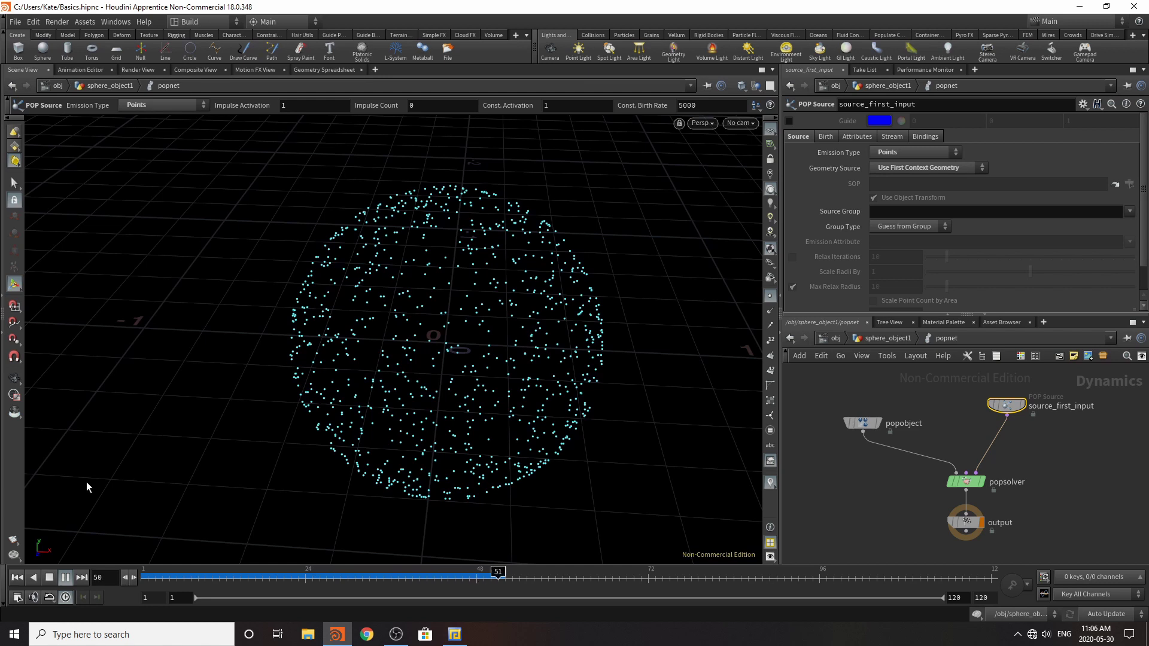
pyautogui.click(65, 578)
# - Set the Life Expectancy in the POP Source's birth settings to 1
pyautogui.click(830, 138)
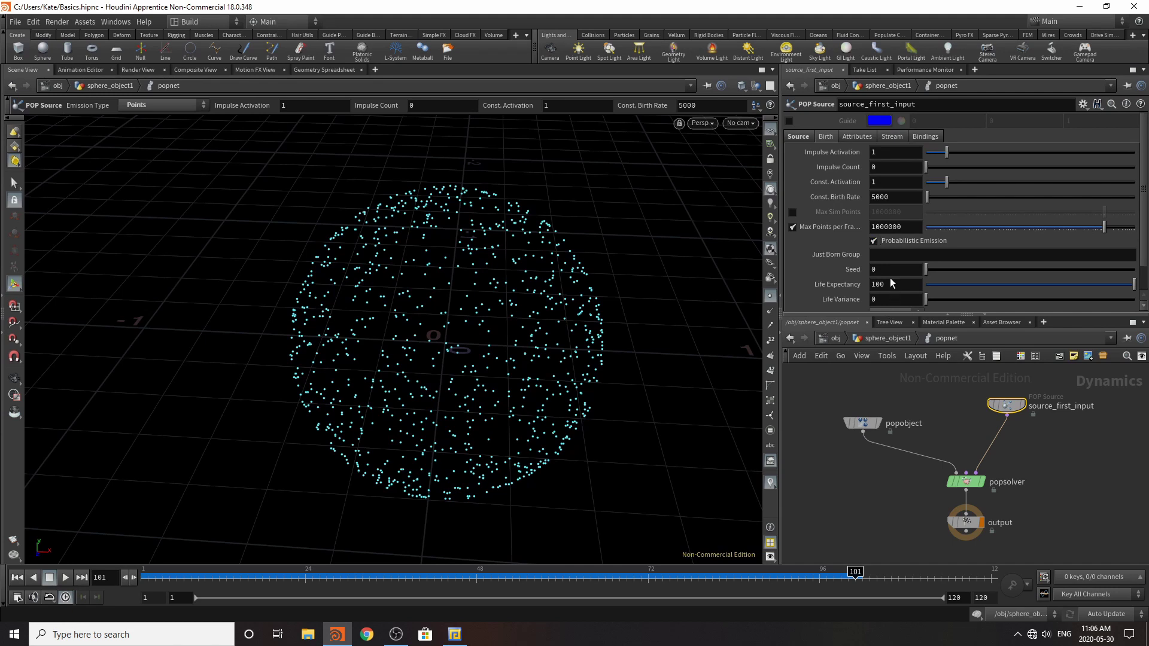
pyautogui.moveTo(892, 285); pyautogui.dragTo(715, 269)
pyautogui.write('1')
pyautogui.press('Return')
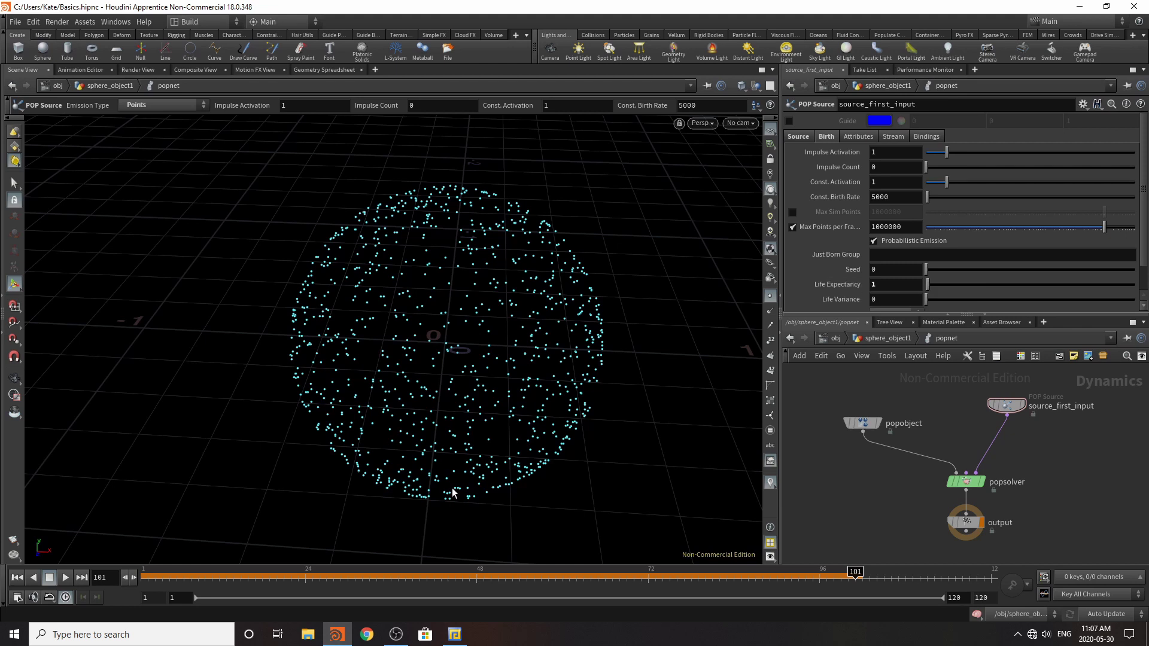
# - Play the simulation from frame 1 to check particle lifetime, stop it, and scrub back to frame 1
pyautogui.click(22, 578)
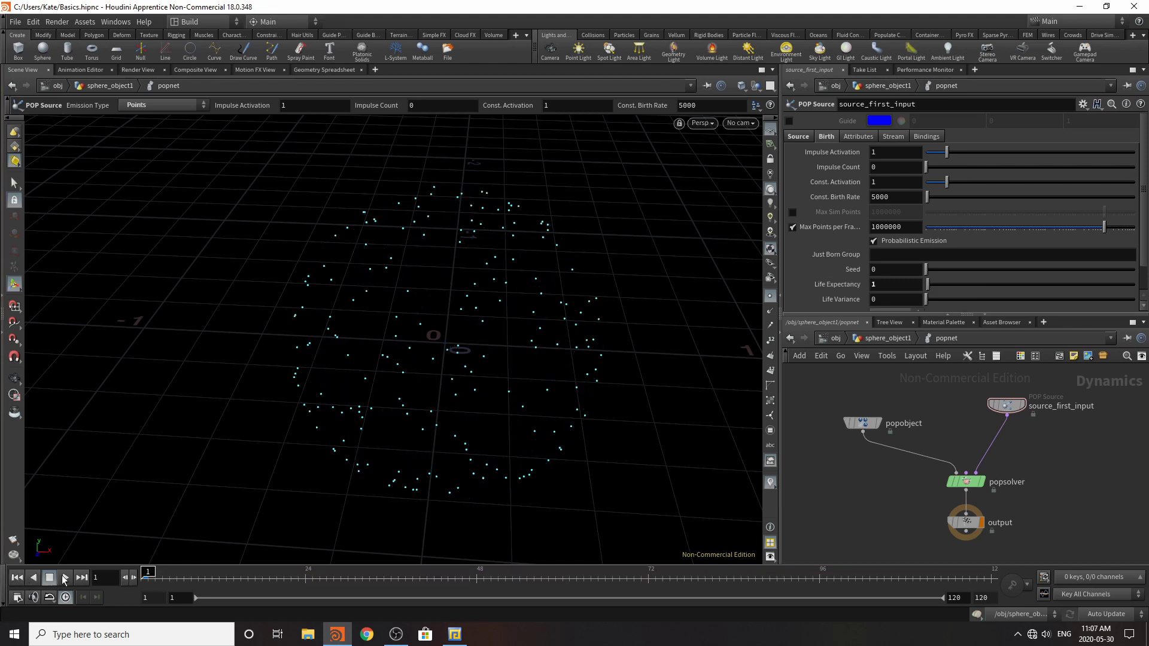
pyautogui.click(65, 578)
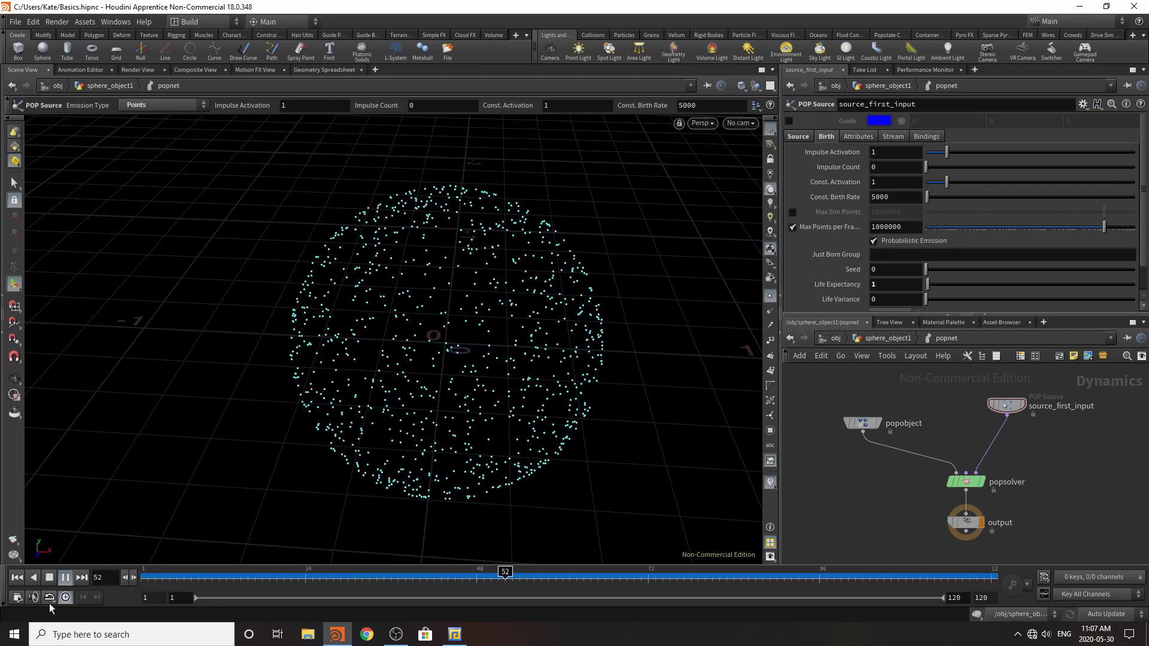
pyautogui.click(46, 578)
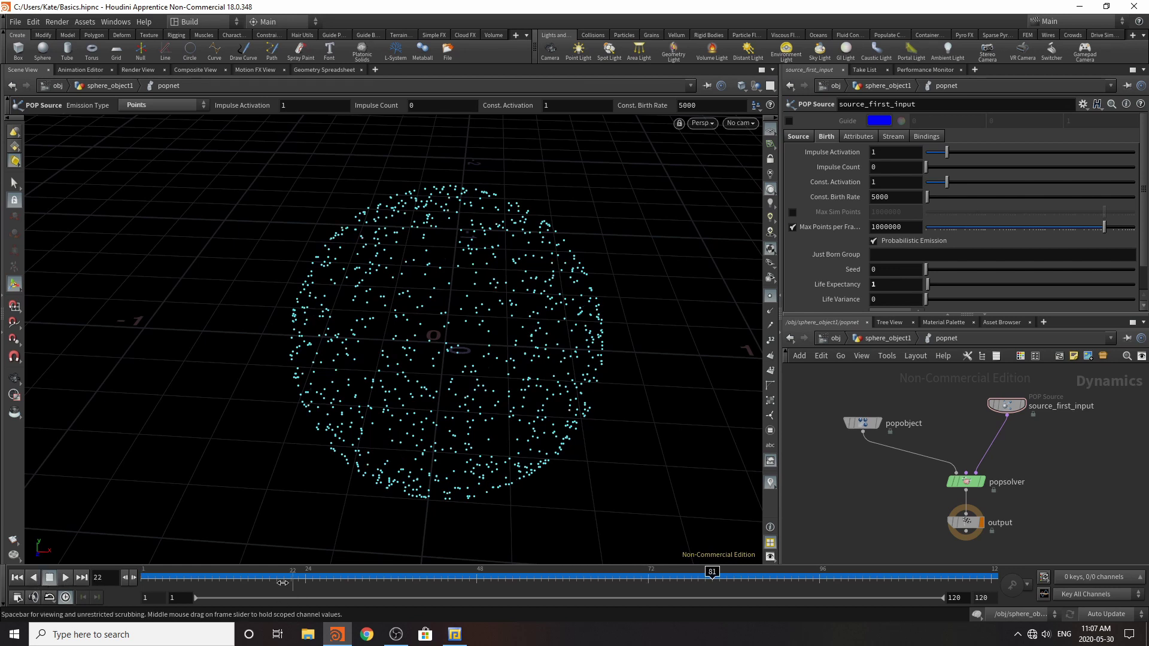
pyautogui.moveTo(223, 578)
pyautogui.mouseDown()
pyautogui.moveTo(384, 579)
pyautogui.moveTo(145, 579)
pyautogui.moveTo(871, 581)
pyautogui.moveTo(3, 643)
pyautogui.mouseUp()
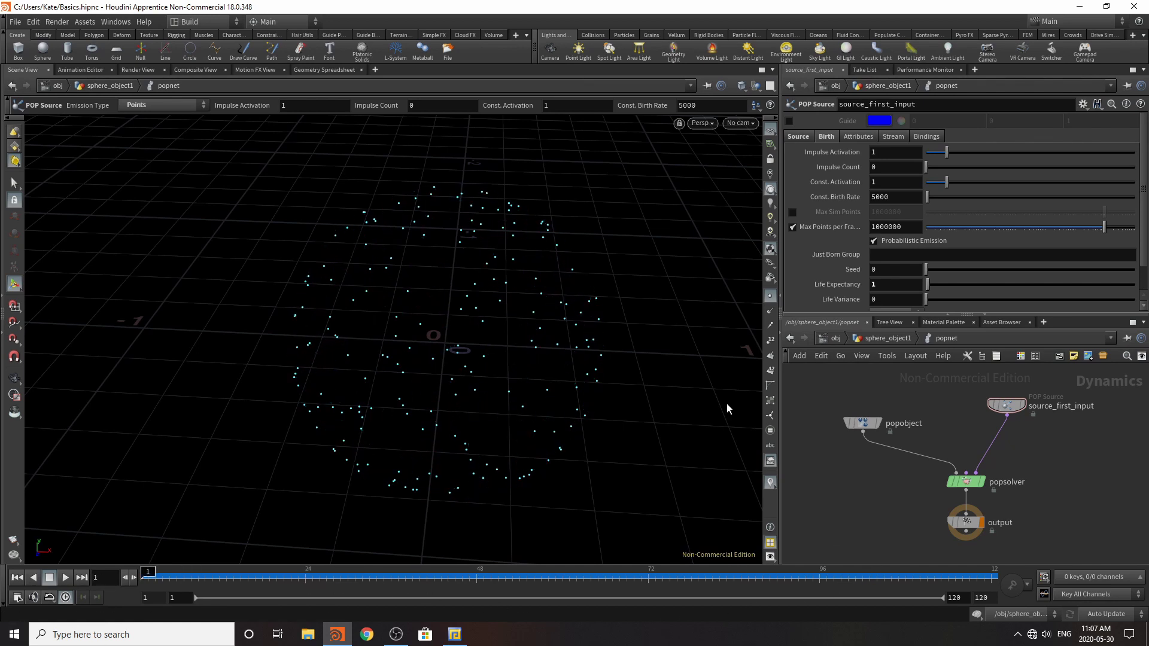
# - Set the POP Source's Life Variance to 0.2, then play and stop the simulation
pyautogui.click(904, 301)
pyautogui.click(849, 533)
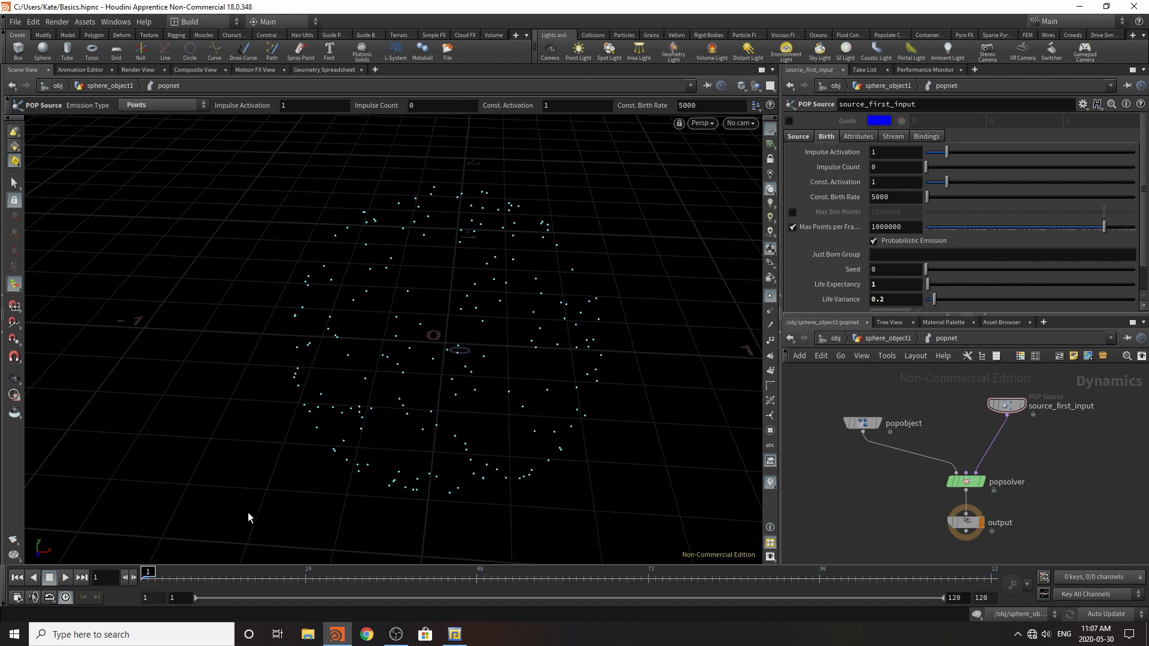
pyautogui.click(66, 577)
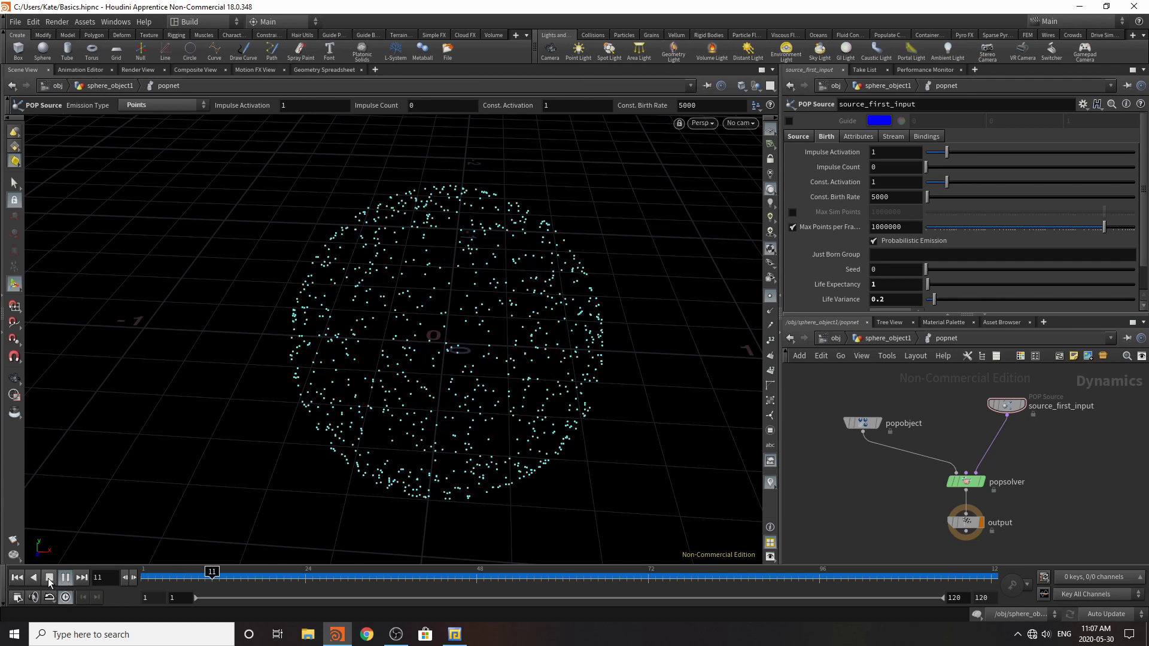
pyautogui.click(50, 578)
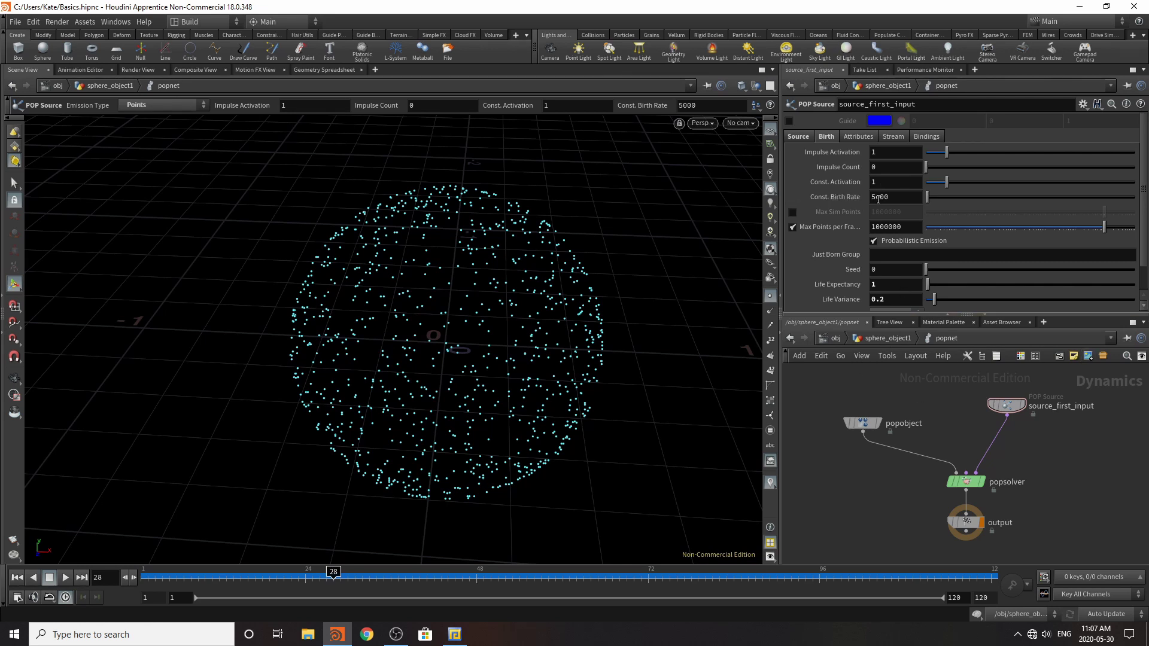
# - Set the POP Source's Const. Birth Rate to 100 and replay the simulation from frame 1 before stopping
pyautogui.write('100')
pyautogui.press('Return')
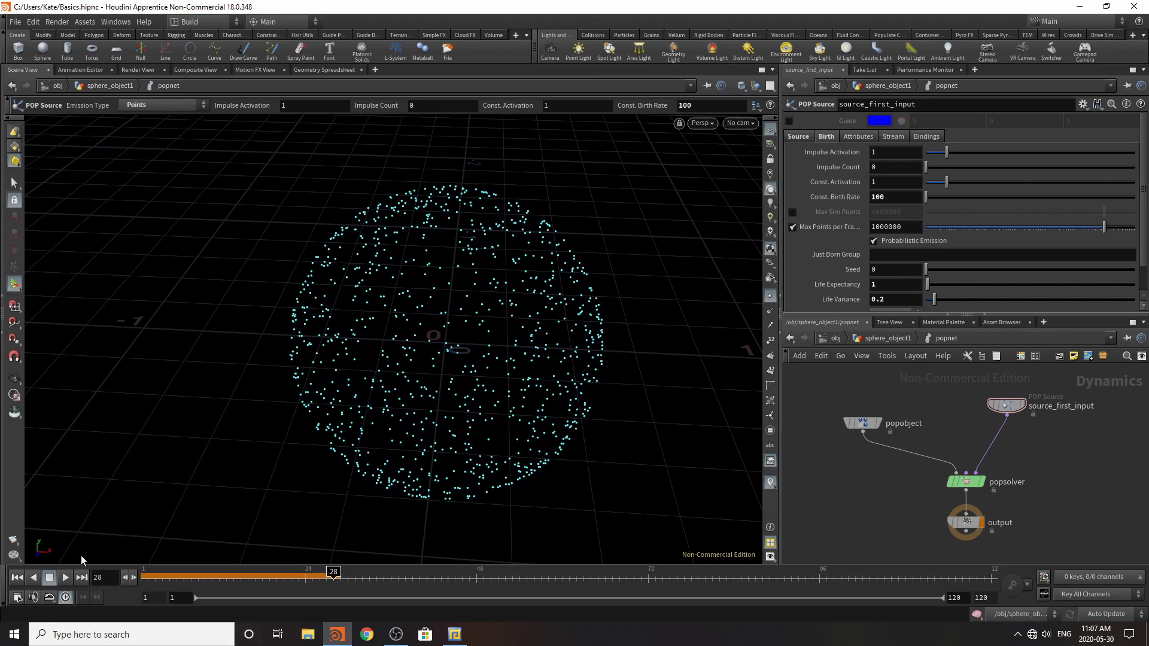
pyautogui.click(16, 577)
pyautogui.click(66, 579)
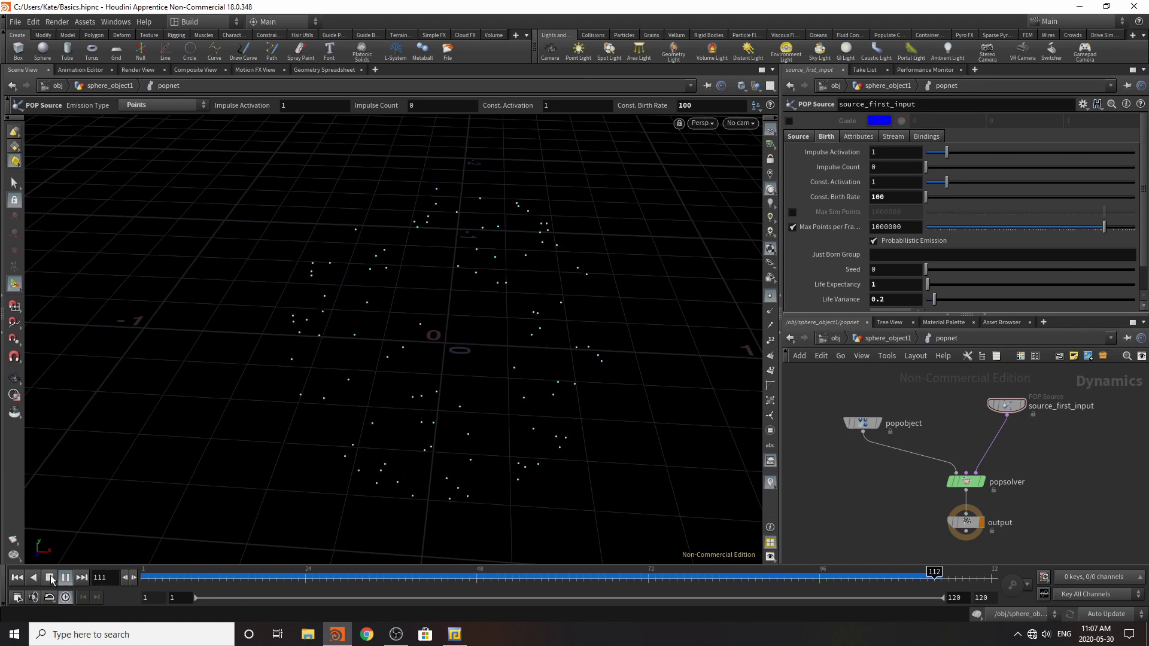
pyautogui.click(65, 578)
# - Go back up to the sphere_object1 network and automatically lay out all its nodes
pyautogui.click(896, 341)
pyautogui.scroll(-6, 964, 508)
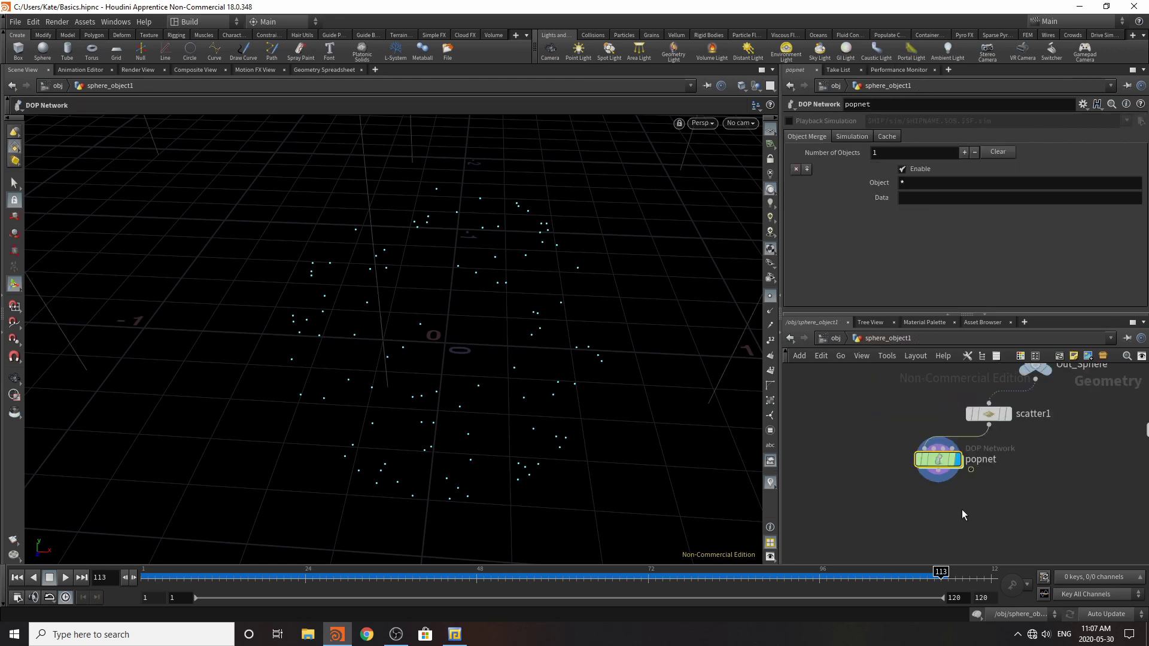
pyautogui.scroll(3, 935, 514)
pyautogui.scroll(2, 935, 516)
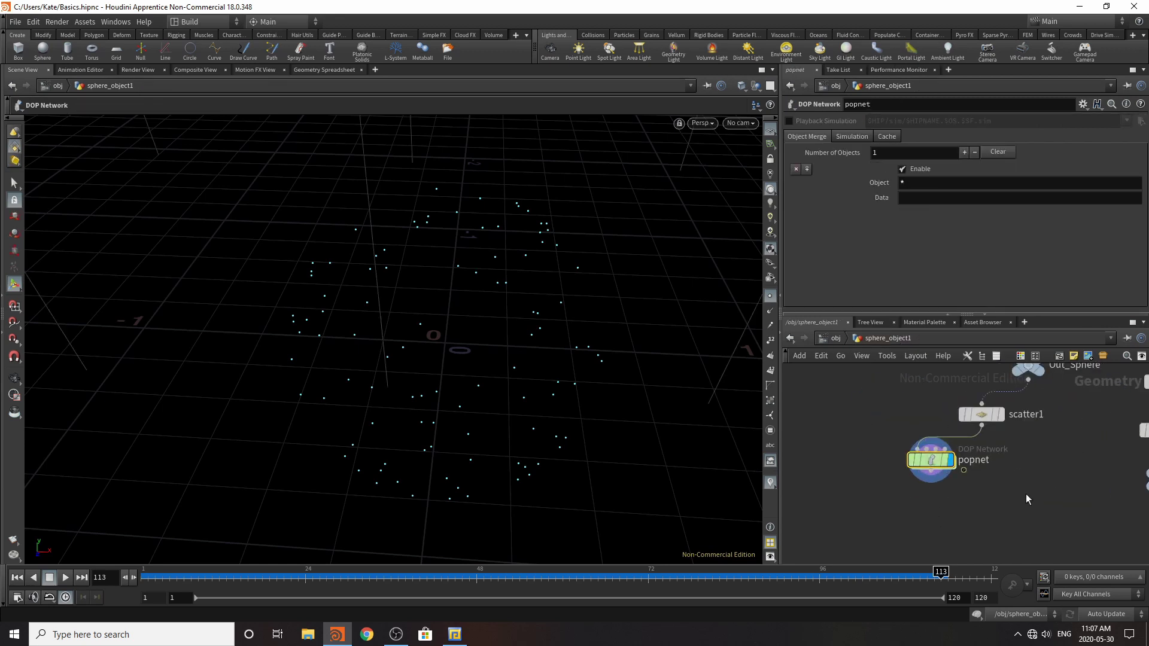
pyautogui.click(1026, 495)
pyautogui.press('l')
pyautogui.scroll(-3, 1026, 495)
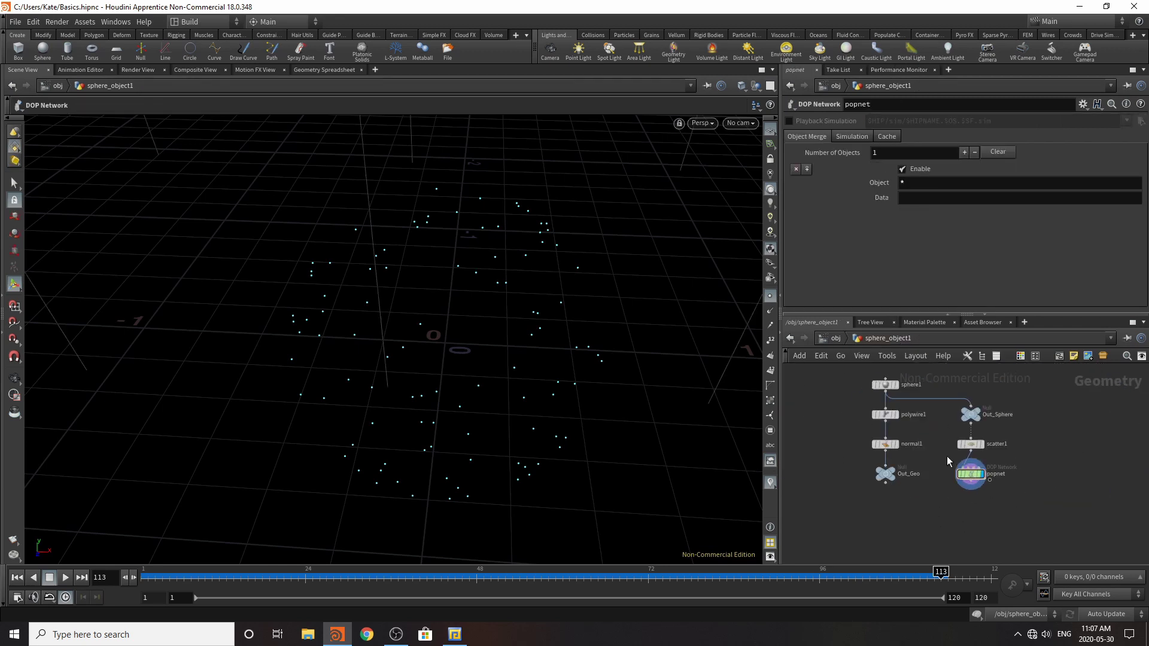
# - Move scatter1 and popnet together farther below Out_Sphere to make room on the connection
pyautogui.scroll(3, 947, 458)
pyautogui.moveTo(942, 425); pyautogui.dragTo(1075, 527)
pyautogui.moveTo(989, 437); pyautogui.dragTo(989, 489)
# - Insert an Attribute Noise node on the connection between Out_Sphere and scatter1 and display it
pyautogui.click(1059, 447)
pyautogui.press('Tab')
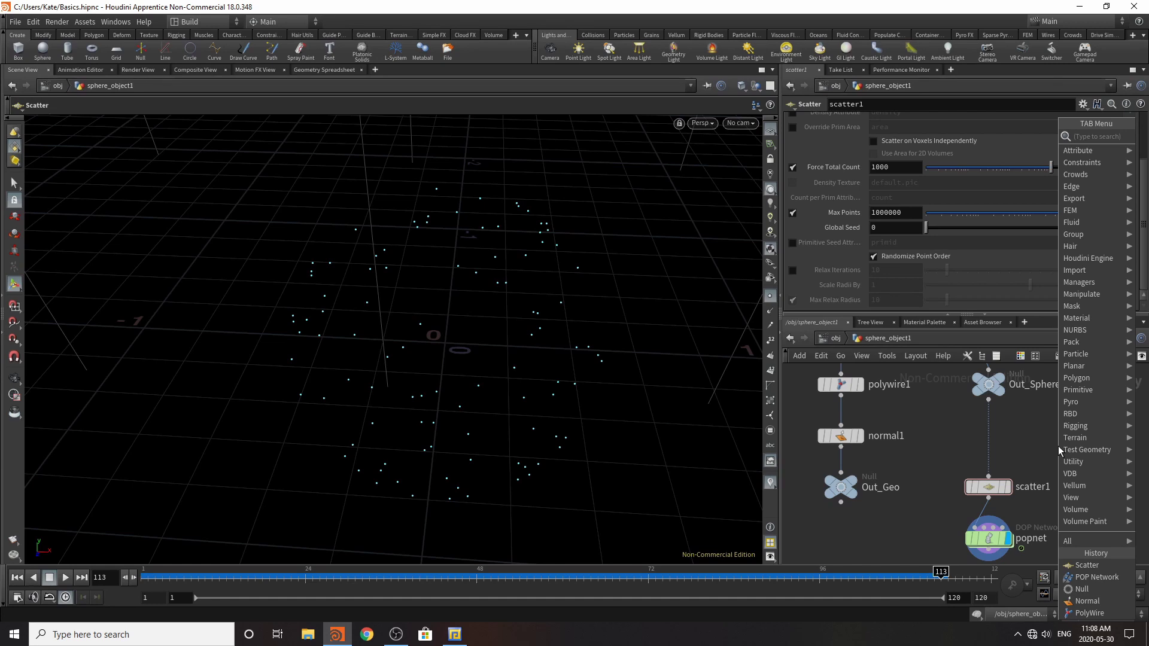
pyautogui.write('attrib')
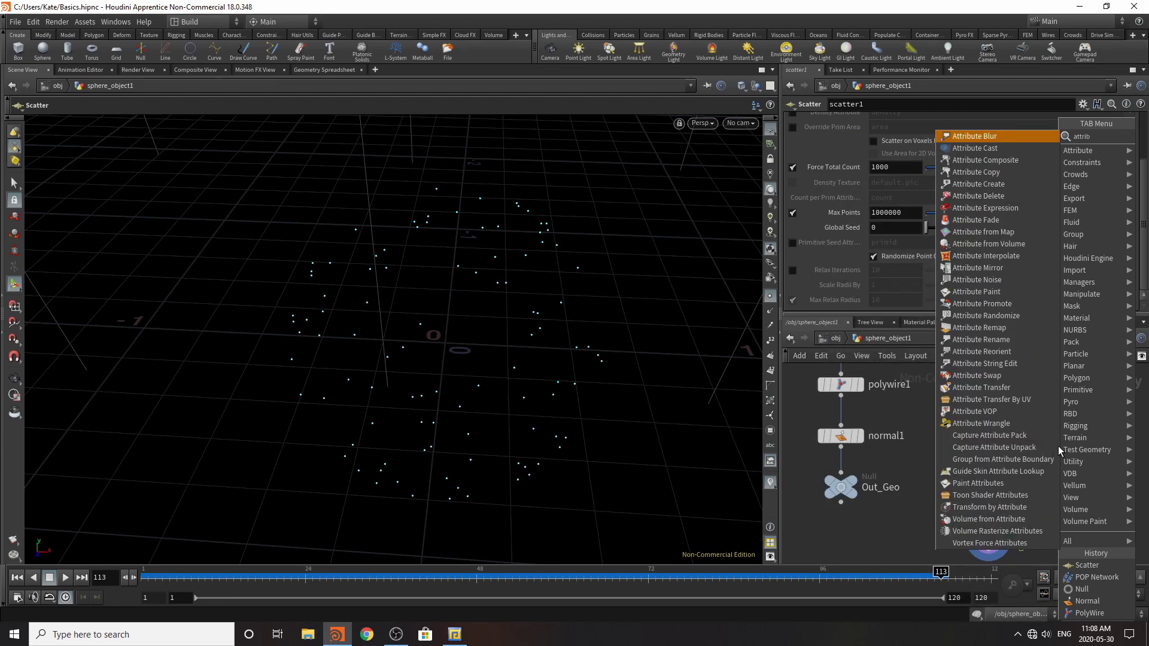
pyautogui.click(1011, 283)
pyautogui.click(995, 443)
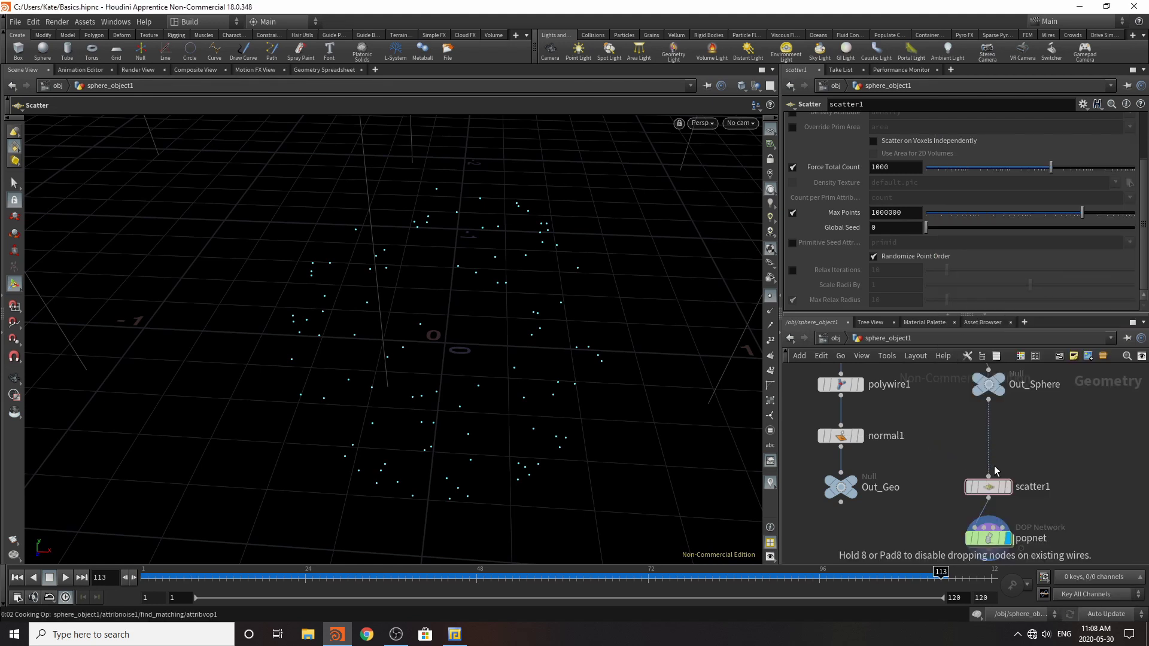
pyautogui.click(1008, 436)
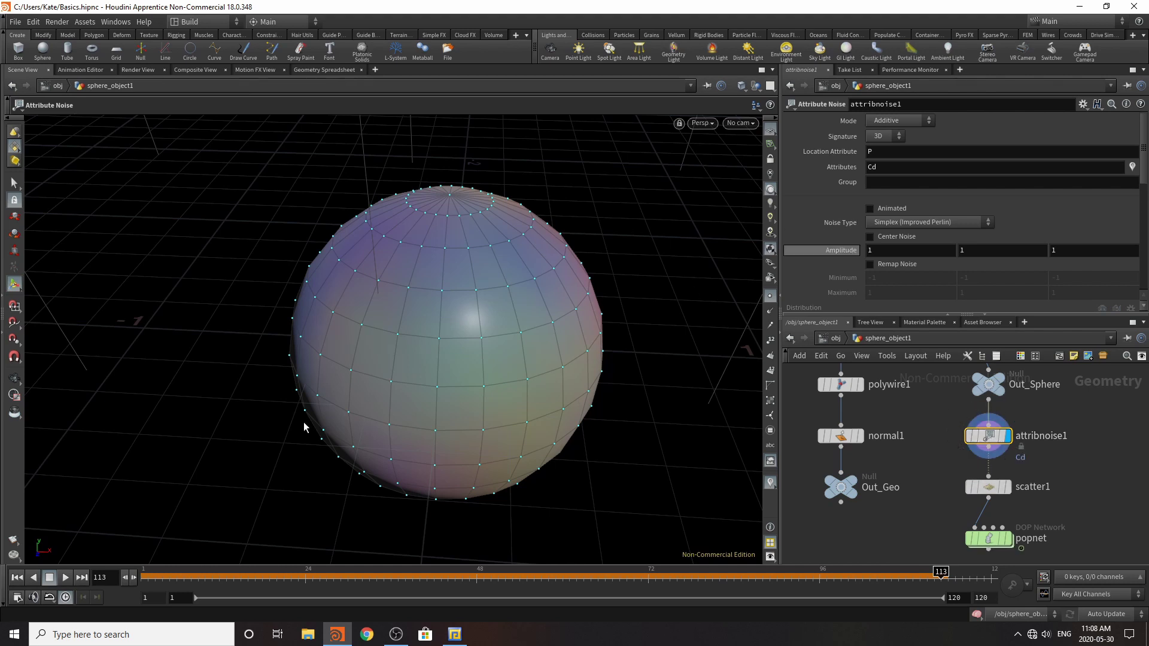
# - Return to frame 1, turn on Animated for the Attribute Noise node, and play the colour noise before pausing
pyautogui.click(16, 578)
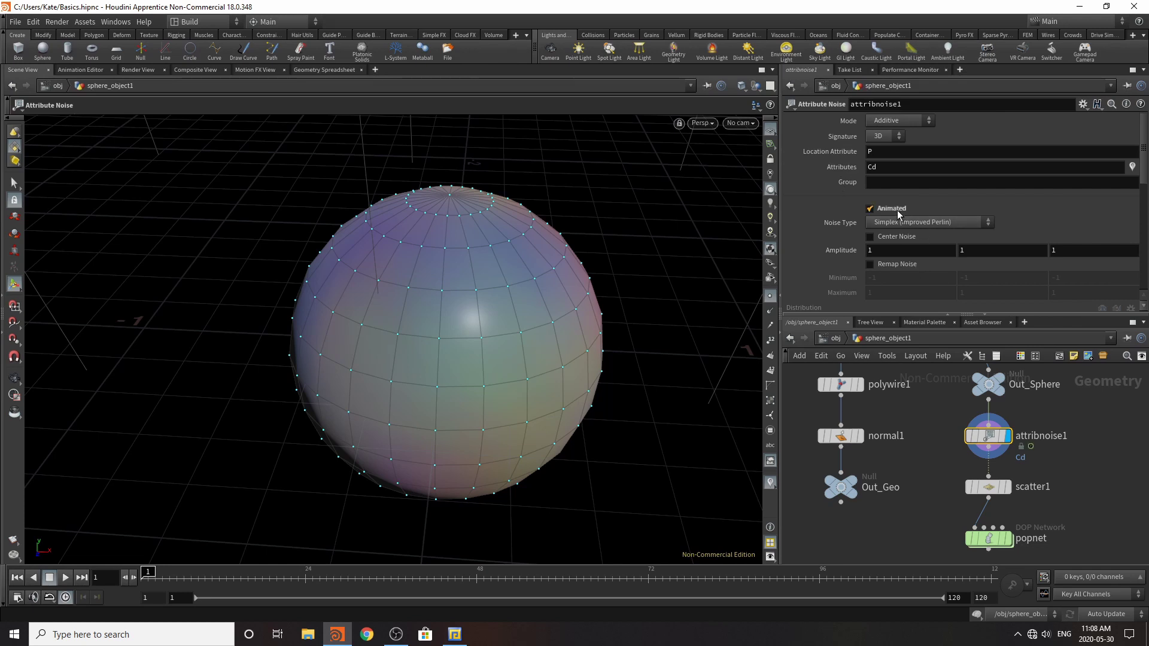
pyautogui.click(66, 578)
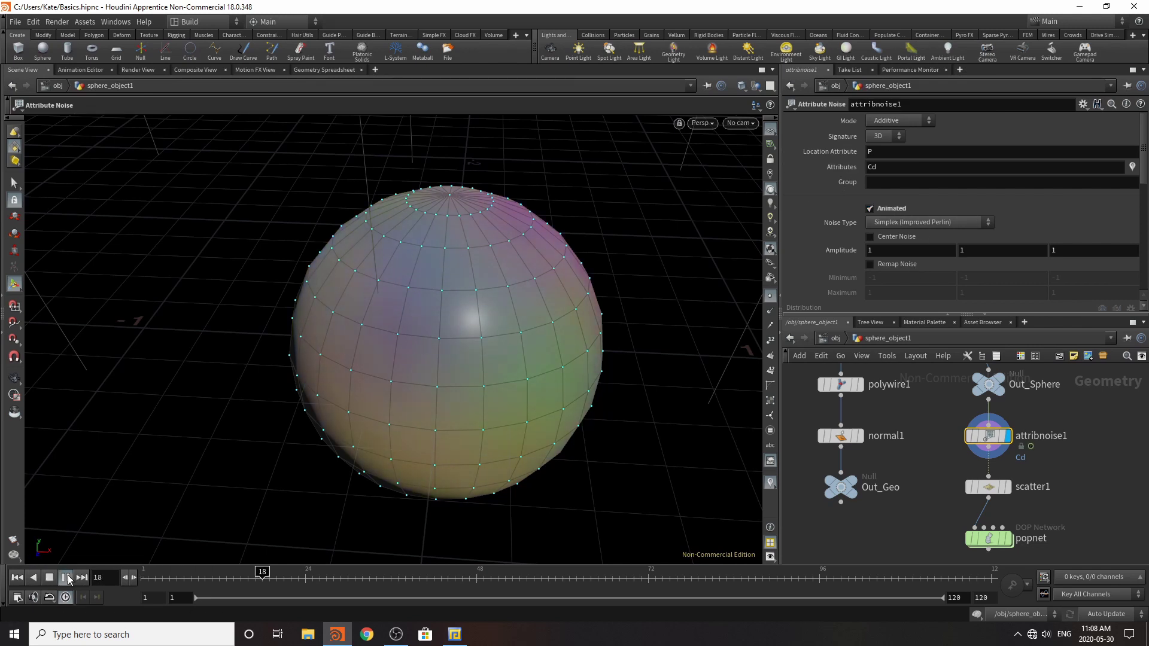
pyautogui.click(69, 581)
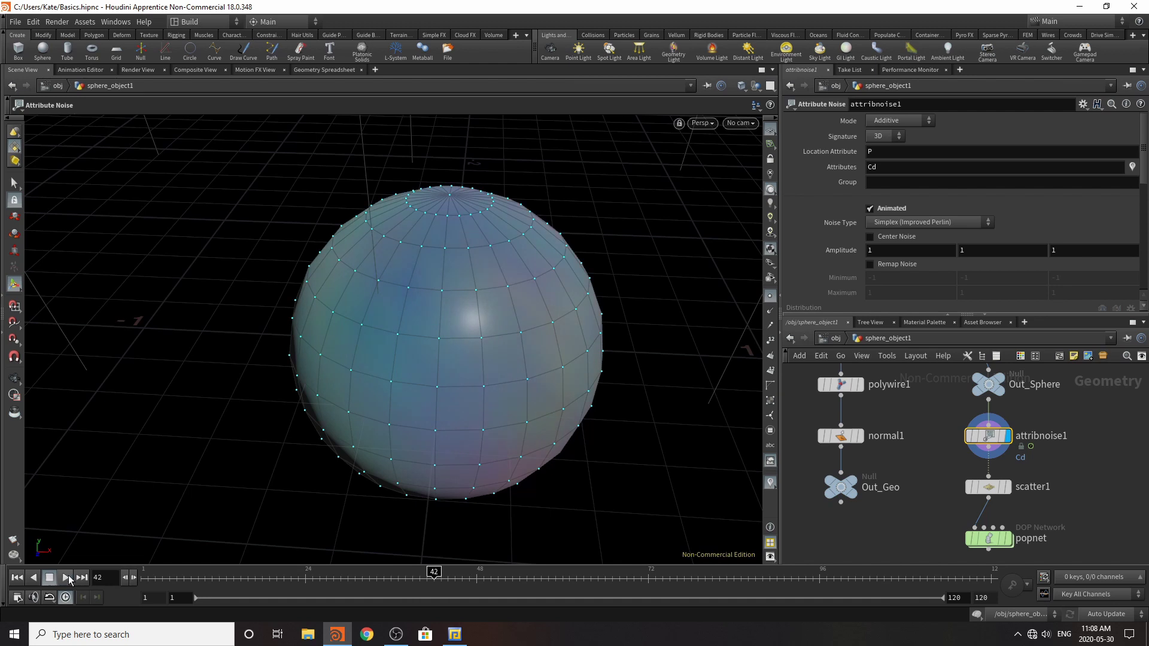
# - Turn on Remap Noise for the Attribute Noise node and set its minimum values to -4.8, -2.4 and -2.4
pyautogui.click(896, 265)
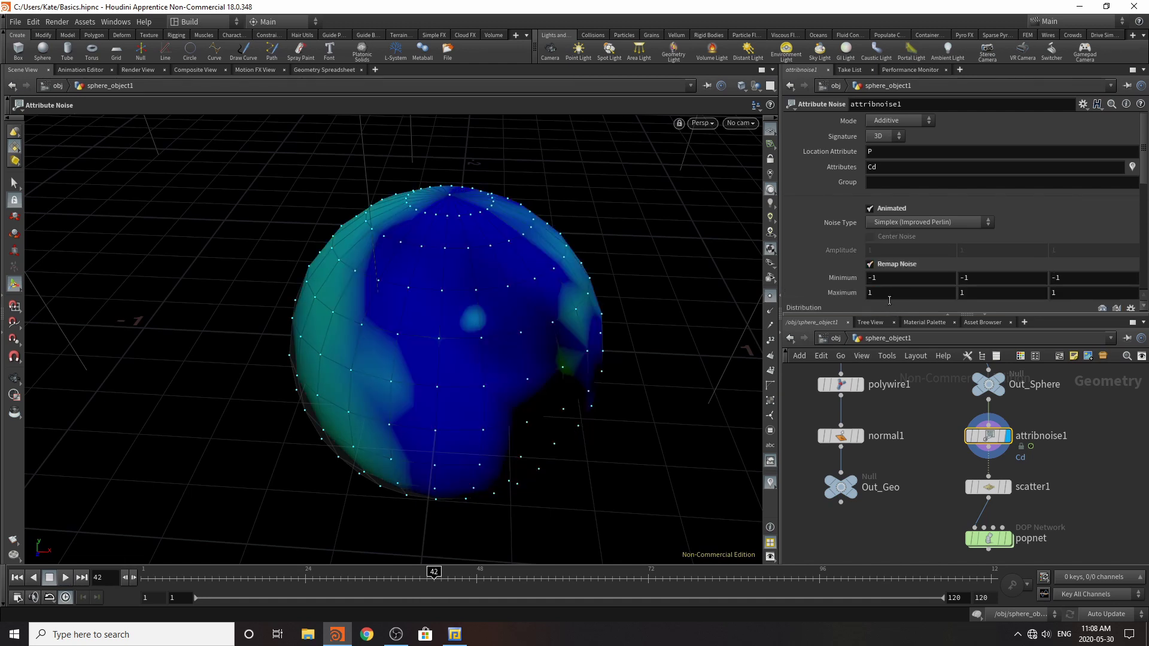
pyautogui.moveTo(885, 279); pyautogui.dragTo(748, 270, button='middle')
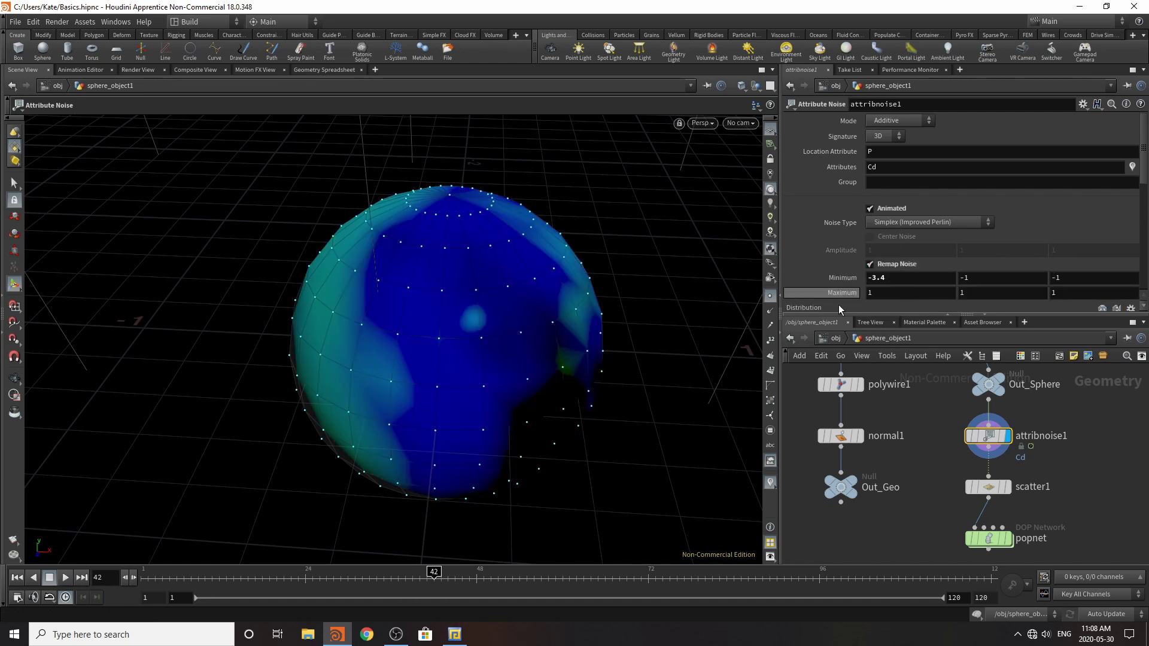
pyautogui.moveTo(847, 283); pyautogui.dragTo(765, 282, button='middle')
# - Set the Attribute Noise type to Worley (cellular) F1 and play the animated colours before stopping playback
pyautogui.click(961, 227)
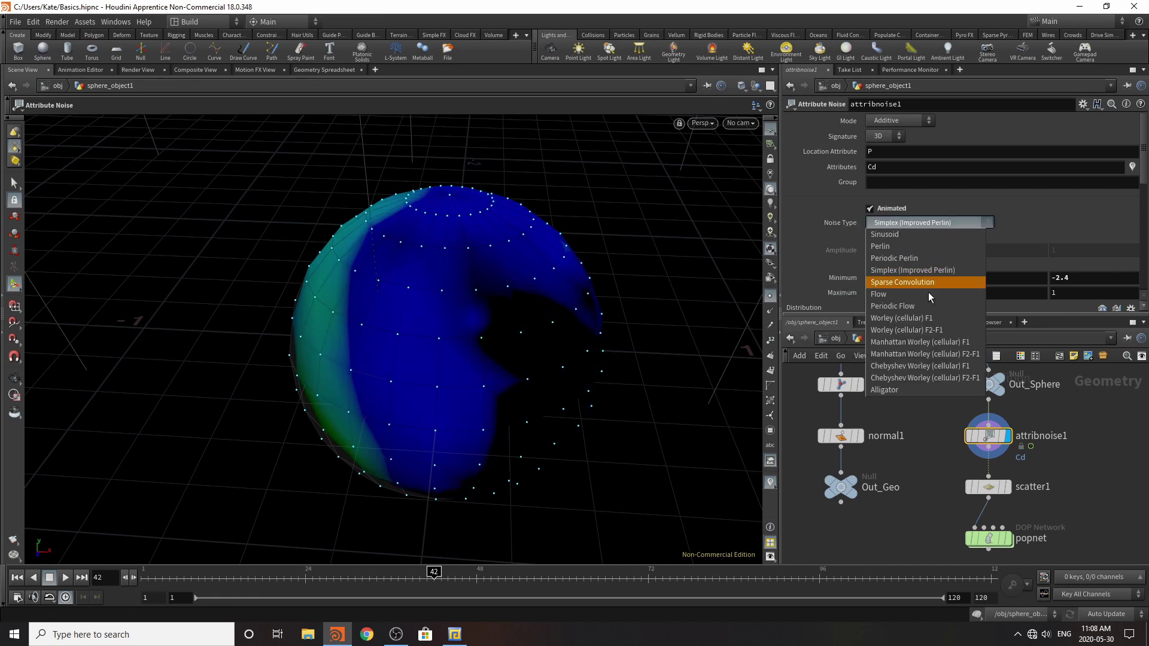
pyautogui.click(928, 300)
pyautogui.click(930, 222)
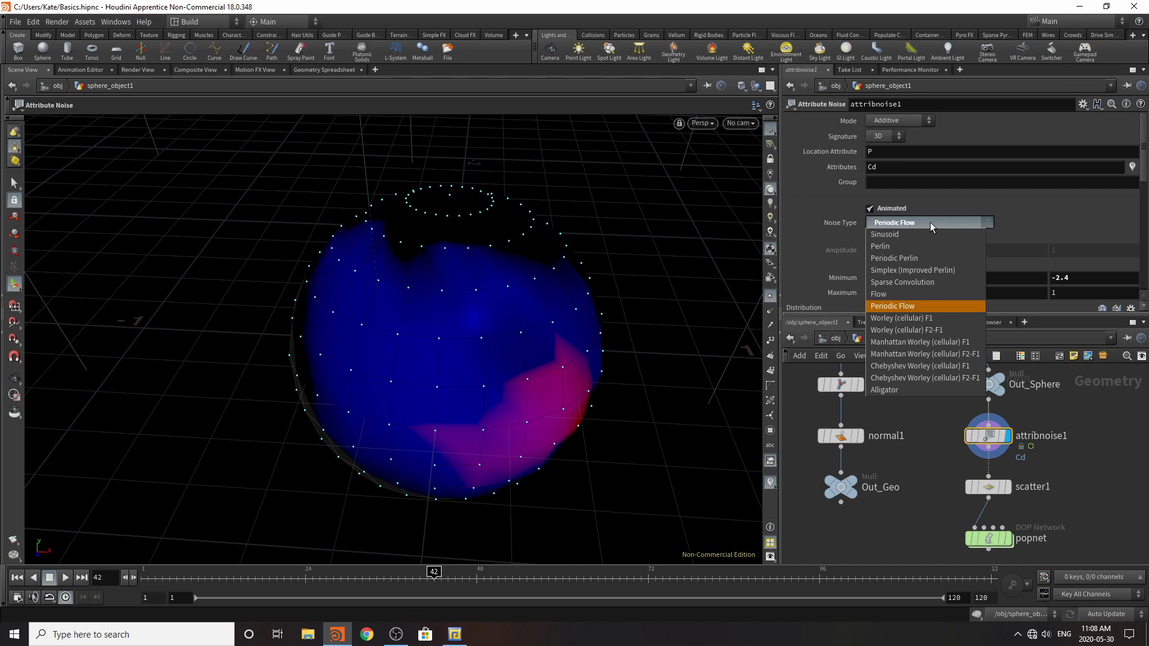
pyautogui.click(897, 319)
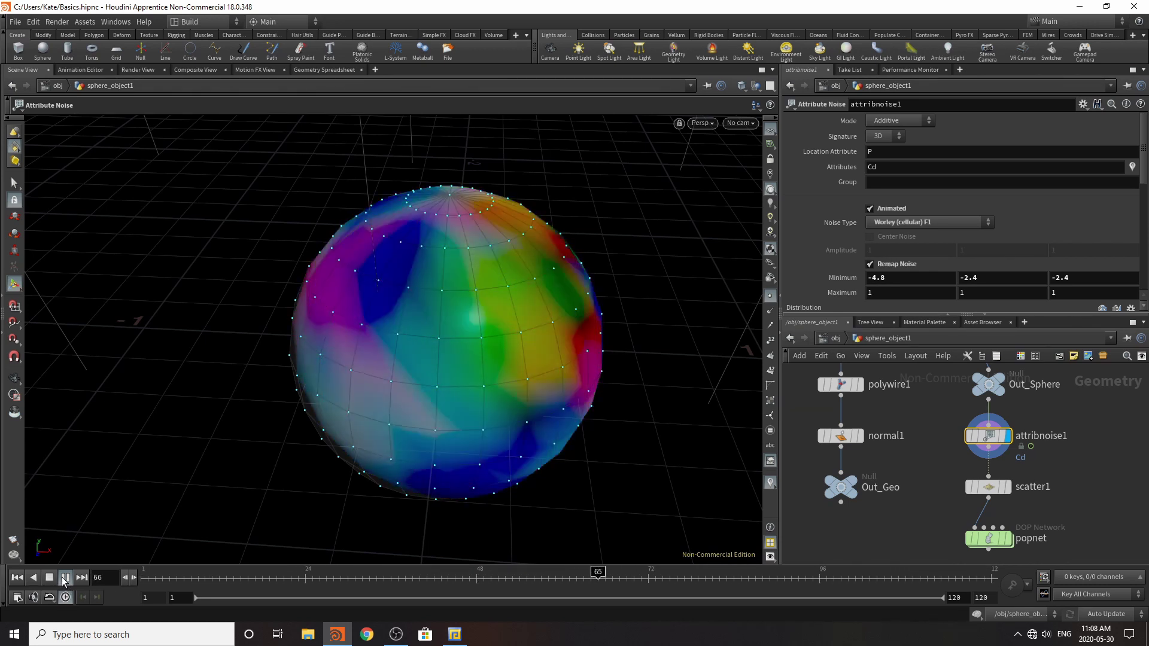
pyautogui.click(64, 577)
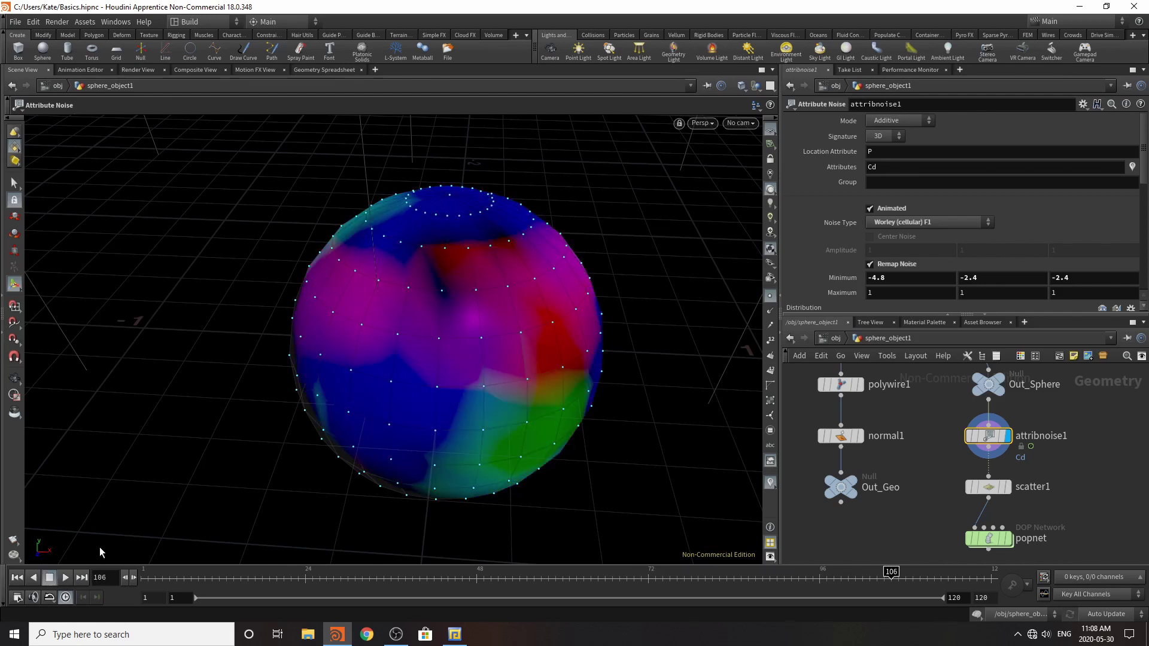
# - Display scatter1, hide the viewport's point markers, and play the coloured scattered points before stopping
pyautogui.click(1008, 487)
pyautogui.click(991, 487)
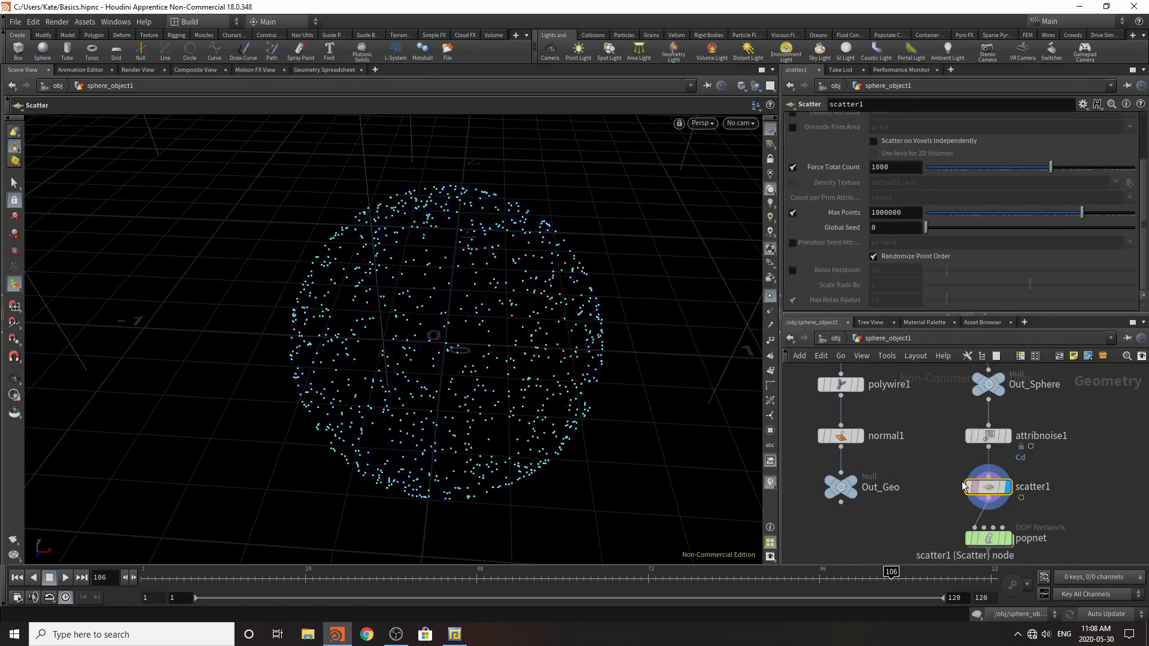
pyautogui.click(766, 298)
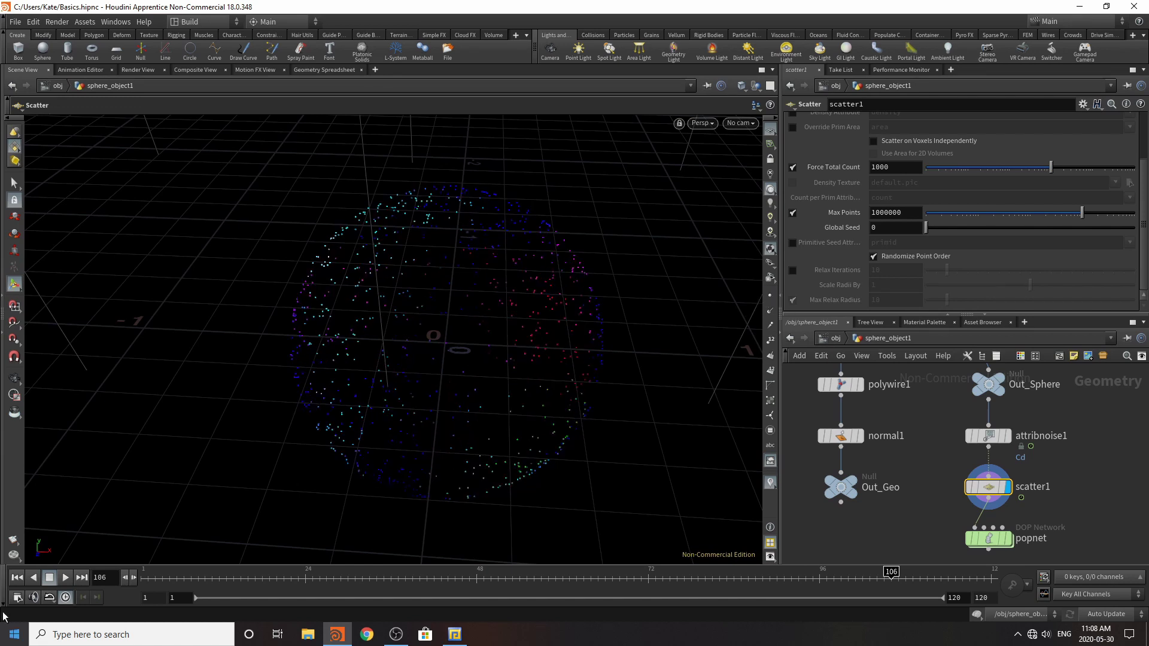
pyautogui.click(65, 577)
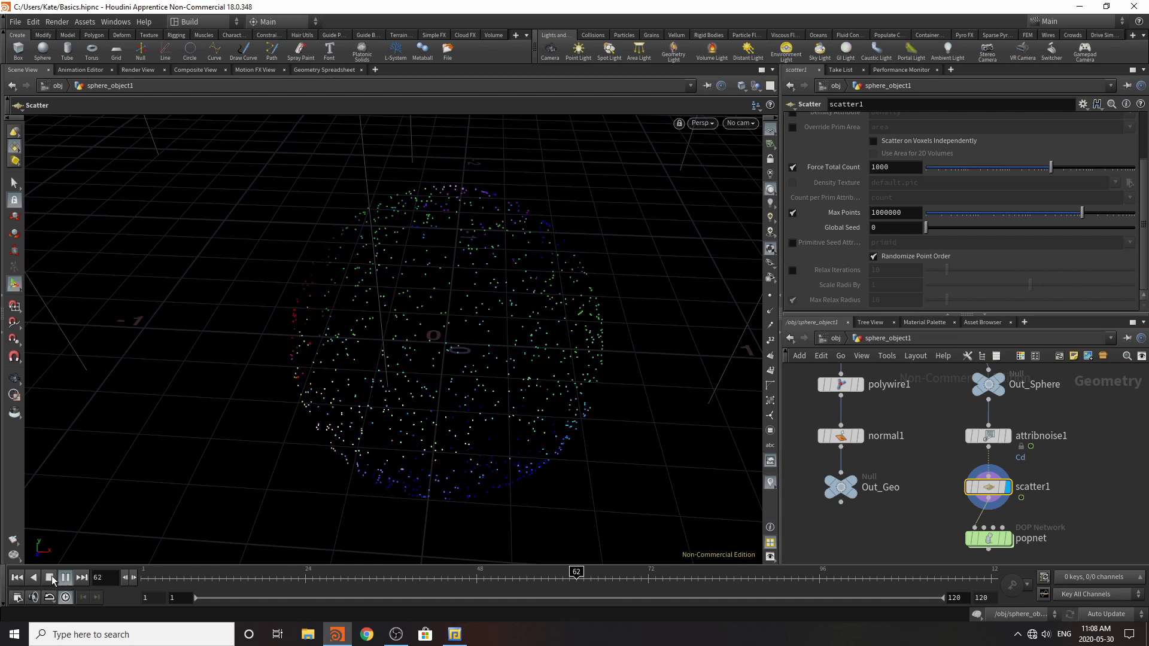
pyautogui.click(49, 578)
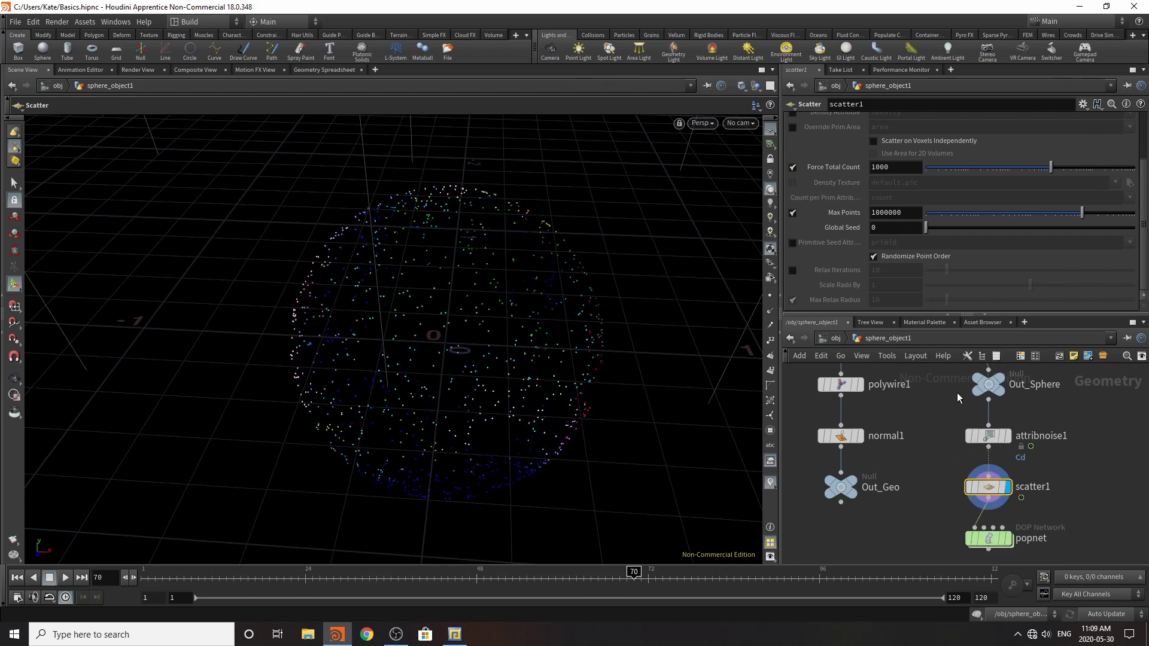
# - Enable scatter1's Density Attribute, set it to Cd, and play the changing point distribution before stopping
pyautogui.scroll(3, 962, 244)
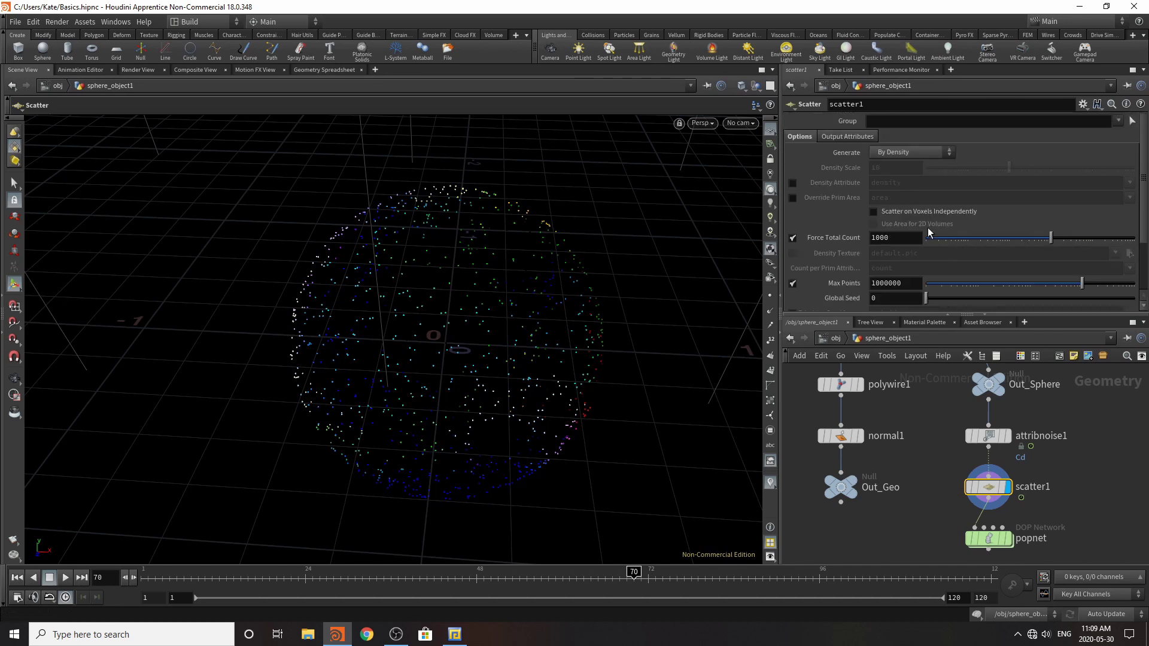
pyautogui.click(793, 183)
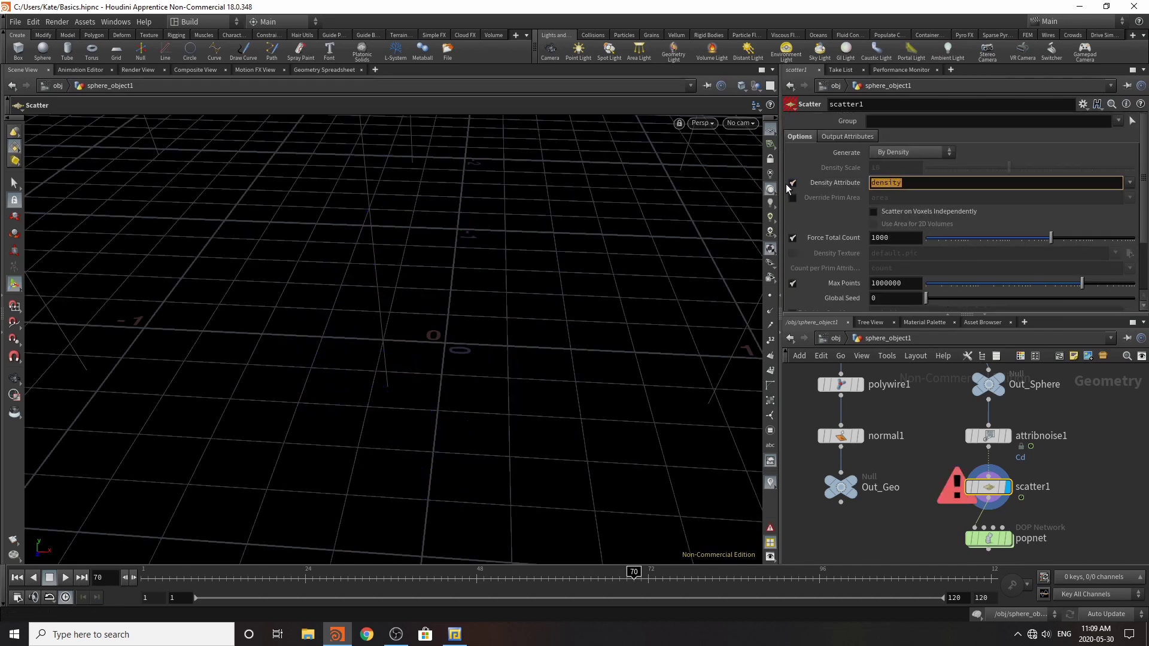
pyautogui.write('Cd')
pyautogui.press('Return')
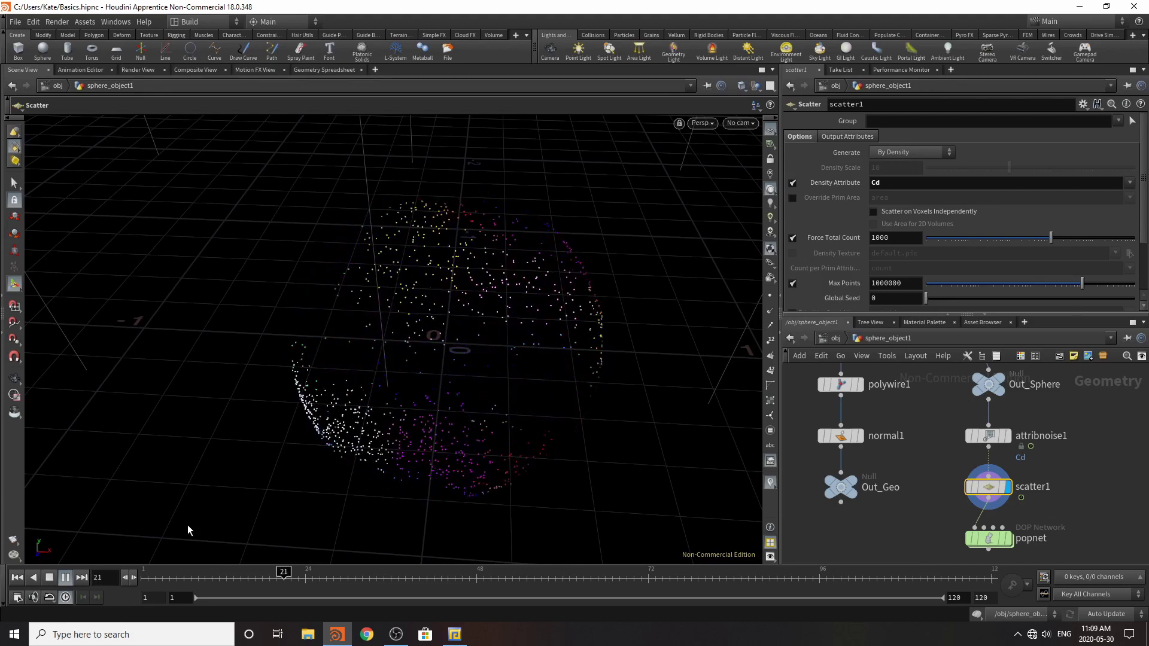
pyautogui.click(50, 579)
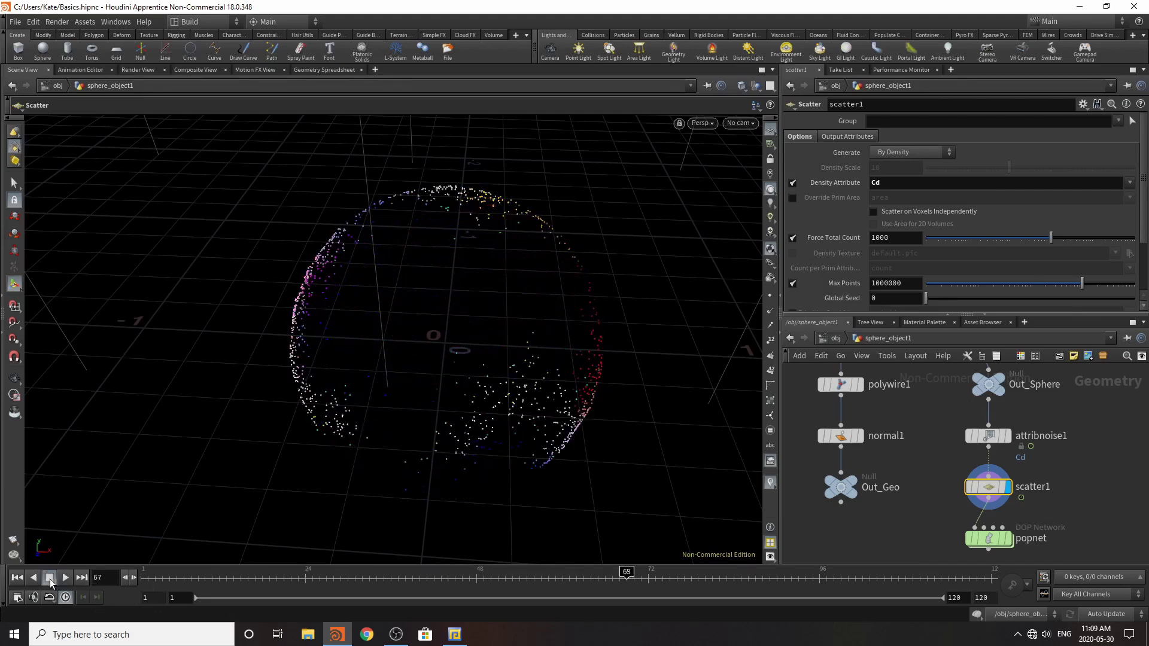
# - Display the popnet node and play the particle simulation before stopping it
pyautogui.click(987, 540)
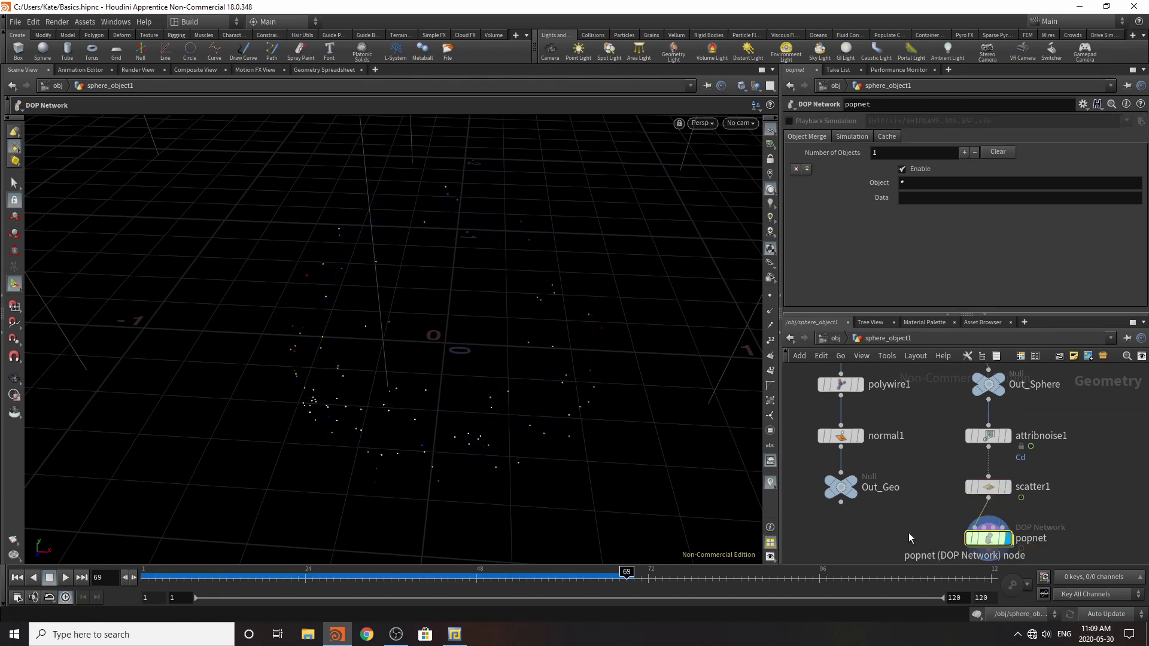
pyautogui.click(66, 578)
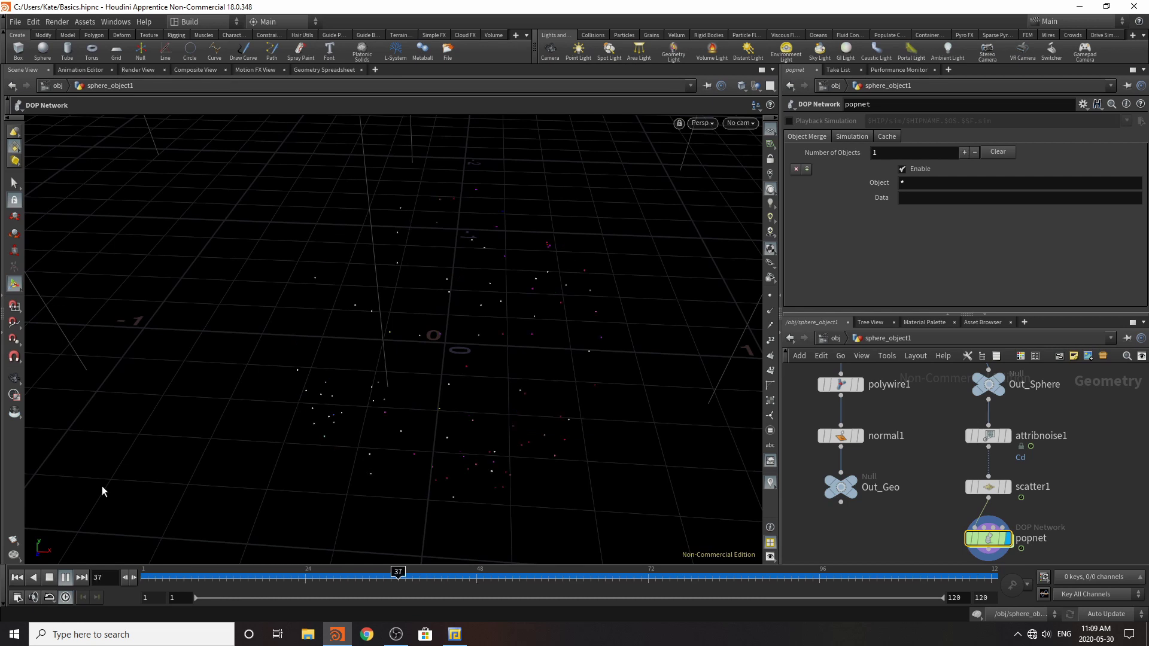
pyautogui.click(48, 577)
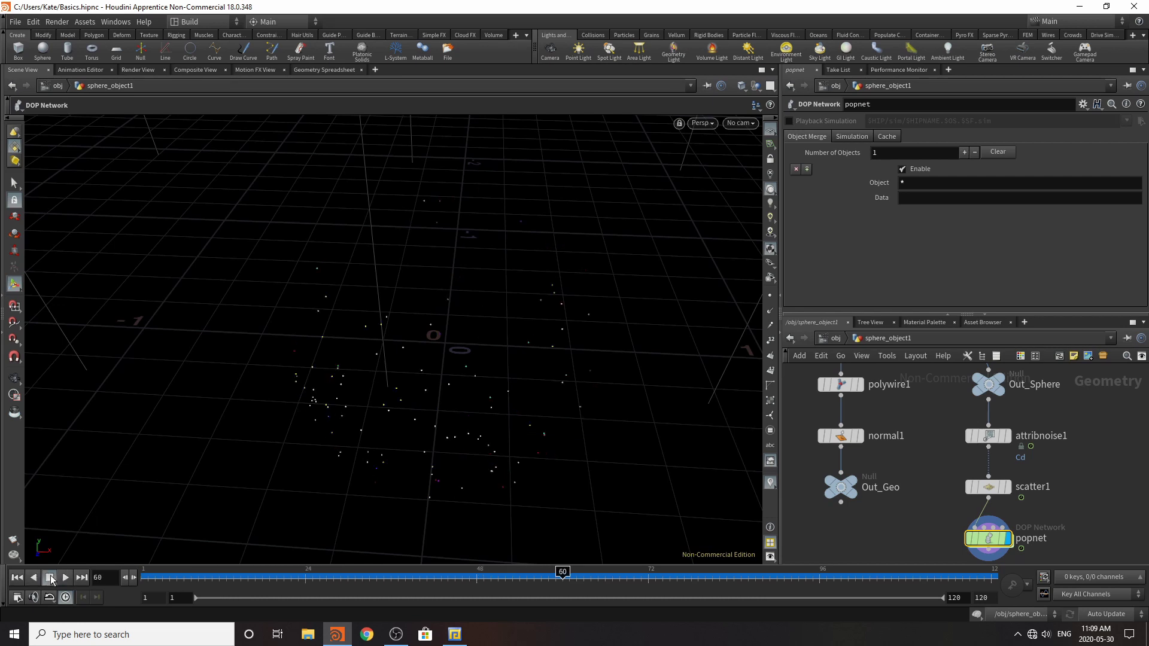
# - Go inside popnet and insert a POP Wind node on the connection between source_first_input and popsolver
pyautogui.doubleClick(987, 539)
pyautogui.press('Tab')
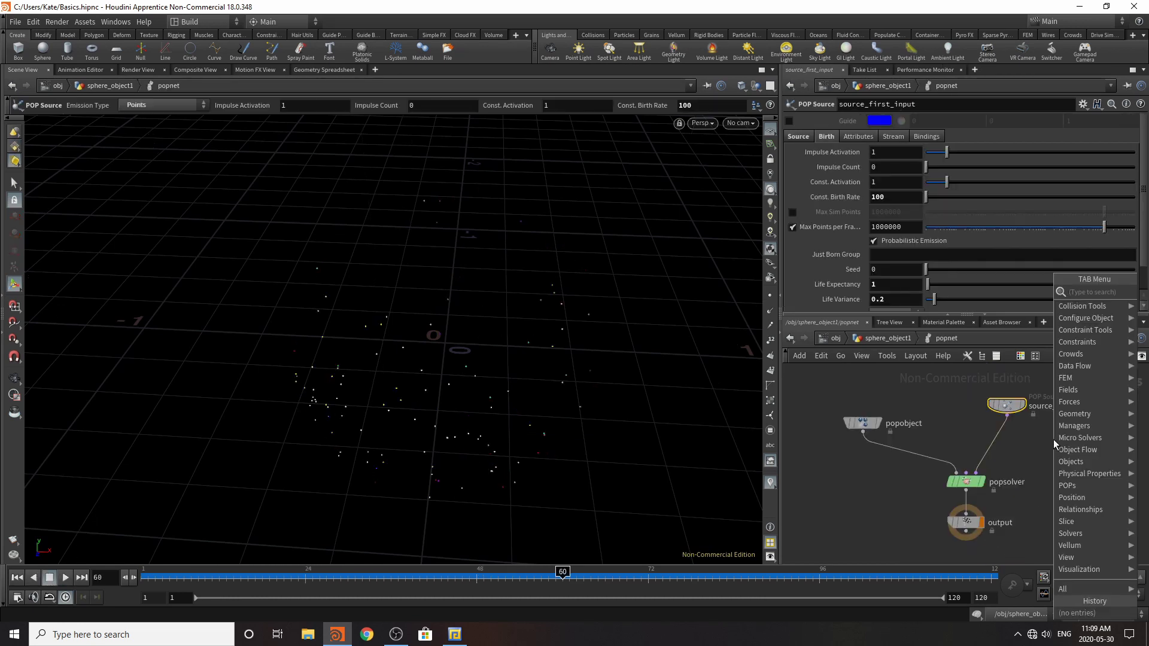
pyautogui.write('pop wind')
pyautogui.click(1019, 293)
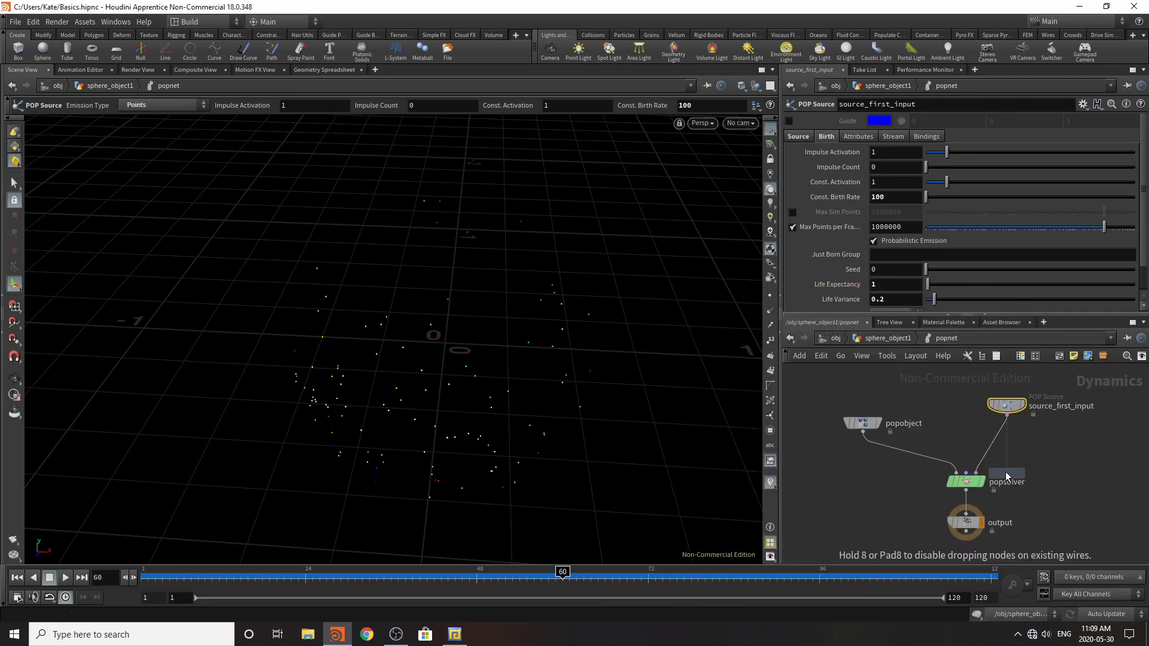
pyautogui.click(997, 442)
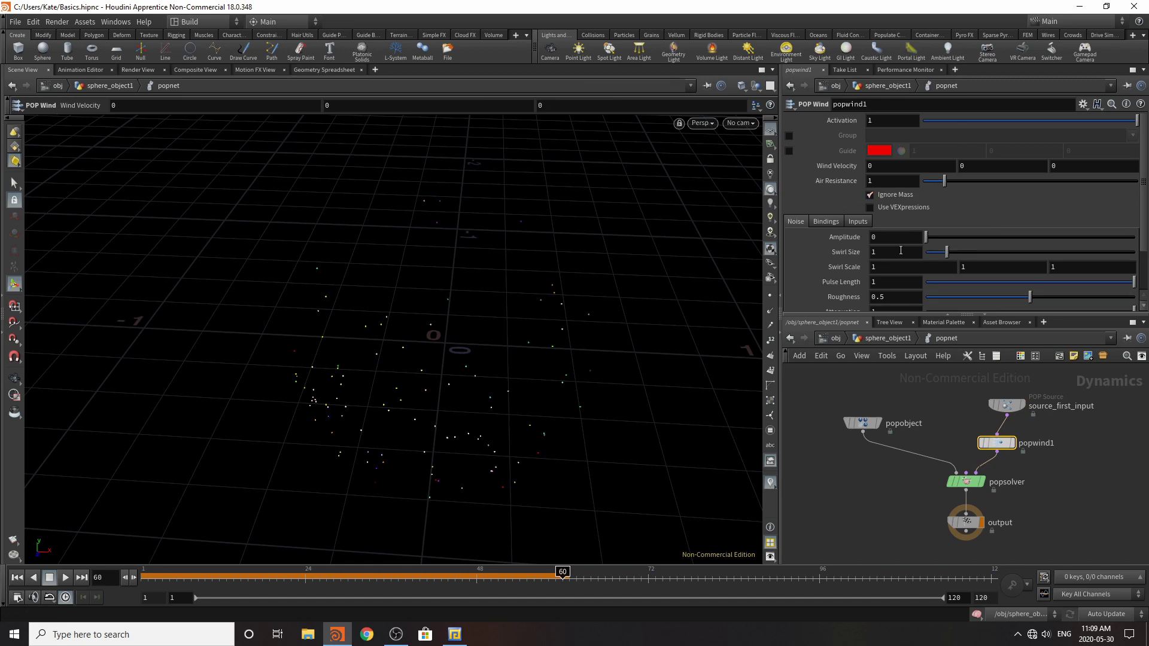
# - Set the POP Wind noise amplitude to 0.1 and replay the simulation from frame 1 before stopping
pyautogui.click(903, 238)
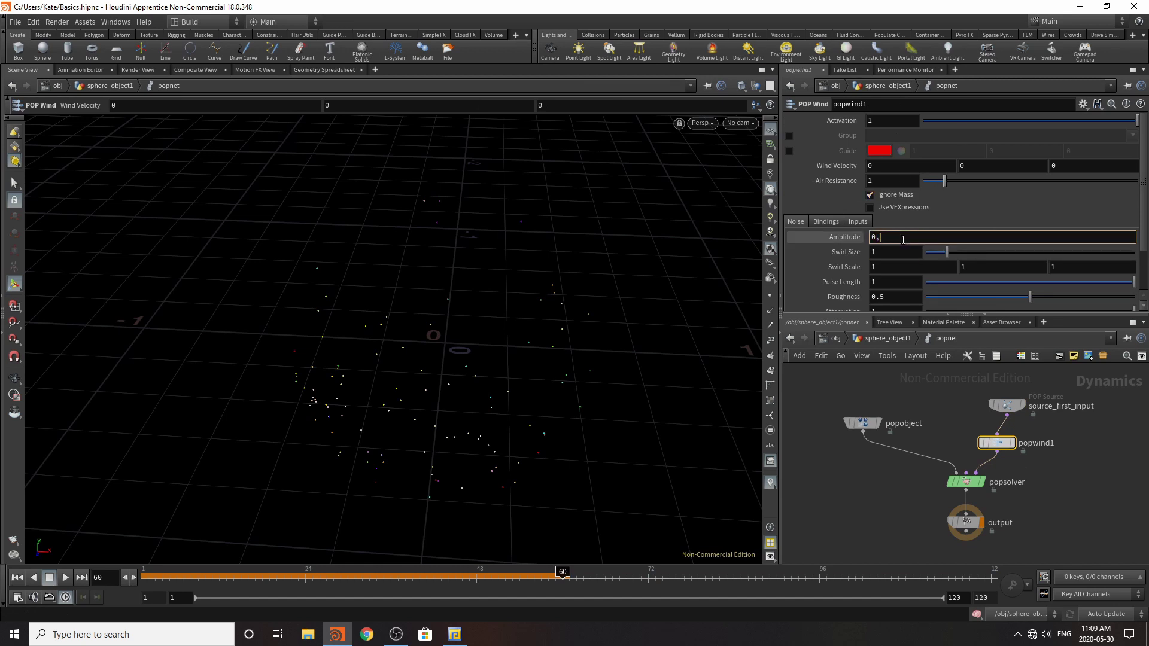
pyautogui.write('.1')
pyautogui.press('Return')
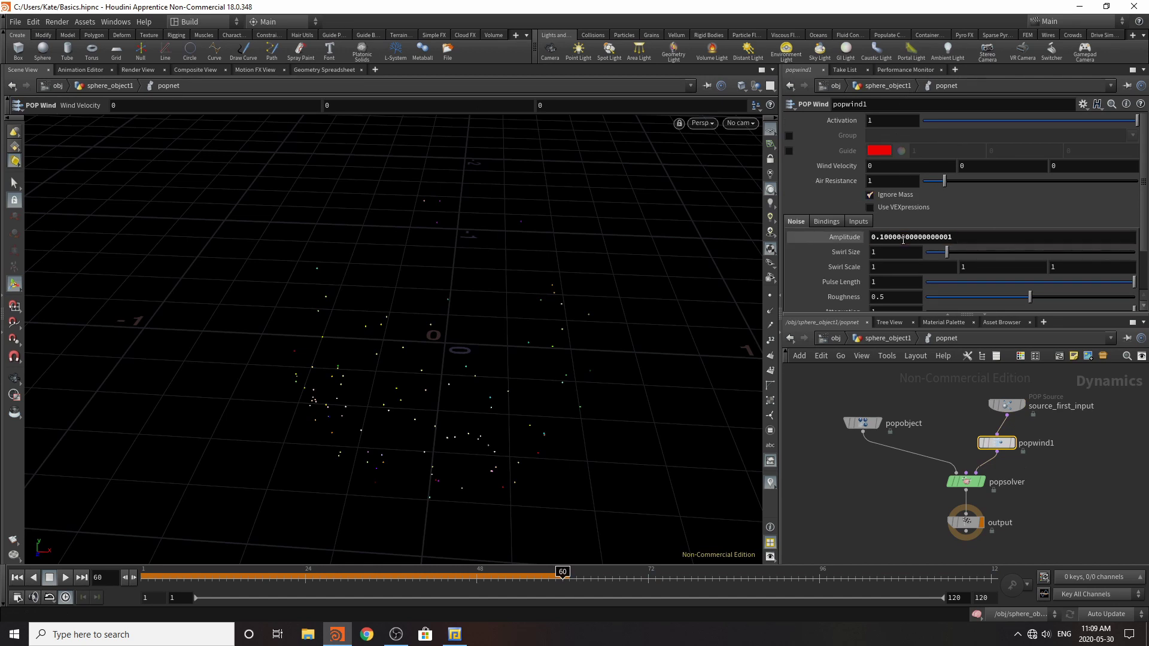
pyautogui.click(17, 578)
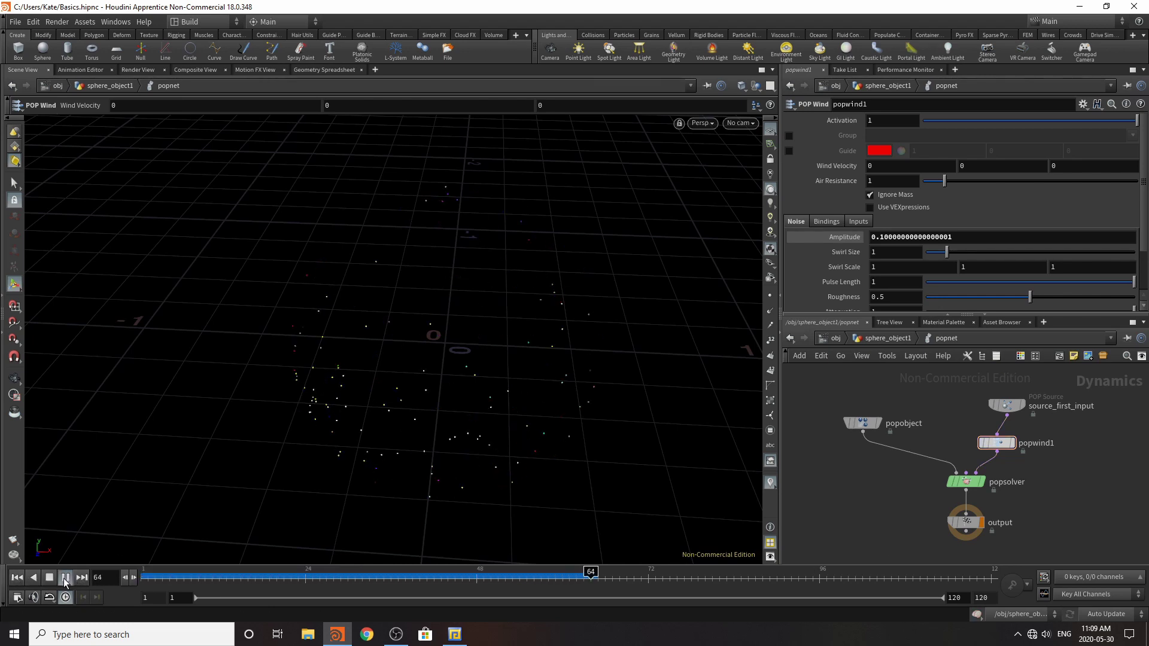
pyautogui.click(65, 578)
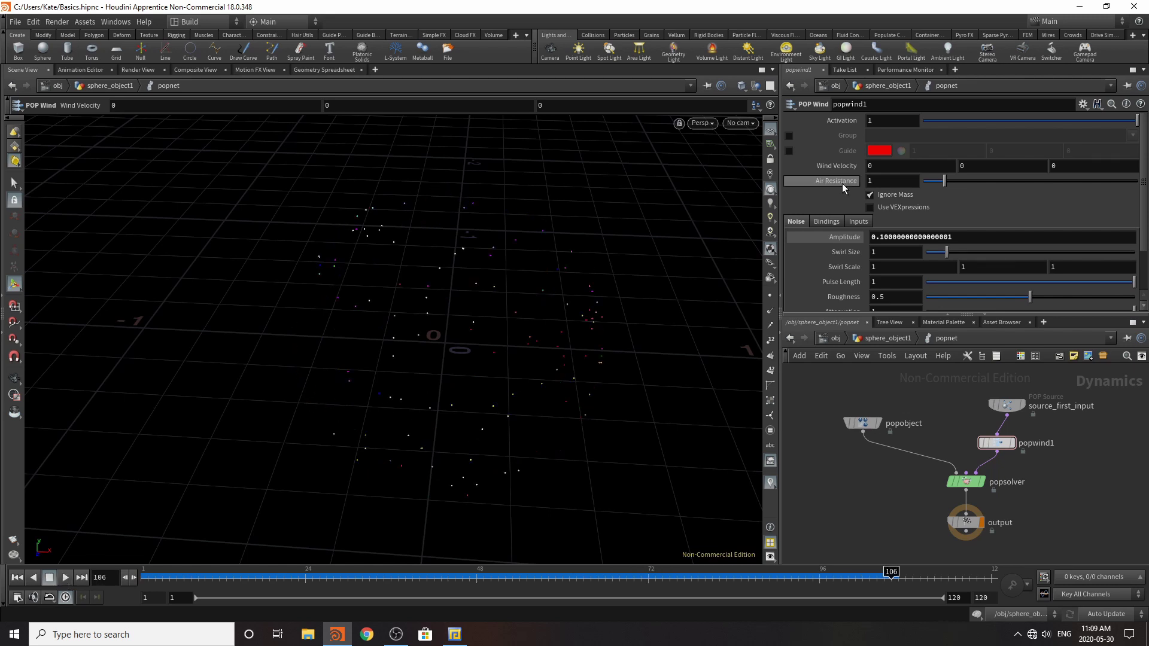
# - Raise the POP Wind noise amplitude to 0.5 and replay the simulation from frame 1 before stopping
pyautogui.scroll(-2, 915, 304)
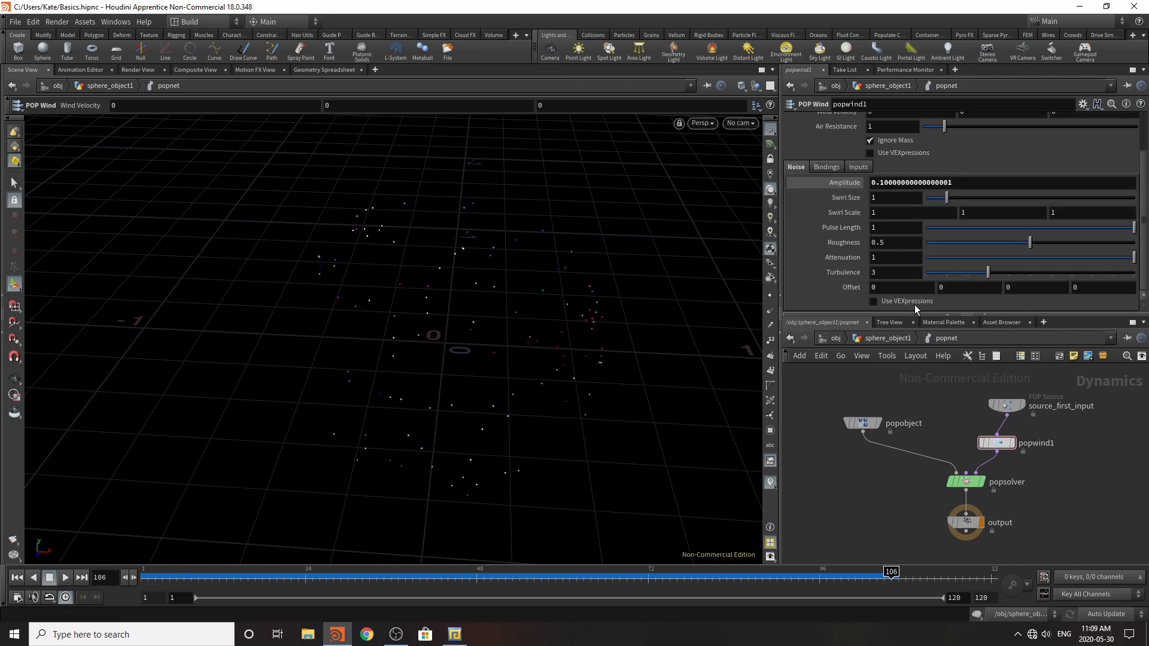
pyautogui.moveTo(890, 186); pyautogui.dragTo(878, 188)
pyautogui.write('5')
pyautogui.press('Return')
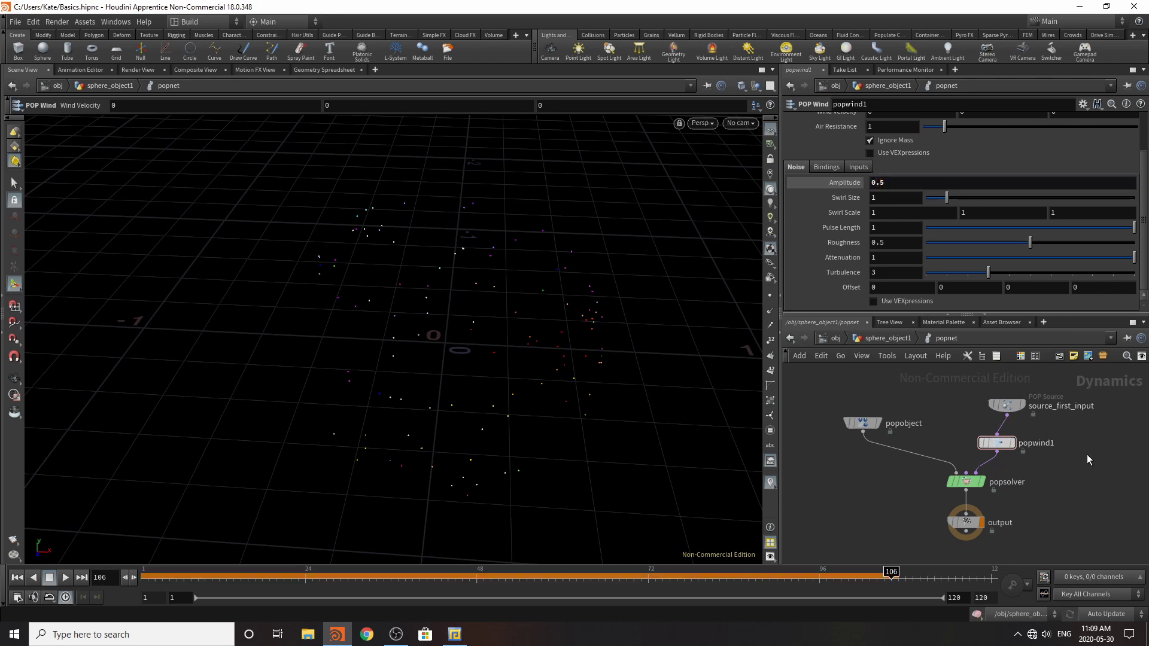
pyautogui.click(17, 578)
pyautogui.click(65, 578)
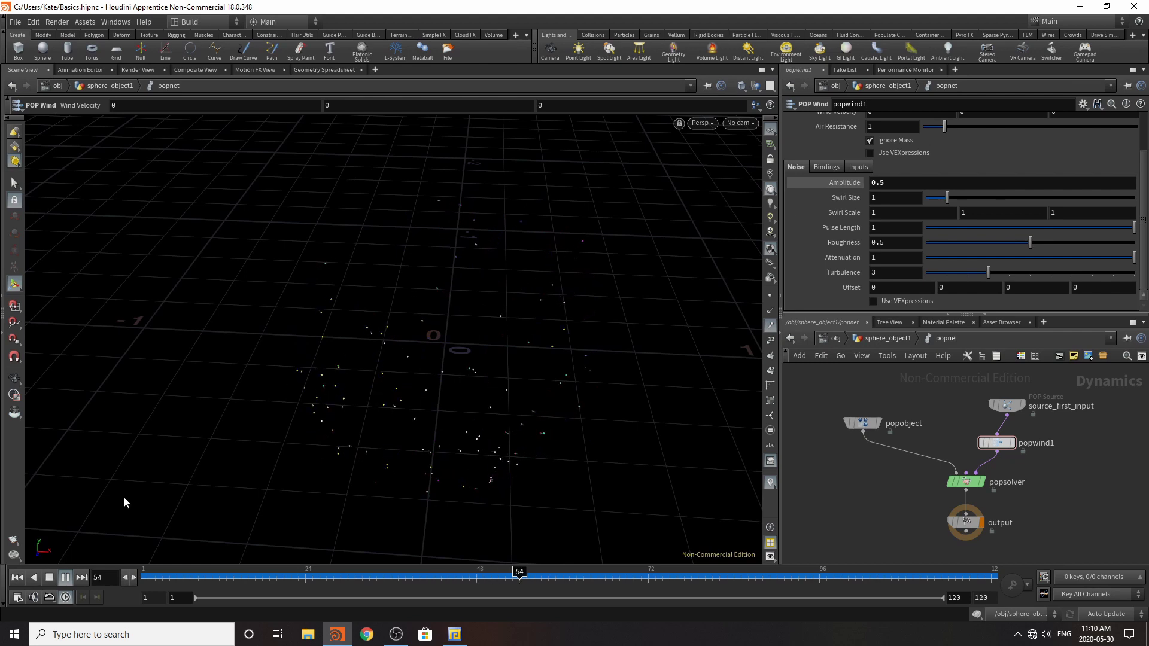
pyautogui.click(48, 577)
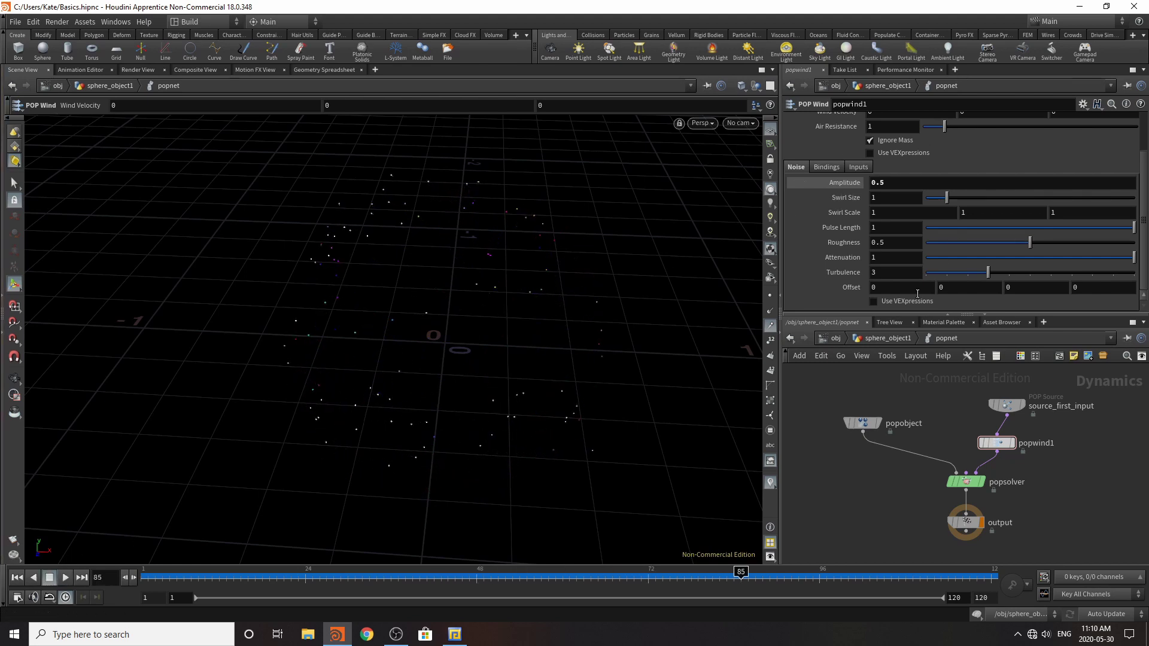
# - Go back up to the sphere_object1 network, move to frame 117, and inspect the particles up close
pyautogui.click(892, 338)
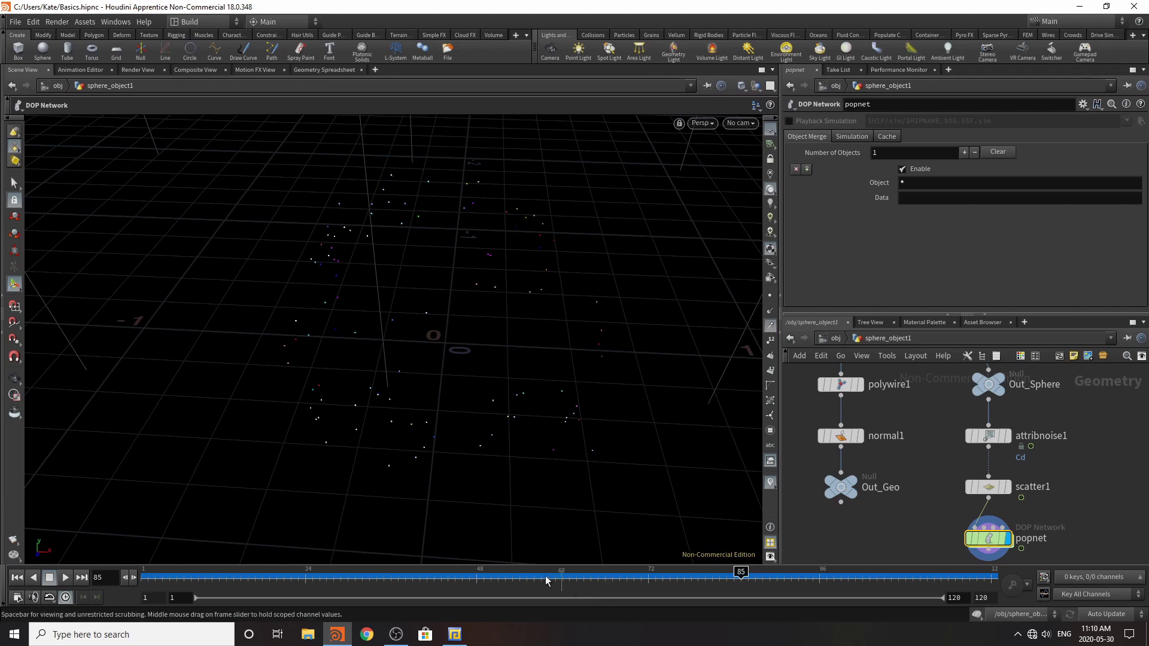
pyautogui.moveTo(546, 577); pyautogui.dragTo(969, 639)
pyautogui.keyDown('alt'); pyautogui.moveTo(565, 398); pyautogui.dragTo(536, 411); pyautogui.keyUp('alt')
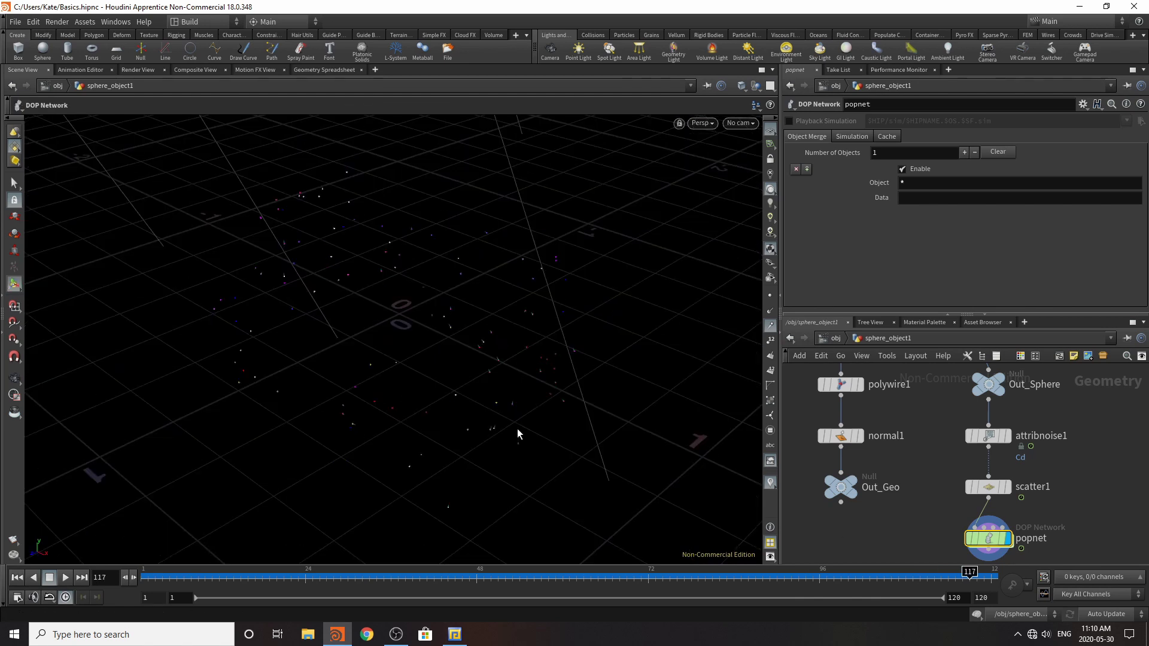
pyautogui.keyDown('alt'); pyautogui.moveTo(469, 348); pyautogui.dragTo(918, 367, button='right'); pyautogui.keyUp('alt')
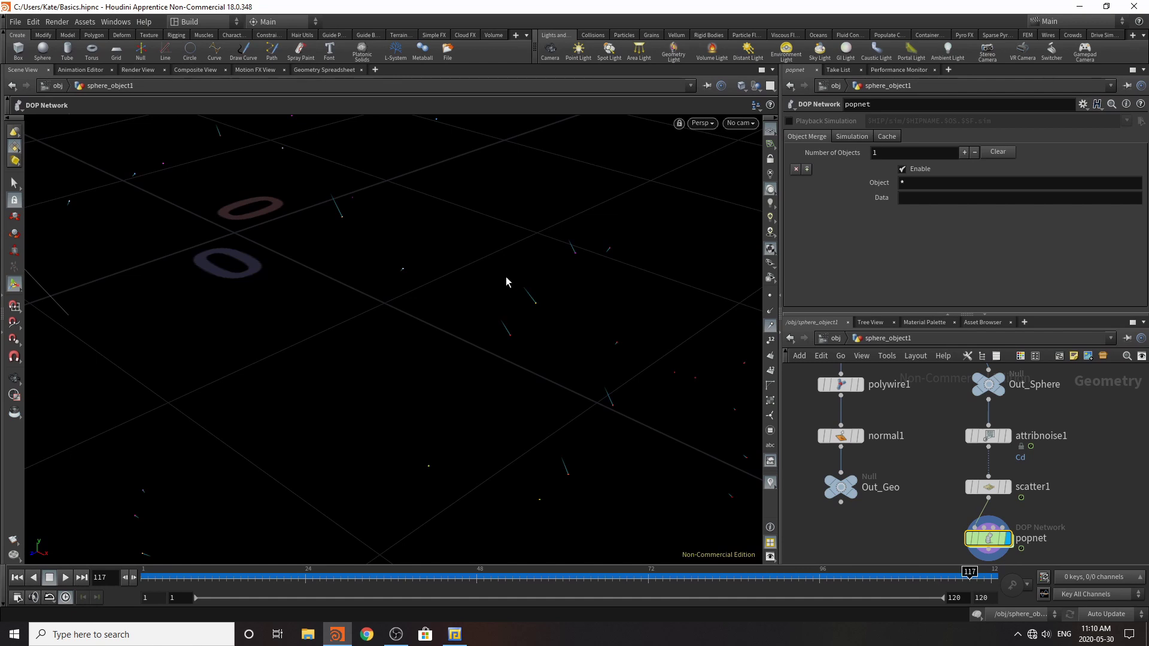
# - Increase the particle point size in the viewport's geometry display options and view the whole particle cloud
pyautogui.press('d')
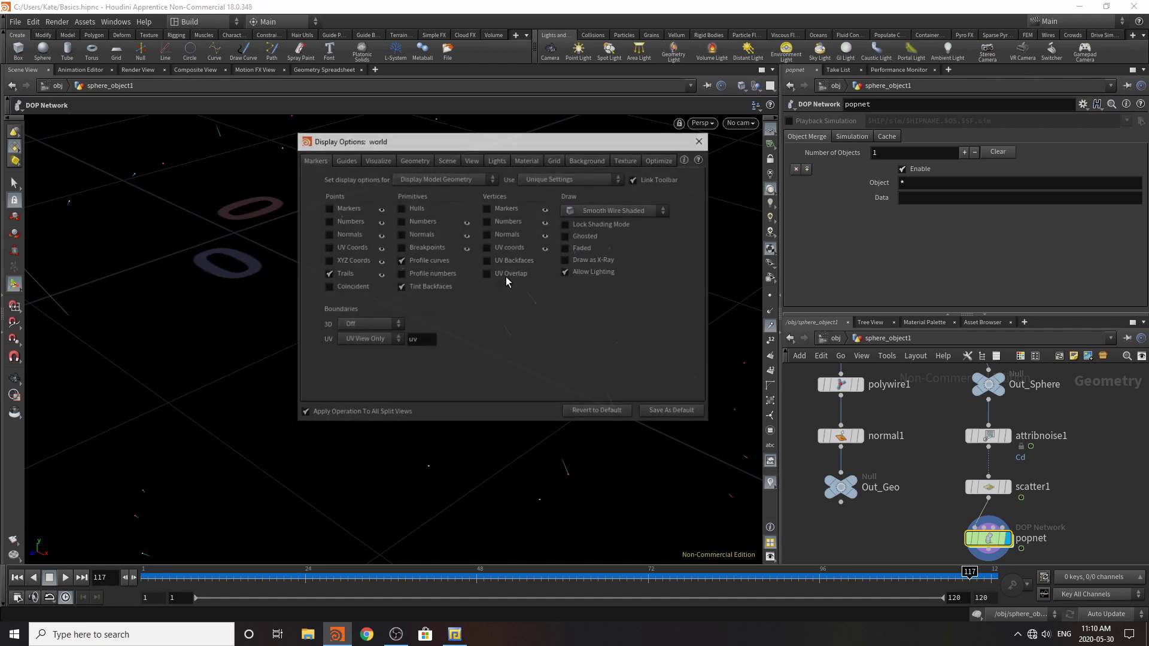
pyautogui.click(378, 161)
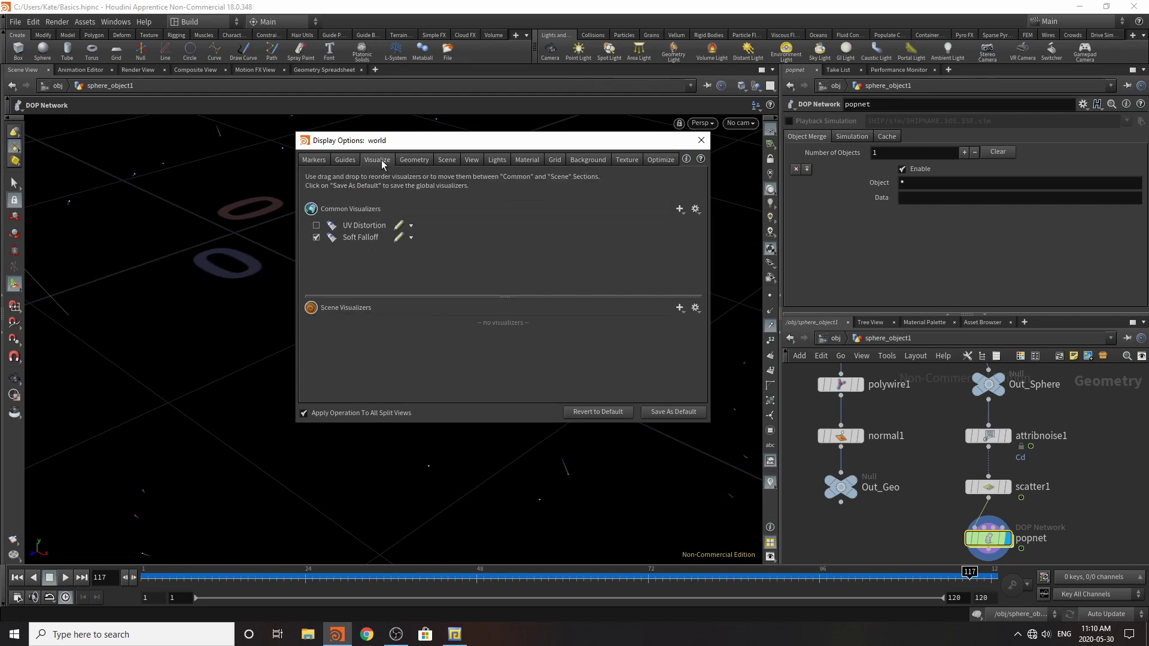
pyautogui.click(404, 160)
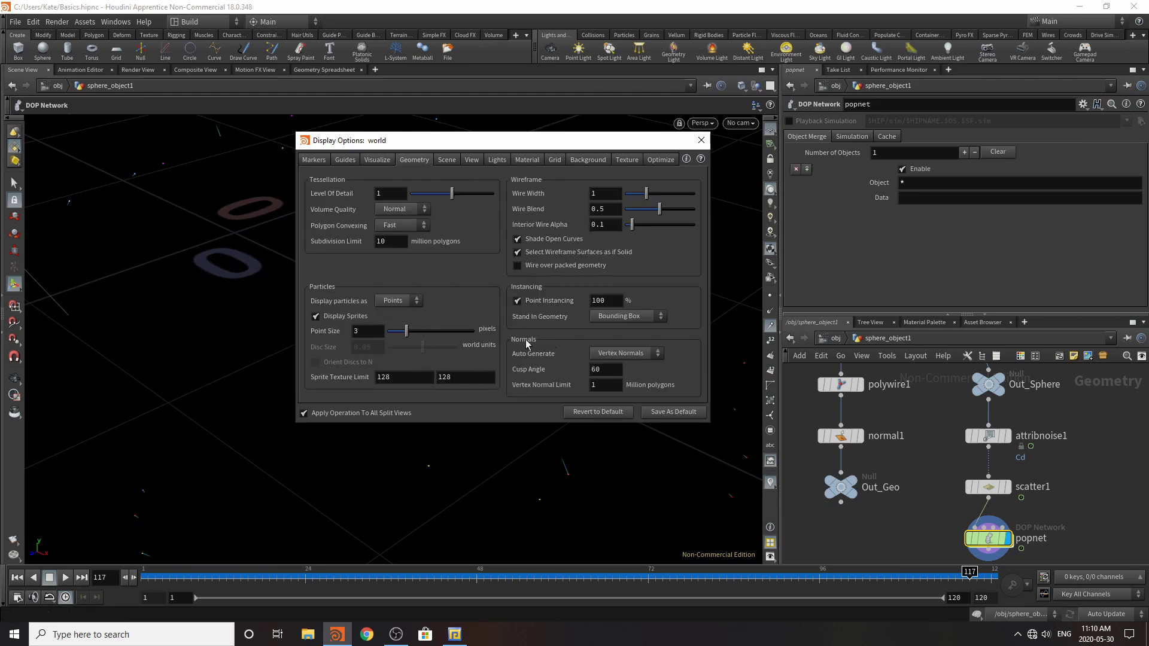
pyautogui.moveTo(407, 332); pyautogui.dragTo(454, 366)
pyautogui.click(701, 140)
pyautogui.press('space')
pyautogui.moveTo(582, 347); pyautogui.dragTo(505, 367, button='right')
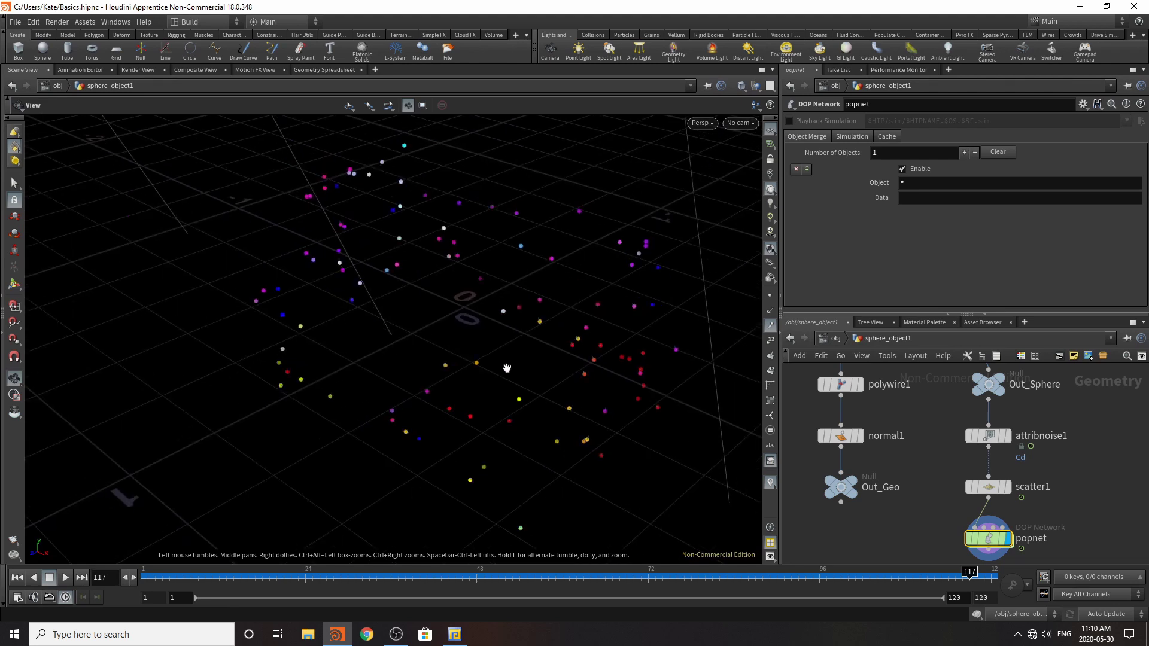
# - View the whole particle cloud from a lower angle, replay the simulation, and stop it at frame 109
pyautogui.moveTo(505, 367); pyautogui.dragTo(446, 341)
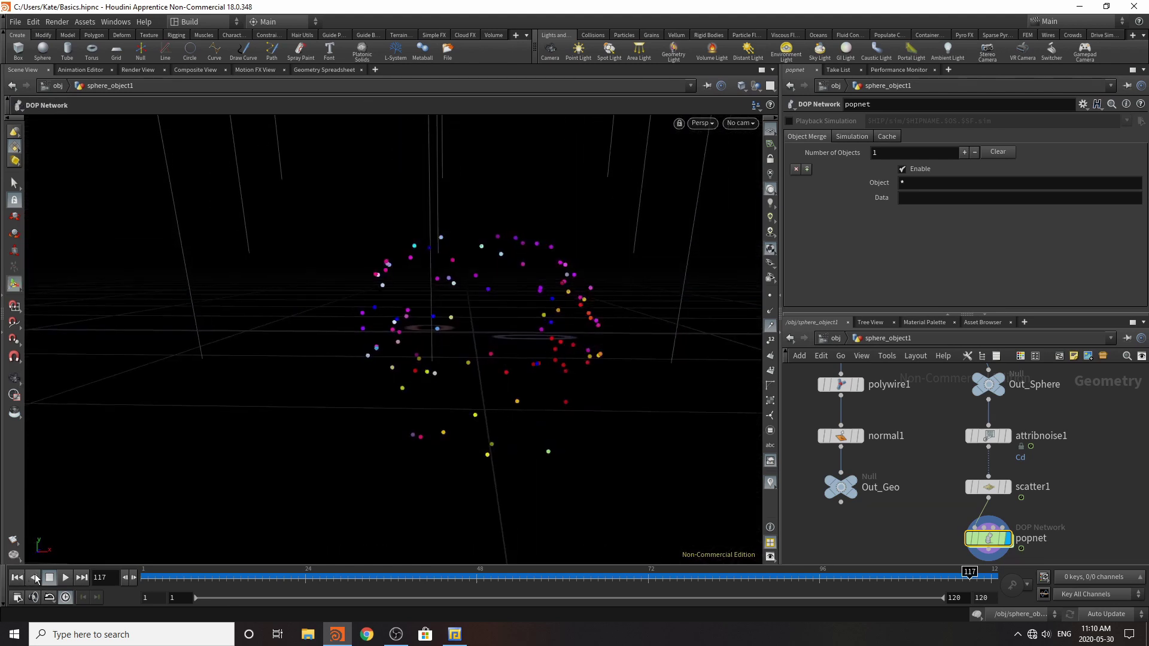
pyautogui.click(66, 577)
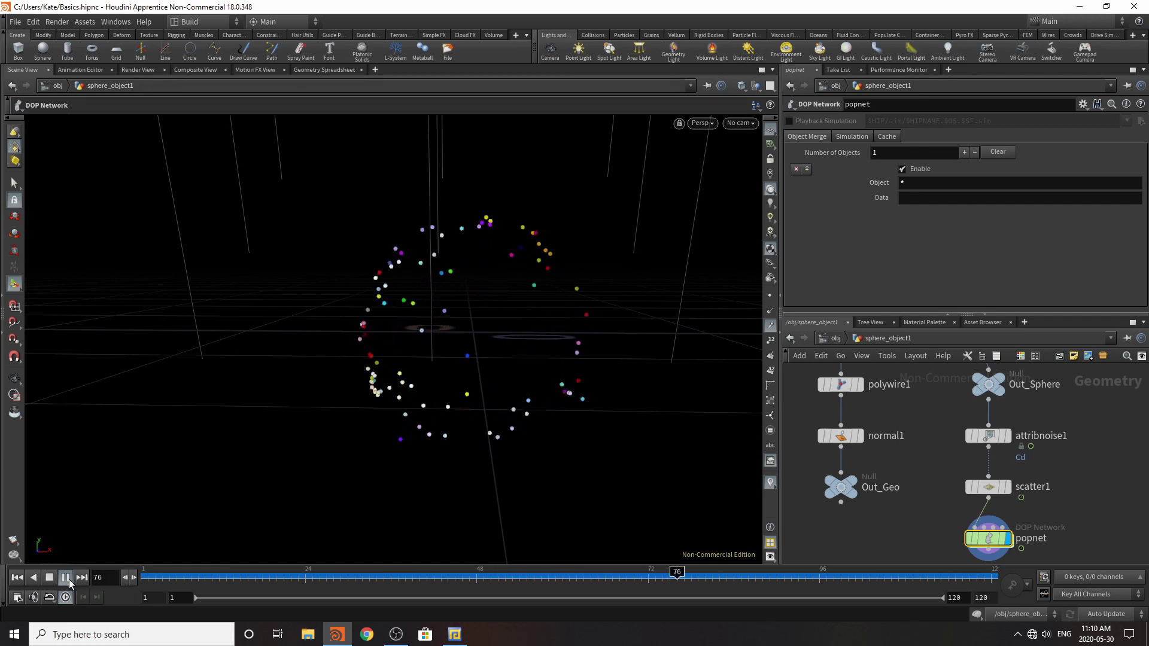
pyautogui.click(55, 583)
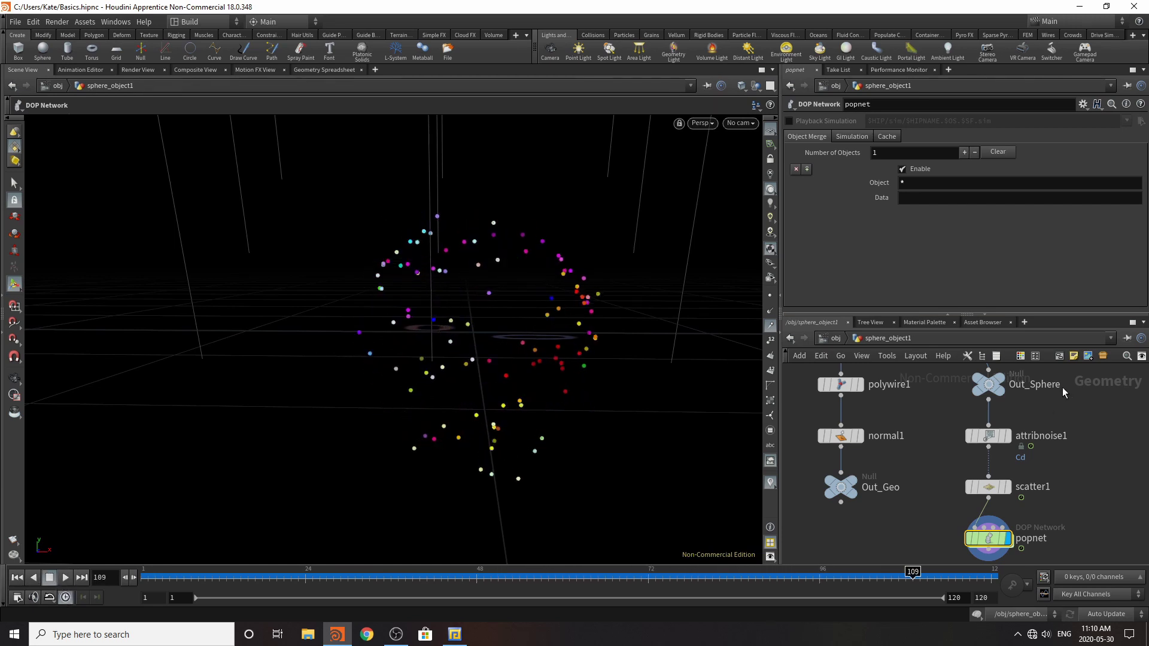
# - Select the Out_Geo null and display the wireframe sphere in the viewport
pyautogui.scroll(-4, 1002, 435)
pyautogui.scroll(5, 1011, 511)
pyautogui.scroll(-4, 980, 499)
pyautogui.scroll(4, 895, 460)
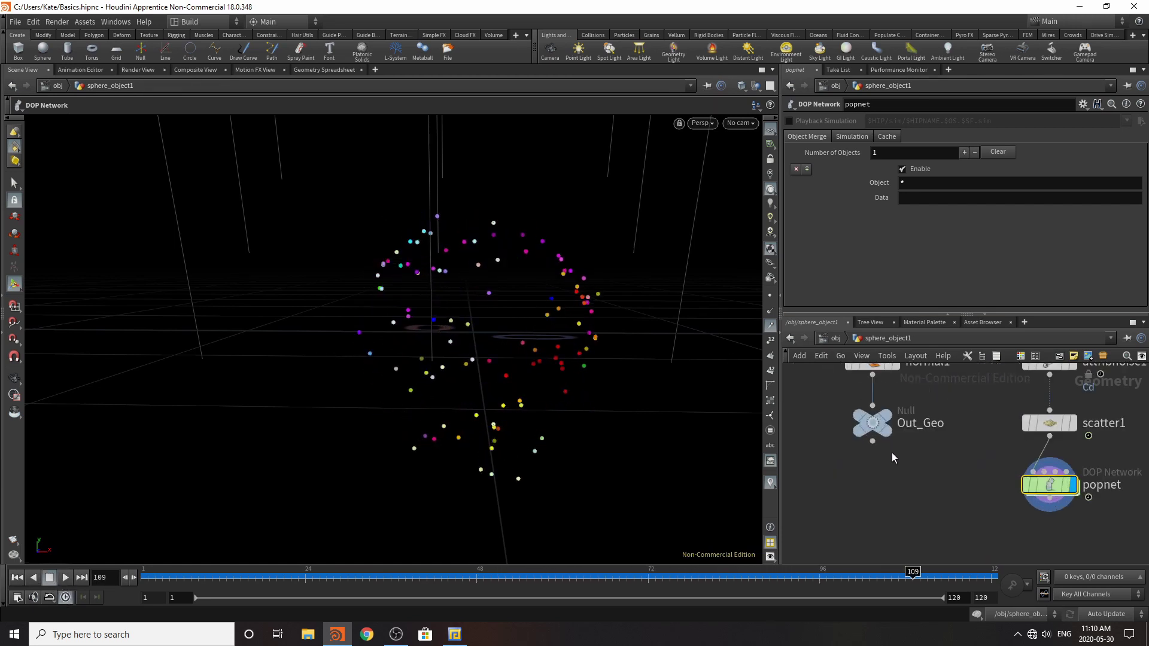
pyautogui.scroll(1, 892, 457)
pyautogui.click(903, 384)
pyautogui.click(875, 420)
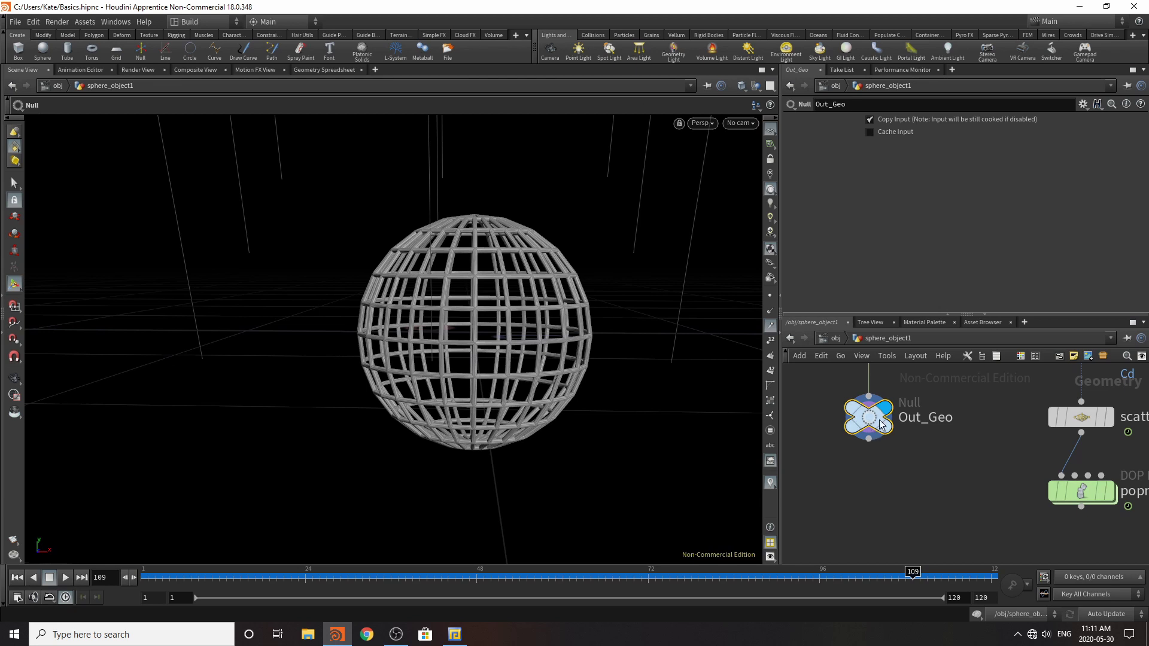
# - Try to make the wireframe sphere a collision object with the Static Object tool
pyautogui.click(595, 36)
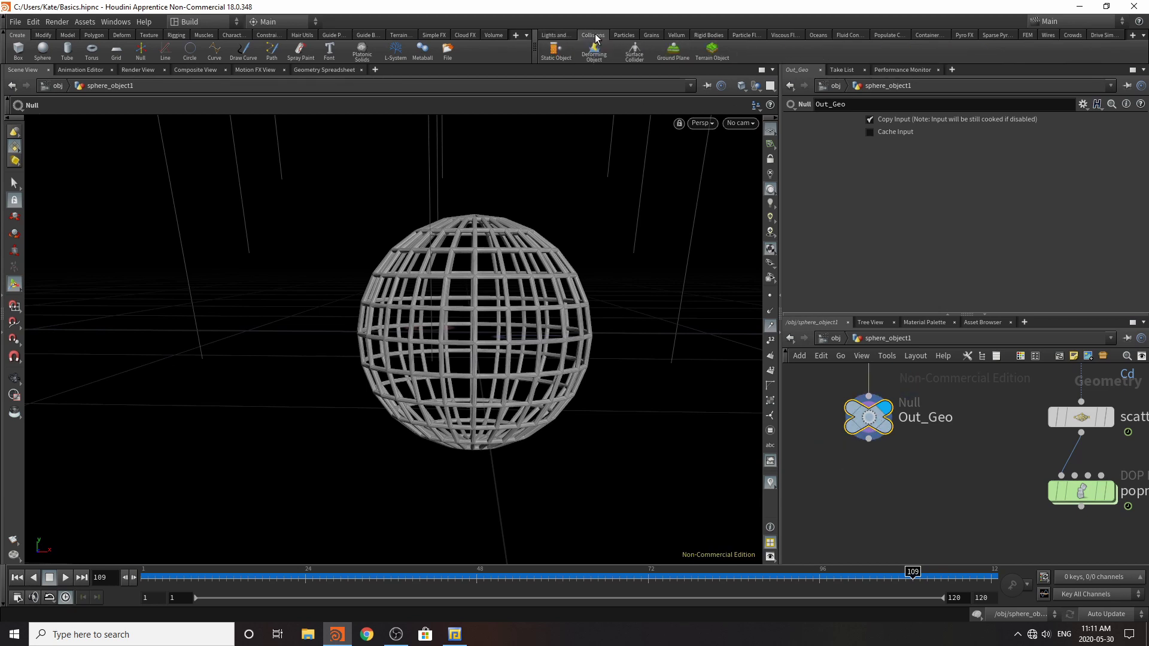
pyautogui.click(558, 56)
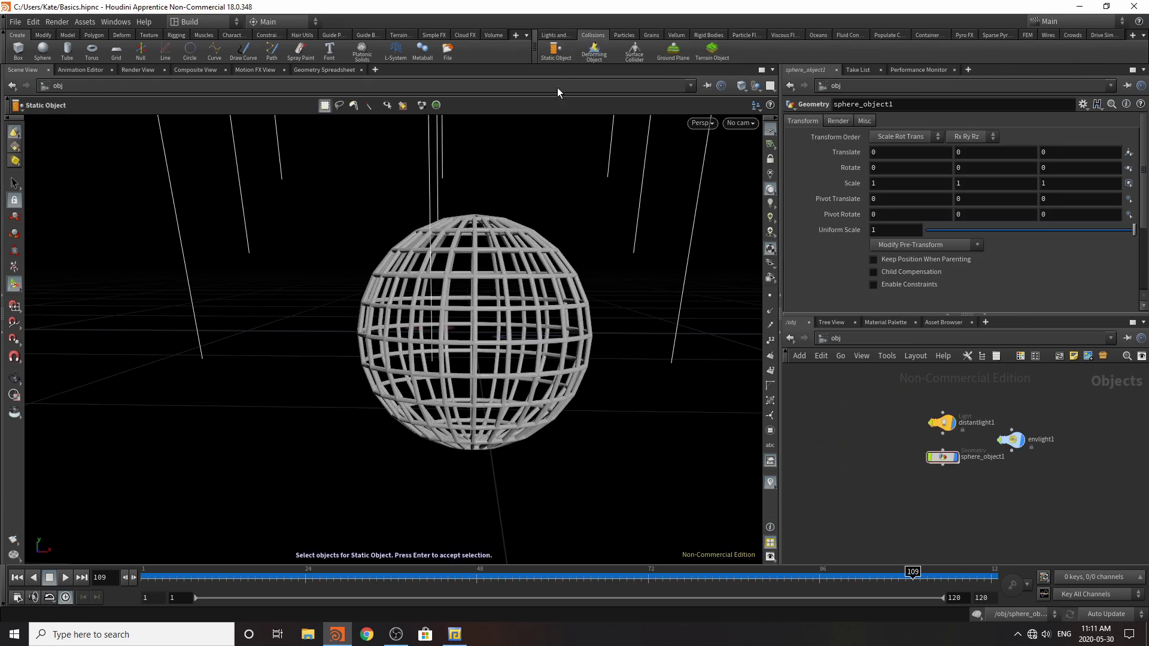
pyautogui.click(517, 315)
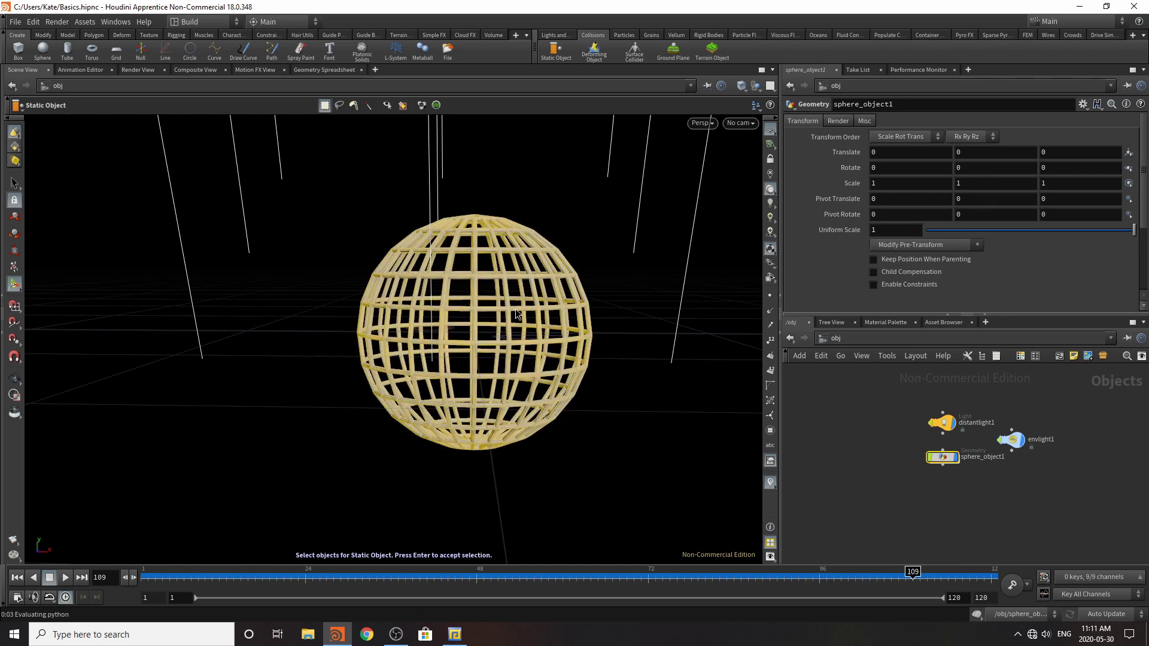
pyautogui.press('Return')
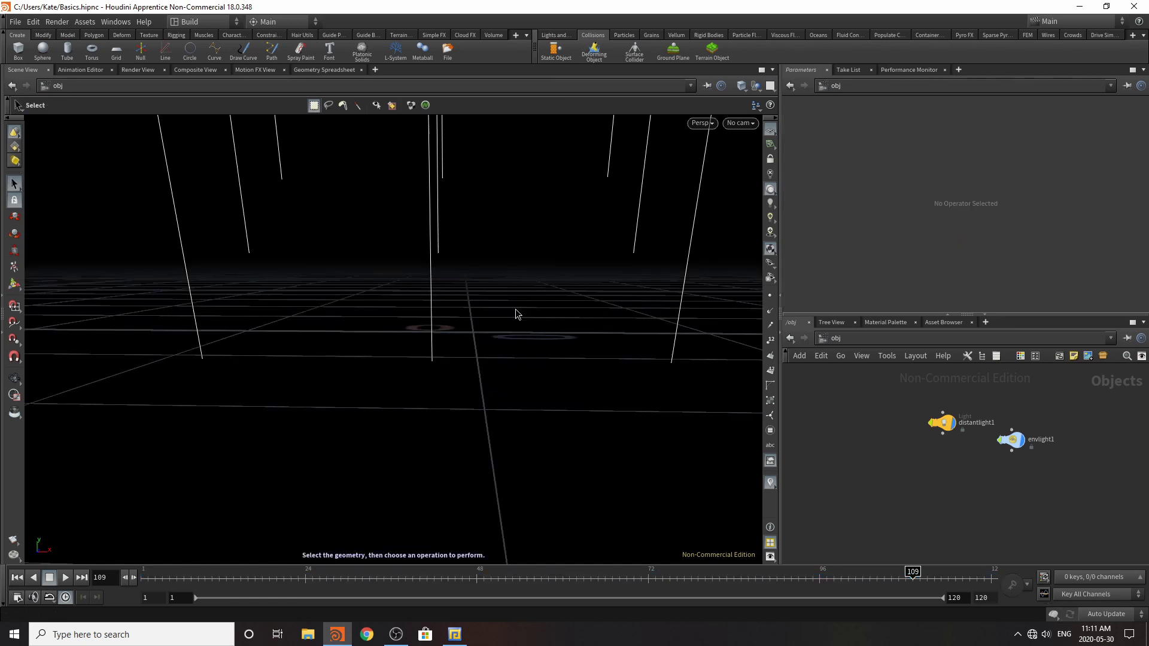
pyautogui.hotkey('ctrl', 'z')
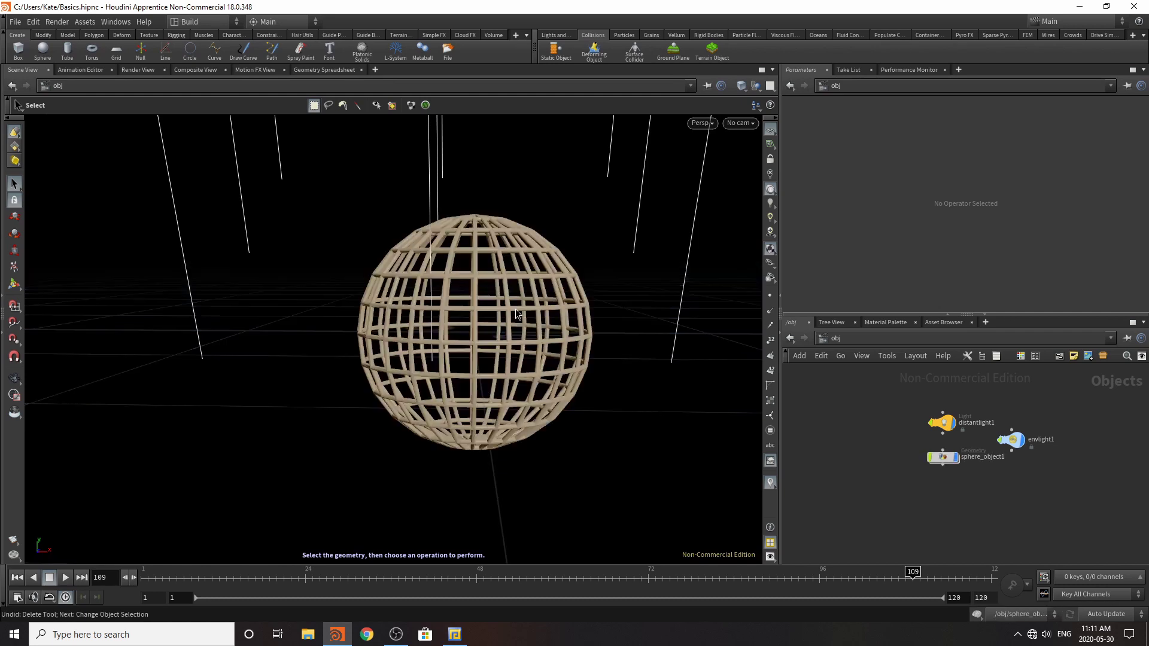
# - Select the sphere, check the node networks inside sphere_object1 and its popnet, and go back up to sphere_object1
pyautogui.press('Return')
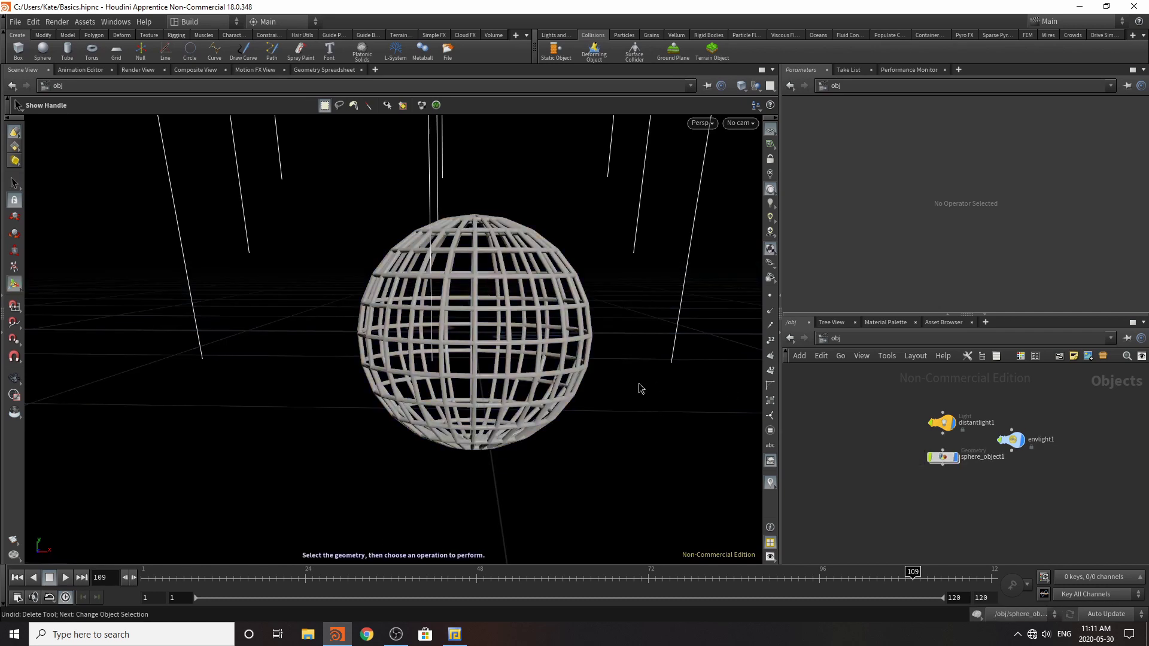
pyautogui.click(495, 359)
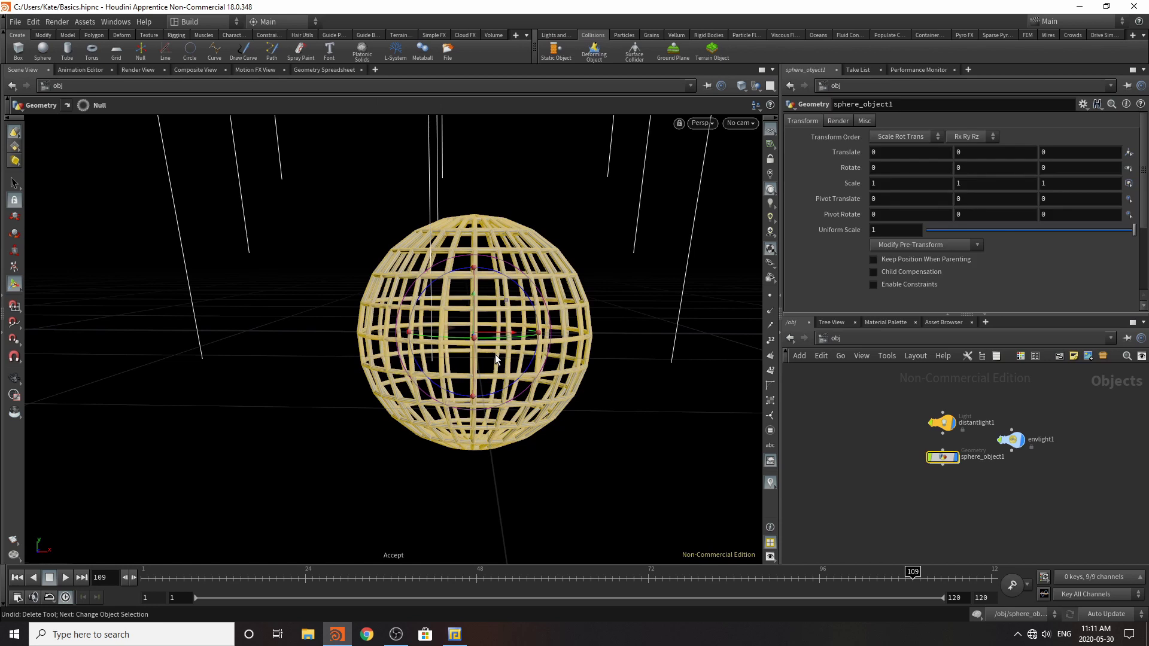
pyautogui.doubleClick(946, 458)
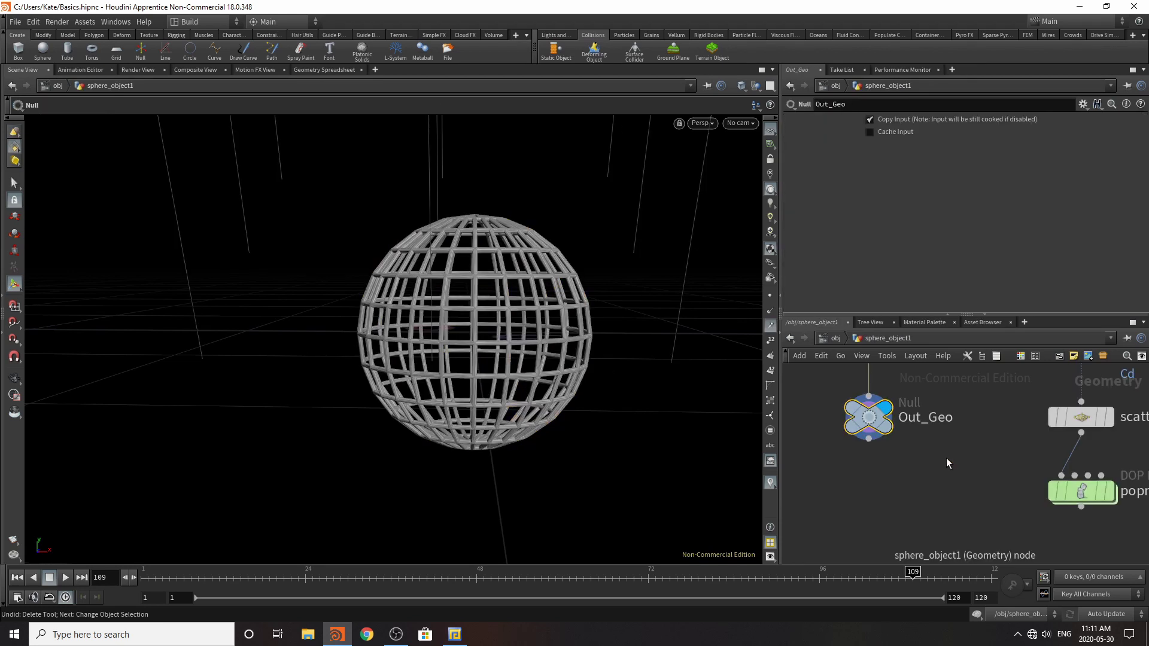
pyautogui.doubleClick(1076, 488)
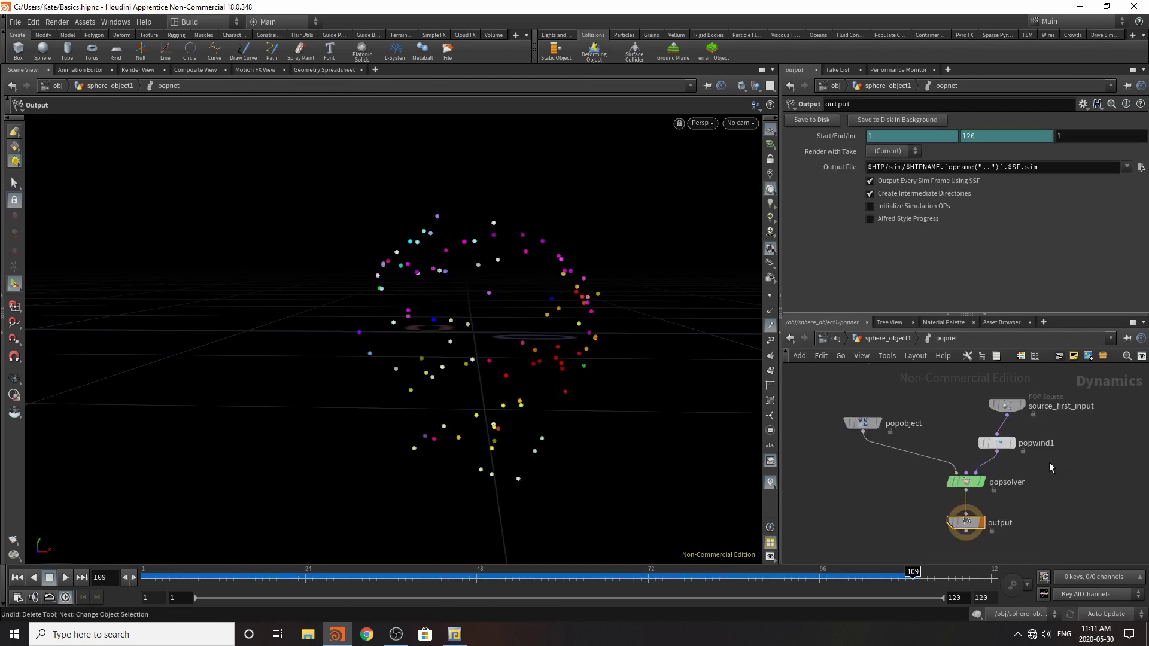
pyautogui.click(861, 339)
pyautogui.scroll(3, 869, 426)
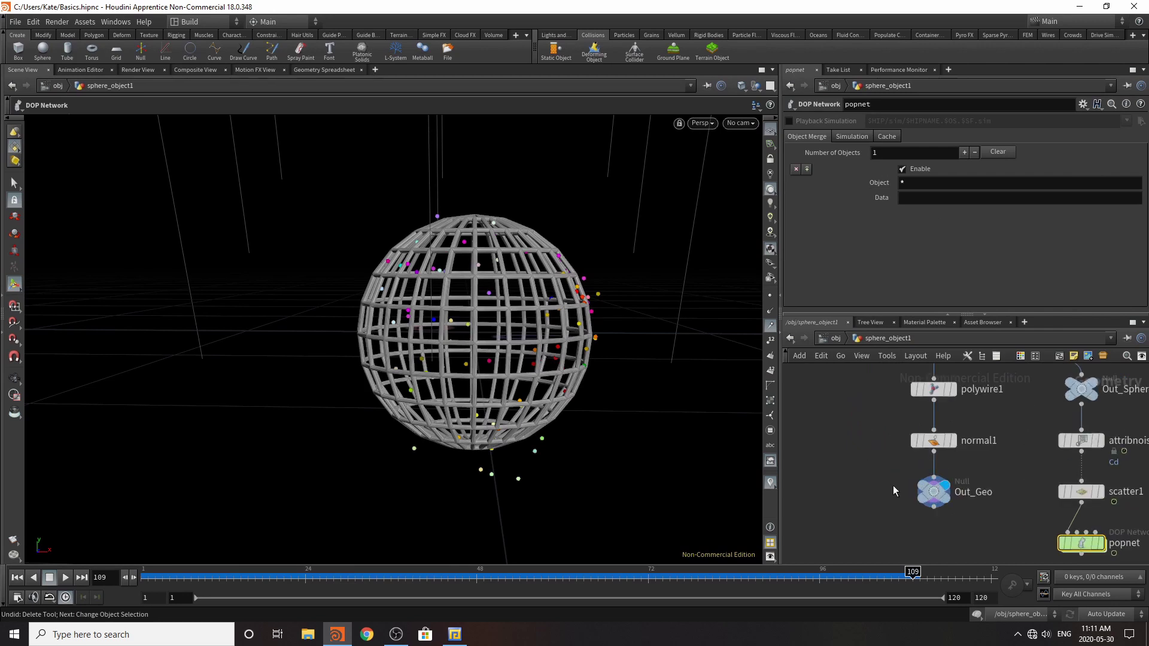
# - From the selected Out_Geo null, return to the object level, make the sphere a static collision object, and rewind to frame 1
pyautogui.click(936, 491)
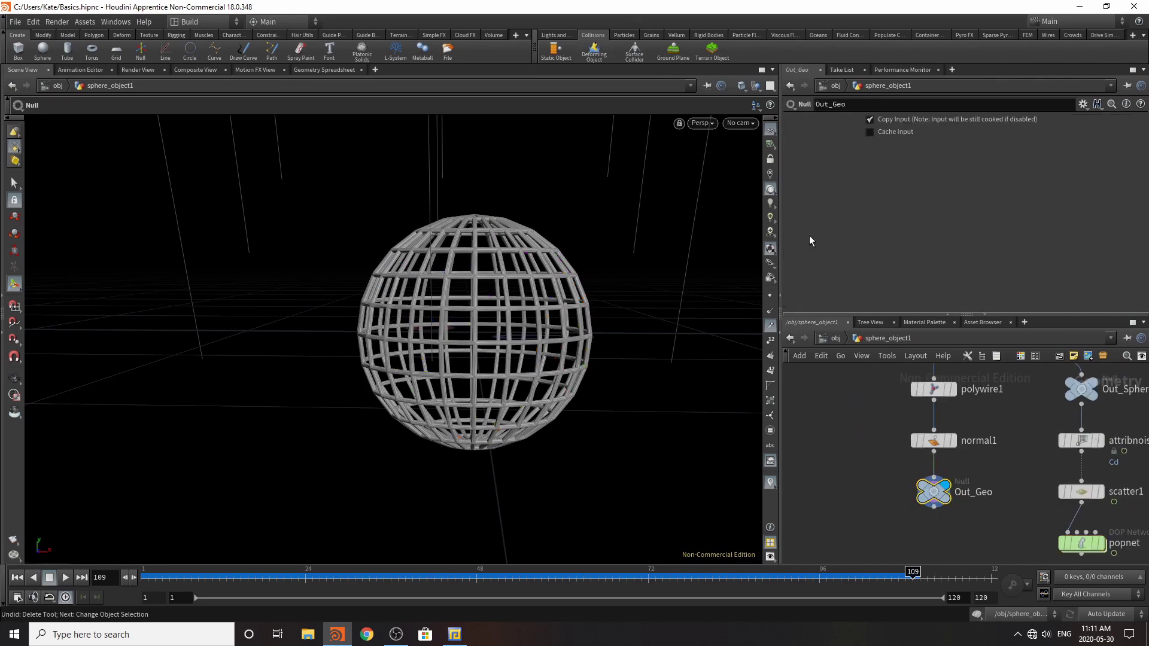
pyautogui.click(821, 339)
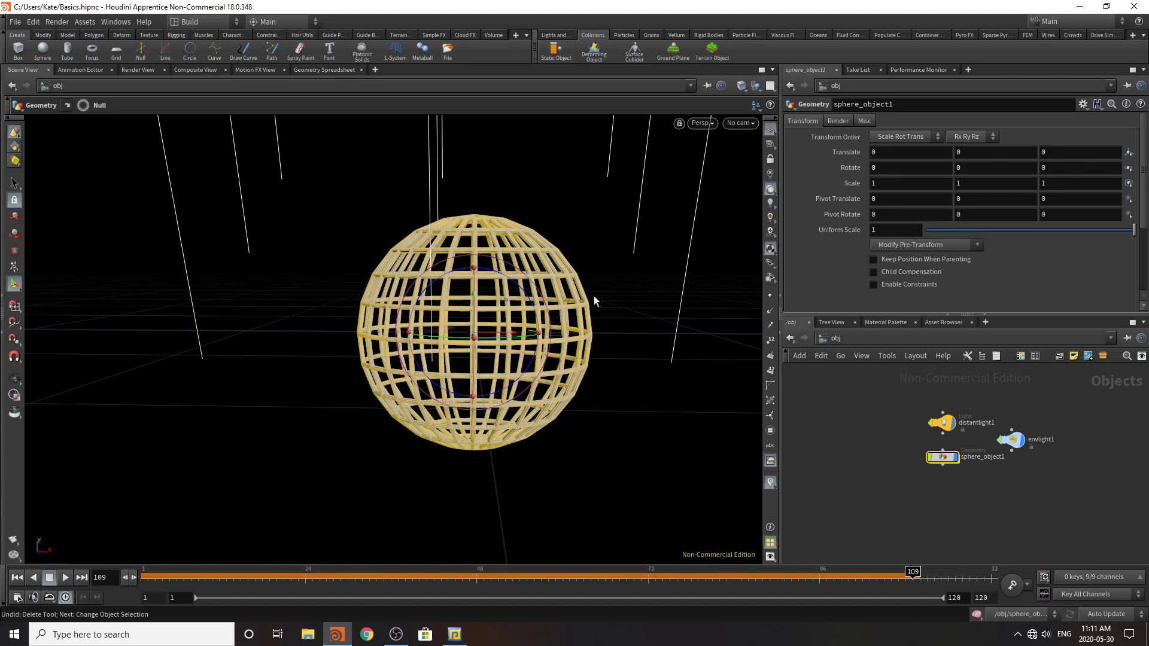
pyautogui.click(23, 578)
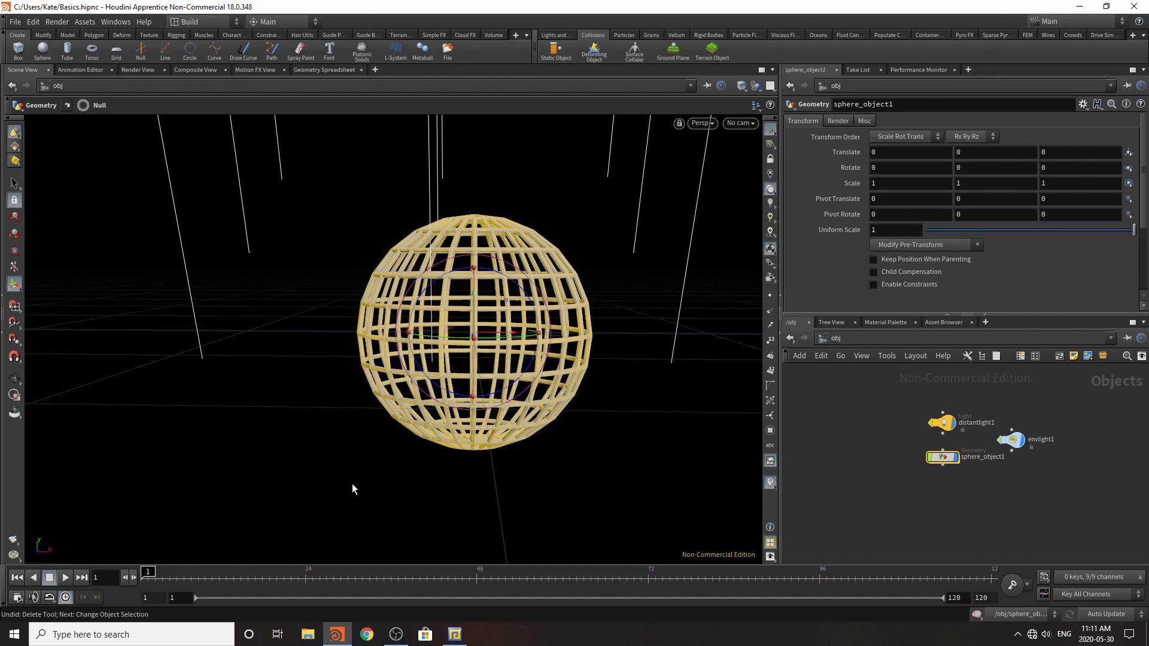
# - Display the popnet in the sphere_object1 network, and go inside it to lay out all its nodes
pyautogui.doubleClick(979, 457)
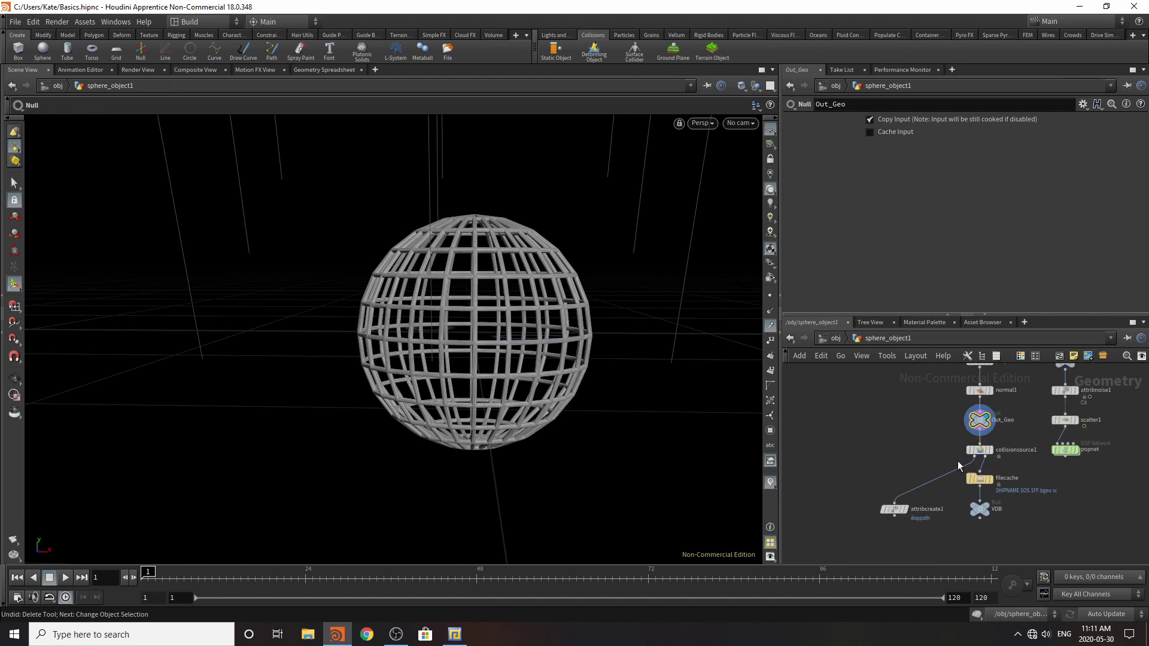
pyautogui.click(1076, 450)
pyautogui.doubleClick(1069, 450)
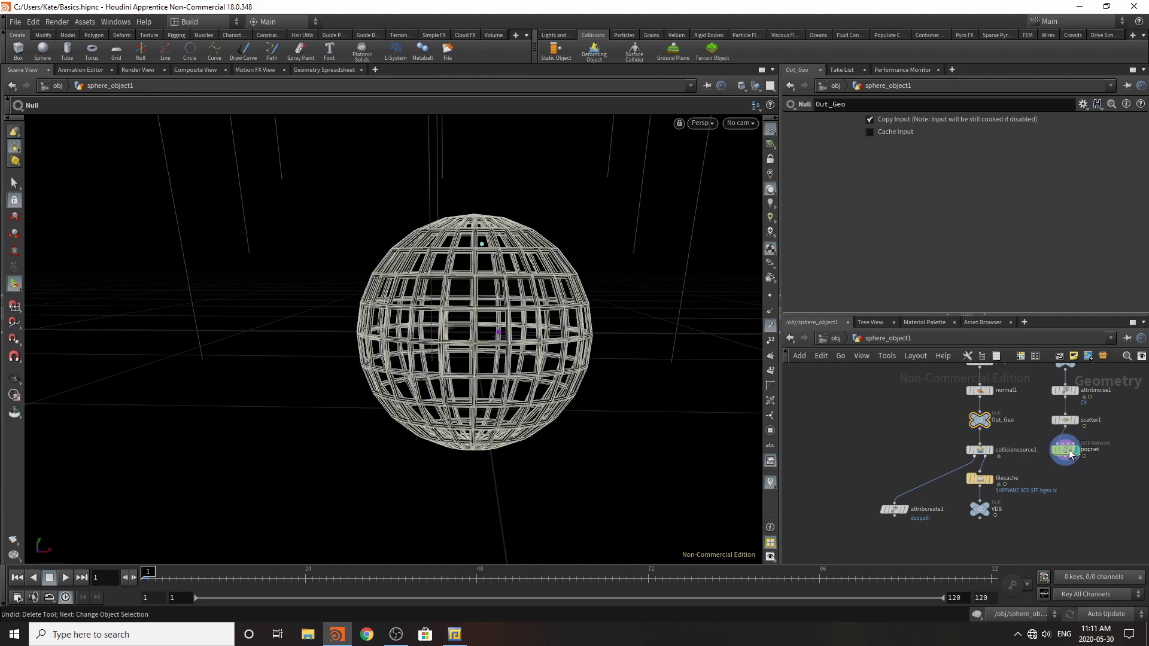
pyautogui.press('l')
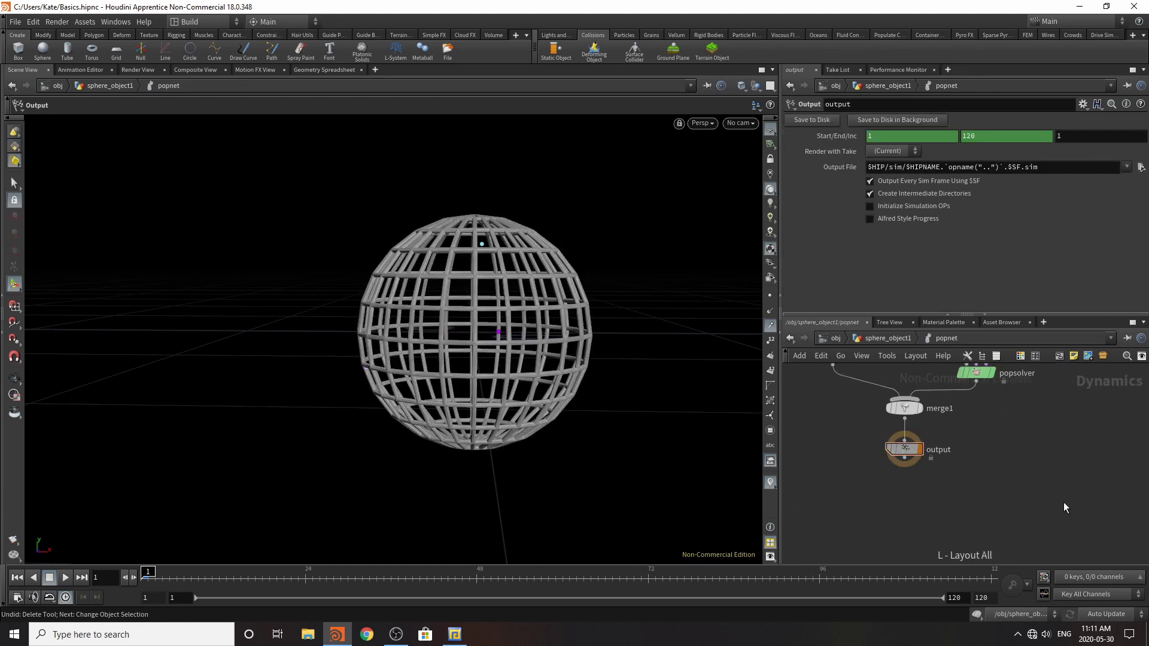
pyautogui.scroll(-3, 1045, 548)
pyautogui.scroll(3, 954, 385)
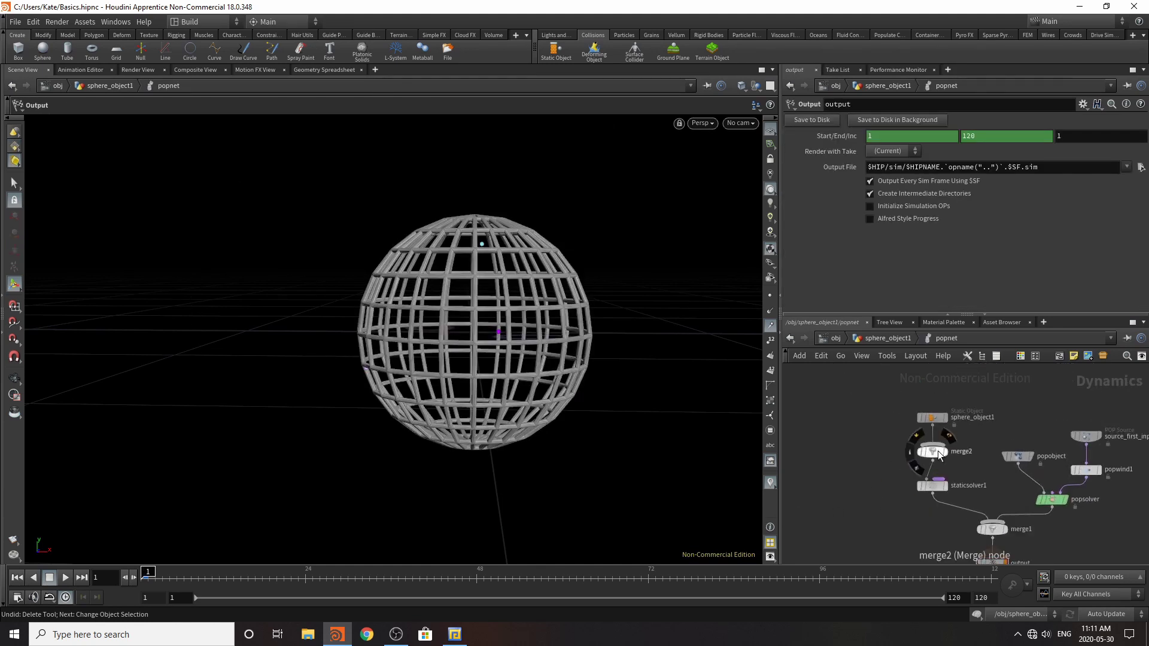
# - Save the scene and play the simulation with the collision sphere, stopping at frame 31
pyautogui.click(15, 21)
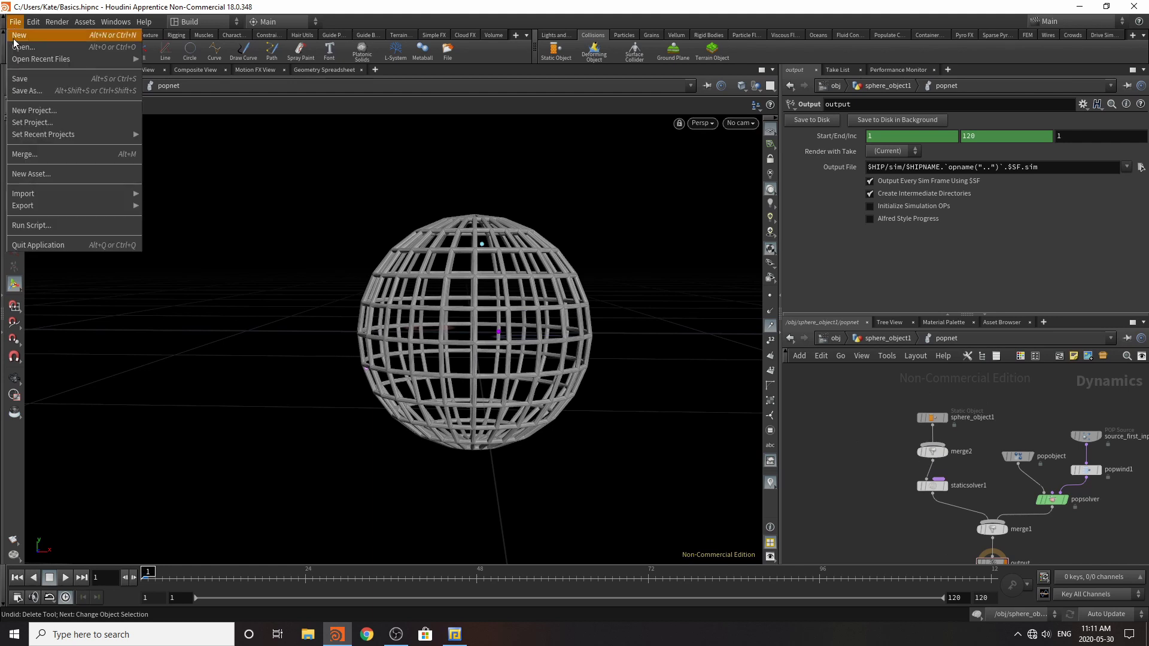
pyautogui.click(22, 80)
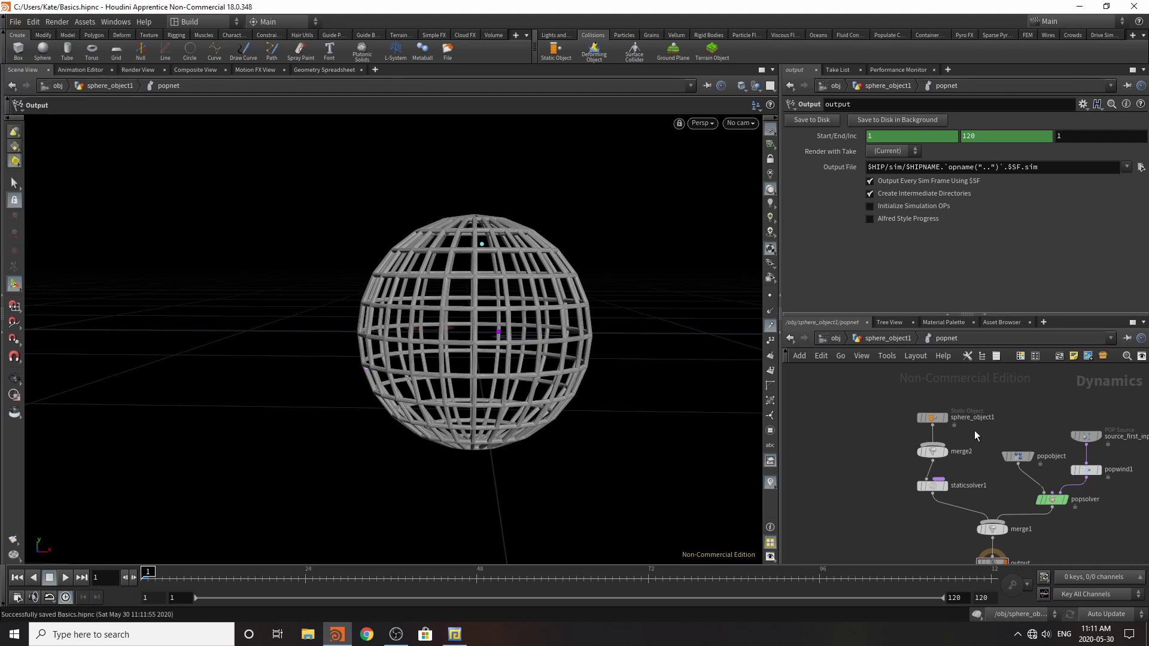
pyautogui.click(65, 577)
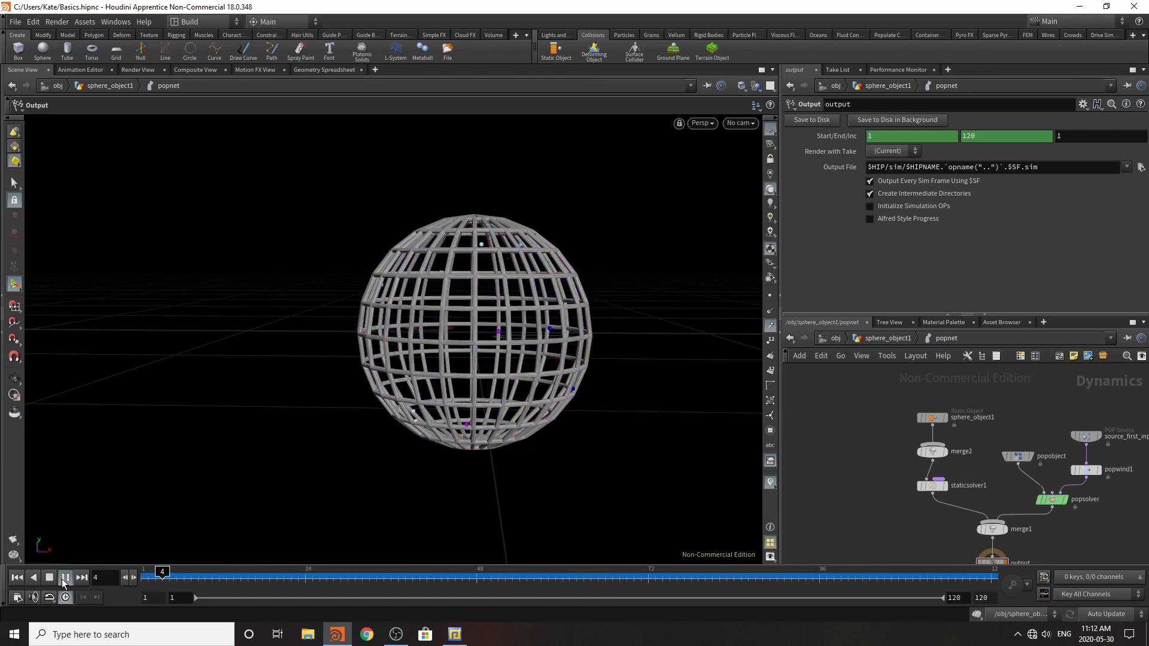
pyautogui.click(49, 577)
# - Turn off Display Geometry on the sphere_object1 static object and enable the RBD Solver volume's Collision Guide
pyautogui.scroll(3, 957, 395)
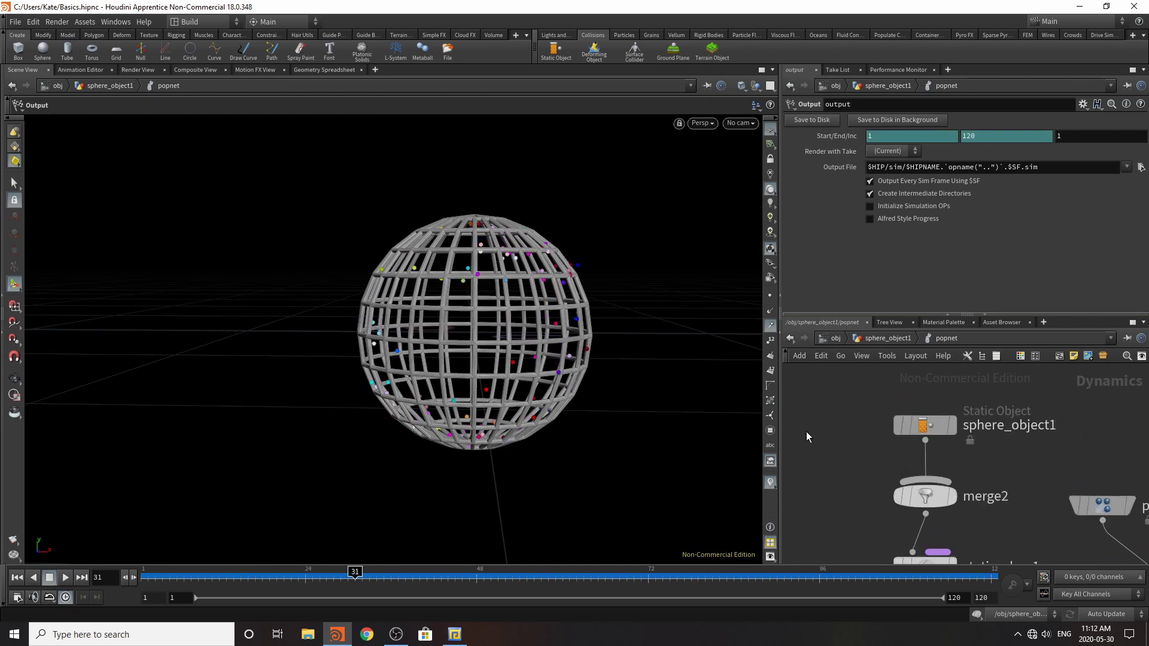
pyautogui.click(923, 426)
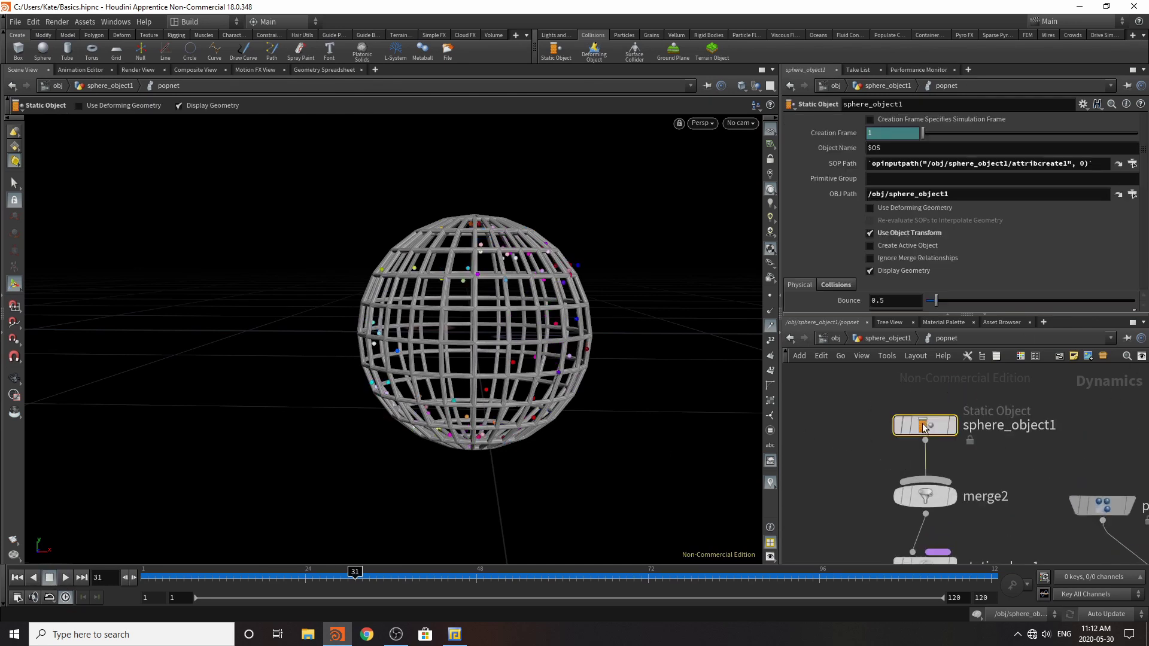
pyautogui.click(871, 270)
pyautogui.scroll(-3, 861, 231)
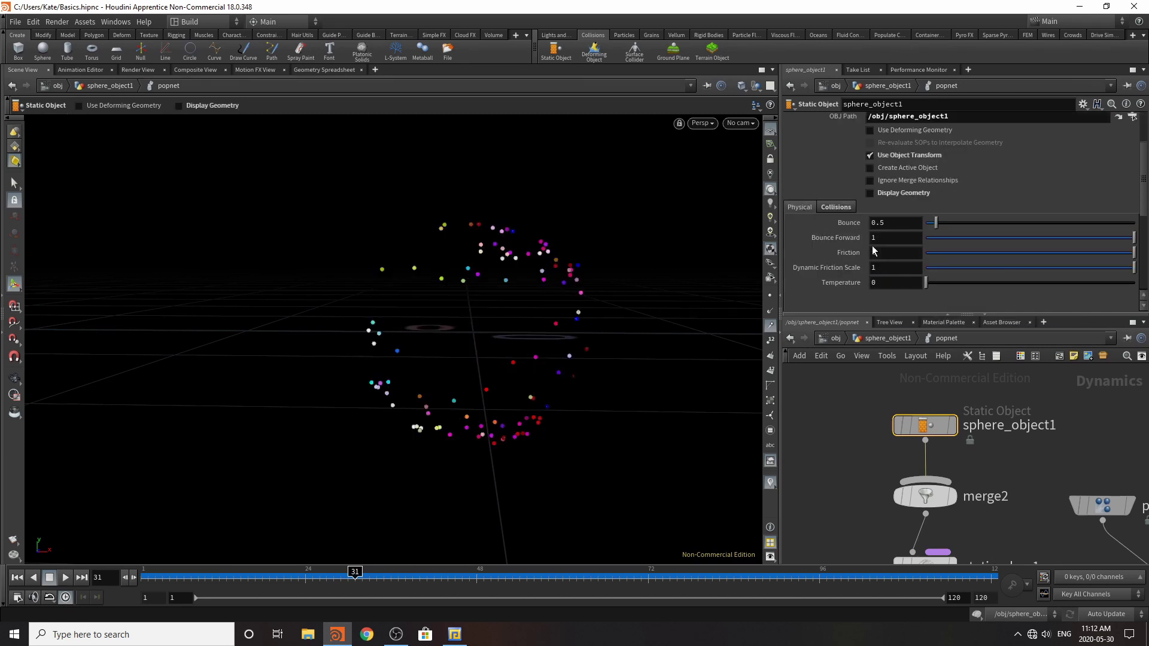
pyautogui.click(829, 206)
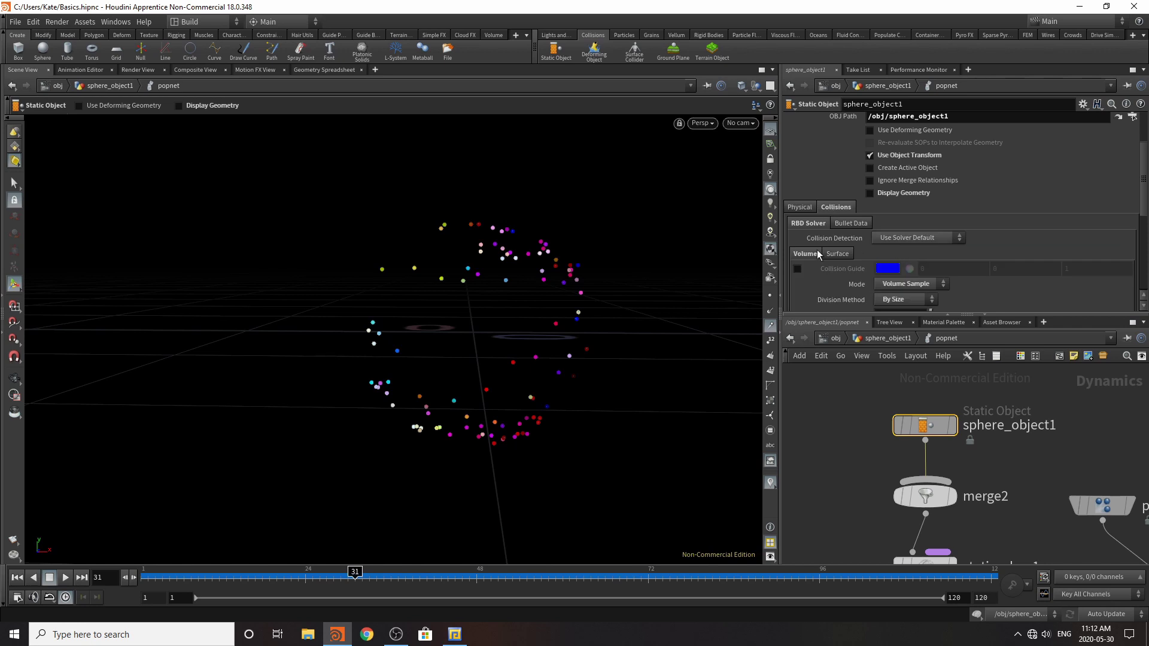
pyautogui.click(797, 269)
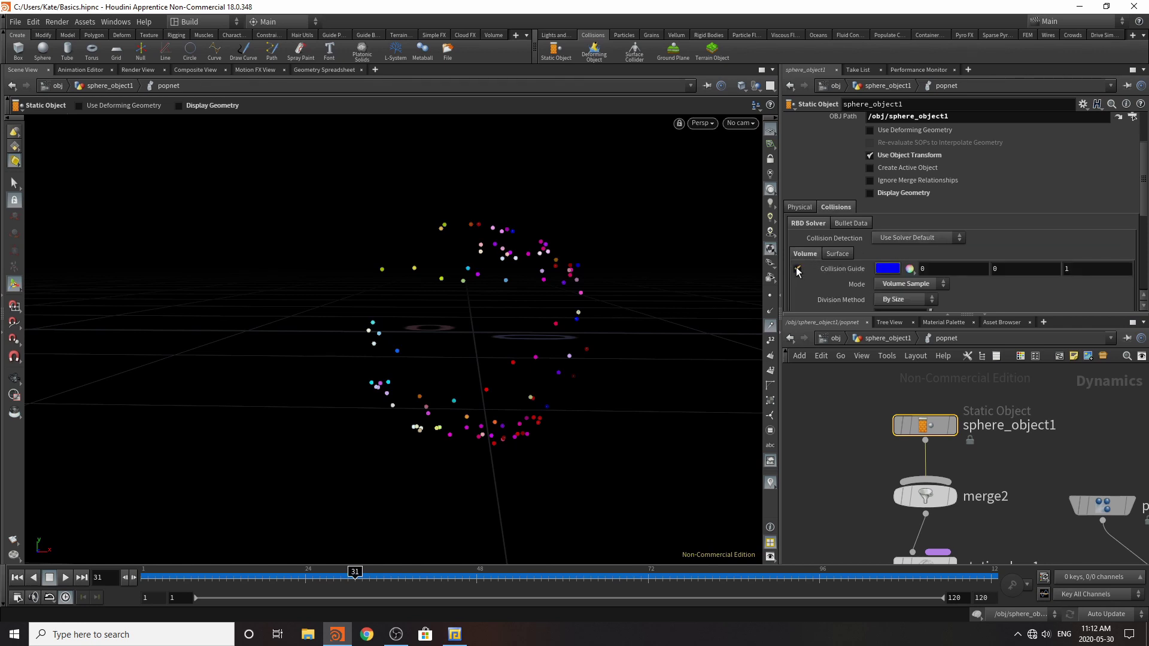
# - Toggle the static object's Display Geometry on and back off, and set the collision volume's Division Size to 1.4
pyautogui.scroll(-6, 901, 221)
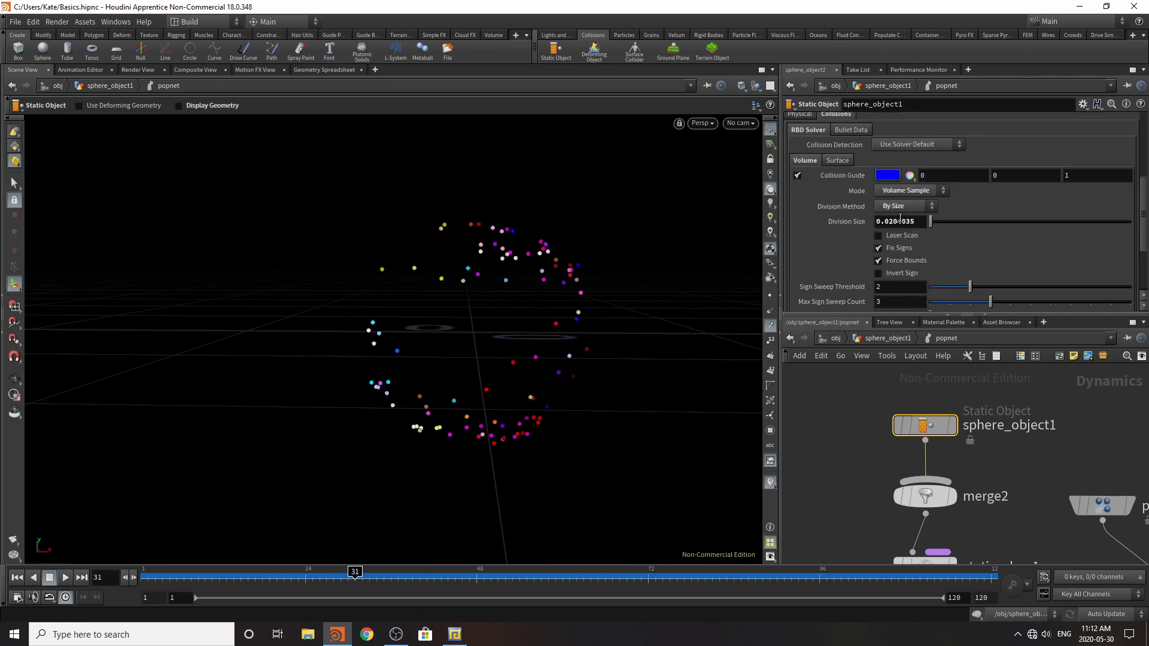
pyautogui.scroll(2, 897, 227)
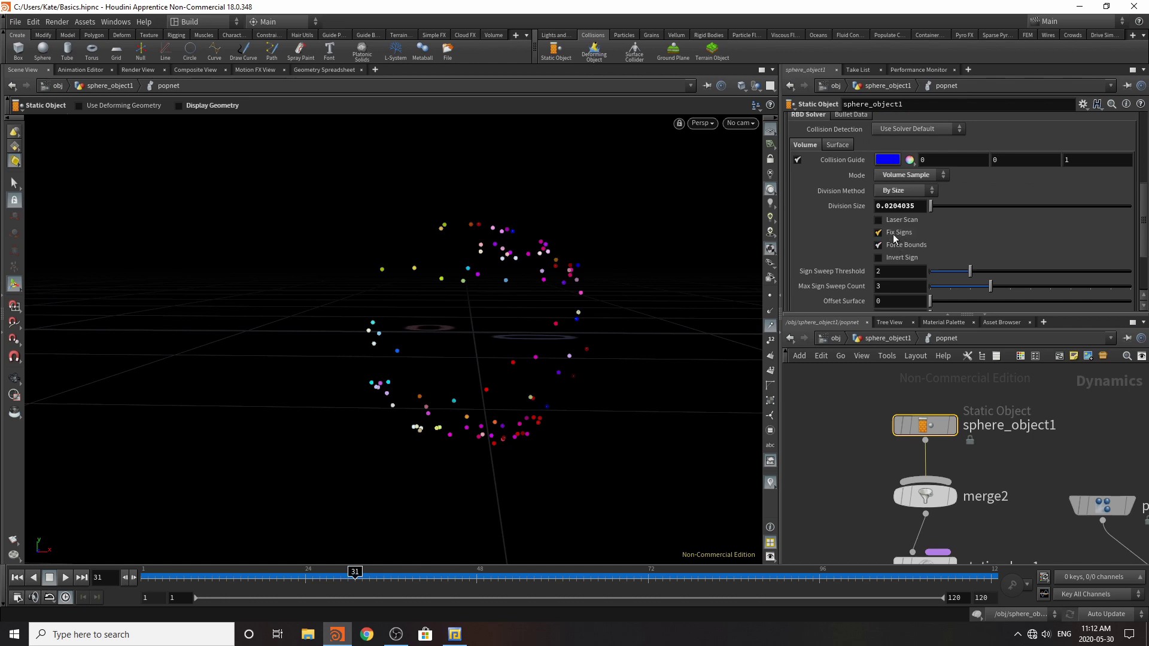
pyautogui.scroll(3, 895, 238)
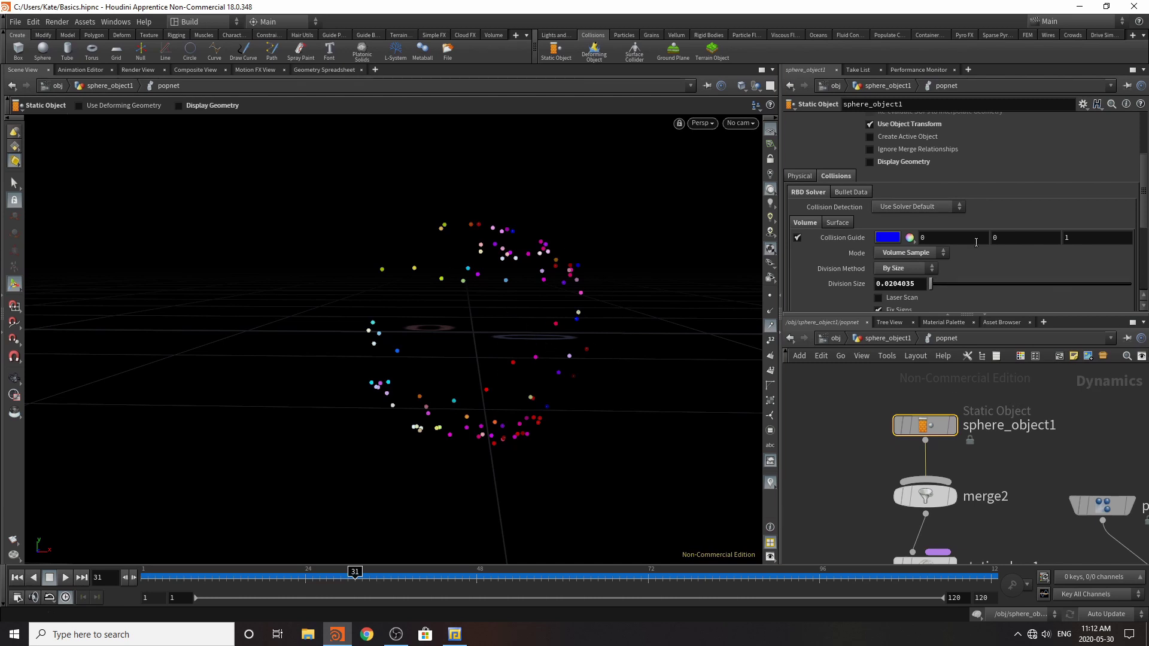
pyautogui.click(869, 162)
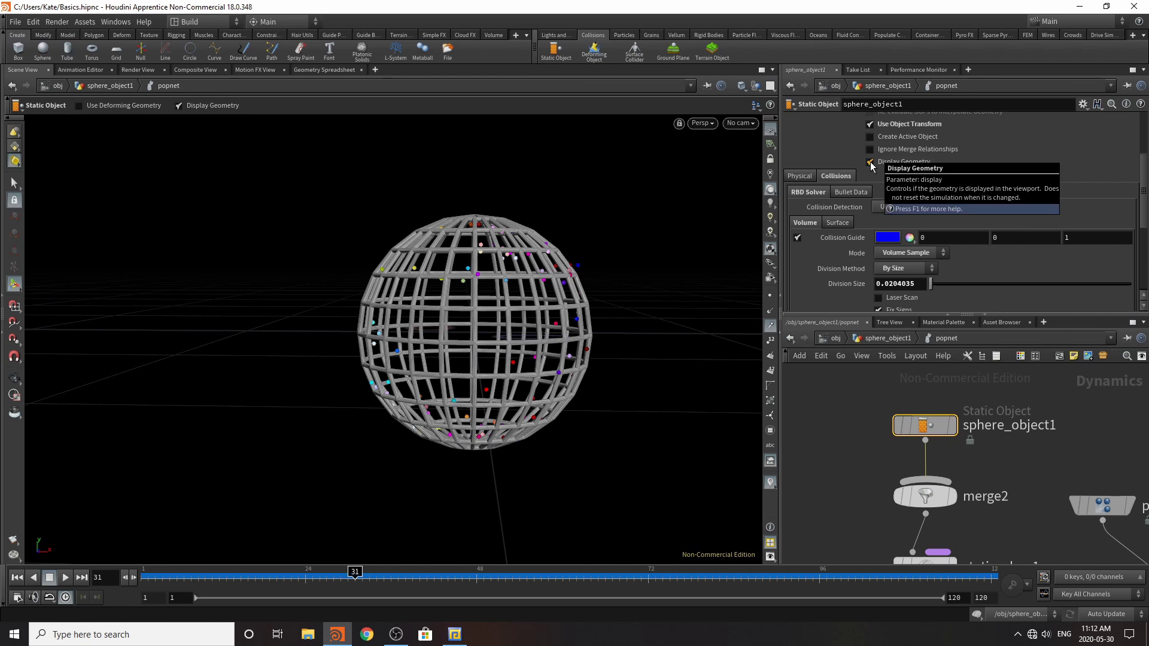
pyautogui.click(870, 162)
pyautogui.moveTo(931, 283); pyautogui.dragTo(958, 289)
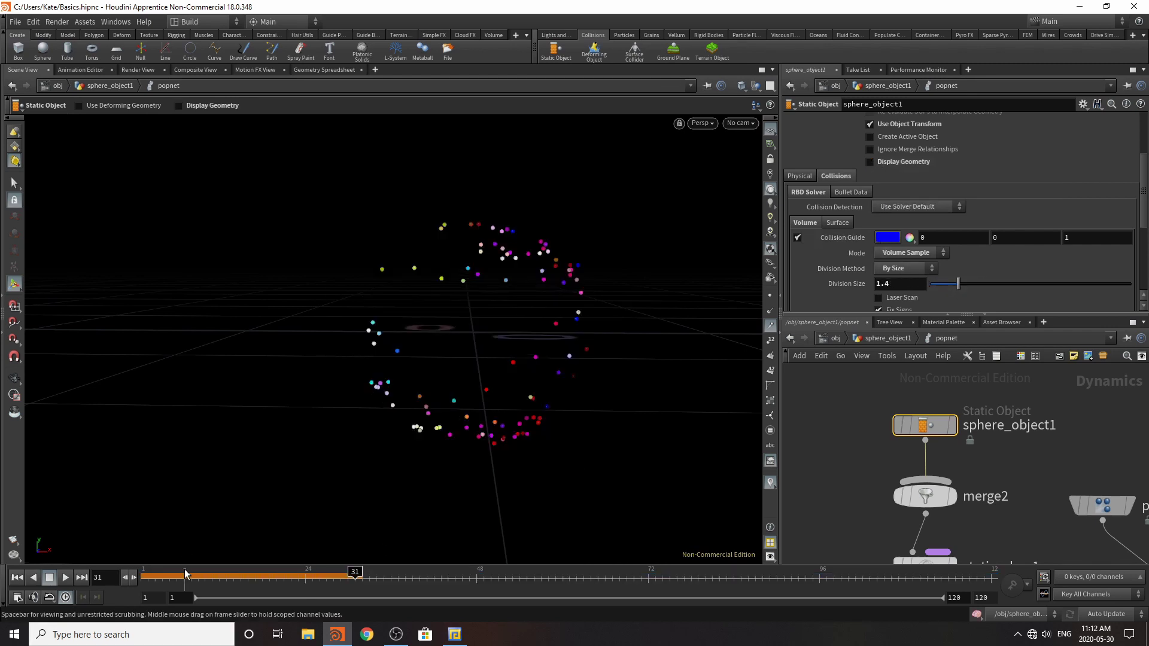
# - Return the timeline to frame 1 and set the static object's collision volume Division Size to 0.15
pyautogui.moveTo(174, 576); pyautogui.dragTo(106, 579)
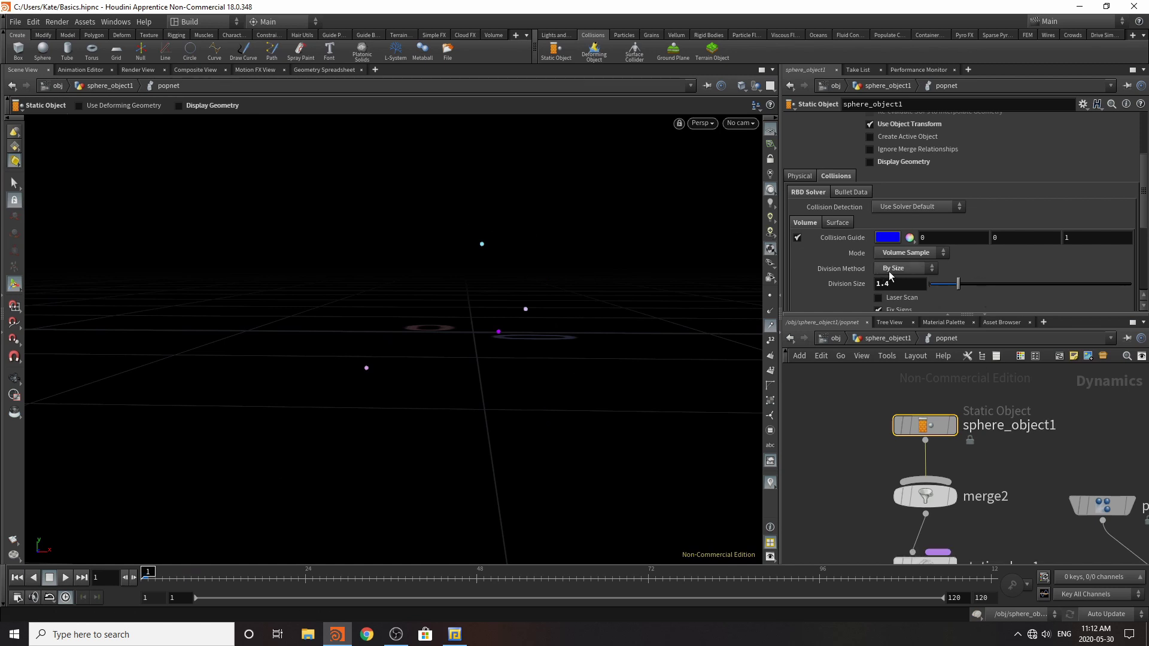
pyautogui.moveTo(959, 285); pyautogui.dragTo(934, 300)
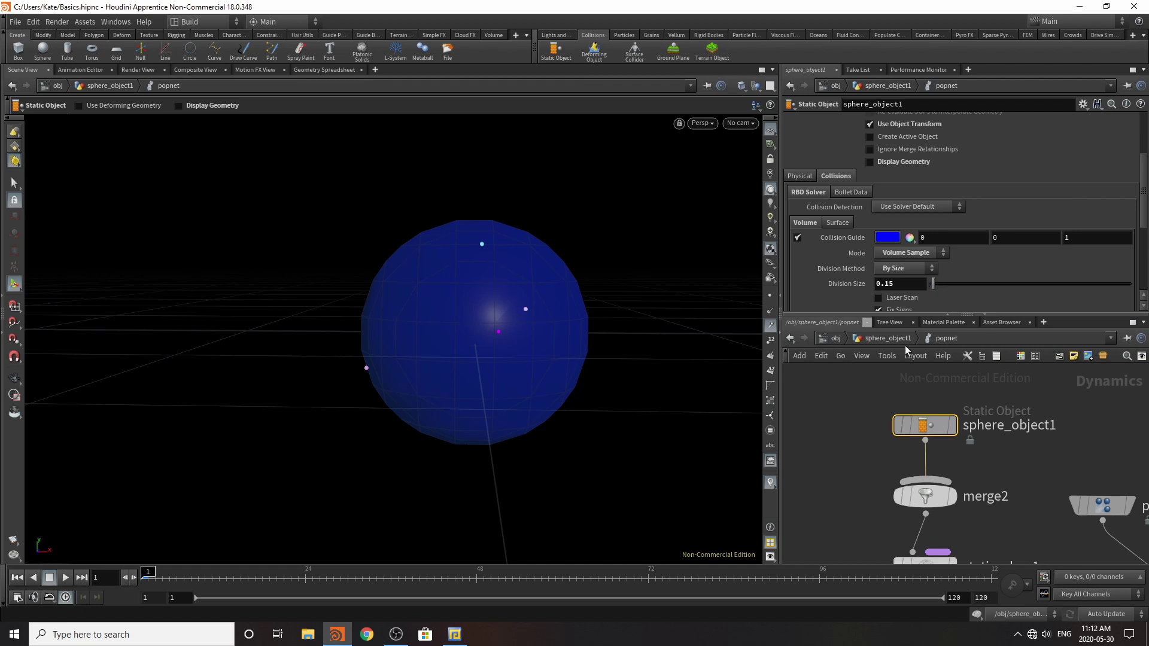
# - Try the Ray Intersect, Heightfield, Meta Balls and Implicit Box modes on the collision volume, and return the mode to Volume Sample
pyautogui.click(923, 253)
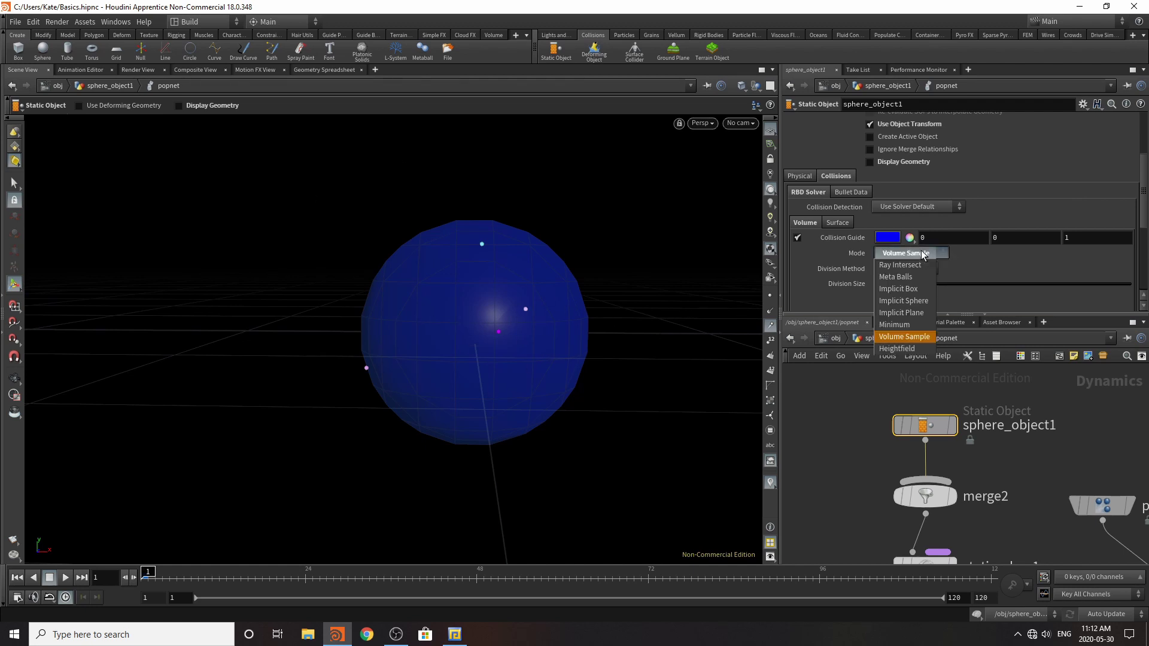
pyautogui.click(914, 265)
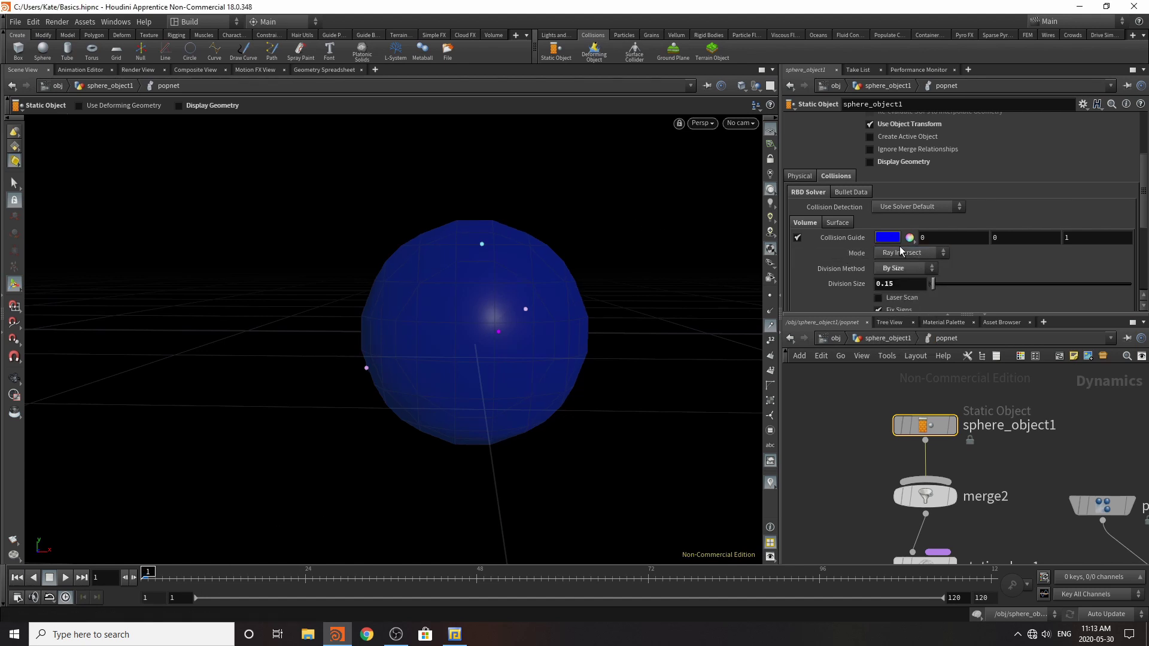
pyautogui.click(900, 253)
pyautogui.click(903, 349)
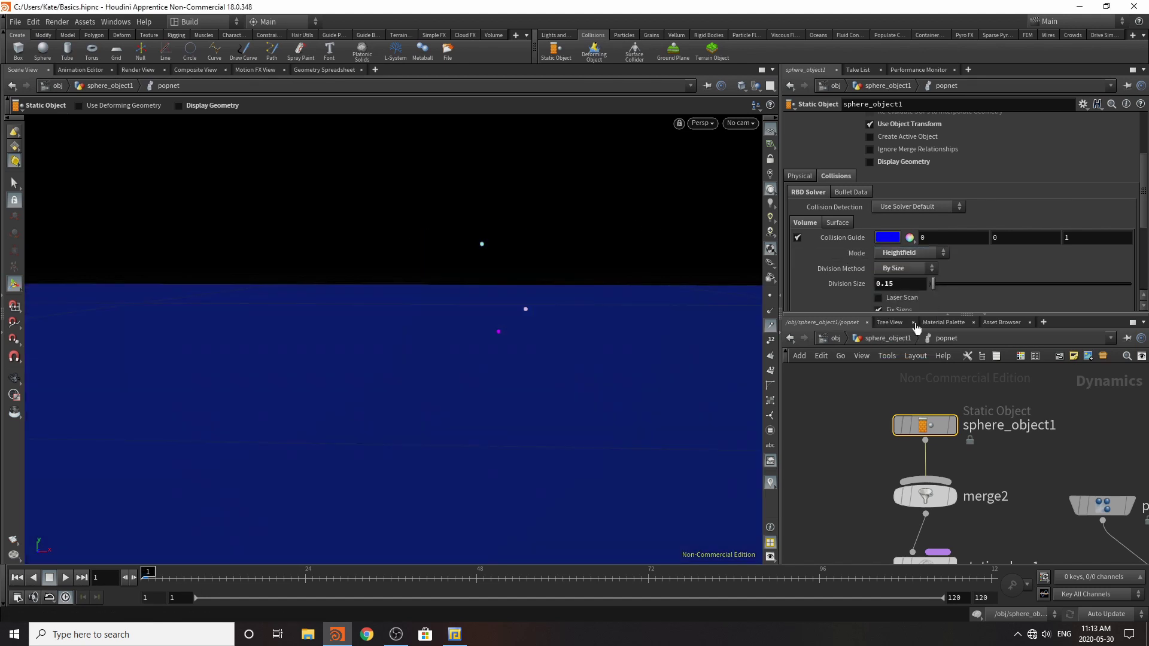
pyautogui.click(907, 254)
pyautogui.click(896, 277)
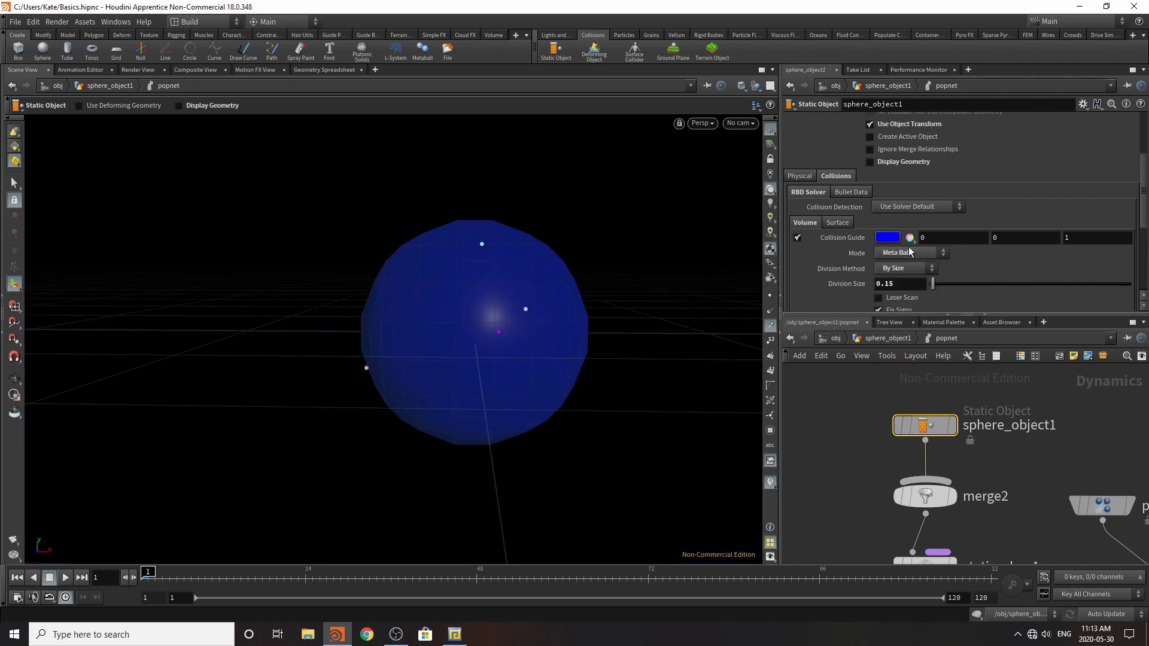
pyautogui.click(906, 255)
pyautogui.click(904, 292)
pyautogui.click(914, 264)
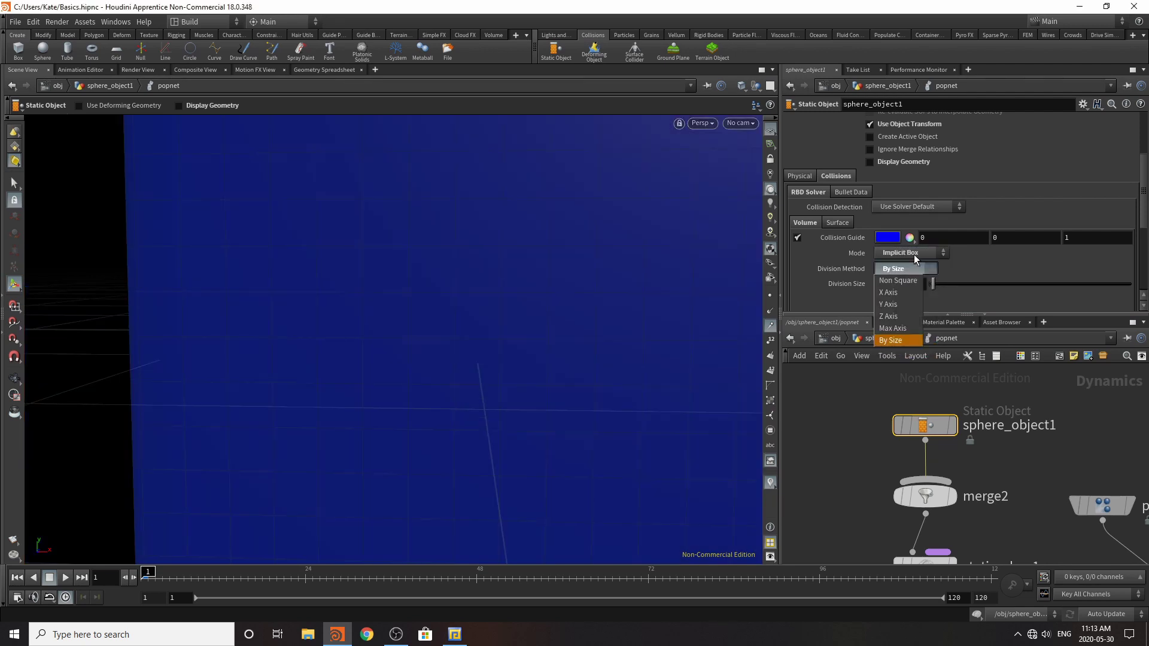
pyautogui.click(914, 256)
pyautogui.click(915, 257)
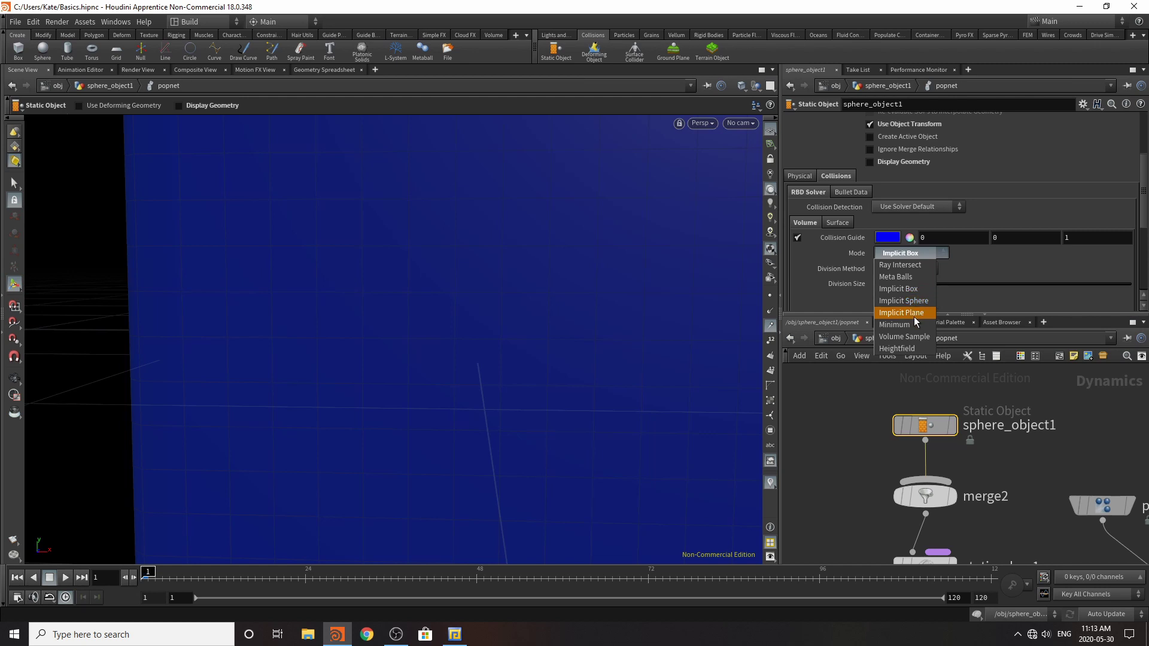
pyautogui.click(914, 337)
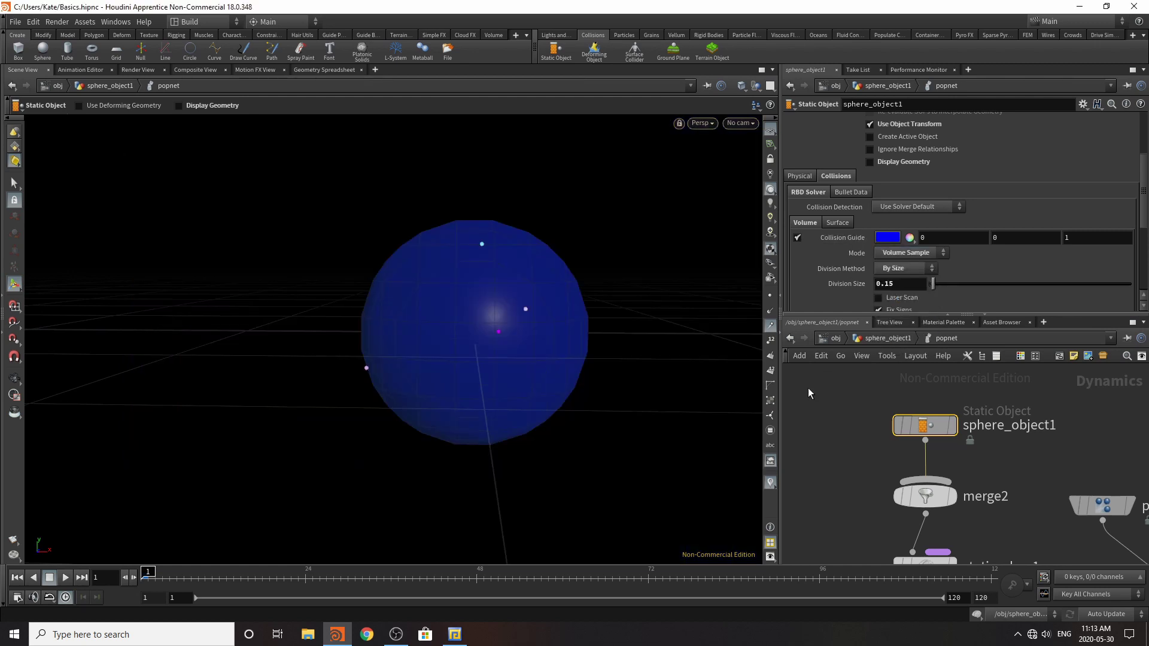
# - Display collisionsource1 in the sphere_object1 network and bypass both it and the filecache node
pyautogui.click(888, 339)
pyautogui.scroll(4, 994, 467)
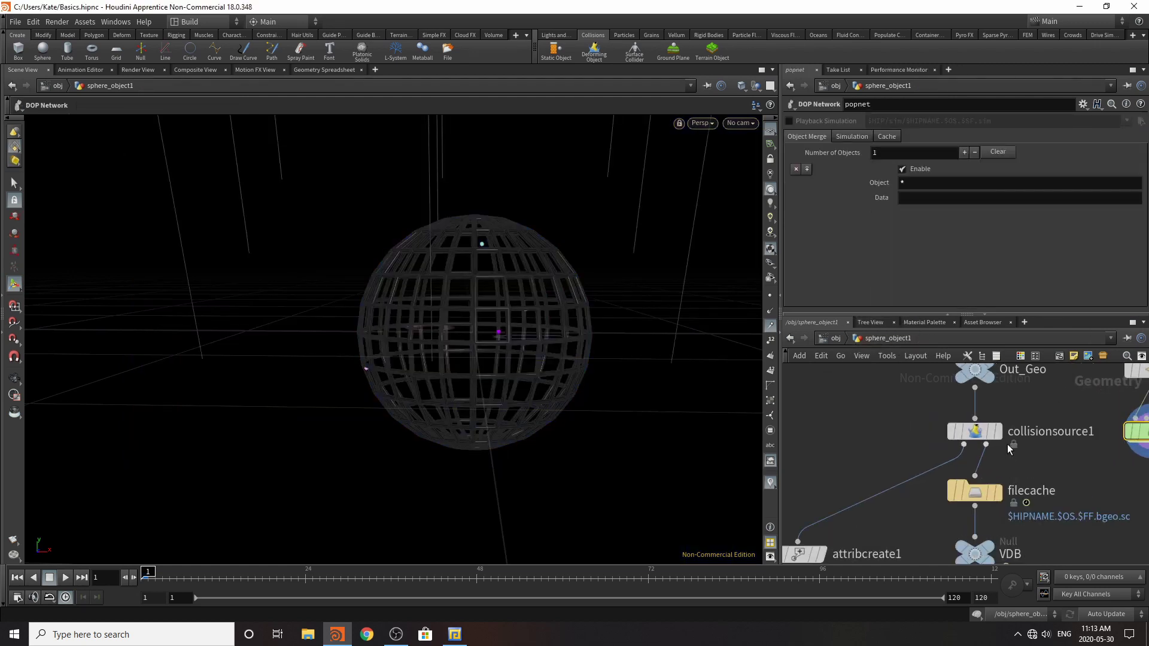
pyautogui.click(999, 433)
pyautogui.click(975, 431)
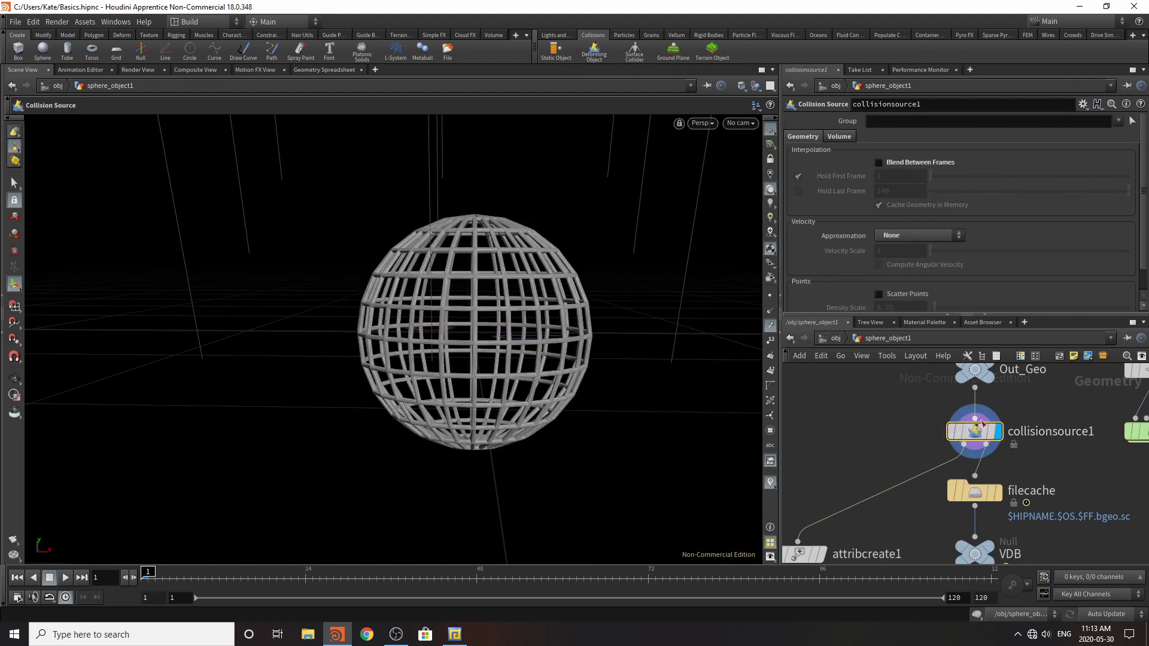
pyautogui.click(950, 432)
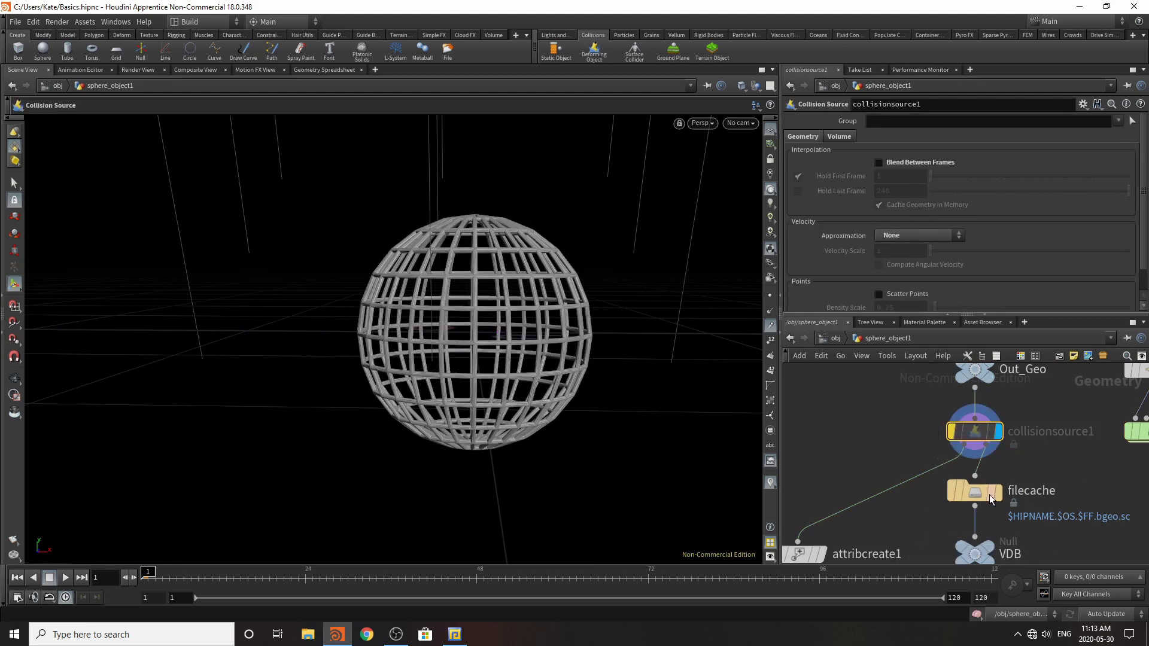
pyautogui.click(951, 493)
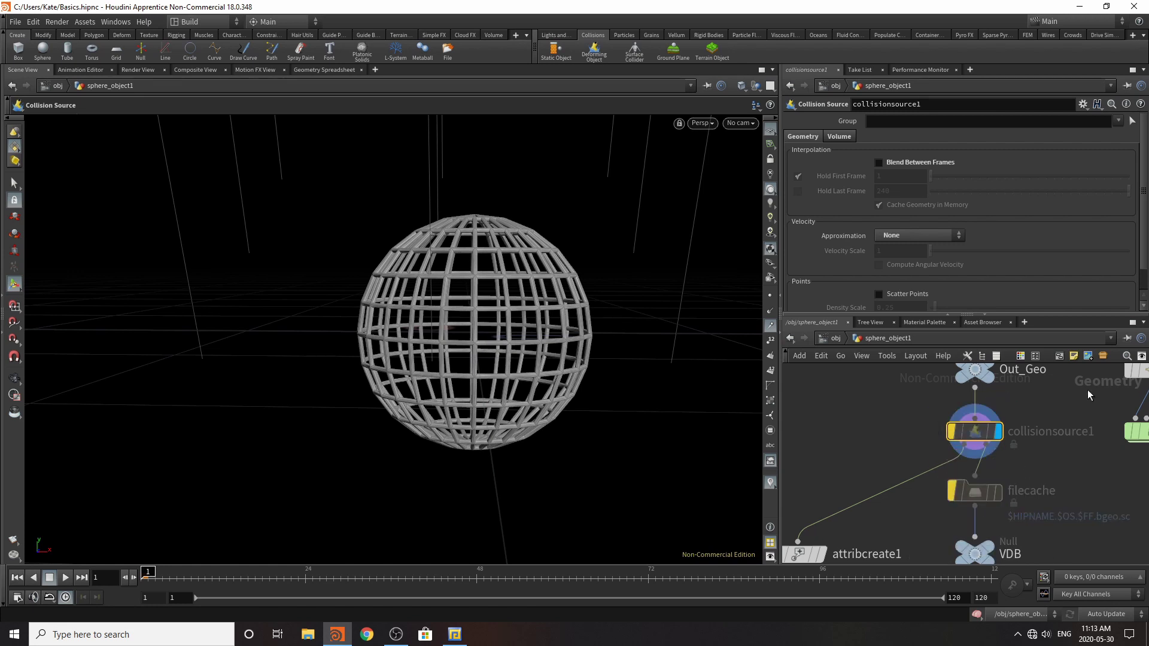
# - Set the static object's Division Size to 0.18 inside popnet, and re-enable the bypassed collisionsource1 and filecache nodes in sphere_object1
pyautogui.doubleClick(1143, 432)
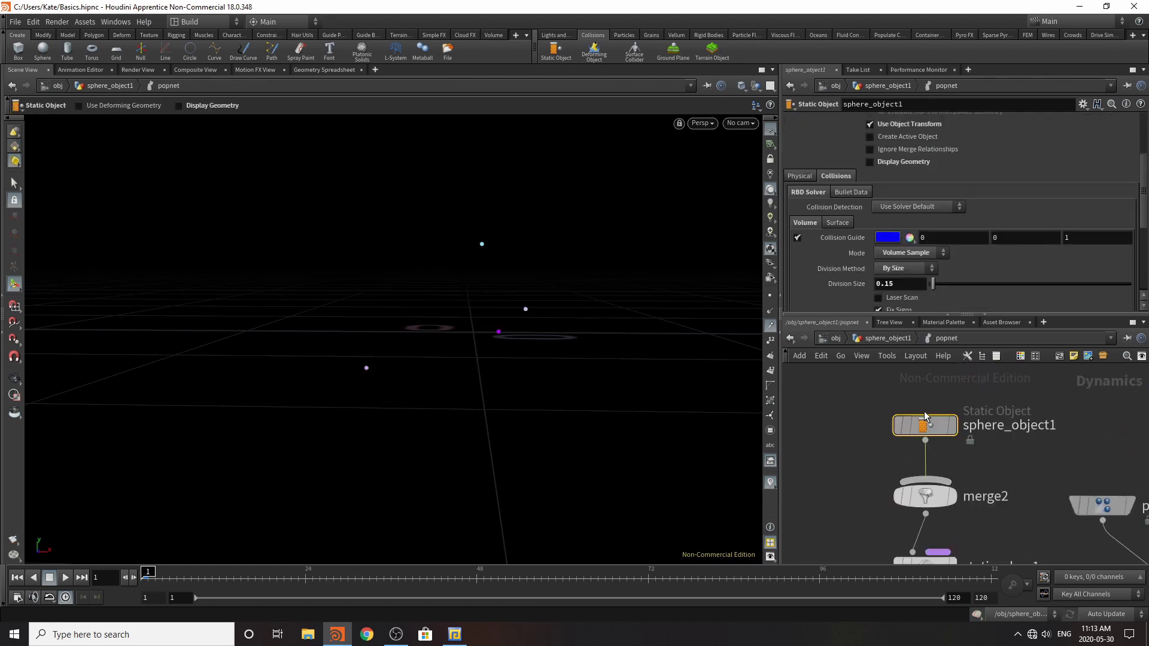
pyautogui.moveTo(932, 287); pyautogui.dragTo(937, 292)
pyautogui.click(887, 339)
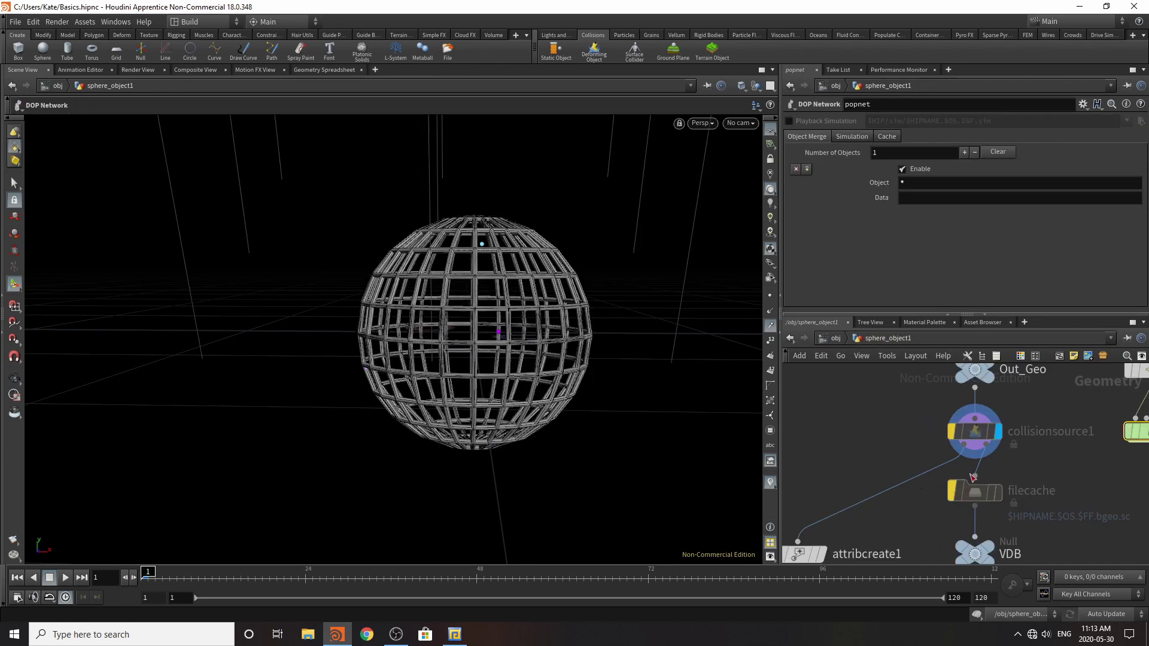
pyautogui.click(951, 491)
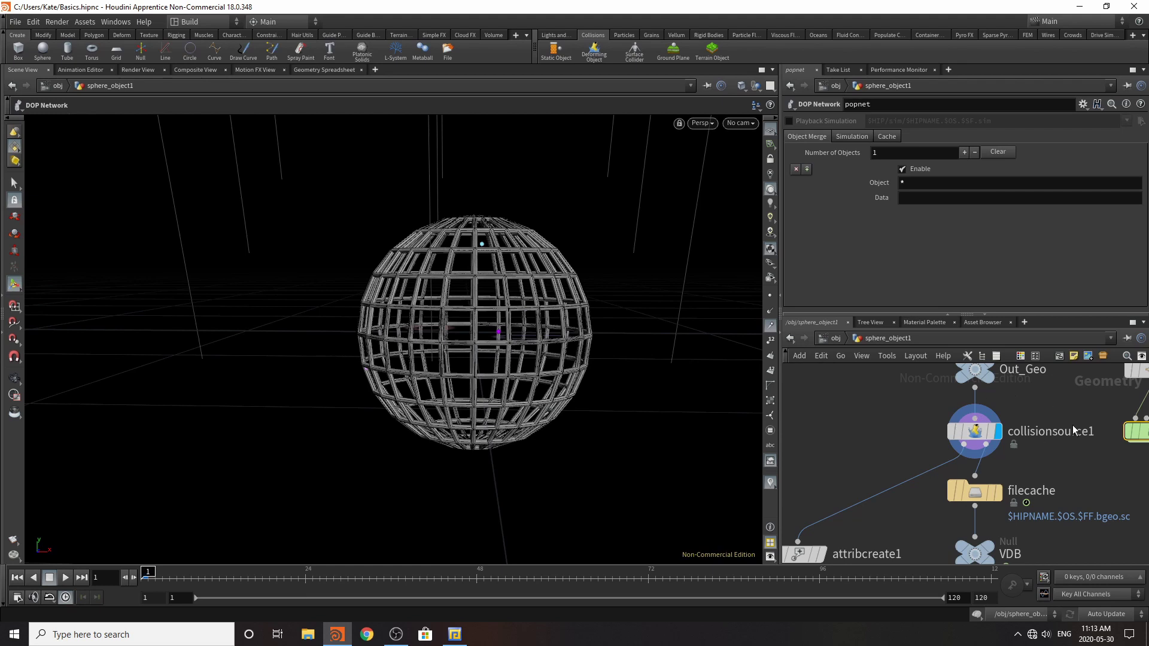
# - Delete the channels on collisionsource1's volume Voxel Size and set the value to 0.04
pyautogui.click(976, 433)
pyautogui.scroll(-2, 863, 244)
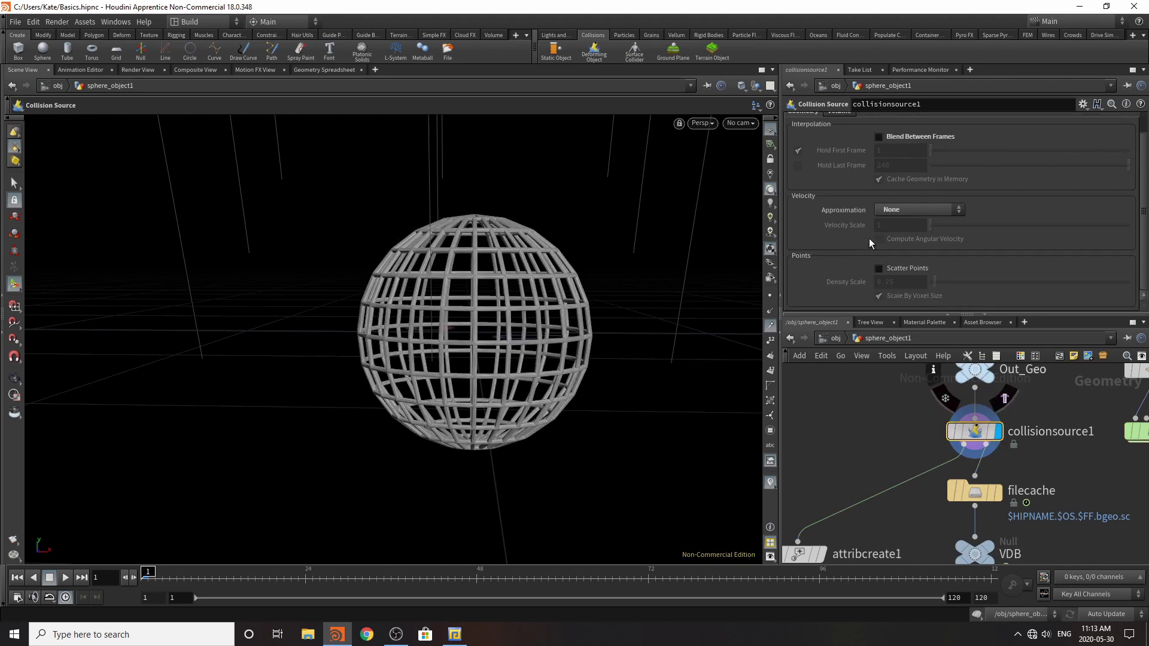
pyautogui.scroll(2, 869, 238)
pyautogui.click(838, 137)
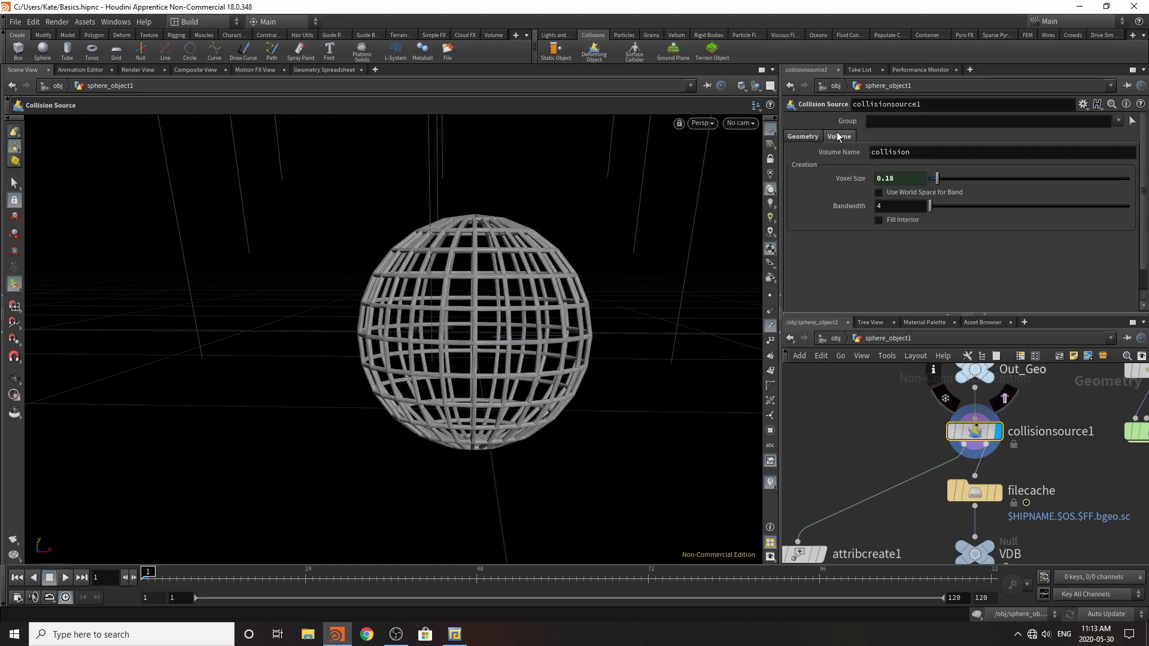
pyautogui.rightClick(910, 181)
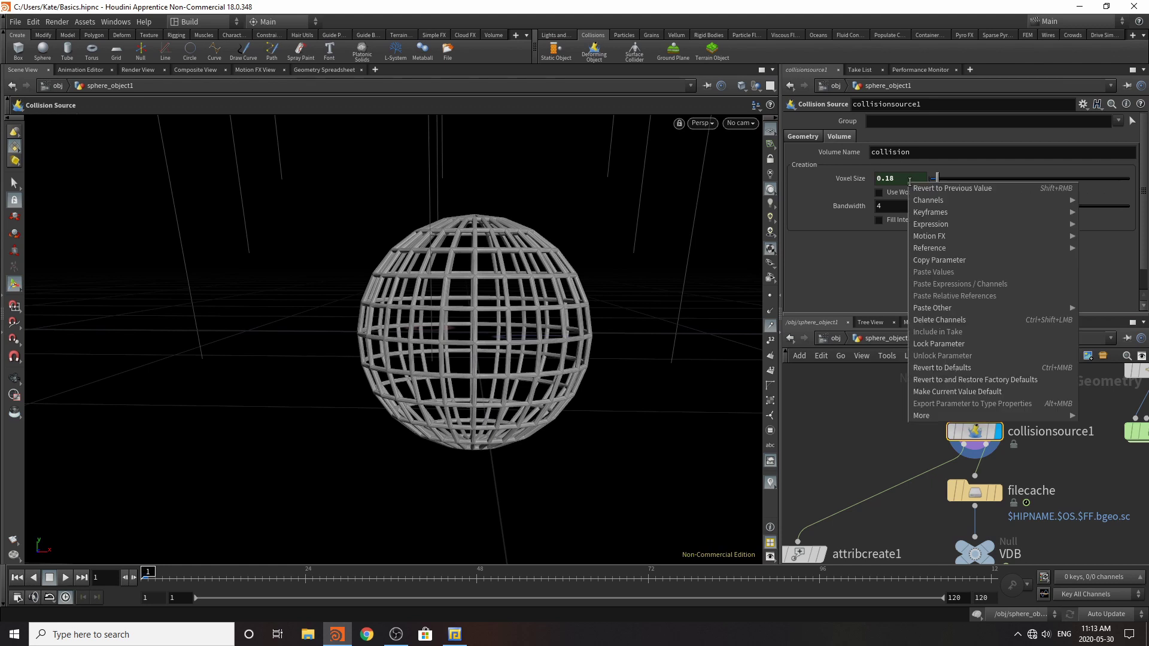
pyautogui.click(970, 319)
pyautogui.click(902, 177)
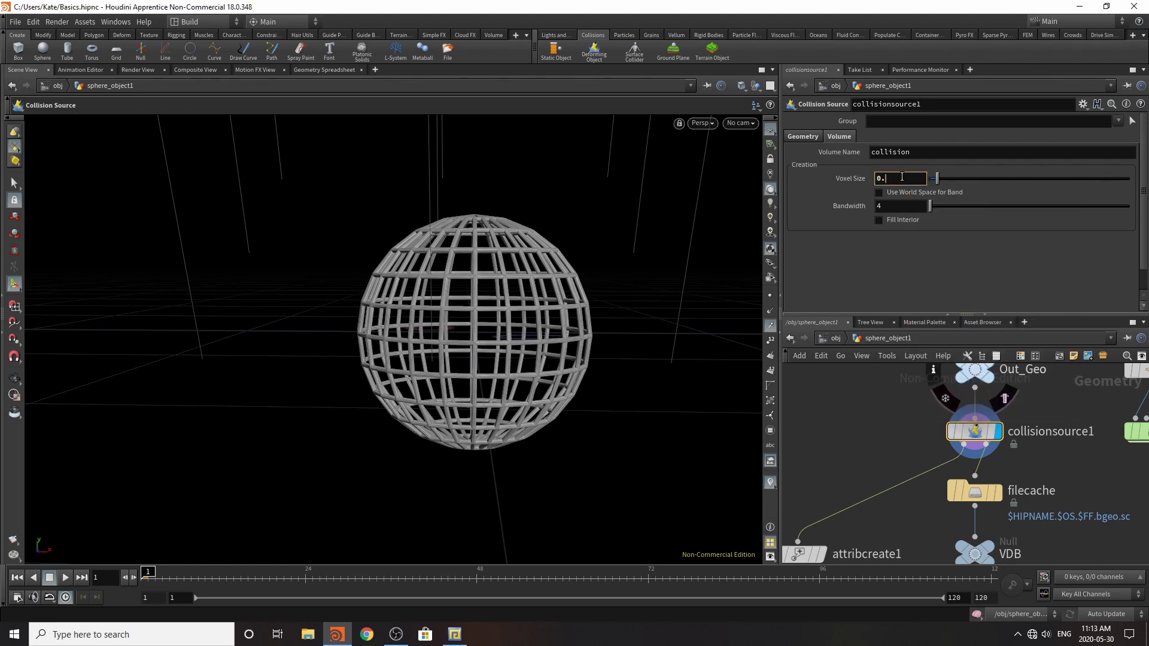
pyautogui.press('Return')
# - Go inside popnet and set the static object's collision volume Division Size to 0.24
pyautogui.scroll(-3, 920, 452)
pyautogui.scroll(3, 1080, 448)
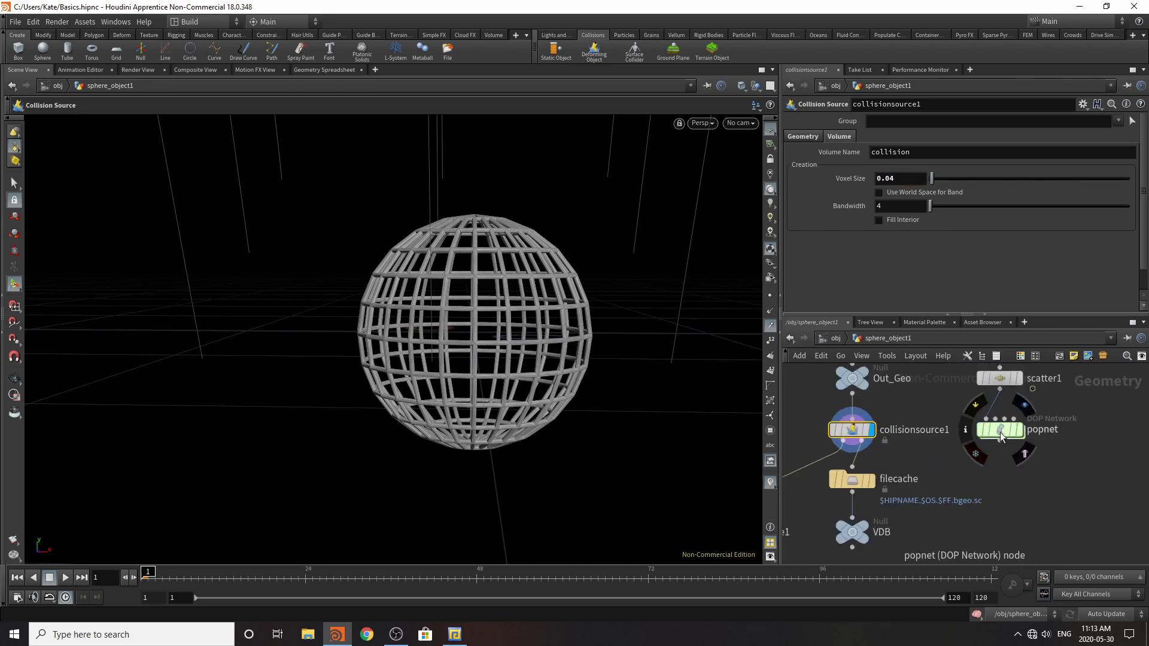
pyautogui.doubleClick(1003, 437)
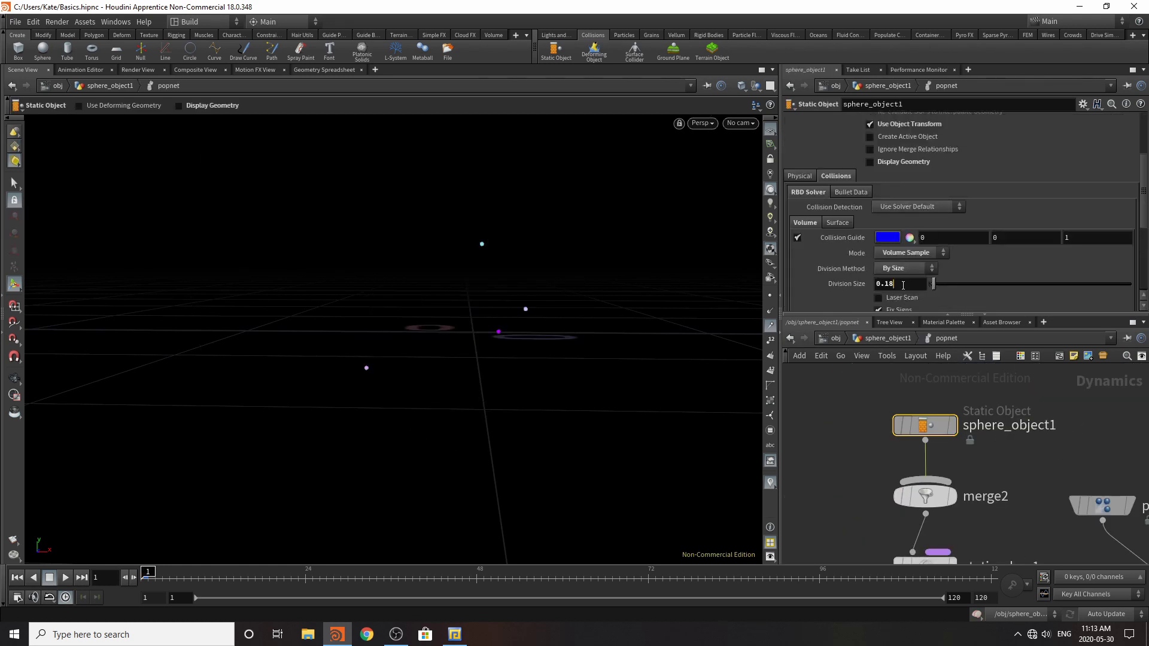
pyautogui.click(903, 286)
pyautogui.write('1')
pyautogui.press('Return')
pyautogui.moveTo(932, 284)
pyautogui.mouseDown()
pyautogui.moveTo(982, 290)
pyautogui.moveTo(932, 303)
pyautogui.moveTo(955, 283)
pyautogui.moveTo(926, 294)
pyautogui.moveTo(934, 288)
pyautogui.mouseUp()
# - Try Ray Intersect as the collision volume mode and switch it back to Volume Sample
pyautogui.click(910, 254)
pyautogui.click(906, 267)
pyautogui.click(910, 253)
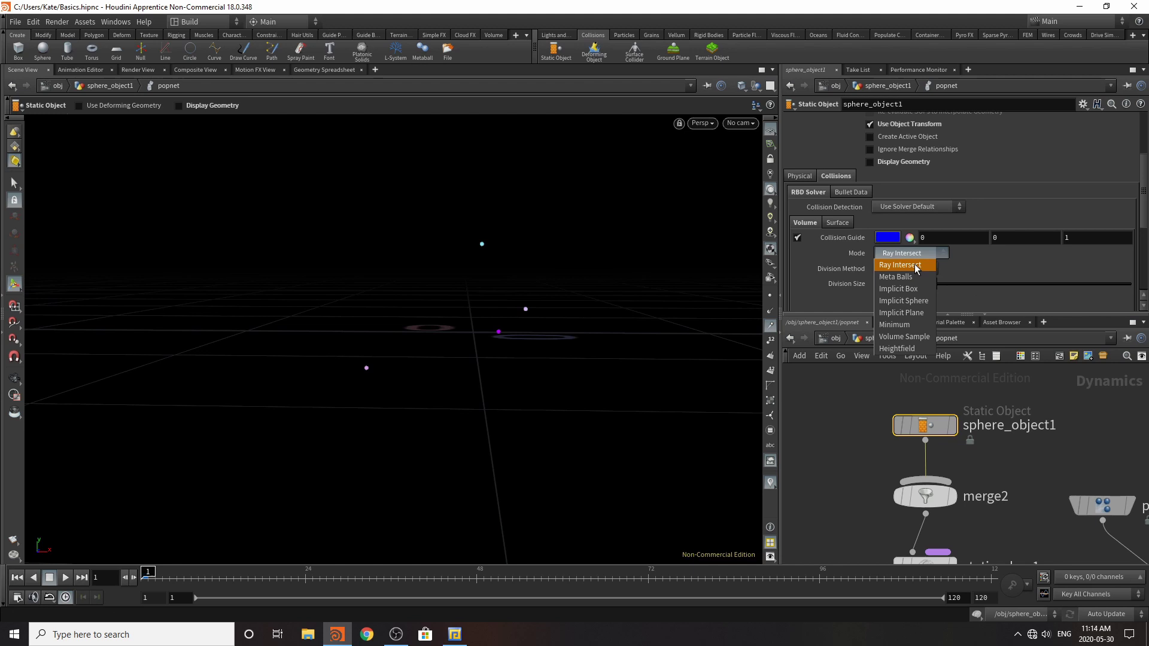
pyautogui.click(914, 334)
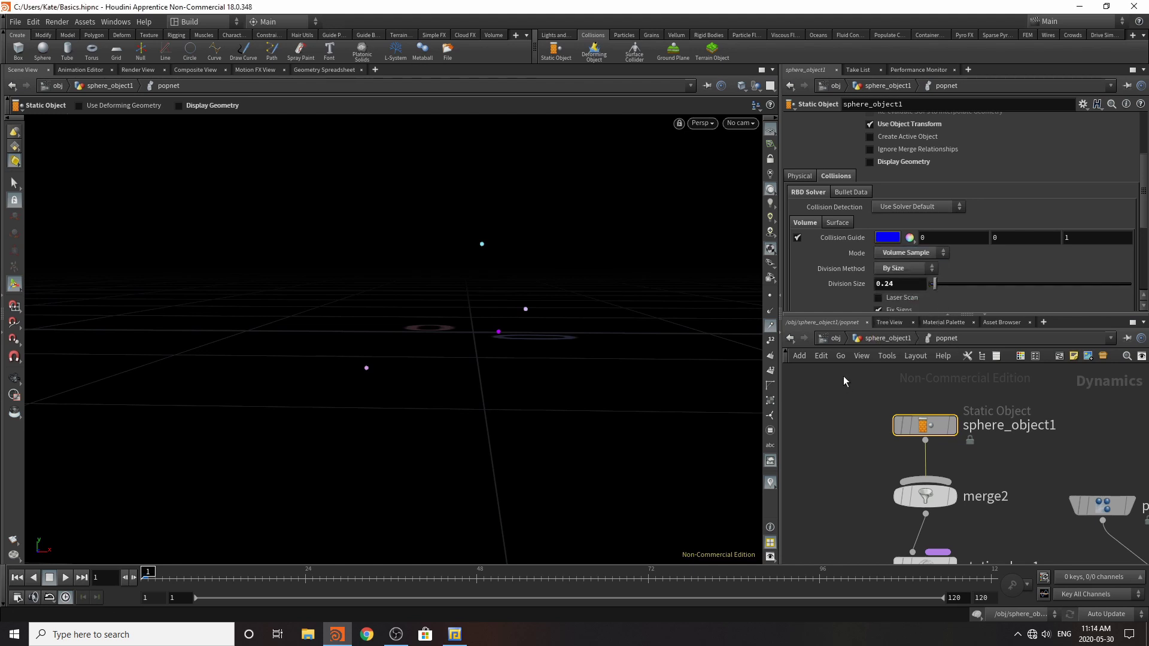
# - In the sphere_object1 network, move the four collision nodes aside as a group and display Out_Geo
pyautogui.click(880, 338)
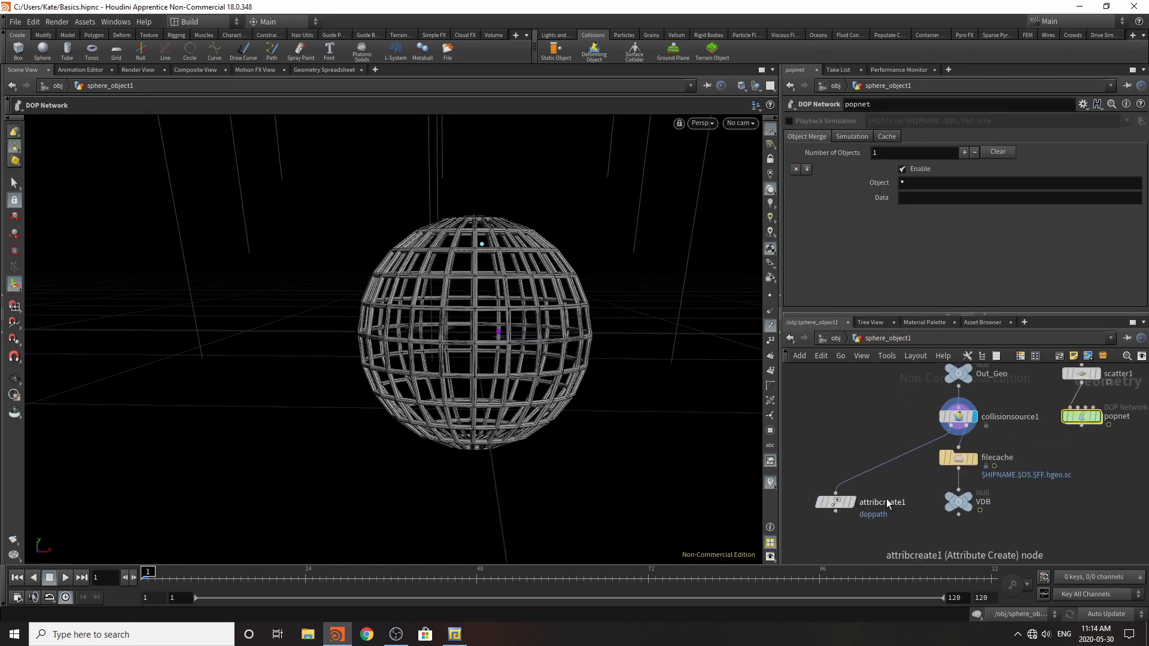
pyautogui.moveTo(831, 418); pyautogui.dragTo(980, 516)
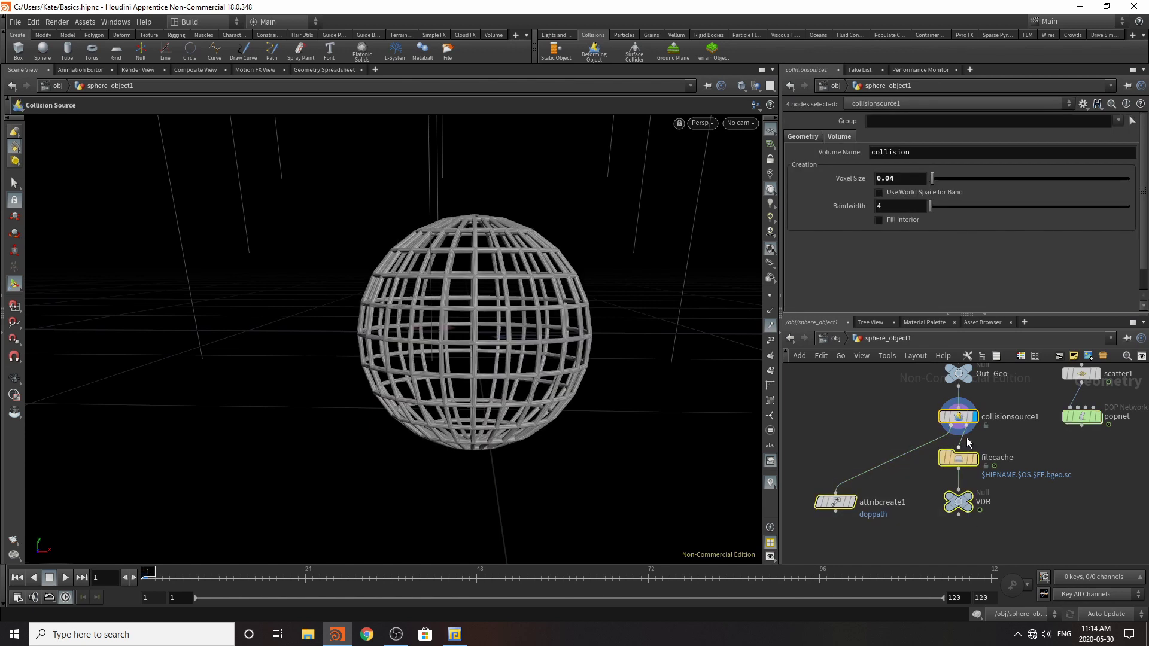
pyautogui.moveTo(957, 420); pyautogui.dragTo(813, 451)
pyautogui.click(958, 374)
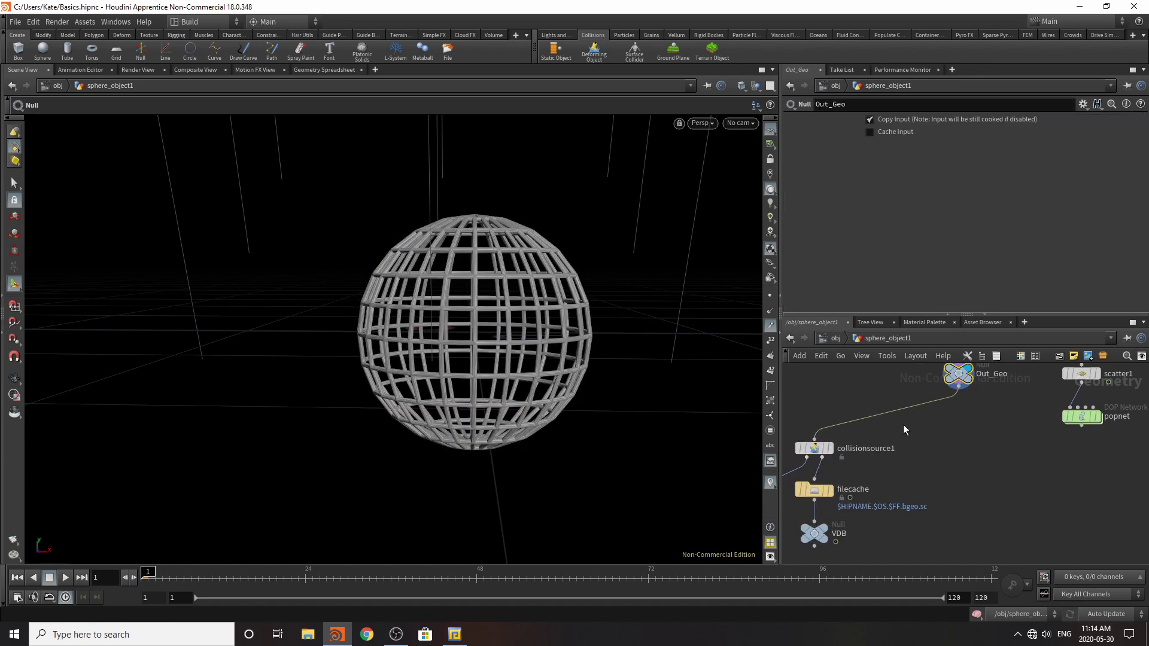
# - Lay out all nodes of the sphere_object1 network automatically and undo the layout
pyautogui.moveTo(929, 376); pyautogui.dragTo(944, 408, button='middle')
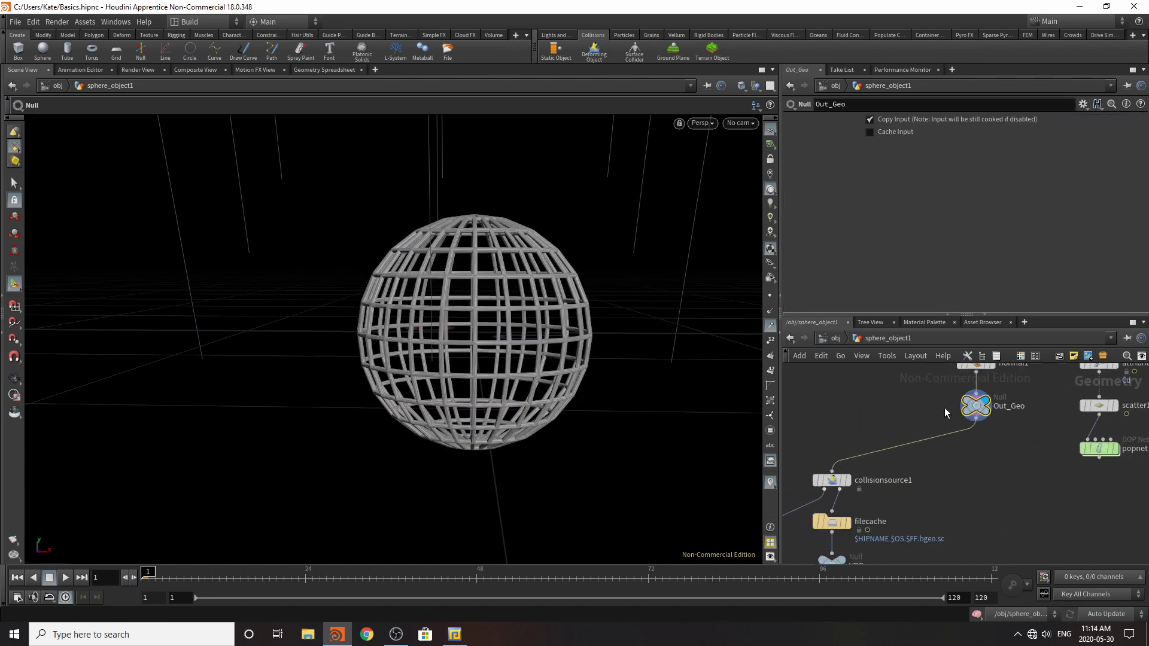
pyautogui.scroll(1, 941, 405)
pyautogui.press('l')
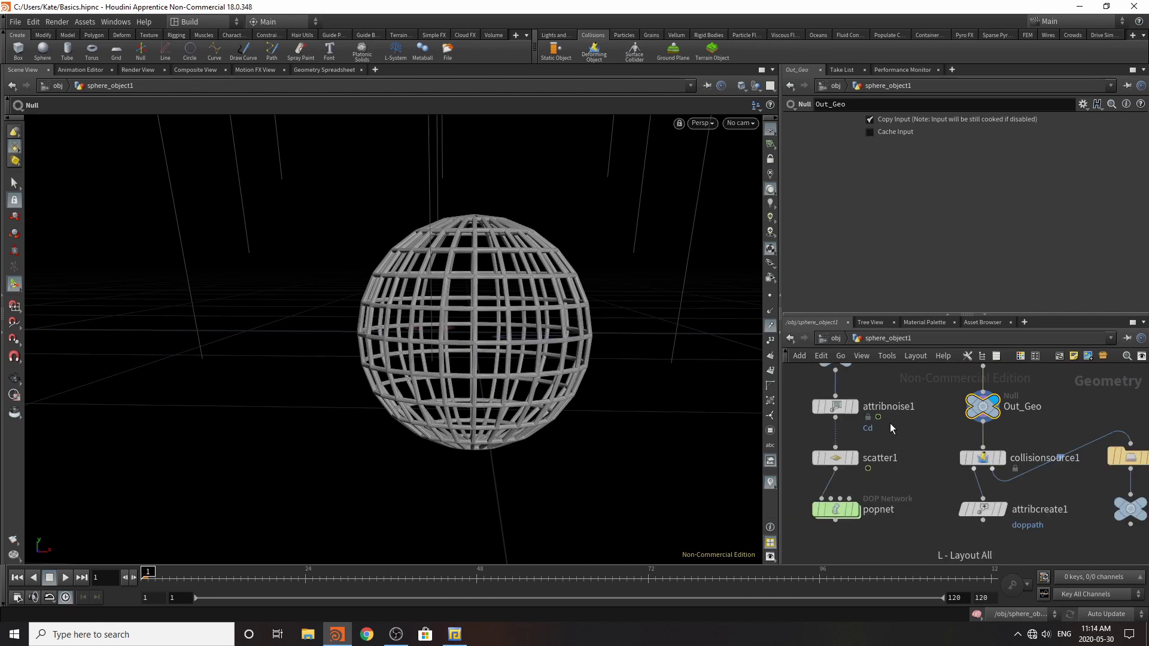
pyautogui.scroll(-3, 967, 480)
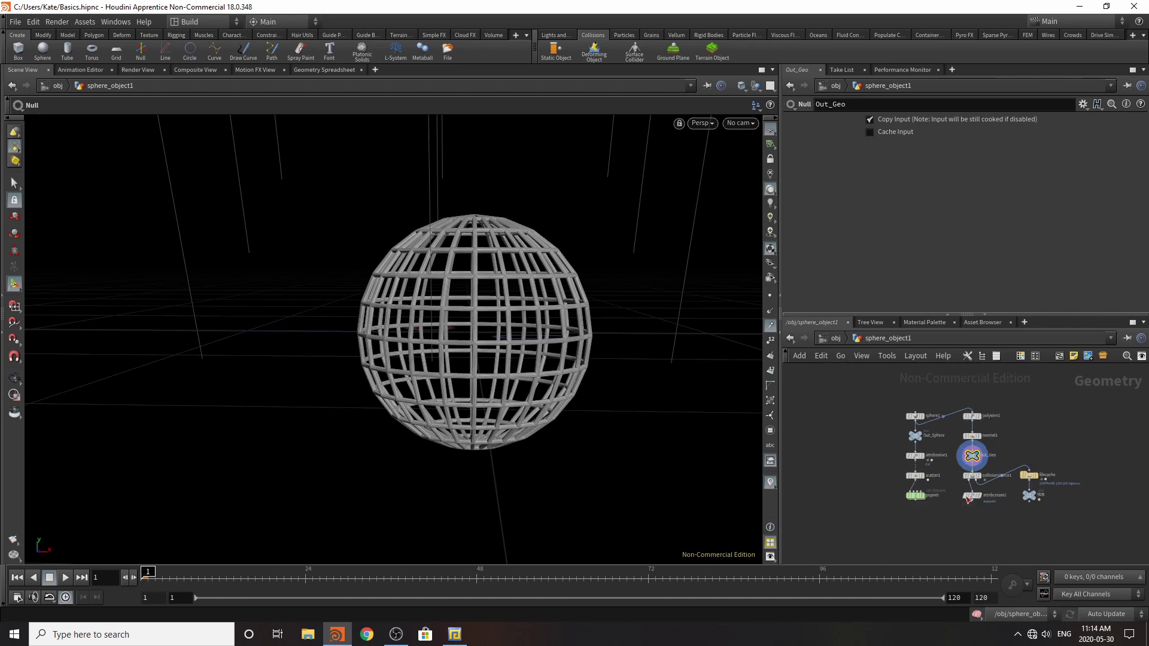
pyautogui.hotkey('ctrl', 'z')
# - Cut the wire between Out_Geo and collisionsource1
pyautogui.scroll(4, 935, 497)
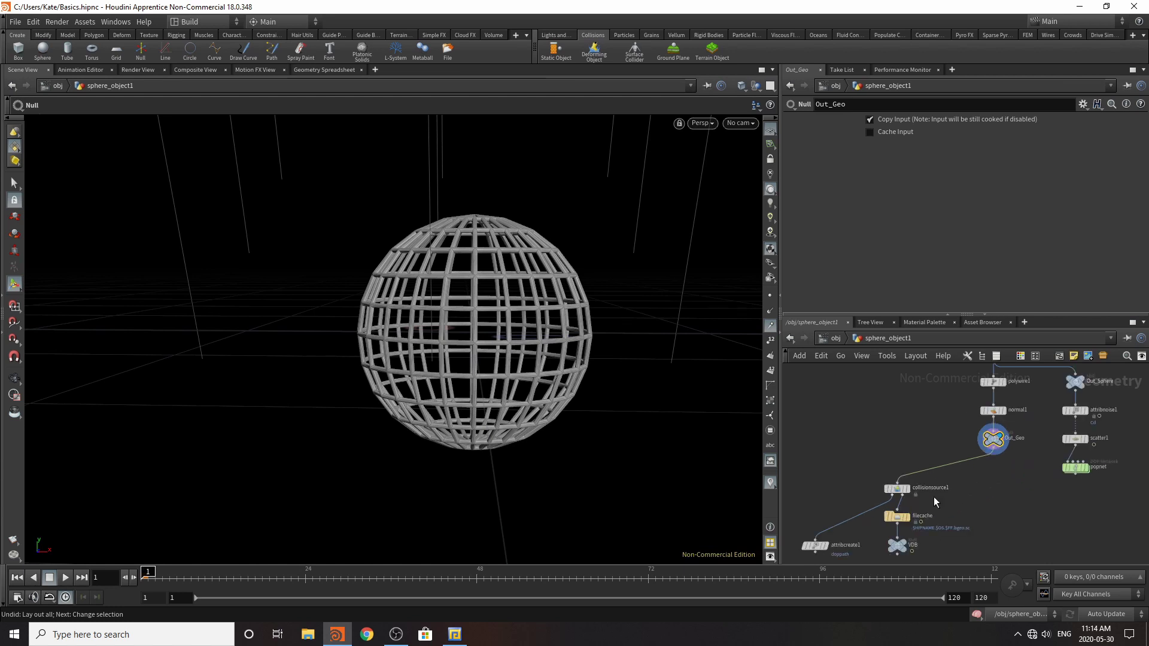
pyautogui.scroll(5, 1057, 418)
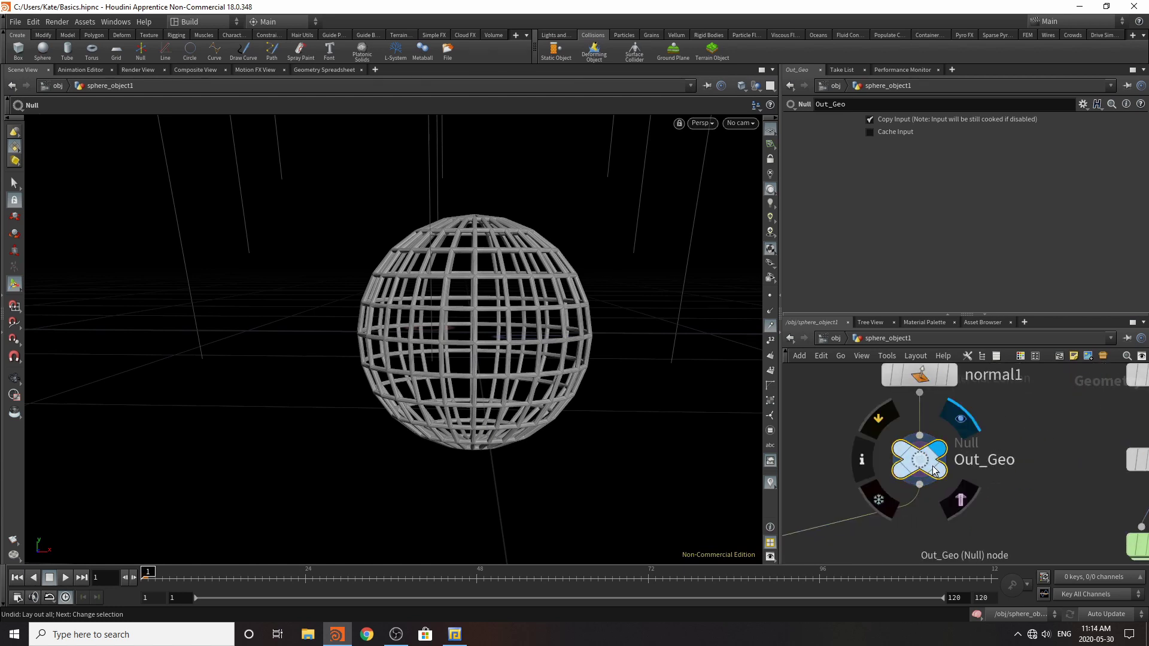
pyautogui.press('y')
pyautogui.moveTo(843, 456); pyautogui.dragTo(933, 545)
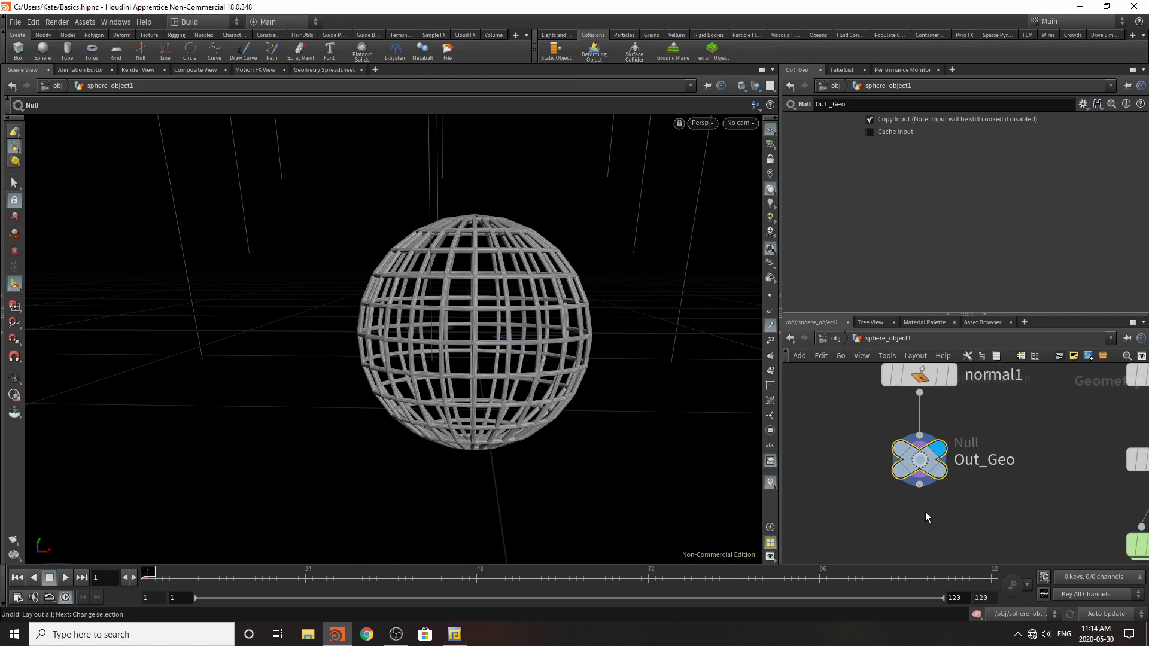
# - Detach the VDB null from filecache, place it below Out_Geo and connect Out_Geo's output to it
pyautogui.scroll(-3, 872, 427)
pyautogui.scroll(-3, 948, 456)
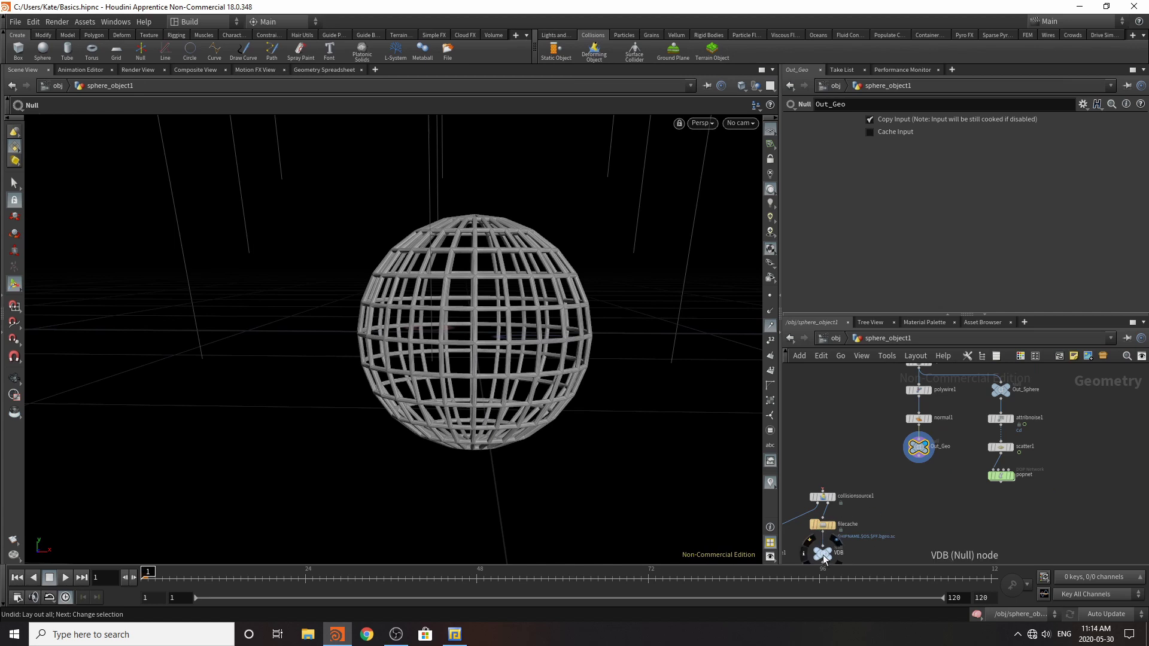
pyautogui.moveTo(823, 554); pyautogui.dragTo(929, 527)
pyautogui.moveTo(921, 459); pyautogui.dragTo(921, 536)
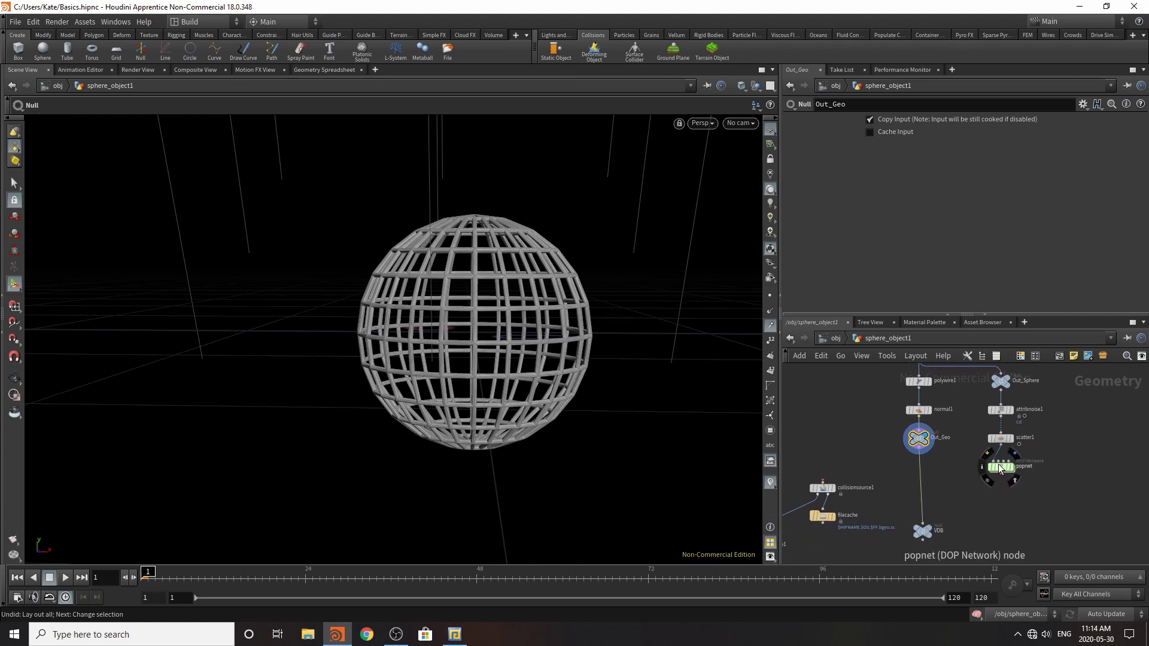
# - Inspect the SOP Path of the sphere_object1 static object inside popnet and return to the sphere_object1 network
pyautogui.doubleClick(1000, 470)
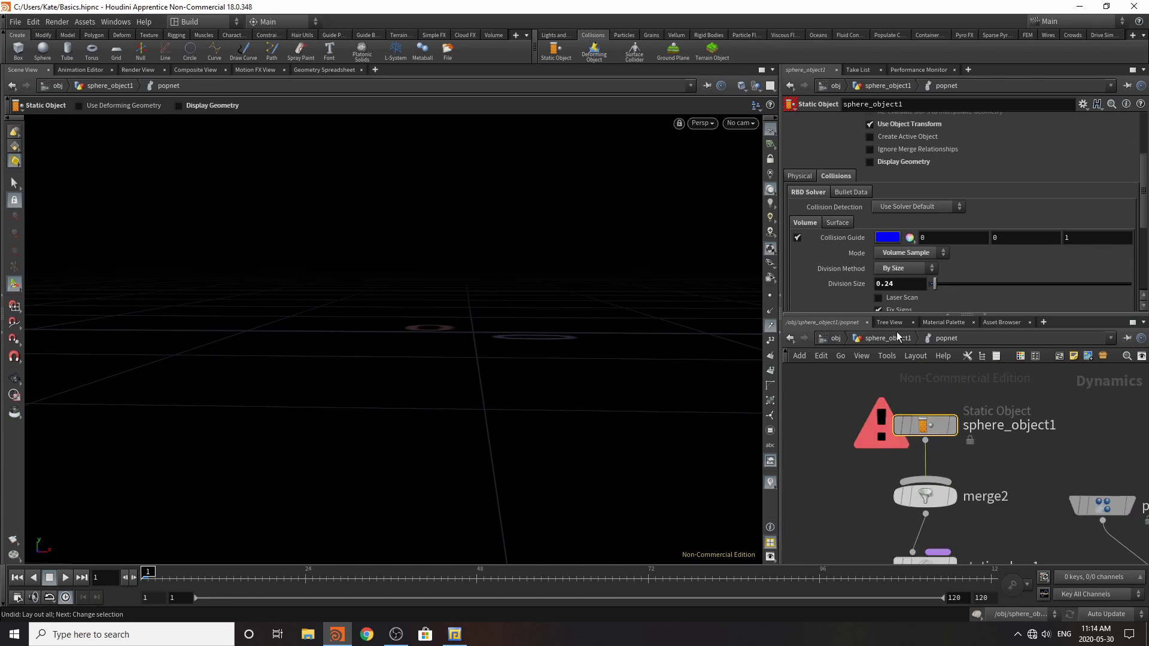
pyautogui.scroll(3, 892, 205)
pyautogui.scroll(1, 892, 205)
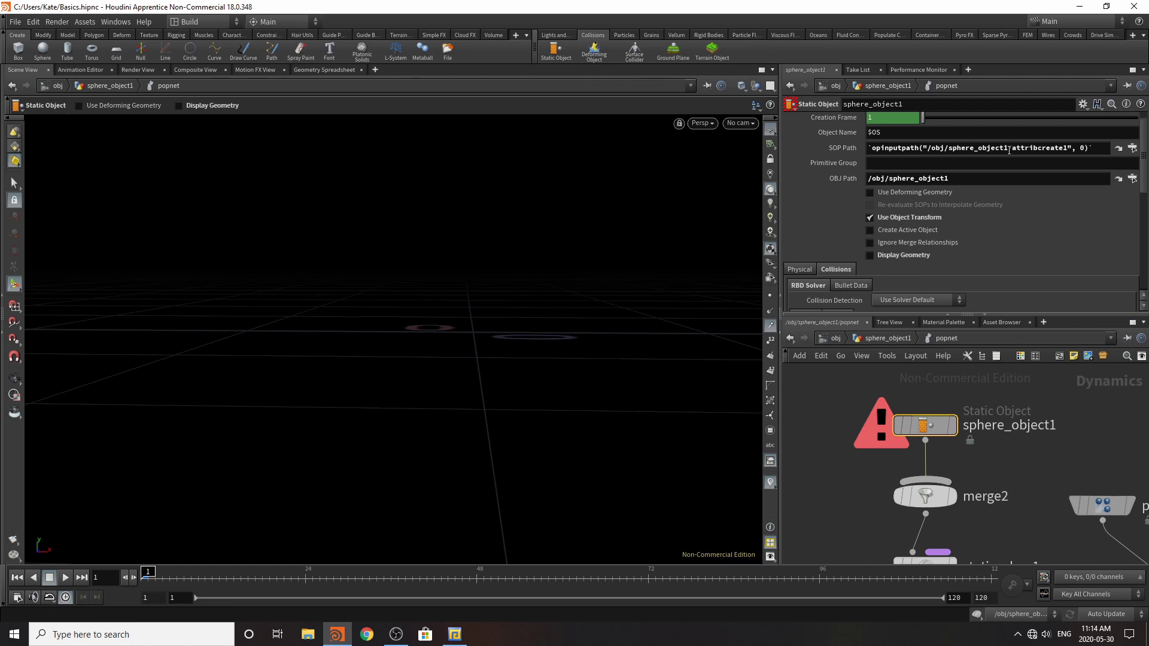
pyautogui.click(880, 344)
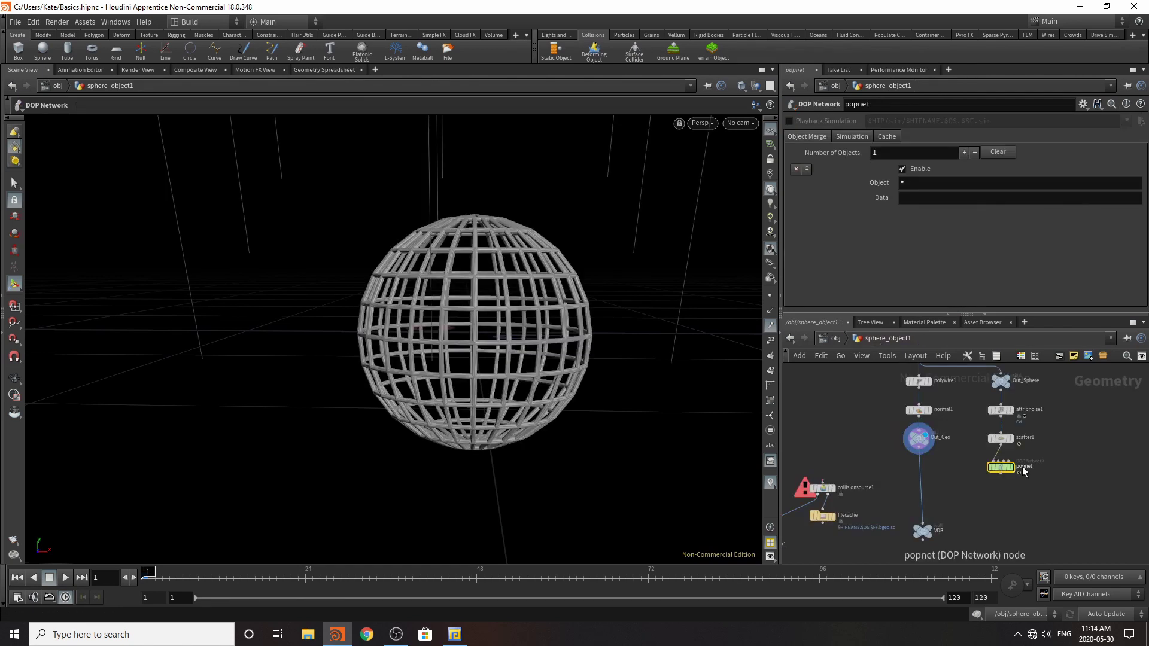
# - Wire Out_Geo directly to attribcreate1, place attribcreate1 just below it and delete the collisionsource1 and filecache nodes
pyautogui.moveTo(847, 428); pyautogui.dragTo(934, 533)
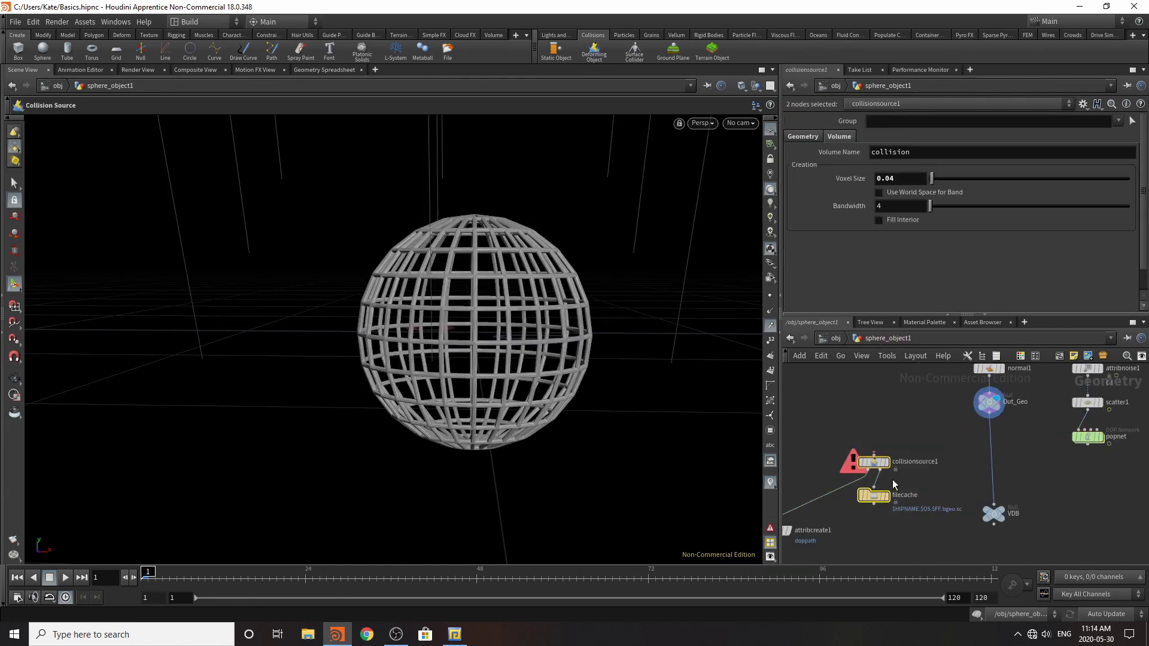
pyautogui.moveTo(882, 464); pyautogui.dragTo(920, 491)
pyautogui.moveTo(989, 413); pyautogui.dragTo(829, 497)
pyautogui.scroll(-3, 872, 470)
pyautogui.moveTo(827, 499); pyautogui.dragTo(894, 456)
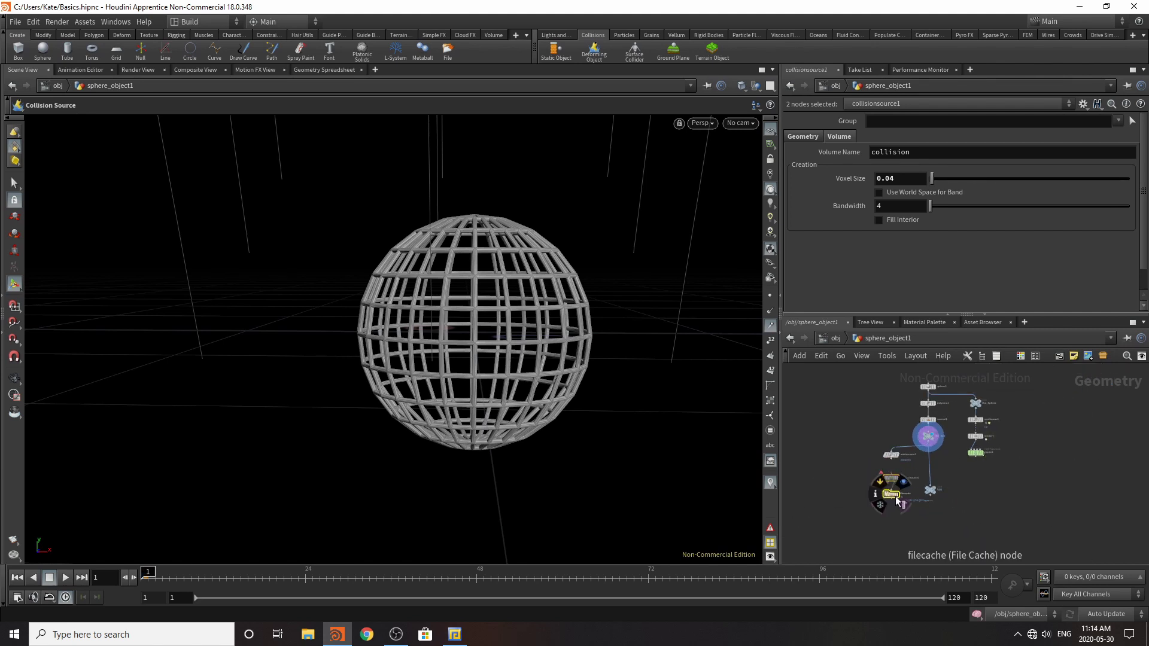
pyautogui.press('Delete')
# - Insert a VDB from Polygons node between Out_Geo and VDB and connect its output to attribcreate1
pyautogui.scroll(3, 958, 470)
pyautogui.scroll(1, 891, 457)
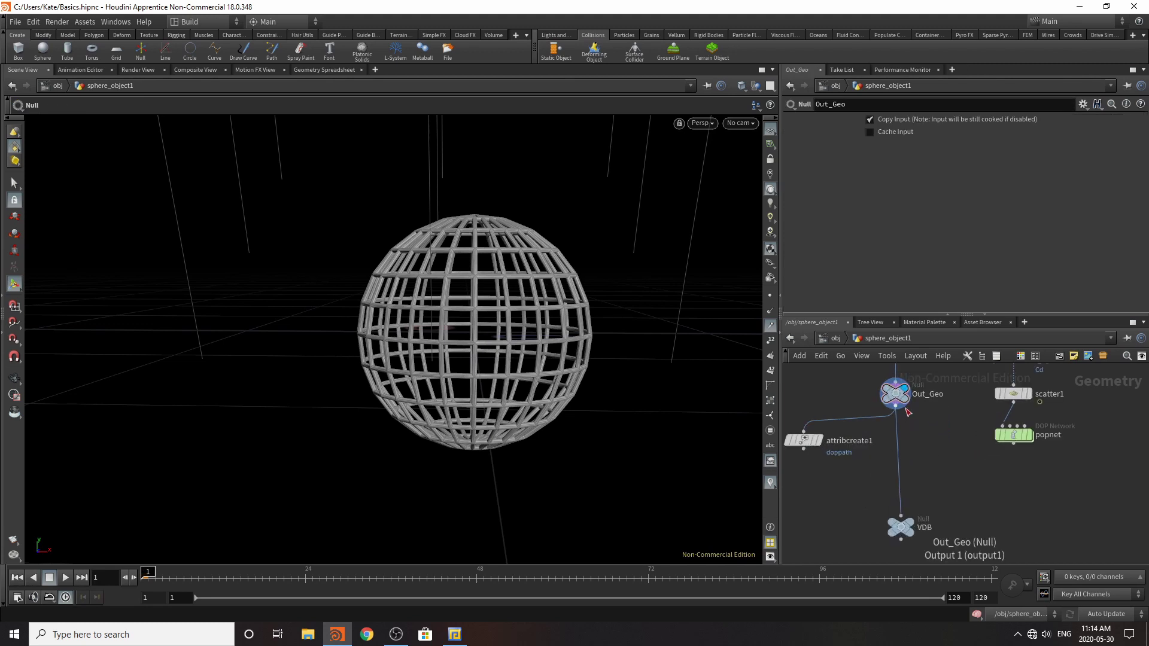
pyautogui.press('Tab')
pyautogui.write('vdb frpo')
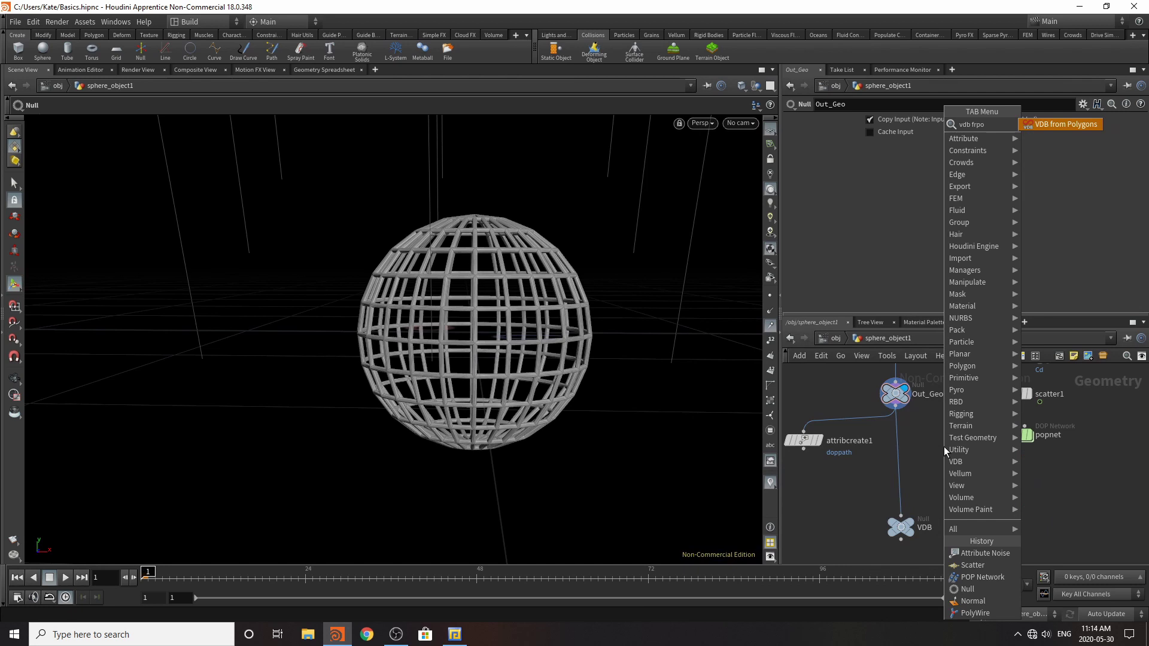
pyautogui.press('BackSpace')
pyautogui.click(1077, 137)
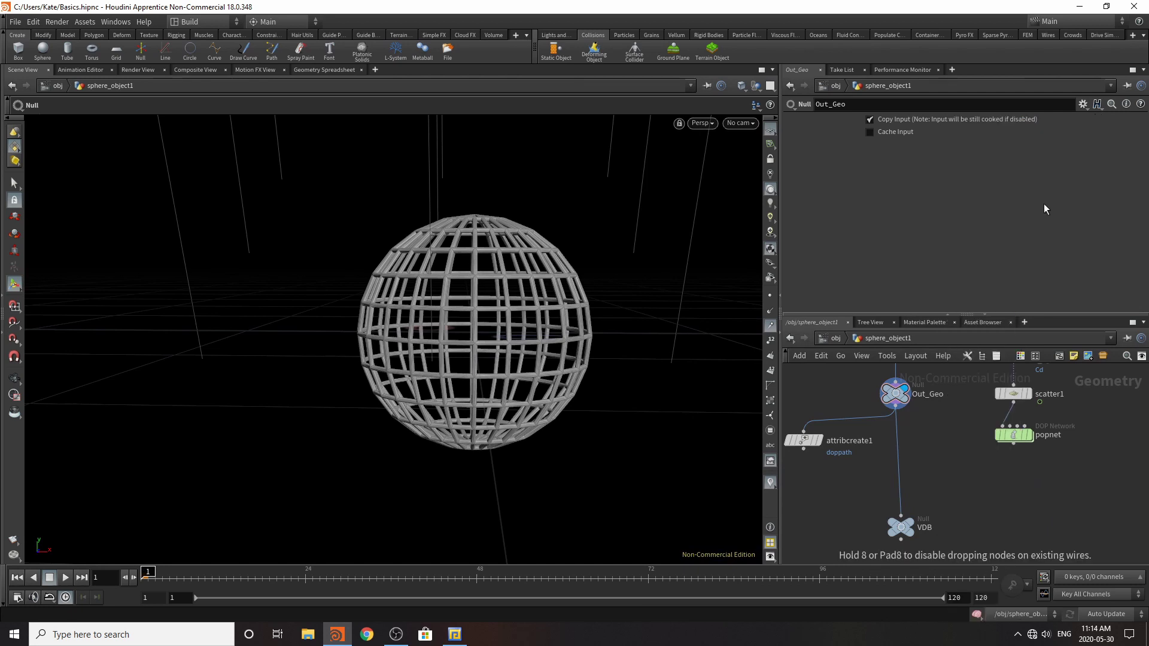
pyautogui.click(893, 426)
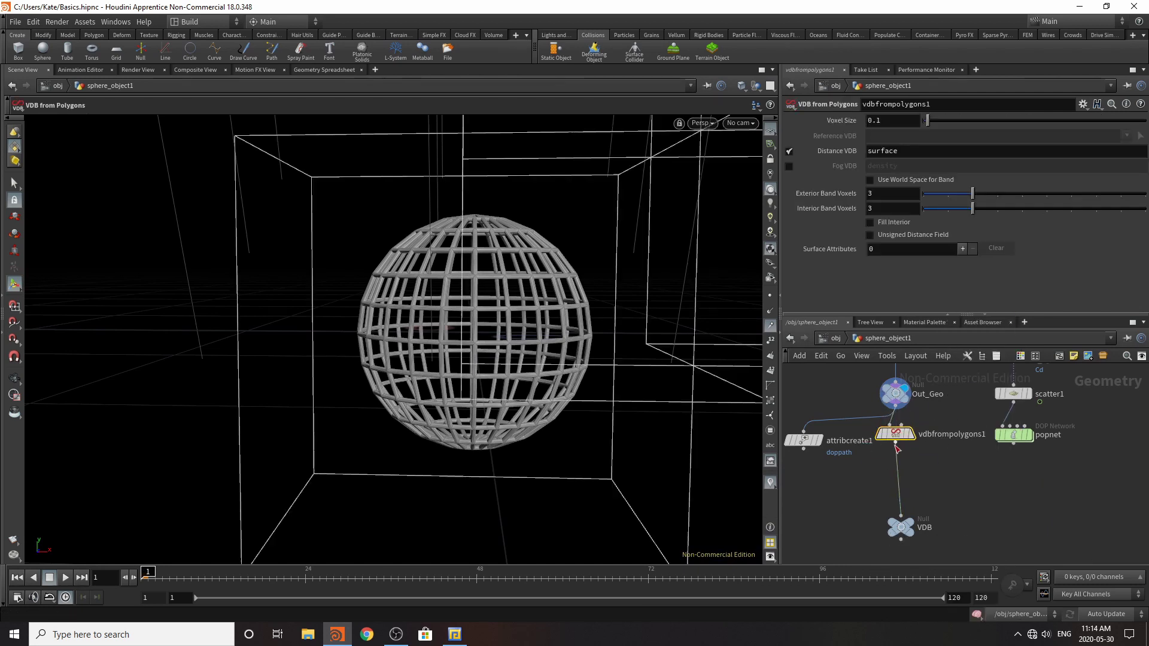
pyautogui.moveTo(896, 444); pyautogui.dragTo(803, 432)
# - Display the vdbfrompolygons1 node and set its Voxel Size to 0.01
pyautogui.click(916, 414)
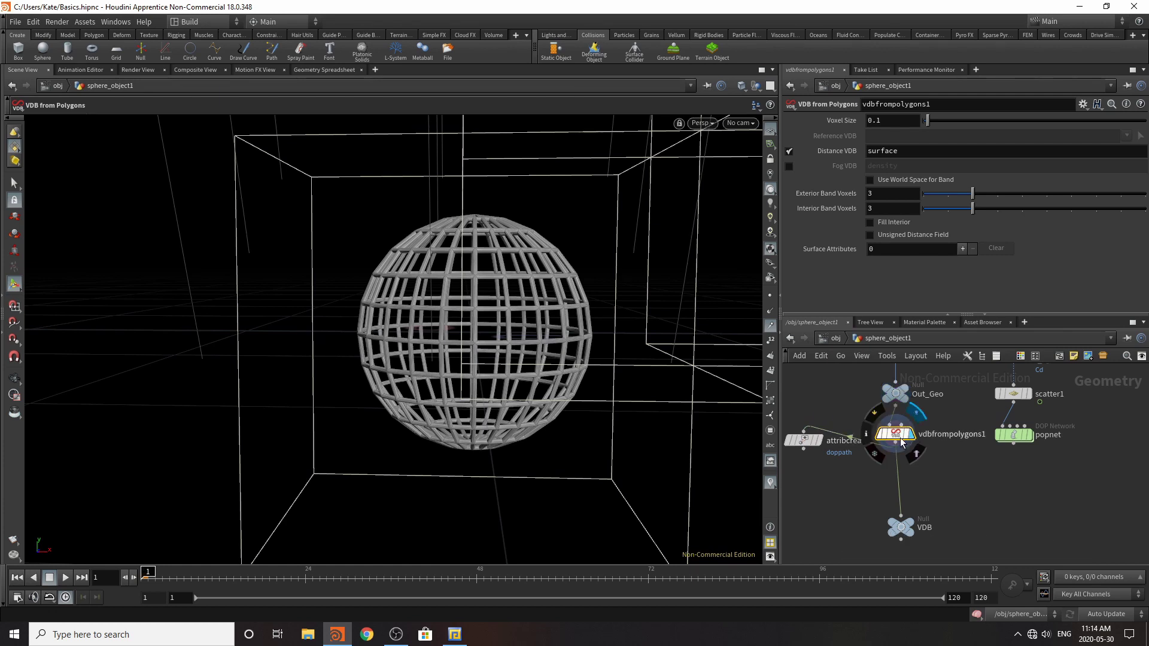
pyautogui.click(904, 121)
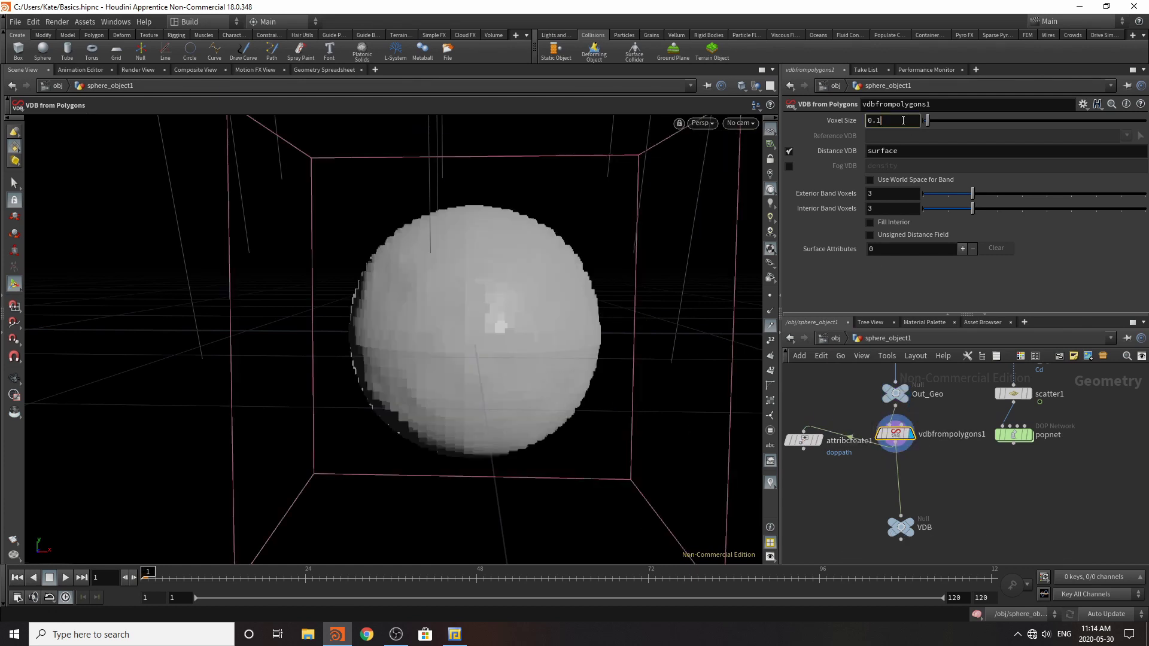
pyautogui.write('1')
pyautogui.press('Return')
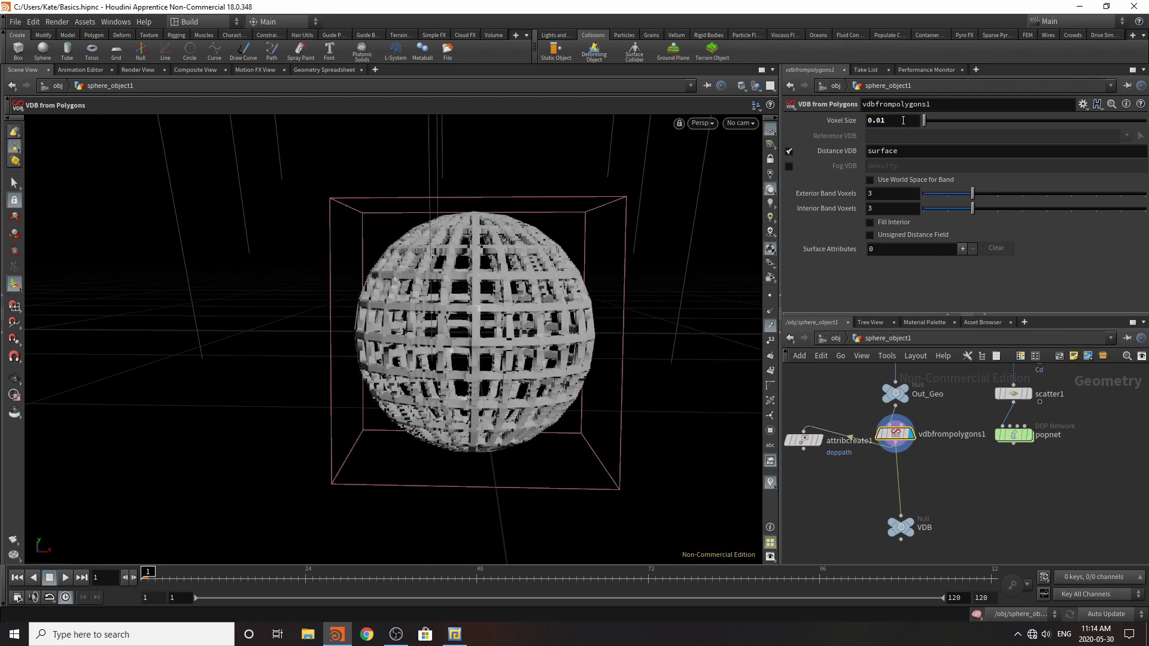
pyautogui.click(903, 121)
pyautogui.click(955, 509)
# - Inside popnet, set the volume collision Division Size of the sphere_object1 static object to 0.5
pyautogui.scroll(-3, 953, 478)
pyautogui.scroll(4, 981, 440)
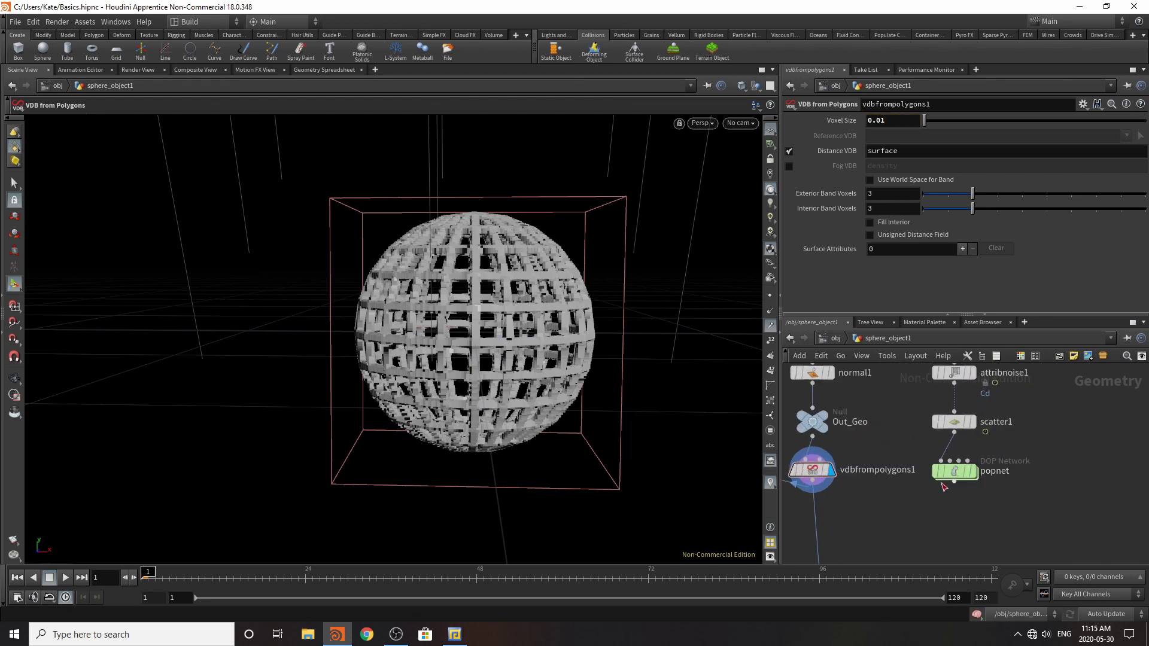
pyautogui.doubleClick(961, 475)
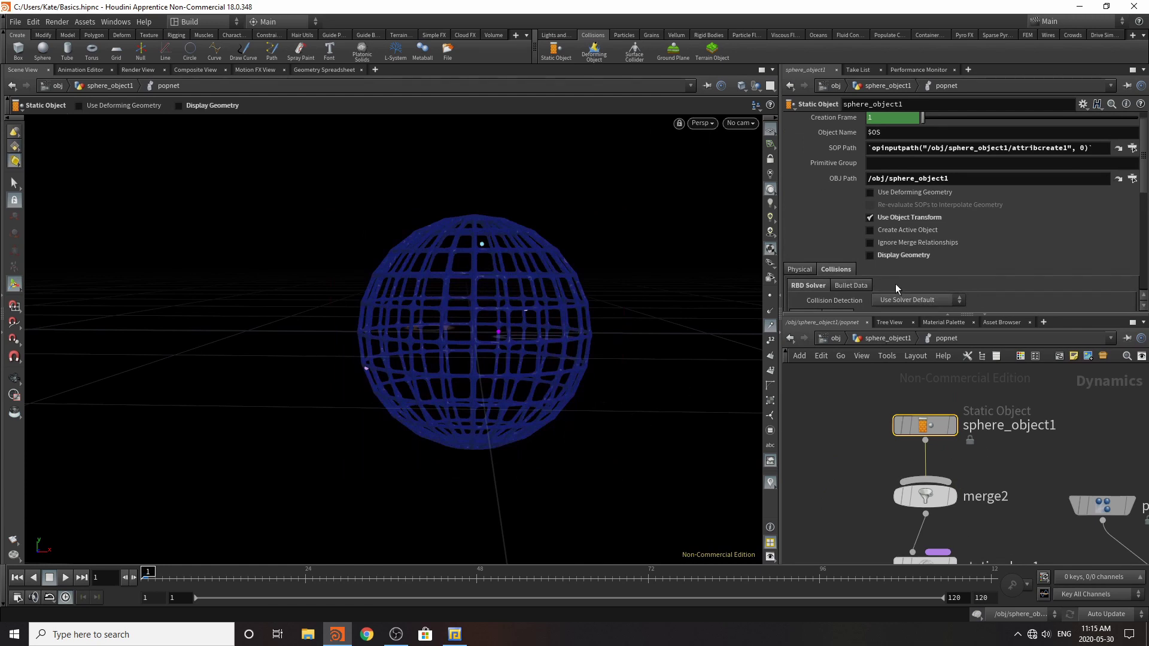
pyautogui.click(899, 336)
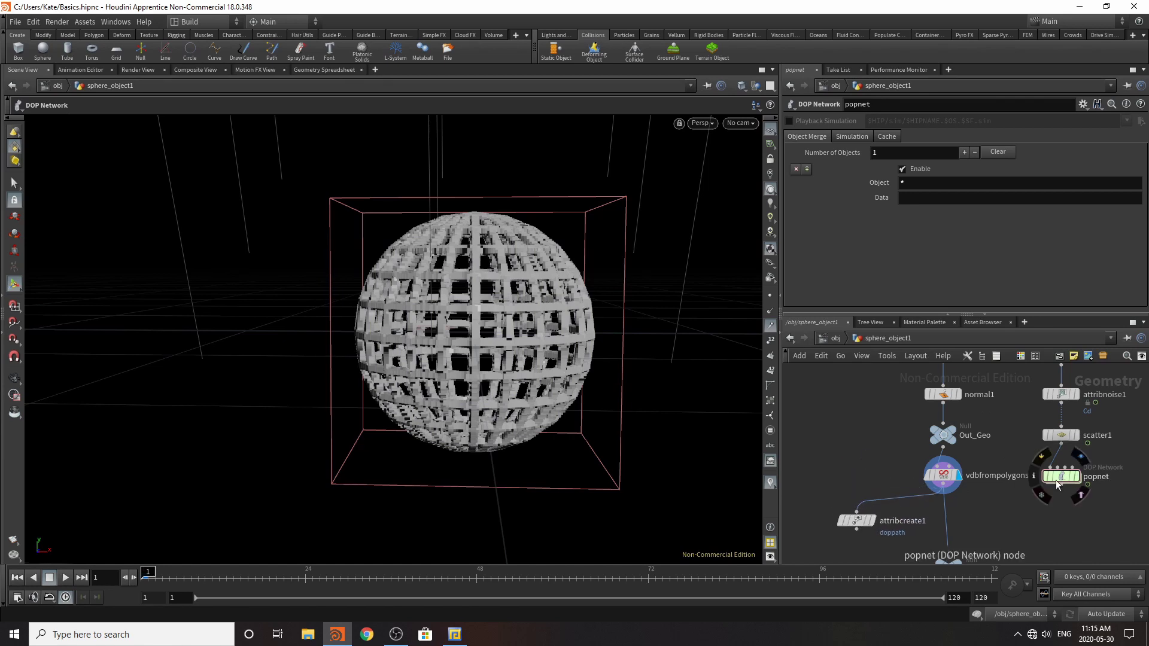
pyautogui.doubleClick(1059, 479)
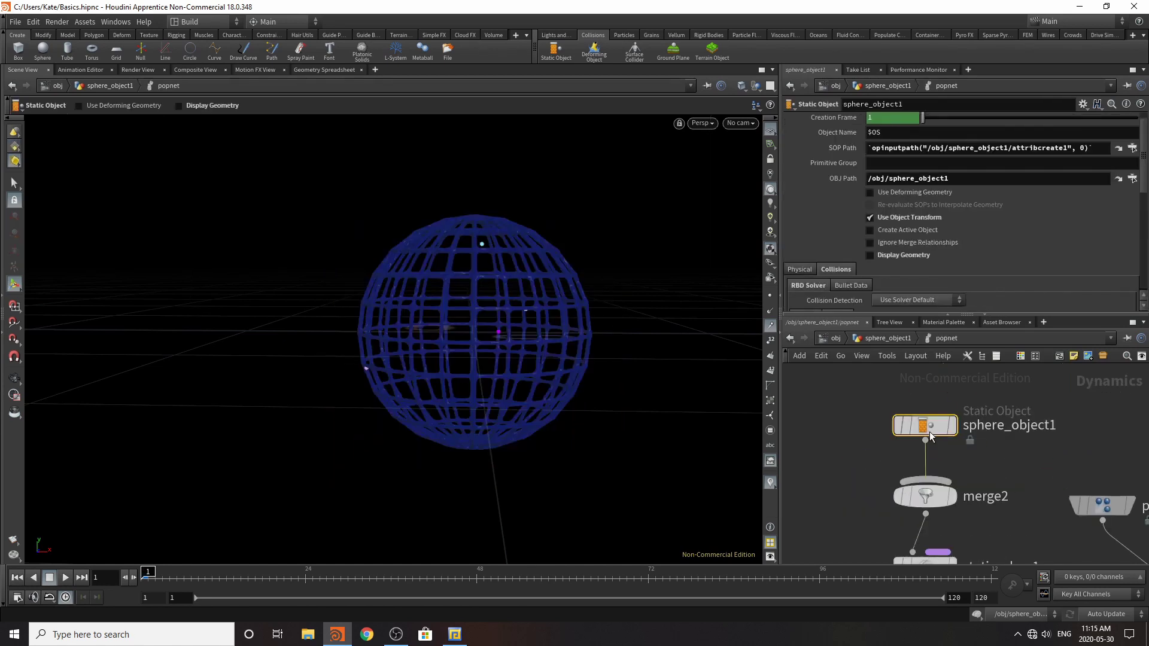
pyautogui.scroll(-3, 958, 267)
pyautogui.click(904, 299)
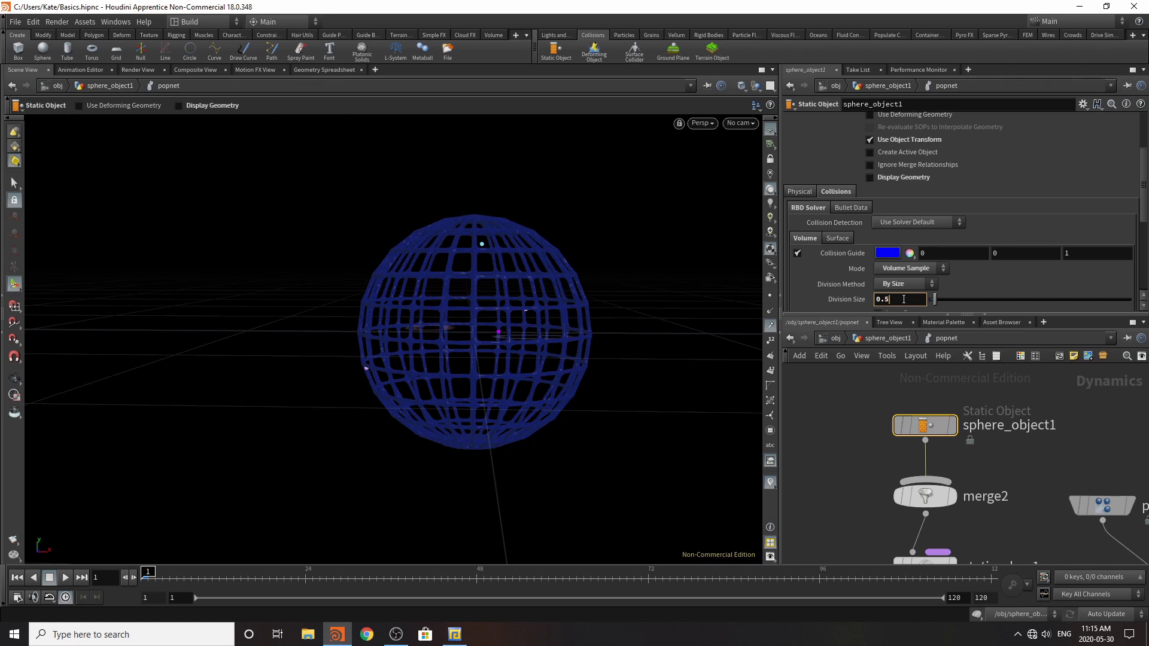
pyautogui.press('Return')
pyautogui.click(793, 441)
# - Play the simulation from a closer, higher view to check how particles collide with the blue collision guide
pyautogui.keyDown('alt'); pyautogui.moveTo(486, 325); pyautogui.dragTo(436, 334, button='right'); pyautogui.keyUp('alt')
pyautogui.keyDown('alt'); pyautogui.moveTo(437, 334); pyautogui.dragTo(443, 360); pyautogui.keyUp('alt')
pyautogui.keyDown('alt'); pyautogui.moveTo(444, 360); pyautogui.dragTo(665, 254, button='right'); pyautogui.keyUp('alt')
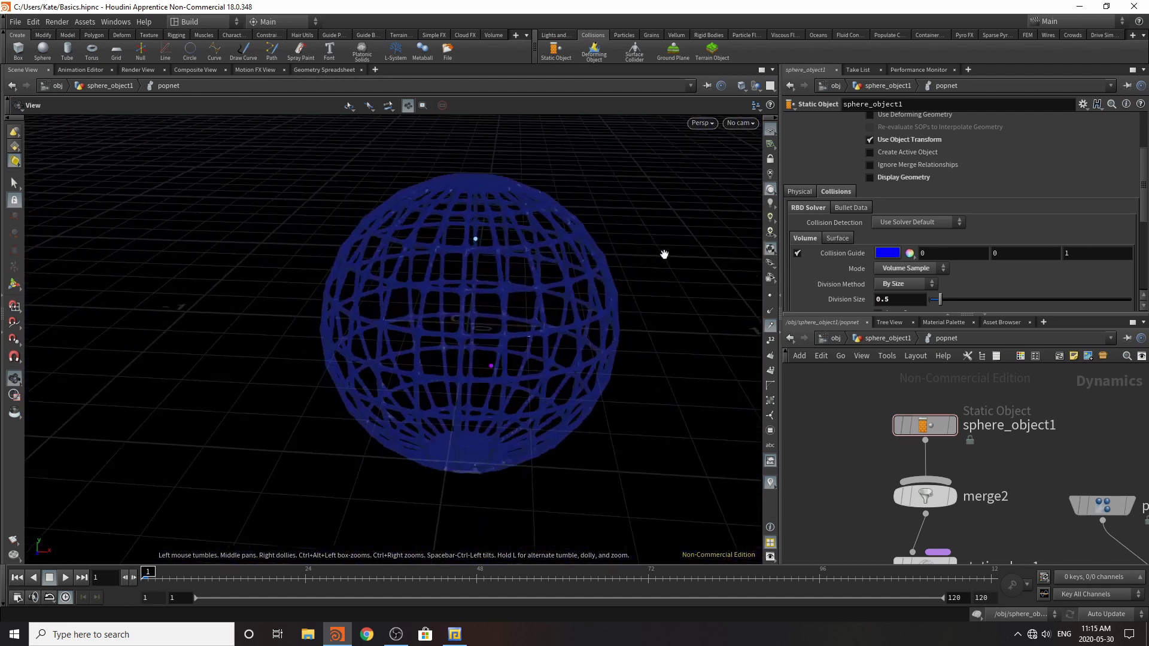
pyautogui.keyDown('alt'); pyautogui.moveTo(970, 445); pyautogui.dragTo(900, 460, button='right'); pyautogui.keyUp('alt')
pyautogui.press('h')
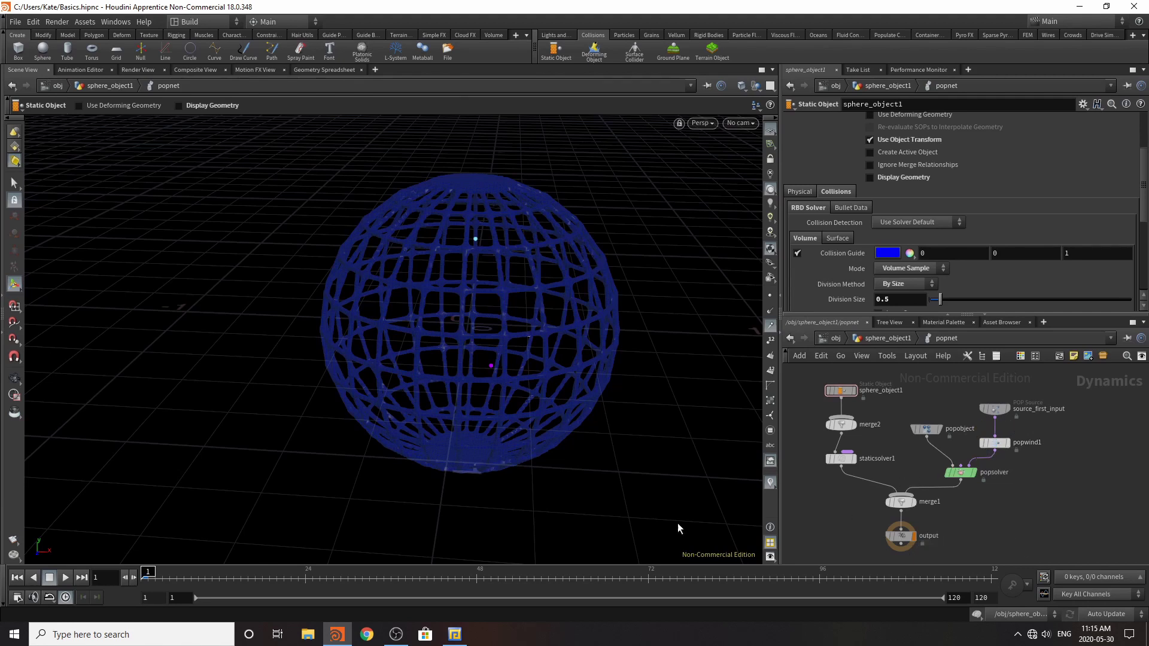
pyautogui.click(66, 577)
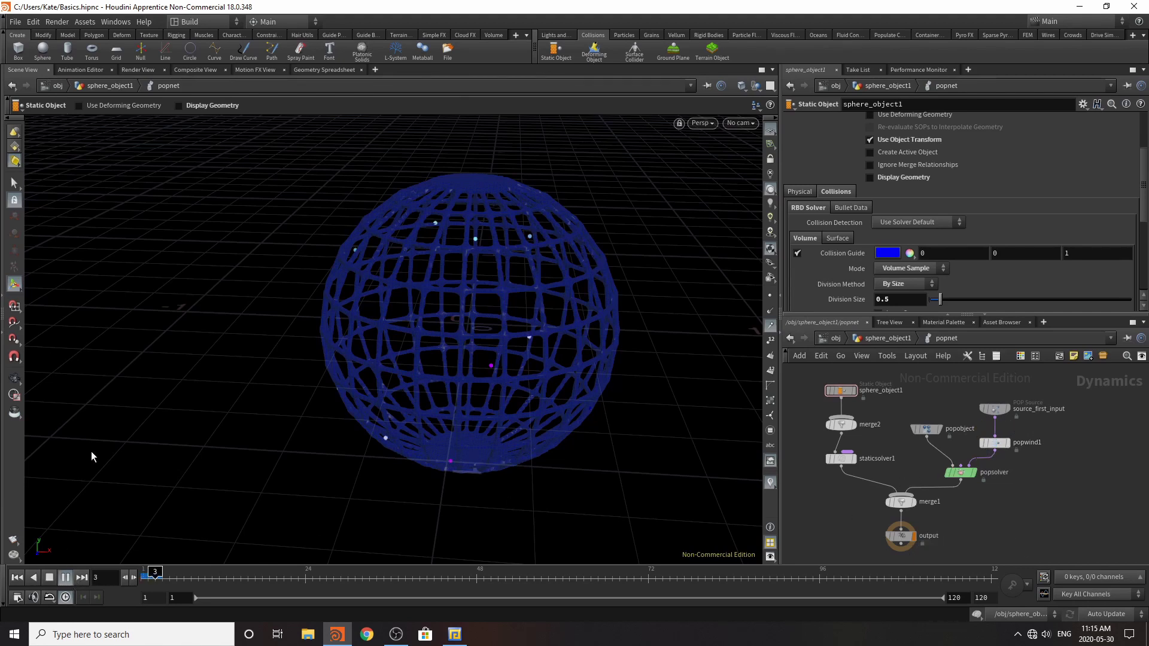
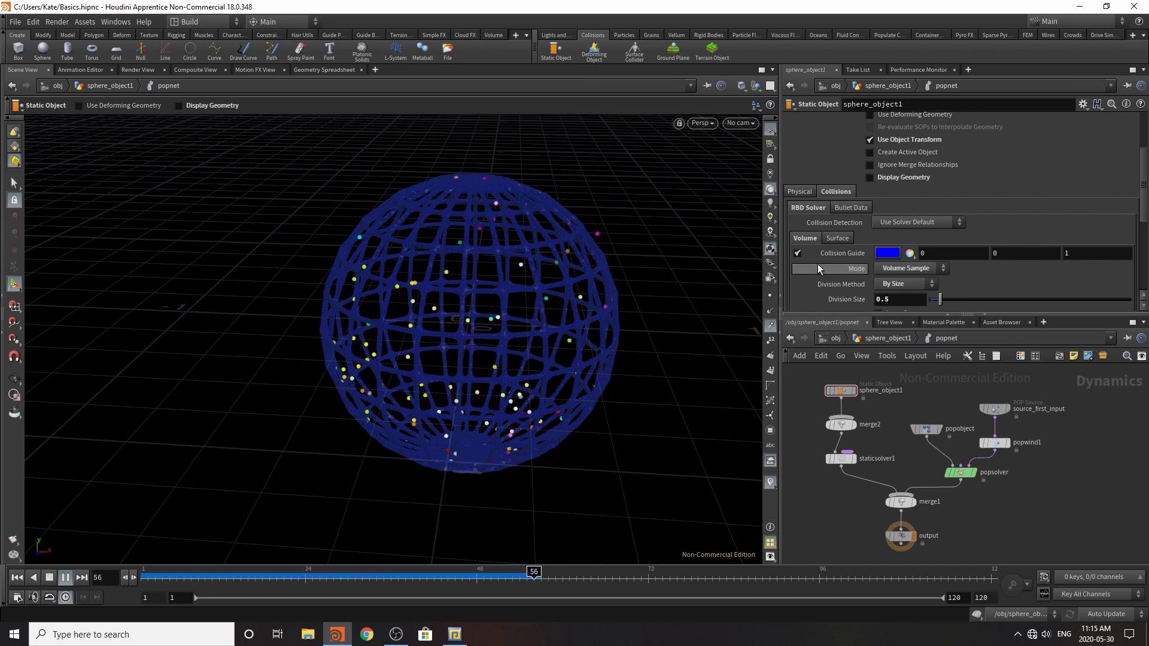
# - Turn off the static object's Collision Guide, play the particles on their own and stop playback
pyautogui.click(797, 253)
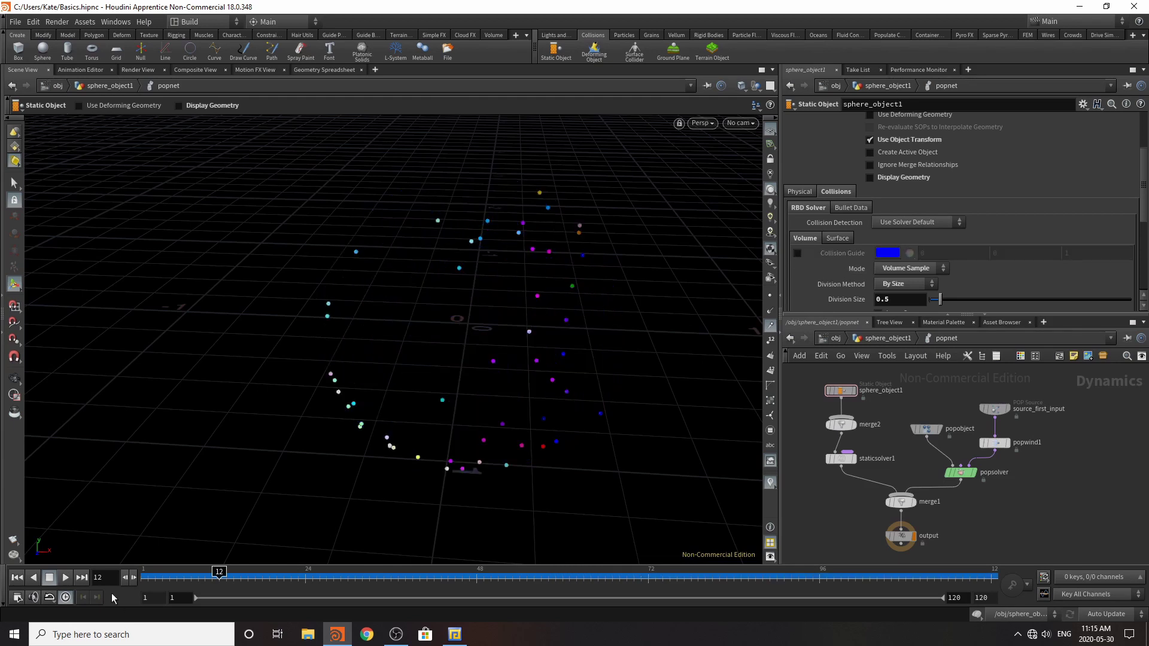
pyautogui.click(65, 579)
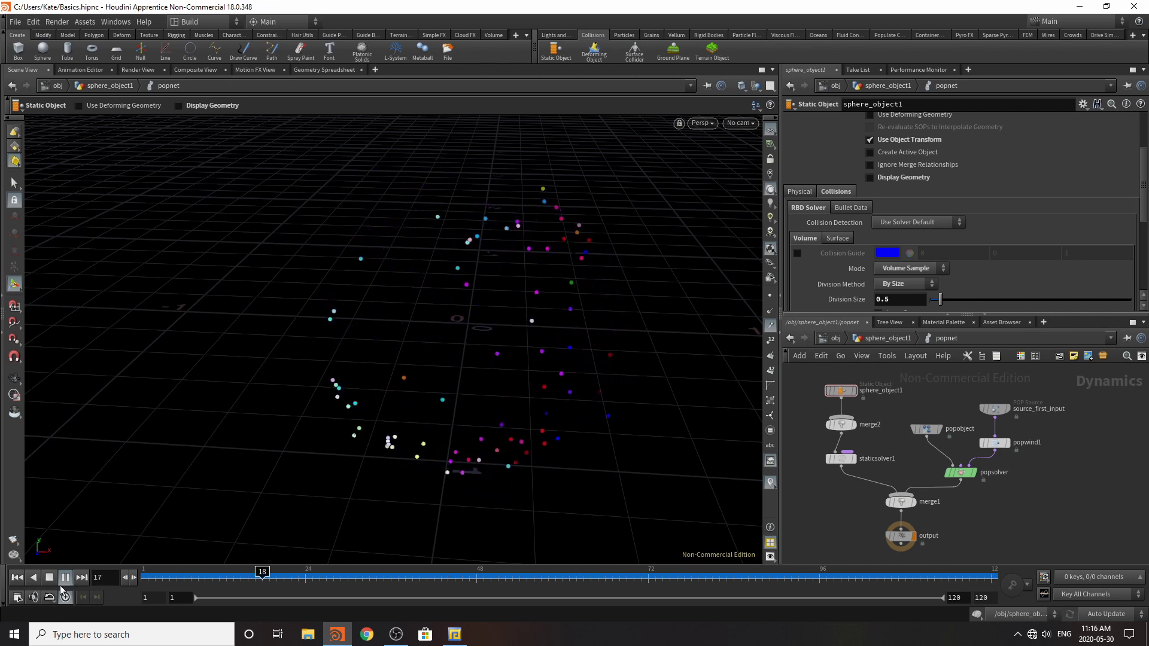
pyautogui.click(47, 579)
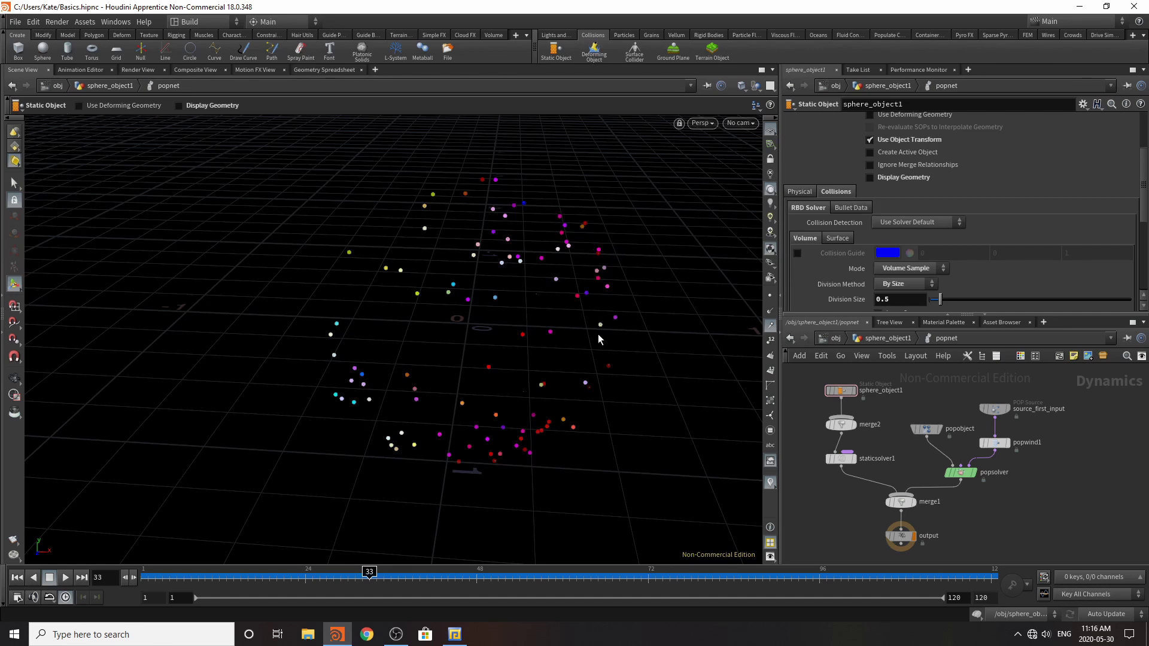
# - In the sphere_object1 network, display Out_Sphere and insert a Transform node between Out_Sphere and attribnoise1
pyautogui.click(886, 339)
pyautogui.scroll(-2, 910, 516)
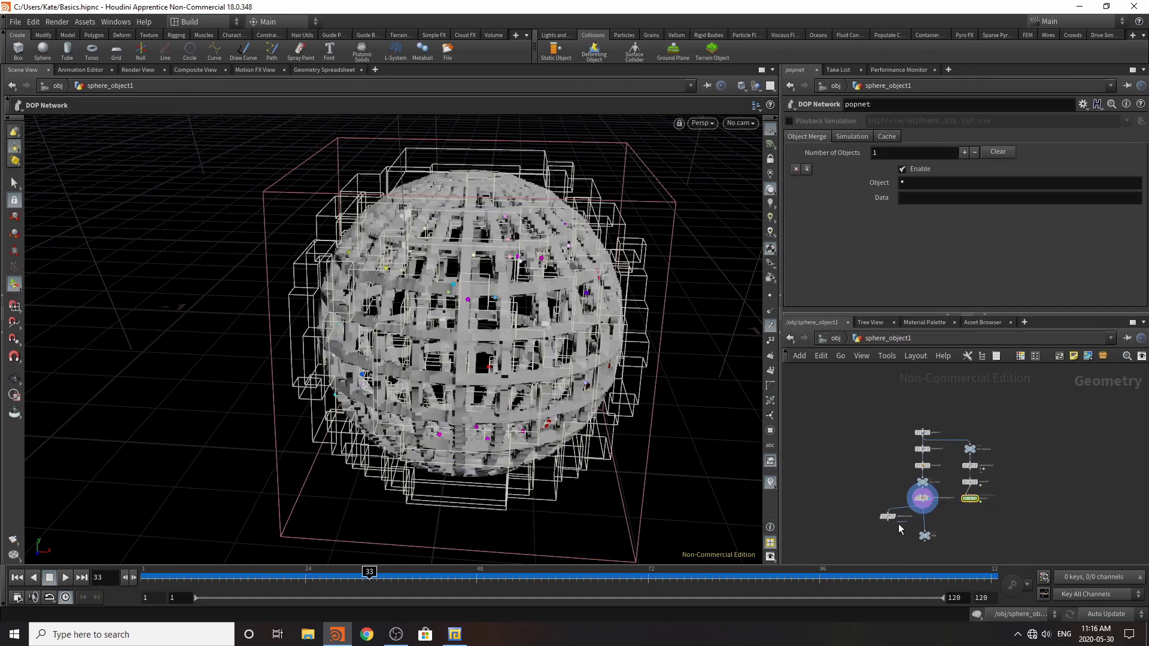
pyautogui.scroll(5, 1051, 480)
pyautogui.scroll(-2, 993, 505)
pyautogui.scroll(3, 883, 432)
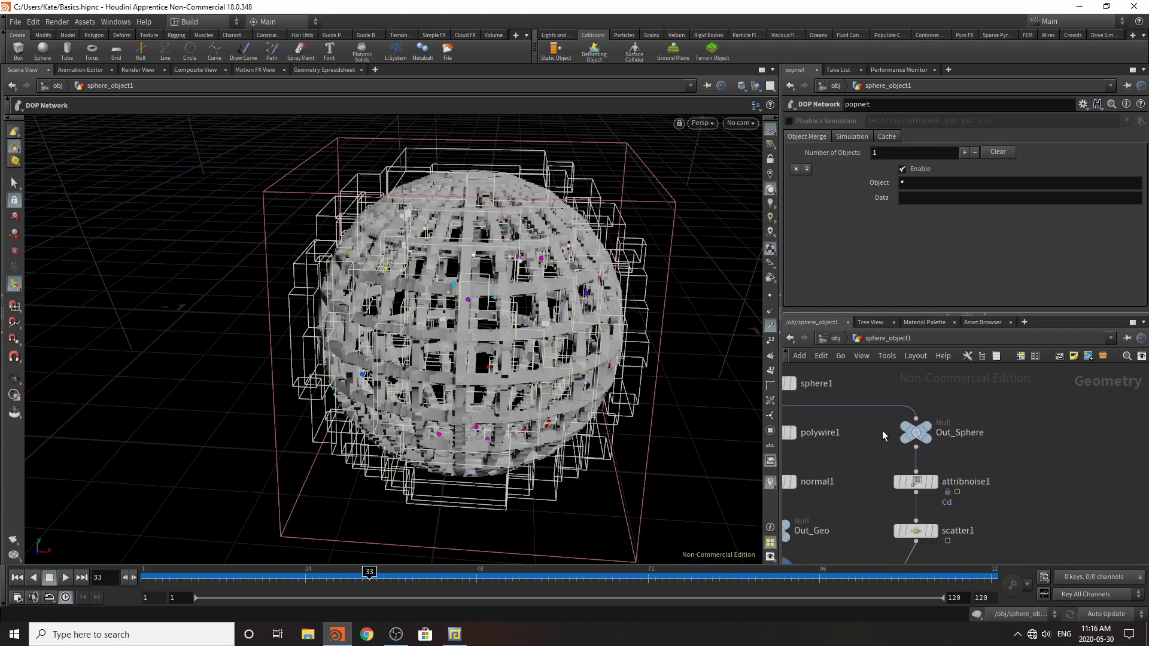
pyautogui.click(928, 425)
pyautogui.press('Tab')
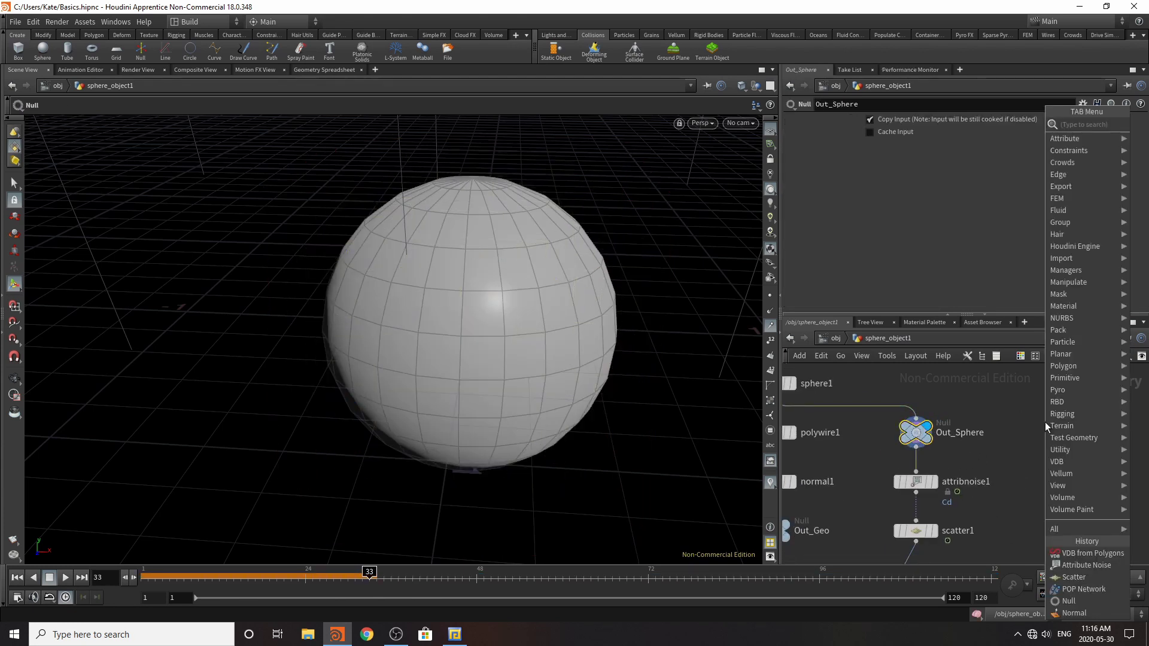
pyautogui.write('tras')
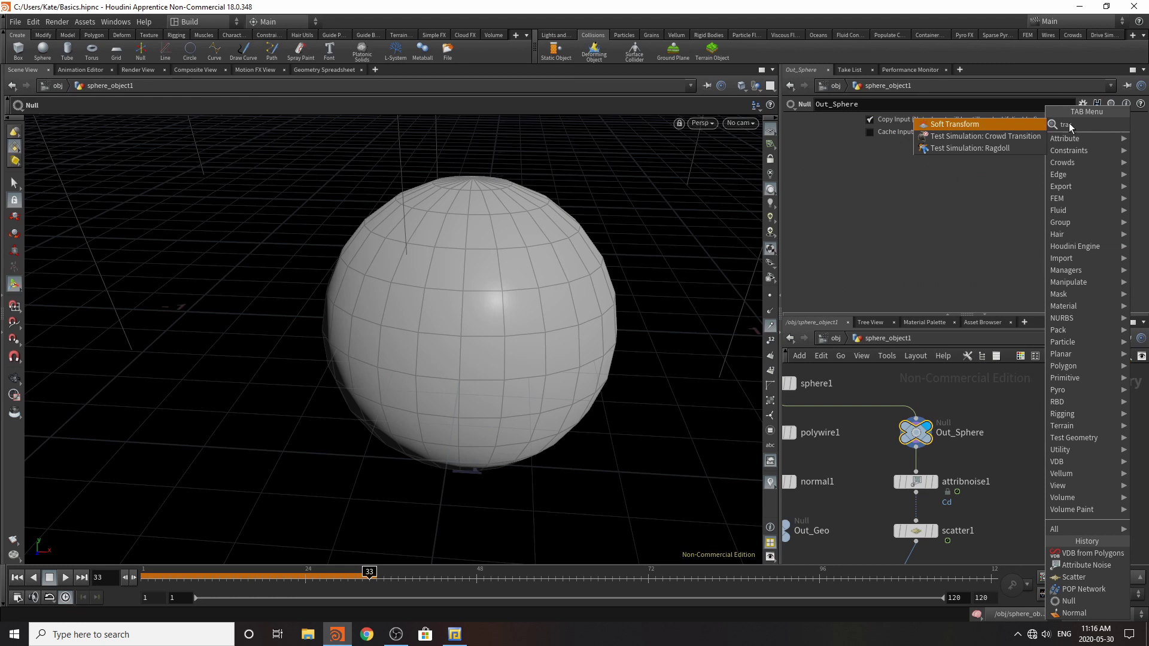
pyautogui.press('BackSpace')
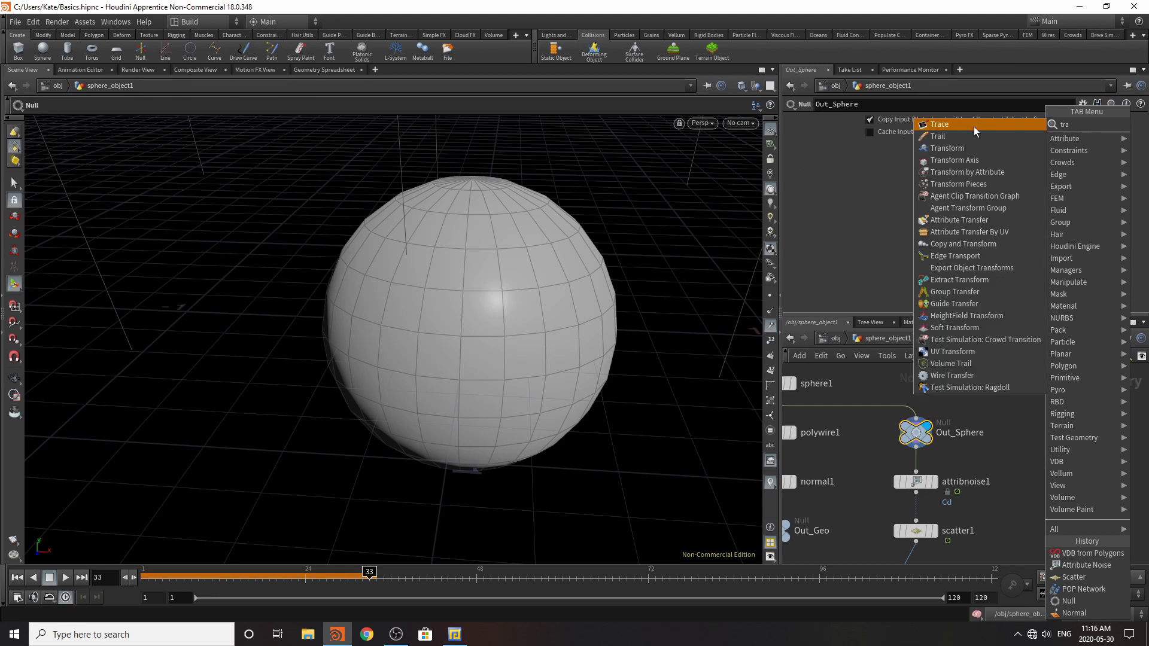
pyautogui.click(962, 148)
pyautogui.click(919, 463)
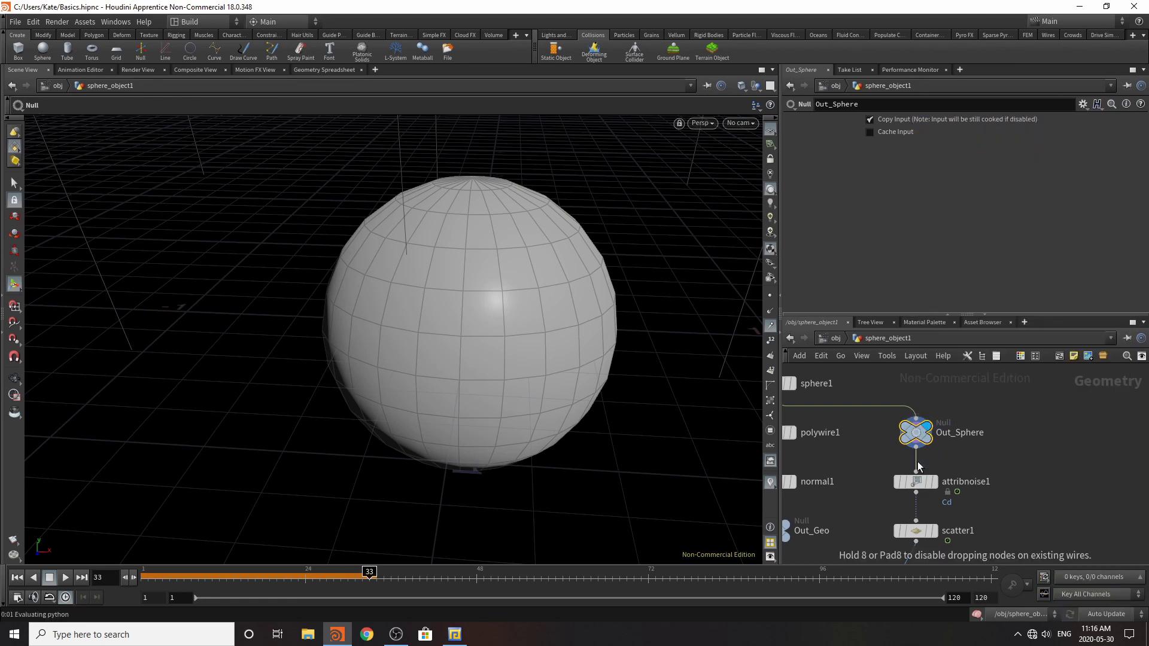
# - Display transform1, set its Uniform Scale to 0.5 and return the timeline to frame 1
pyautogui.click(944, 485)
pyautogui.click(936, 482)
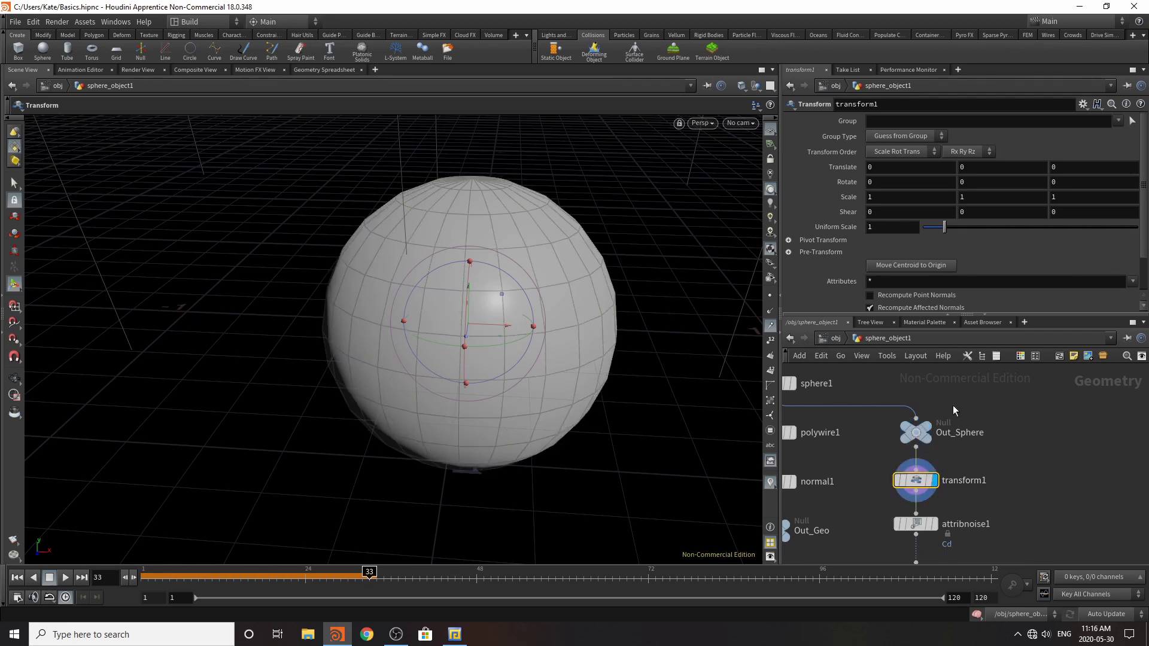
pyautogui.moveTo(943, 228); pyautogui.dragTo(933, 234)
pyautogui.click(19, 581)
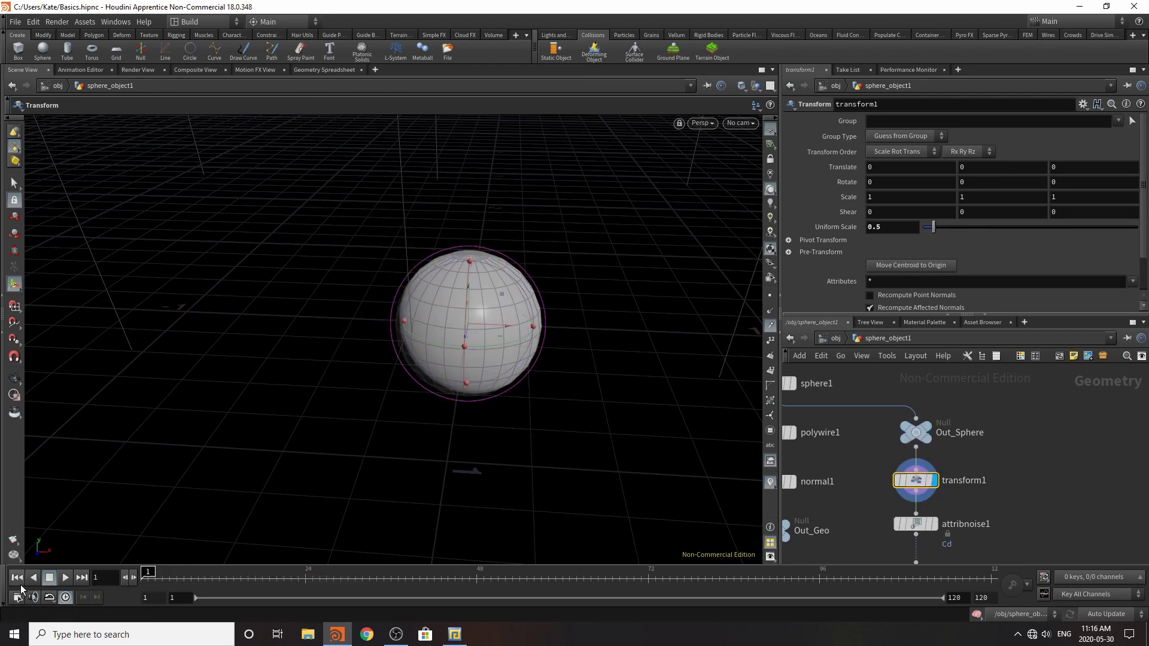
# - Display the popnet node below scatter1 and open its dynamics network
pyautogui.scroll(-2, 1133, 423)
pyautogui.scroll(-2, 970, 428)
pyautogui.scroll(3, 980, 509)
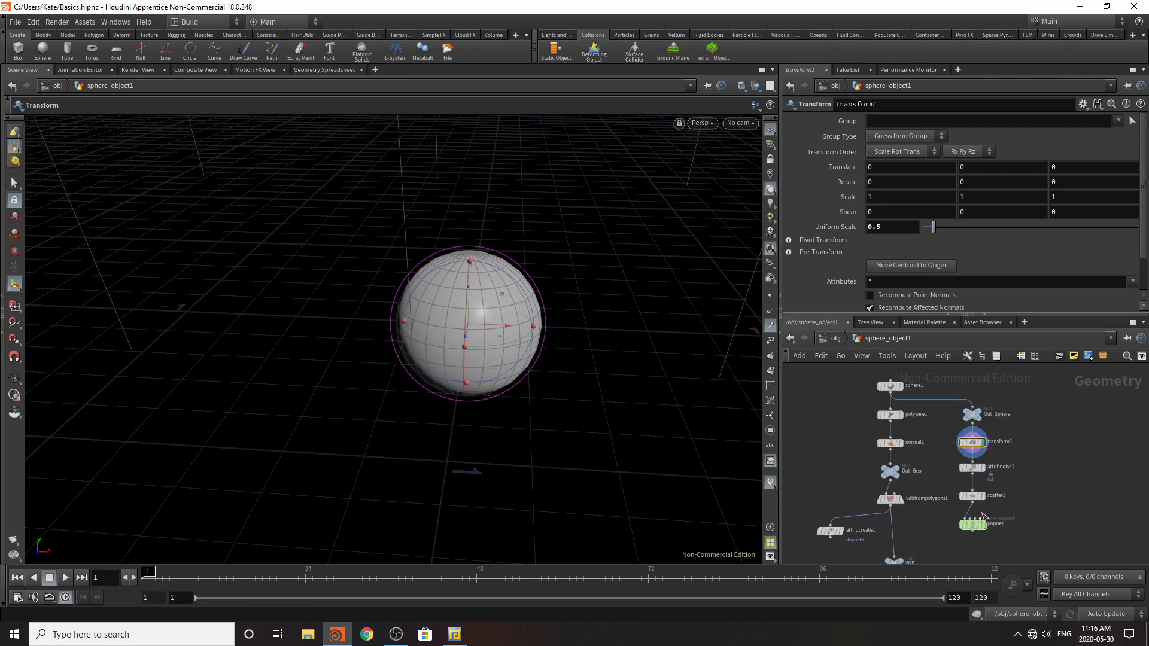
pyautogui.click(984, 531)
pyautogui.click(969, 532)
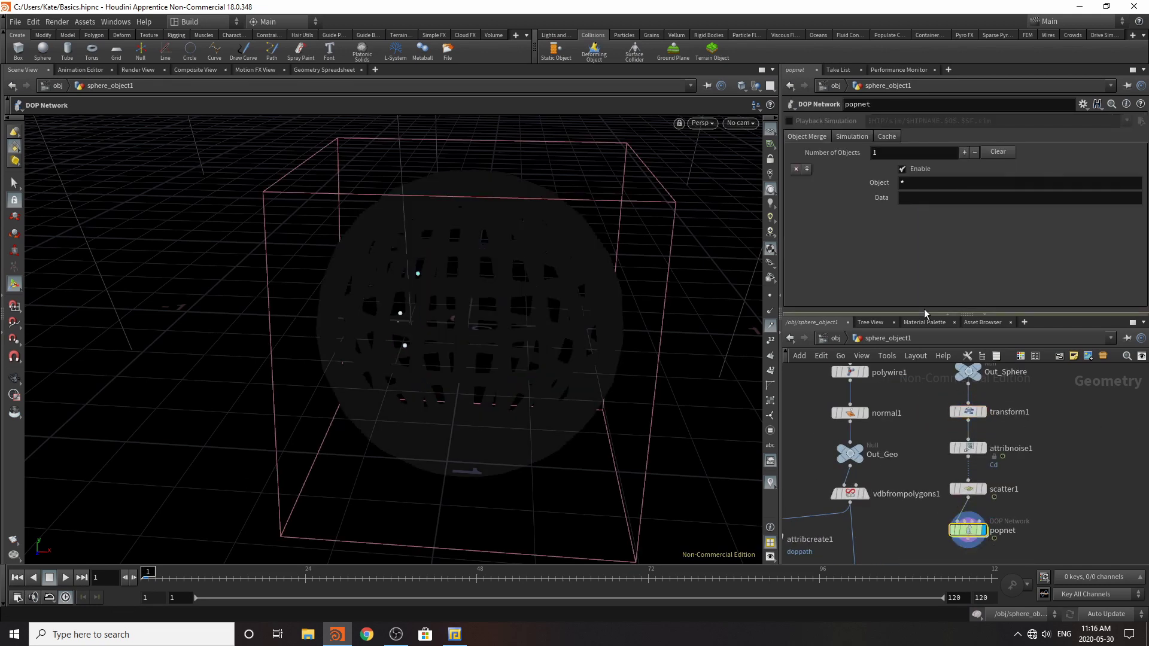
pyautogui.doubleClick(965, 531)
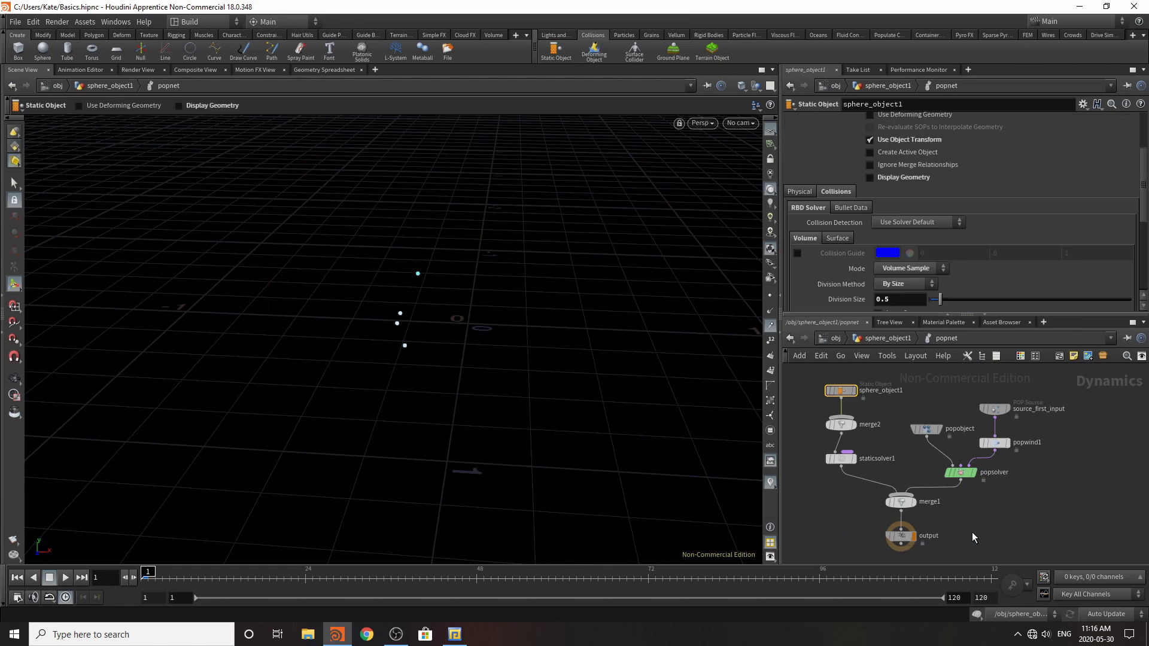
# - Insert a Gravity Force node between merge1 and output, play the simulation and stop playback
pyautogui.press('Tab')
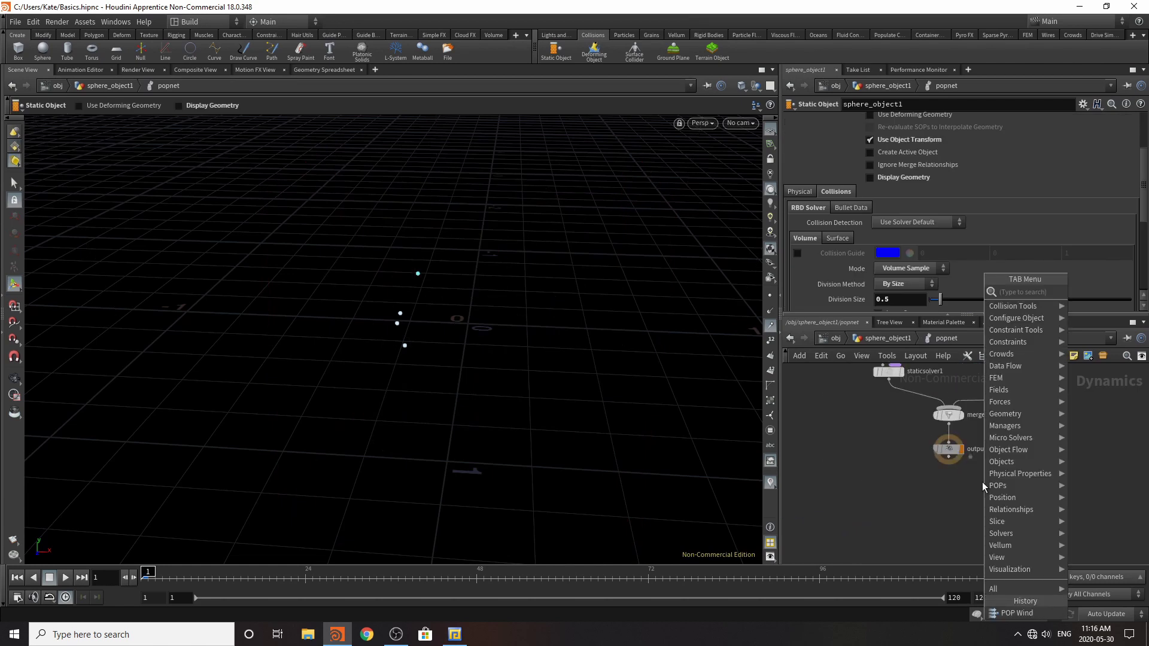
pyautogui.write('grav')
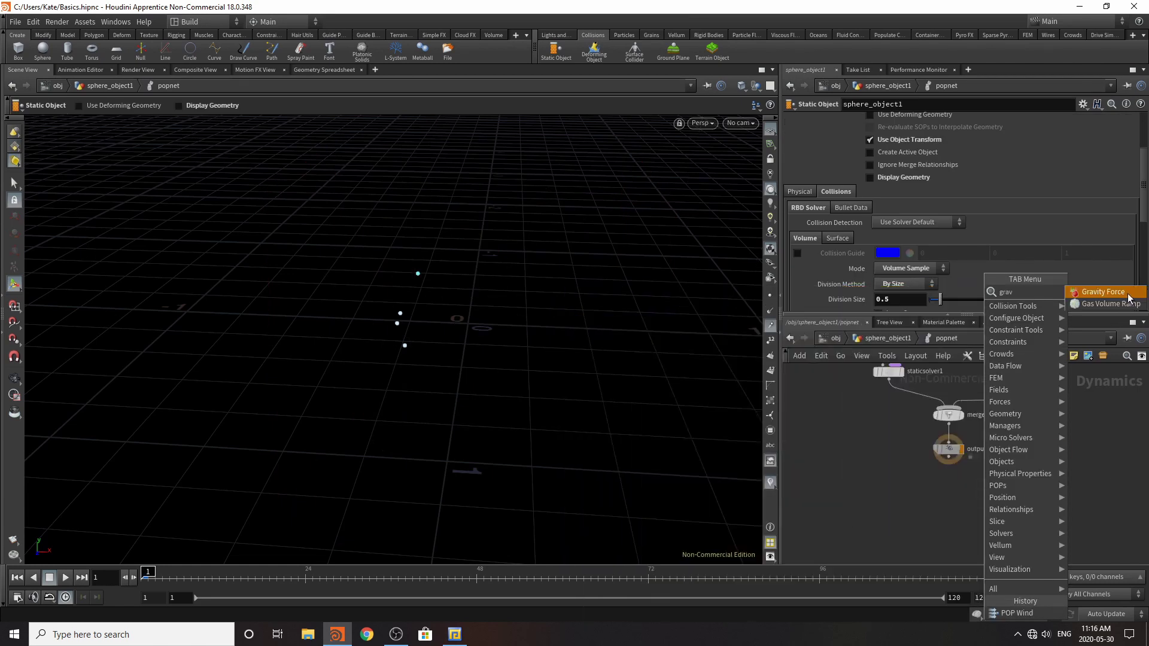
pyautogui.click(1128, 296)
pyautogui.click(986, 457)
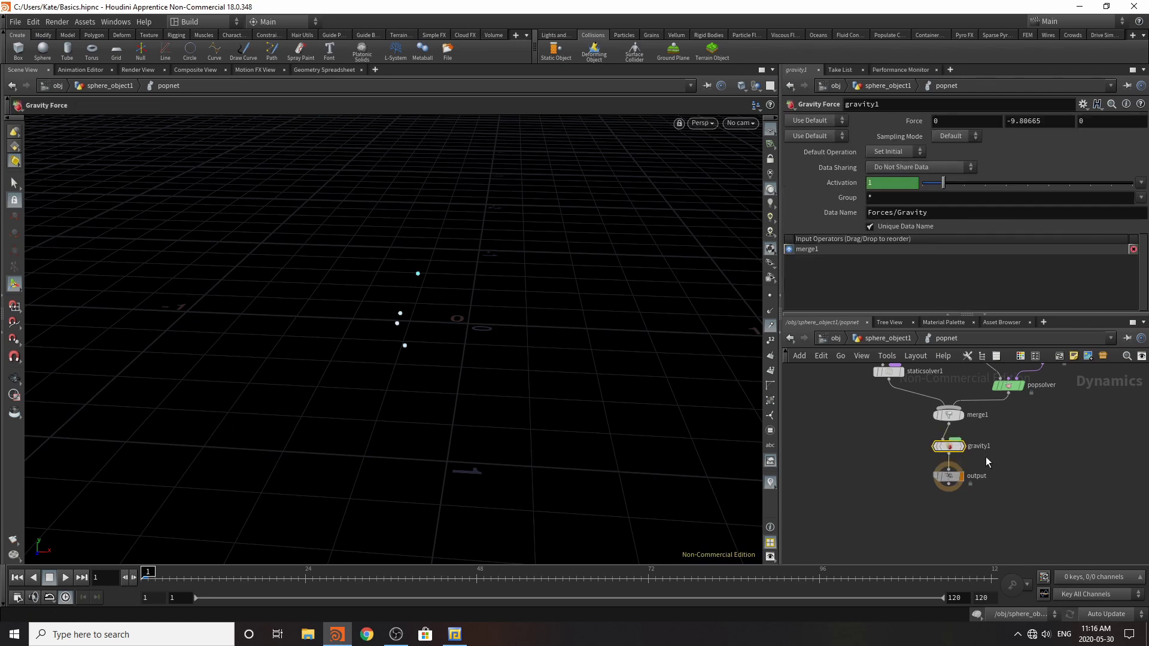
pyautogui.click(65, 577)
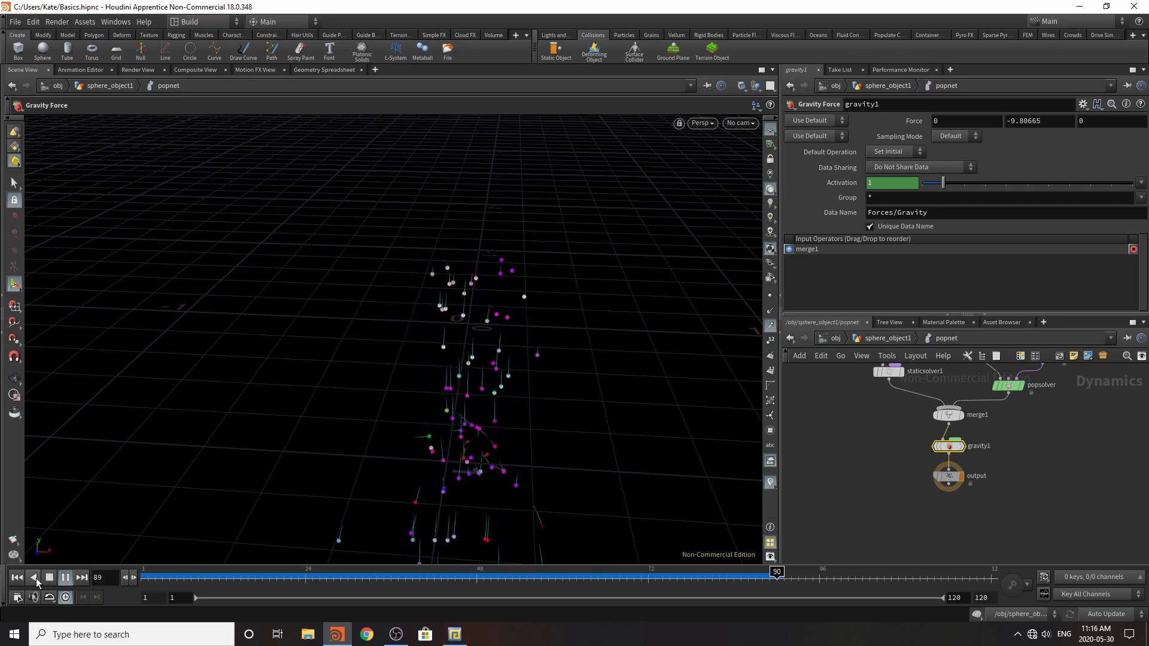
pyautogui.click(49, 579)
# - Turn on Display Geometry for the sphere_object1 static object, play the particles against it and stop playback
pyautogui.scroll(-3, 941, 551)
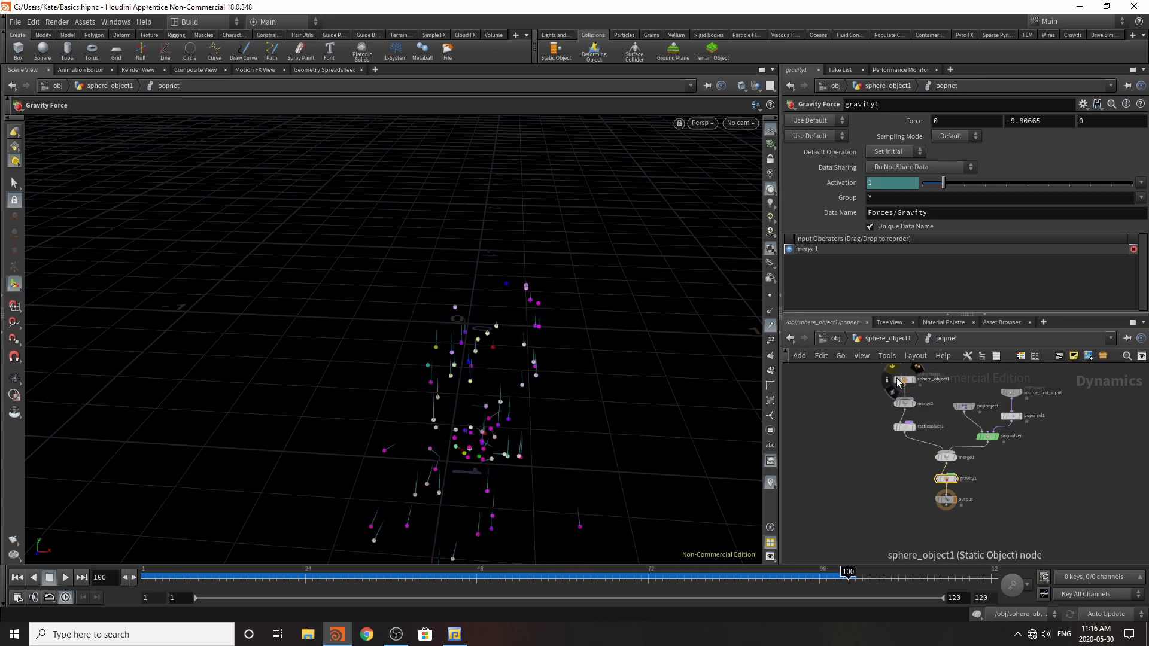
pyautogui.click(899, 381)
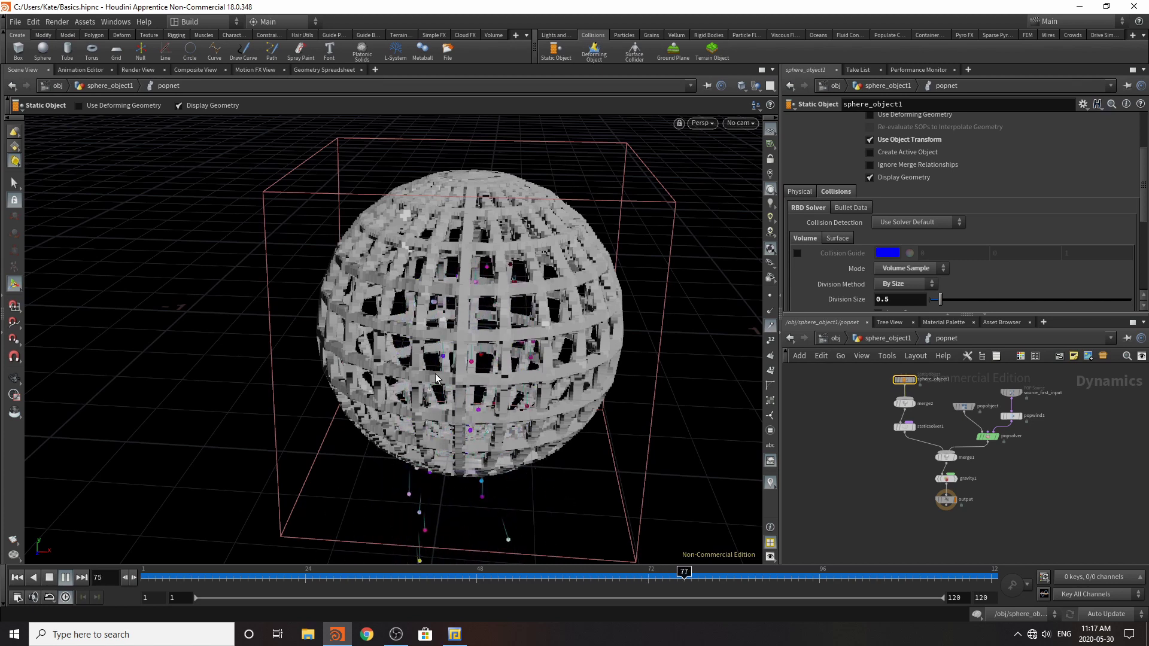
pyautogui.click(51, 577)
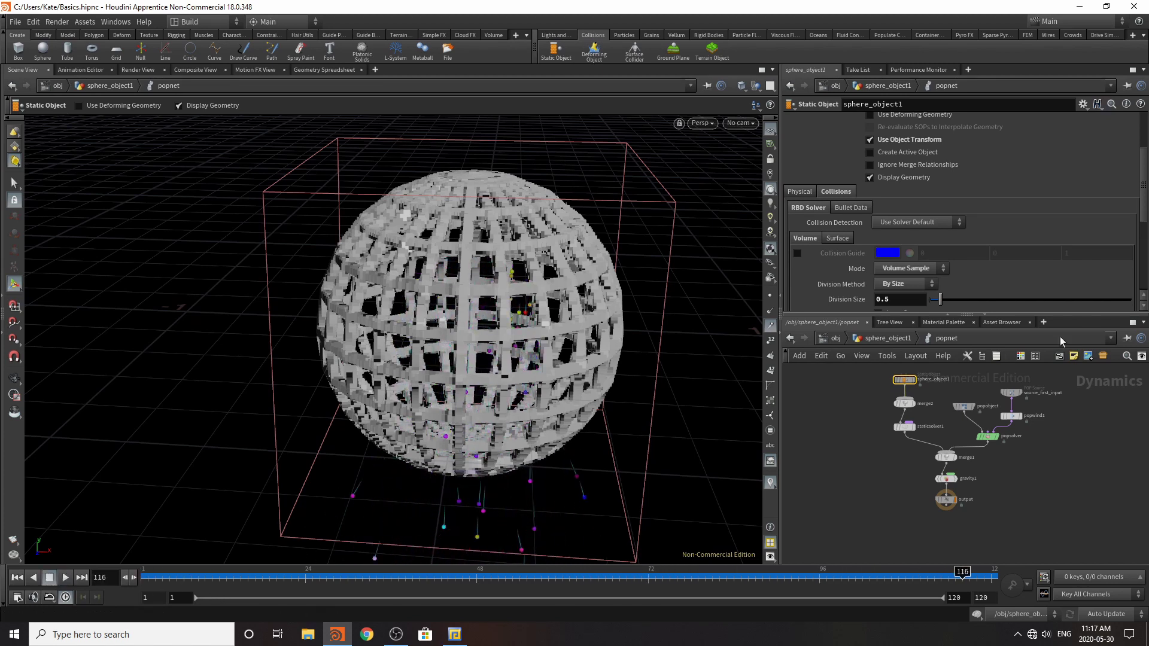
# - In the sphere_object1 network, display Out_Geo and move transform1's inner sphere down to about -0.23 in Y
pyautogui.click(916, 345)
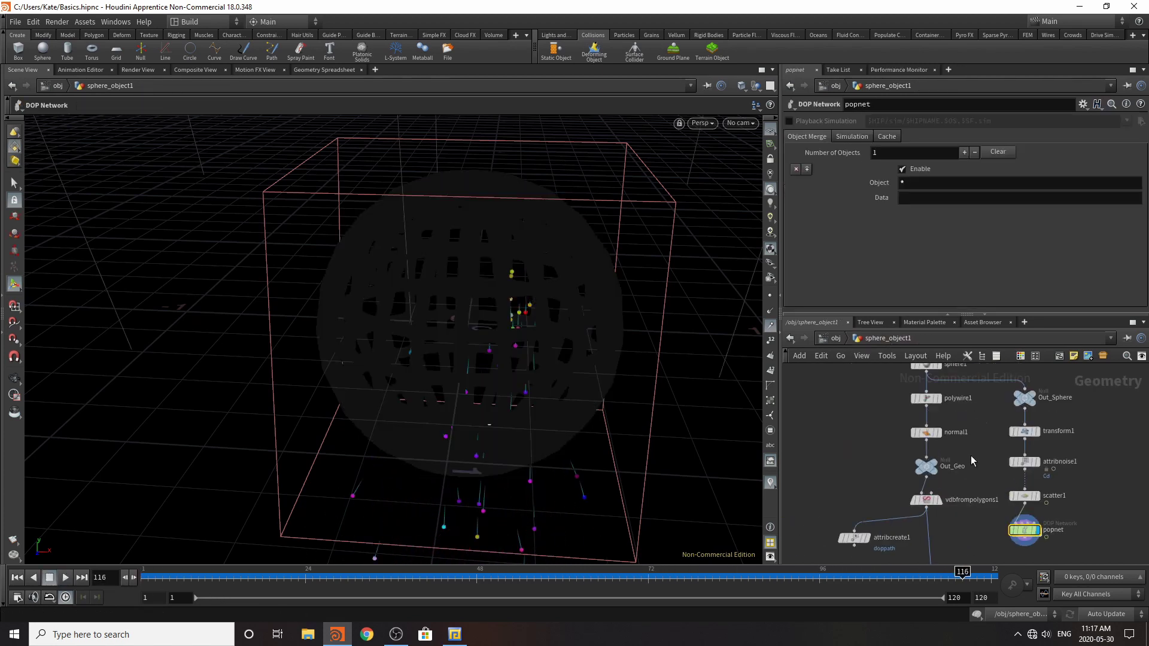
pyautogui.click(919, 475)
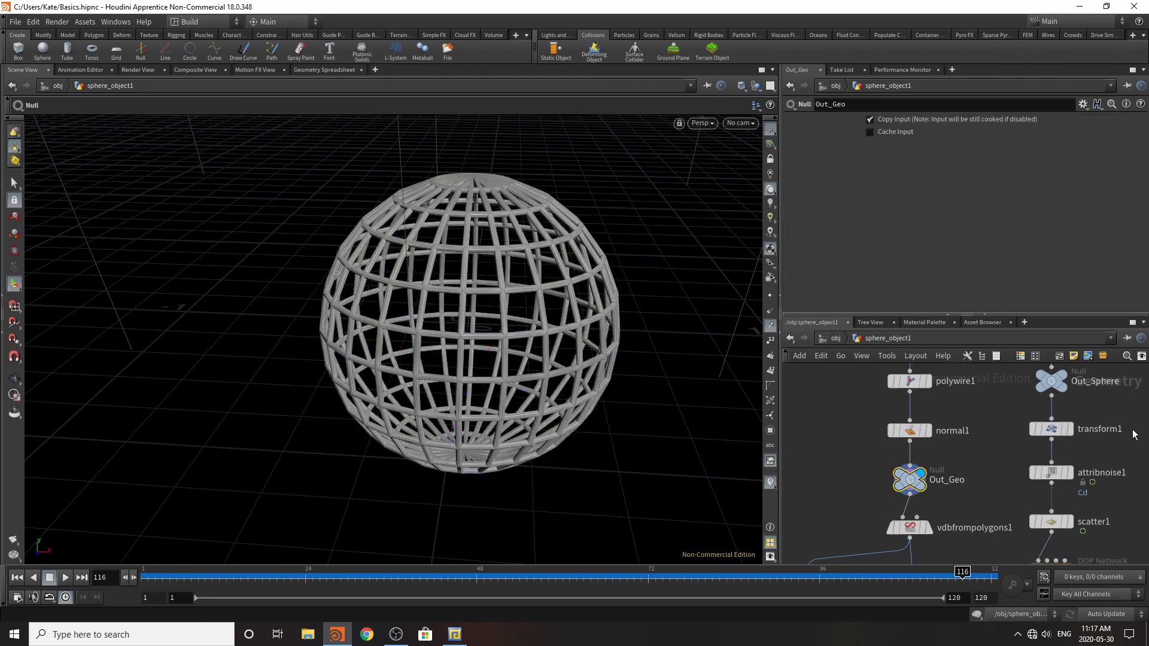
pyautogui.click(1070, 431)
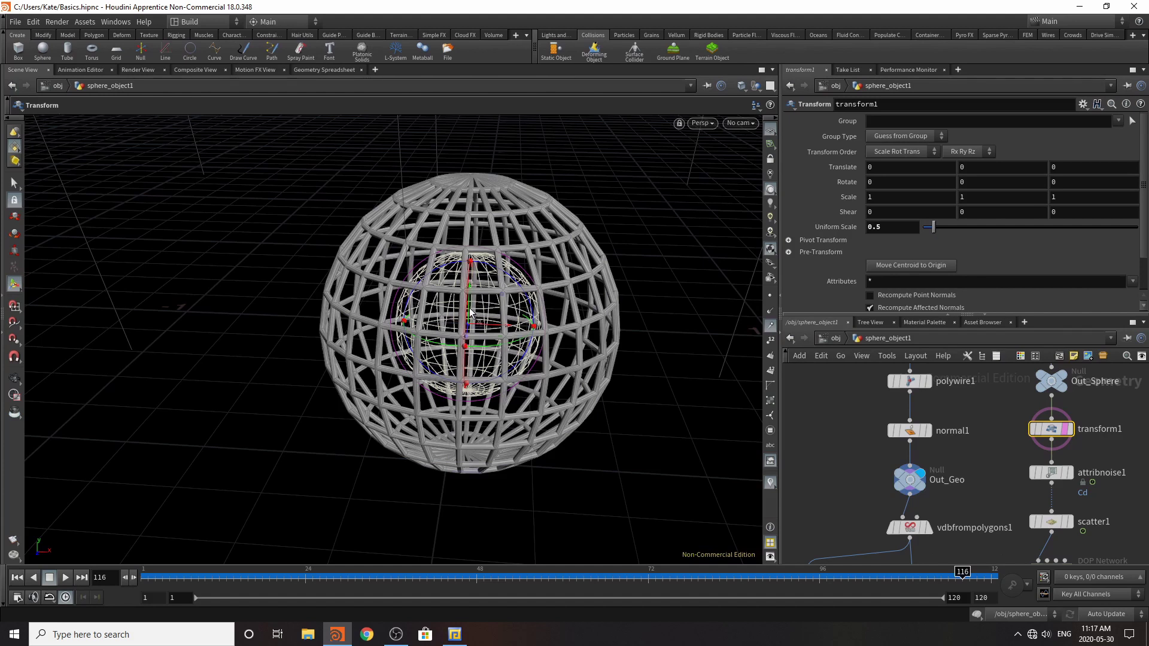
pyautogui.moveTo(470, 312)
pyautogui.mouseDown()
pyautogui.moveTo(473, 328)
pyautogui.moveTo(489, 324)
pyautogui.moveTo(461, 318)
pyautogui.mouseUp()
pyautogui.hotkey('ctrl', 'z')
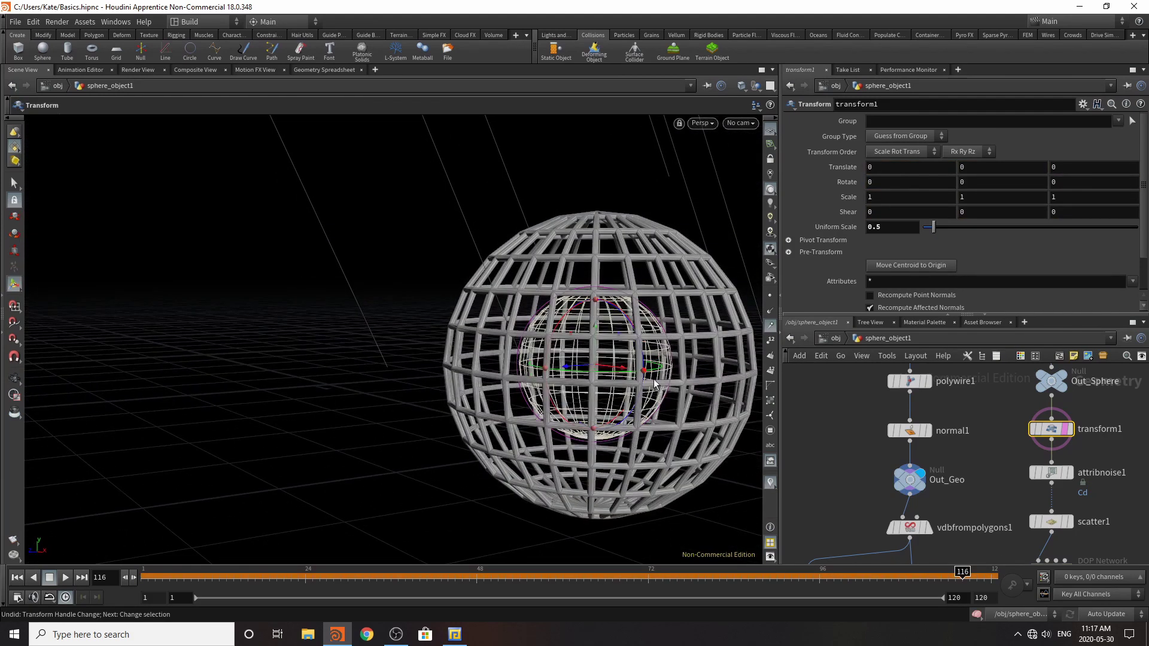
pyautogui.keyDown('alt'); pyautogui.moveTo(655, 383); pyautogui.dragTo(610, 420); pyautogui.keyUp('alt')
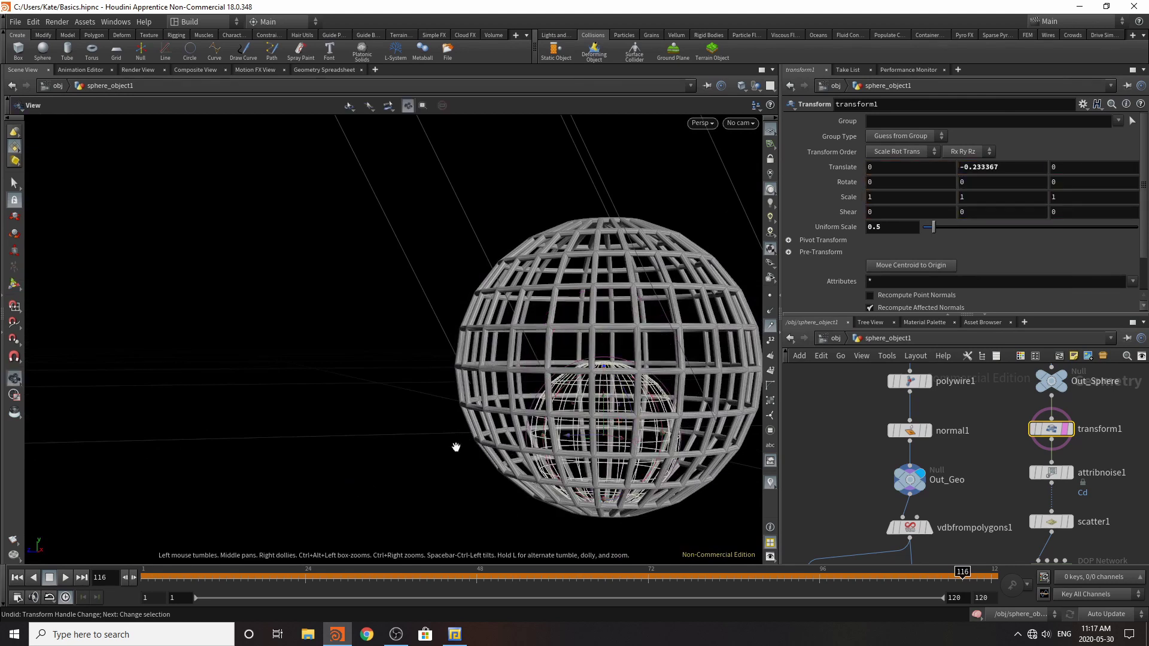
pyautogui.keyDown('alt'); pyautogui.moveTo(456, 447); pyautogui.dragTo(579, 466); pyautogui.keyUp('alt')
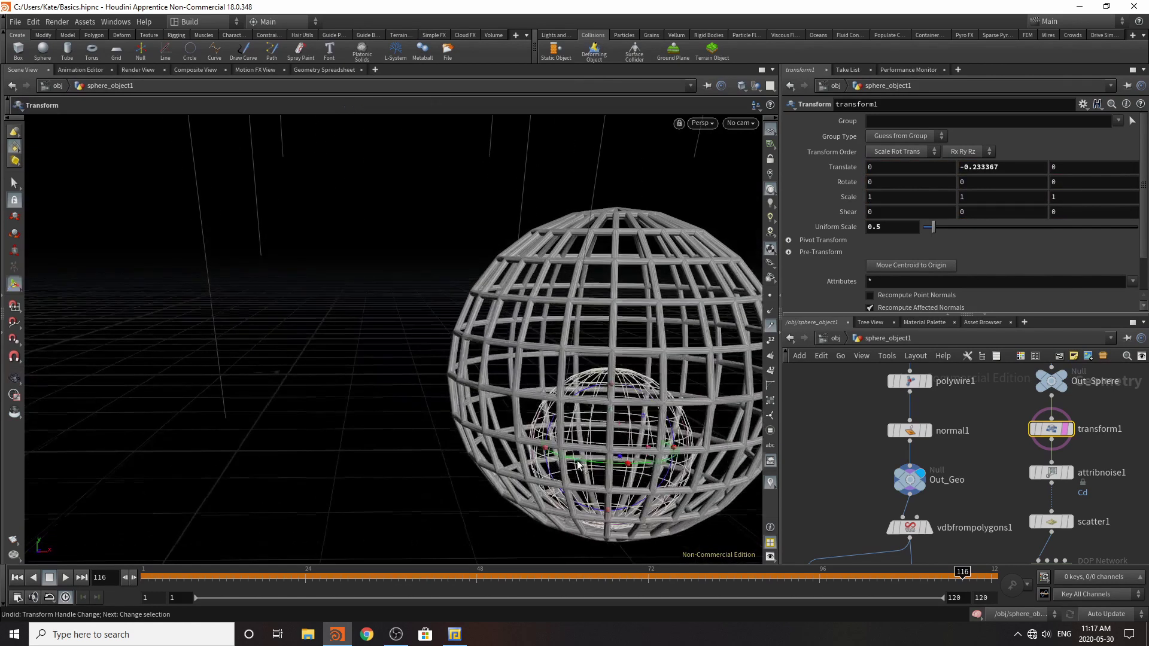
# - Return the timeline to frame 1, display the popnet node and open its dynamics network
pyautogui.click(18, 579)
pyautogui.scroll(-5, 1075, 434)
pyautogui.scroll(4, 1074, 440)
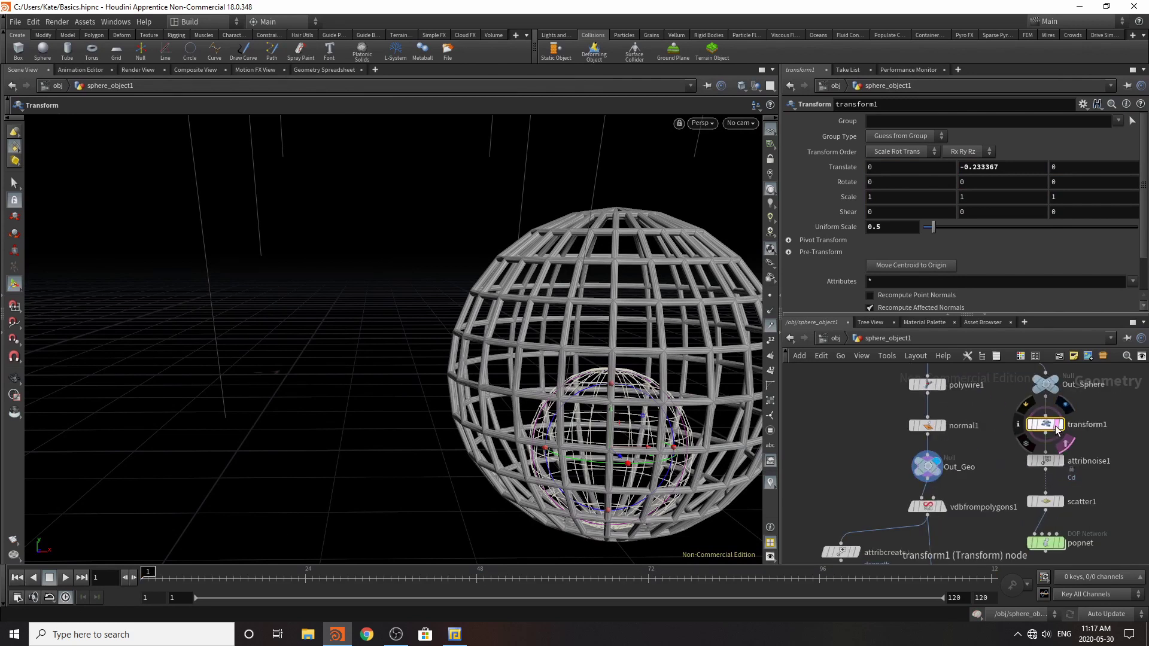
pyautogui.click(1063, 544)
pyautogui.doubleClick(1045, 543)
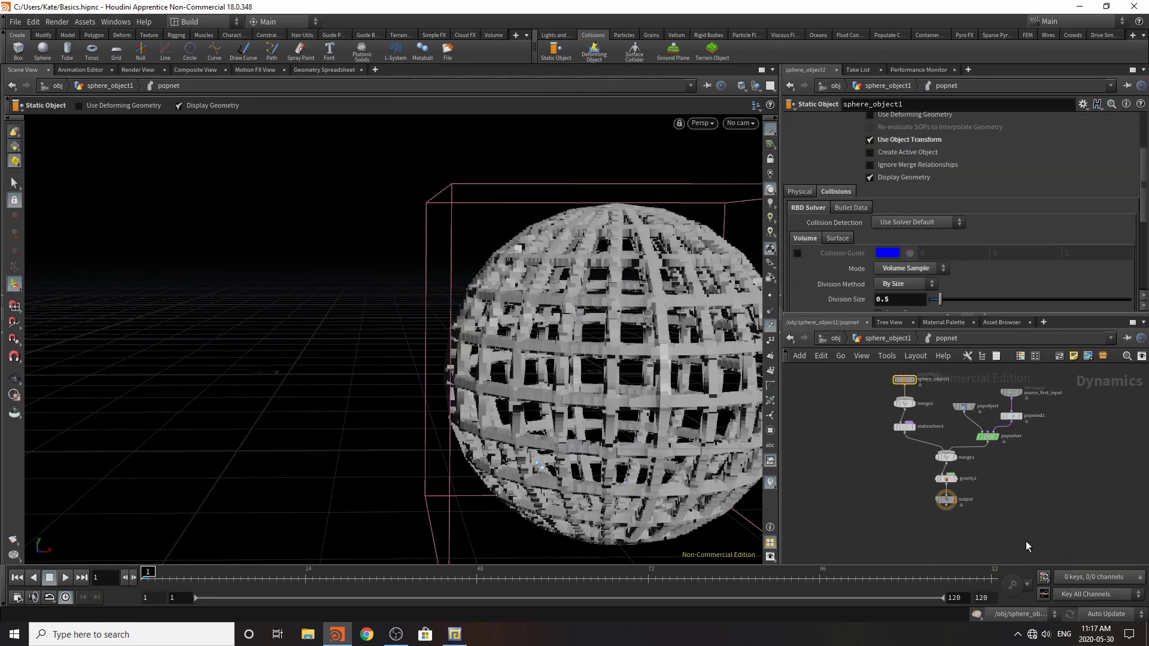
# - Play the simulation with the whole wireframe sphere in view and stop playback
pyautogui.keyDown('alt'); pyautogui.moveTo(677, 441); pyautogui.dragTo(607, 442, button='right'); pyautogui.keyUp('alt')
pyautogui.keyDown('alt'); pyautogui.moveTo(608, 443); pyautogui.dragTo(542, 369, button='middle'); pyautogui.keyUp('alt')
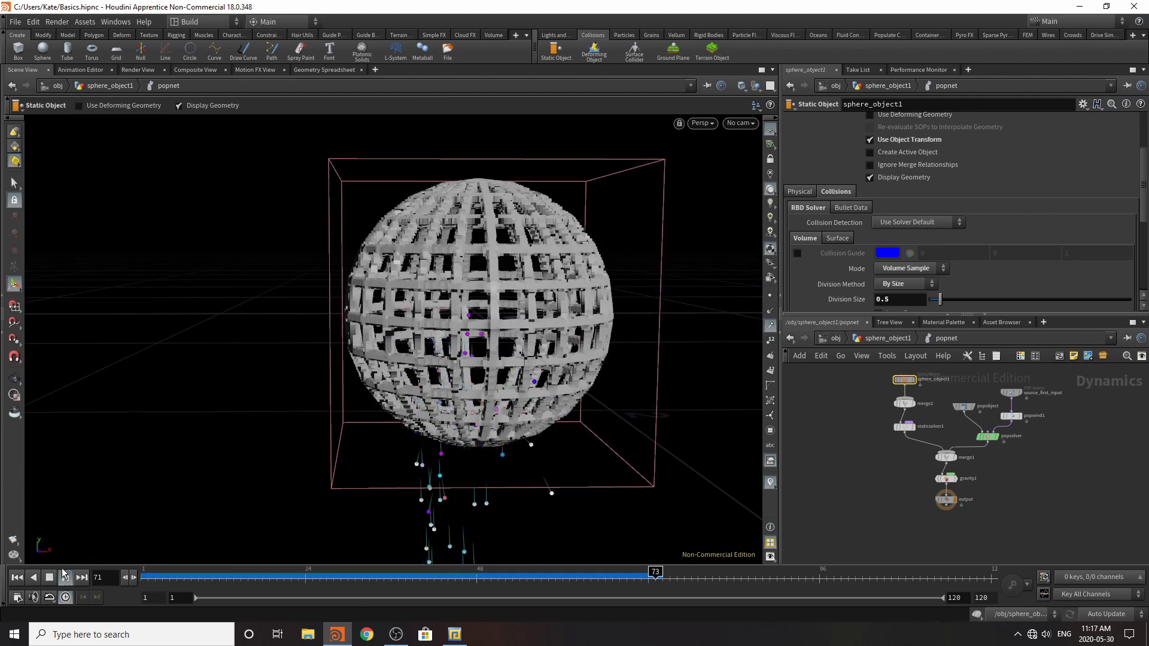
pyautogui.click(51, 579)
# - Insert a POP Axis Force node between popwind1 and popsolver and test-play the simulation from frame 1
pyautogui.scroll(-3, 999, 479)
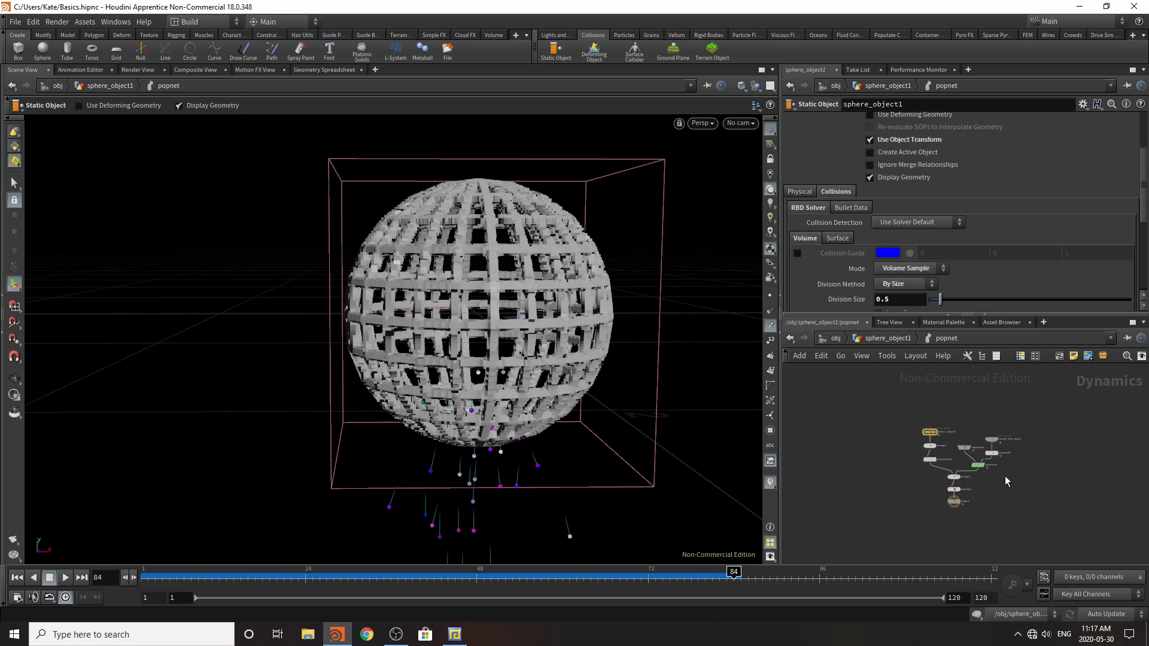
pyautogui.scroll(6, 1012, 461)
pyautogui.scroll(-2, 1045, 428)
pyautogui.scroll(4, 1050, 434)
pyautogui.moveTo(892, 393); pyautogui.dragTo(978, 423)
pyautogui.press('Tab')
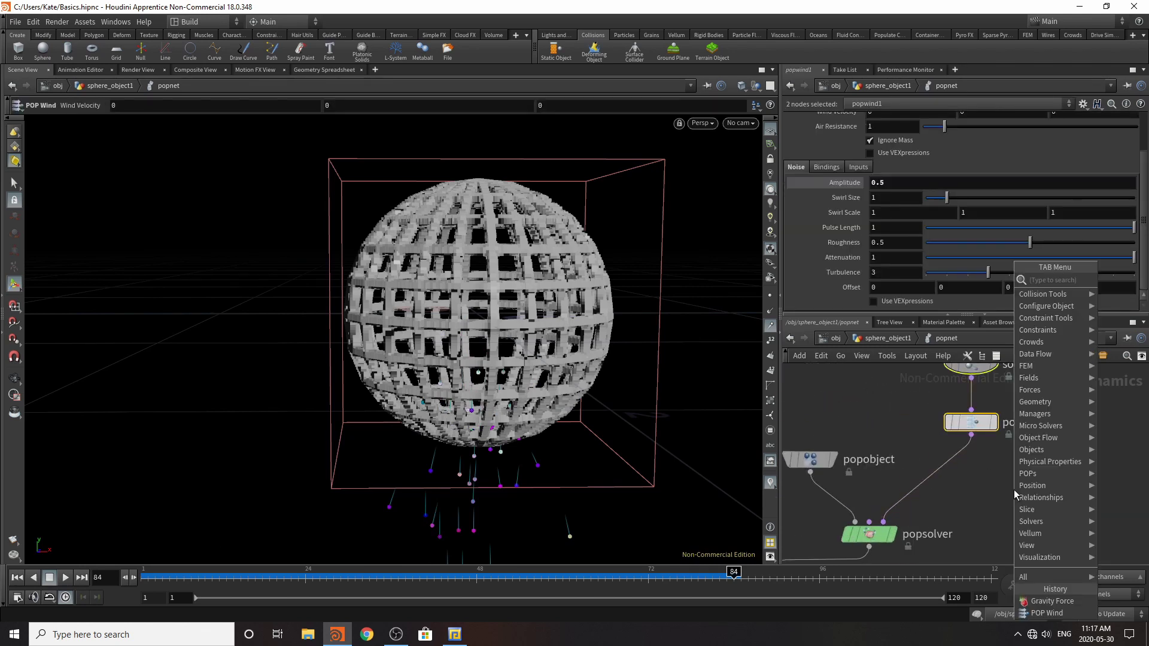
pyautogui.write('pop force')
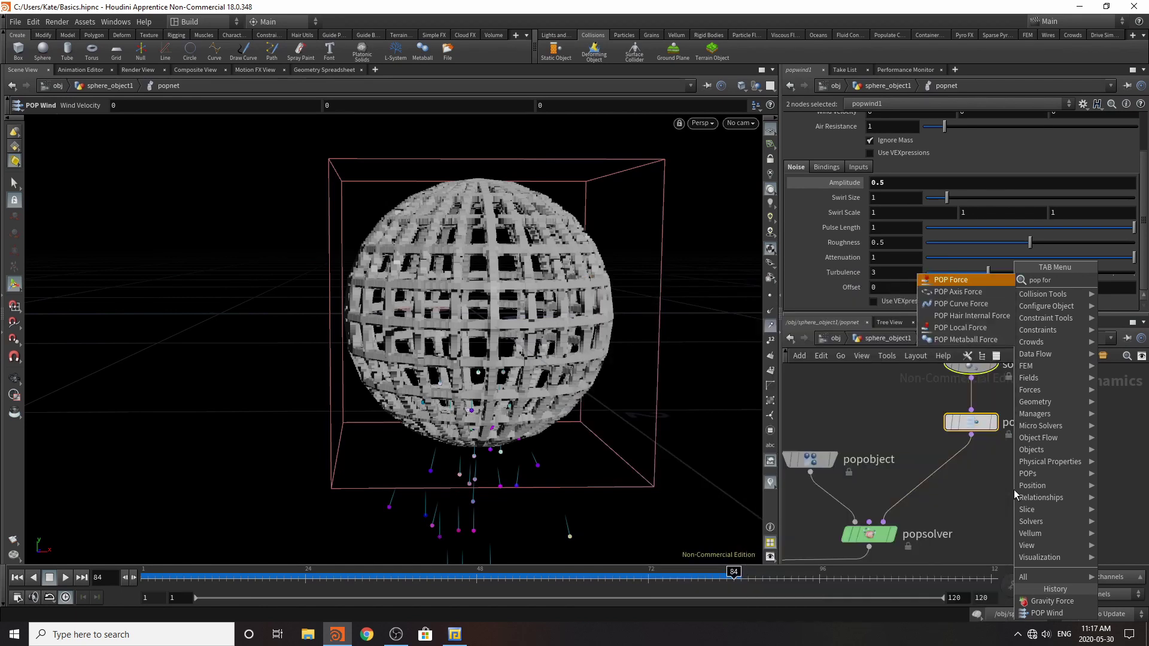
pyautogui.click(970, 292)
pyautogui.click(946, 477)
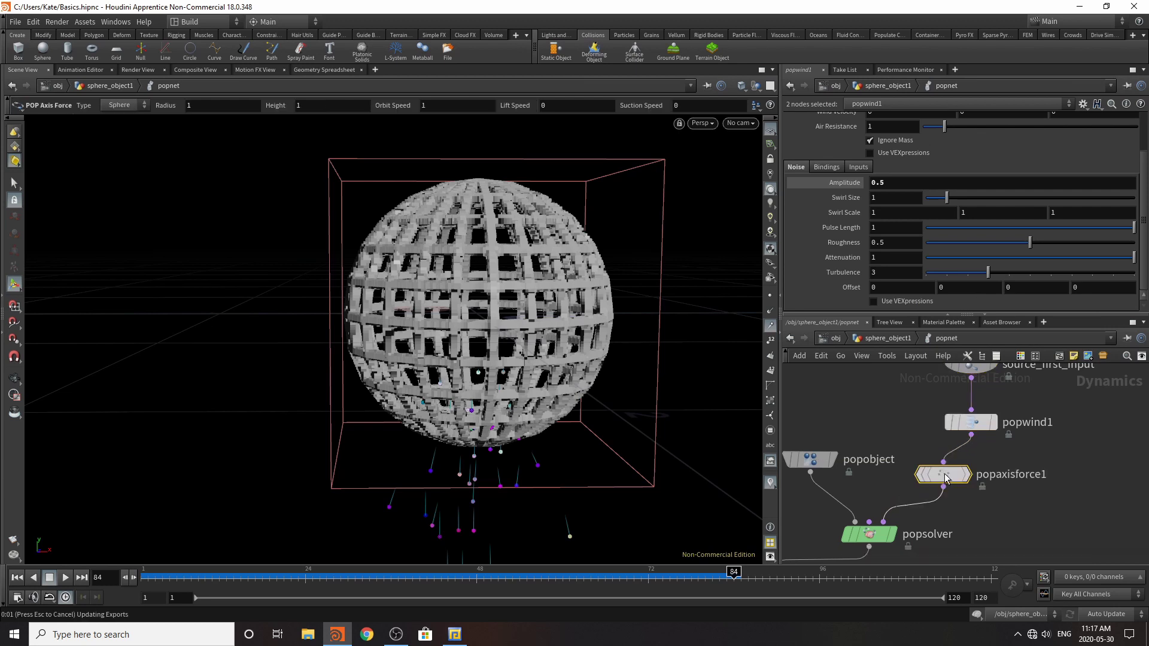
pyautogui.moveTo(946, 478); pyautogui.dragTo(973, 479)
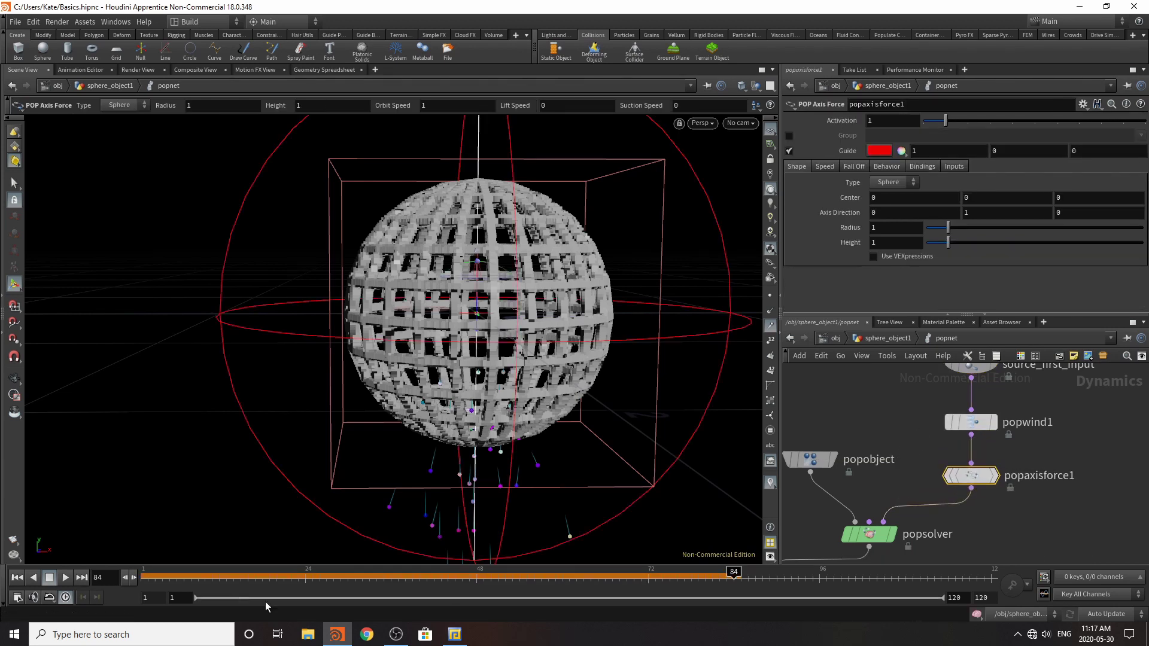
pyautogui.click(16, 578)
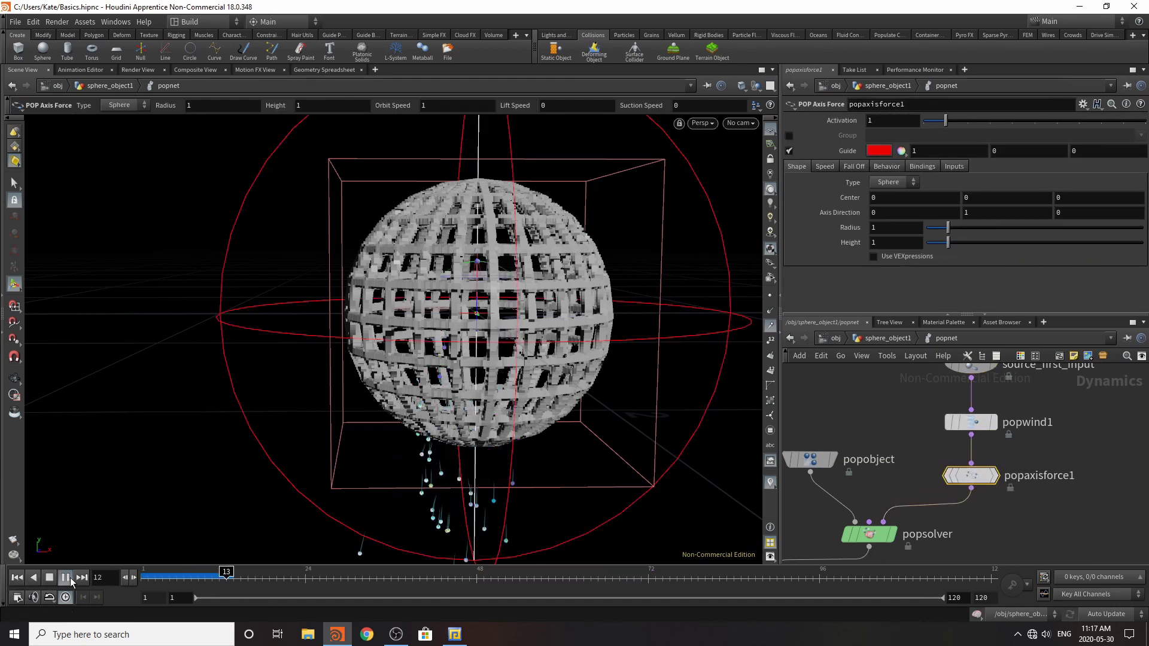
pyautogui.click(49, 577)
# - Set popaxisforce1's Lift Speed to 0.64 and Suction Speed to 5.29, and return the timeline to frame 1
pyautogui.click(828, 167)
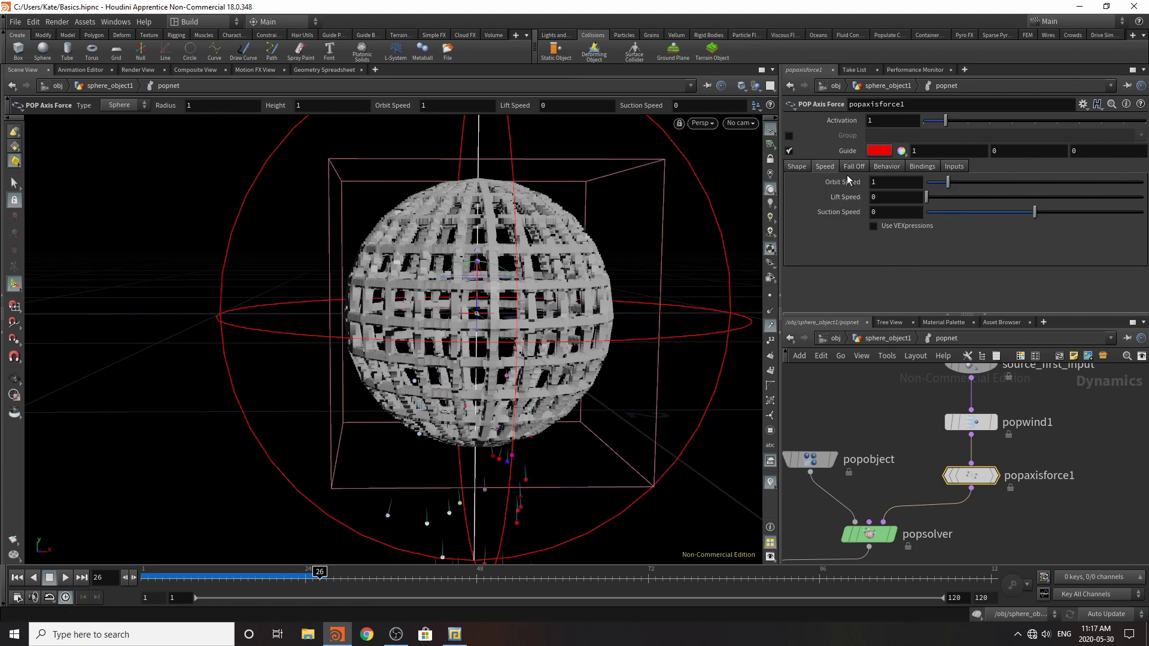
pyautogui.moveTo(926, 197); pyautogui.dragTo(942, 195)
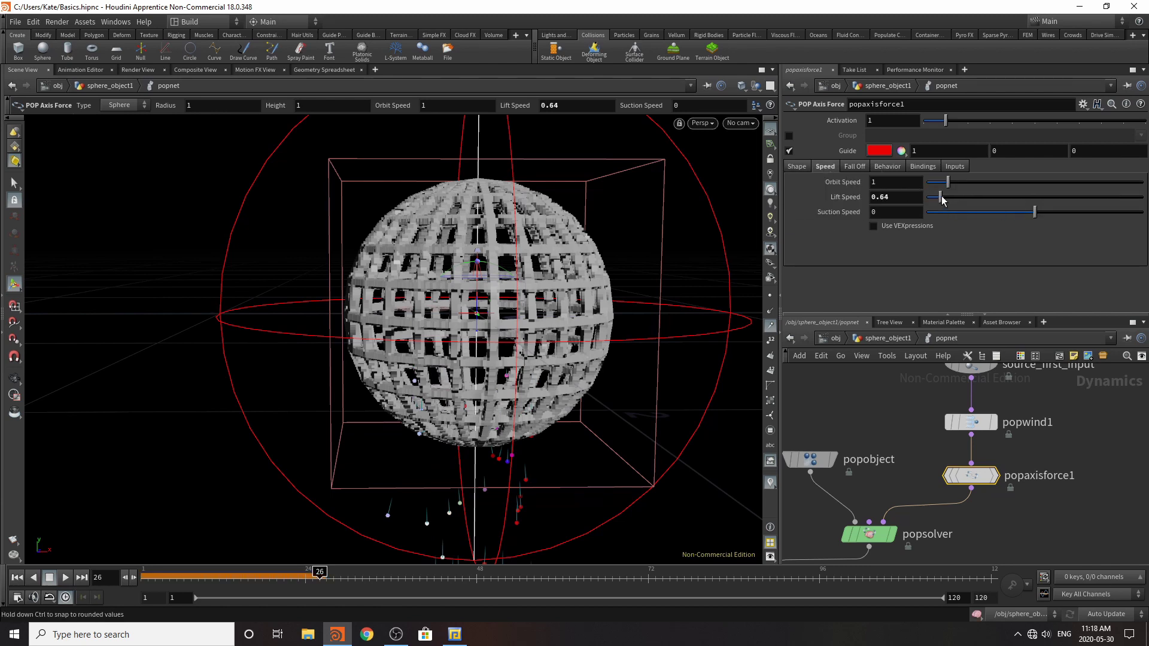
pyautogui.moveTo(1035, 212); pyautogui.dragTo(1088, 206)
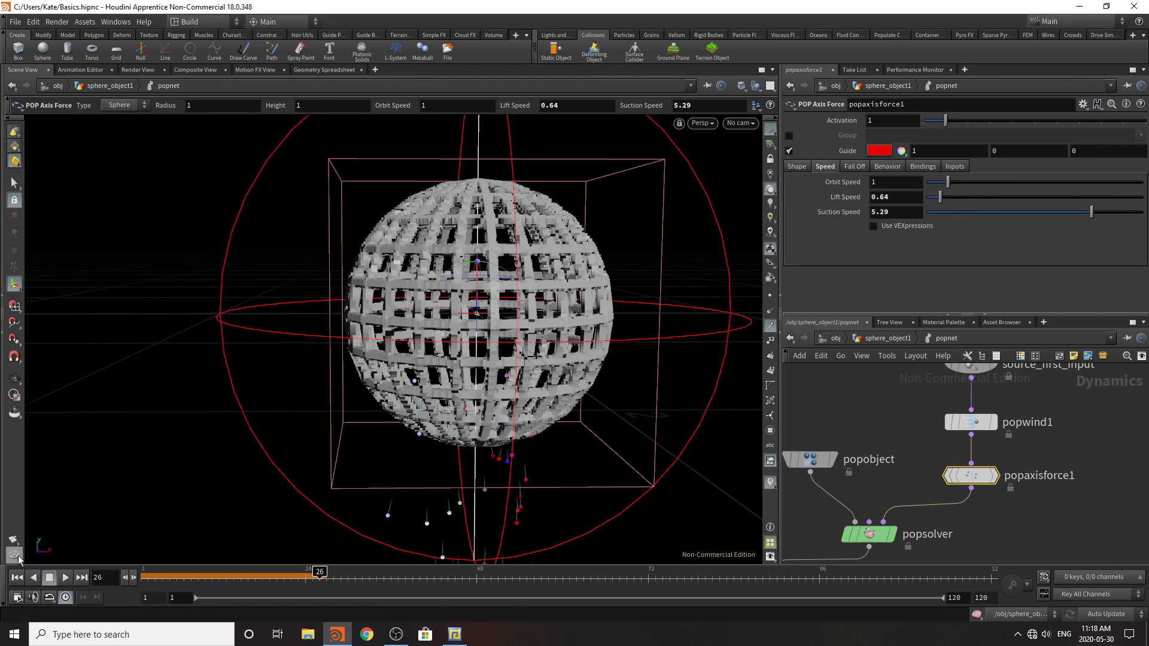
pyautogui.click(25, 577)
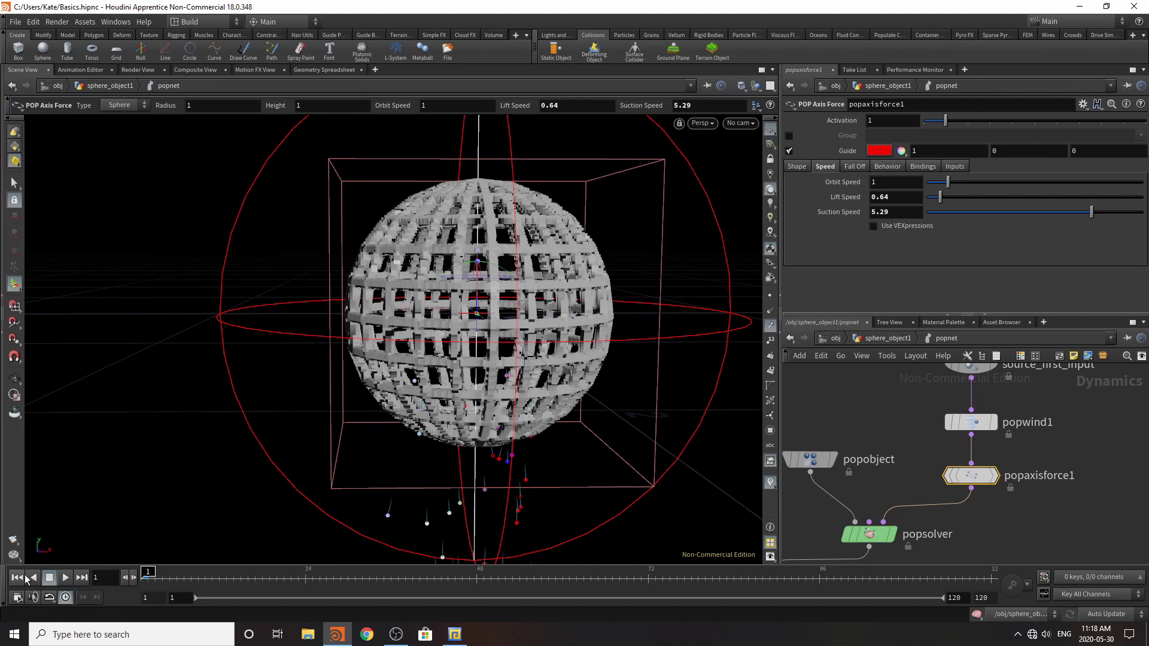
# - Set source_first_input's Const. Birth Rate to 1000 and play the simulation with the falling particle stream in view
pyautogui.click(971, 365)
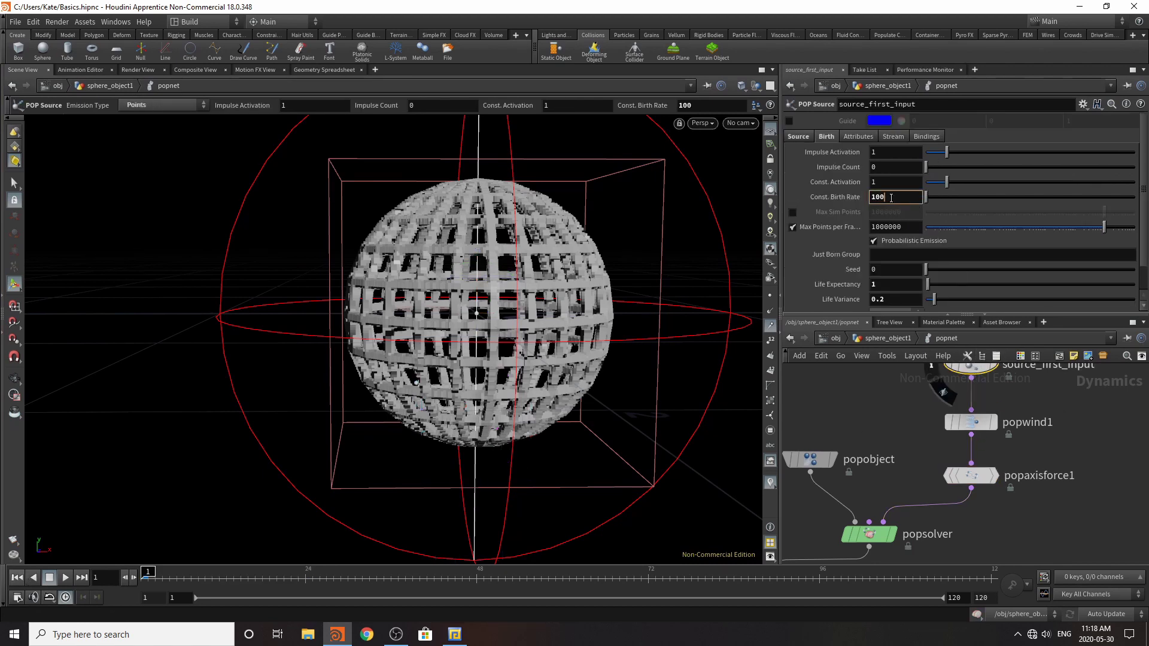
pyautogui.write('0')
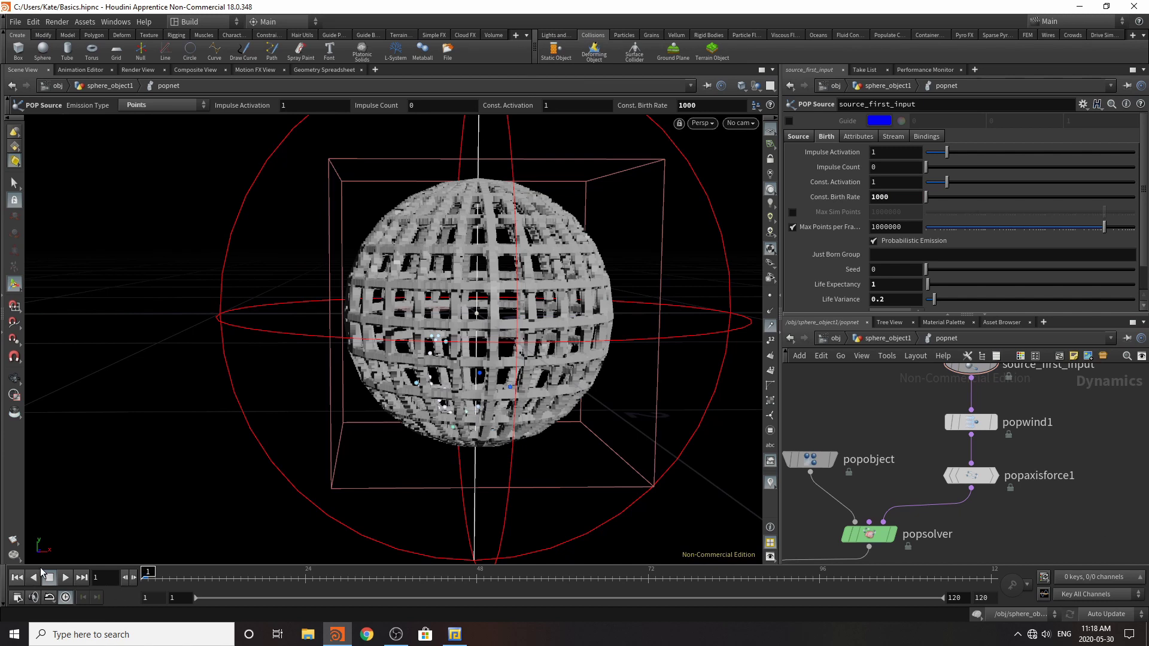
pyautogui.click(66, 579)
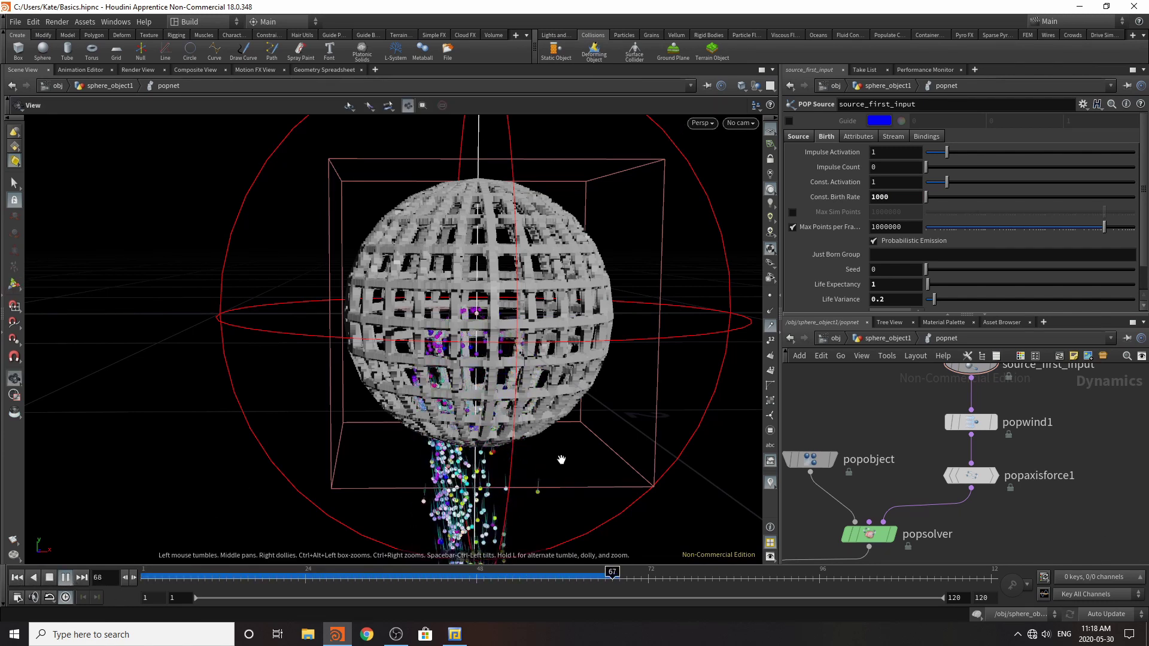
pyautogui.keyDown('alt'); pyautogui.moveTo(562, 459); pyautogui.dragTo(465, 506, button='right'); pyautogui.keyUp('alt')
pyautogui.keyDown('alt'); pyautogui.moveTo(531, 506); pyautogui.dragTo(504, 353, button='middle'); pyautogui.keyUp('alt')
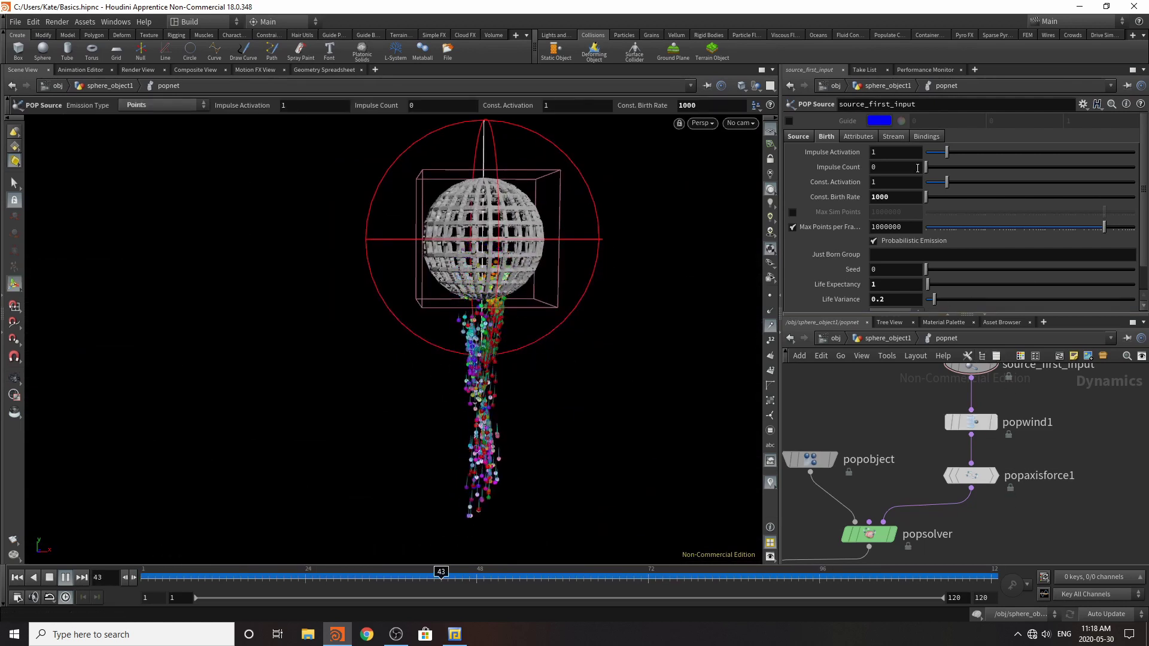
# - Set popaxisforce1's Suction Speed to -6.57 while the simulation plays
pyautogui.click(971, 480)
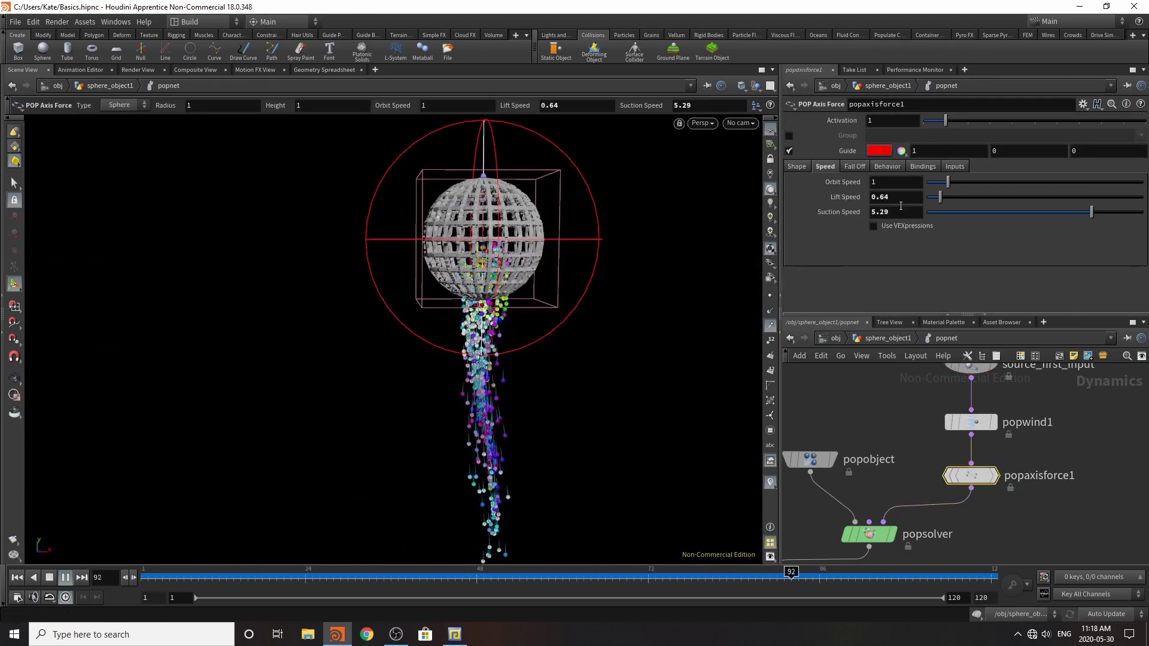
pyautogui.moveTo(998, 212); pyautogui.dragTo(986, 212)
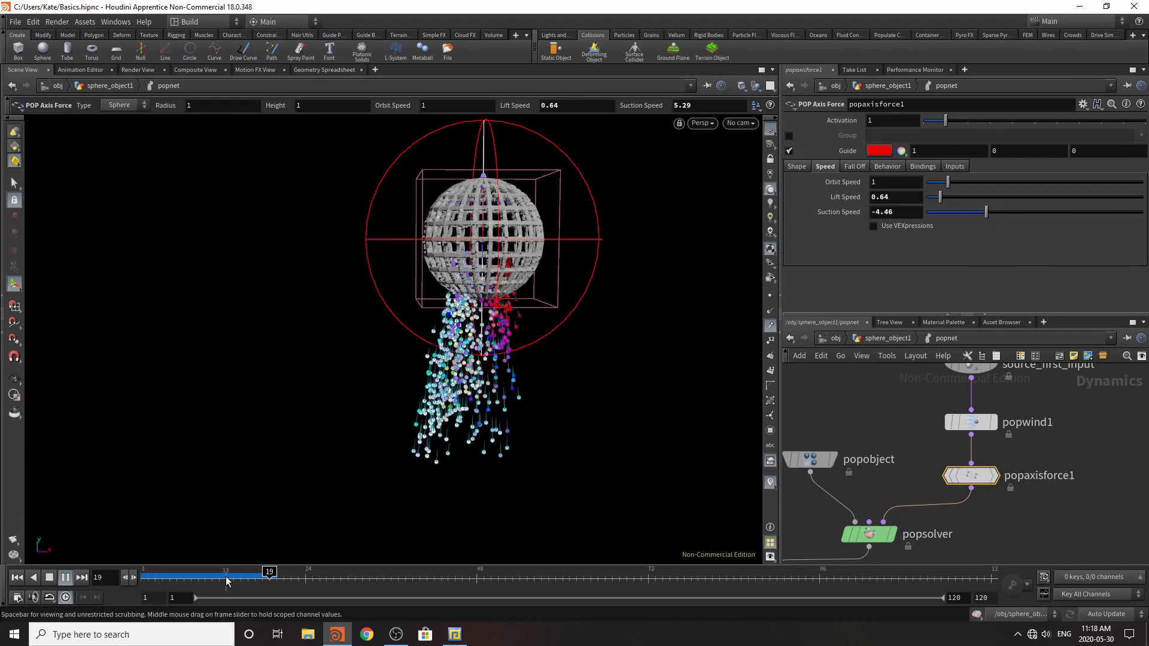
pyautogui.moveTo(976, 209); pyautogui.dragTo(965, 210)
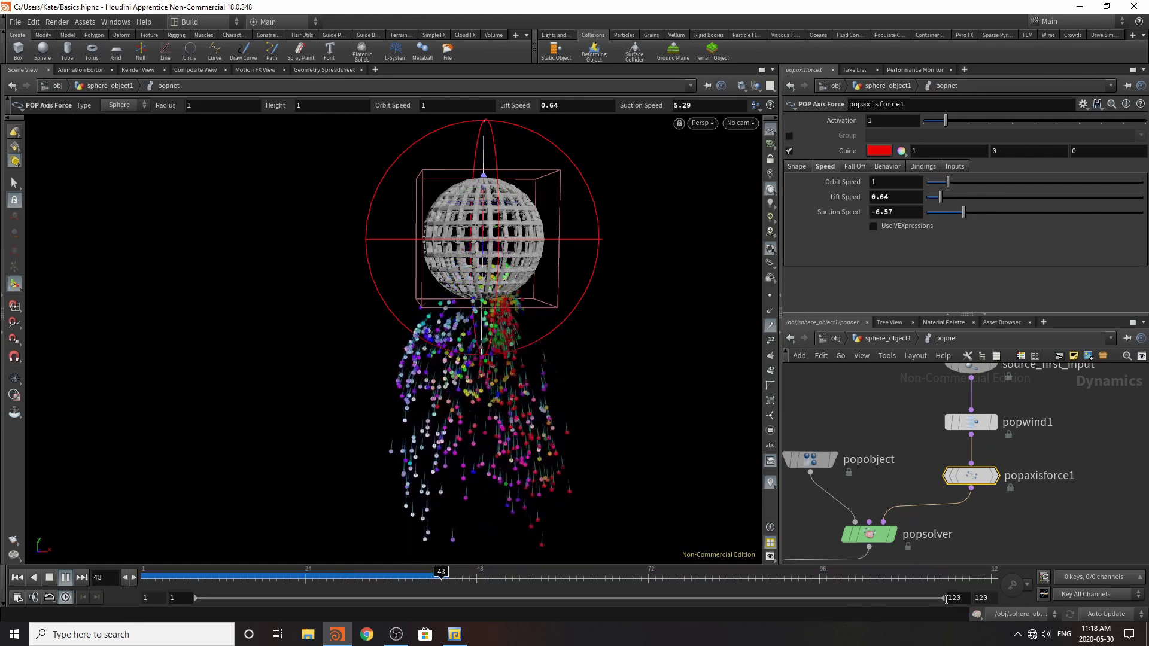
# - Shorten the playback range to end at frame 68 and set popaxisforce1's Orbit Speed to 9
pyautogui.moveTo(916, 600); pyautogui.dragTo(612, 601)
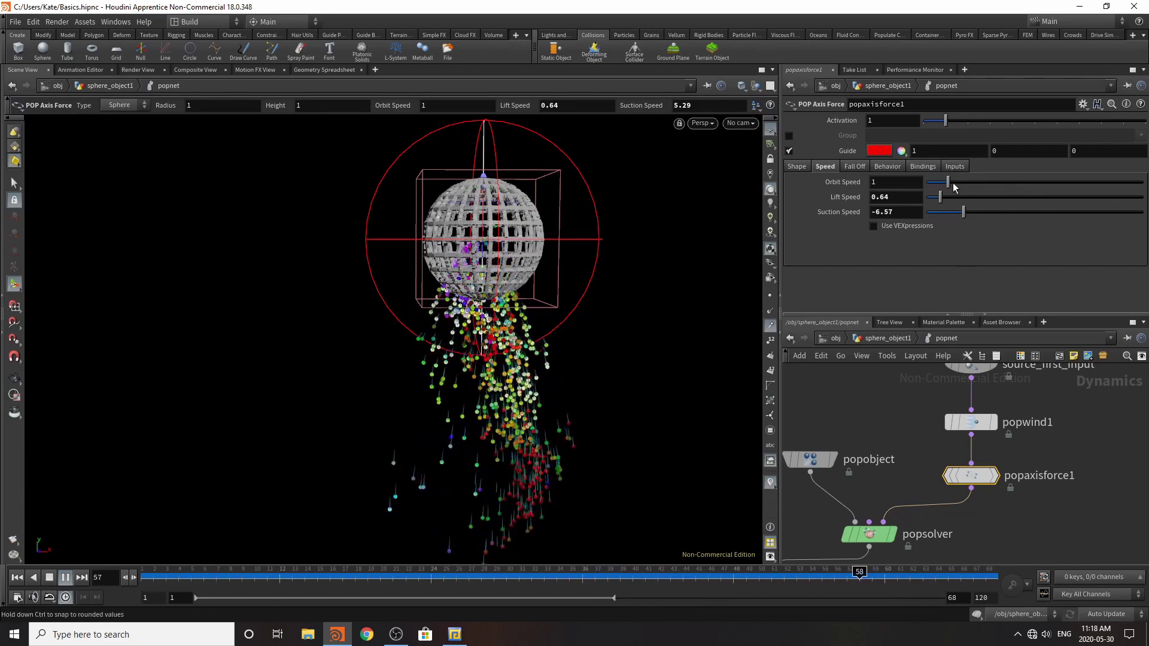
pyautogui.moveTo(948, 181); pyautogui.dragTo(1122, 184)
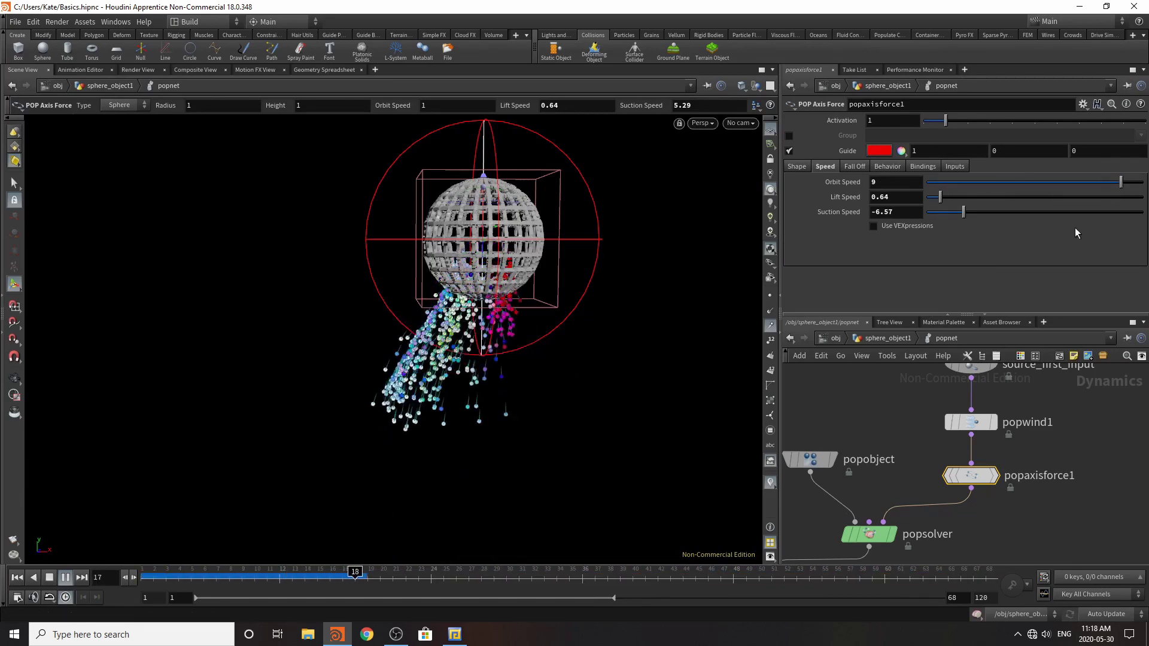
# - On popaxisforce1, set Radius to 2.94, Height to 2.74, Orbit Speed to 5.12, Lift Speed to 3.27 and Suction Speed to -2.58
pyautogui.click(796, 167)
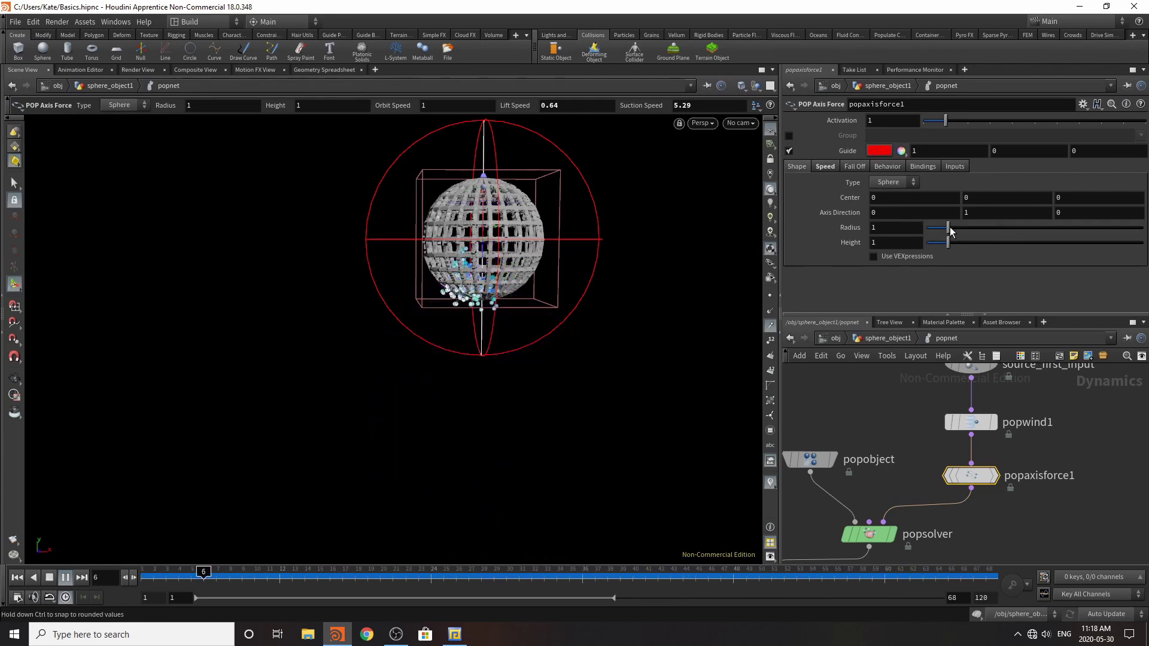
pyautogui.moveTo(949, 228); pyautogui.dragTo(986, 241)
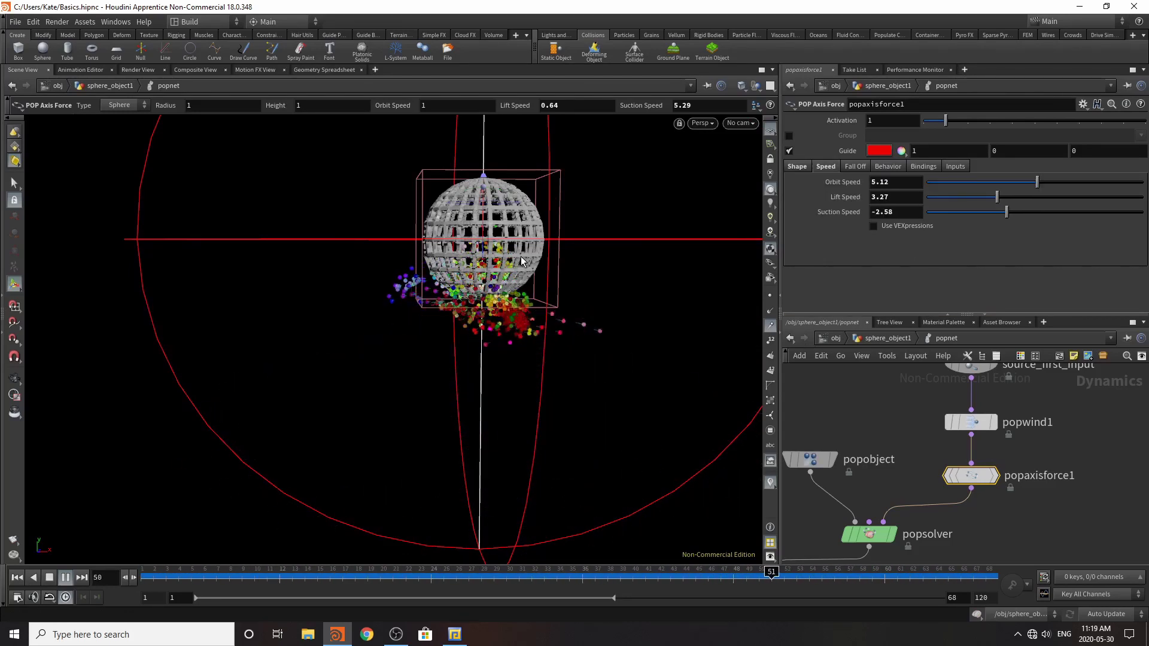
# - Set source_first_input's Life Expectancy to 2 and replay the simulation from frame 1
pyautogui.click(971, 367)
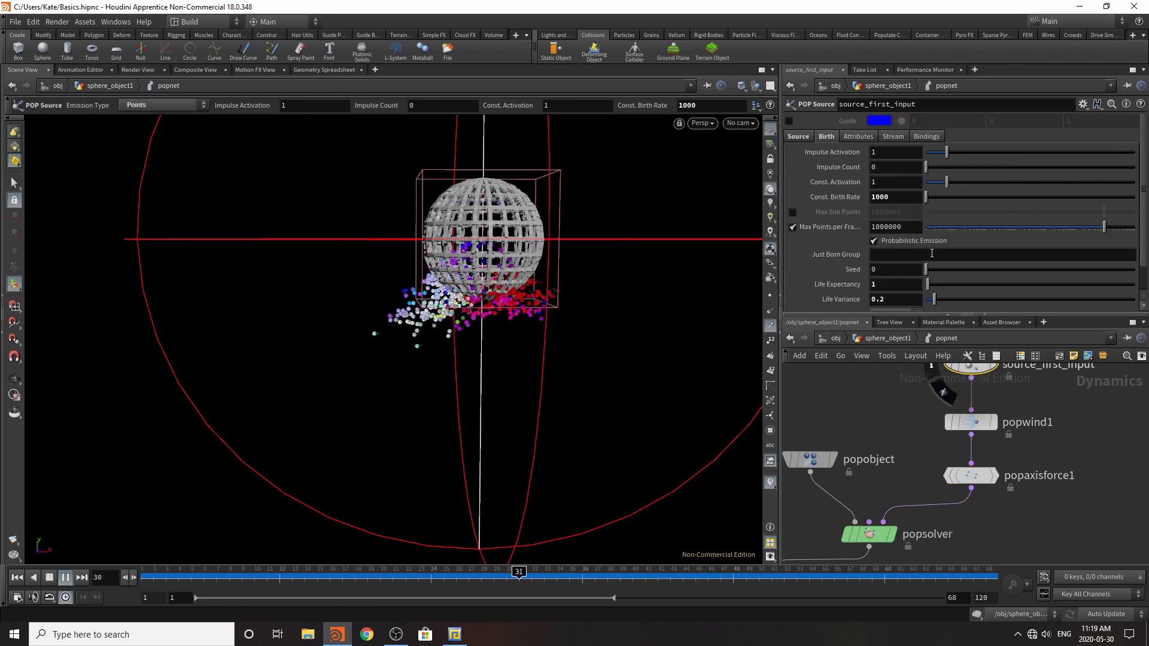
pyautogui.write('2')
pyautogui.click(1090, 444)
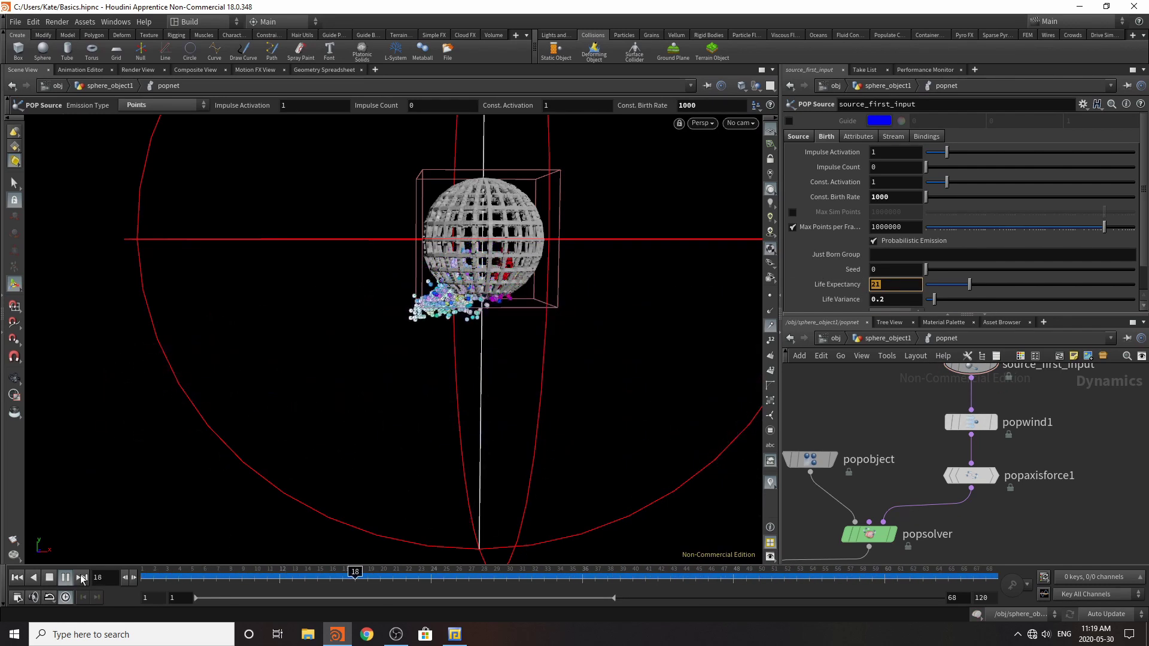
pyautogui.click(51, 579)
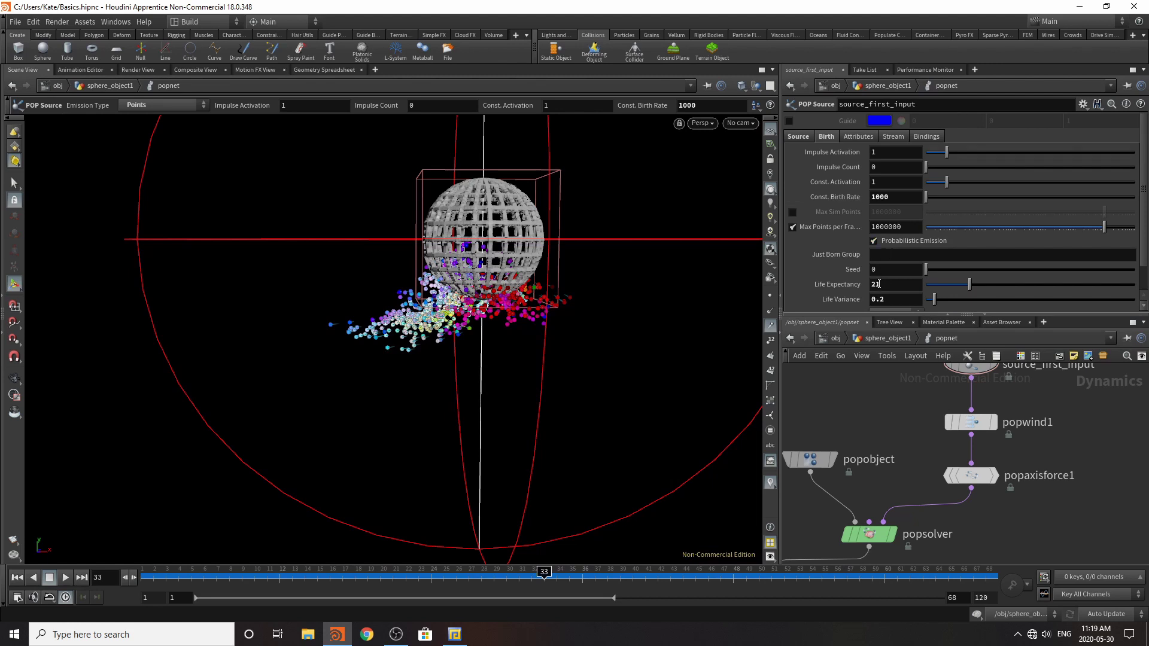
pyautogui.moveTo(880, 285); pyautogui.dragTo(855, 294)
pyautogui.write('2')
pyautogui.press('Return')
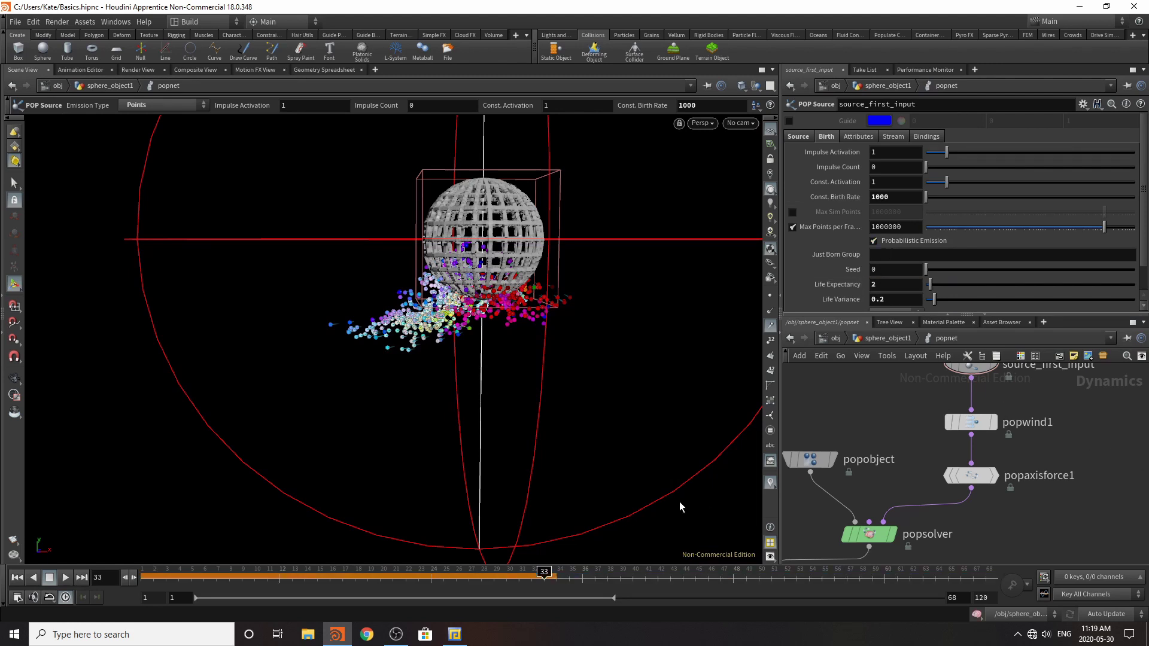
pyautogui.click(17, 577)
pyautogui.click(65, 578)
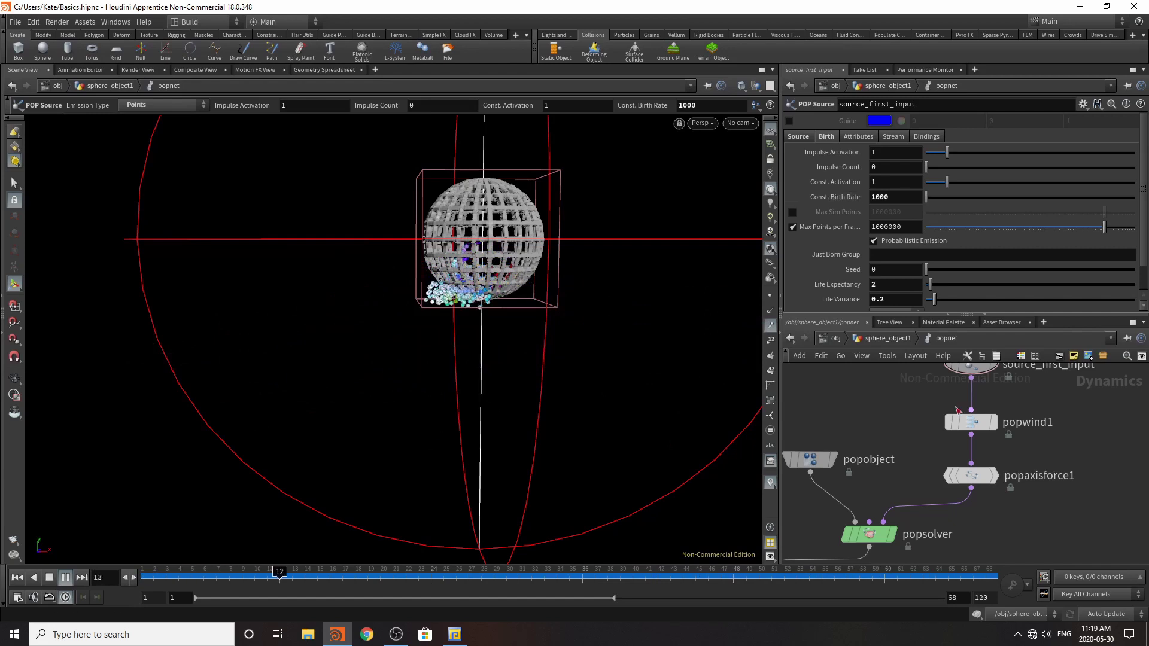
# - Set popaxisforce1's Orbit Speed to 2.8 and scrub the timeline to frame 61 to inspect the particles up close
pyautogui.click(972, 477)
pyautogui.moveTo(1037, 182); pyautogui.dragTo(988, 185)
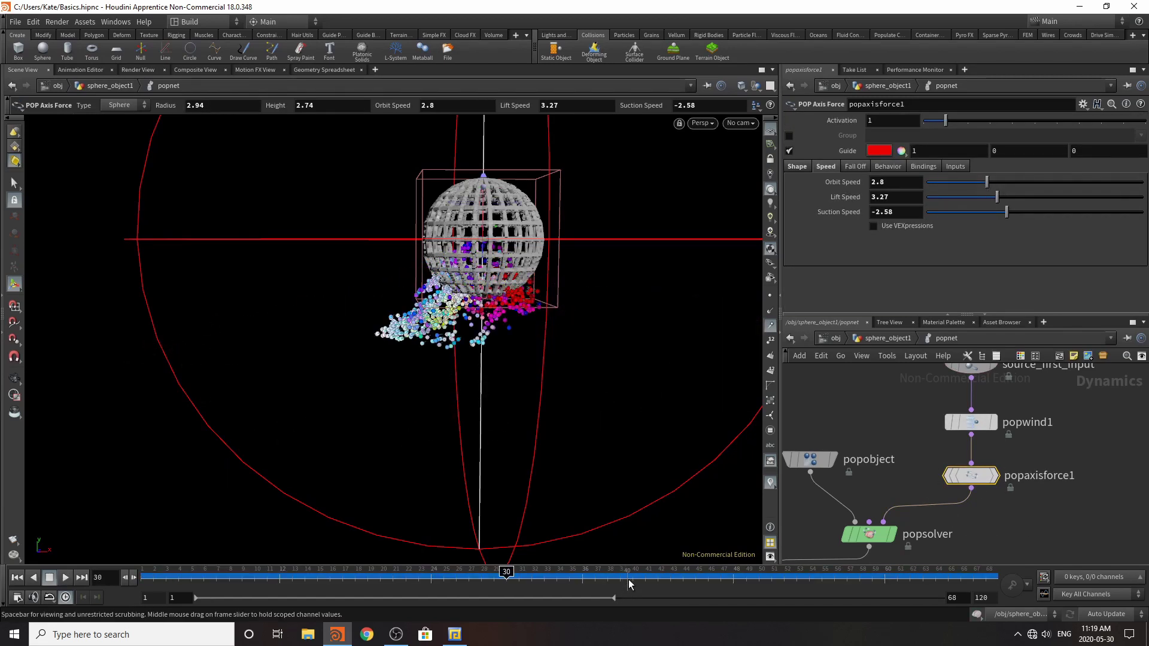
pyautogui.moveTo(628, 581); pyautogui.dragTo(897, 586)
pyautogui.keyDown('alt'); pyautogui.moveTo(551, 287); pyautogui.dragTo(613, 301, button='right'); pyautogui.keyUp('alt')
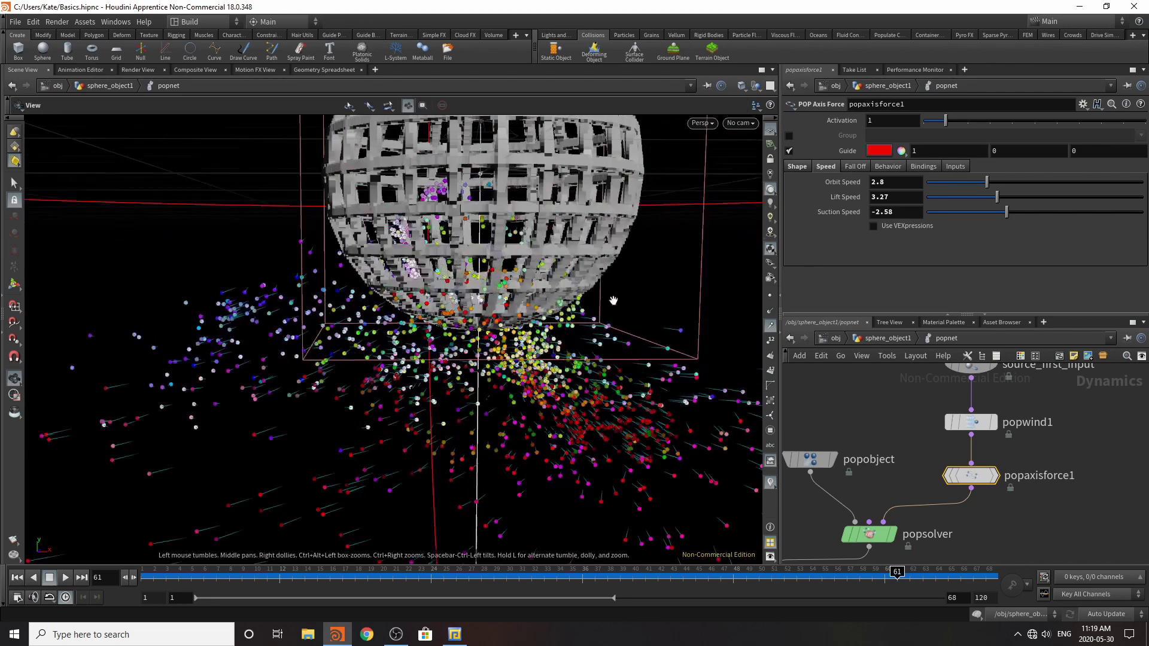
pyautogui.moveTo(613, 301); pyautogui.dragTo(509, 281)
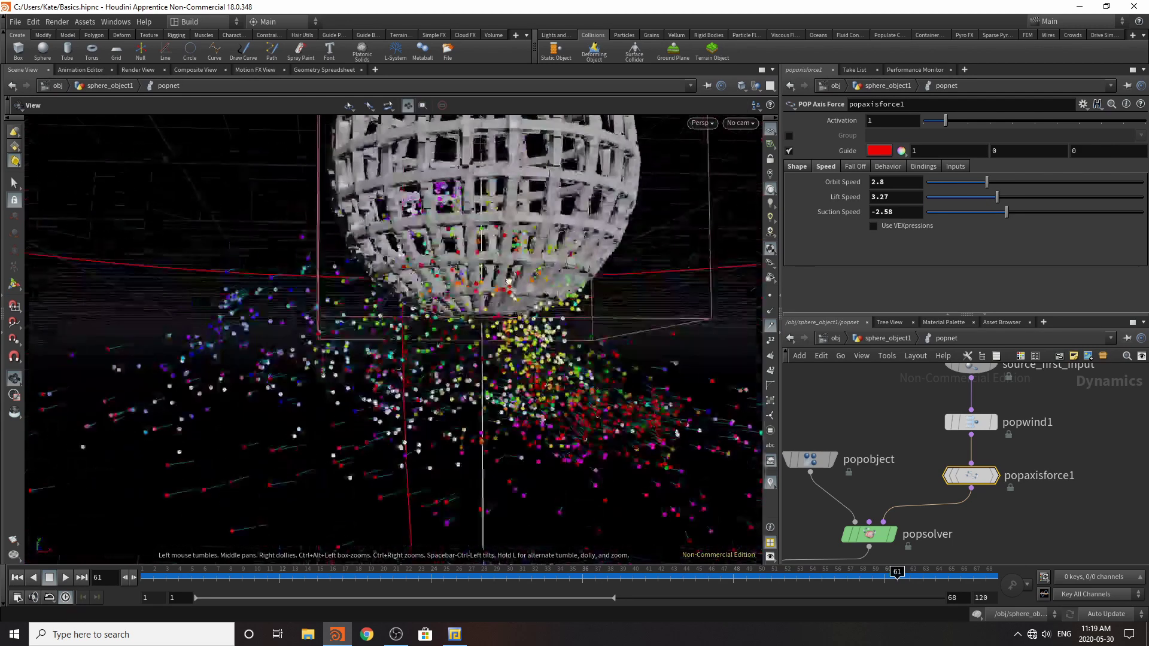
pyautogui.press('Return')
# - Go back up to the sphere_object1 network and save the scene file
pyautogui.click(859, 340)
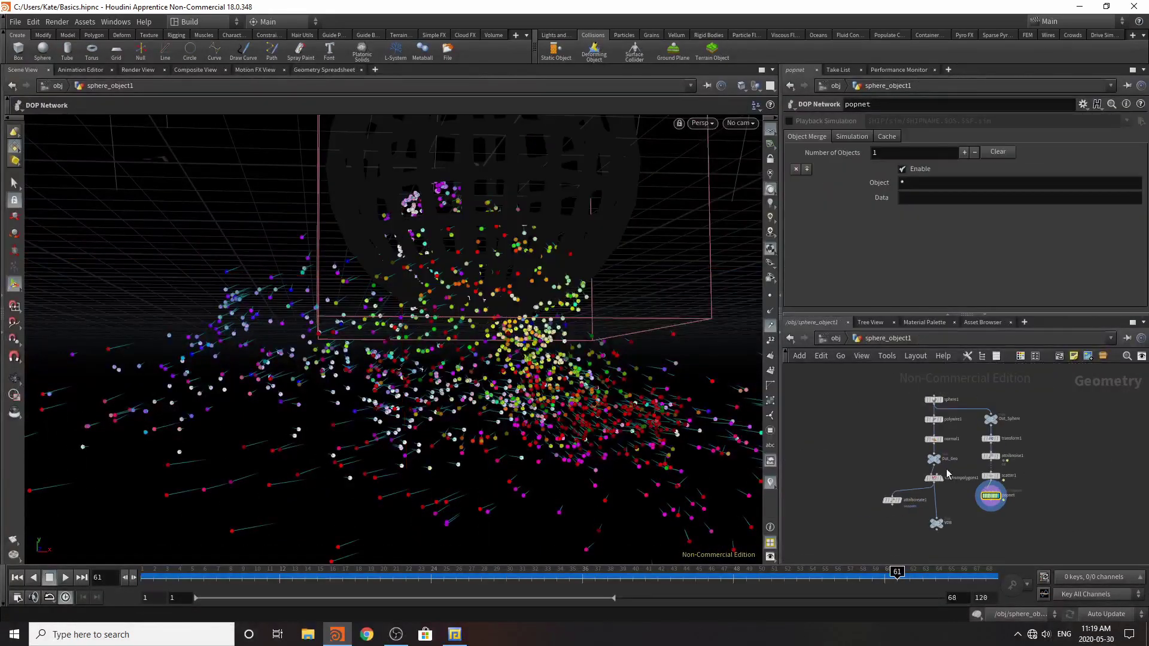
pyautogui.moveTo(914, 525); pyautogui.dragTo(891, 526)
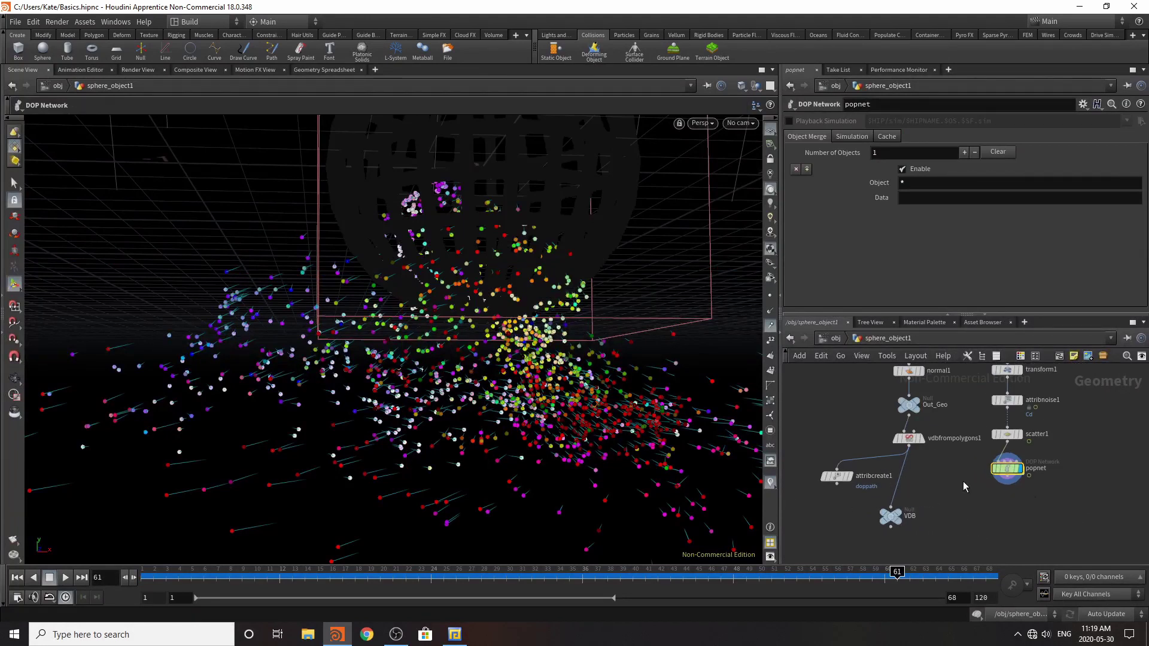
pyautogui.click(15, 23)
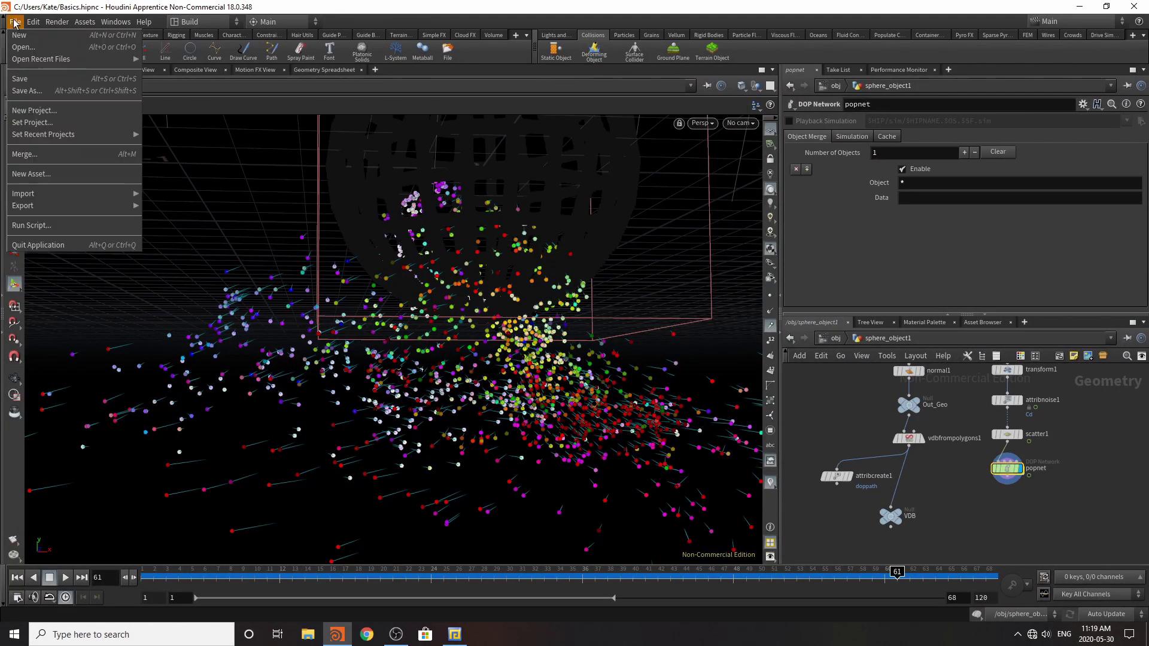
pyautogui.click(22, 79)
# - Add a Delete node below popnet, wire popnet's output into it and display it
pyautogui.press('Tab')
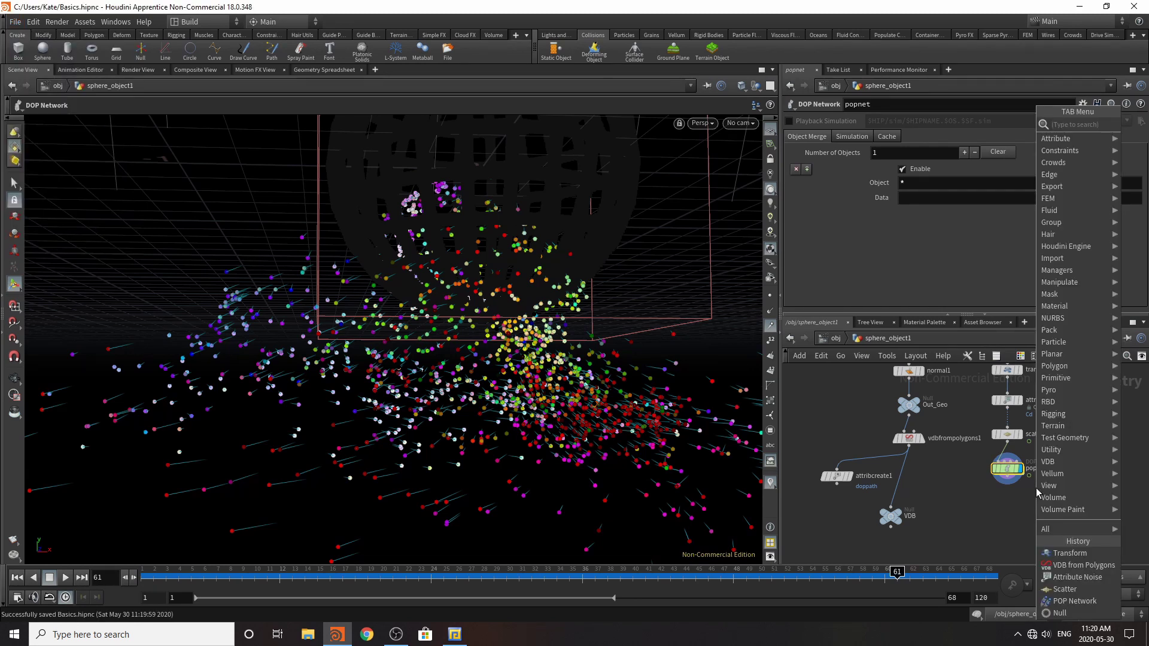
pyautogui.write('dele')
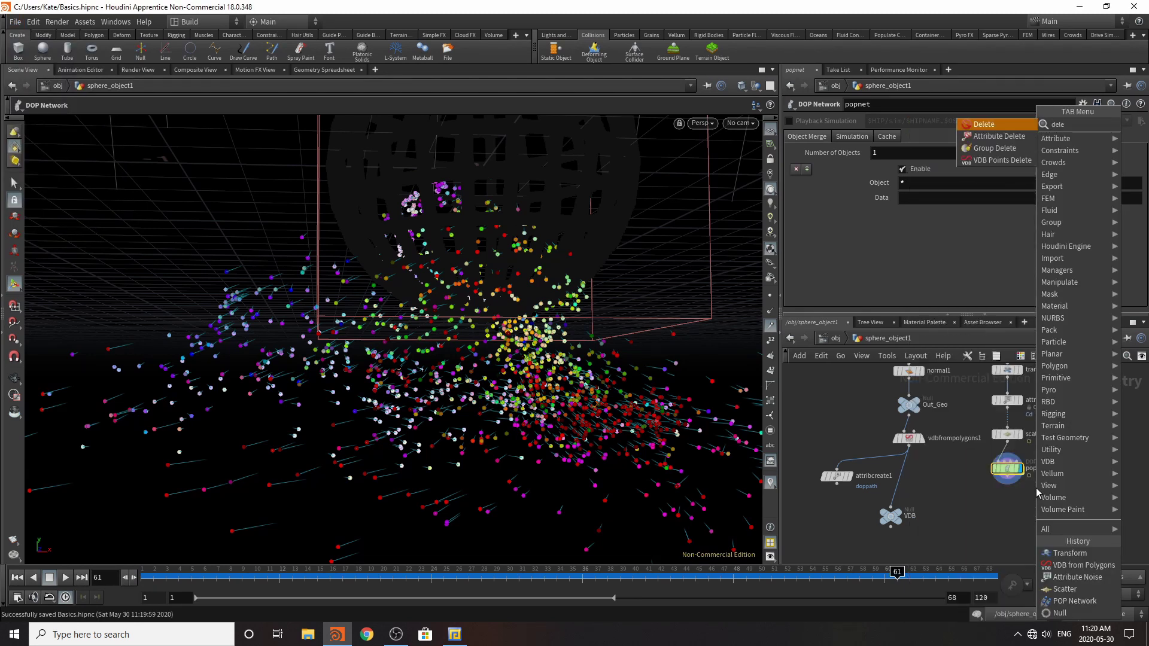
pyautogui.click(1008, 130)
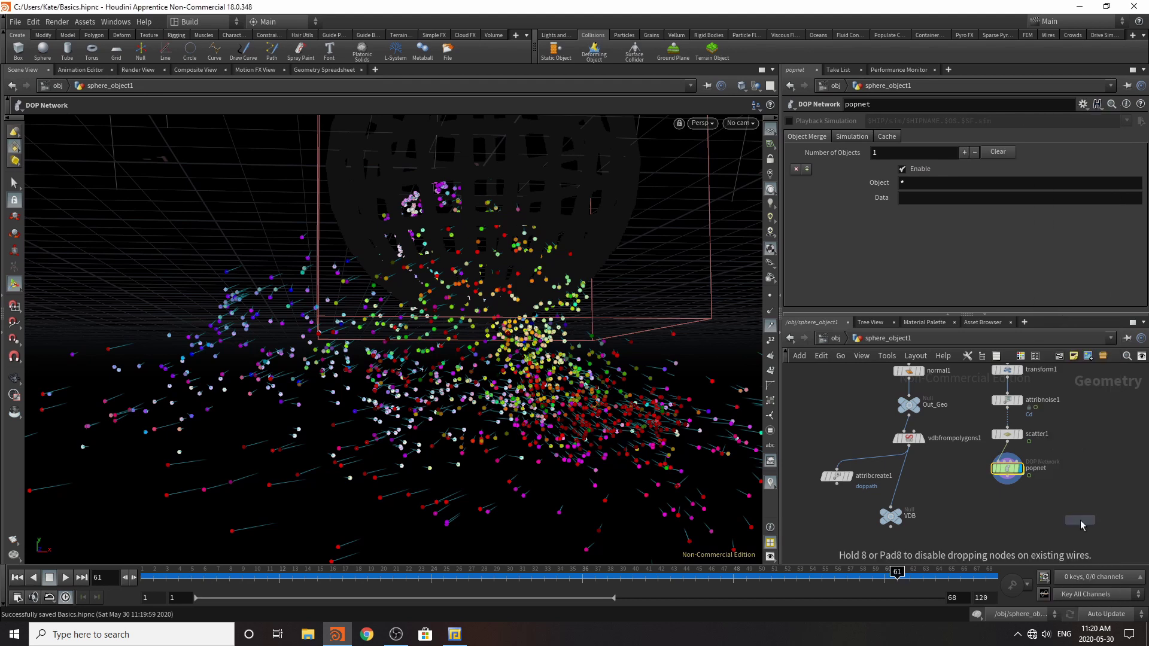
pyautogui.click(1037, 509)
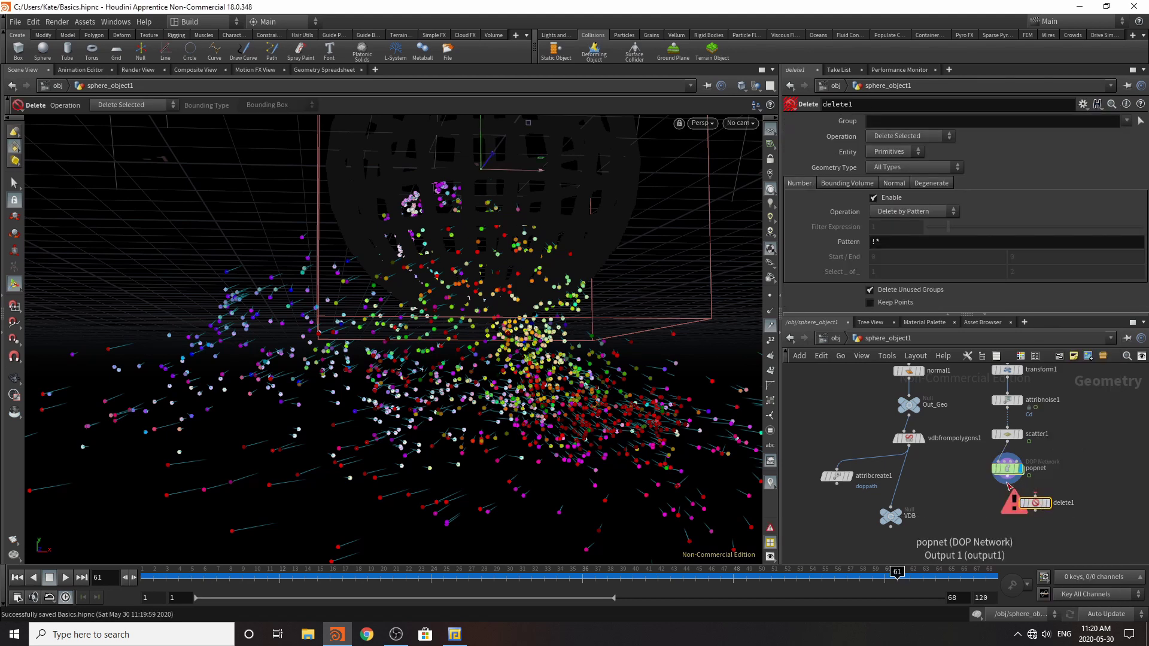
pyautogui.moveTo(1008, 478); pyautogui.dragTo(1036, 496)
pyautogui.click(1048, 504)
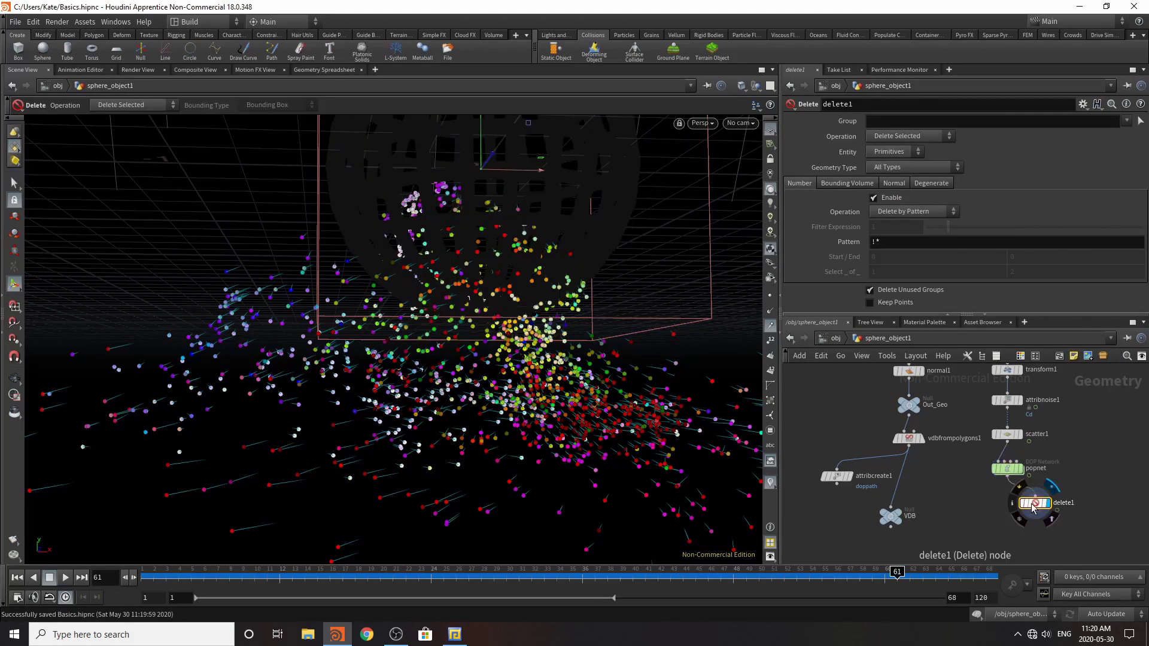
# - Configure delete1 with Entity Points, Delete by Range and the Delete Non-Selected operation, moving the timeline to frame 68
pyautogui.click(908, 154)
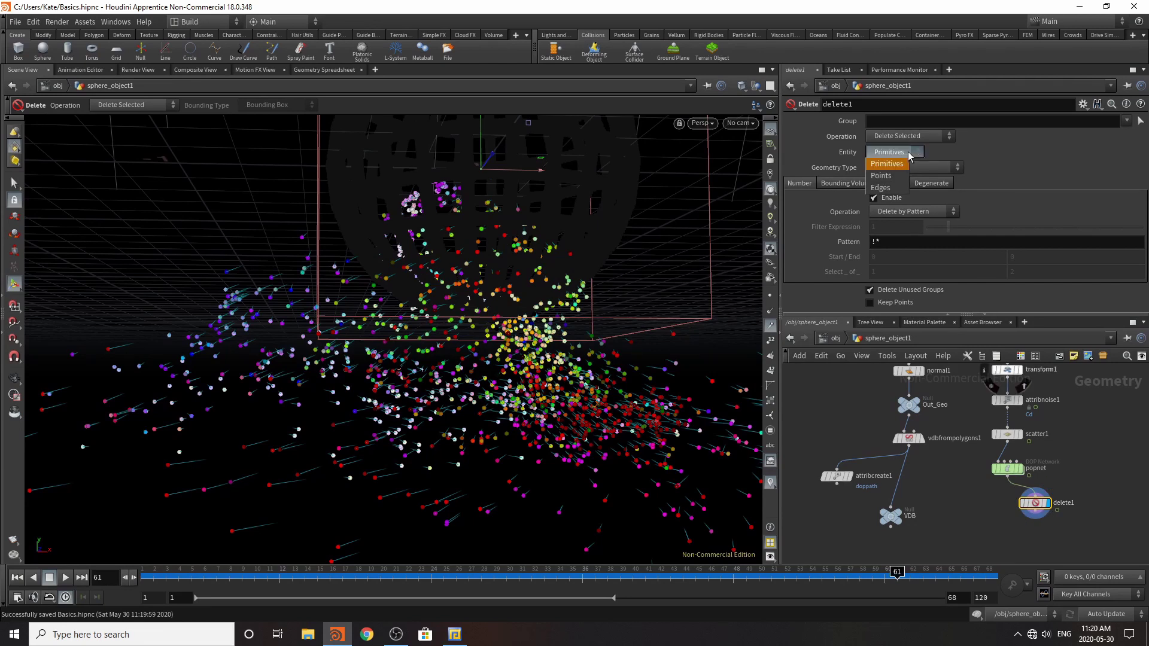
pyautogui.click(881, 176)
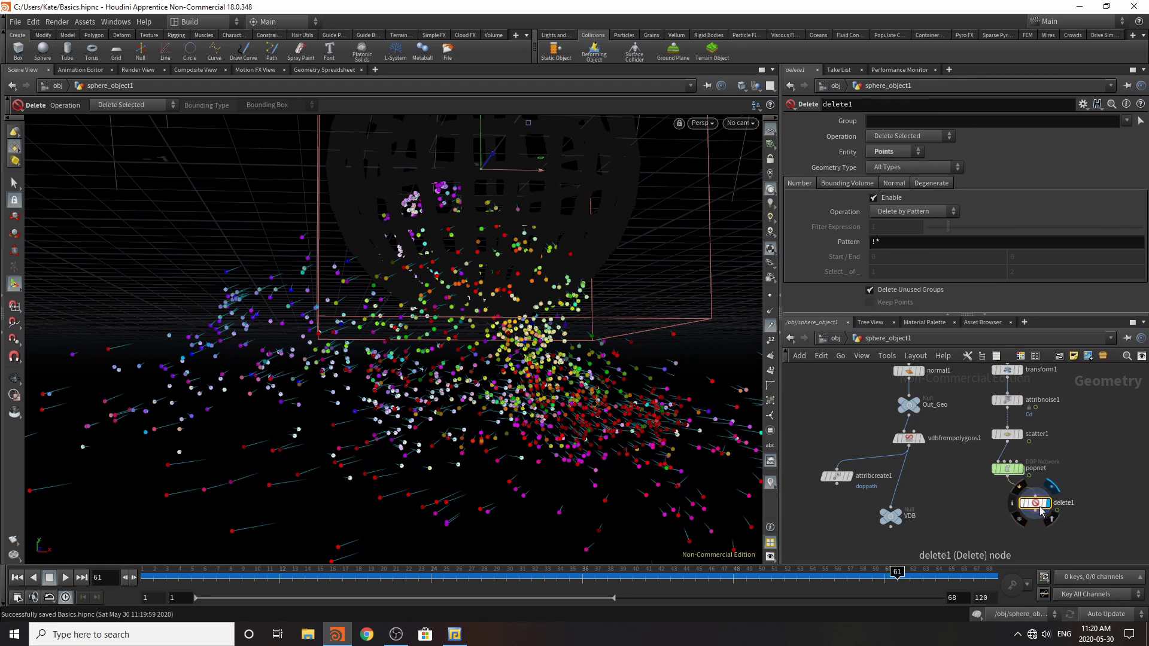
pyautogui.click(919, 213)
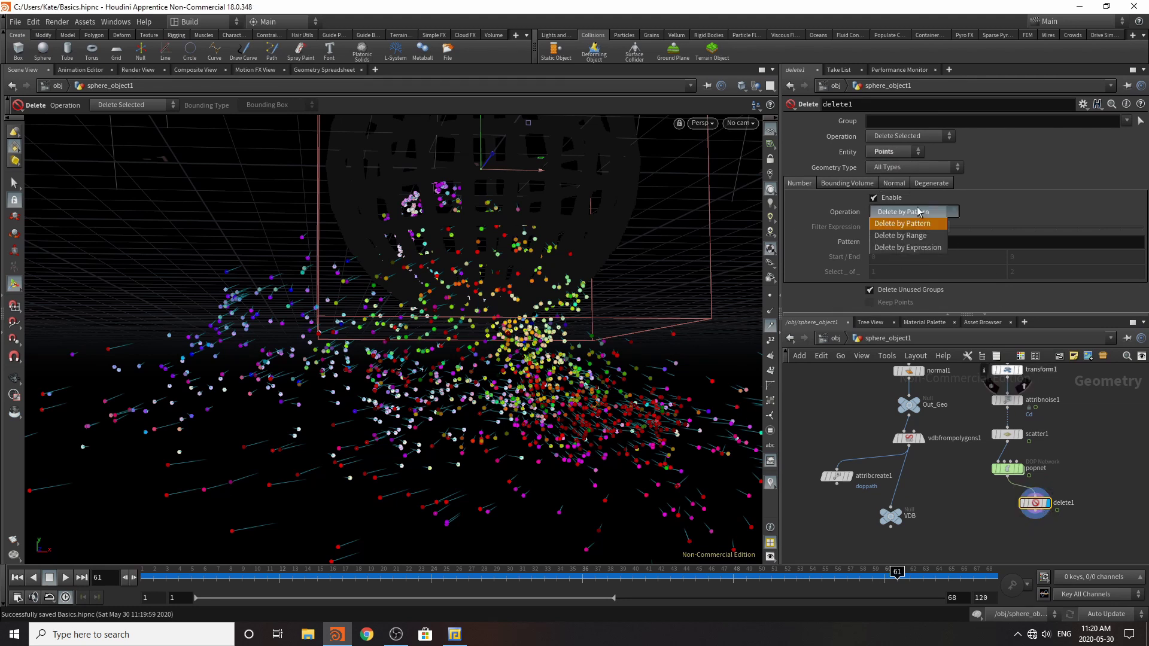
pyautogui.click(915, 235)
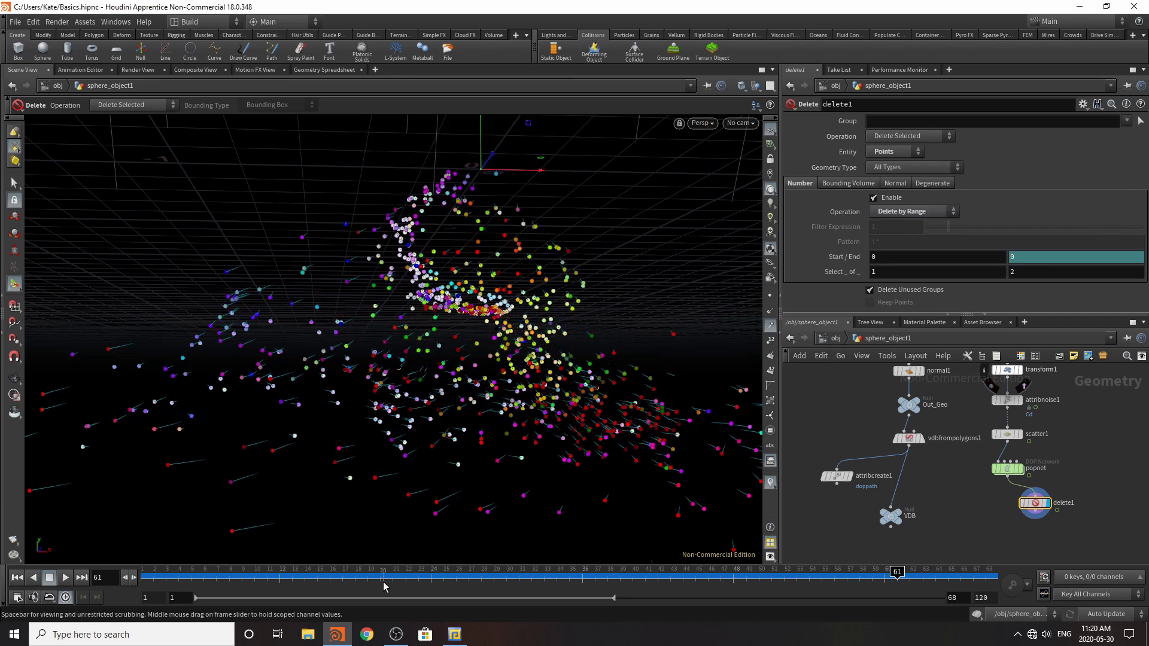
pyautogui.moveTo(246, 577); pyautogui.dragTo(998, 542)
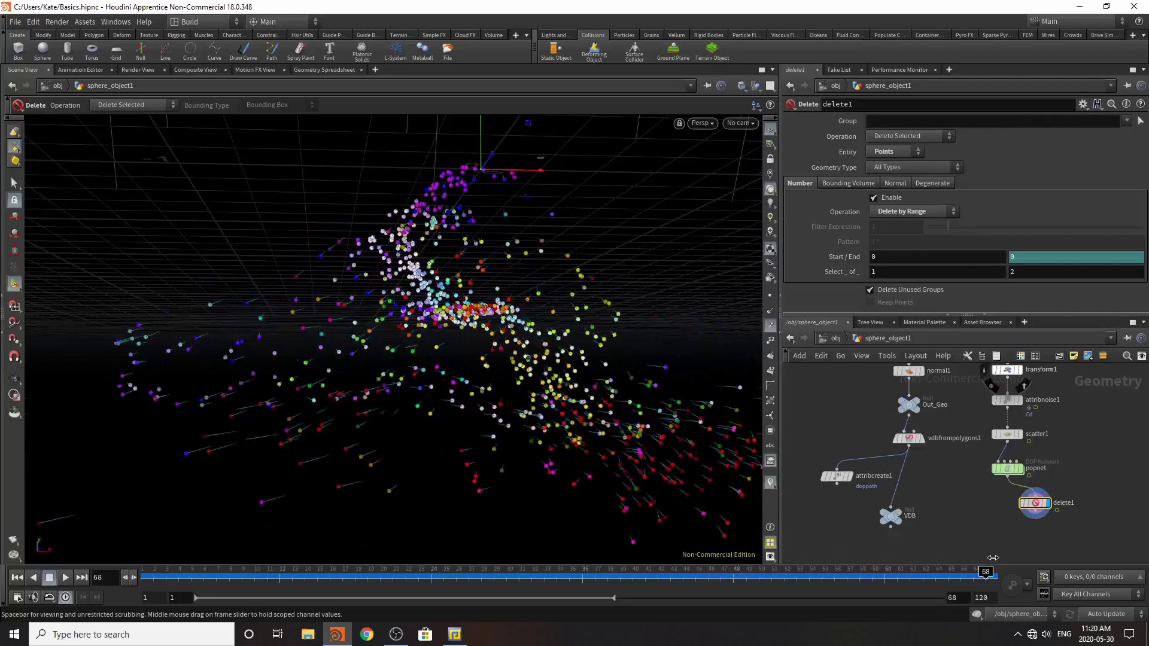
pyautogui.click(900, 136)
pyautogui.click(903, 151)
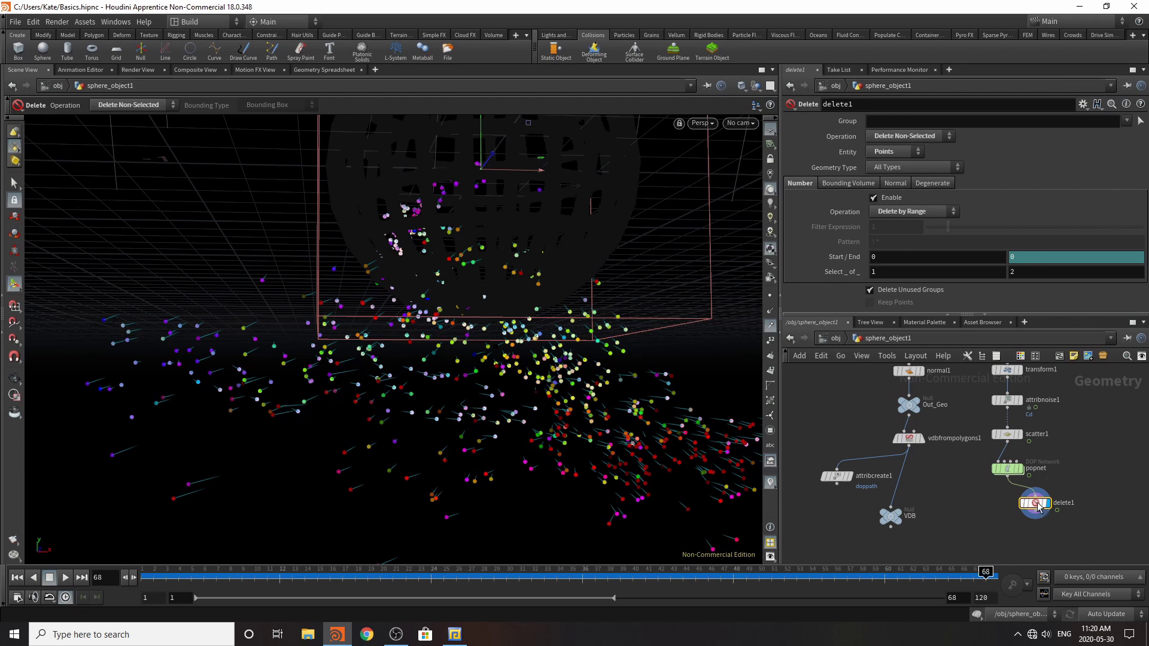
# - Duplicate delete1 as a second branch wired from popnet, display the copy and set its Operation to Delete Selected
pyautogui.moveTo(1039, 507); pyautogui.dragTo(1090, 508)
pyautogui.hotkey('ctrl', 'c')
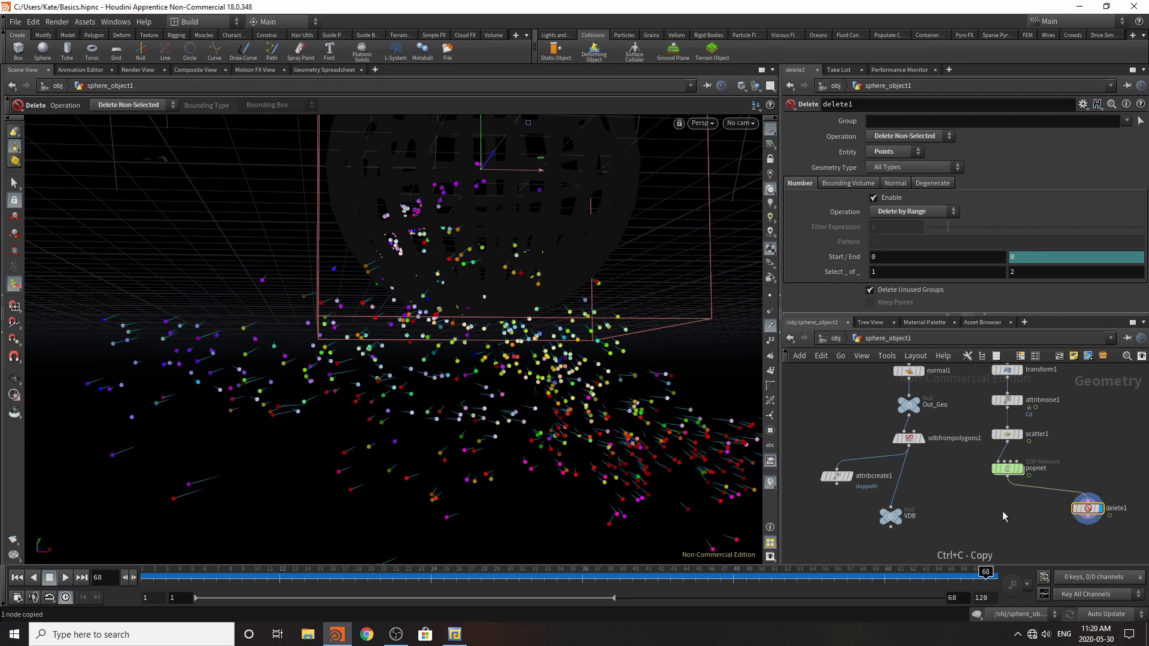
pyautogui.hotkey('ctrl', 'v')
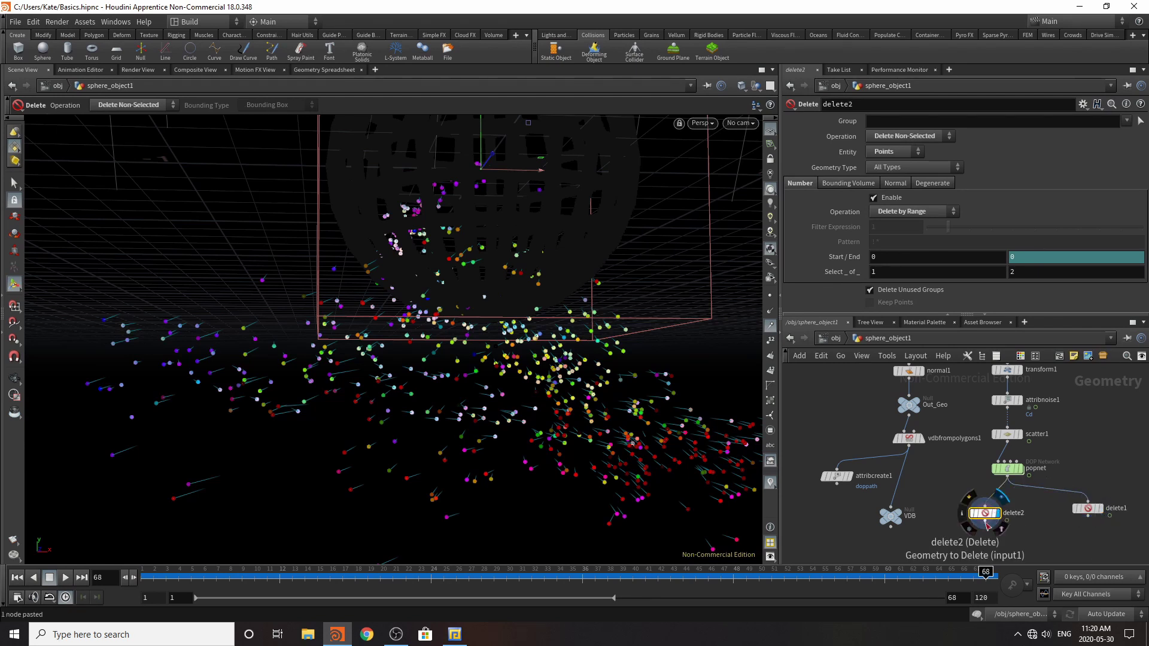
pyautogui.click(908, 137)
pyautogui.click(895, 150)
# - Add a Trail node below delete2, wire delete2's output into it and display it
pyautogui.scroll(-3, 1000, 508)
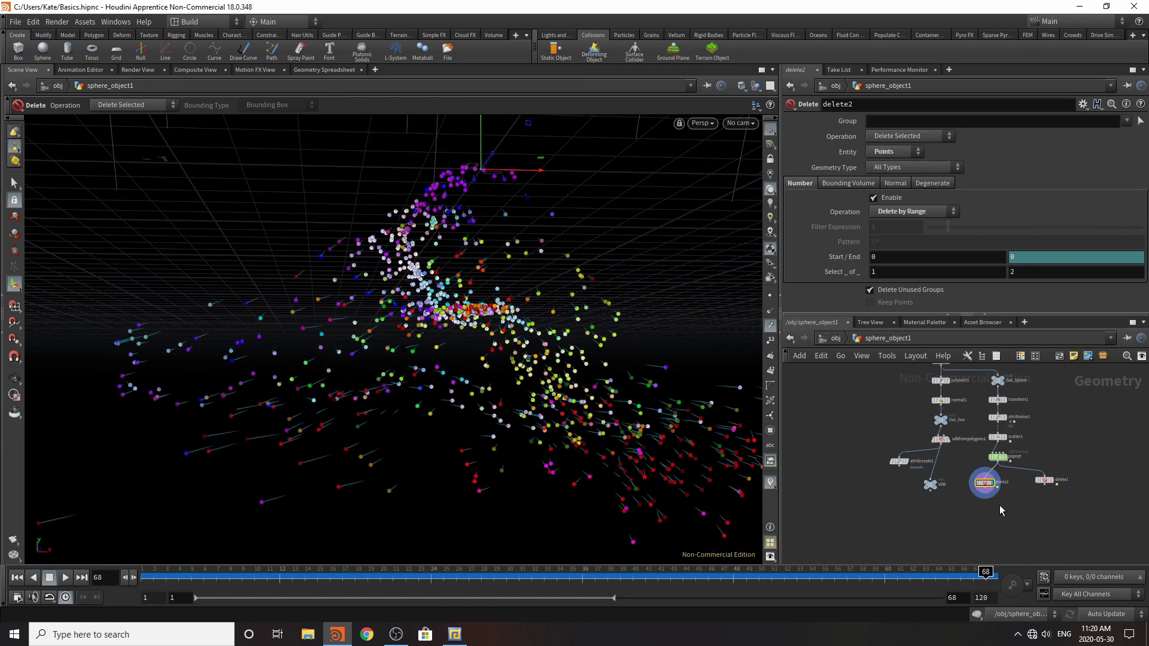
pyautogui.scroll(3, 1000, 506)
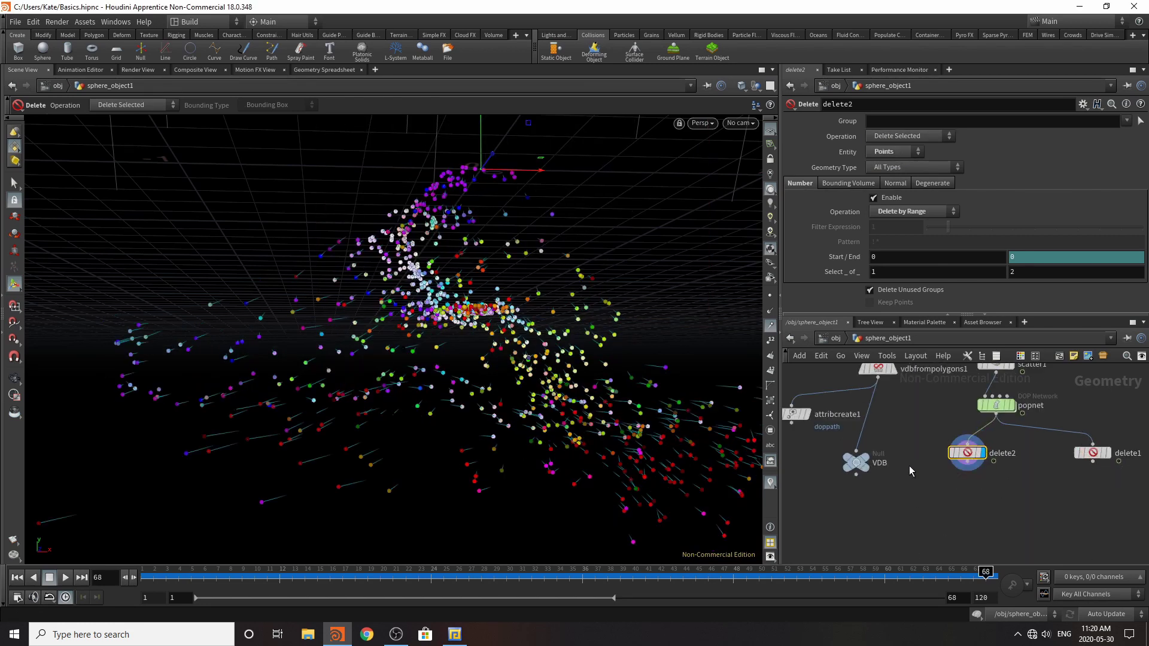
pyautogui.press('Tab')
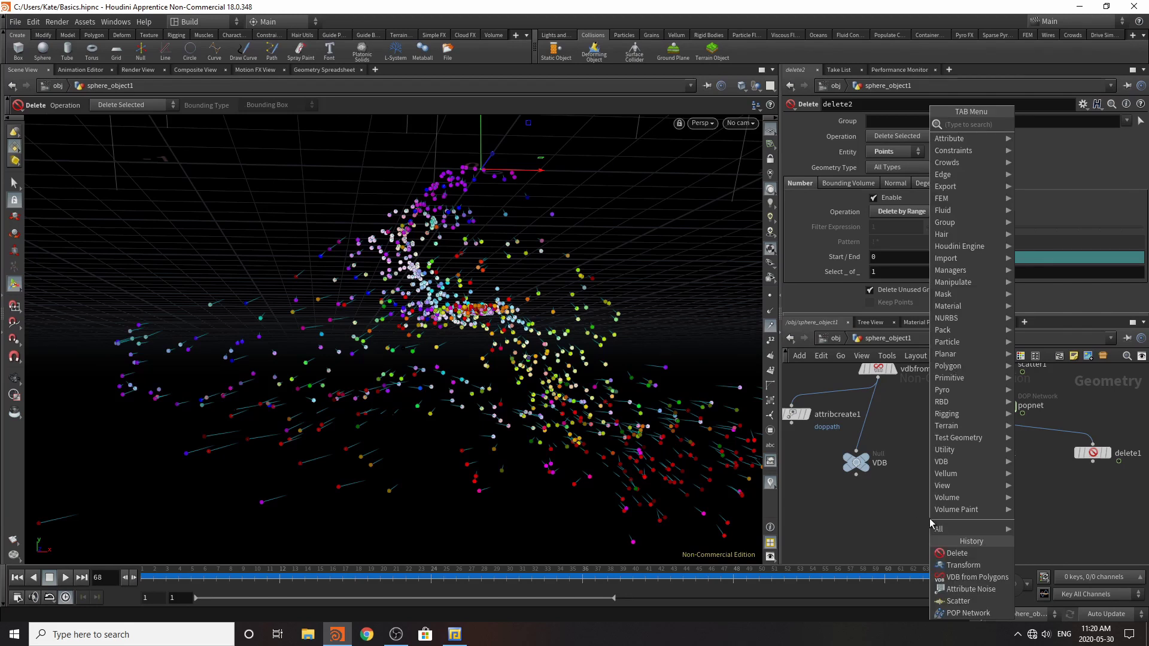
pyautogui.write('trail')
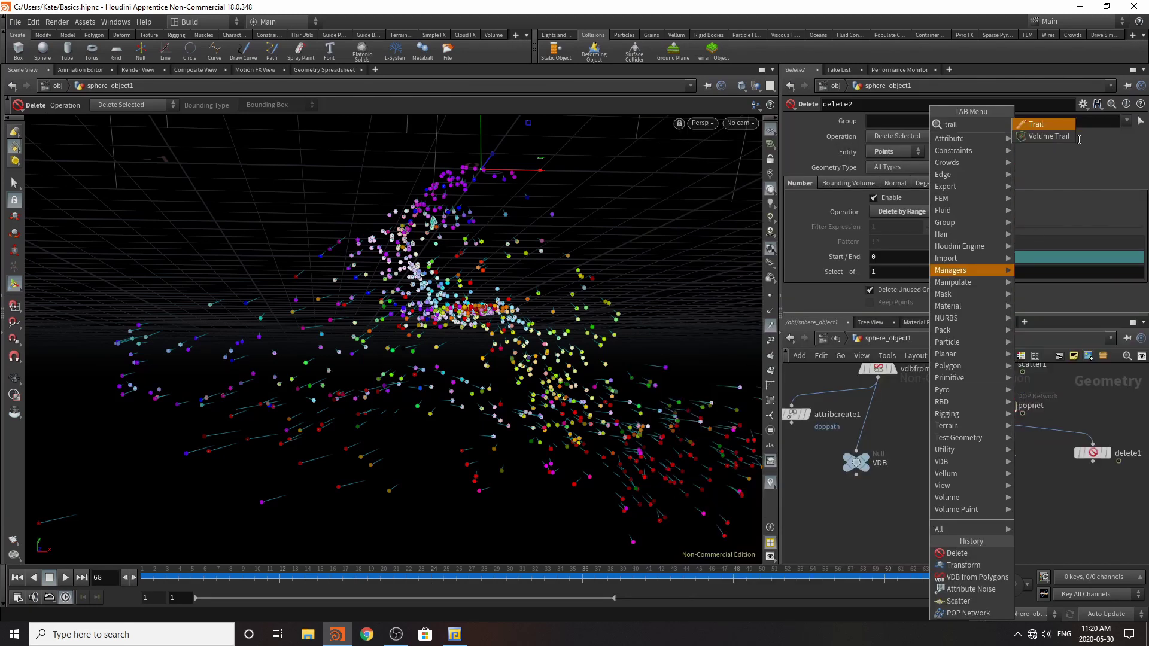
pyautogui.click(1041, 126)
pyautogui.click(967, 479)
pyautogui.moveTo(967, 461); pyautogui.dragTo(967, 483)
pyautogui.click(982, 492)
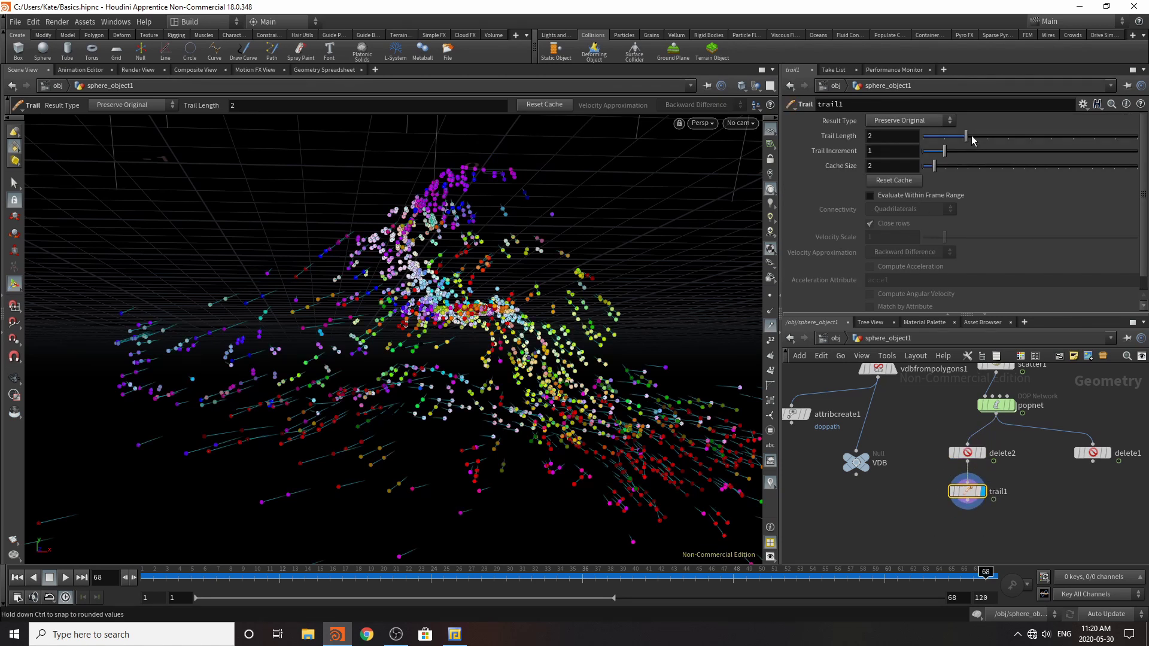
# - Try the Connect as Mesh result type on trail1, toggling Close rows off and on
pyautogui.moveTo(973, 136); pyautogui.dragTo(993, 160)
pyautogui.scroll(-3, 962, 474)
pyautogui.scroll(4, 965, 523)
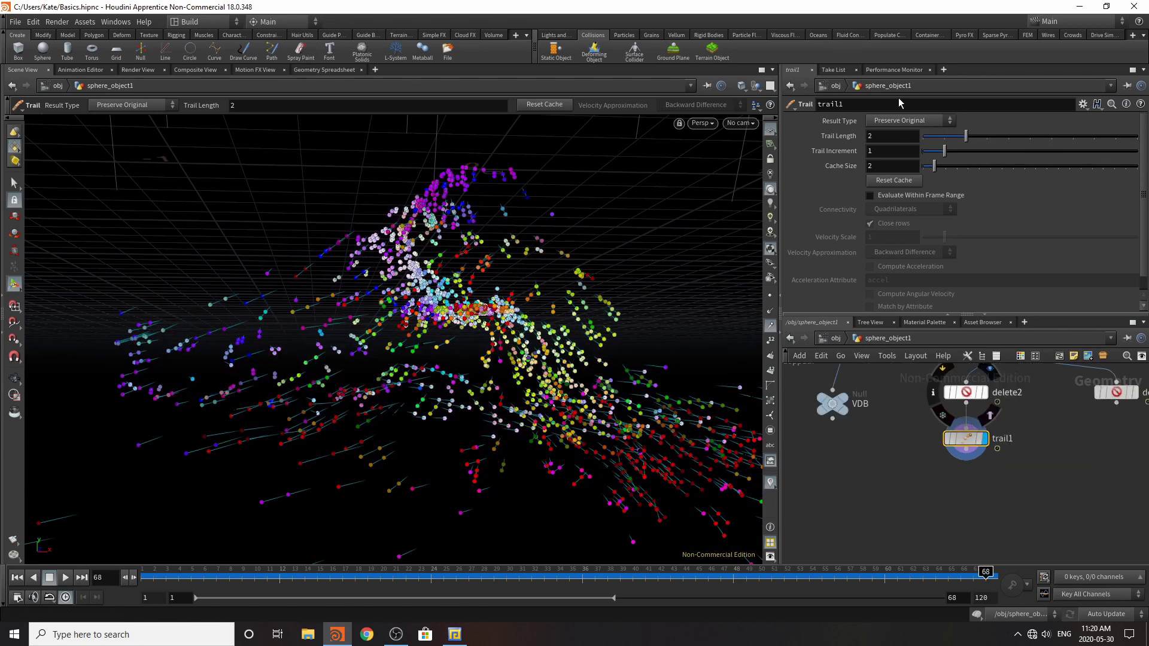
pyautogui.click(898, 122)
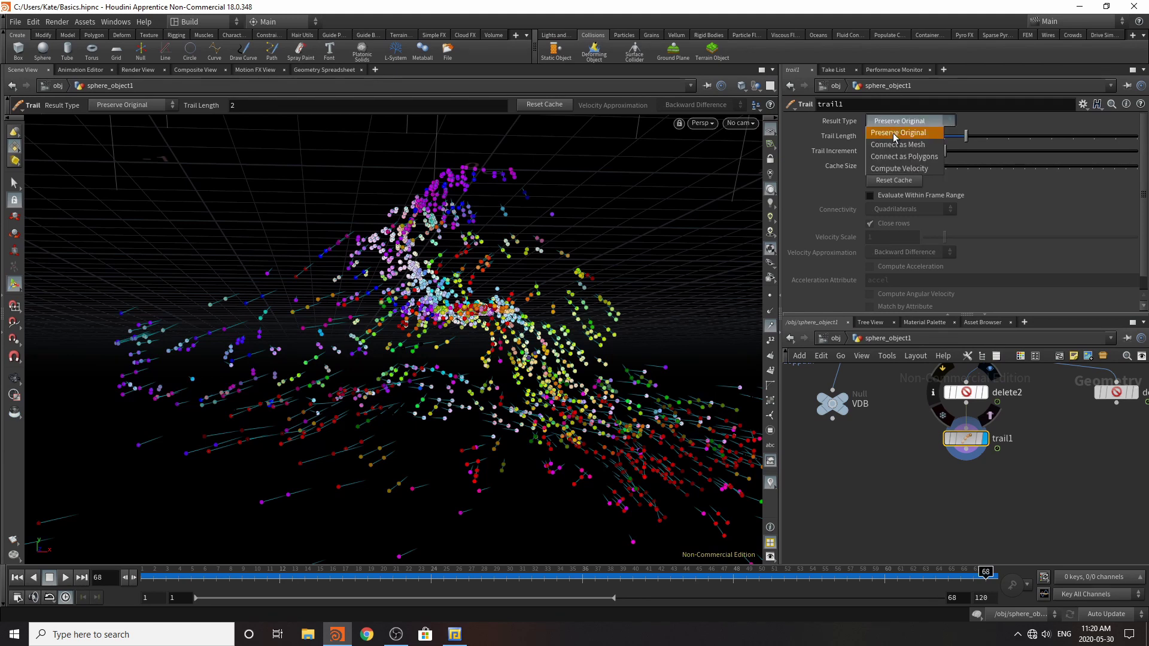
pyautogui.click(897, 144)
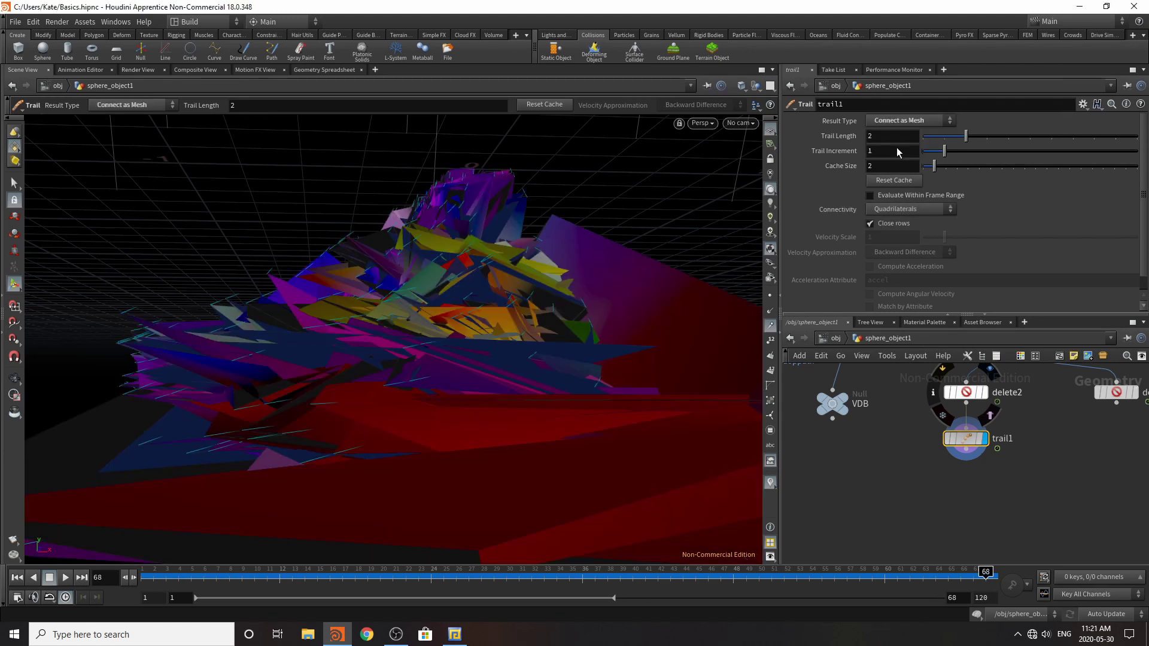
pyautogui.click(884, 226)
pyautogui.click(884, 226)
# - Set trail1's Result Type to Connect as Polygons
pyautogui.click(920, 122)
pyautogui.click(916, 156)
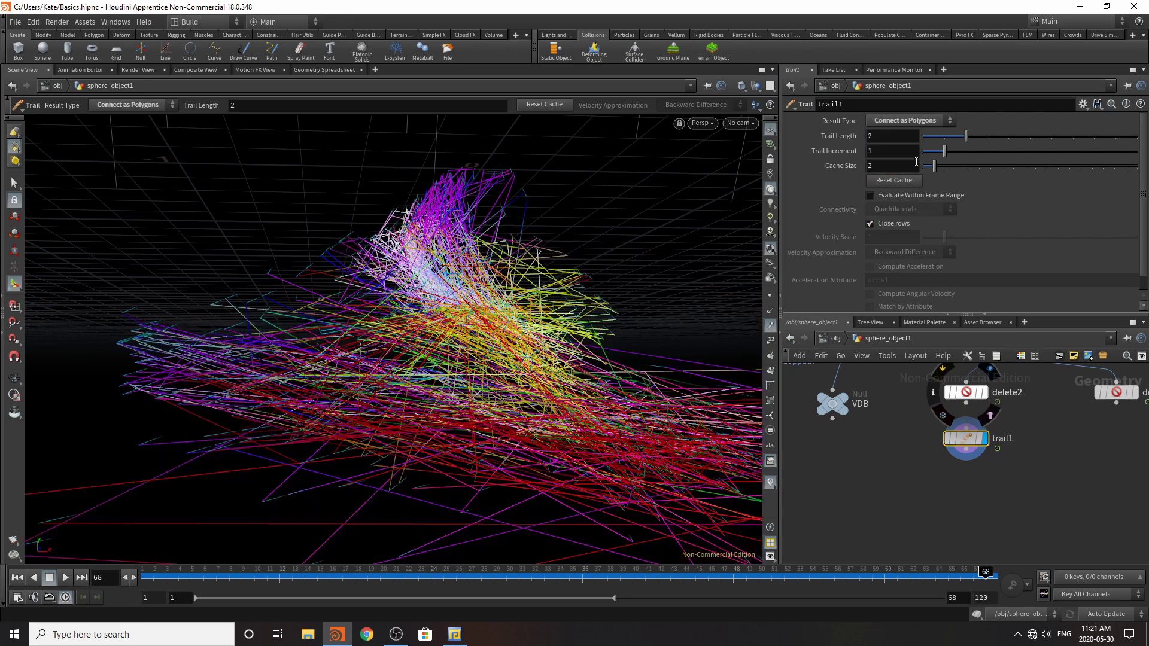
# - Try the Compute Velocity result type on trail1 with Velocity Approximation set to Central Difference
pyautogui.click(888, 226)
pyautogui.click(907, 124)
pyautogui.click(905, 166)
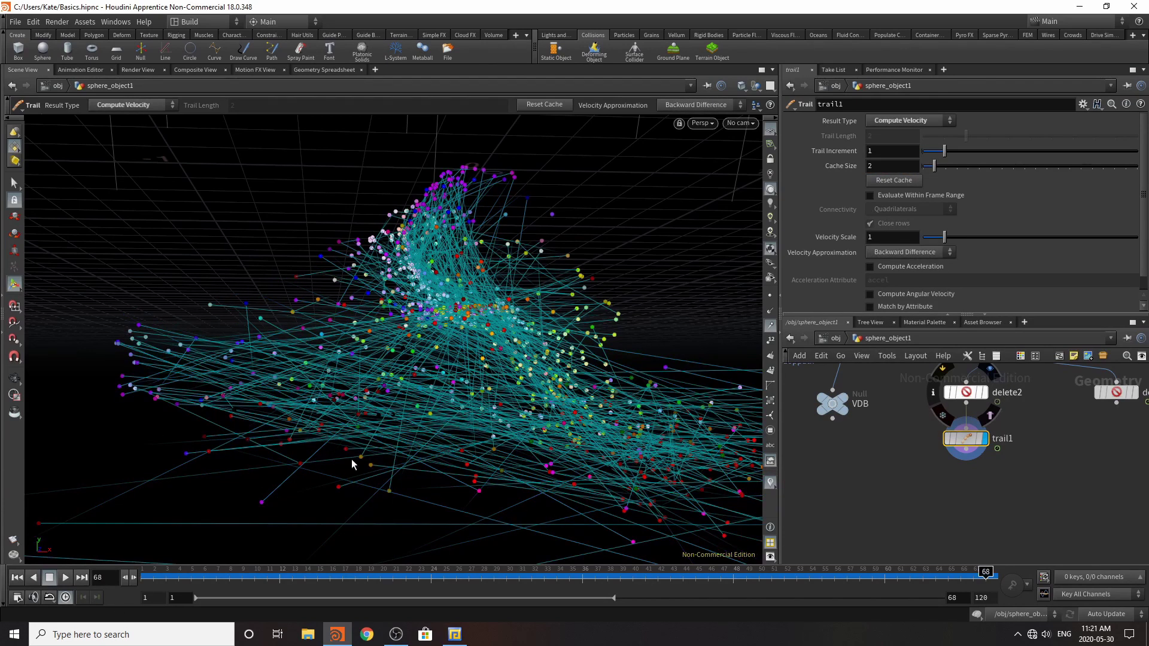
pyautogui.click(907, 252)
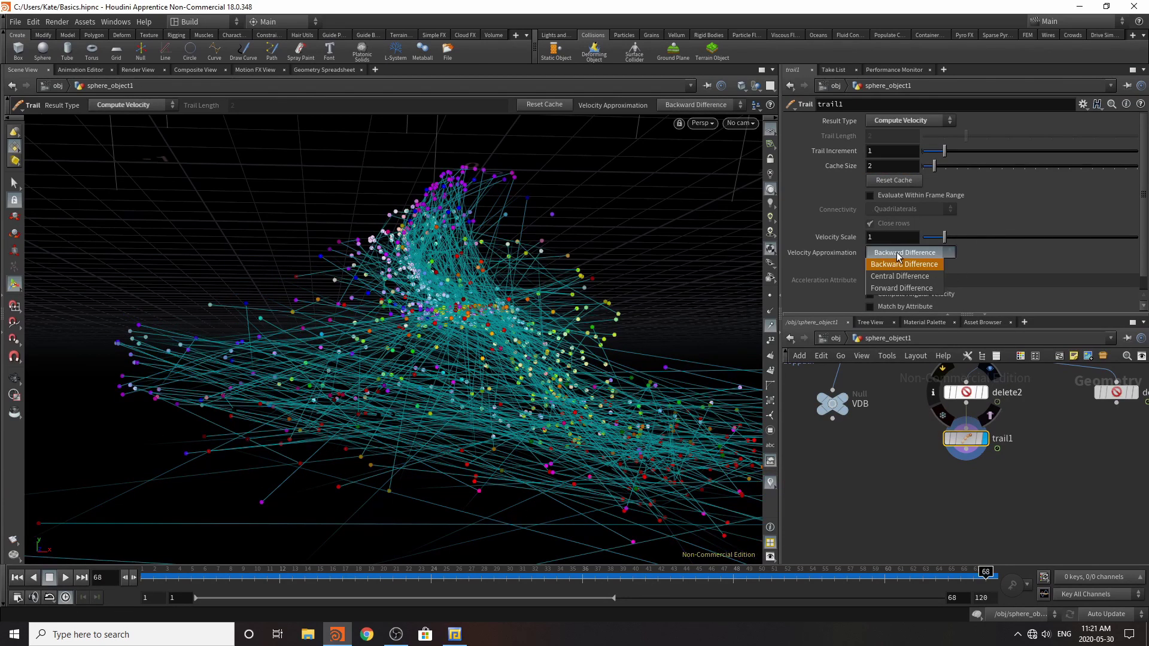
pyautogui.click(920, 279)
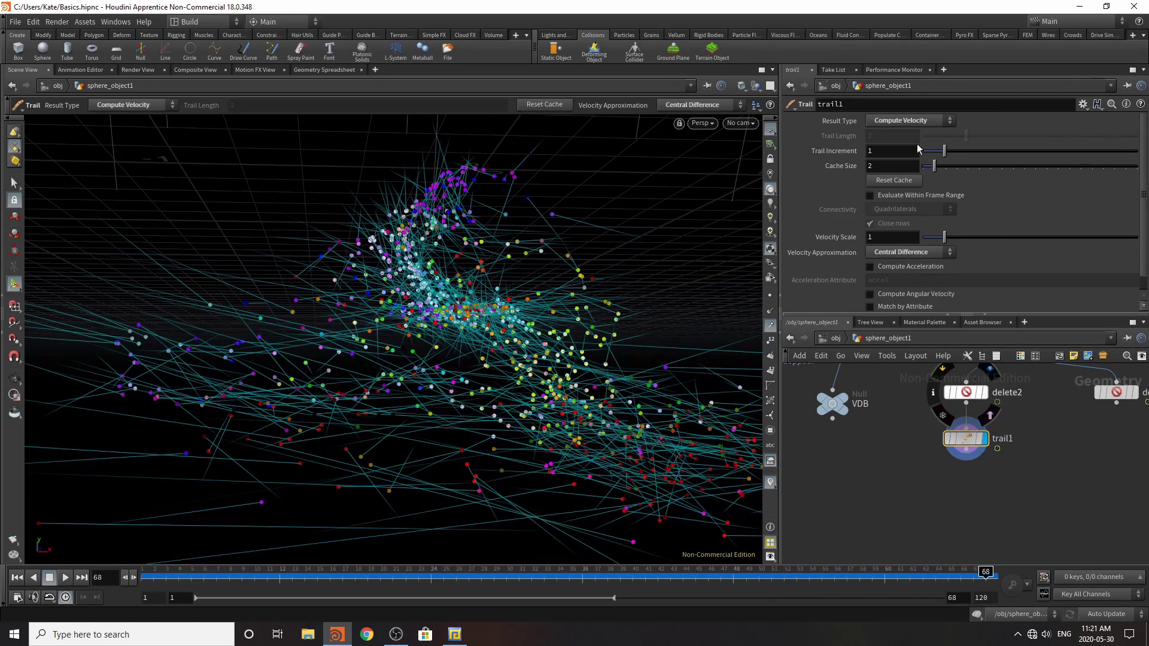
# - Set trail1's Result Type to Preserve Original and append a displayed Add node below it
pyautogui.click(927, 122)
pyautogui.click(922, 123)
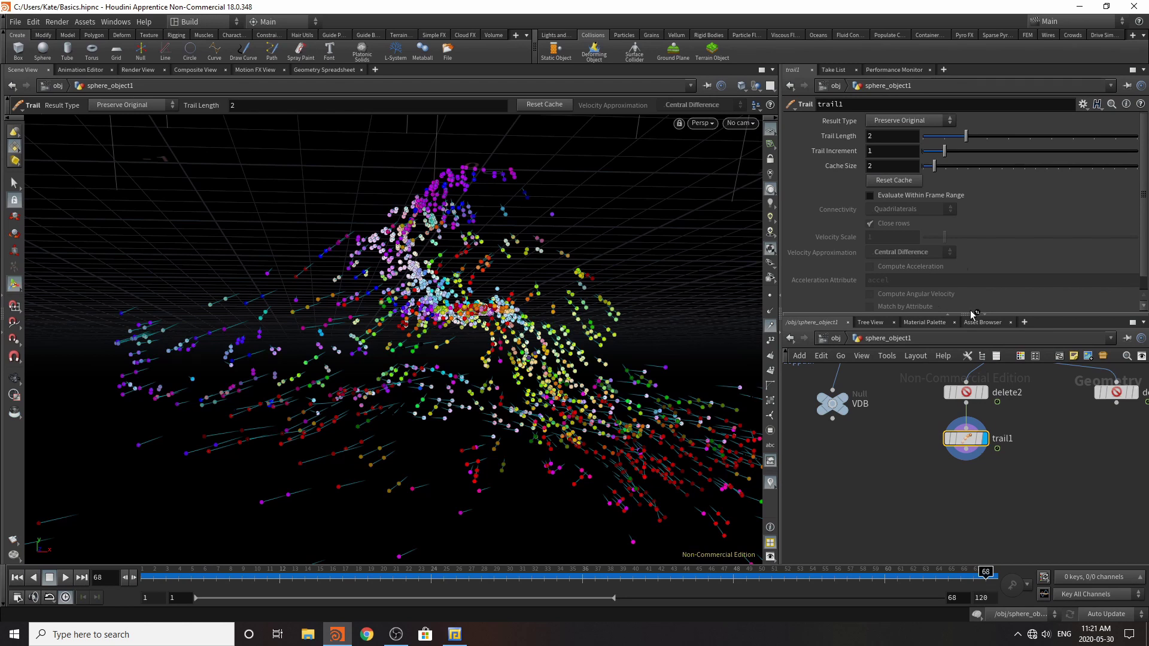
pyautogui.press('Tab')
pyautogui.write('add')
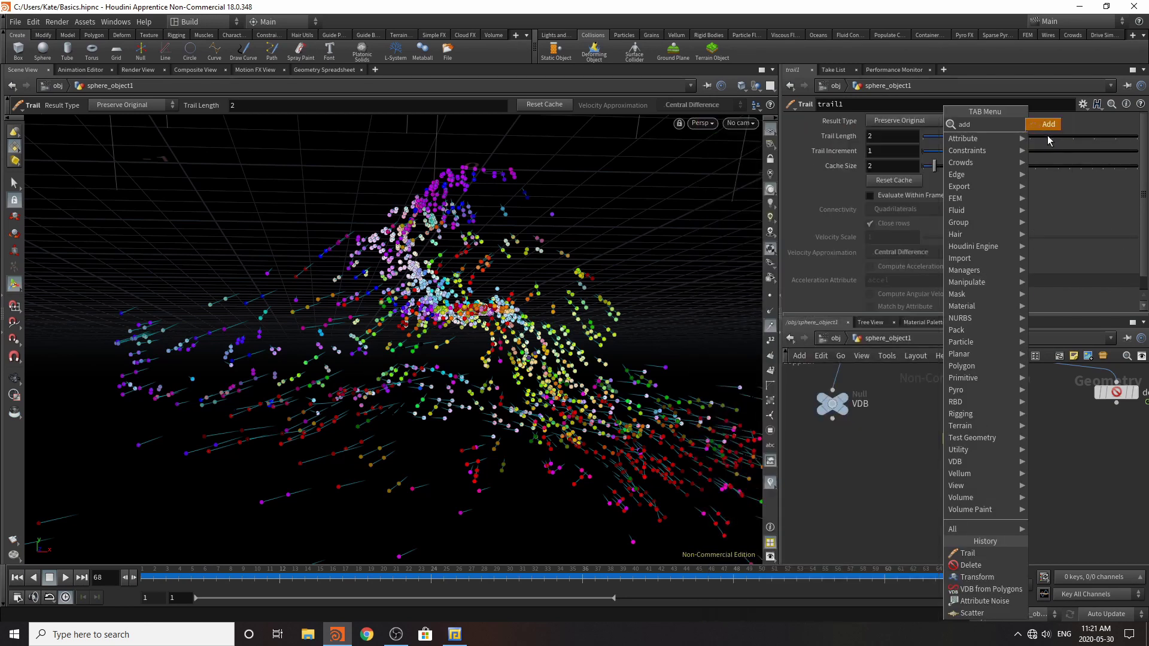
pyautogui.click(1047, 126)
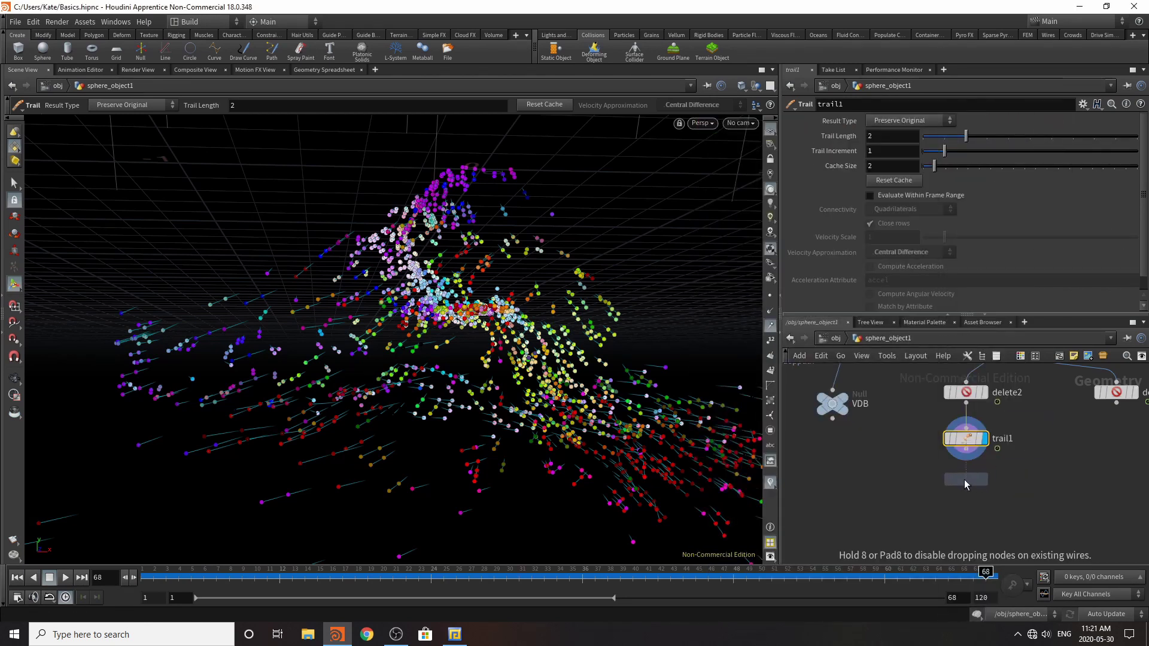
pyautogui.click(965, 480)
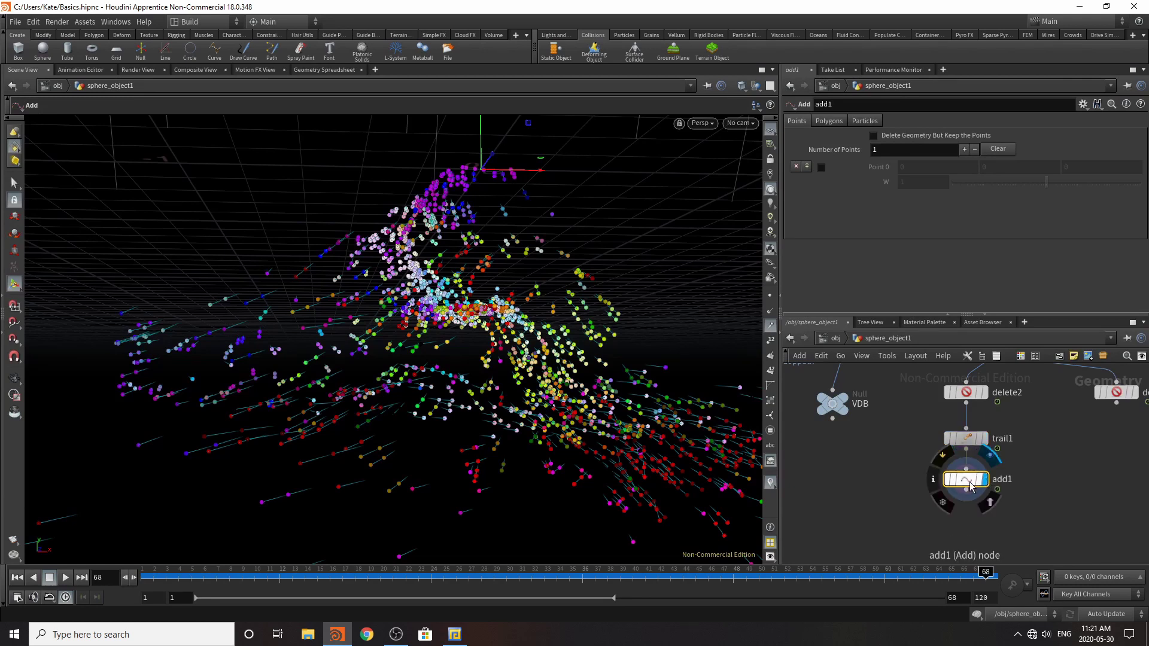
# - Set add1 to create polygons By Group, adding By Attribute with the attribute name id
pyautogui.click(827, 122)
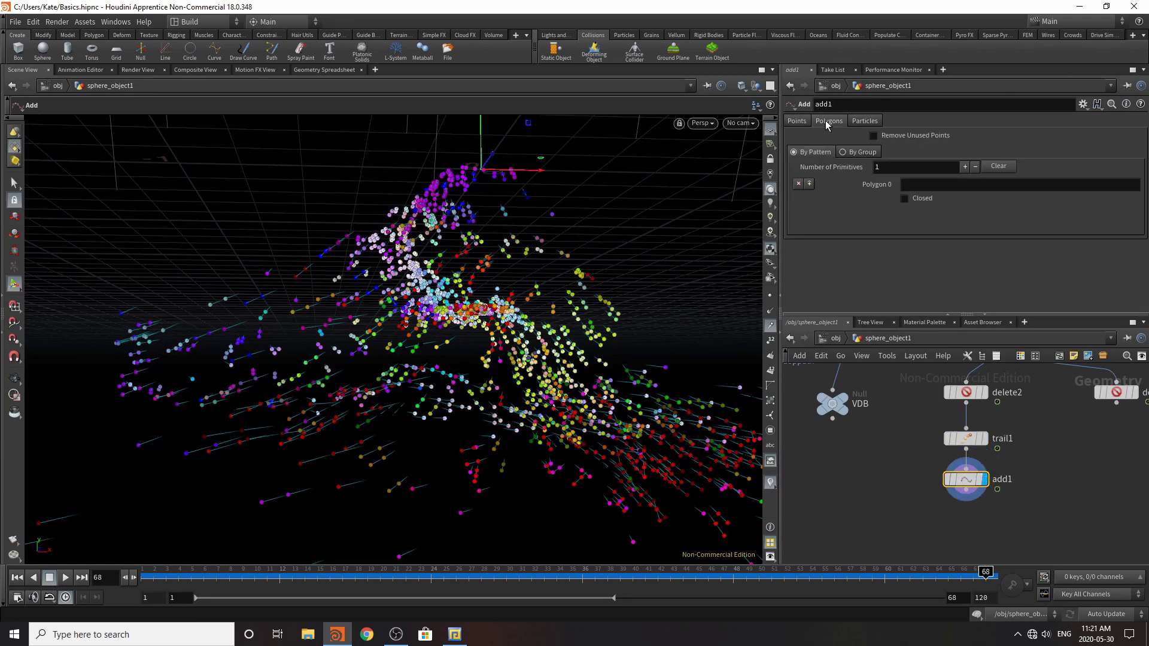
pyautogui.click(867, 153)
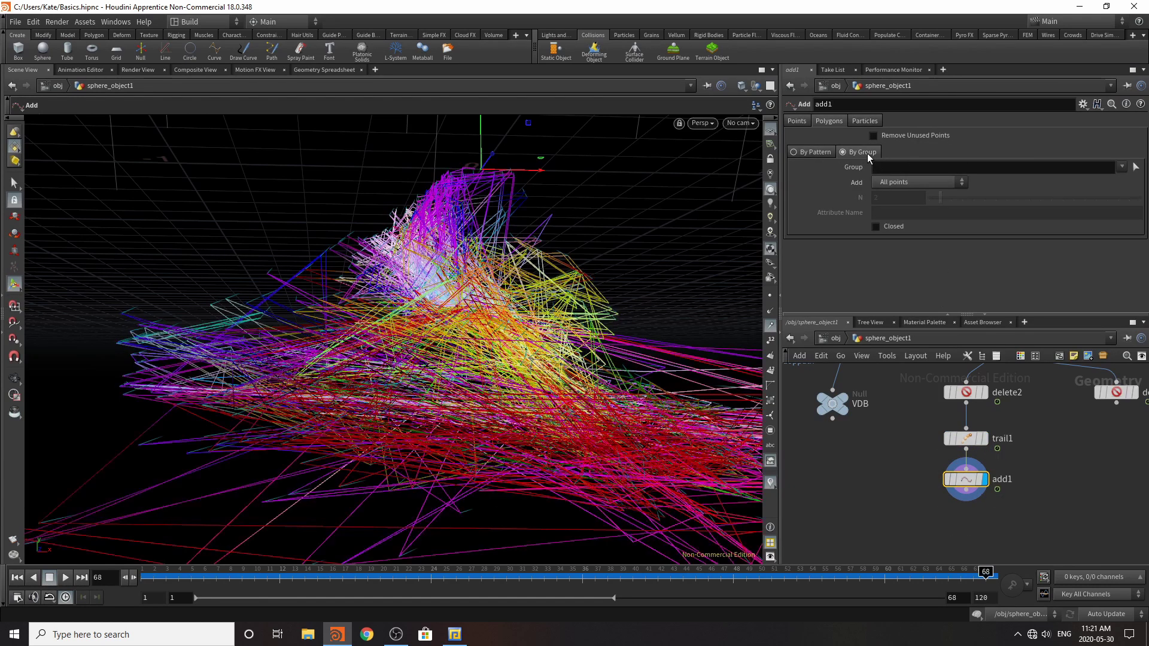
pyautogui.click(906, 178)
pyautogui.click(900, 233)
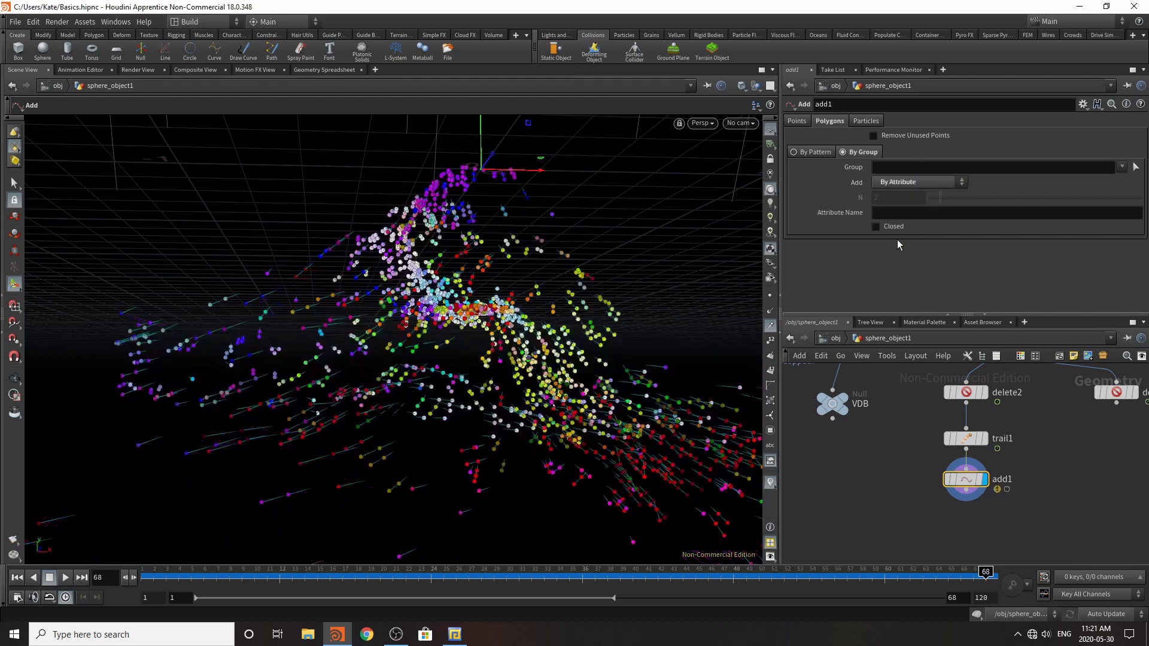
pyautogui.click(910, 214)
pyautogui.write('i')
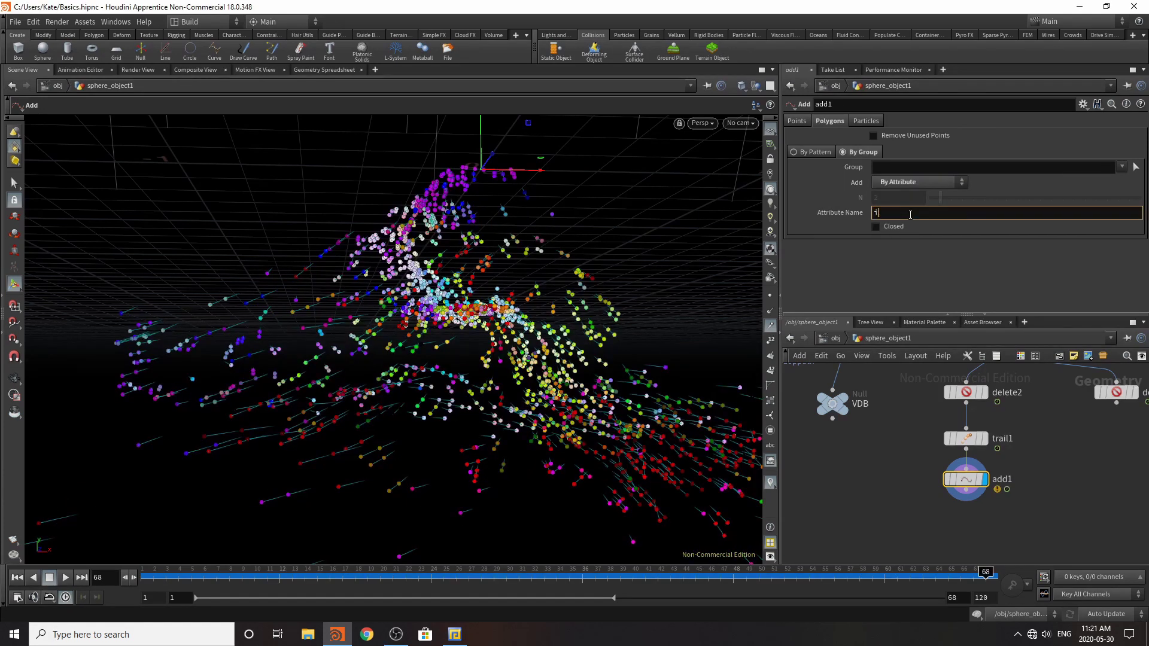
pyautogui.write('d')
pyautogui.press('Return')
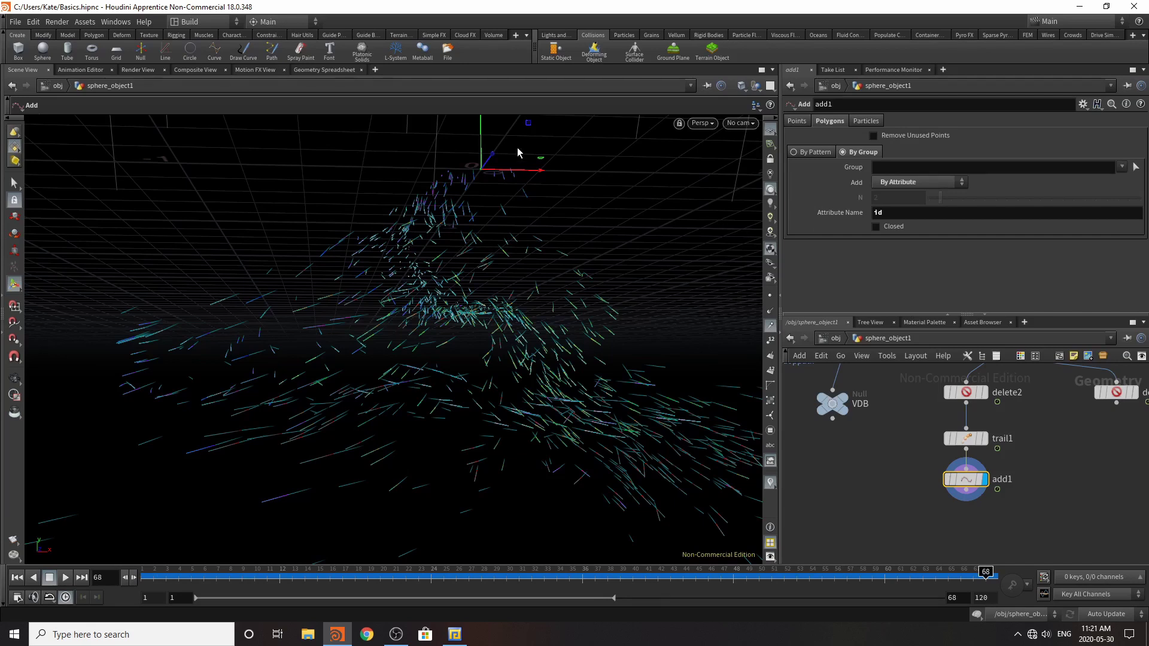
# - Examine the point id values in the Geometry Spreadsheet across several frames, and scrub the connected lines in the Scene View to frame 55
pyautogui.click(320, 70)
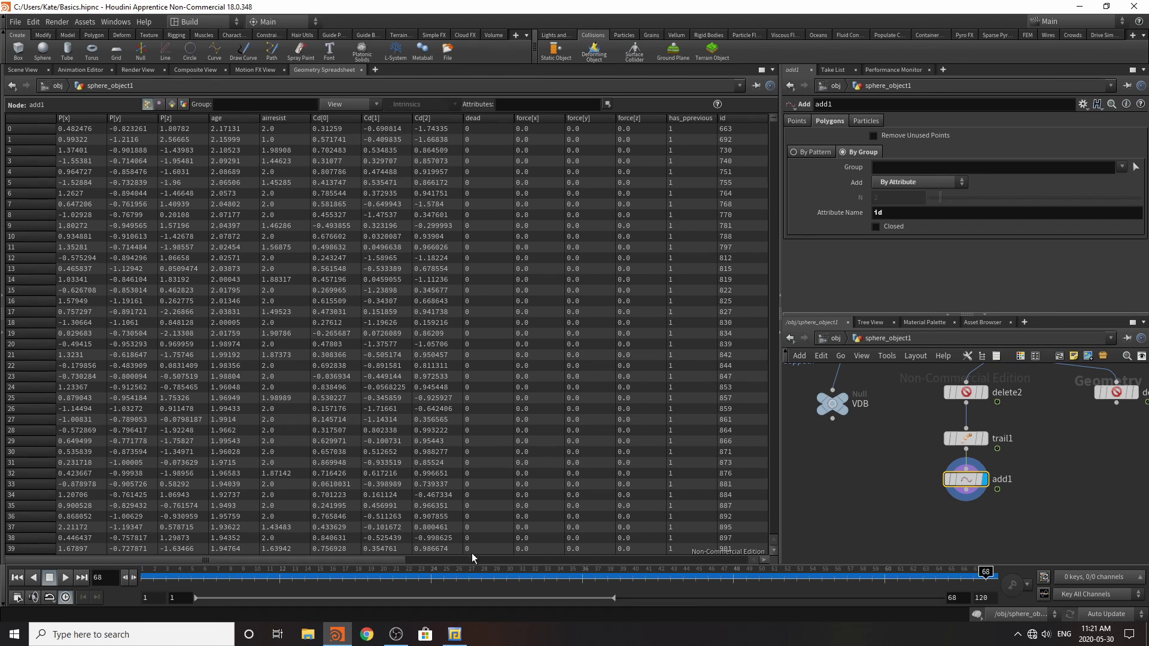
pyautogui.moveTo(353, 577); pyautogui.dragTo(618, 501)
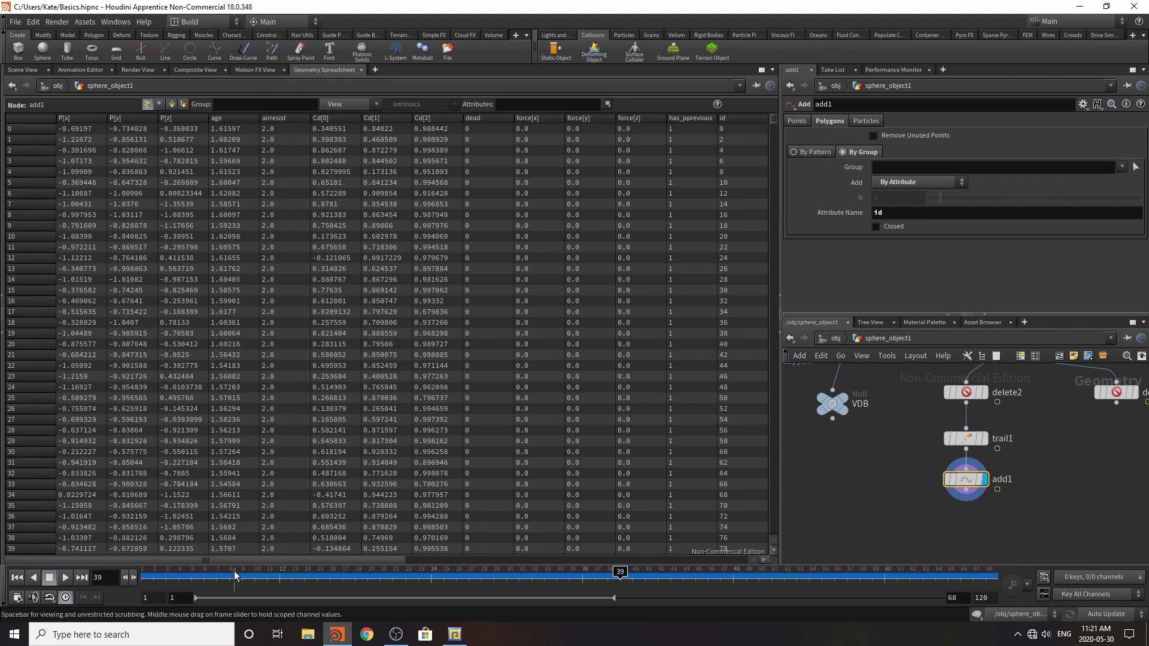
pyautogui.moveTo(201, 579); pyautogui.dragTo(808, 556)
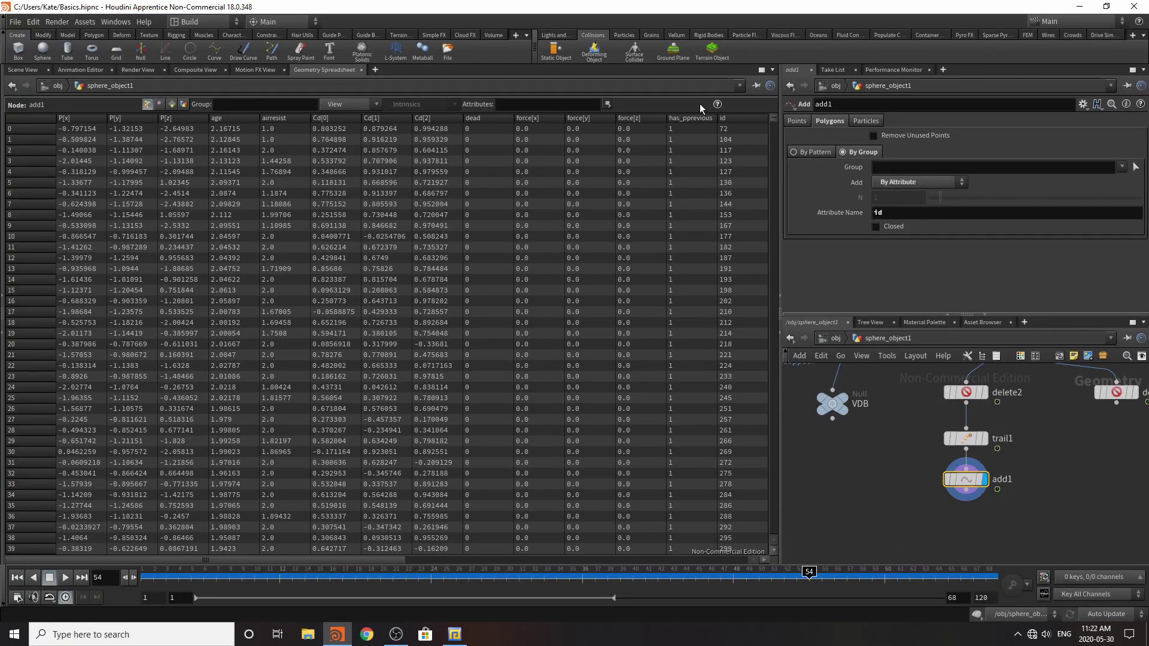
pyautogui.moveTo(763, 576); pyautogui.dragTo(898, 527)
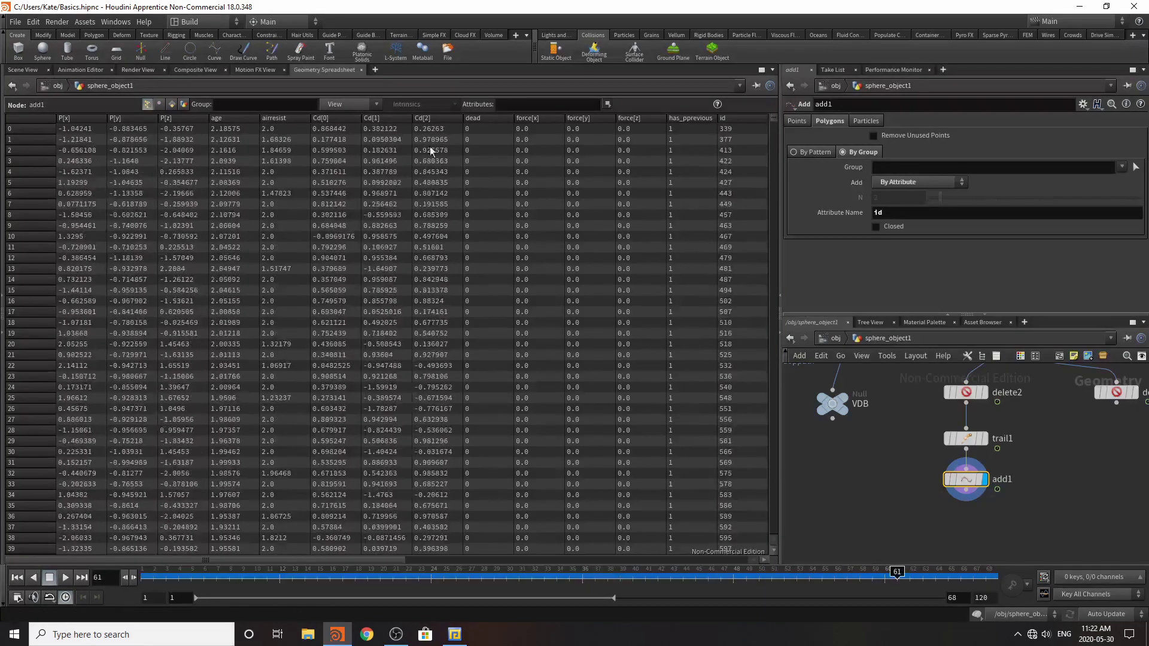
pyautogui.click(16, 70)
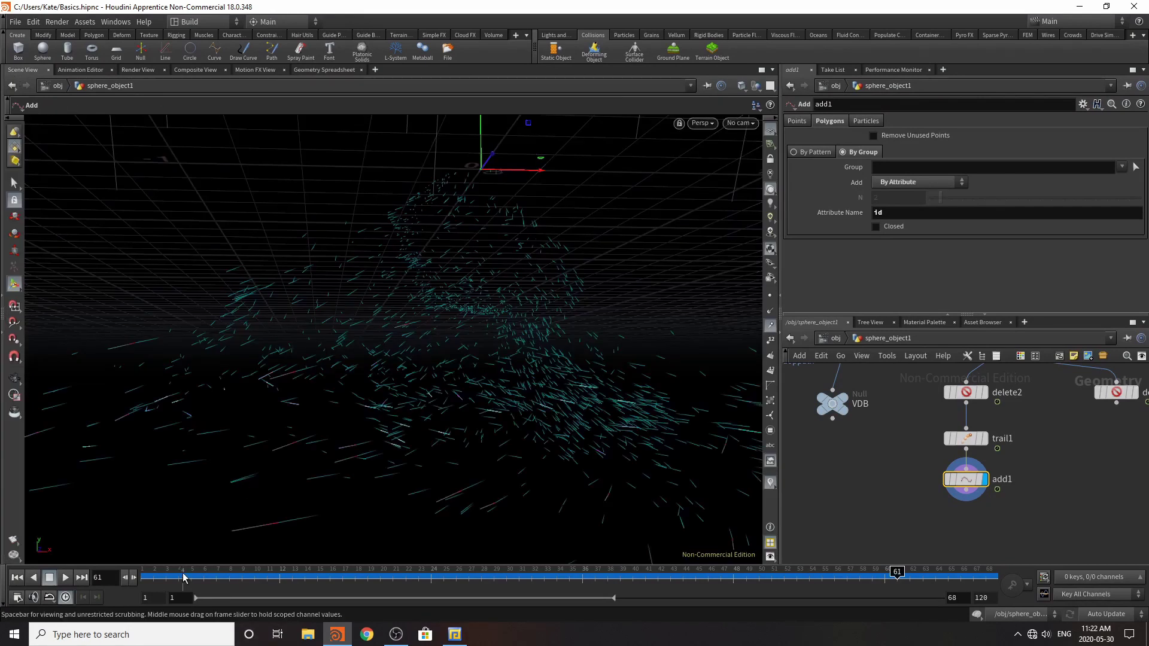
pyautogui.moveTo(146, 579); pyautogui.dragTo(824, 579)
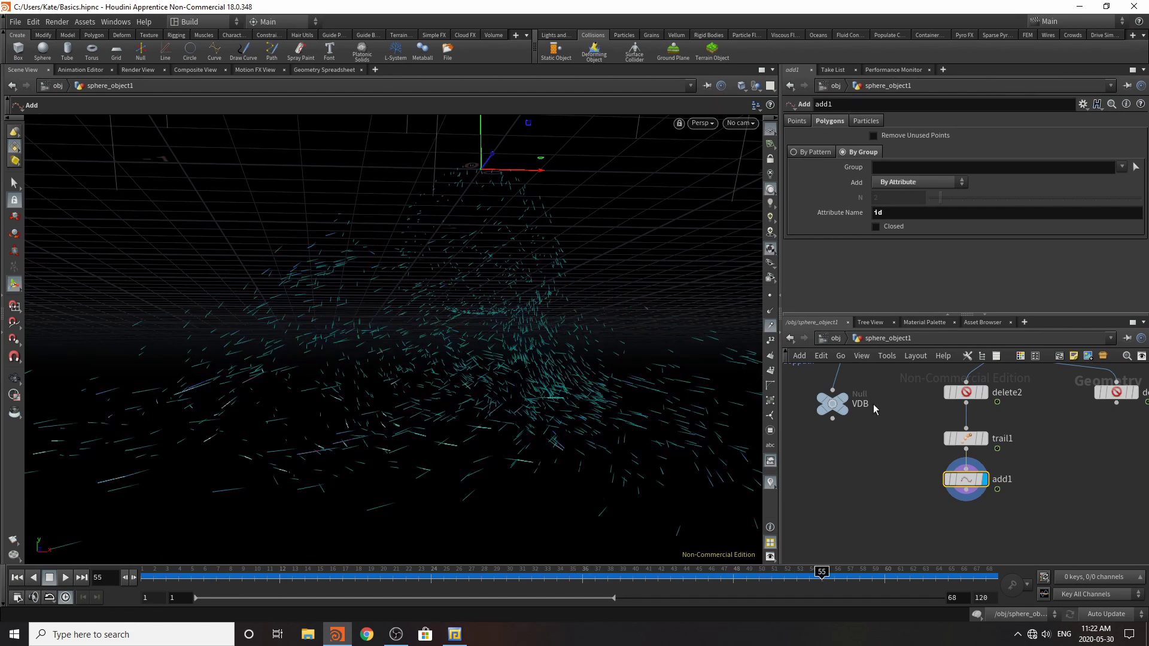
# - Move the vdbfrompolygons1 branch with its VDB null away from the popnet branch in the node network
pyautogui.scroll(-4, 949, 467)
pyautogui.scroll(-4, 896, 437)
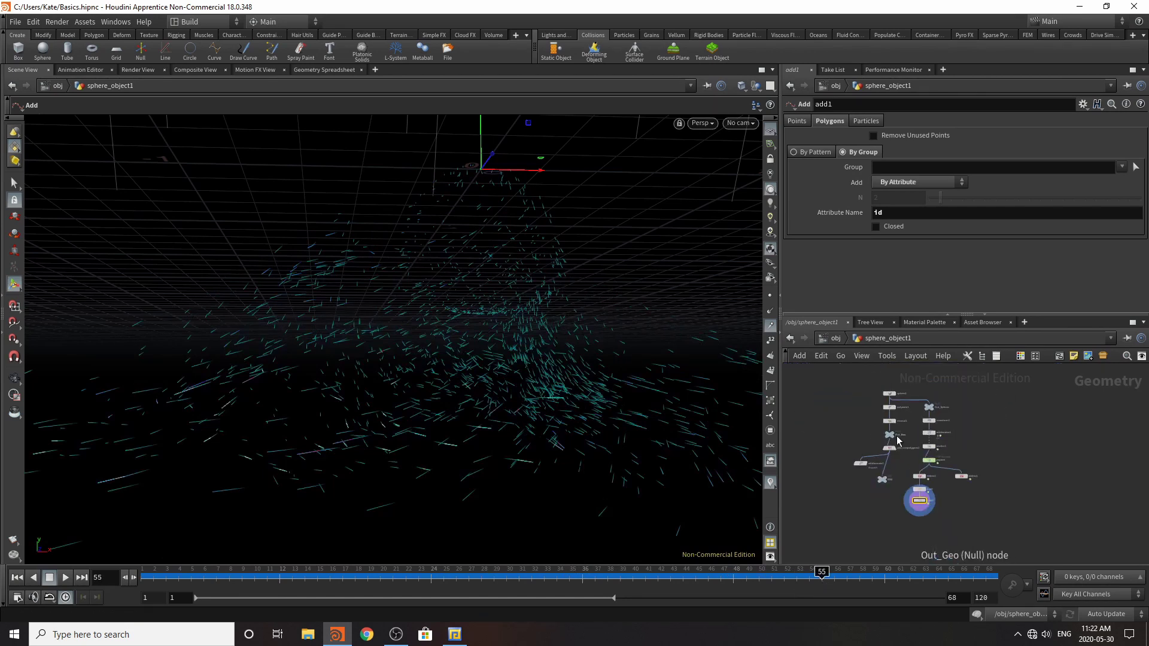
pyautogui.scroll(3, 868, 477)
pyautogui.moveTo(827, 412); pyautogui.dragTo(924, 490)
pyautogui.moveTo(908, 429); pyautogui.dragTo(823, 430)
pyautogui.click(913, 457)
pyautogui.scroll(-3, 846, 421)
pyautogui.scroll(2, 890, 482)
pyautogui.scroll(1, 891, 482)
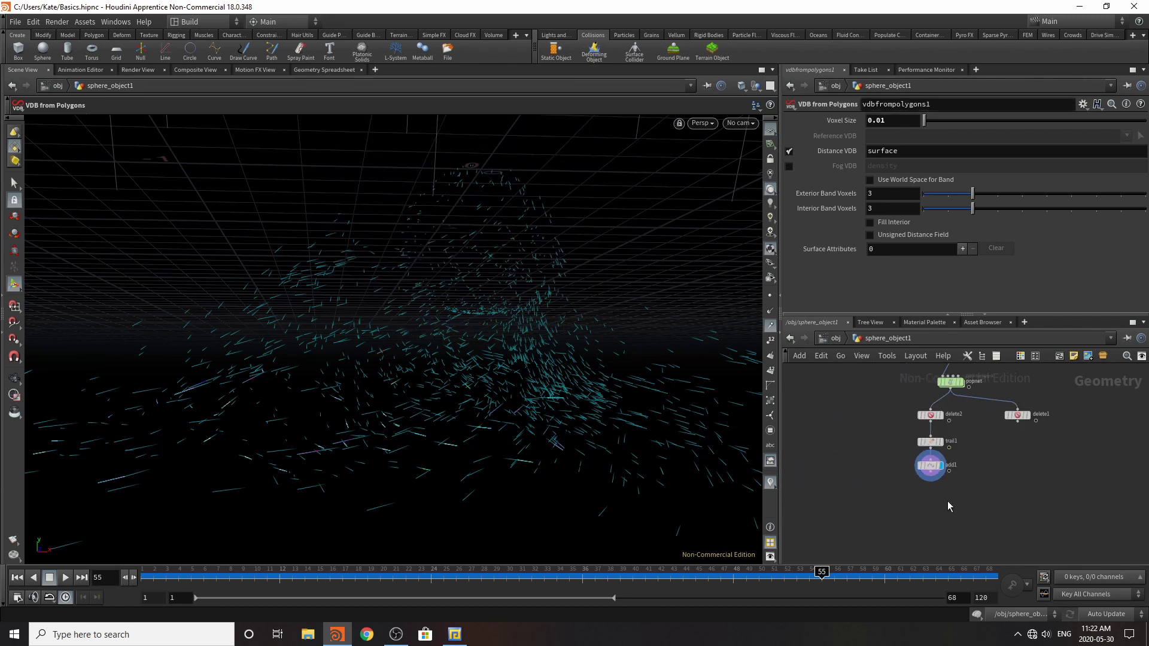
# - Add a PolyWire node below add1, wire add1's output into it and display it
pyautogui.press('Tab')
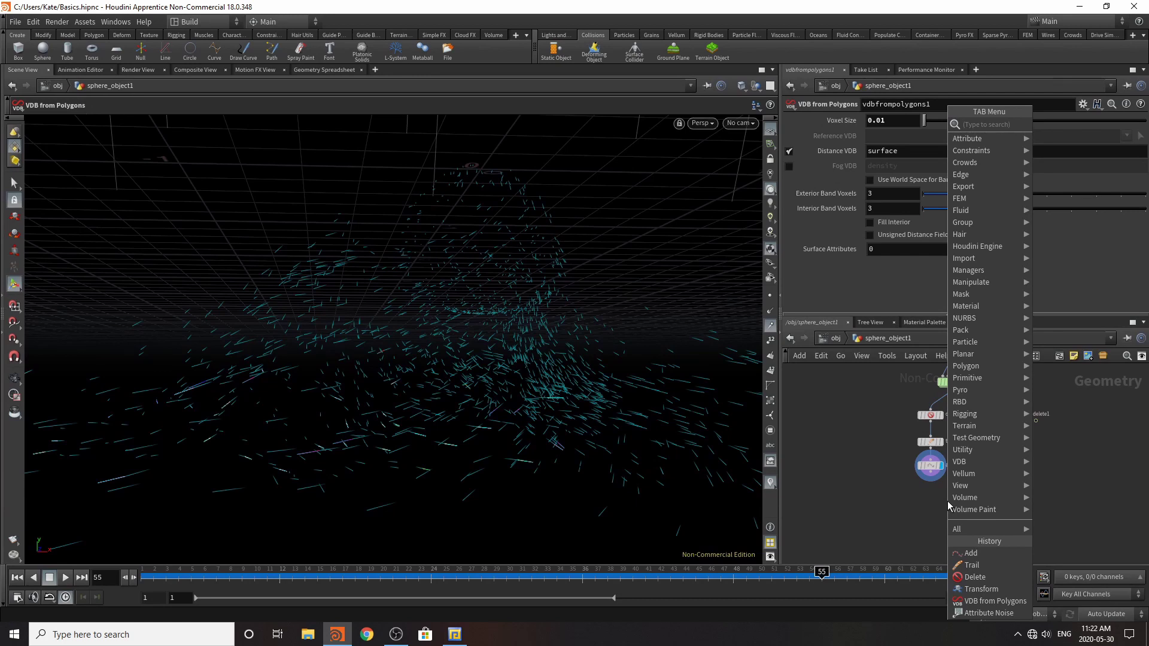
pyautogui.write('poly')
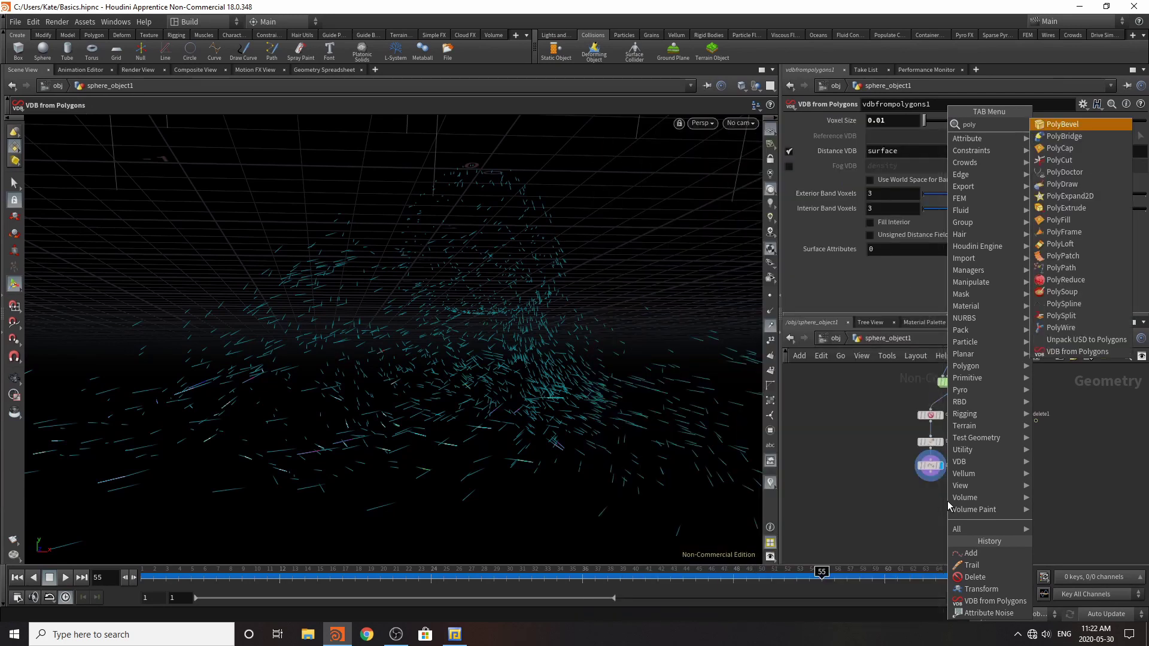
pyautogui.click(1093, 328)
pyautogui.click(936, 494)
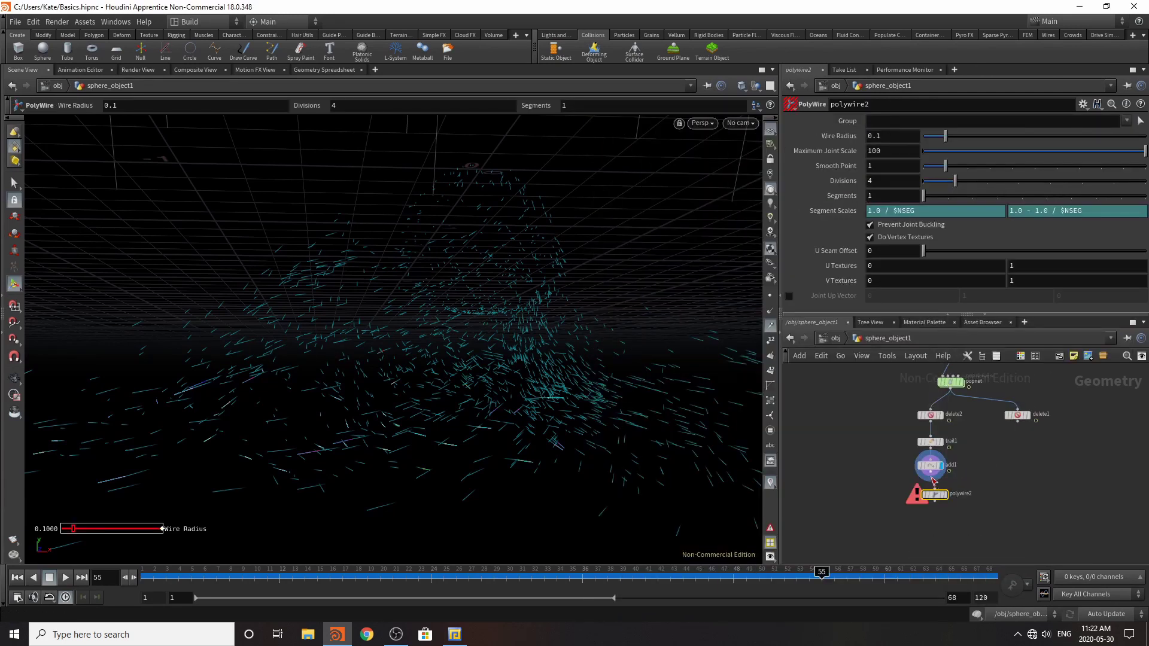
pyautogui.click(946, 502)
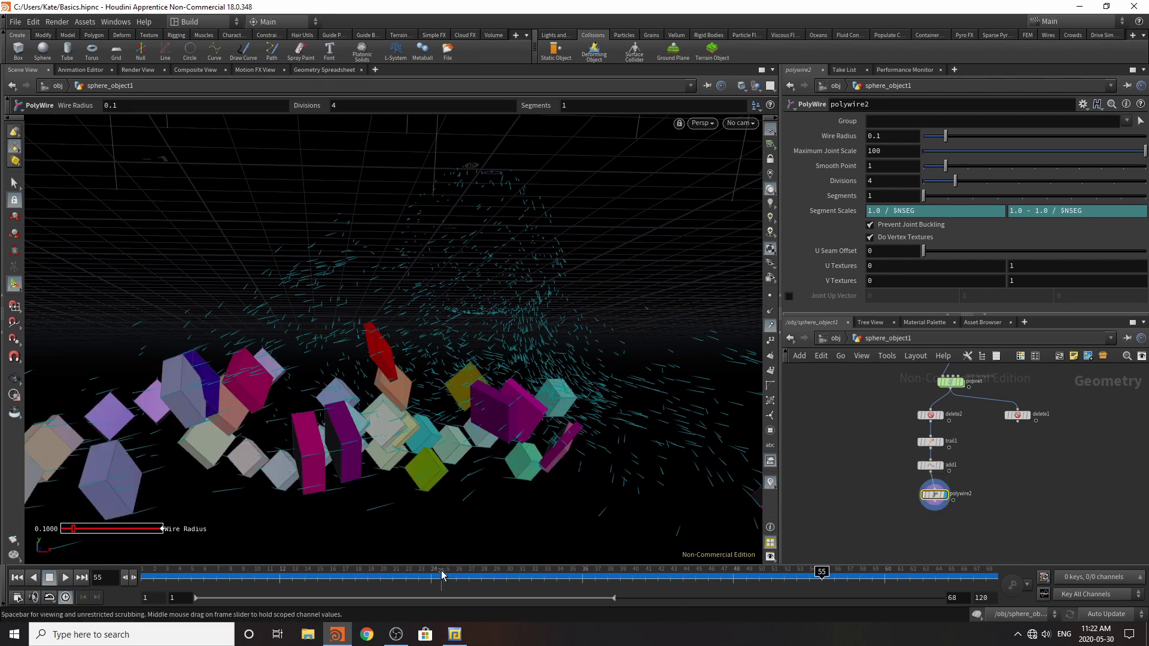
# - Examine the PolyWire geometry over time from an orbited view, playing the simulation and scrubbing to frame 34
pyautogui.moveTo(381, 572); pyautogui.dragTo(683, 547)
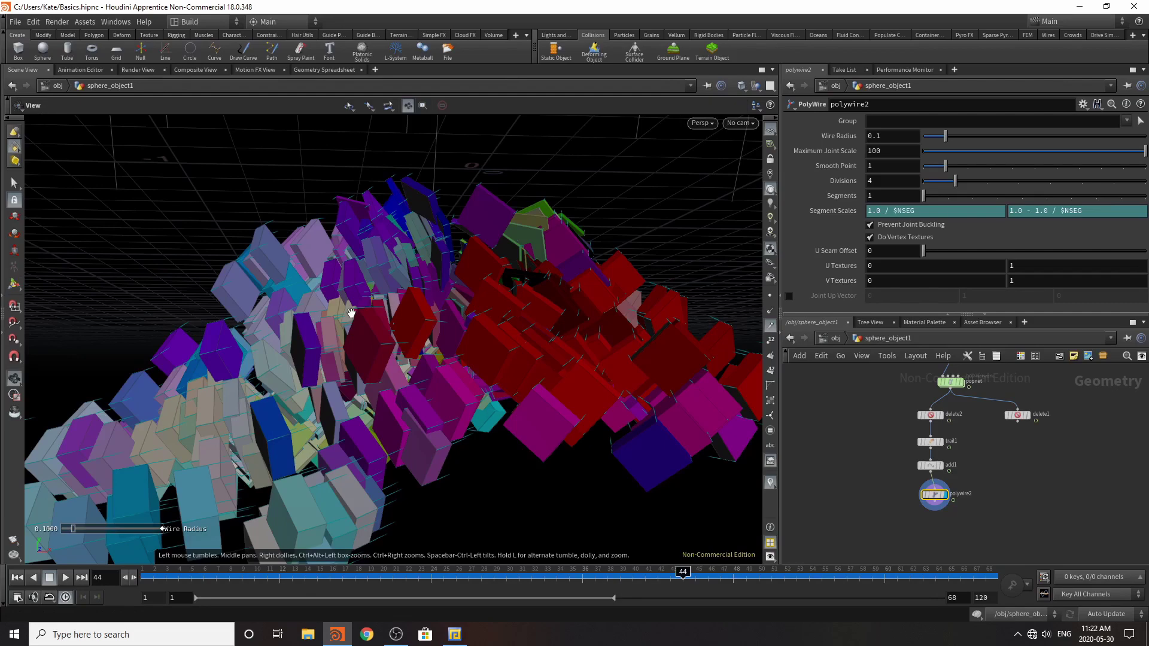
pyautogui.hotkey('space', 'h')
pyautogui.keyDown('alt'); pyautogui.moveTo(352, 320); pyautogui.dragTo(298, 375); pyautogui.keyUp('alt')
pyautogui.click(66, 578)
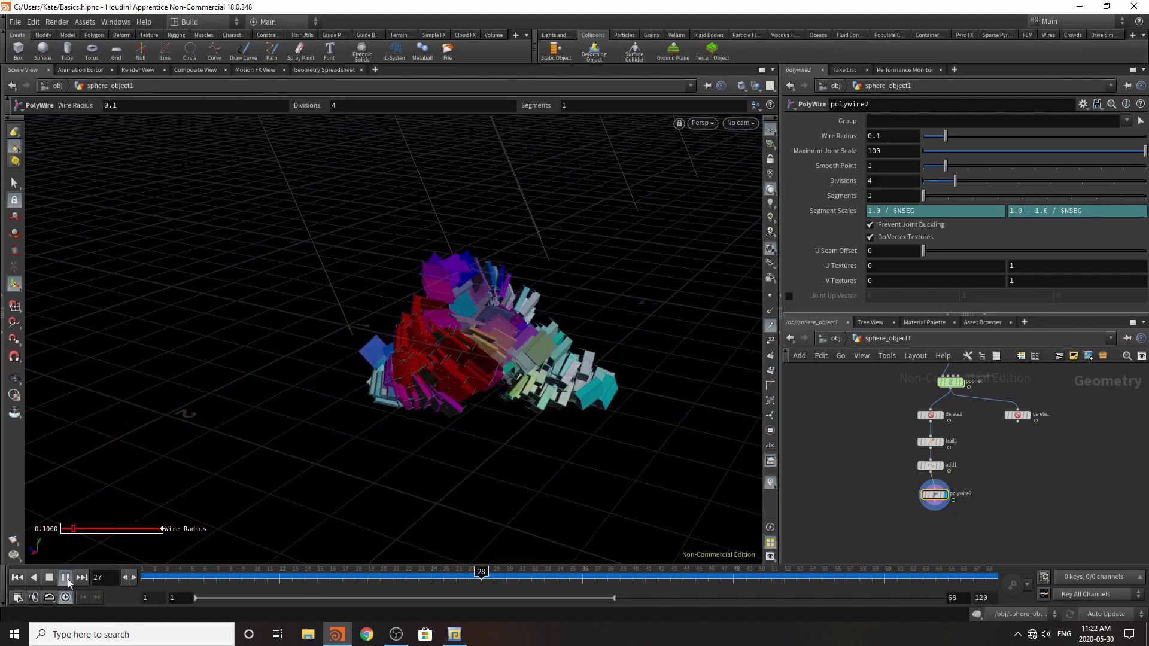
pyautogui.click(66, 579)
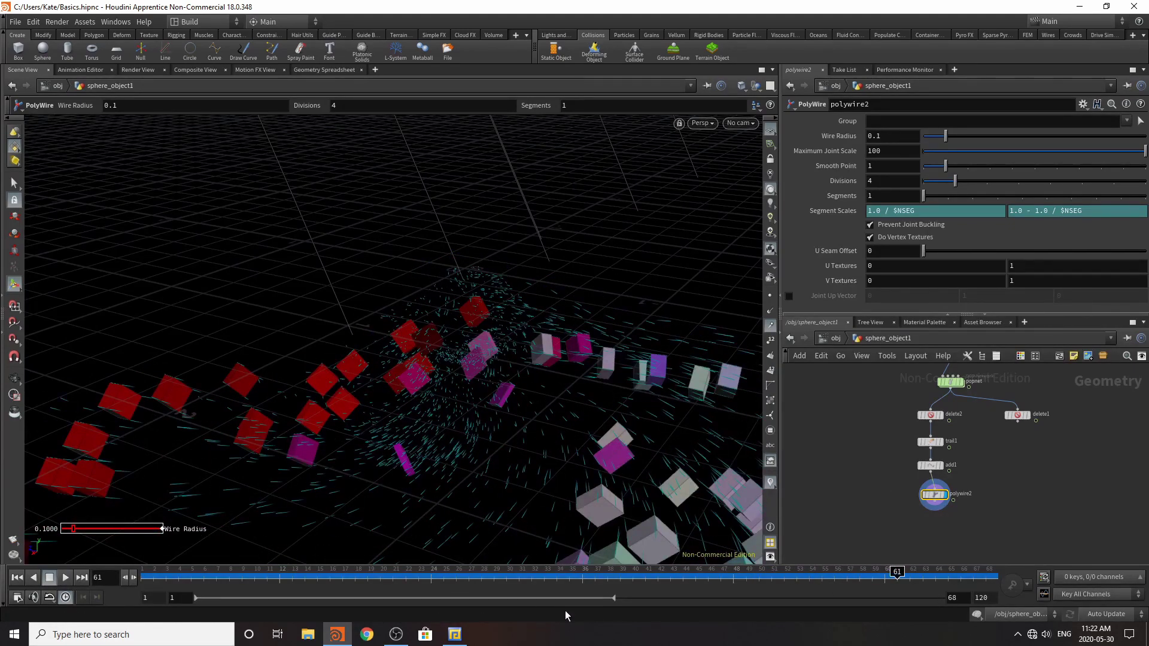
pyautogui.rightClick(447, 579)
pyautogui.click(307, 577)
pyautogui.moveTo(295, 577); pyautogui.dragTo(552, 567)
pyautogui.scroll(-2, 939, 467)
pyautogui.scroll(3, 944, 412)
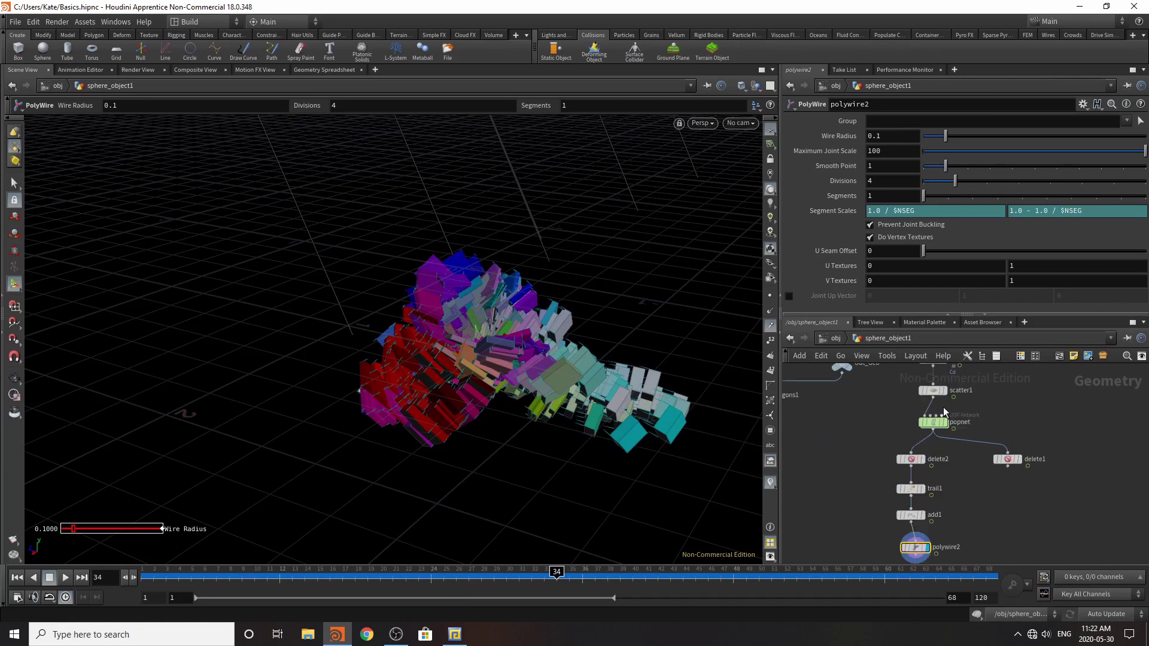
# - Inside the popnet network, set the particle source's life expectancy to 100 and its life variance to 0
pyautogui.doubleClick(929, 424)
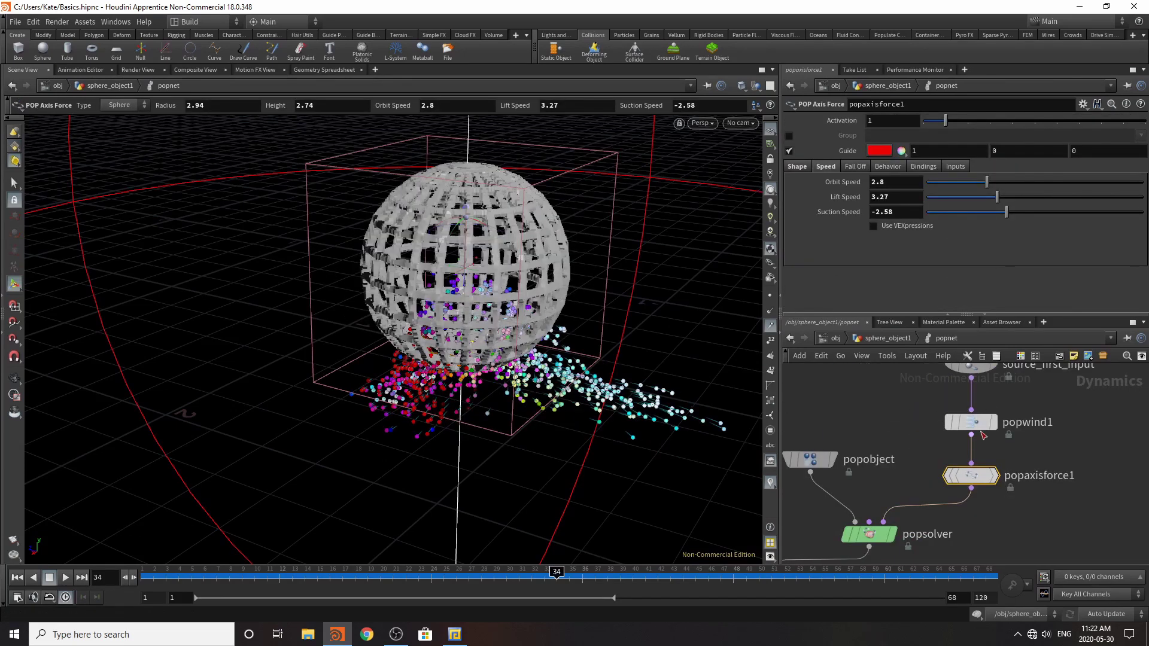
pyautogui.click(970, 368)
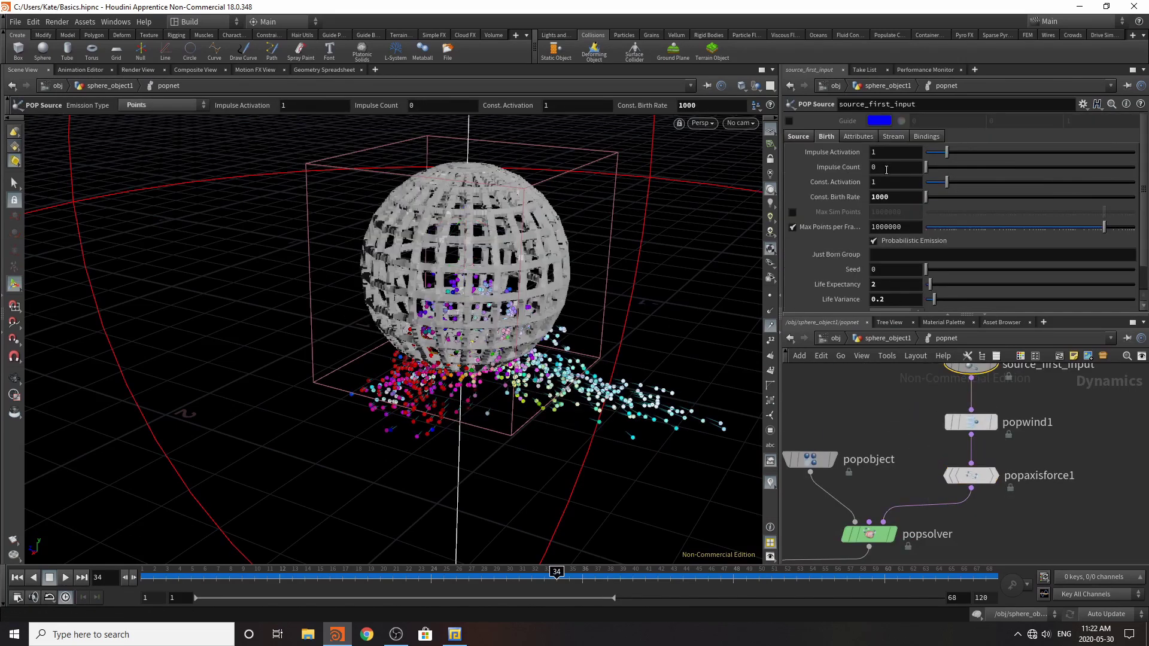
pyautogui.click(891, 282)
pyautogui.moveTo(884, 298); pyautogui.dragTo(818, 309)
pyautogui.write('0')
pyautogui.click(1129, 500)
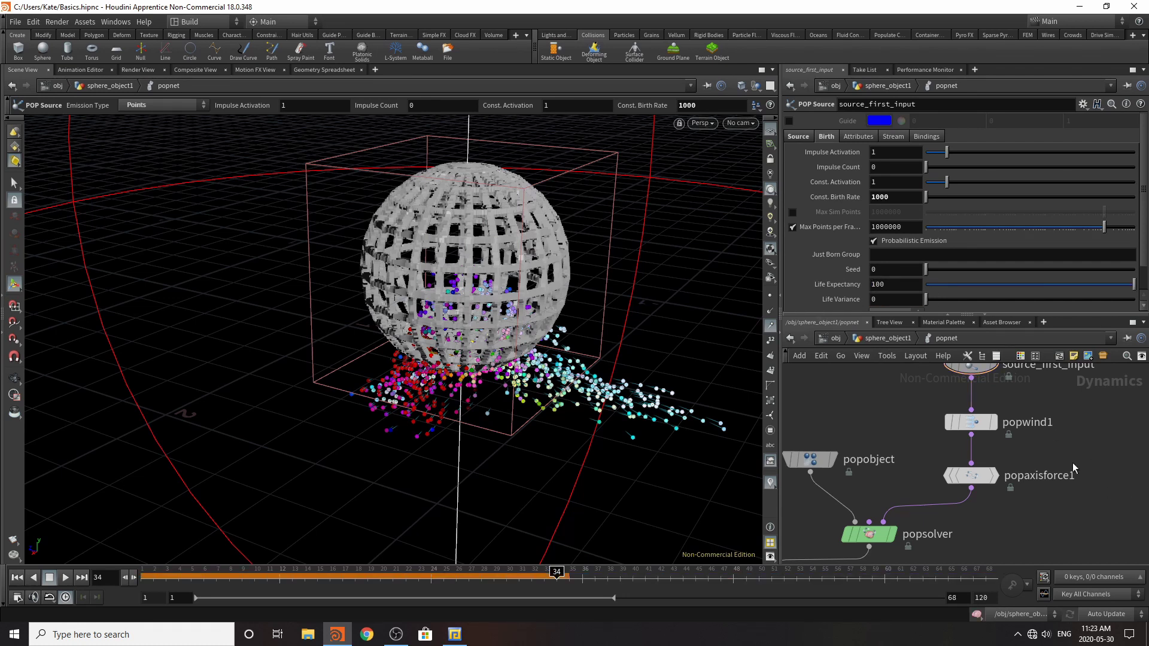
# - Return to the sphere_object1 network and play the particle simulation from the first frame up to about frame 42
pyautogui.click(878, 339)
pyautogui.click(17, 577)
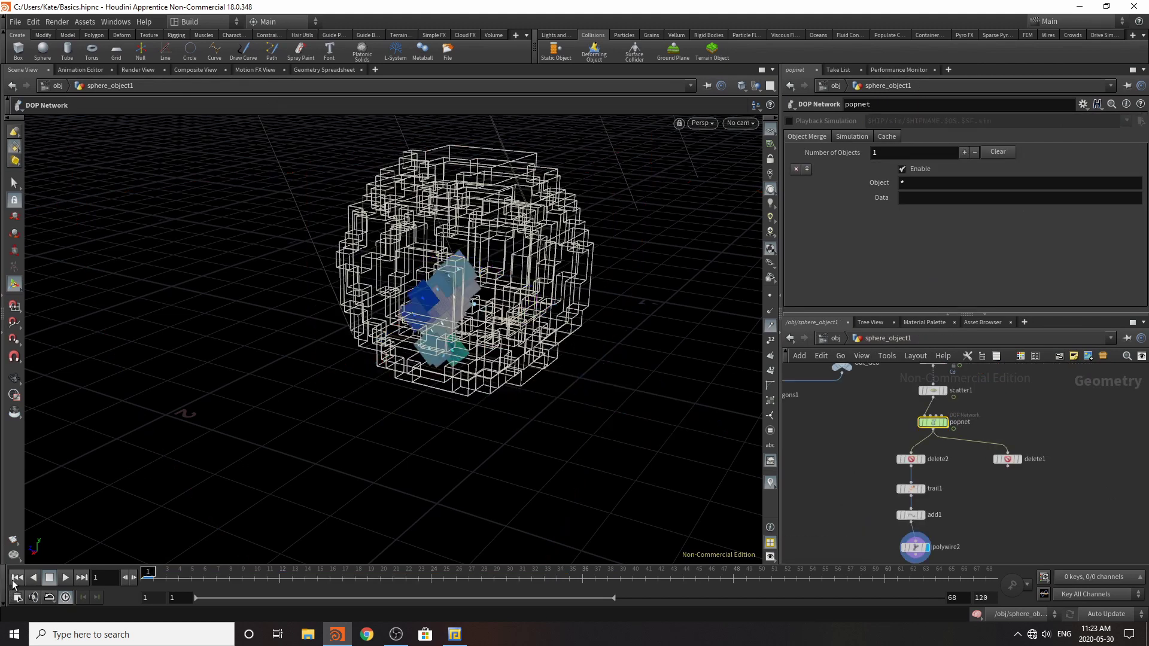
pyautogui.click(66, 578)
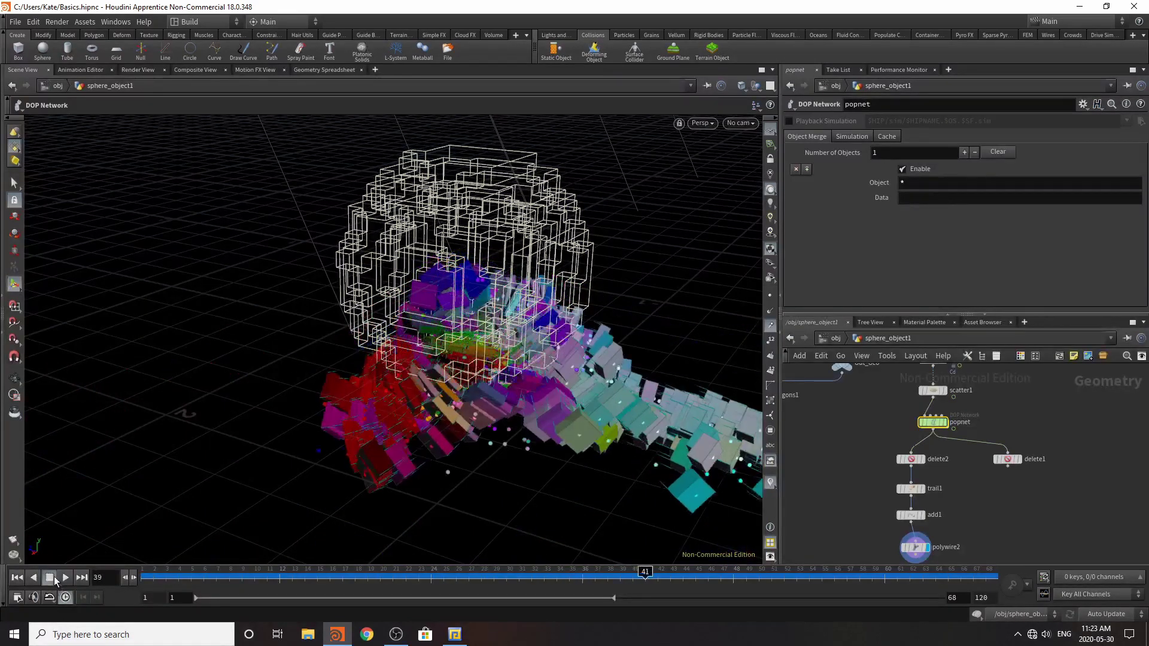
pyautogui.click(52, 577)
# - Set the popnet particle source's life expectancy to 2 and life variance to 0.2, returning to the sphere_object1 network
pyautogui.doubleClick(937, 424)
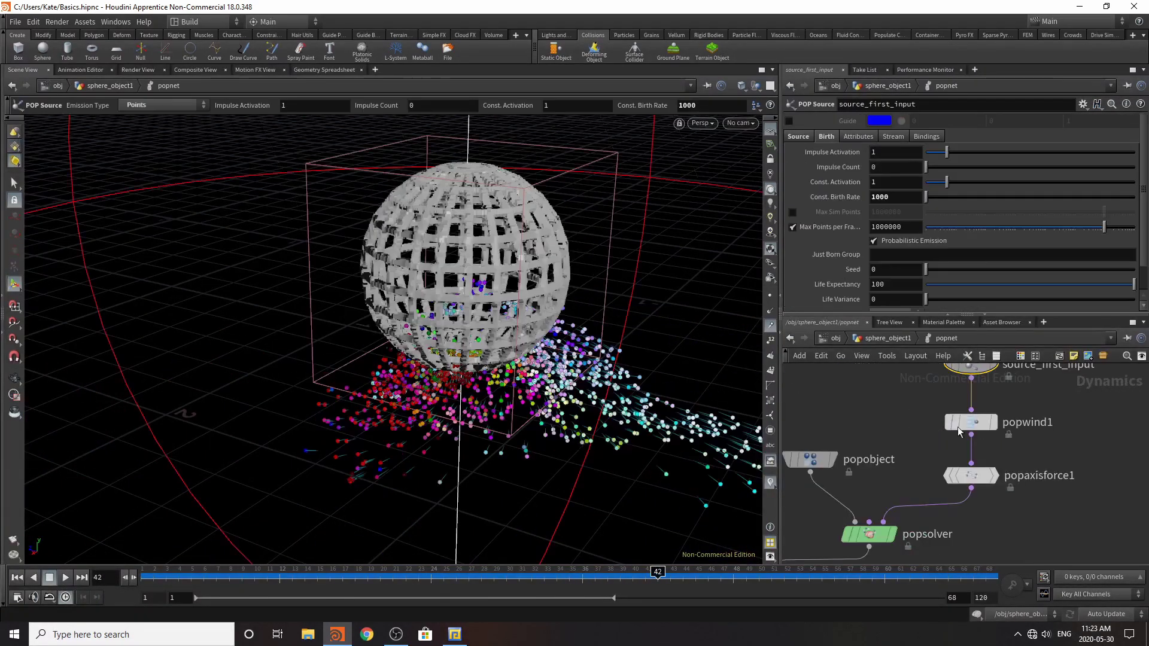
pyautogui.moveTo(887, 285); pyautogui.dragTo(865, 287)
pyautogui.write('1')
pyautogui.click(895, 297)
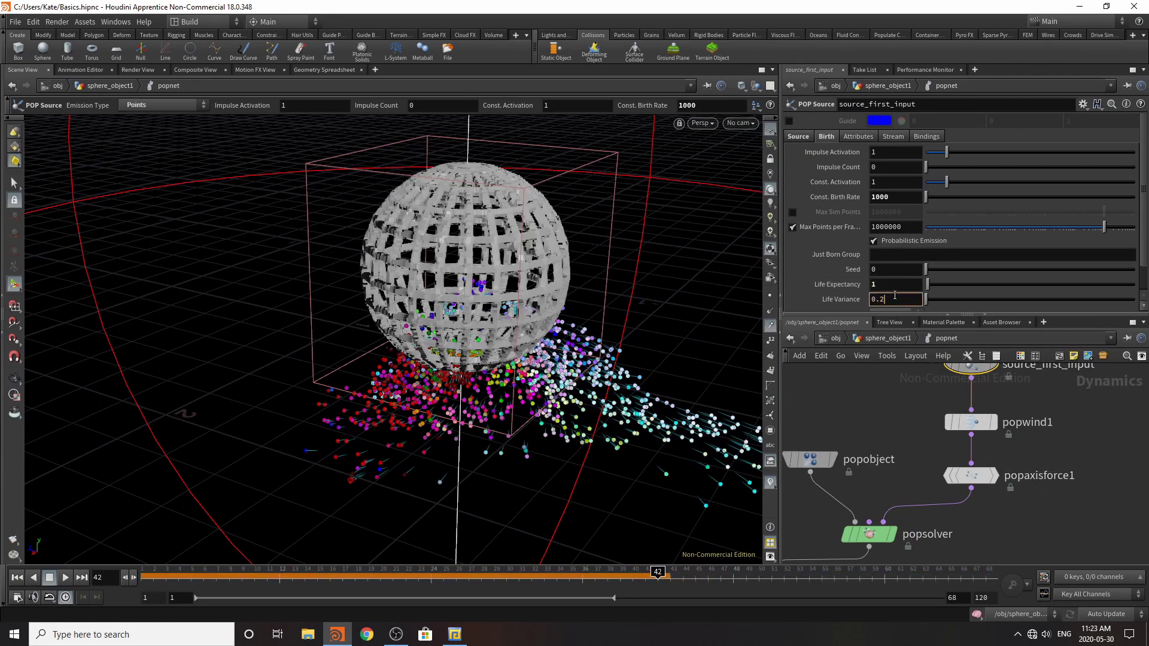
pyautogui.write('0.2')
pyautogui.press('Return')
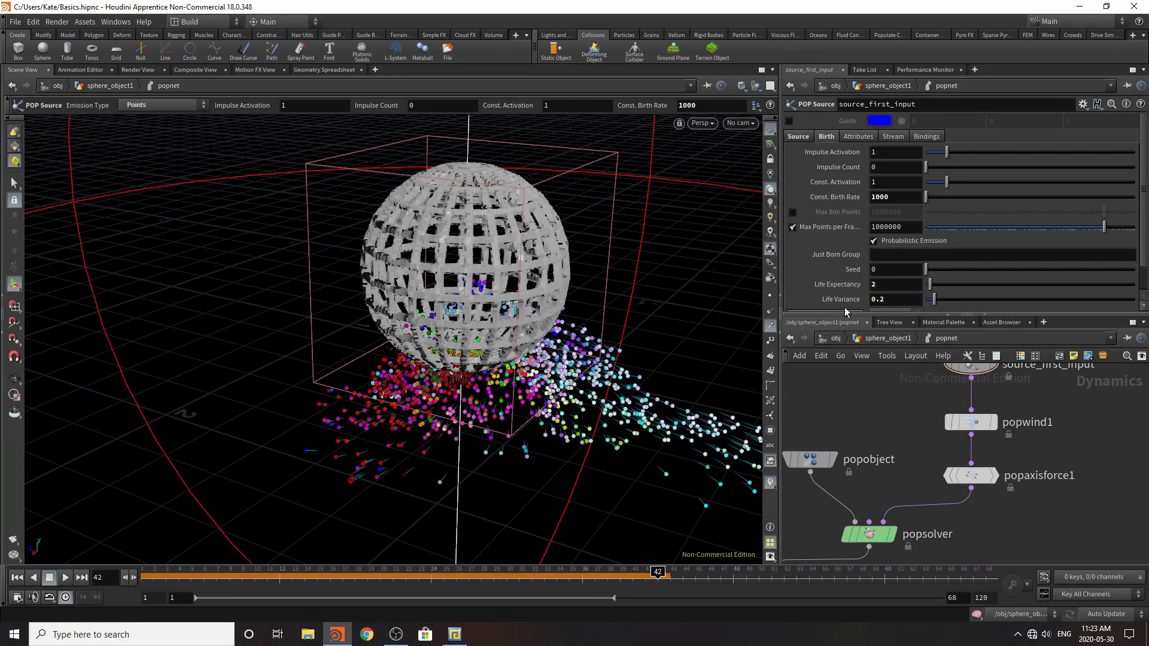
pyautogui.press('u')
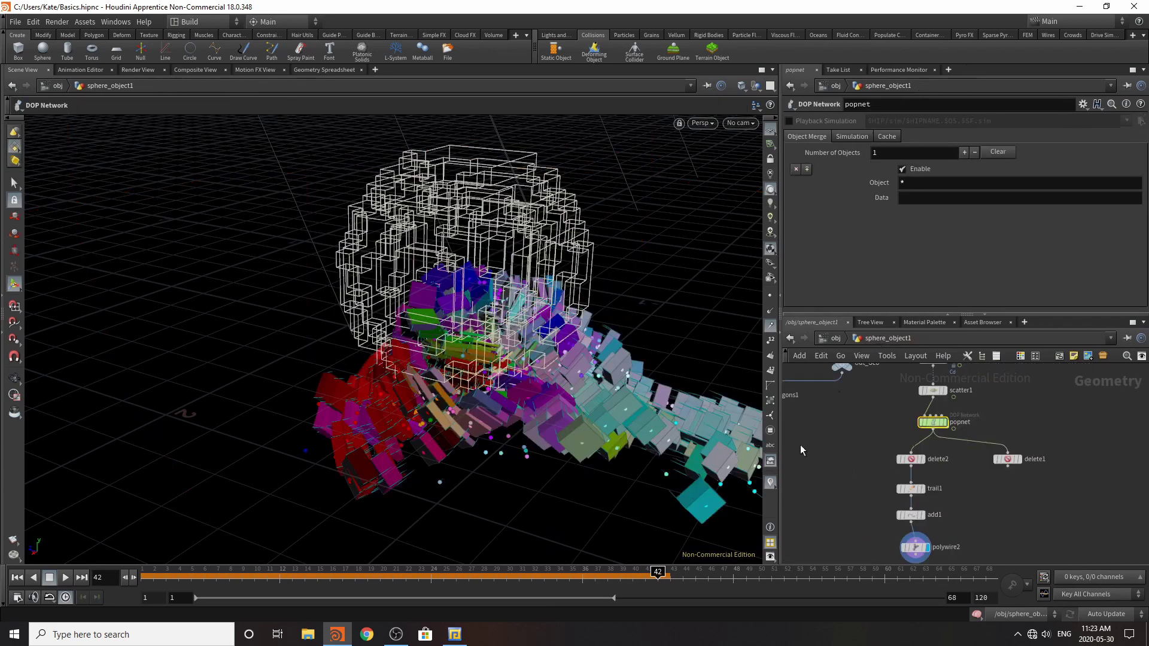
# - Rewind the timeline to frame 1 and delete the polywire2 node at the end of the trail chain
pyautogui.click(17, 578)
pyautogui.moveTo(1070, 516); pyautogui.dragTo(1082, 465, button='middle')
pyautogui.scroll(-1, 944, 532)
pyautogui.scroll(2, 944, 532)
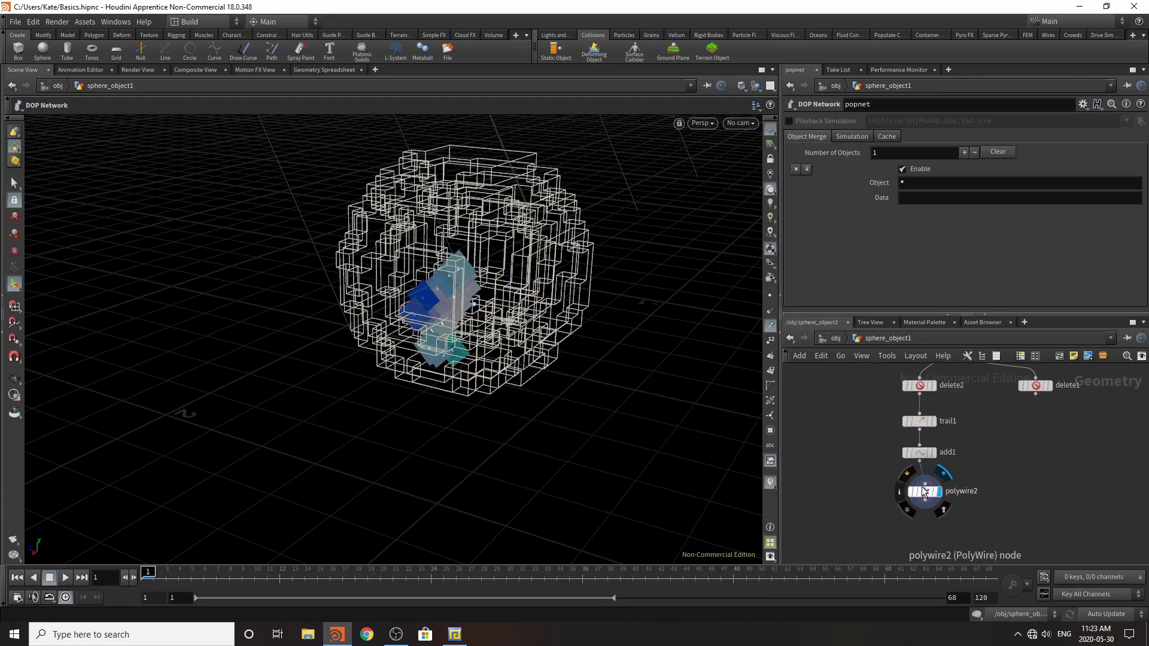
pyautogui.click(924, 498)
pyautogui.press('Delete')
# - Add an Attribute Create node connected below add1 and make it the displayed node
pyautogui.press('Tab')
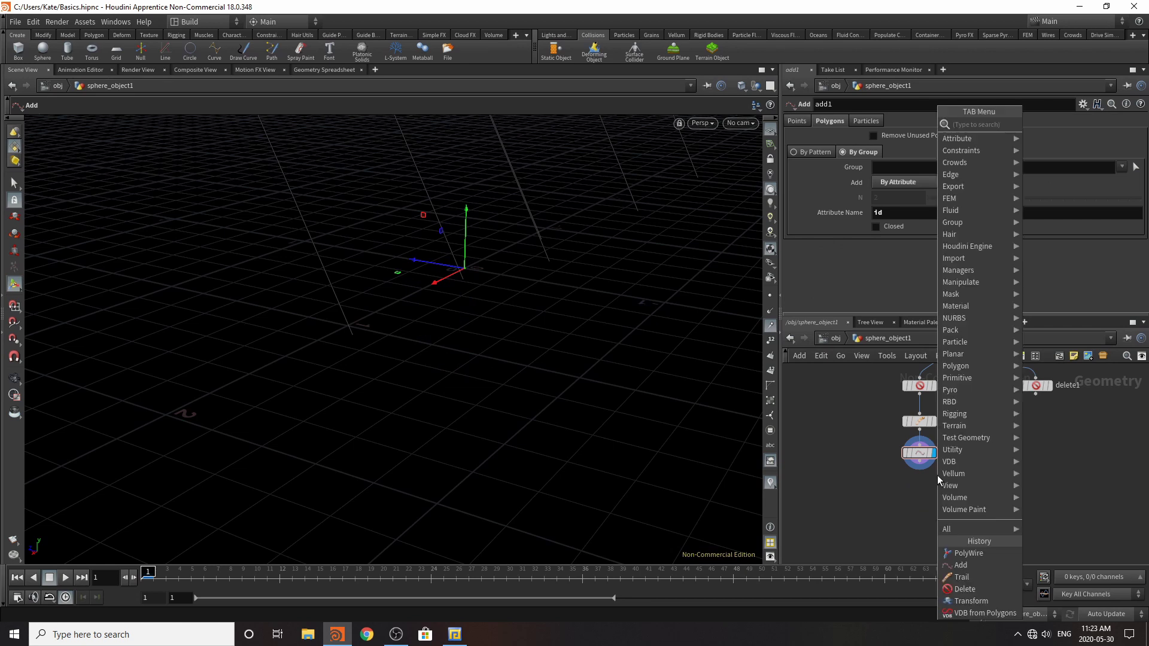
pyautogui.write('att')
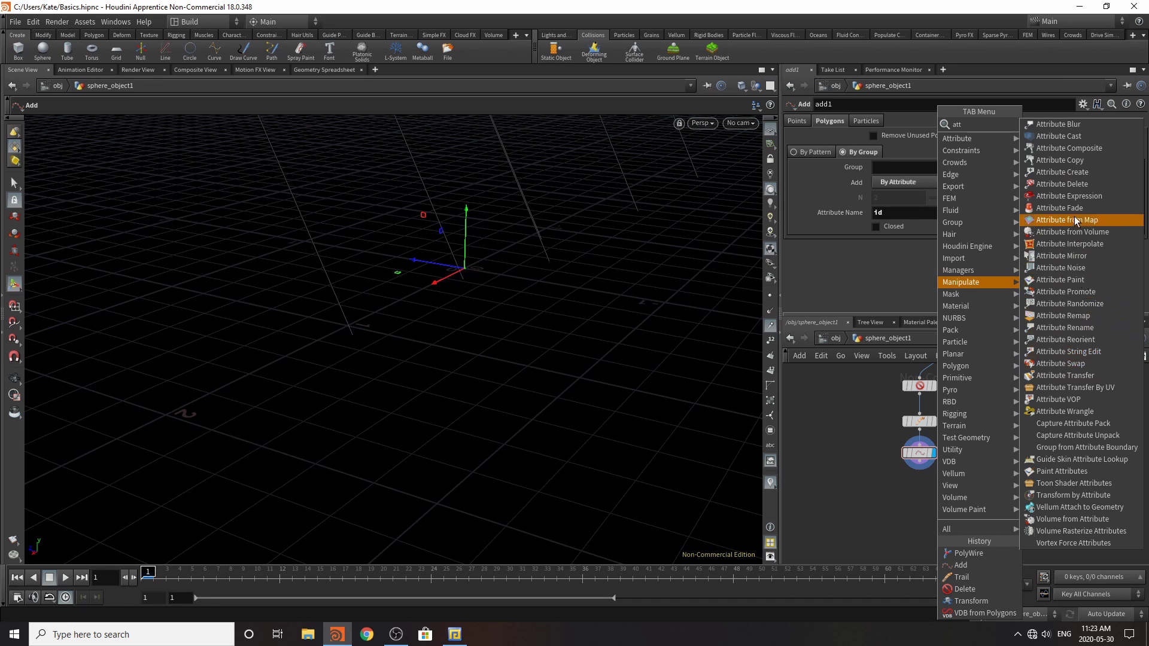
pyautogui.click(1076, 173)
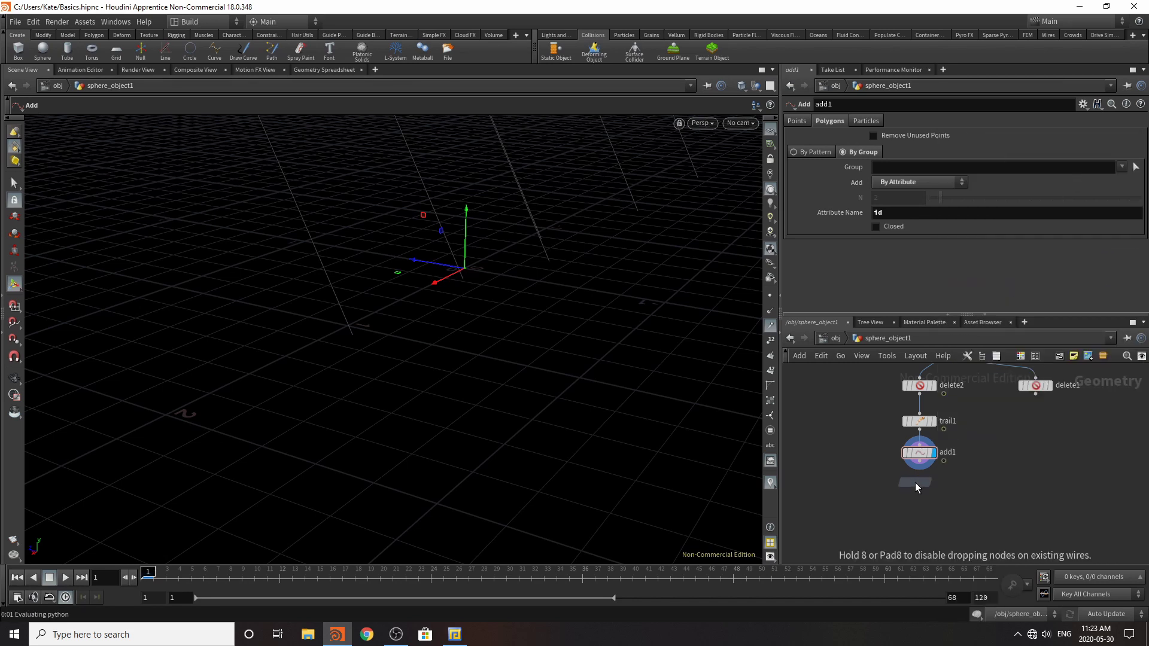
pyautogui.click(915, 482)
pyautogui.click(916, 474)
pyautogui.click(922, 462)
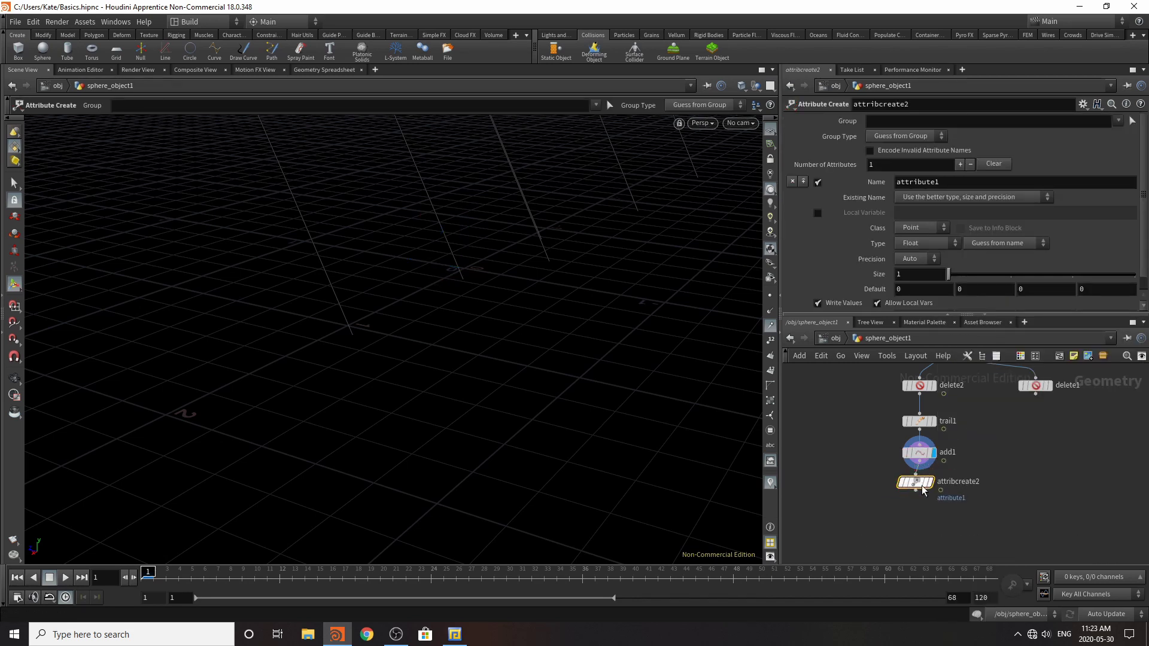
pyautogui.moveTo(920, 484); pyautogui.dragTo(923, 494)
pyautogui.click(935, 492)
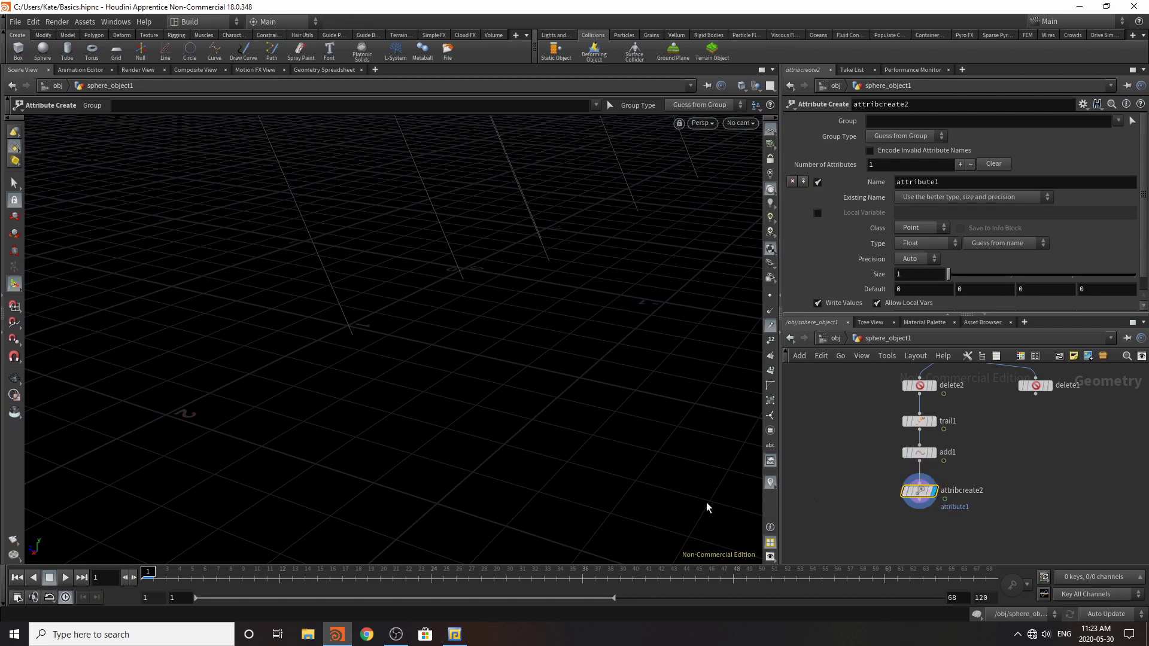
# - Name the new point attribute width and set its first value to 0.001
pyautogui.moveTo(978, 182); pyautogui.dragTo(420, 114)
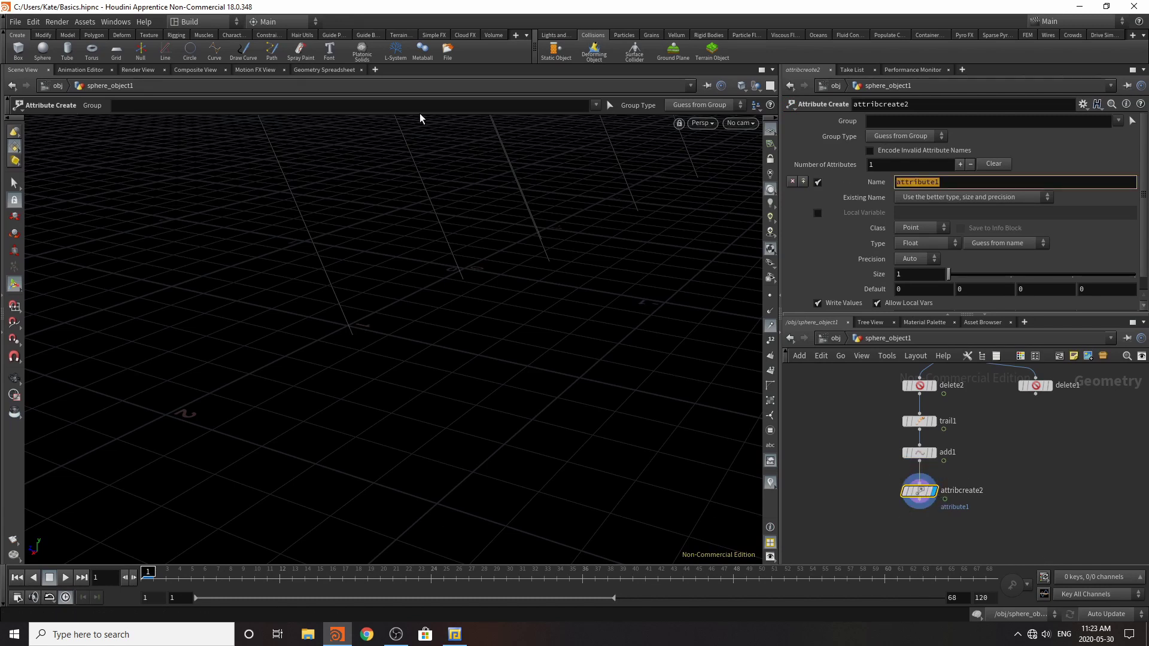
pyautogui.write('width')
pyautogui.press('Return')
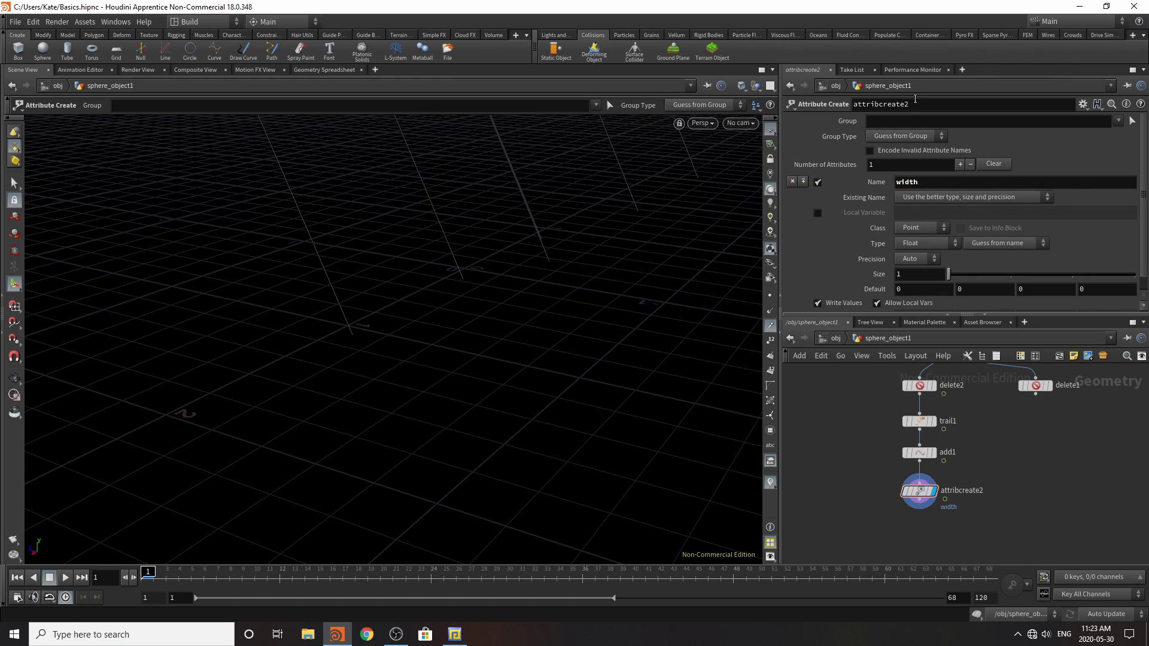
pyautogui.scroll(-1, 892, 254)
pyautogui.click(916, 303)
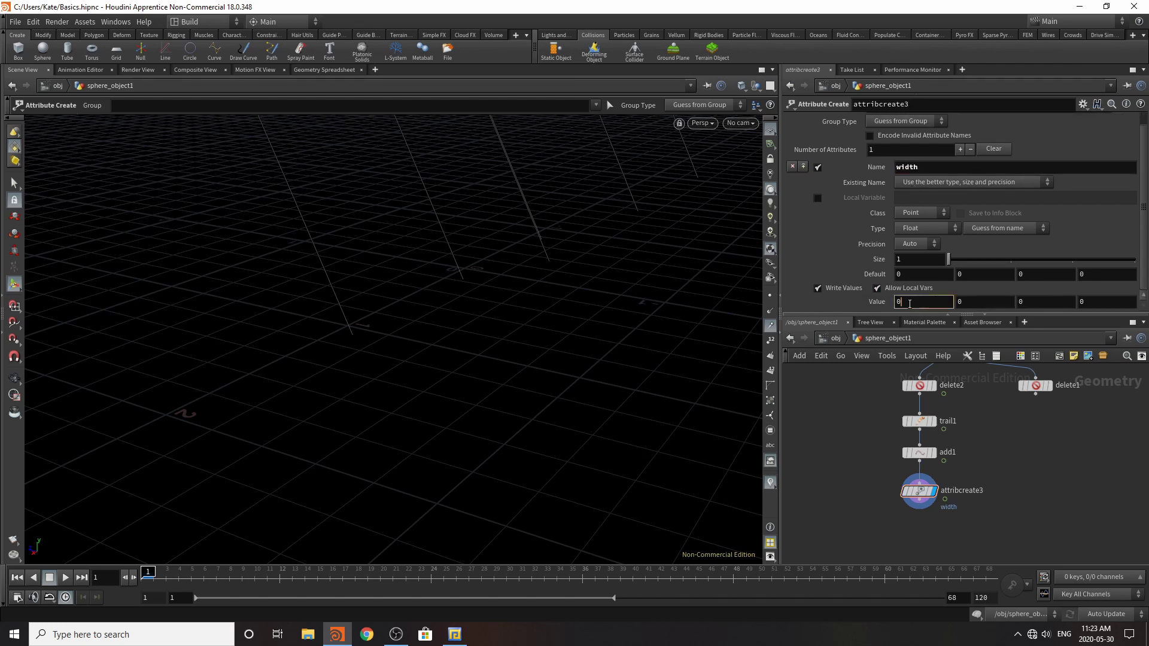
pyautogui.write(',')
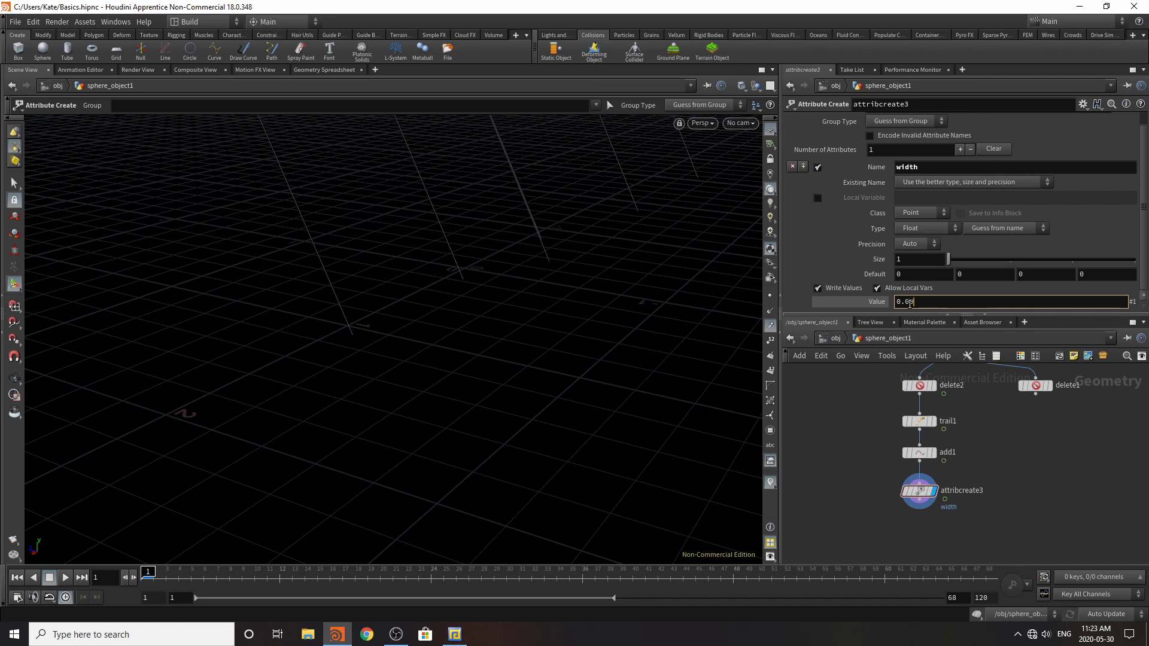
pyautogui.write('001')
pyautogui.press('Return')
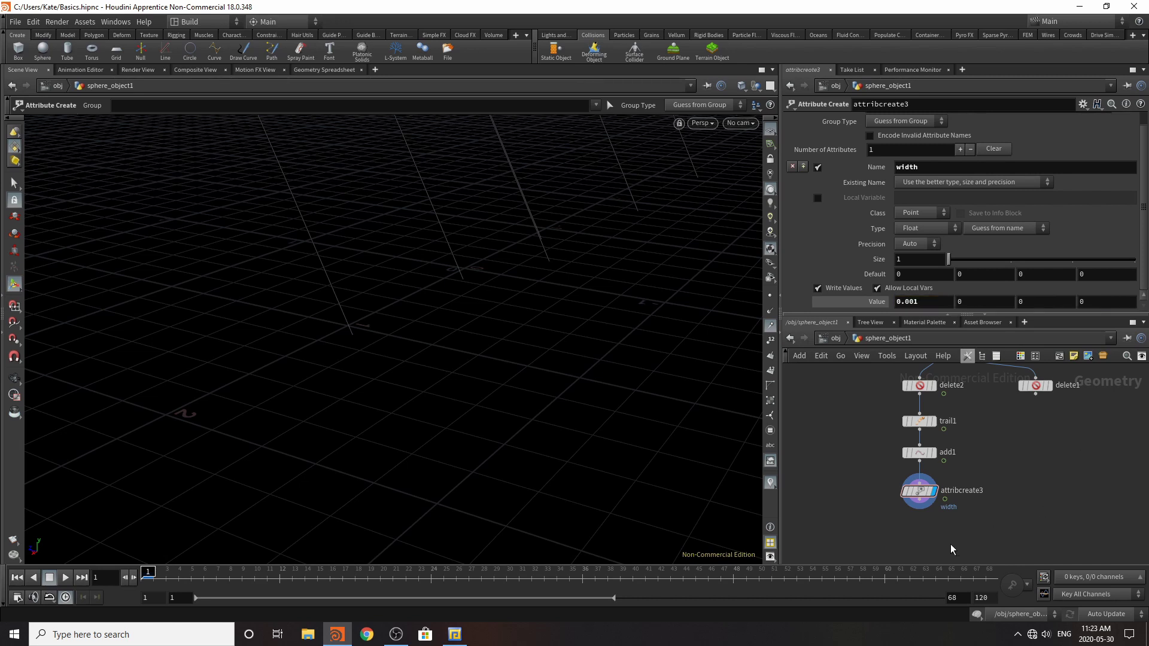
# - Start a preview render of the scene, move the timeline to frame 25 and dismiss the console
pyautogui.click(137, 71)
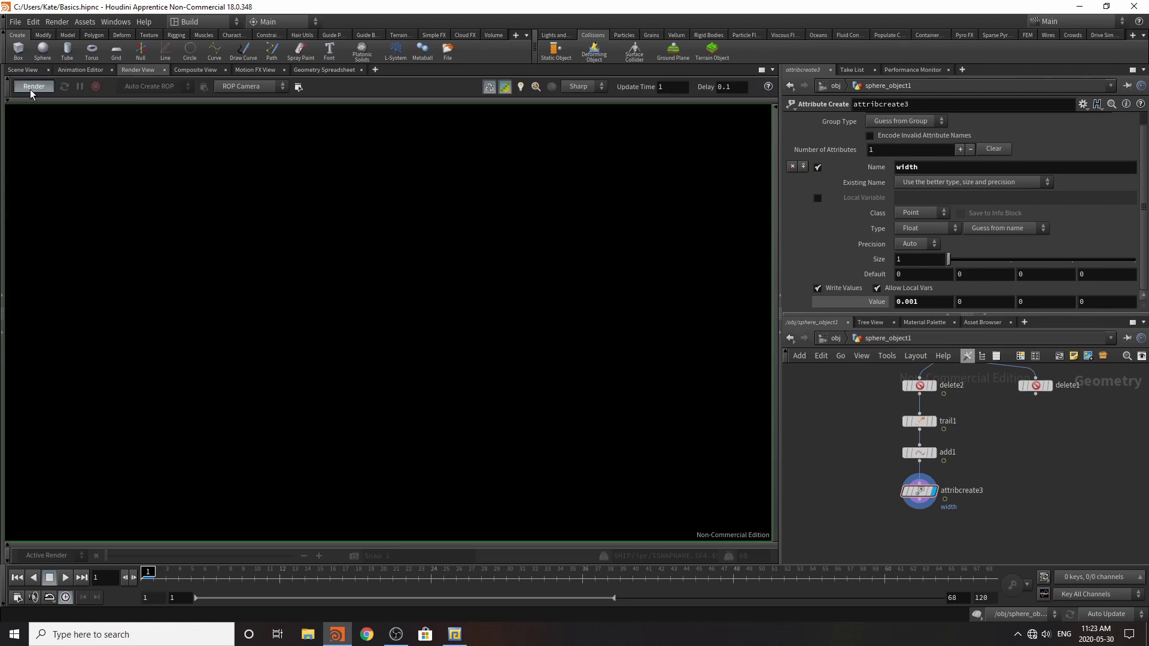
pyautogui.click(30, 88)
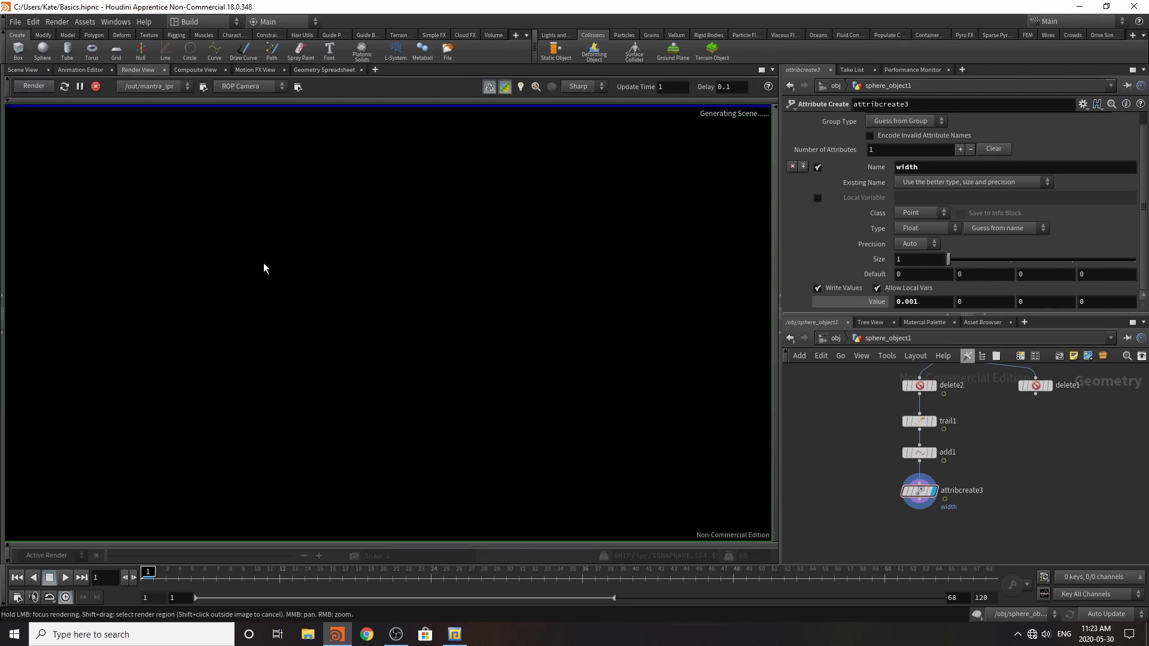
pyautogui.click(445, 576)
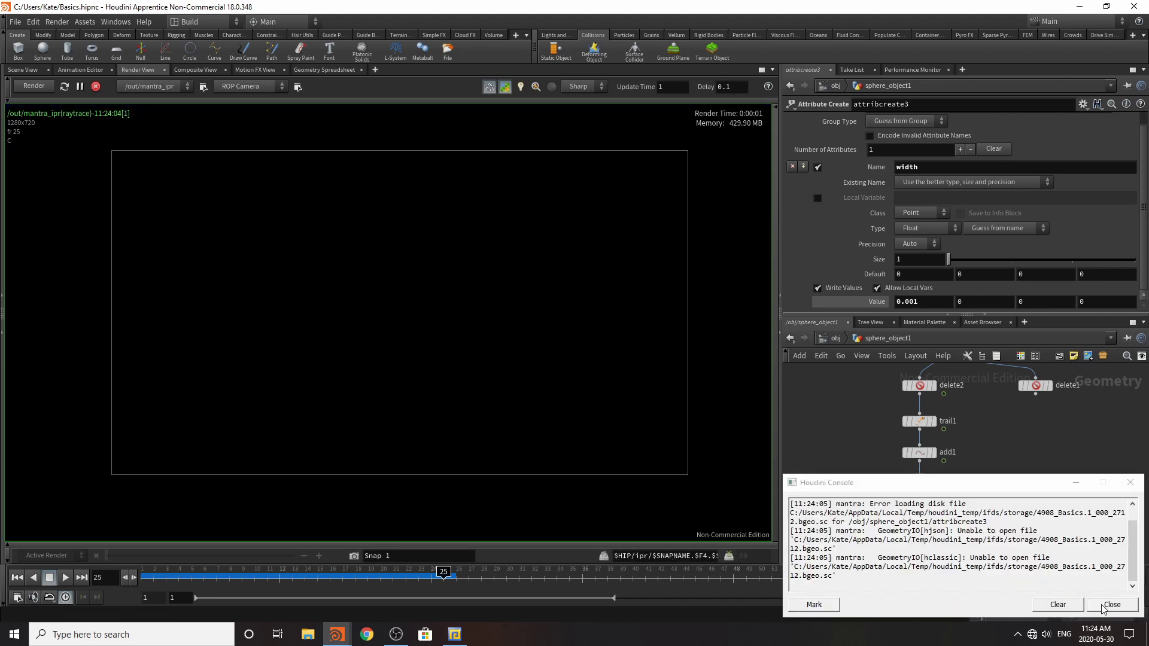
pyautogui.click(1112, 605)
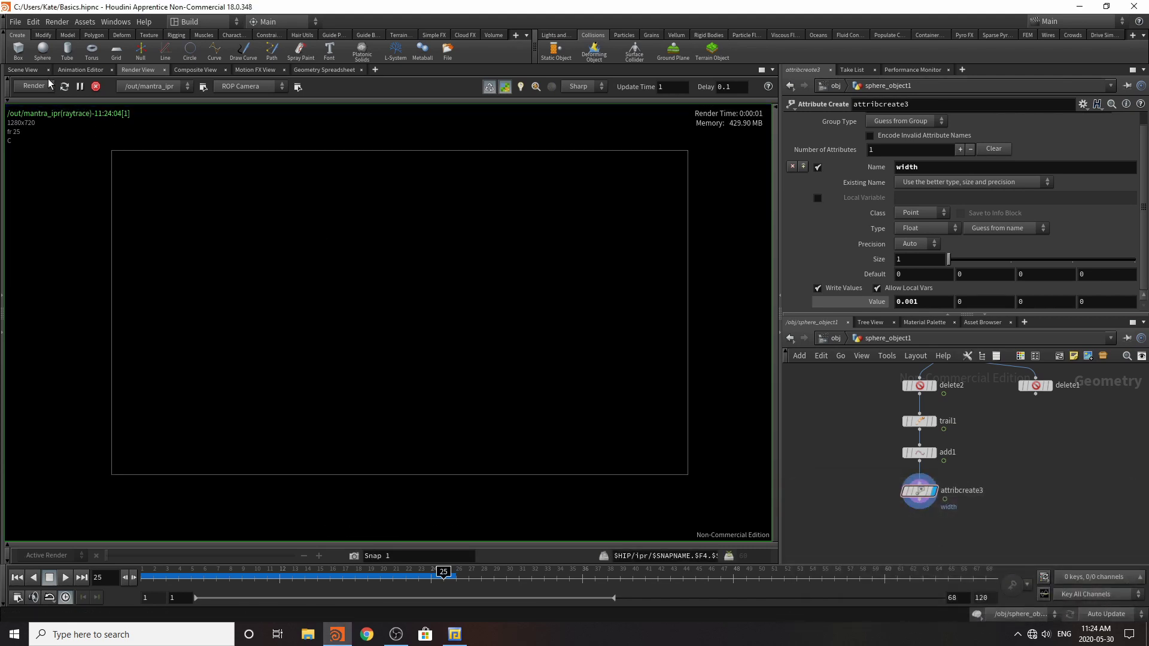
# - Save the Basics scene file and return to the 3D scene view
pyautogui.click(15, 22)
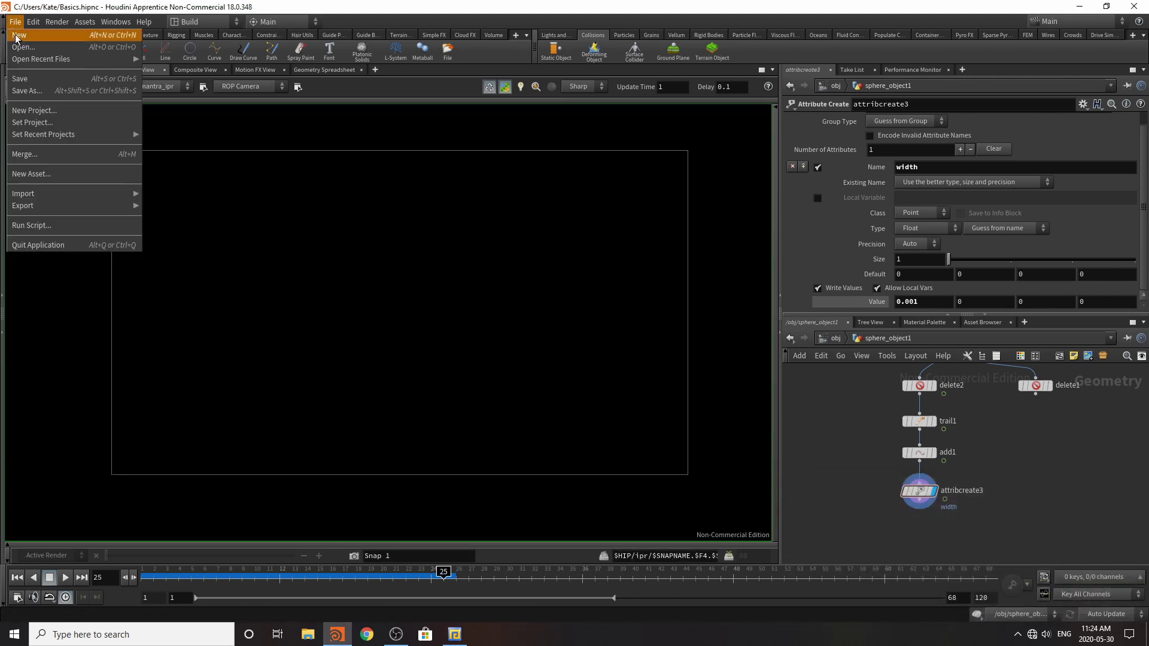
pyautogui.click(23, 80)
pyautogui.click(27, 70)
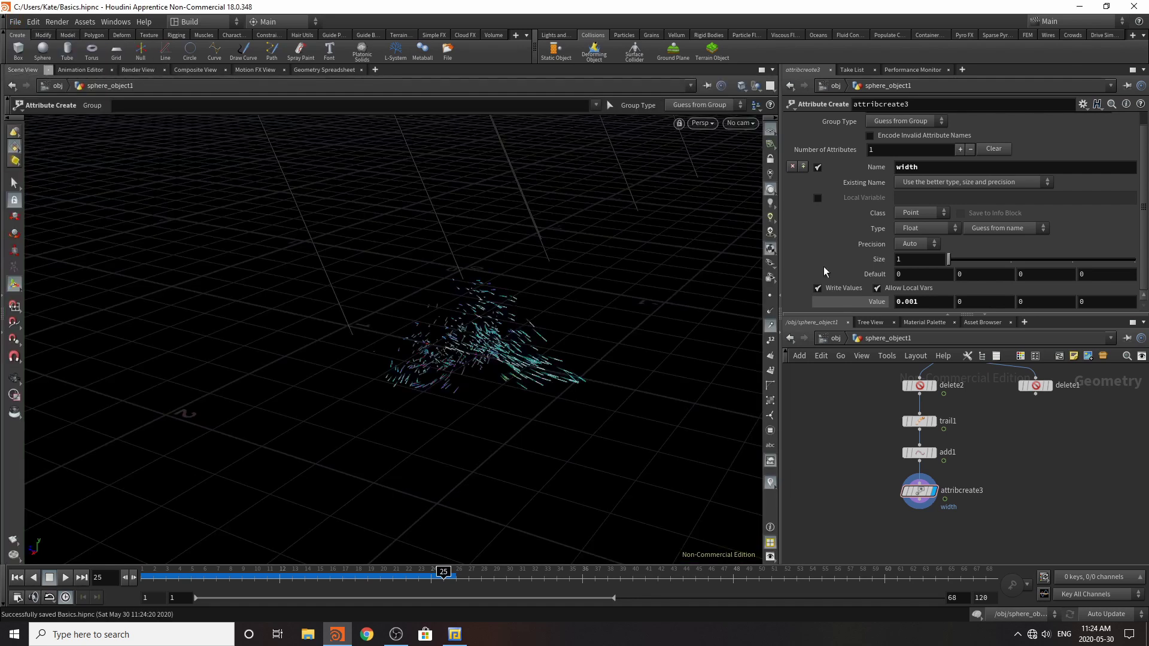
# - On the mantra_ipr output node, set the valid frame range to Render Frame Range and keep Ray Tracing as the rendering engine
pyautogui.click(840, 344)
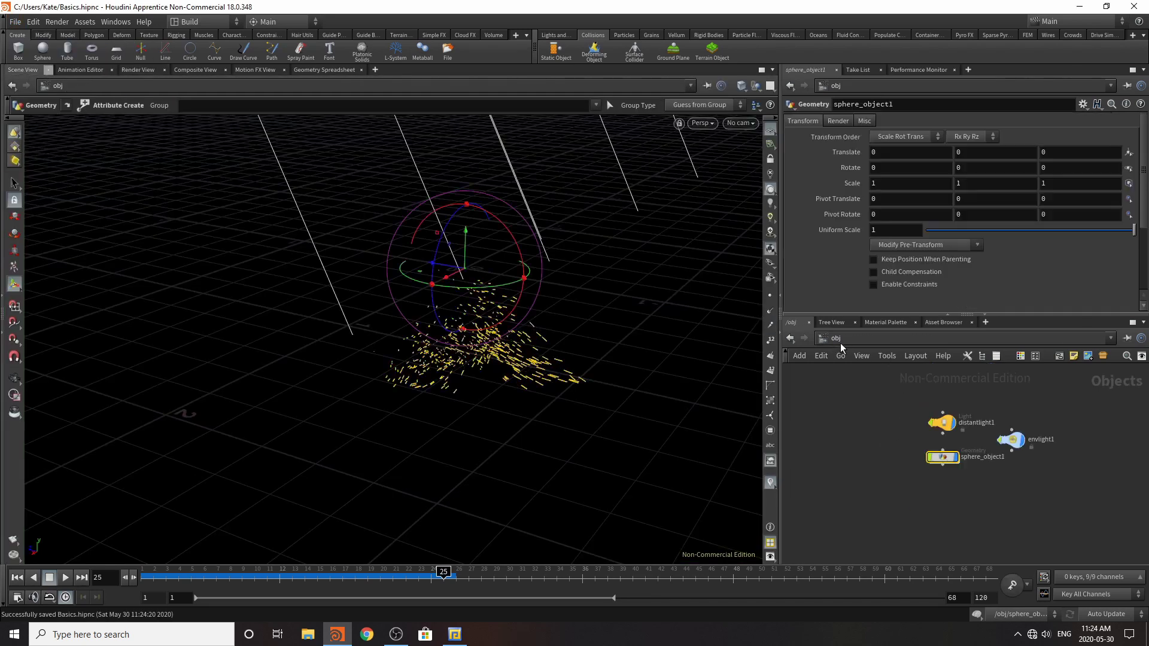
pyautogui.click(883, 343)
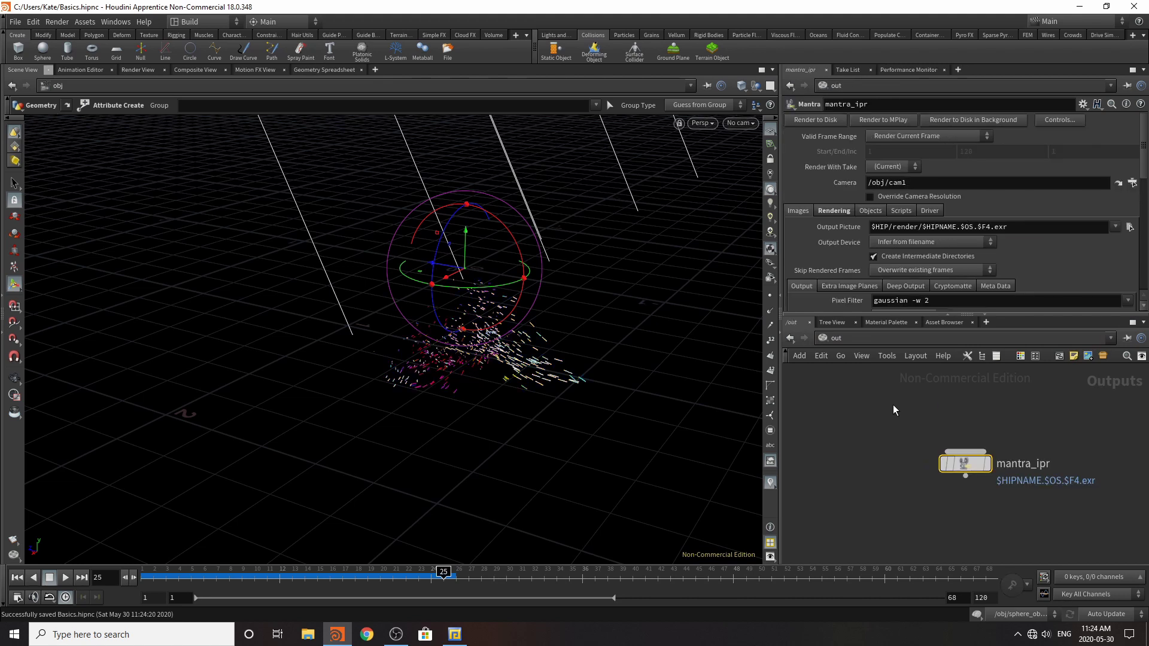
pyautogui.click(929, 139)
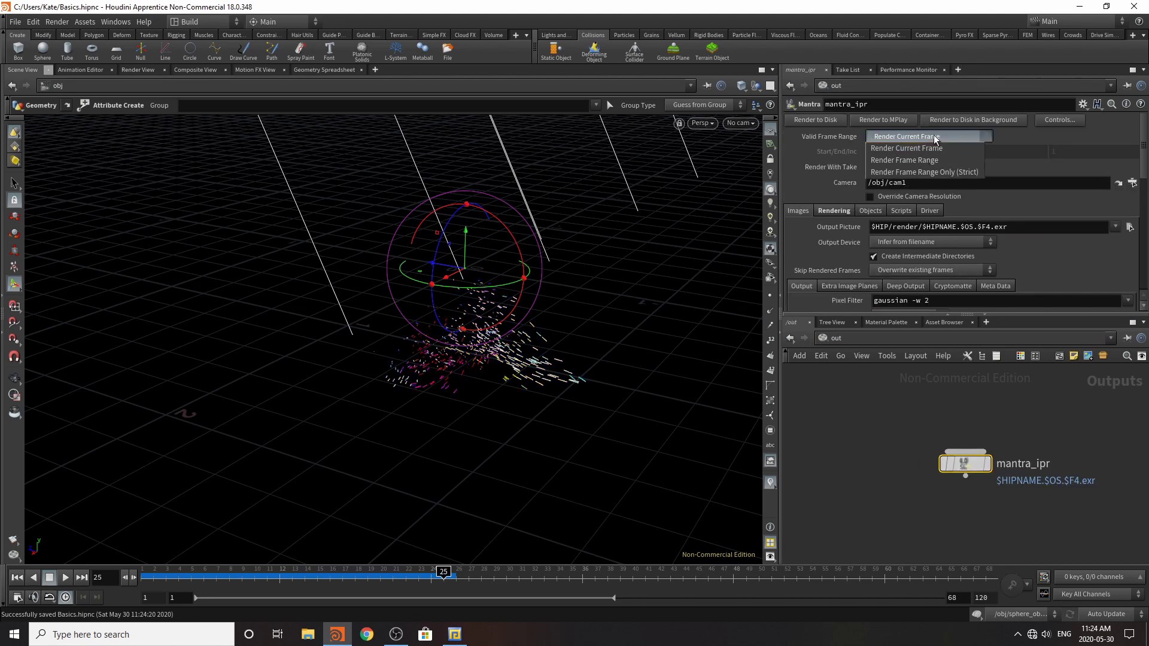
pyautogui.click(931, 160)
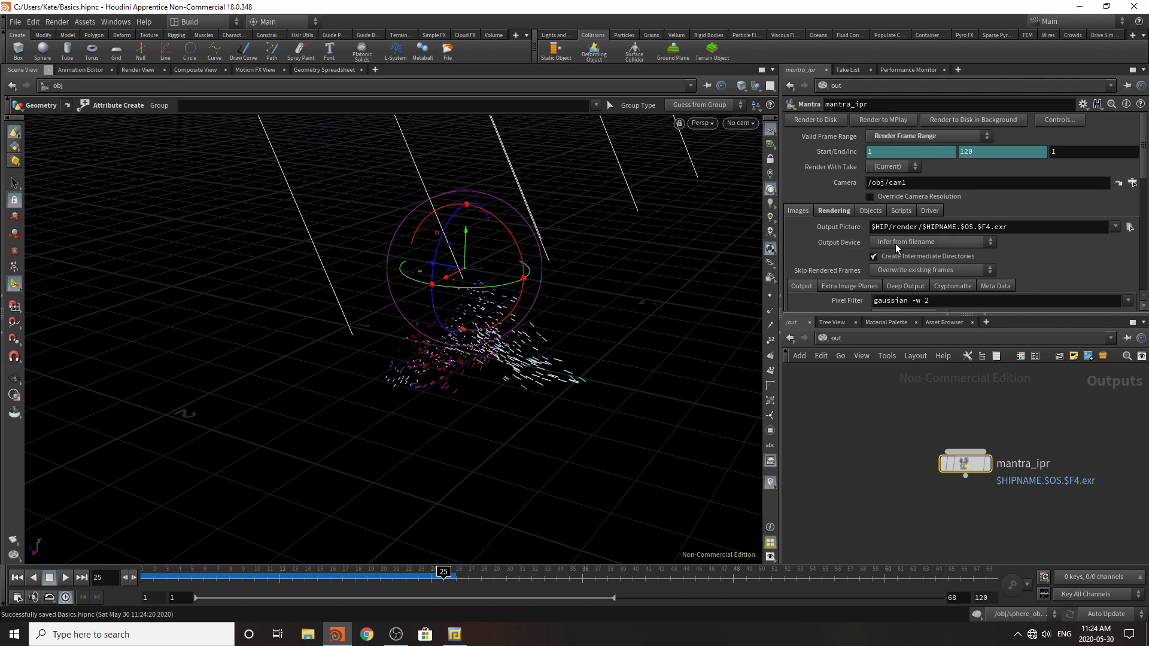
pyautogui.click(839, 215)
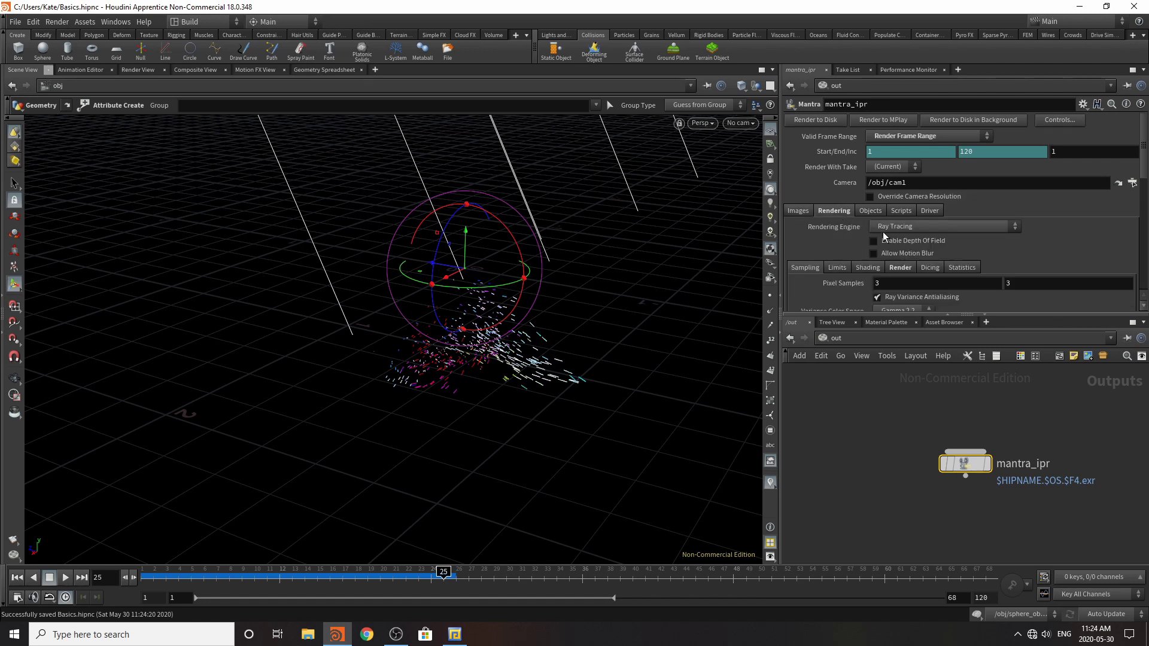
pyautogui.click(918, 226)
pyautogui.click(916, 230)
# - Move the timeline to frame 41, frame the particle trails and create a camera from the current view
pyautogui.keyDown('alt'); pyautogui.moveTo(381, 369); pyautogui.dragTo(519, 361); pyautogui.keyUp('alt')
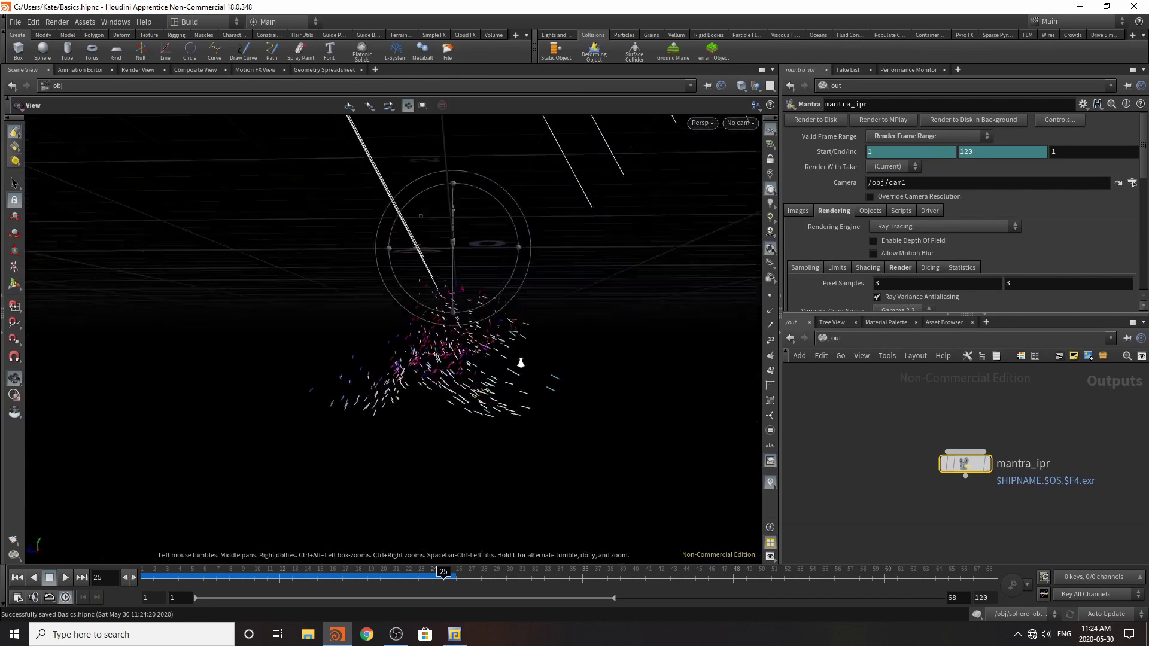
pyautogui.keyDown('alt'); pyautogui.moveTo(519, 362); pyautogui.dragTo(654, 267, button='right'); pyautogui.keyUp('alt')
pyautogui.moveTo(507, 586); pyautogui.dragTo(646, 554)
pyautogui.keyDown('alt'); pyautogui.moveTo(610, 525); pyautogui.dragTo(383, 419, button='right'); pyautogui.keyUp('alt')
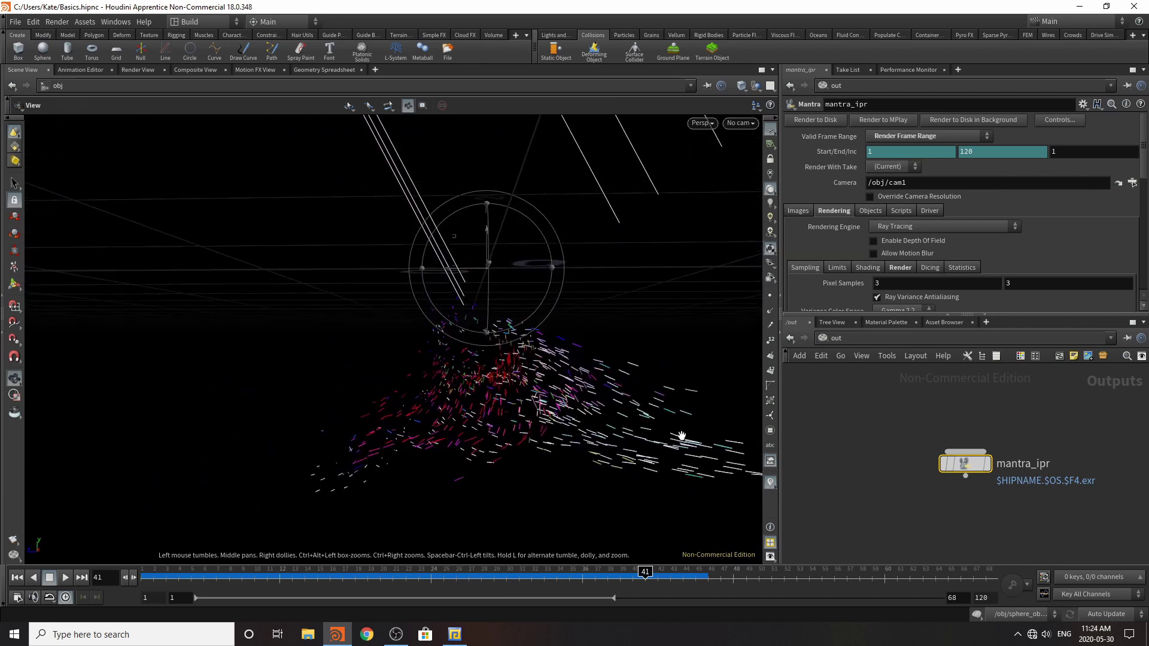
pyautogui.keyDown('alt'); pyautogui.moveTo(680, 437); pyautogui.dragTo(522, 417); pyautogui.keyUp('alt')
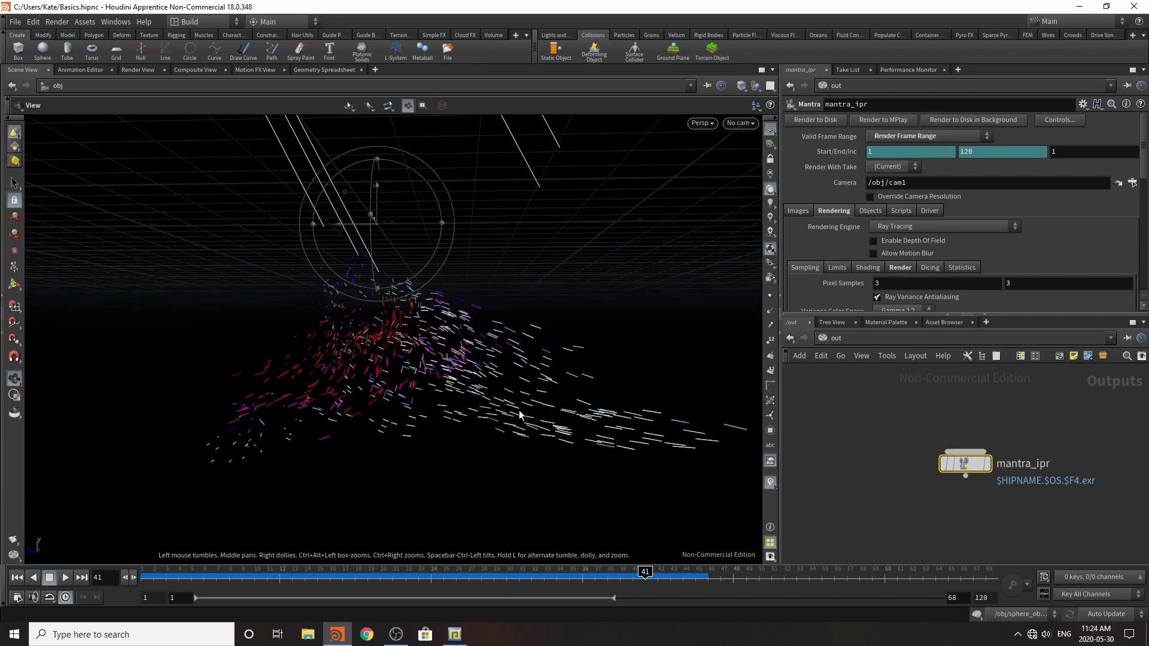
pyautogui.click(552, 38)
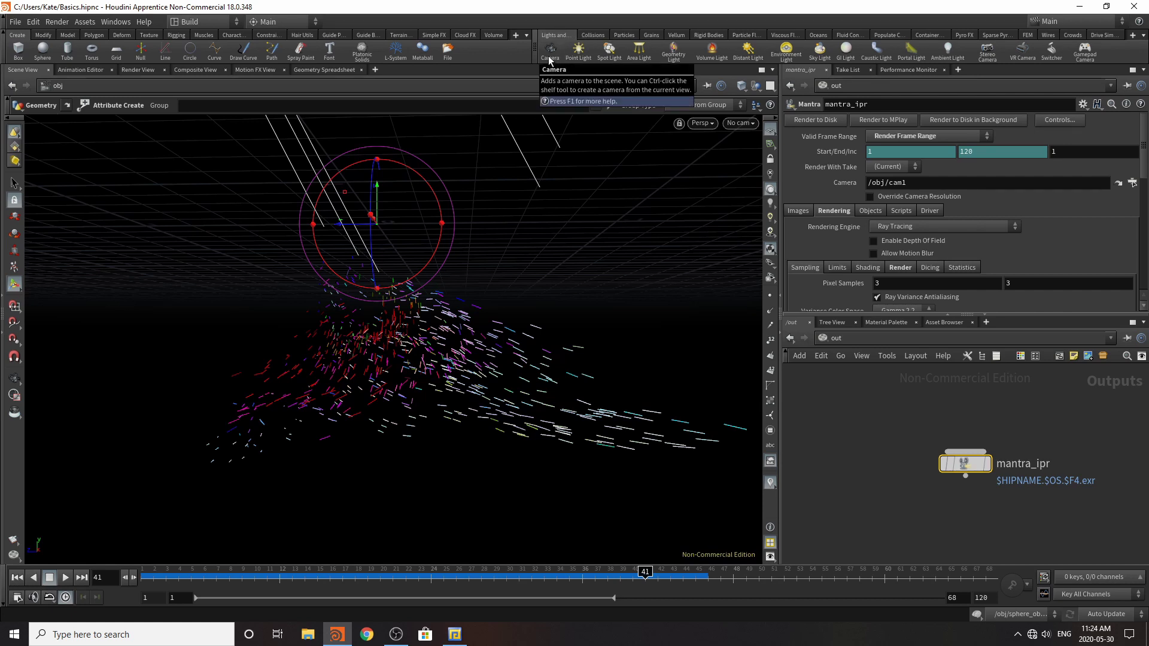
pyautogui.keyDown('ctrl'); pyautogui.click(549, 52); pyautogui.keyUp('ctrl')
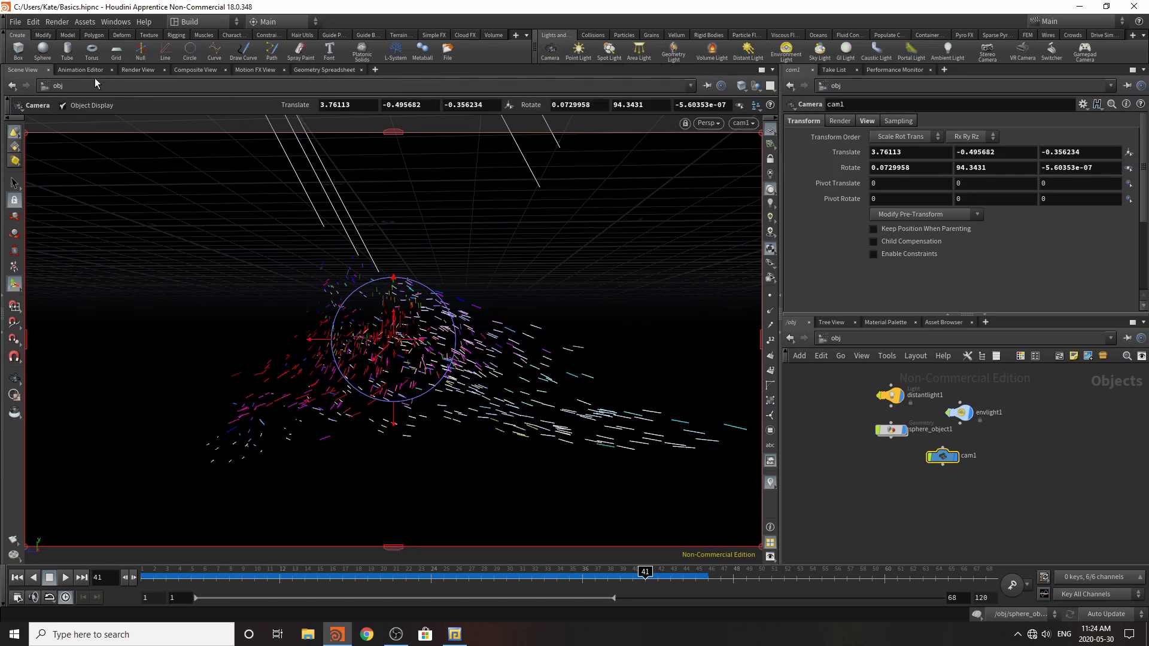
# - Render frame 41 through the new camera with mantra_ipr and inspect the trails in the preview
pyautogui.click(138, 70)
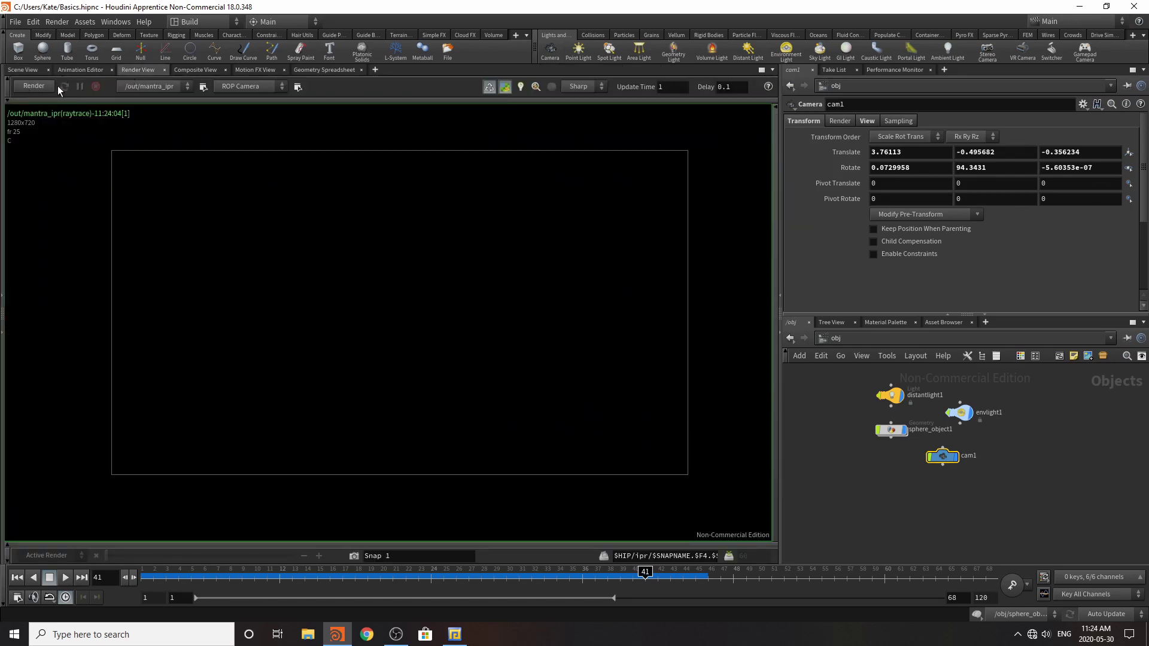
pyautogui.click(49, 84)
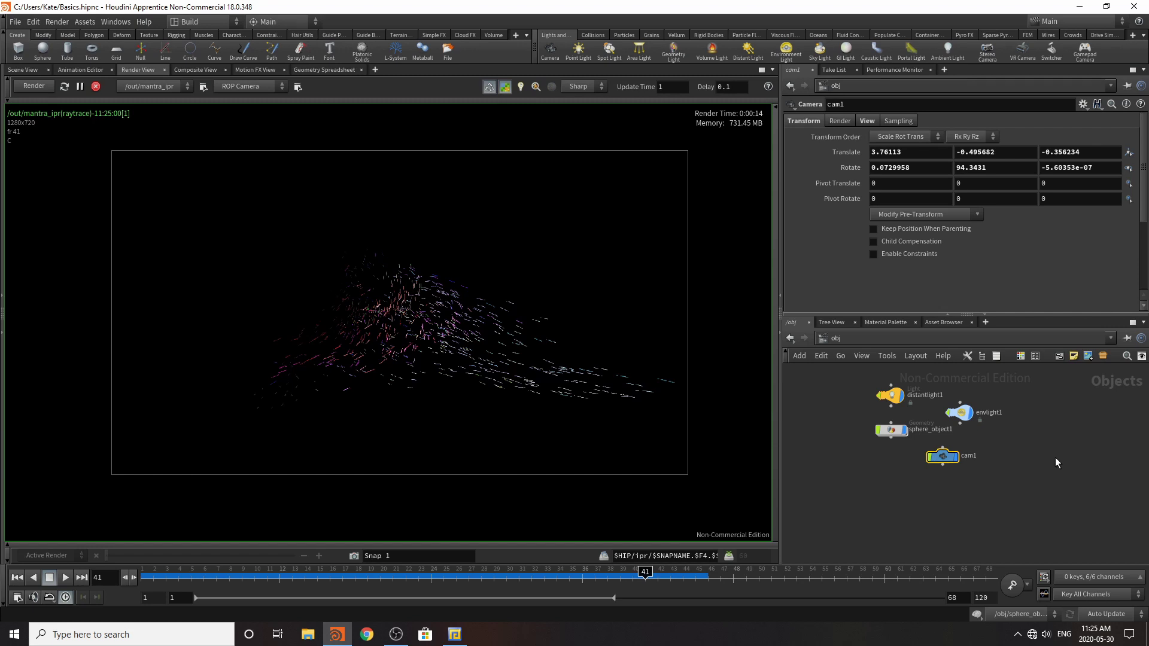
pyautogui.scroll(2, 468, 342)
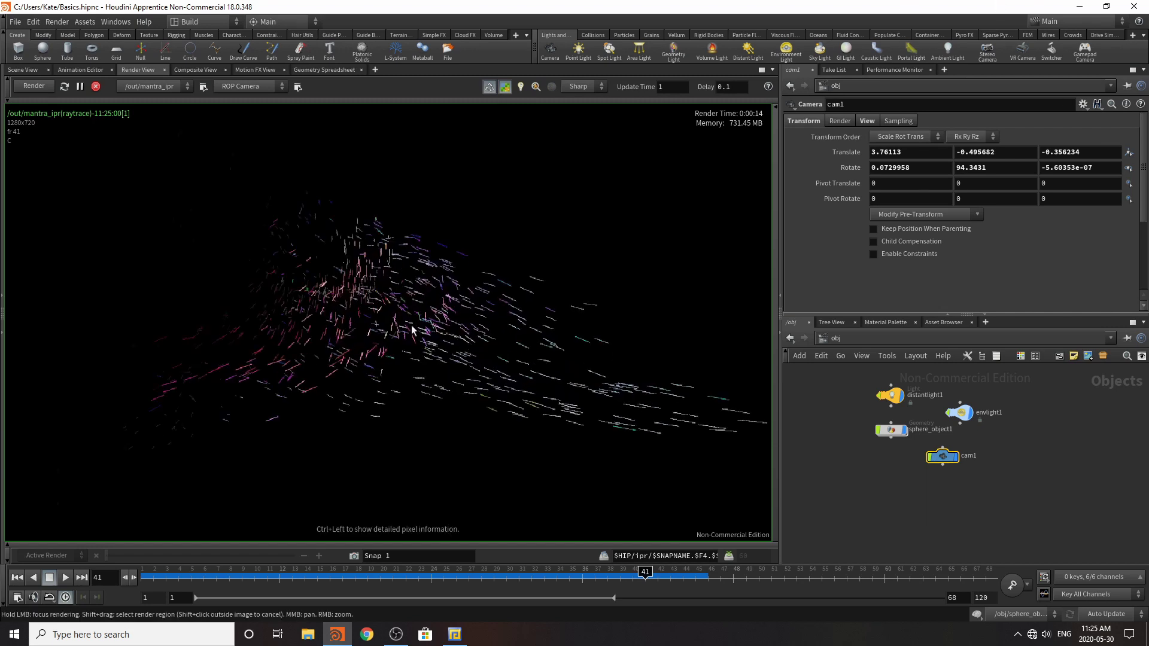
pyautogui.scroll(-2, 413, 329)
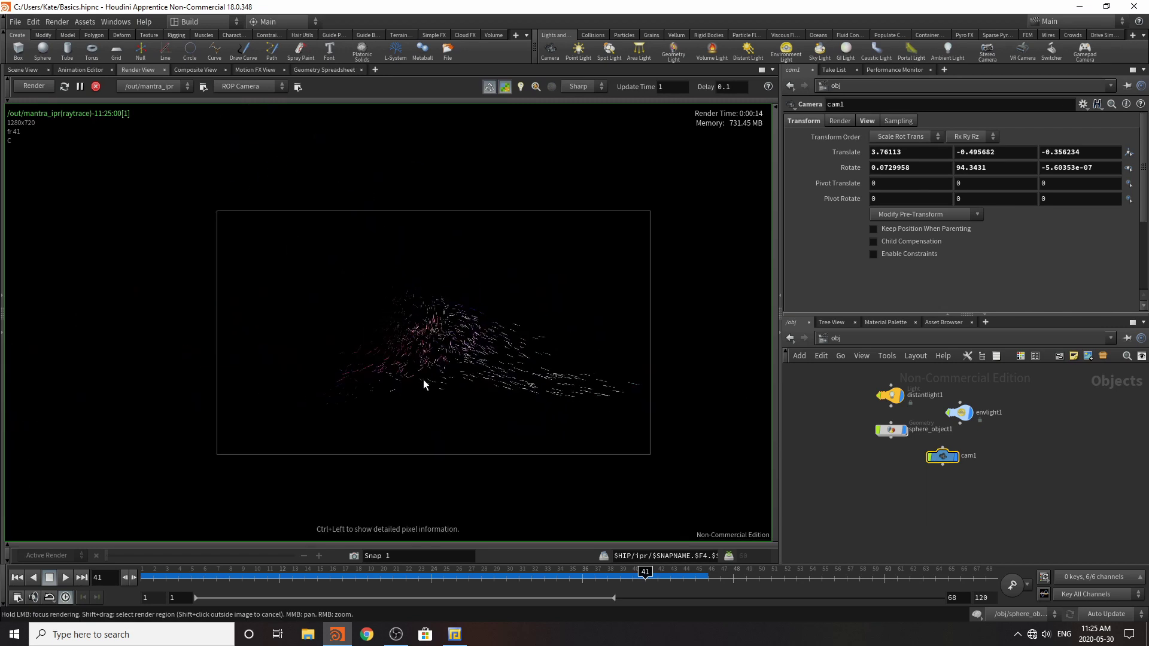
pyautogui.scroll(1, 422, 379)
# - Inside sphere_object1, add a Merge node combining attribcreate3 and delete1, and display its result
pyautogui.click(22, 71)
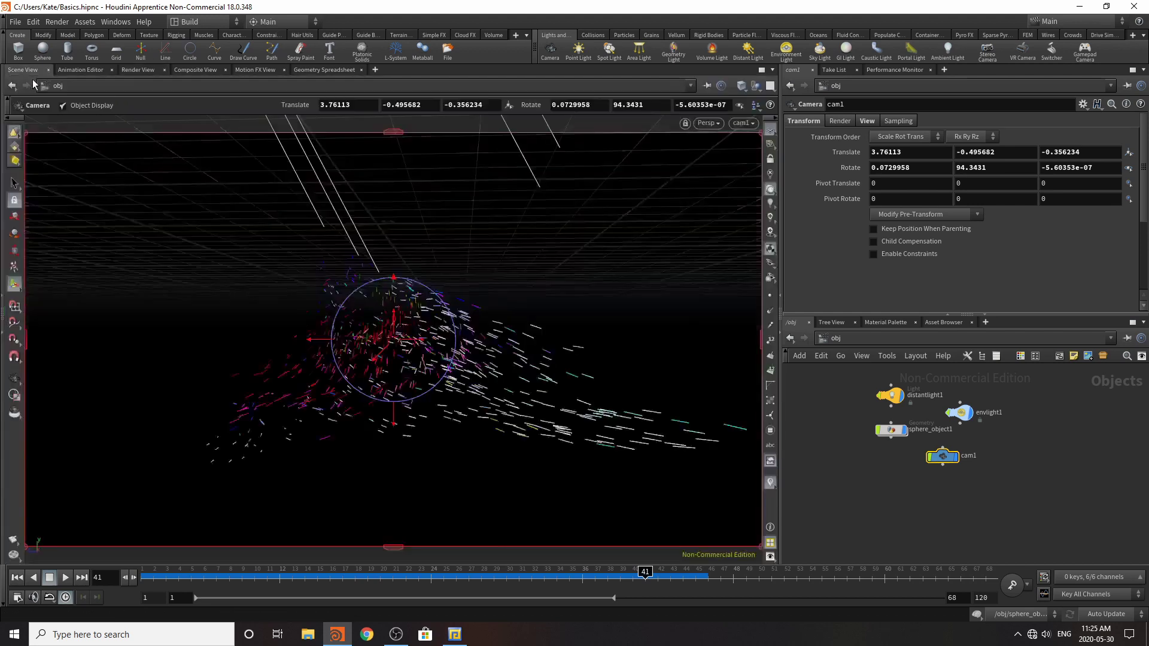
pyautogui.doubleClick(890, 430)
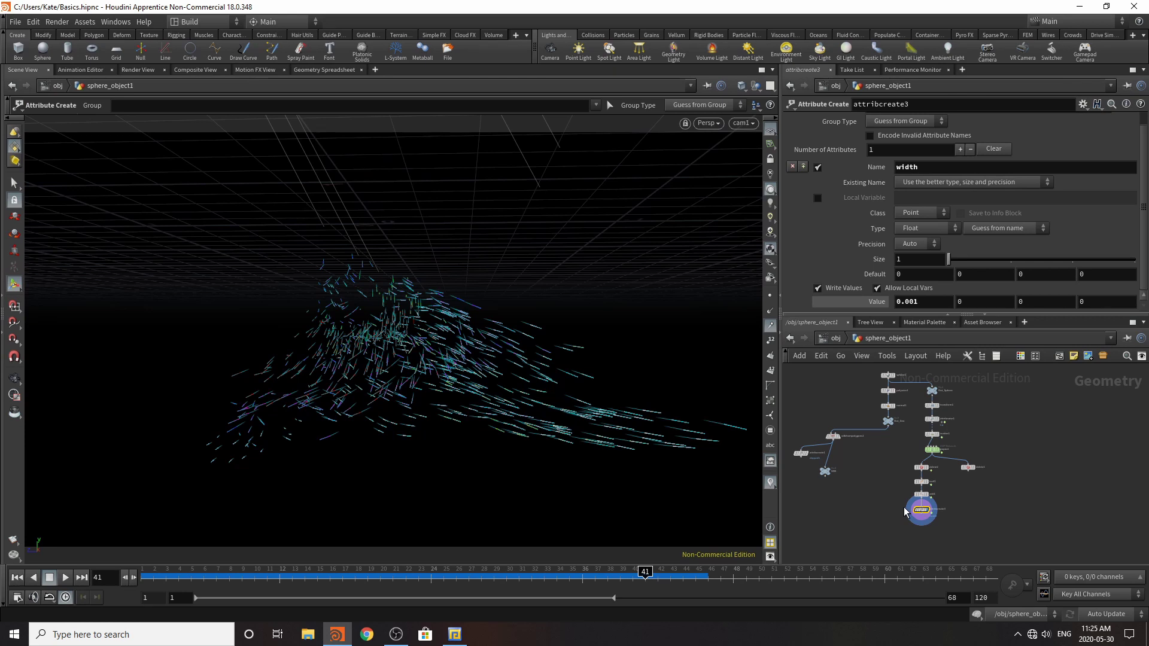
pyautogui.scroll(3, 929, 526)
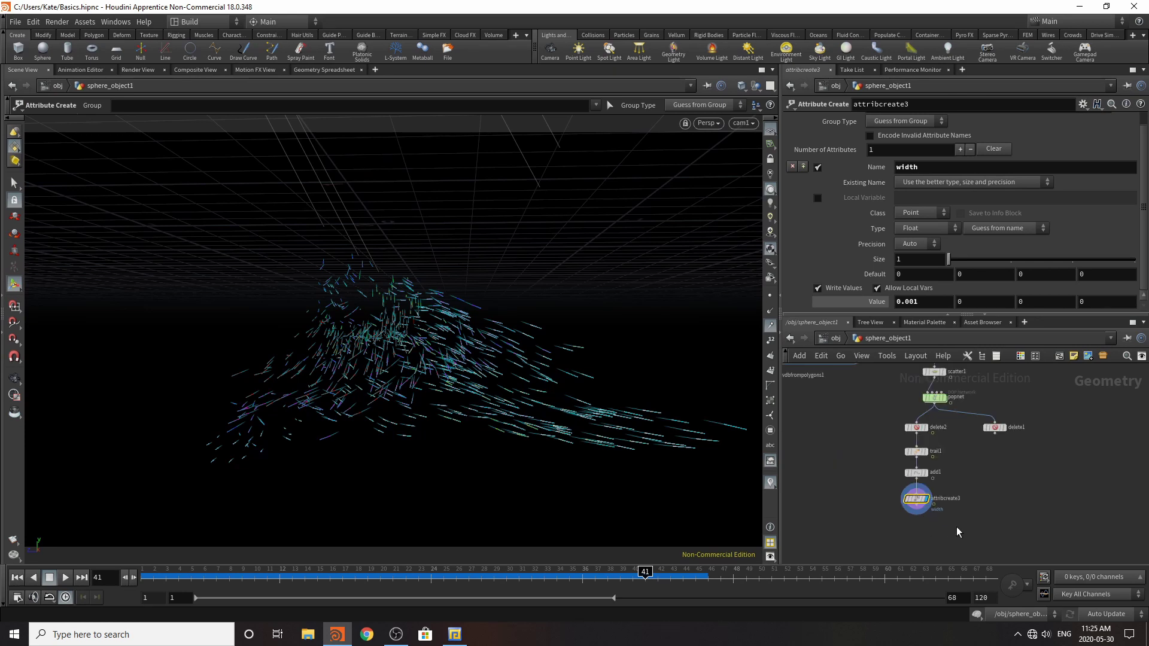
pyautogui.press('Tab')
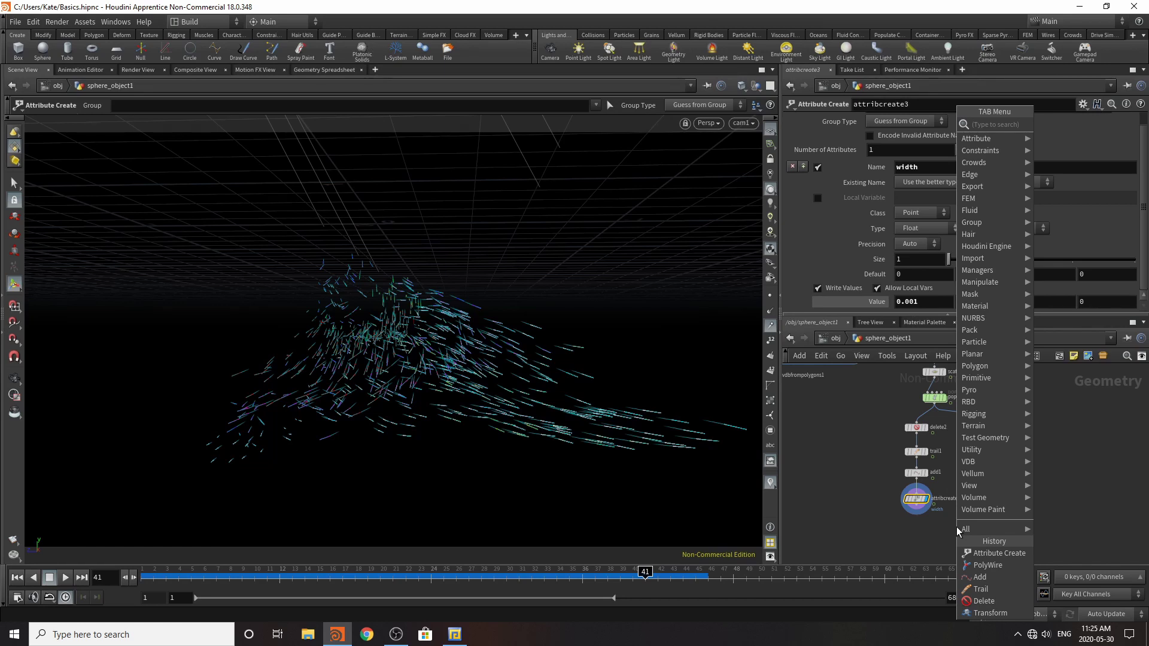
pyautogui.write('merge')
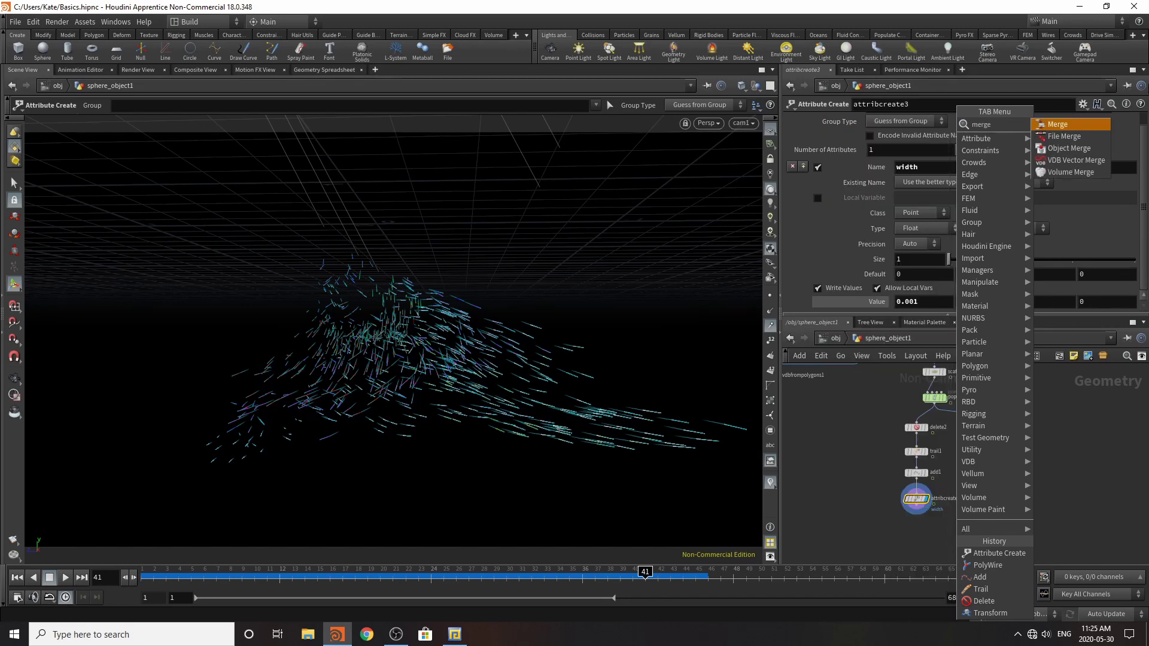
pyautogui.press('Return')
pyautogui.click(956, 531)
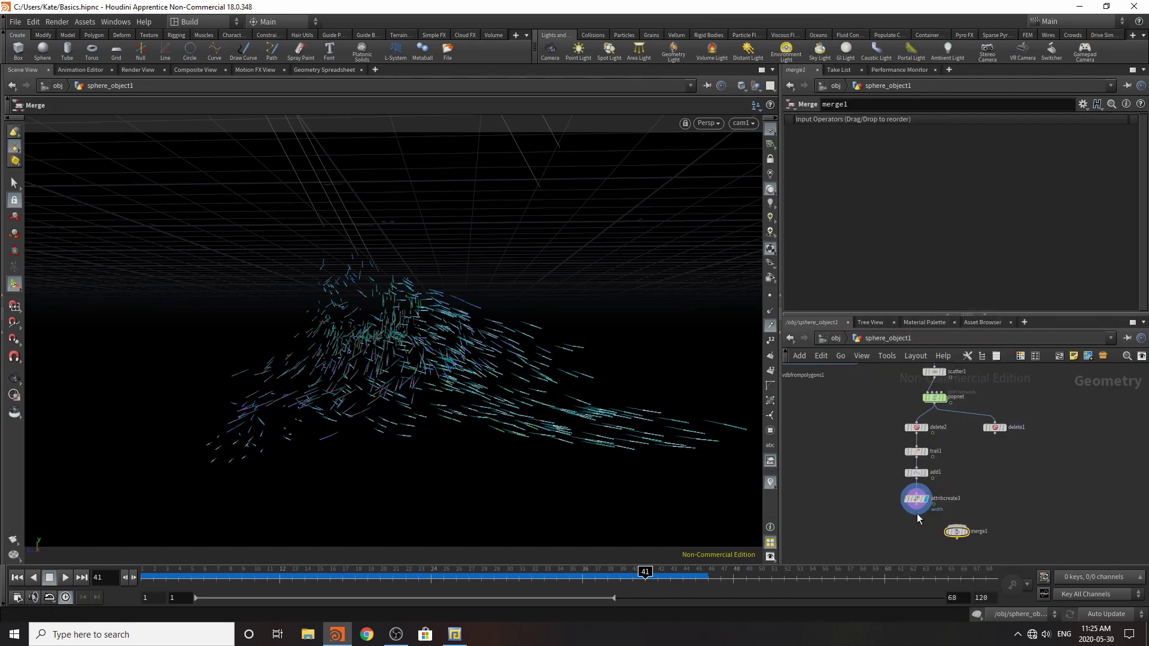
pyautogui.moveTo(916, 506); pyautogui.dragTo(956, 526)
pyautogui.moveTo(995, 434)
pyautogui.mouseDown()
pyautogui.moveTo(994, 476)
pyautogui.moveTo(965, 527)
pyautogui.mouseUp()
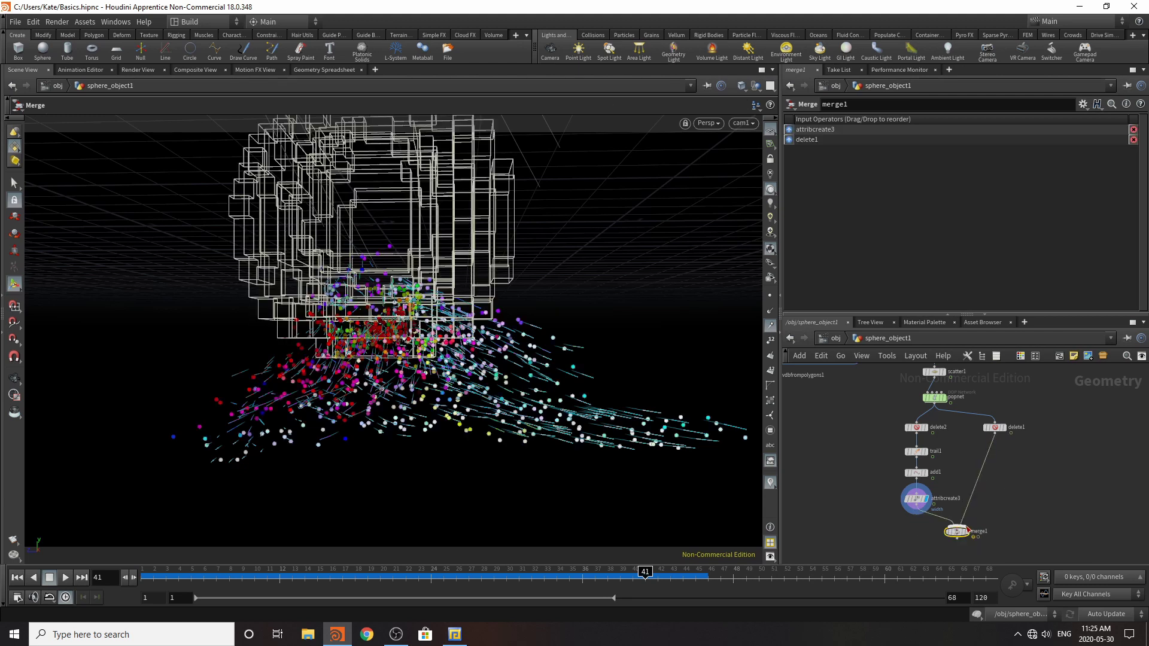
pyautogui.click(970, 519)
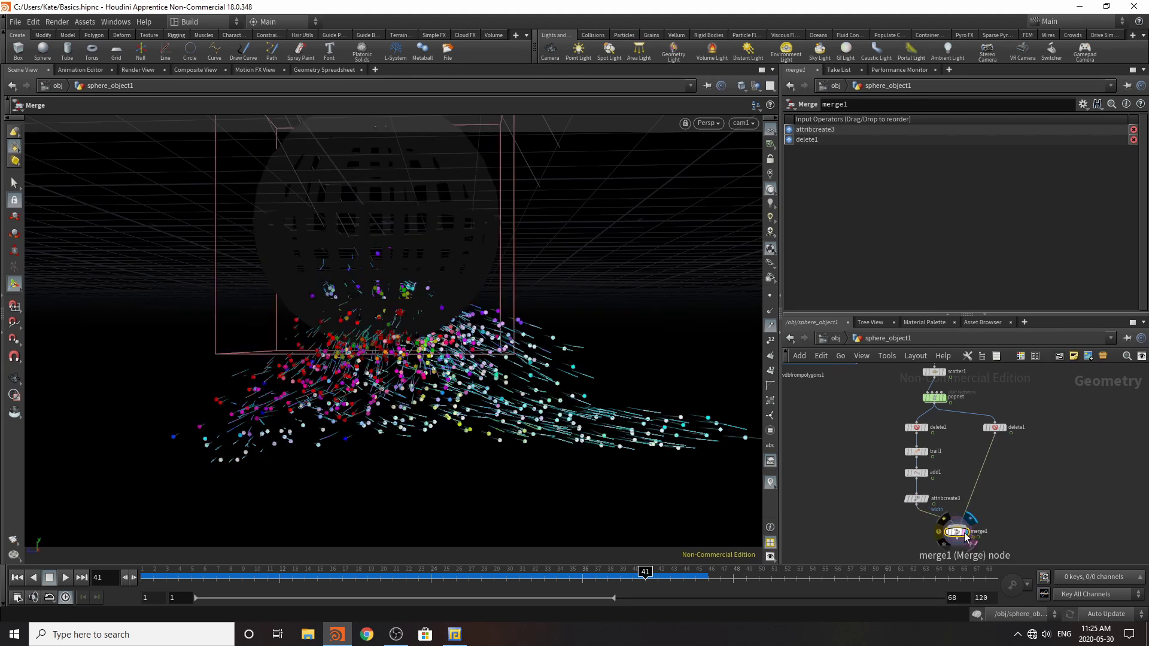
pyautogui.moveTo(961, 533)
pyautogui.mouseDown()
pyautogui.moveTo(963, 547)
pyautogui.moveTo(965, 539)
pyautogui.mouseUp()
# - Insert a Clean node between attribcreate3 and merge1
pyautogui.press('Tab')
pyautogui.write('c')
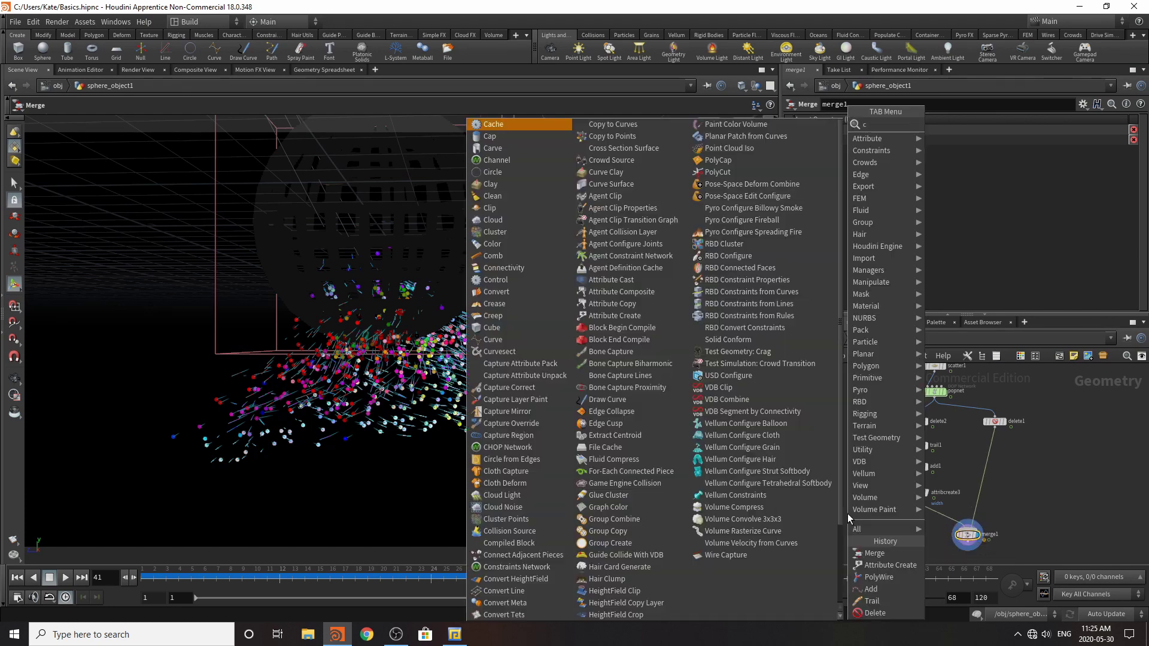
pyautogui.write('lean')
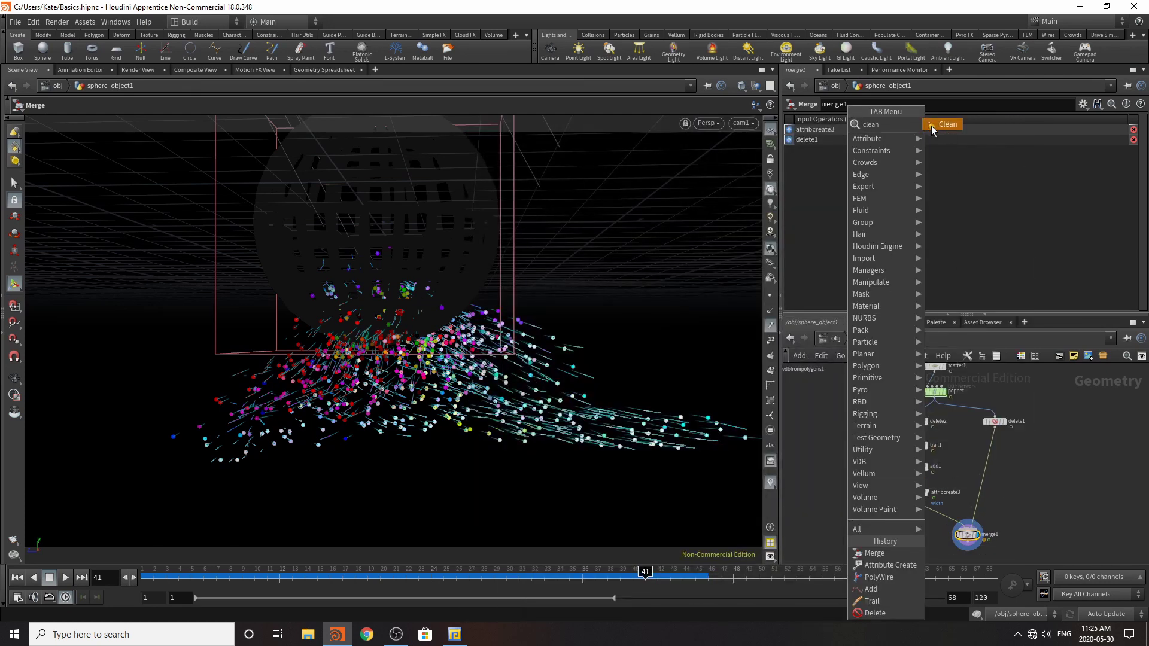
pyautogui.click(932, 130)
pyautogui.click(927, 514)
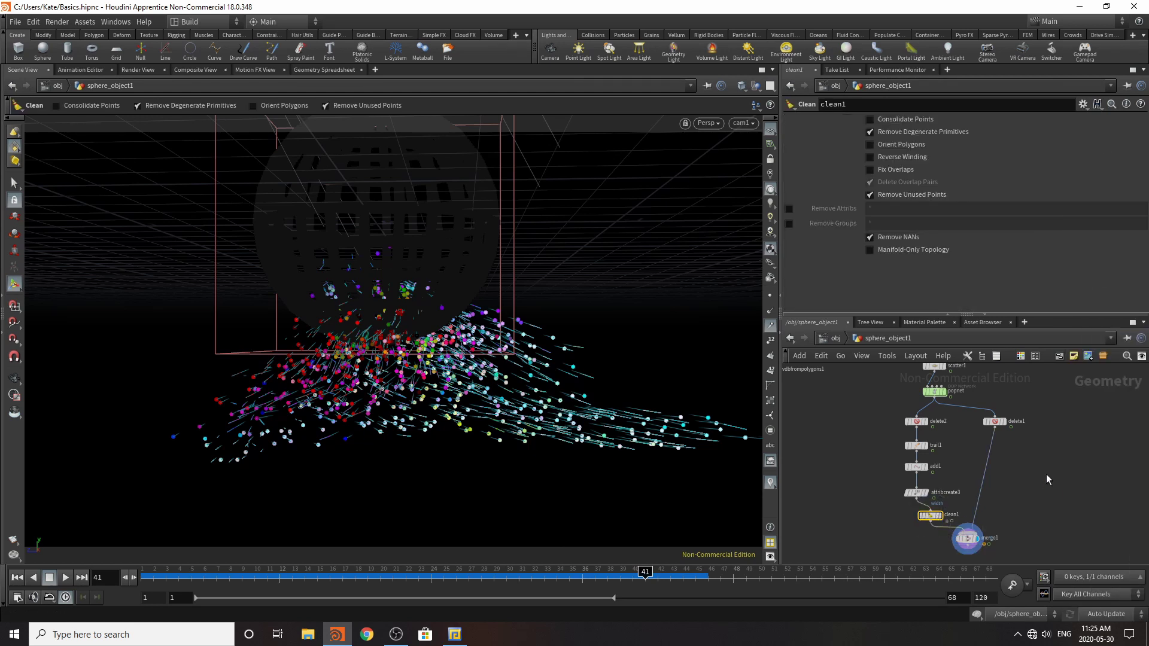
# - Insert an Attribute Delete node between clean1 and merge1
pyautogui.press('Tab')
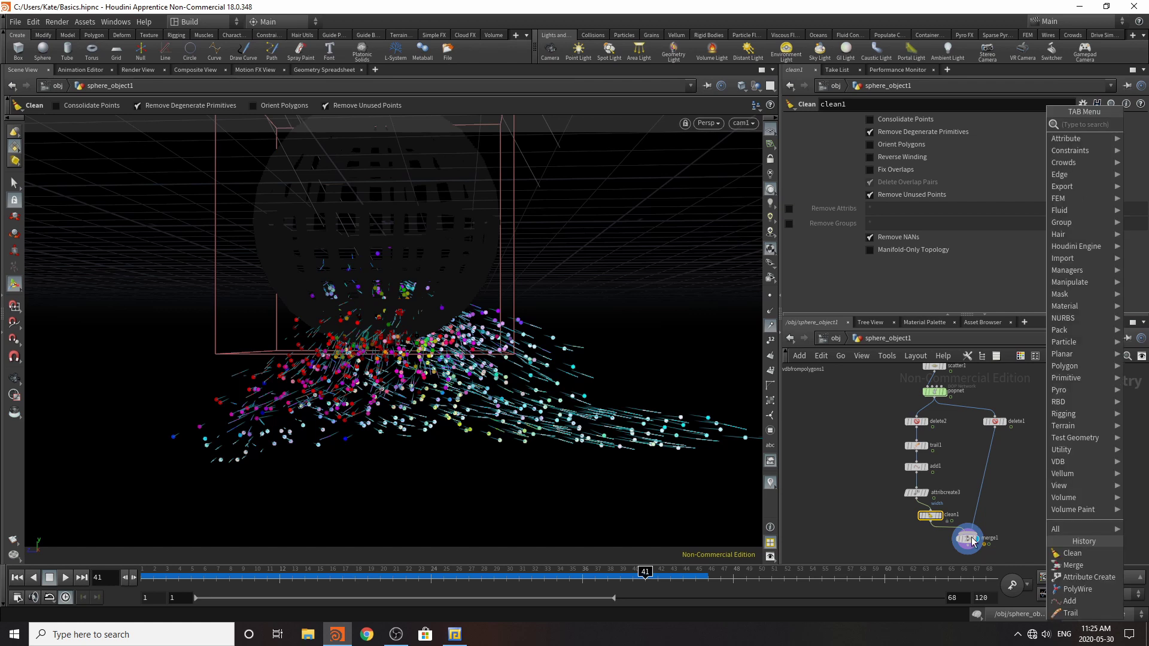
pyautogui.write('attribu')
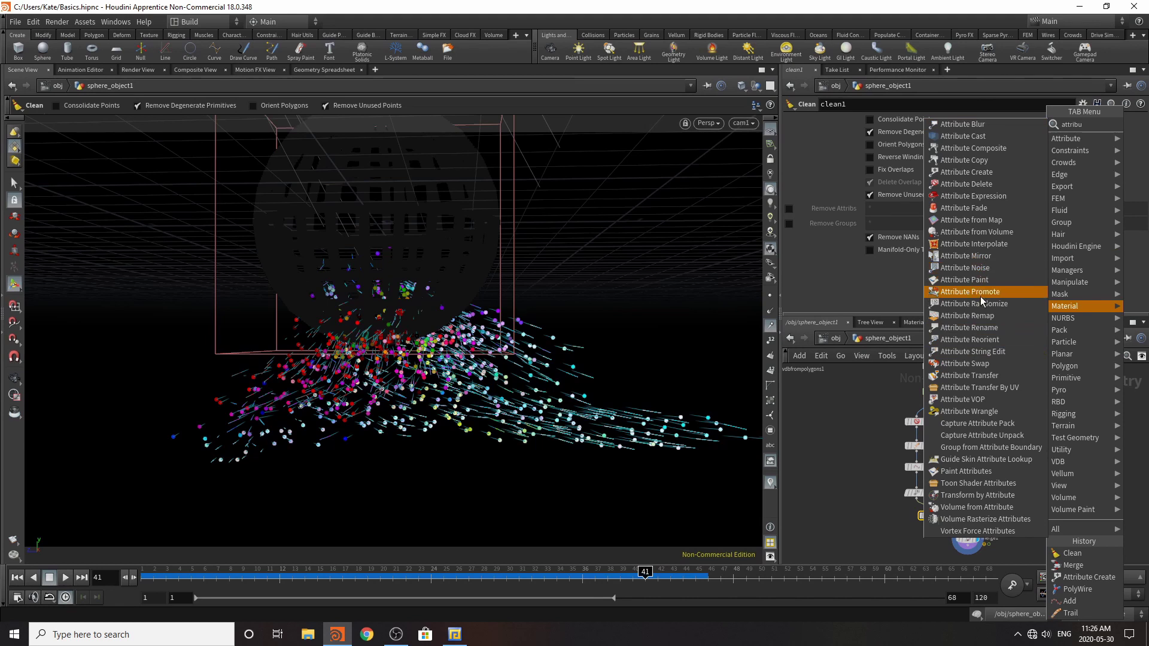
pyautogui.click(976, 184)
pyautogui.click(947, 526)
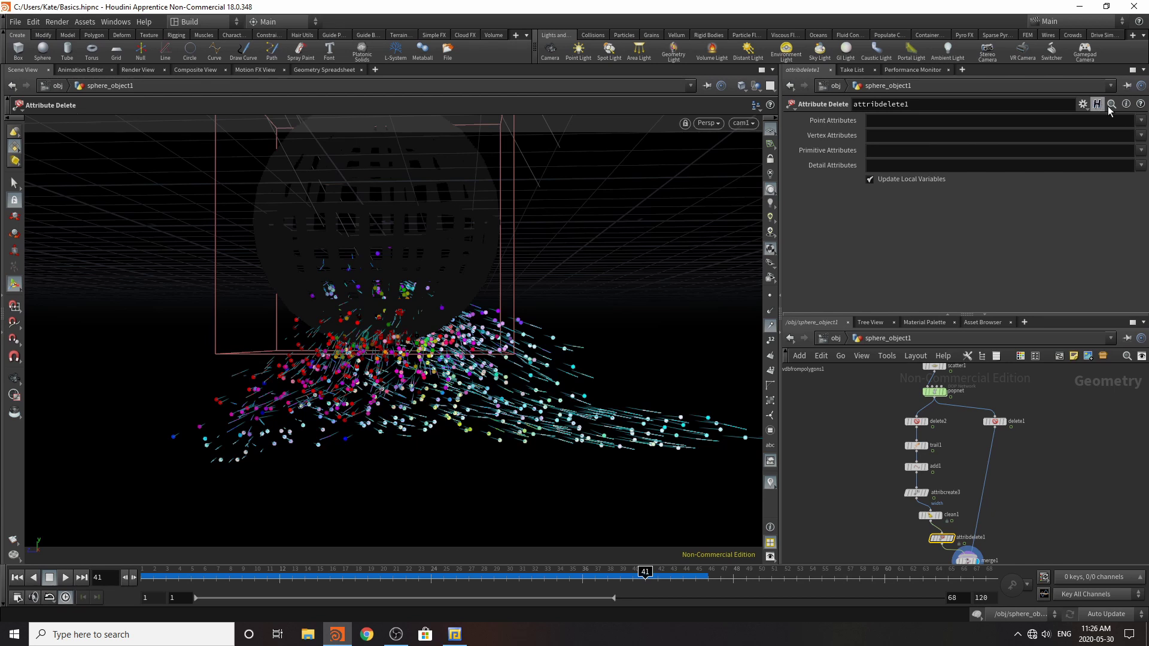
# - Add color (Cd) and position (P) to the point attributes that the Attribute Delete node removes
pyautogui.click(1141, 120)
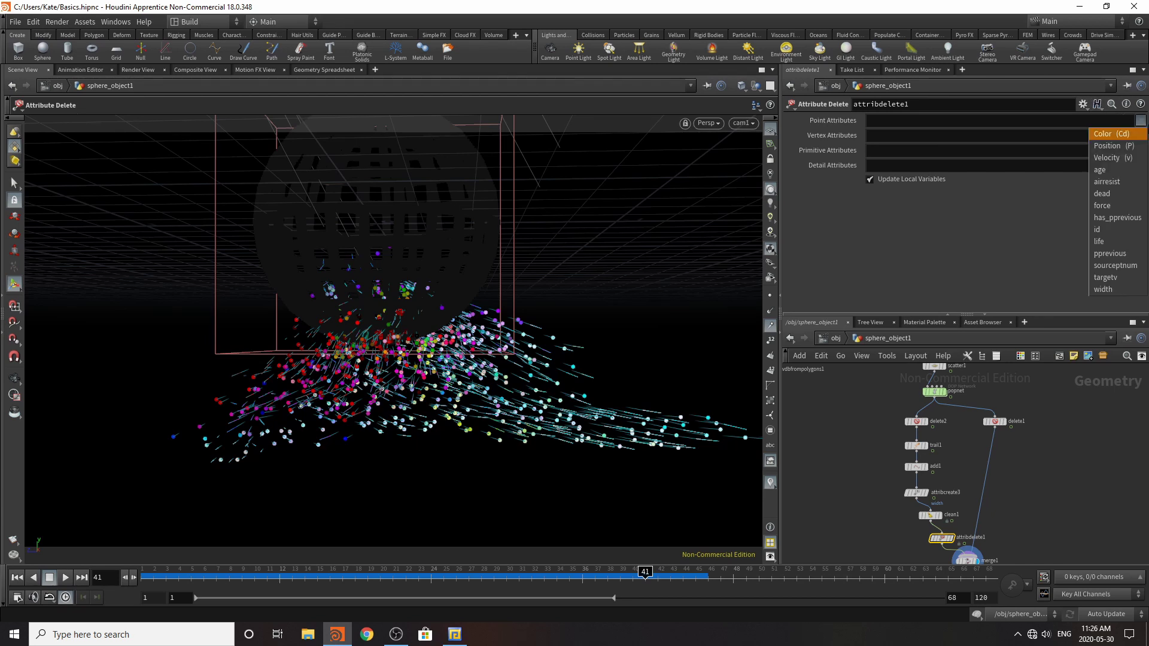
pyautogui.click(1124, 137)
pyautogui.click(1141, 121)
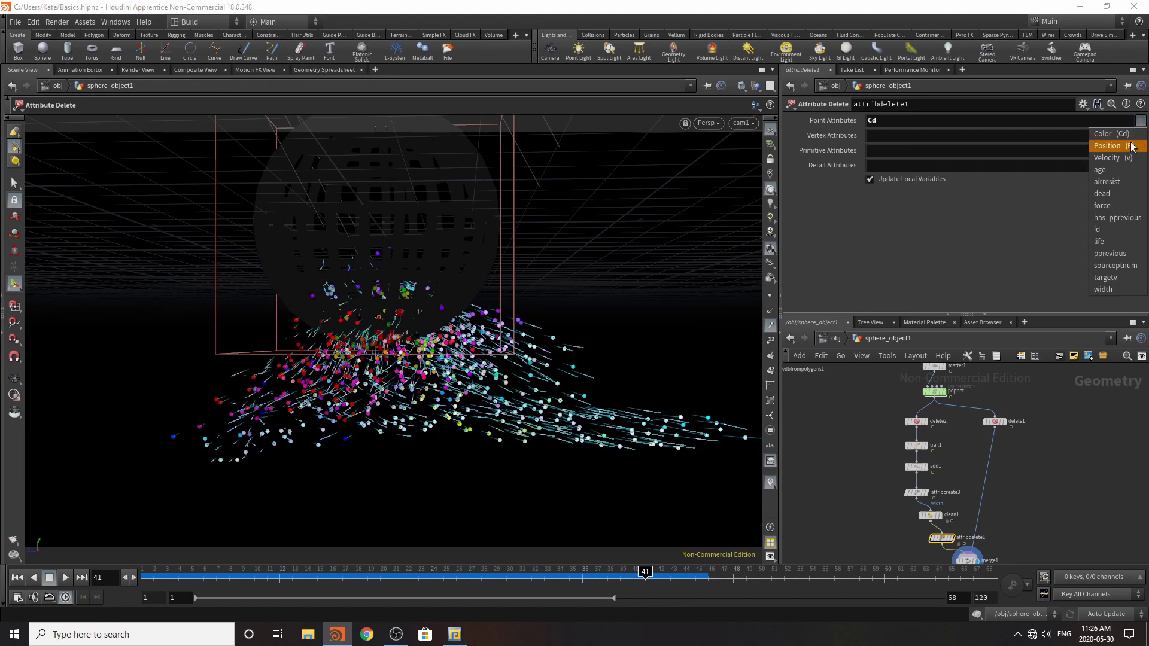
pyautogui.click(1130, 145)
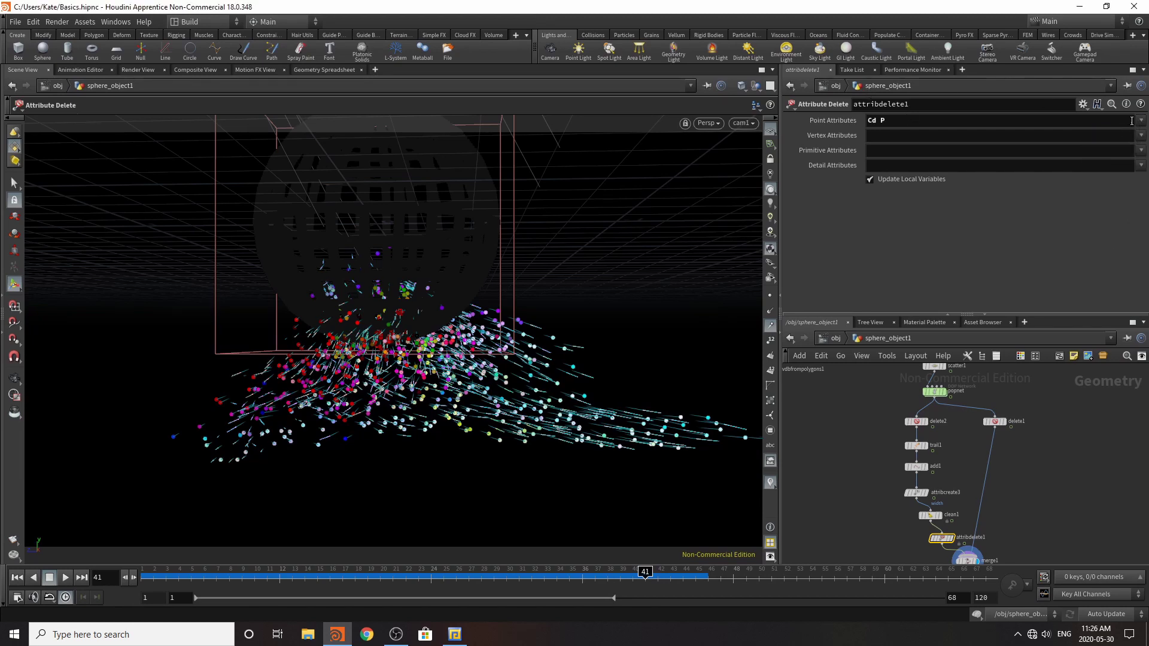
pyautogui.click(1141, 121)
pyautogui.click(1134, 172)
pyautogui.moveTo(903, 123); pyautogui.dragTo(887, 124)
pyautogui.press('BackSpace')
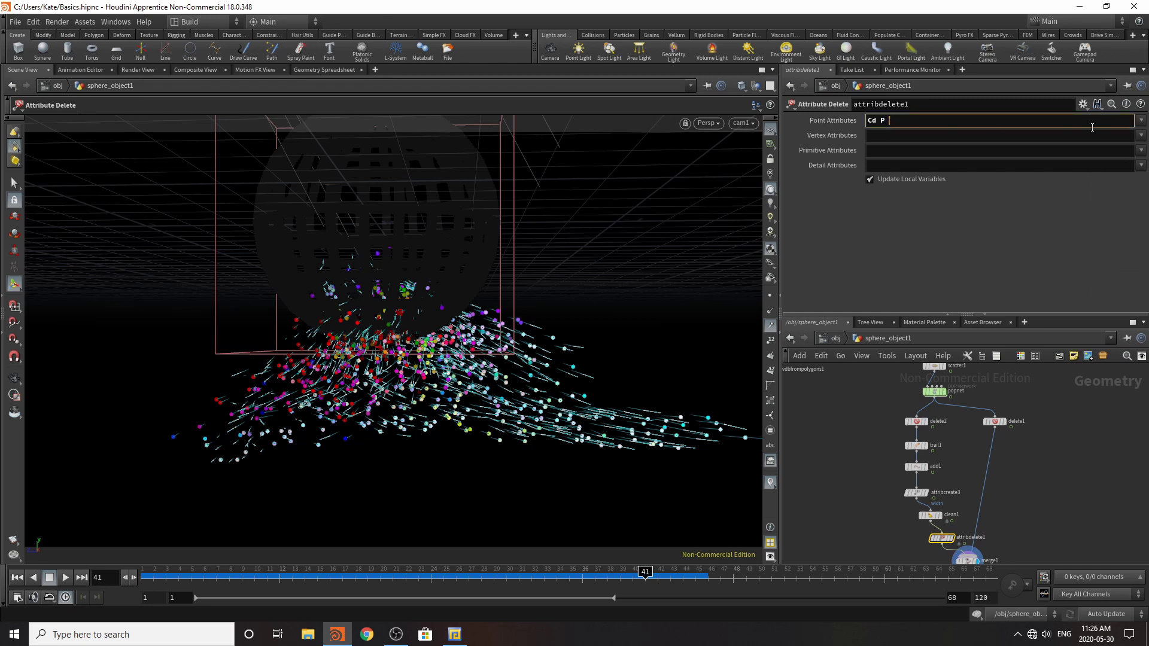
# - Add has_pprevious, id, life, pprevious, sourceptnum and targetv to the point attributes removed by attribdelete1
pyautogui.click(1141, 120)
pyautogui.click(1117, 217)
pyautogui.click(1141, 120)
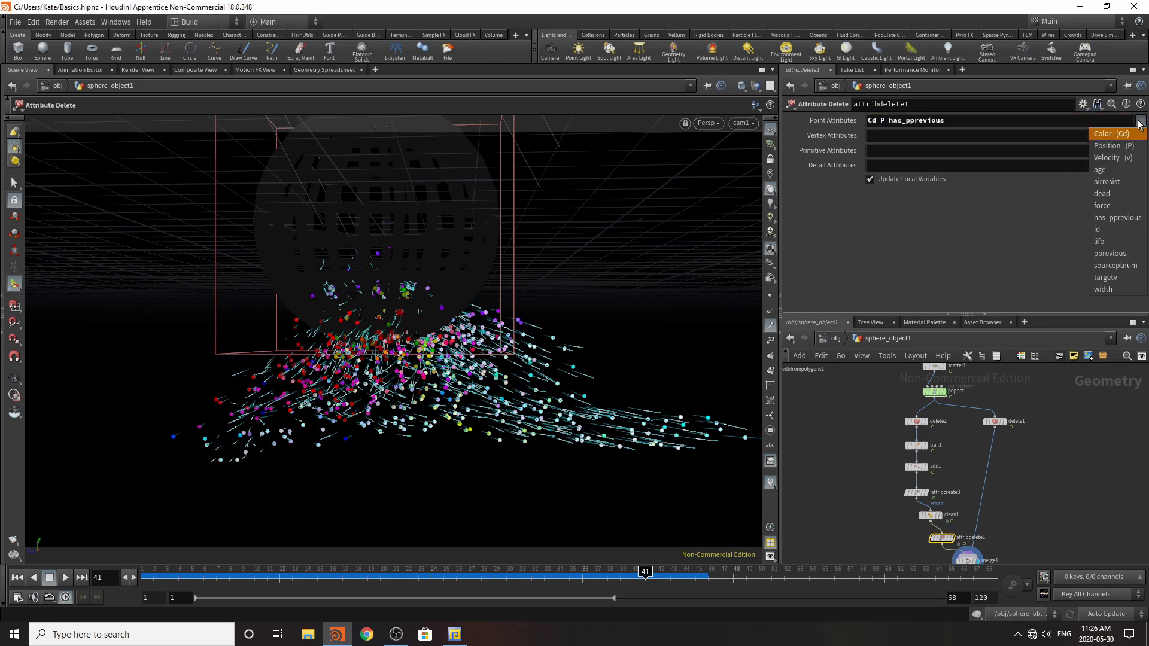
pyautogui.click(1124, 231)
pyautogui.click(1141, 120)
pyautogui.click(1113, 242)
pyautogui.click(1141, 120)
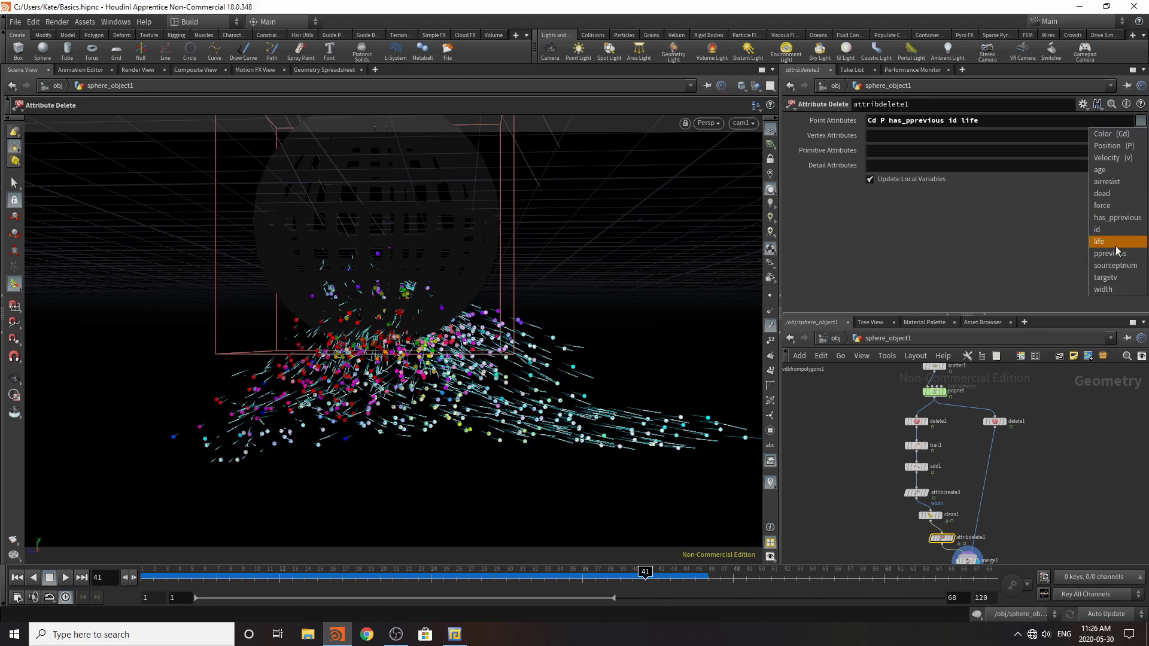
pyautogui.click(1110, 253)
pyautogui.click(1141, 121)
pyautogui.click(1115, 265)
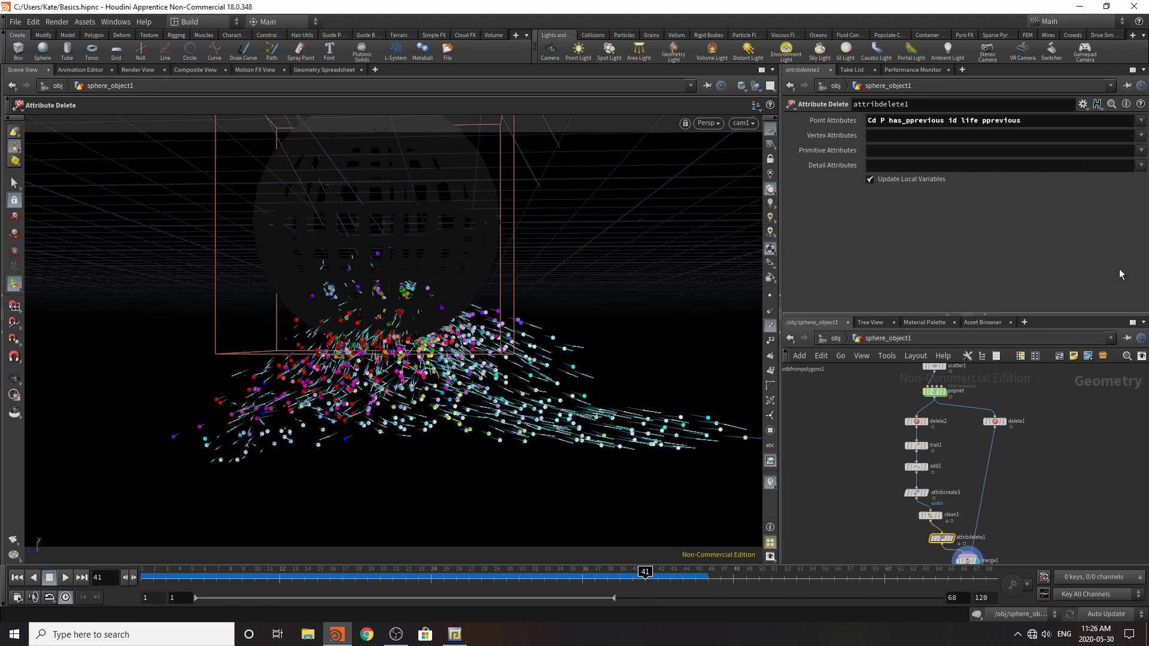
pyautogui.click(1141, 121)
pyautogui.click(1105, 278)
pyautogui.click(1141, 121)
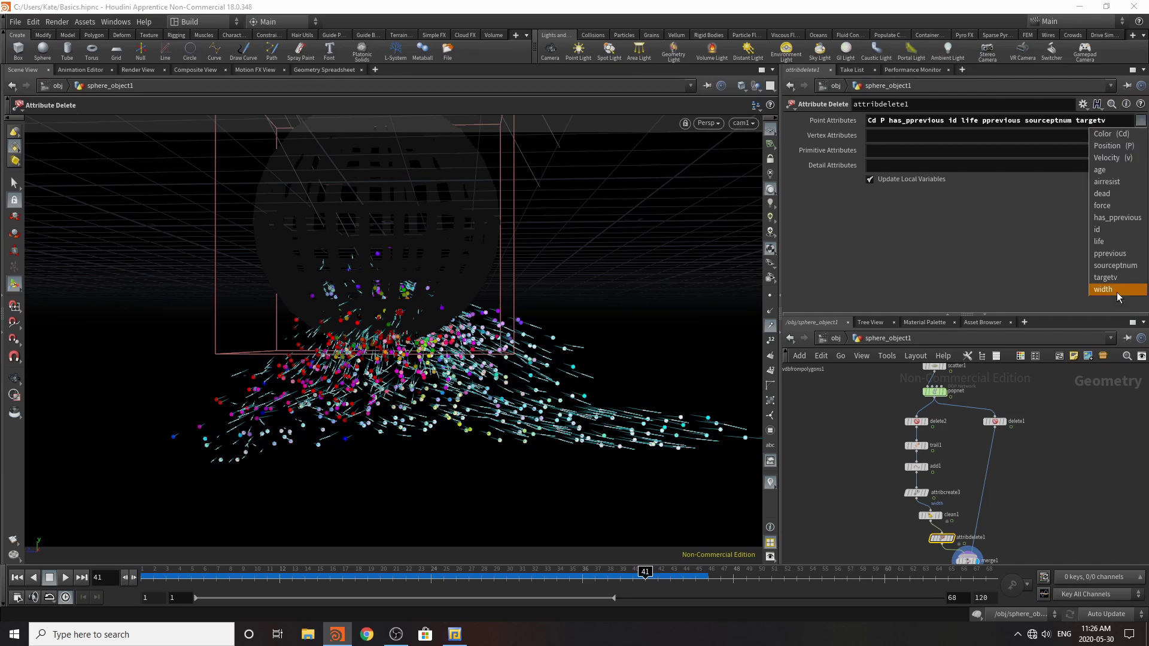
pyautogui.click(1117, 293)
pyautogui.click(1141, 120)
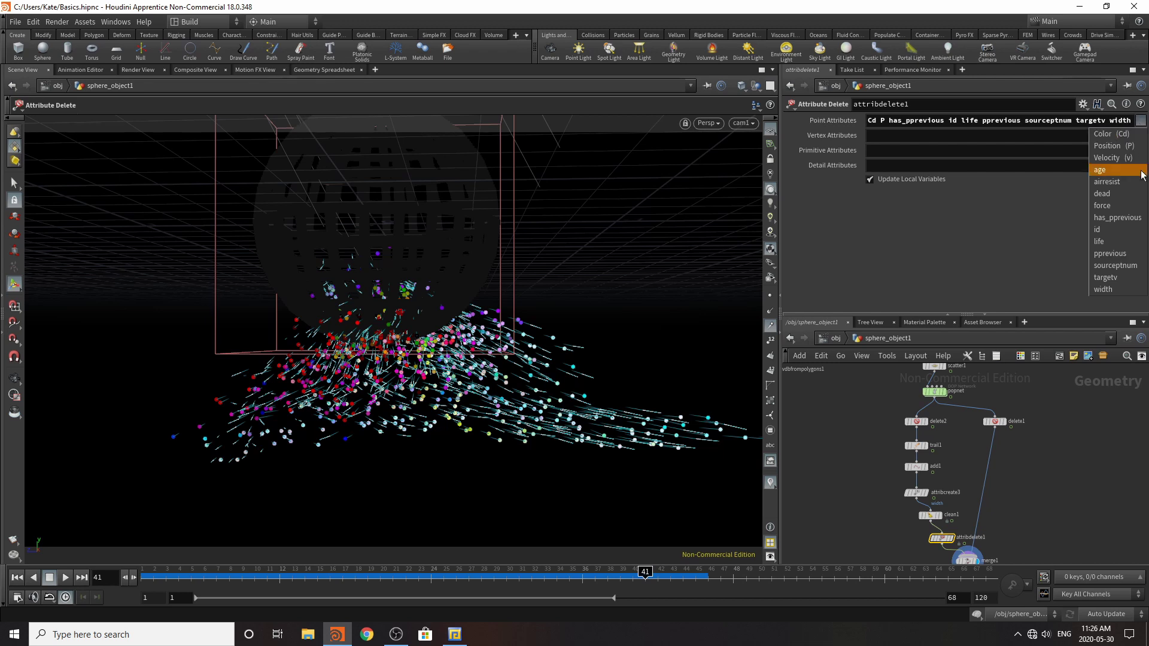
pyautogui.click(1121, 294)
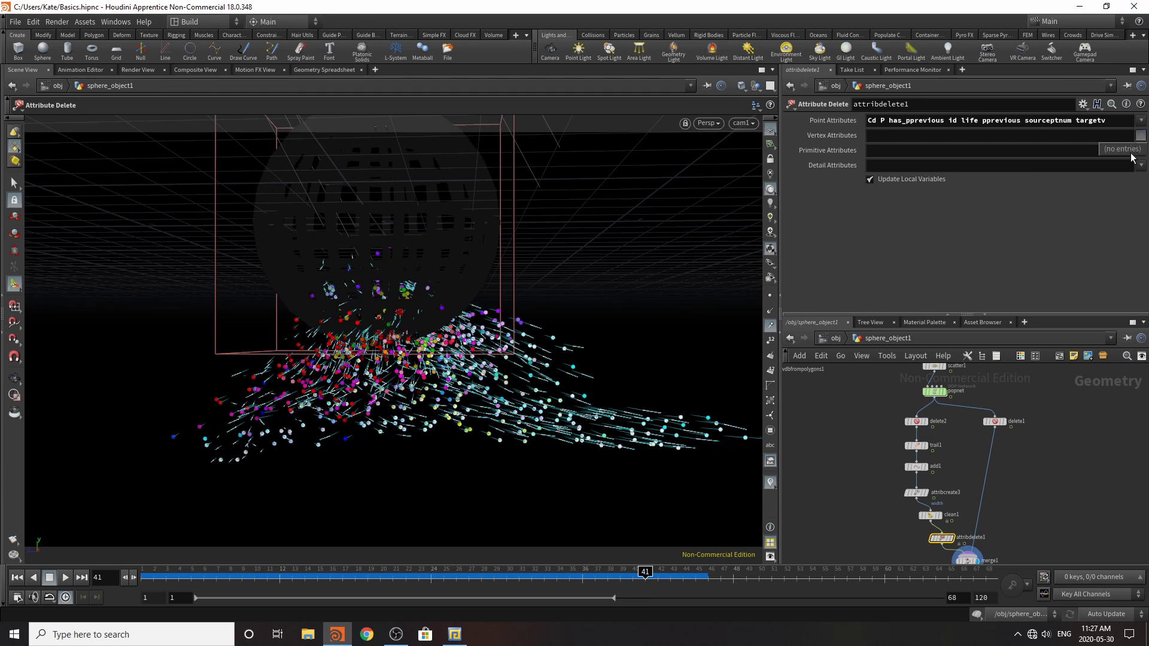
# - Set attribdelete1 to remove the primitive attribute name and the detail attributes nextid and varmap
pyautogui.click(1140, 152)
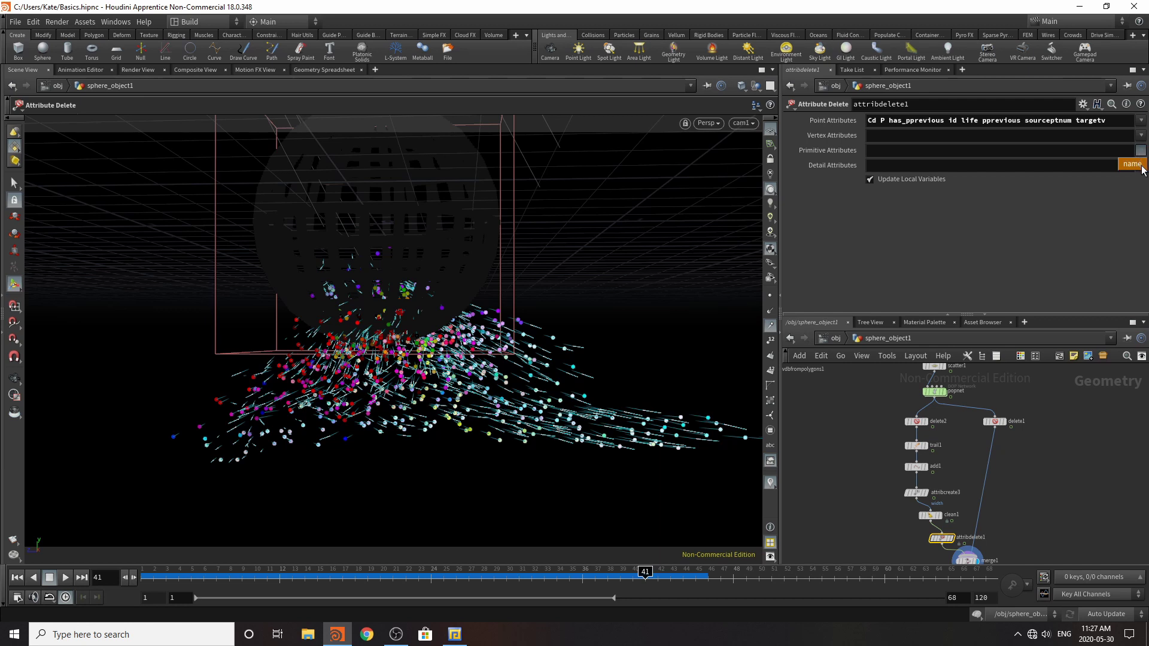
pyautogui.click(1140, 163)
pyautogui.click(1141, 165)
pyautogui.click(1138, 180)
pyautogui.click(1142, 166)
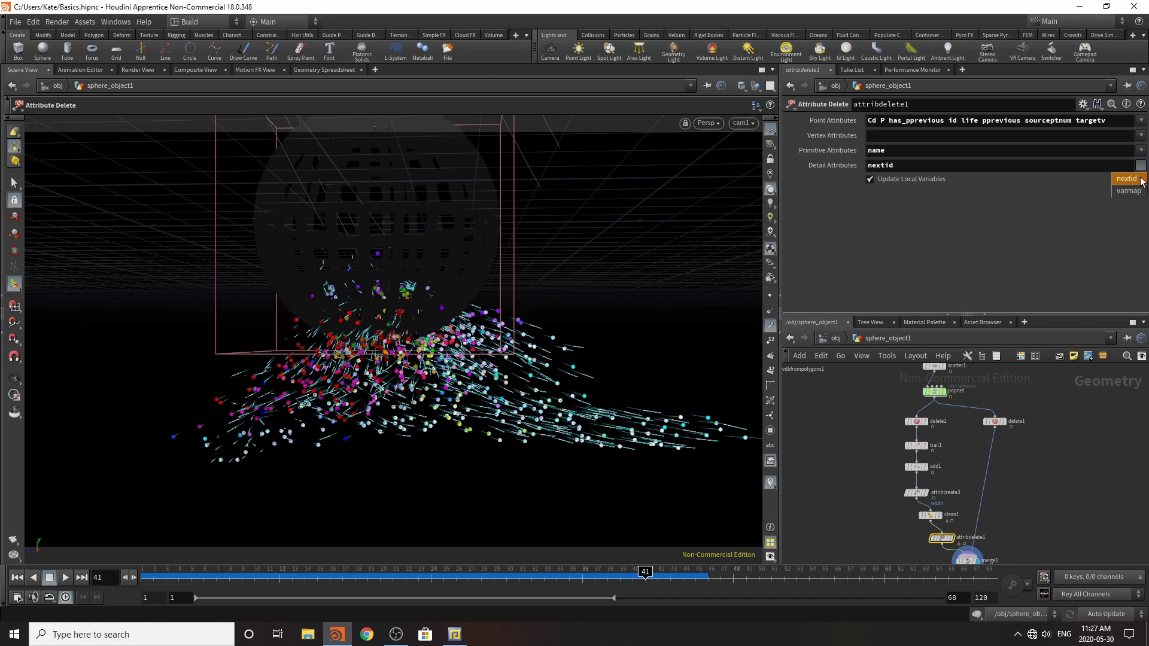
pyautogui.click(1139, 189)
# - Insert a Color node between attribdelete1 and merge1
pyautogui.scroll(-3, 1004, 467)
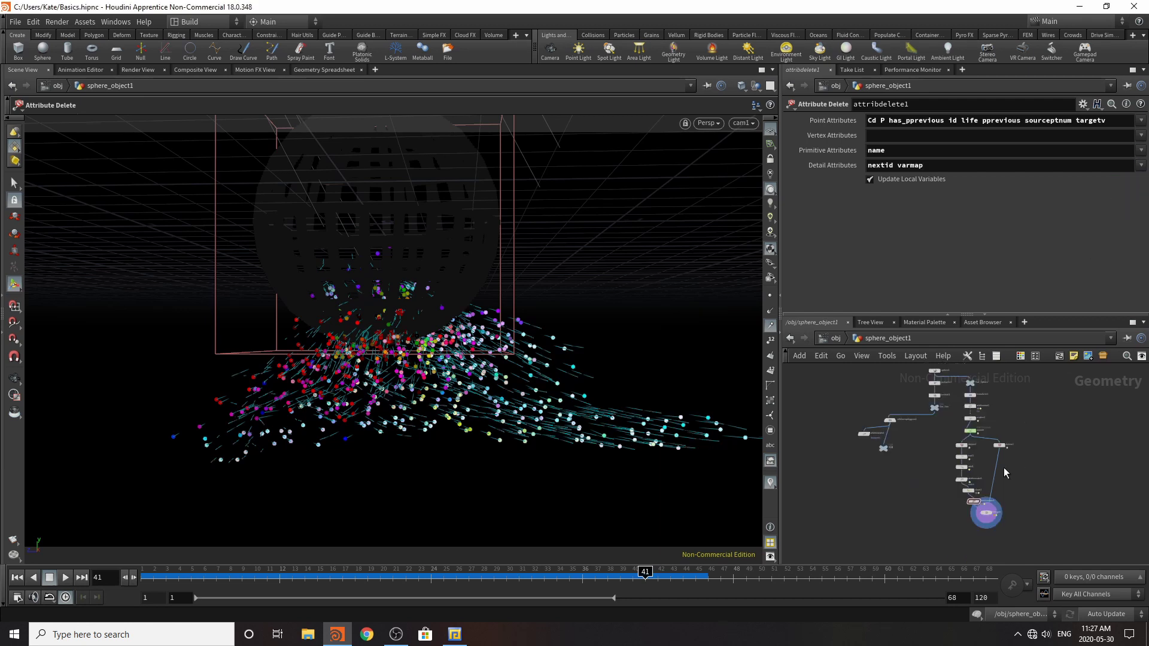
pyautogui.scroll(3, 985, 542)
pyautogui.moveTo(987, 483); pyautogui.dragTo(998, 523)
pyautogui.press('Tab')
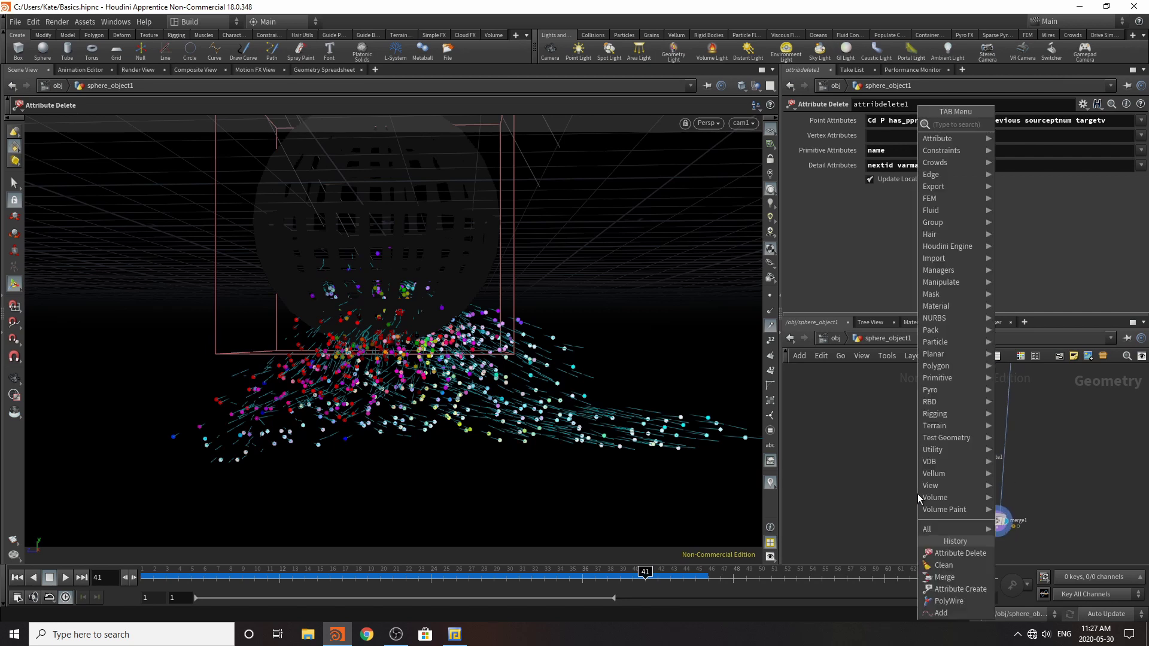
pyautogui.write('color')
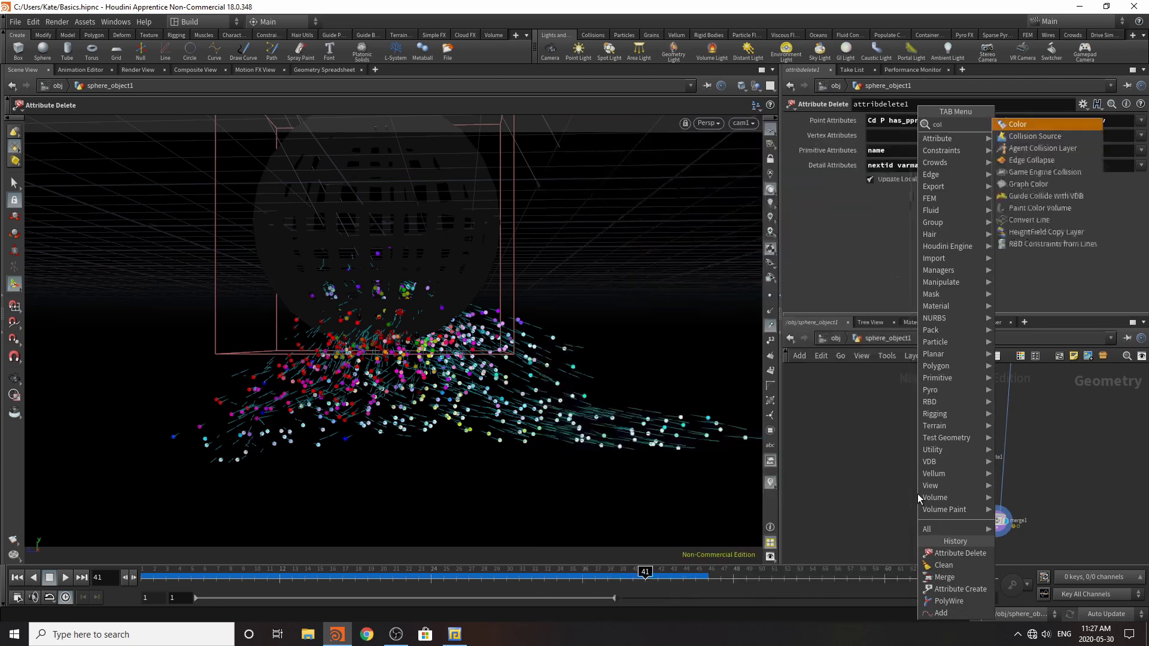
pyautogui.click(1010, 128)
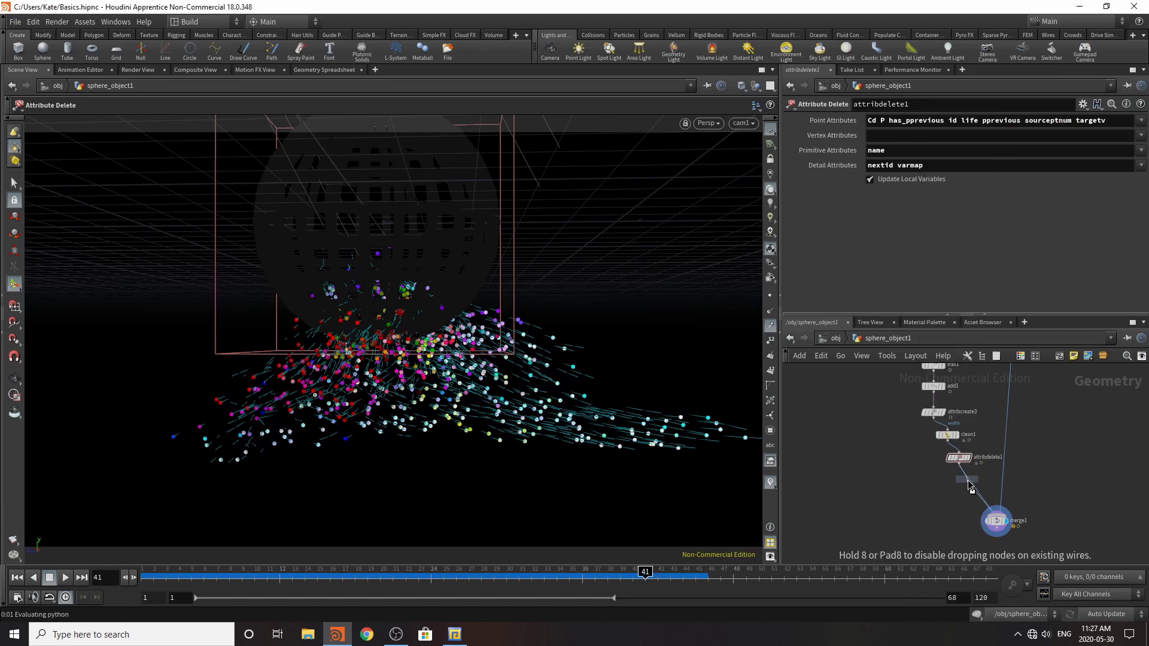
pyautogui.click(968, 482)
pyautogui.moveTo(968, 481); pyautogui.dragTo(935, 484)
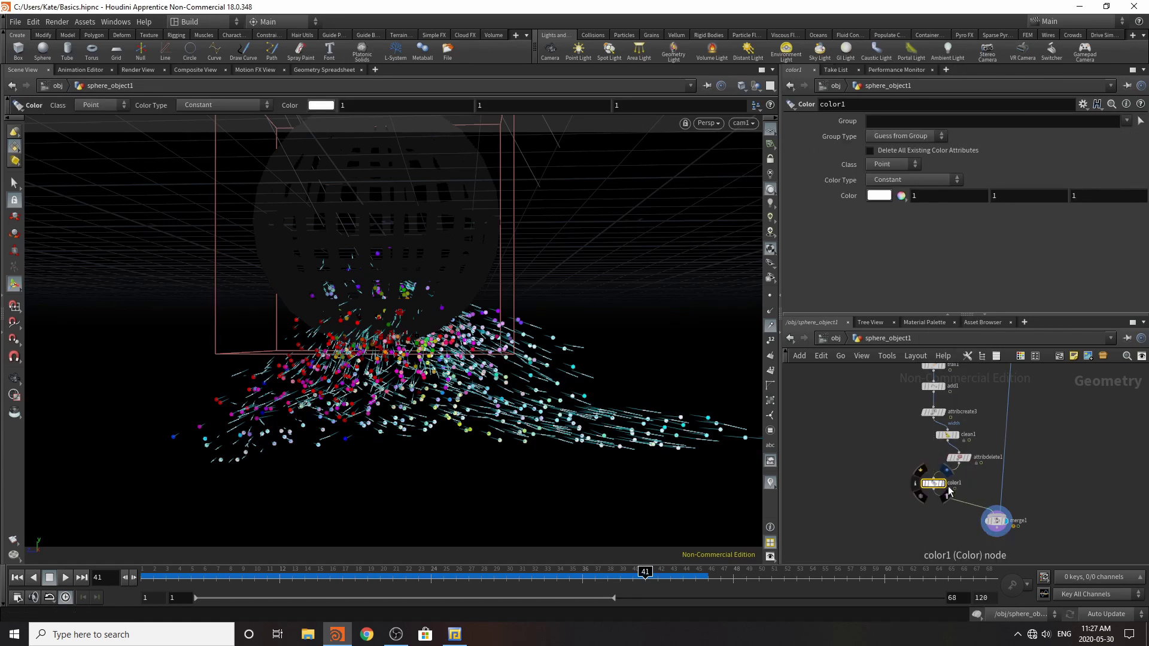
# - Display color1's output and scrub the timeline to frame 55 to check the white trails
pyautogui.click(944, 485)
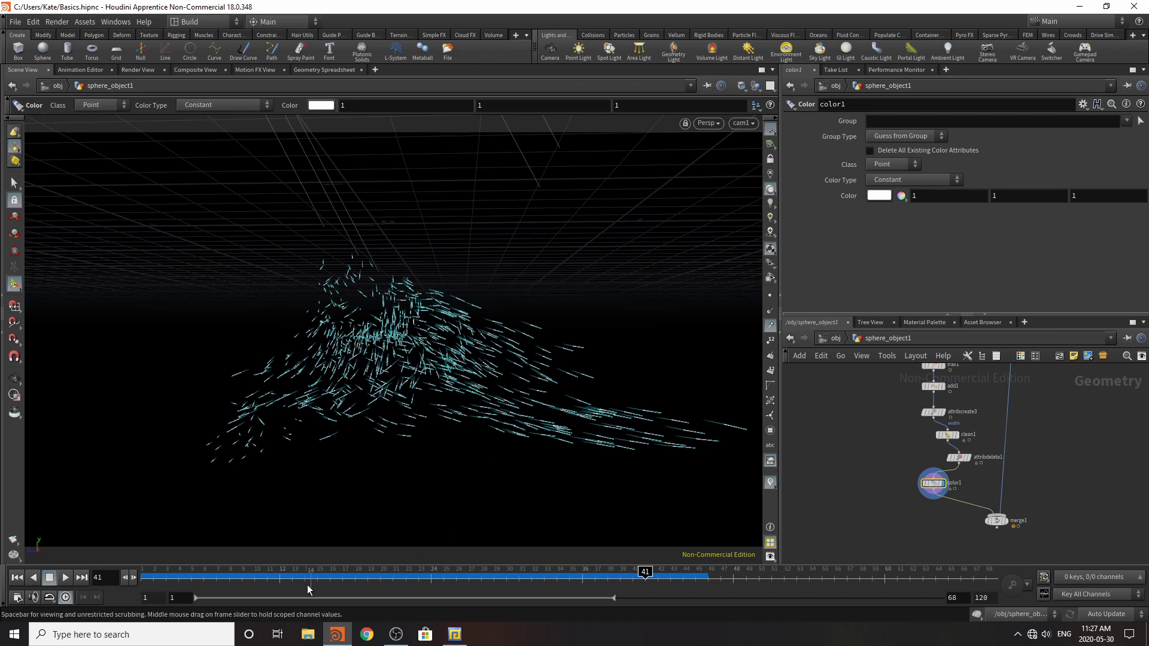
pyautogui.moveTo(196, 583)
pyautogui.mouseDown()
pyautogui.moveTo(887, 562)
pyautogui.moveTo(748, 569)
pyautogui.moveTo(988, 572)
pyautogui.moveTo(507, 588)
pyautogui.moveTo(821, 586)
pyautogui.moveTo(796, 575)
pyautogui.moveTo(680, 576)
pyautogui.moveTo(821, 574)
pyautogui.mouseUp()
# - Set the Life Variance of the POP Source inside popnet to 0
pyautogui.scroll(-8, 943, 494)
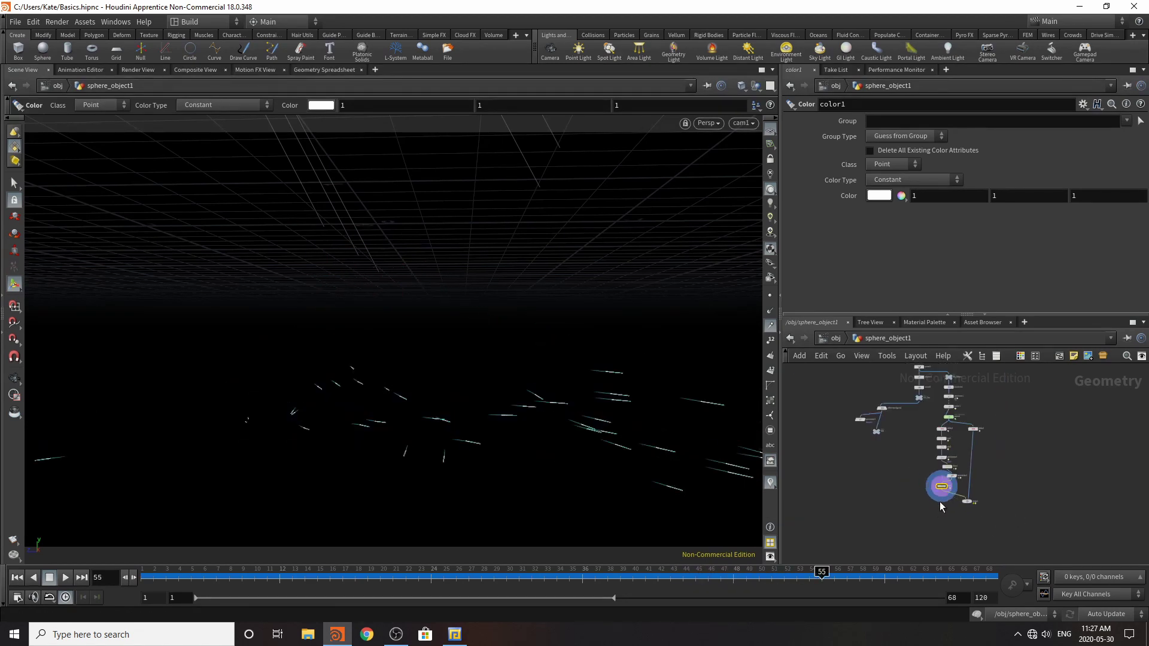
pyautogui.scroll(8, 941, 478)
pyautogui.doubleClick(937, 476)
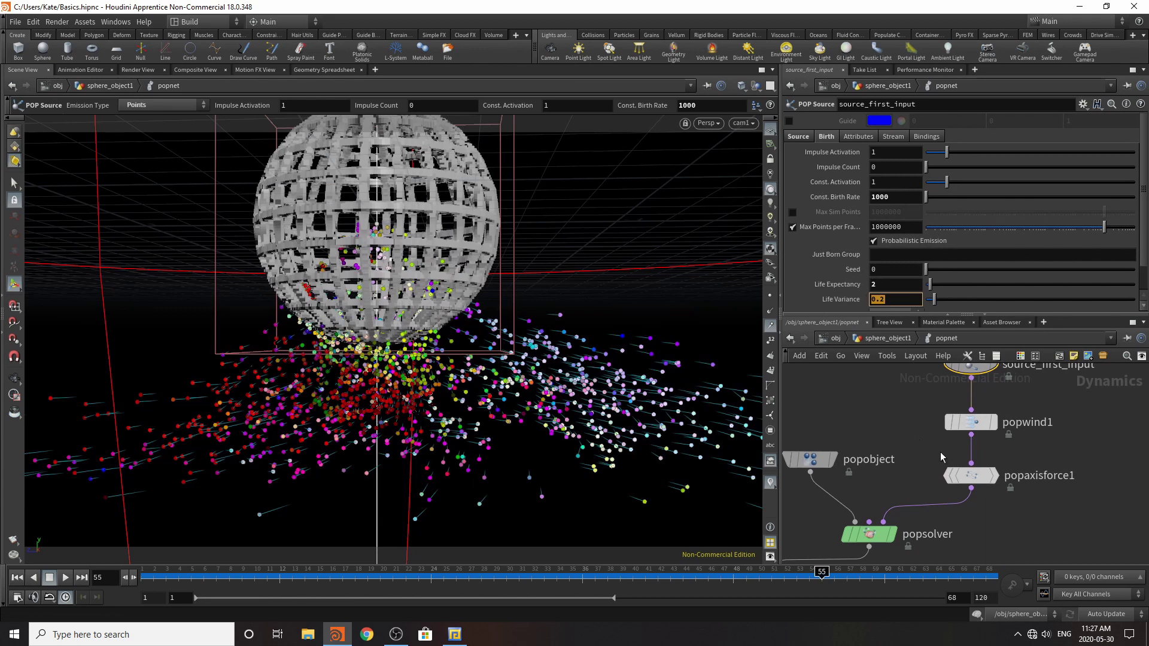
pyautogui.click(1054, 511)
pyautogui.moveTo(886, 299); pyautogui.dragTo(814, 297)
pyautogui.write('0')
pyautogui.click(1048, 553)
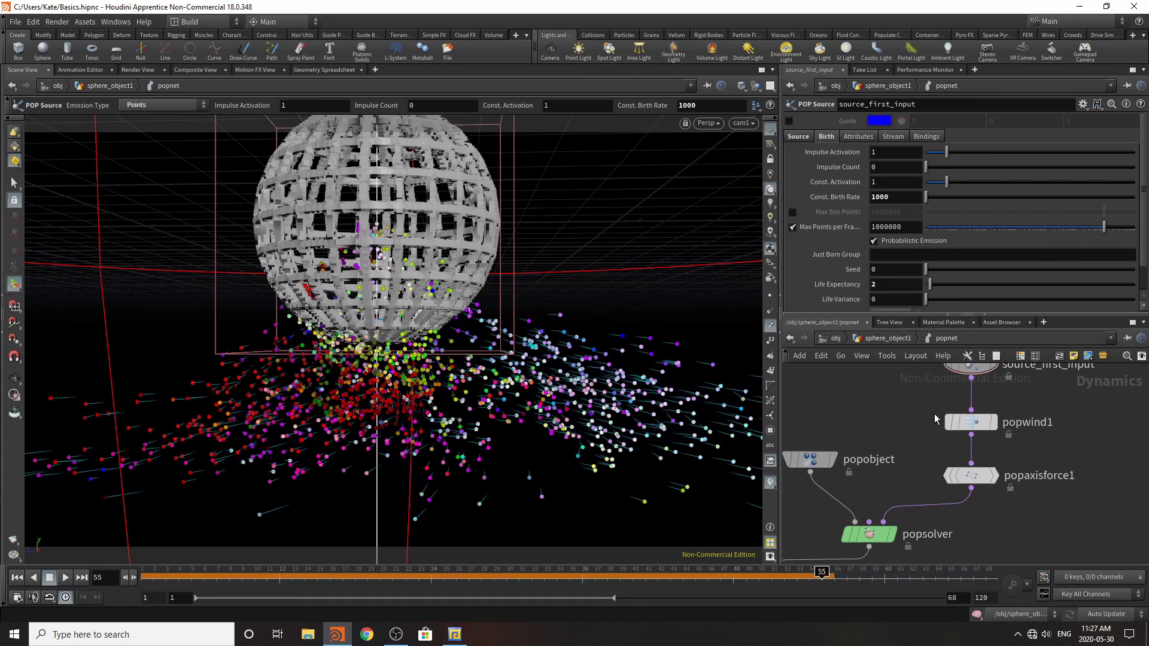
# - Return to the sphere_object1 network and insert a Time Shift node between popnet and delete2
pyautogui.click(885, 340)
pyautogui.press('Tab')
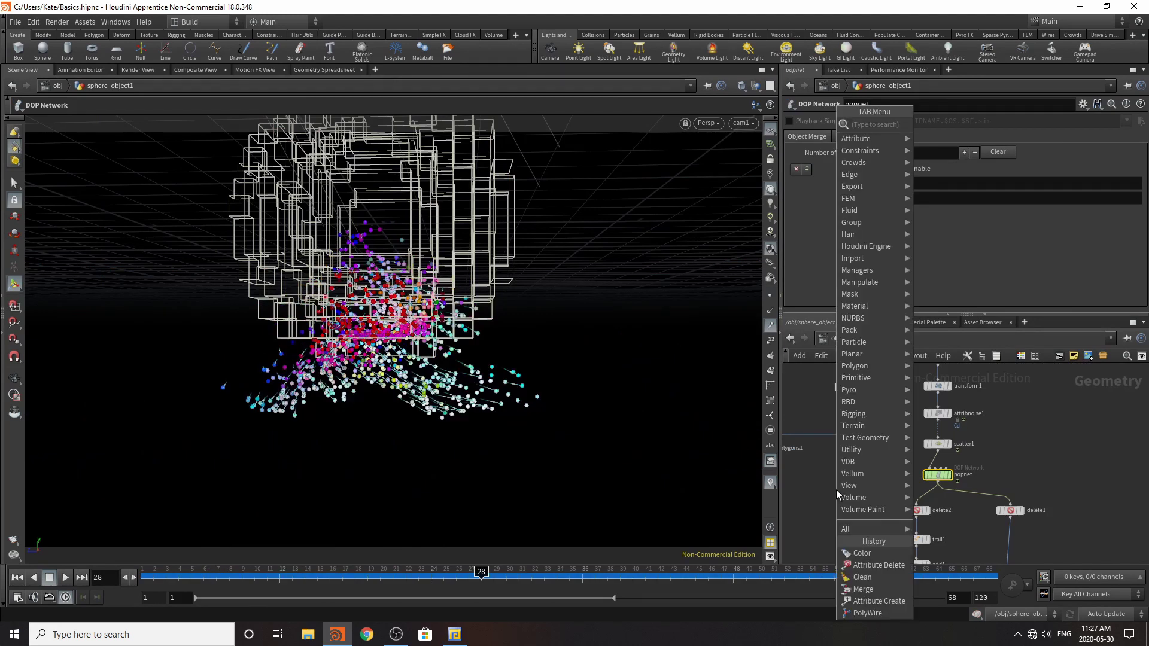
pyautogui.write('time')
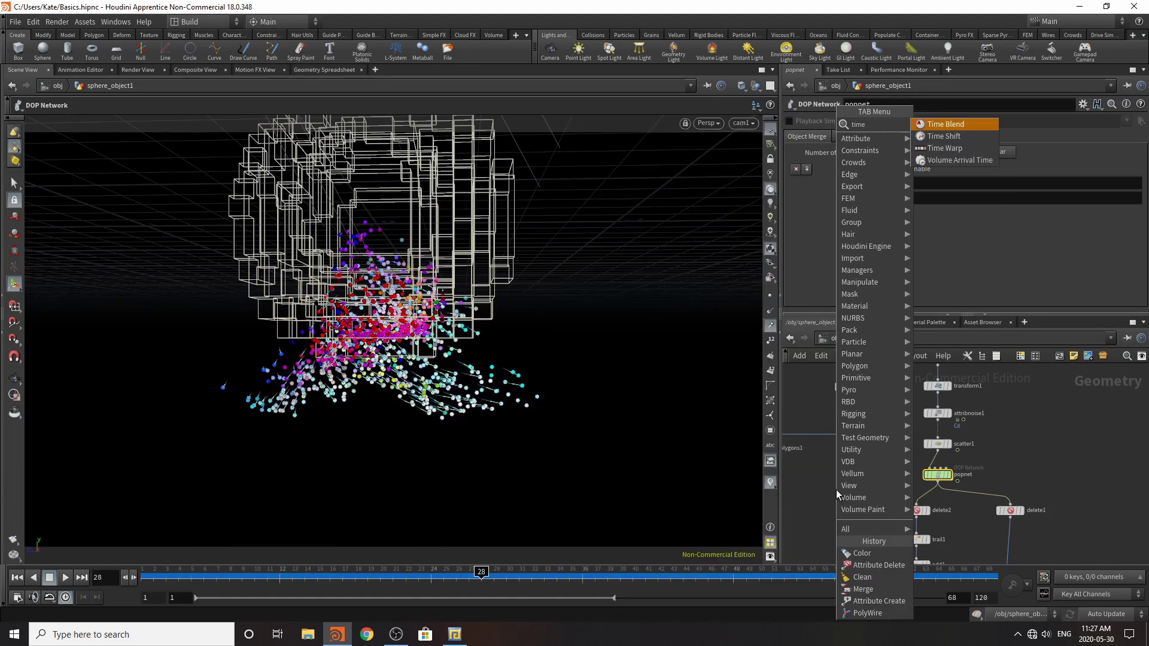
pyautogui.click(966, 137)
pyautogui.click(945, 506)
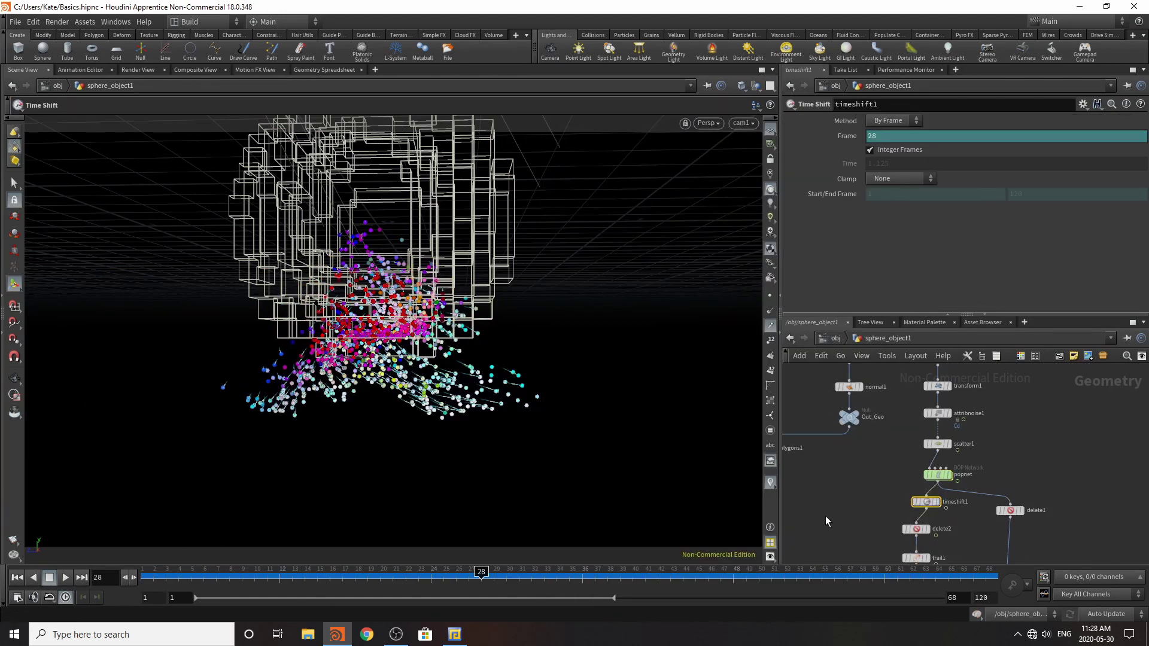
# - Play the time-shifted particle animation from the first frame and stop it
pyautogui.click(17, 578)
pyautogui.click(64, 578)
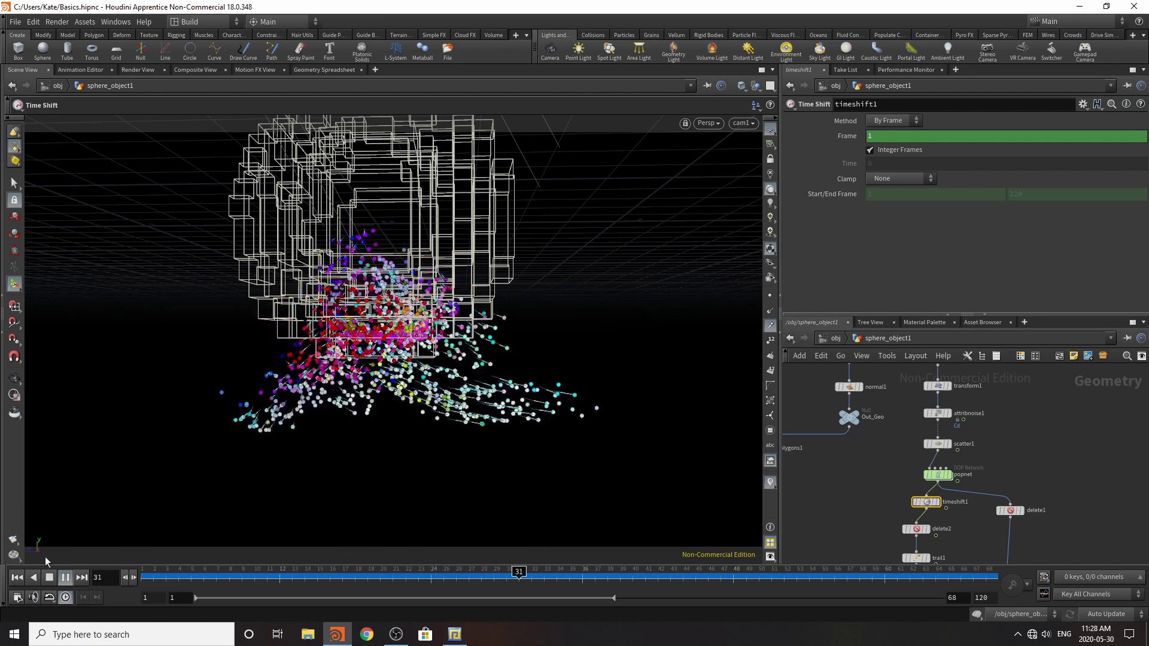
pyautogui.click(49, 578)
# - Wire the timeshift1 output into delete1 as well
pyautogui.moveTo(927, 510); pyautogui.dragTo(1010, 504)
pyautogui.scroll(-4, 1015, 461)
pyautogui.scroll(1, 994, 560)
pyautogui.scroll(-4, 1004, 480)
pyautogui.scroll(7, 1013, 528)
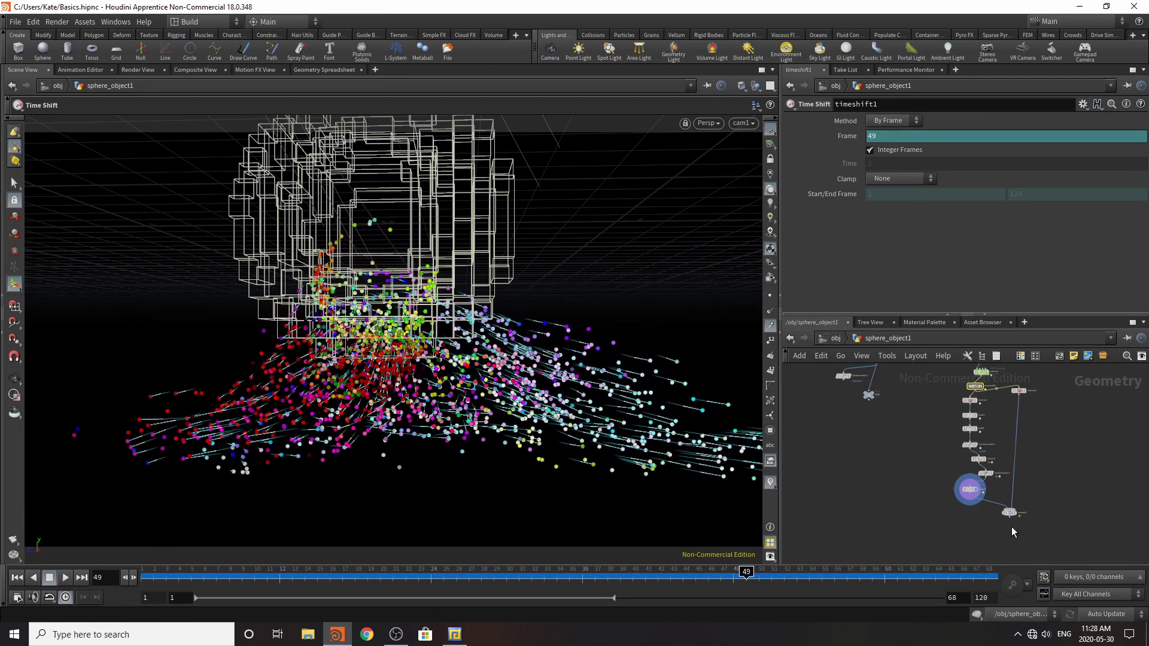
# - Select the color1 node and play the trail animation to review it
pyautogui.click(928, 453)
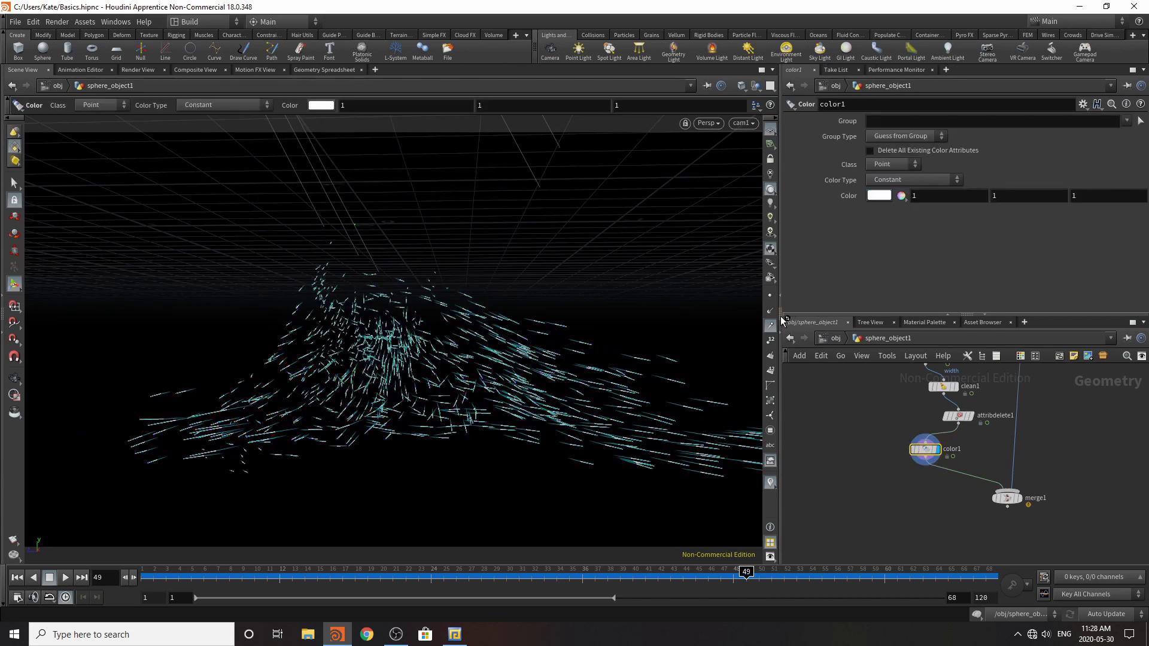
pyautogui.press('Tab')
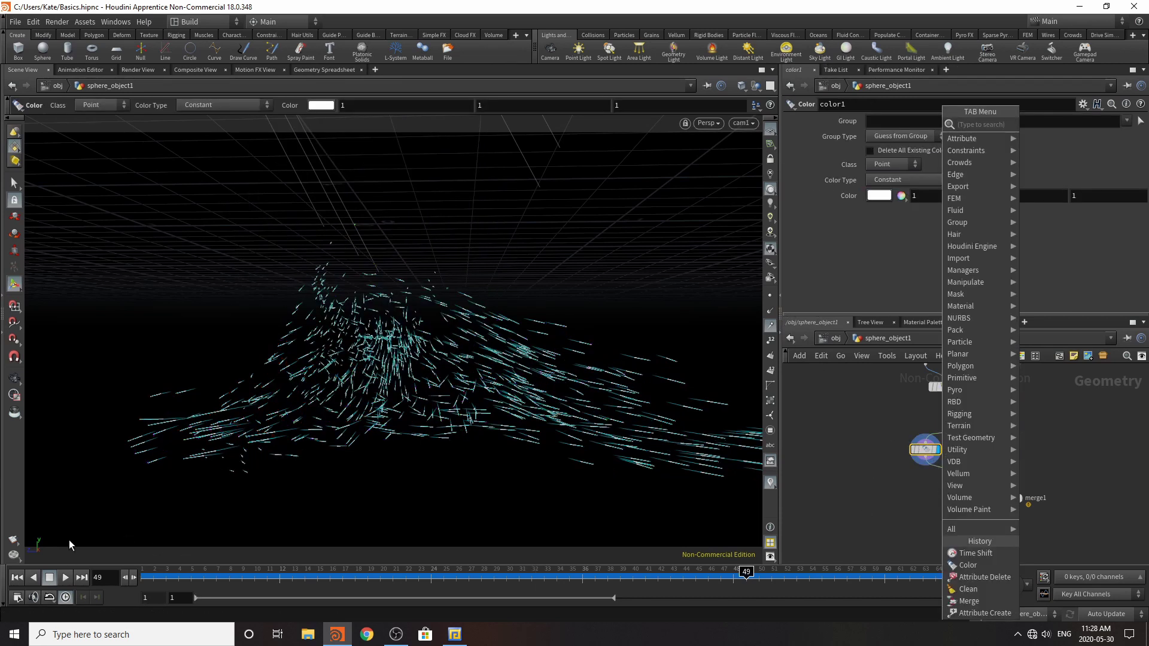
pyautogui.click(68, 577)
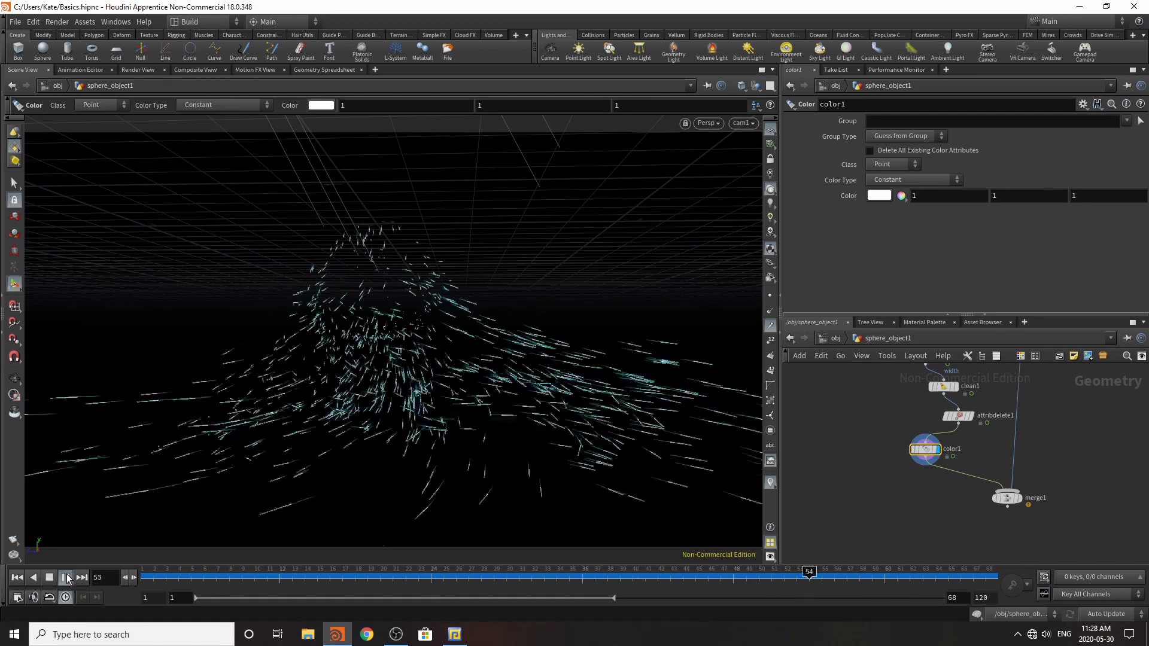
pyautogui.click(67, 579)
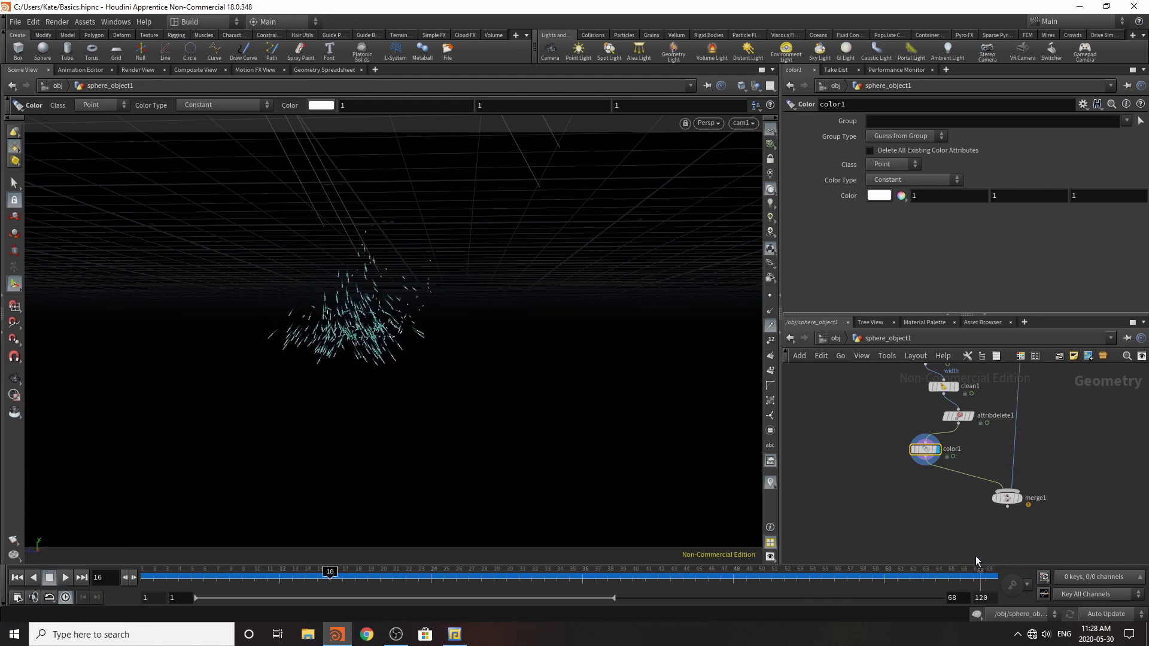
# - Insert a Time Blend (Retime) node between popnet and timeshift1
pyautogui.scroll(-5, 948, 470)
pyautogui.scroll(5, 920, 405)
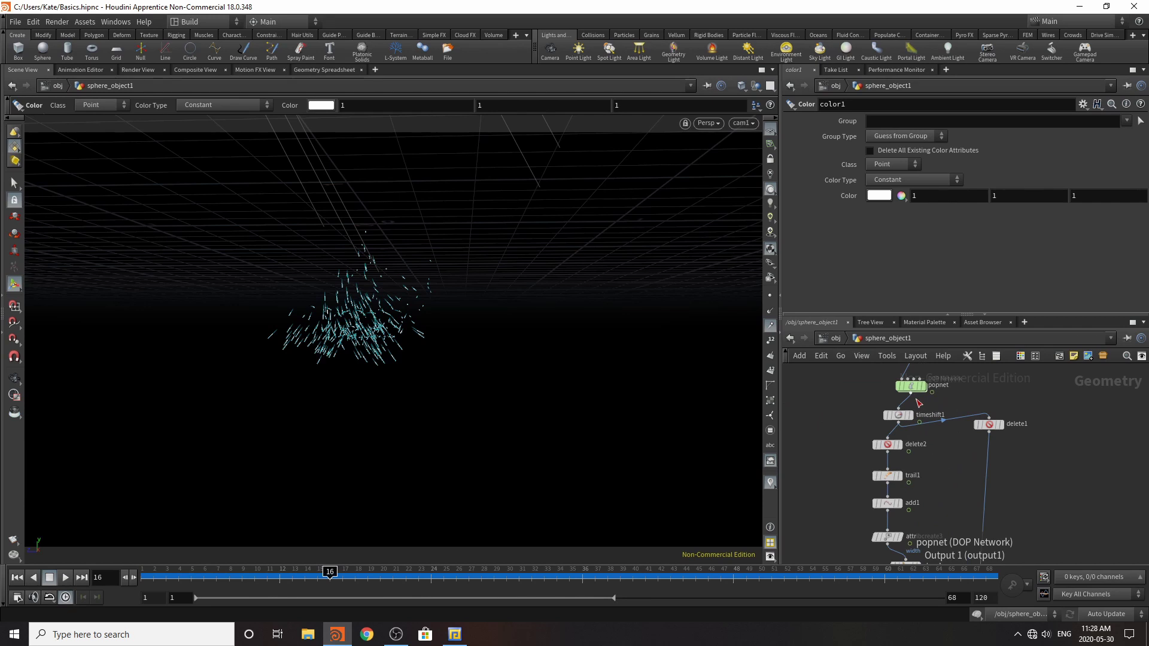
pyautogui.press('Tab')
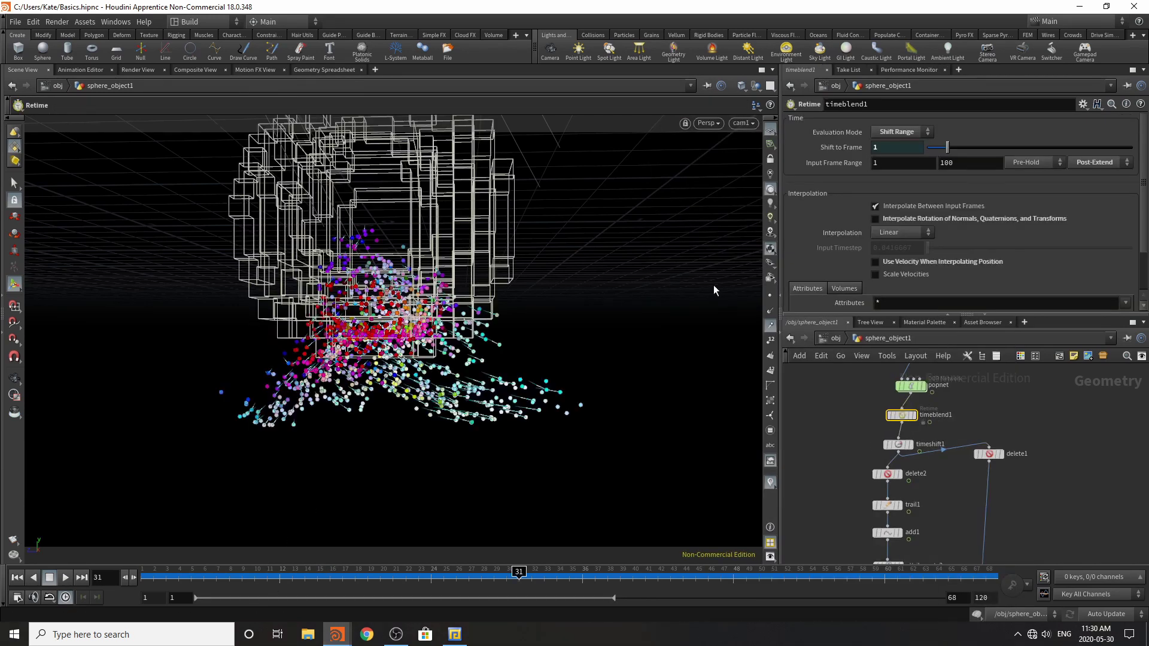
# - Delete the timeblend1 node between popnet and timeshift1
pyautogui.click(1073, 475)
pyautogui.scroll(-4, 922, 507)
pyautogui.scroll(7, 920, 496)
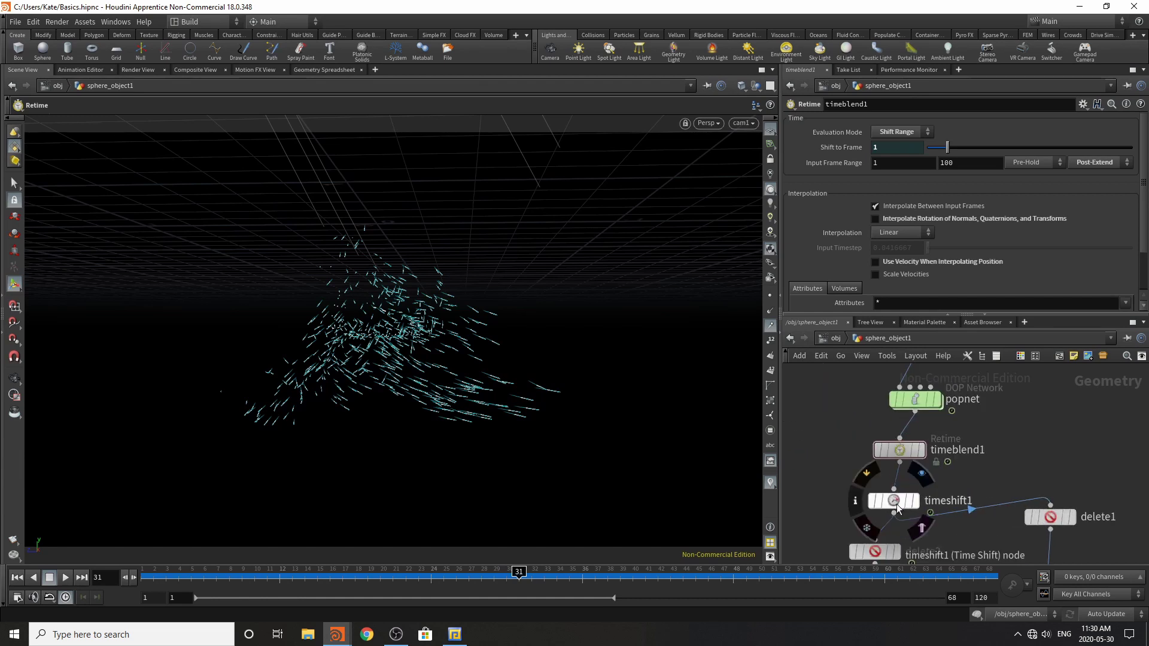
pyautogui.click(895, 501)
pyautogui.doubleClick(909, 451)
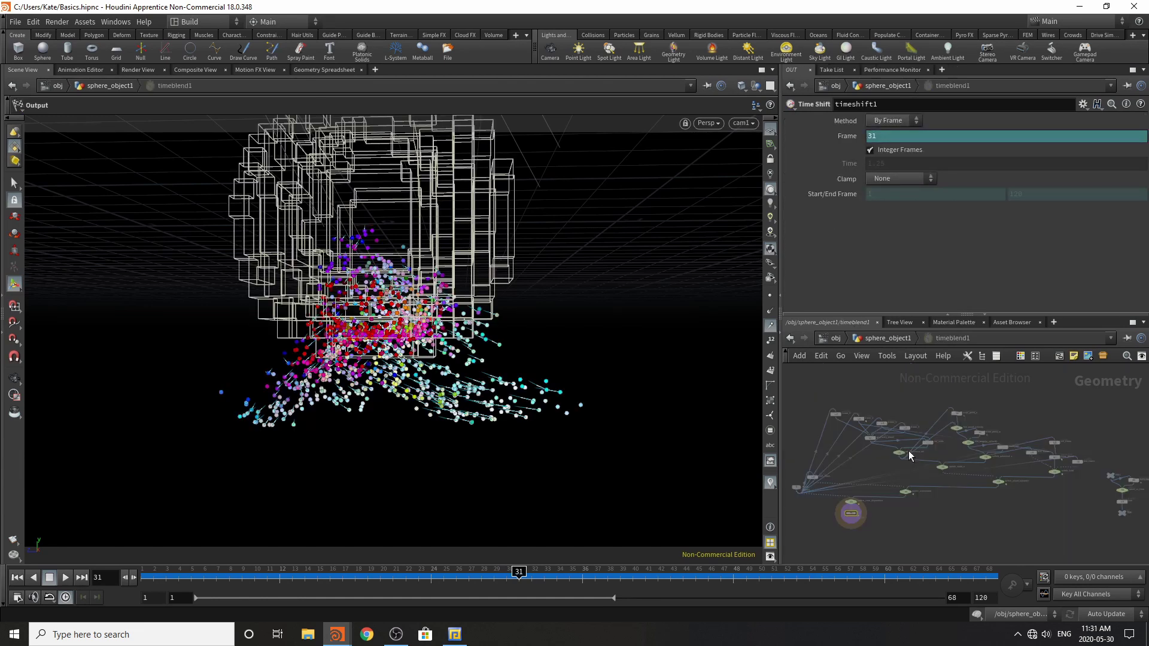
pyautogui.press('Delete')
pyautogui.click(901, 343)
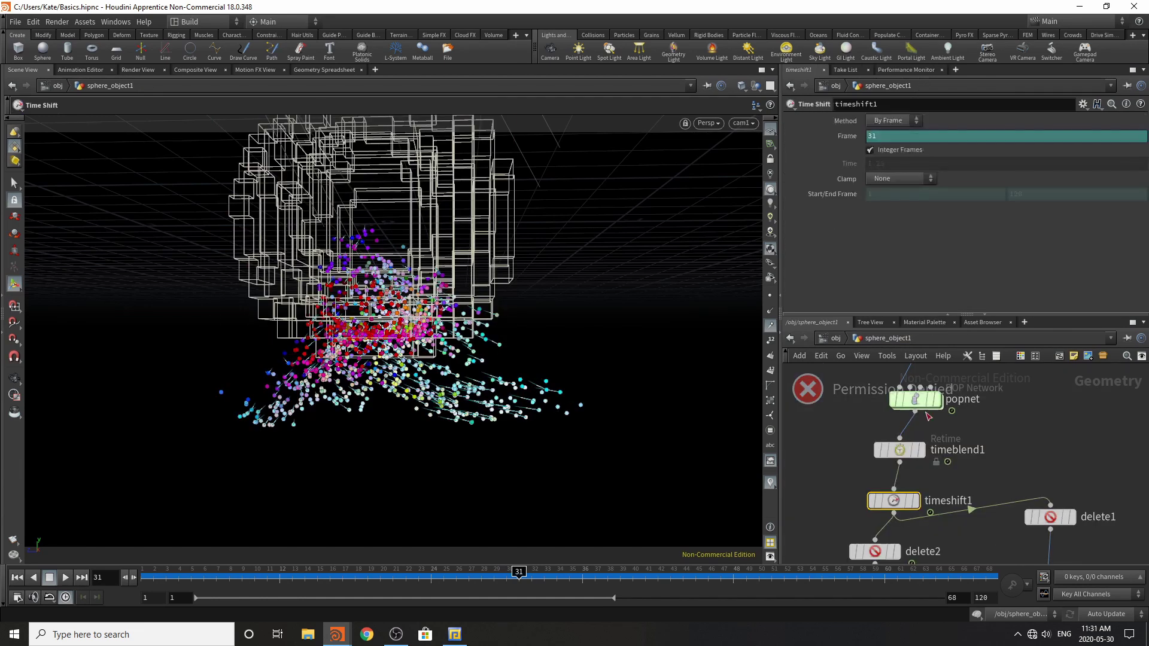
pyautogui.press('Delete')
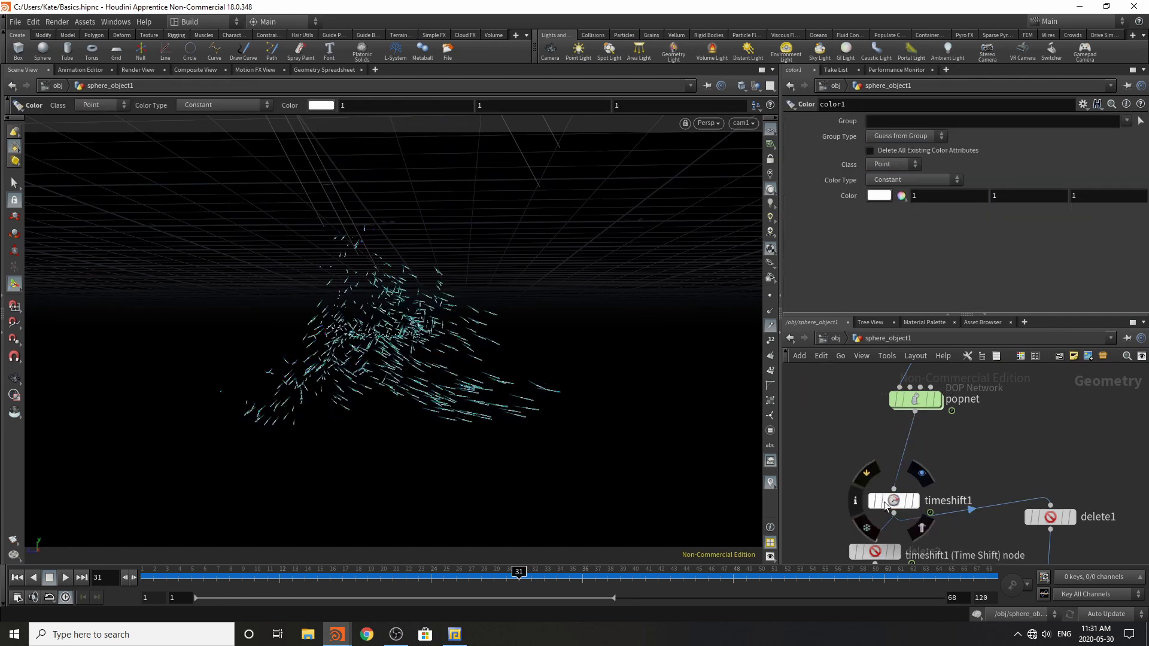
# - Insert an Attribute Delete node between popnet and timeshift1
pyautogui.moveTo(887, 504); pyautogui.dragTo(894, 481)
pyautogui.press('Tab')
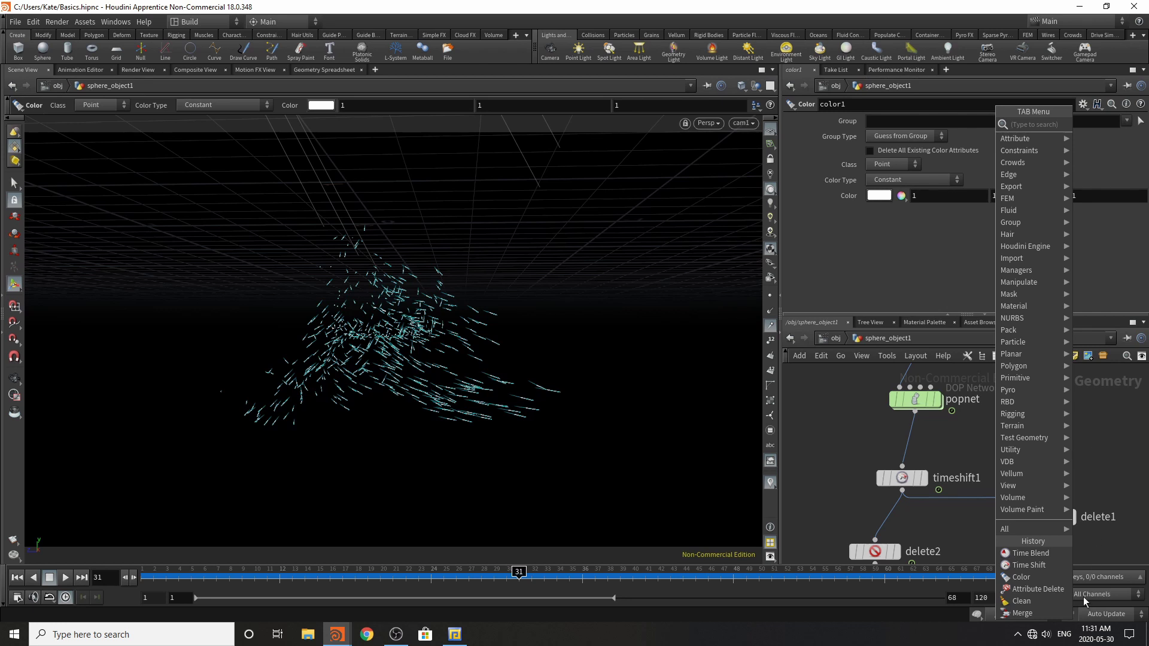
pyautogui.click(1055, 592)
pyautogui.click(914, 440)
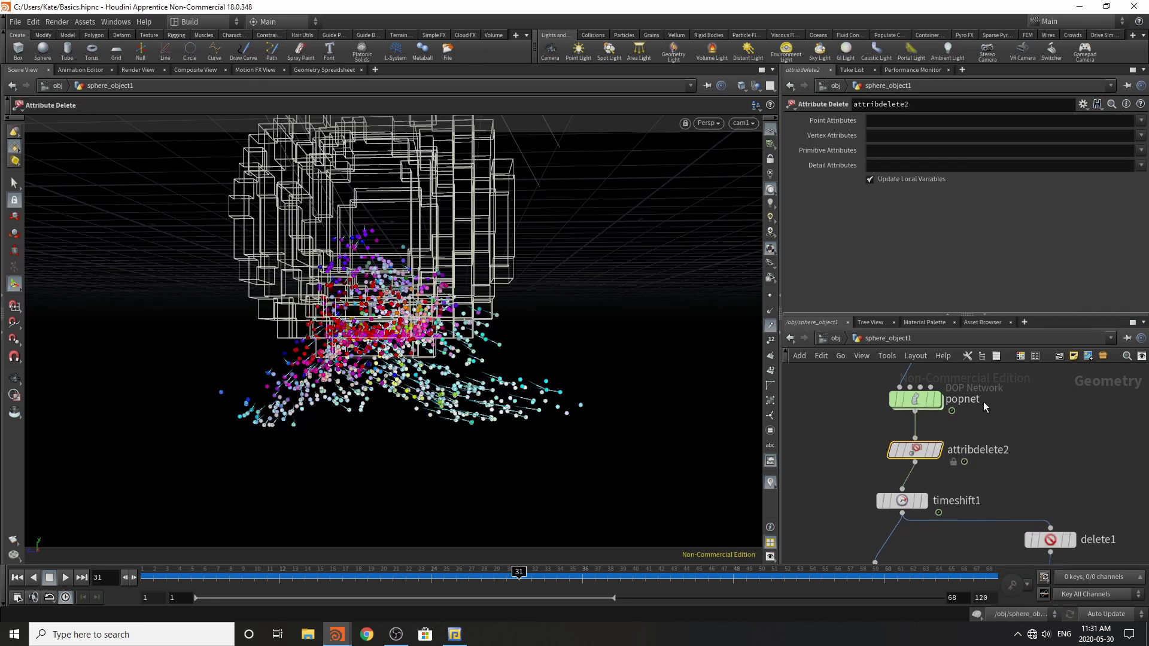
# - Add has_pprevious, sourceptnum and targetv to the point attributes removed by attribdelete2
pyautogui.click(1141, 124)
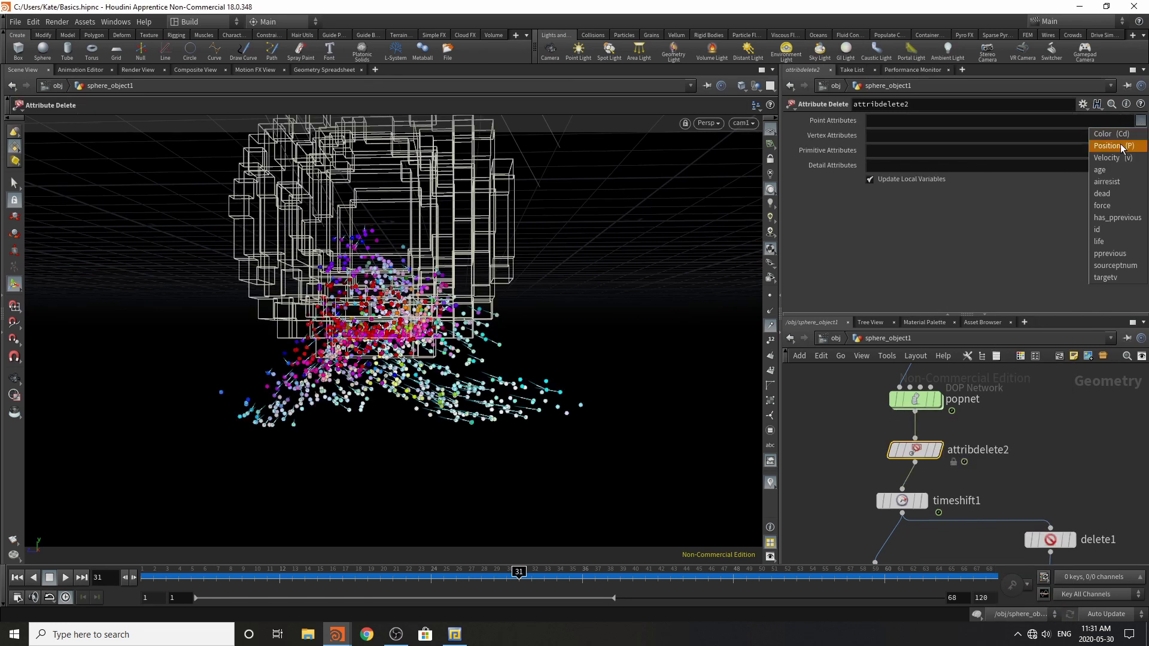
pyautogui.click(1123, 220)
pyautogui.click(1138, 121)
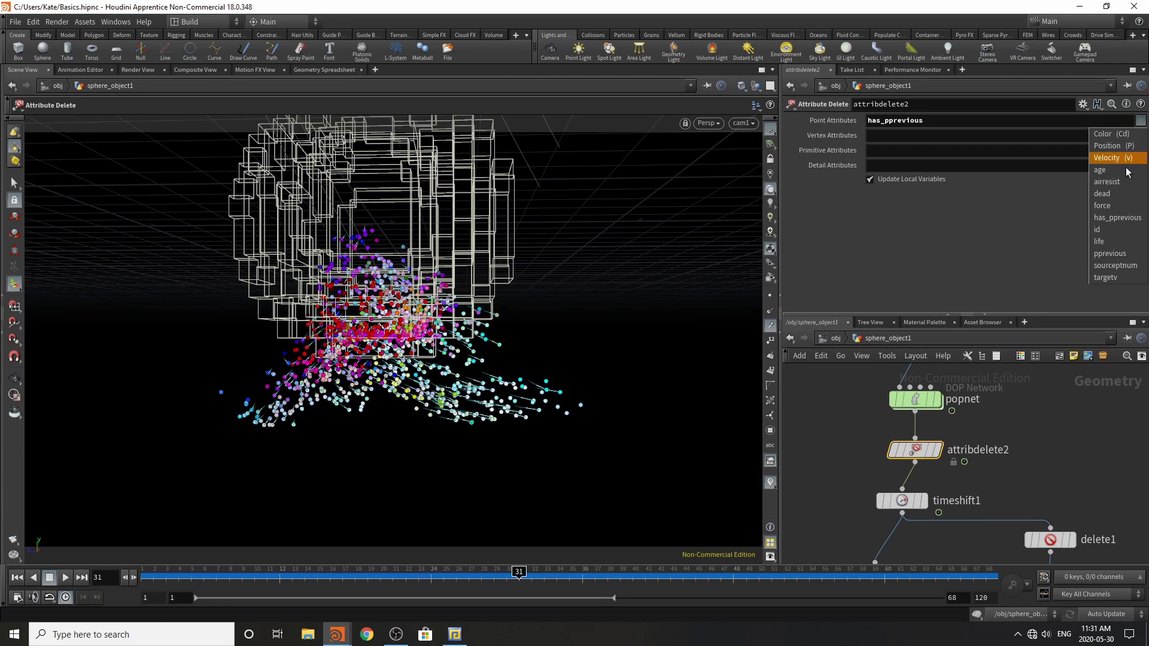
pyautogui.click(1114, 267)
pyautogui.click(1141, 122)
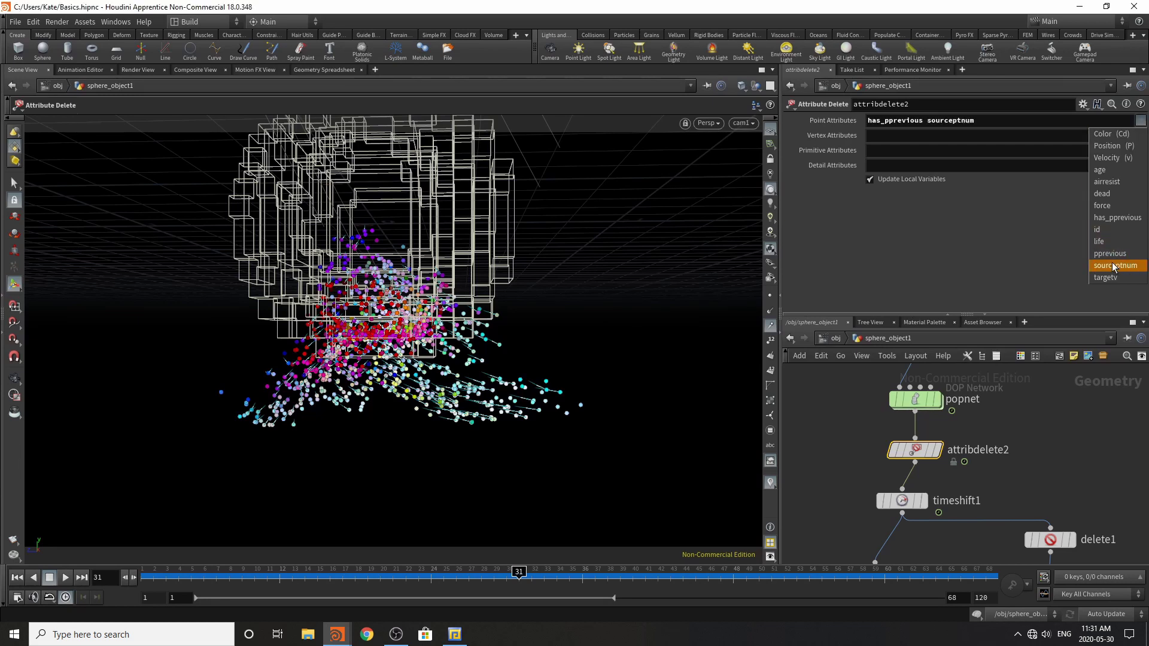
pyautogui.click(1112, 279)
# - Add pprevious, life, dead and age to the point attributes removed by attribdelete2
pyautogui.click(1141, 121)
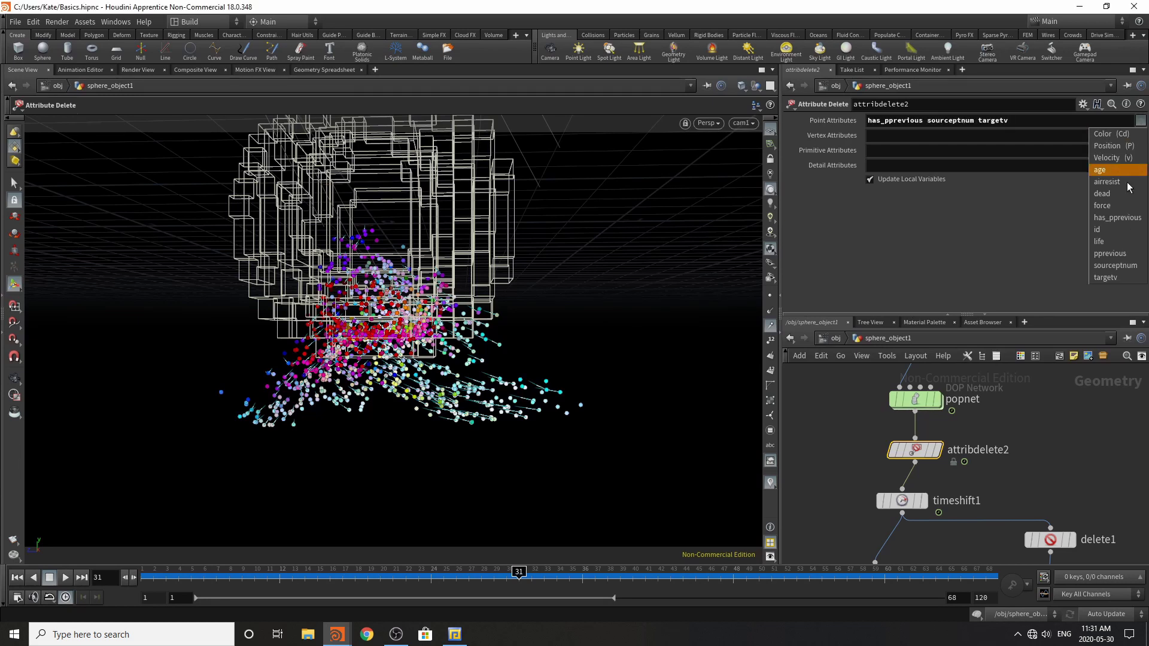
pyautogui.click(1115, 258)
pyautogui.click(1141, 121)
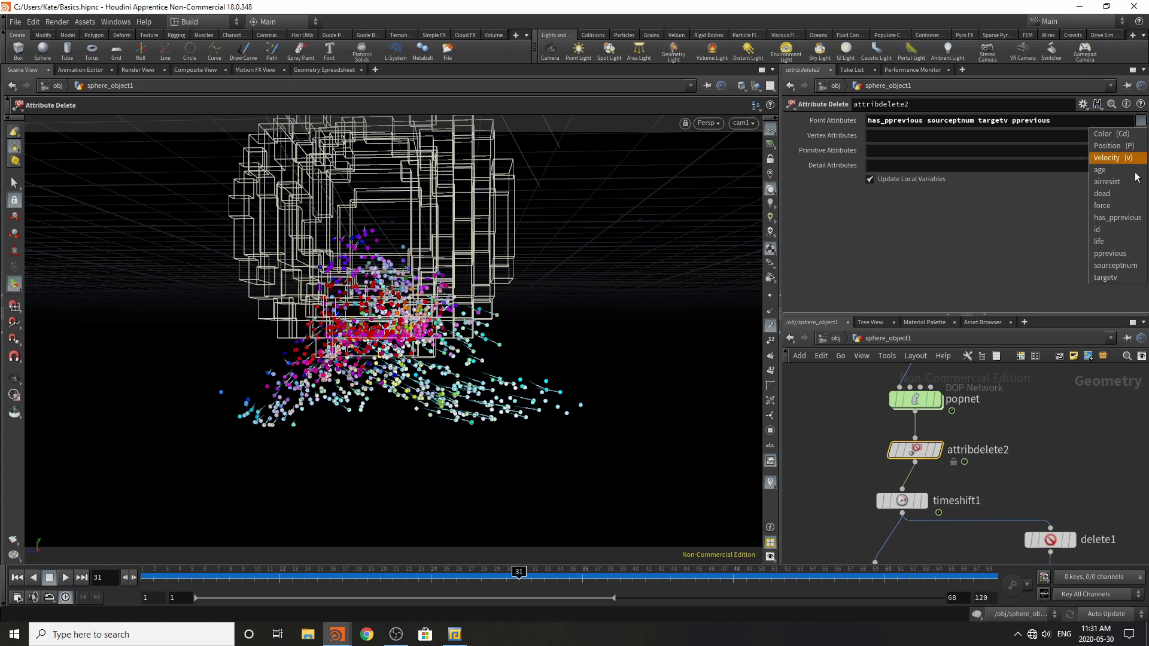
pyautogui.click(1137, 242)
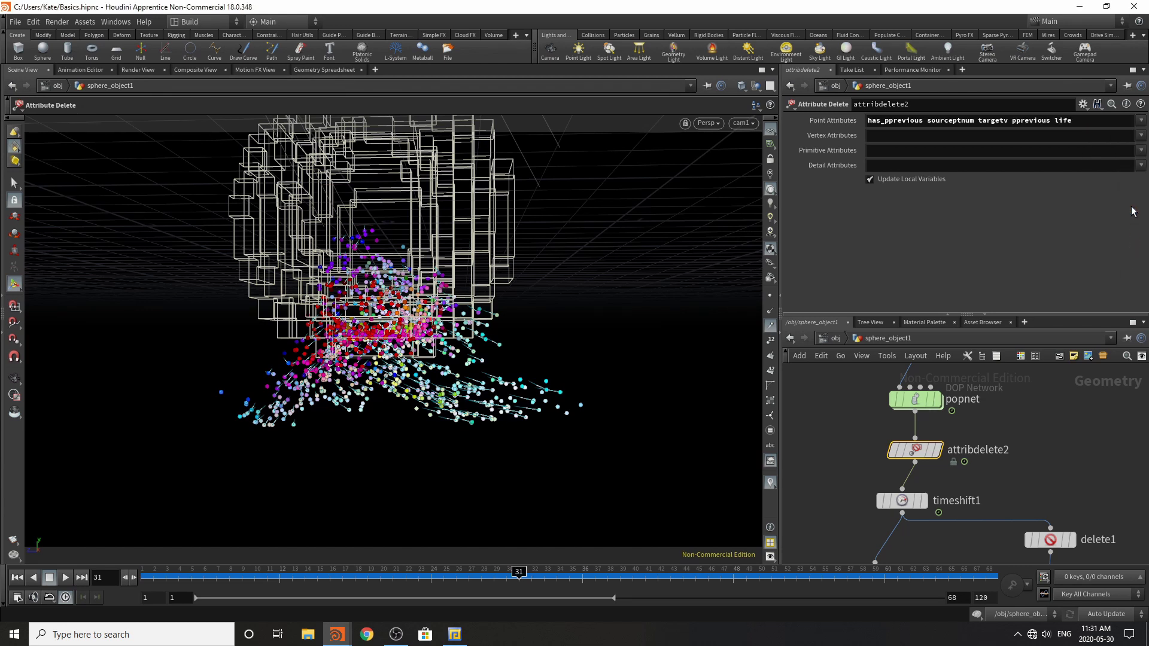
pyautogui.click(1141, 121)
pyautogui.click(1113, 195)
pyautogui.click(1143, 124)
pyautogui.click(1132, 169)
pyautogui.scroll(-5, 1035, 471)
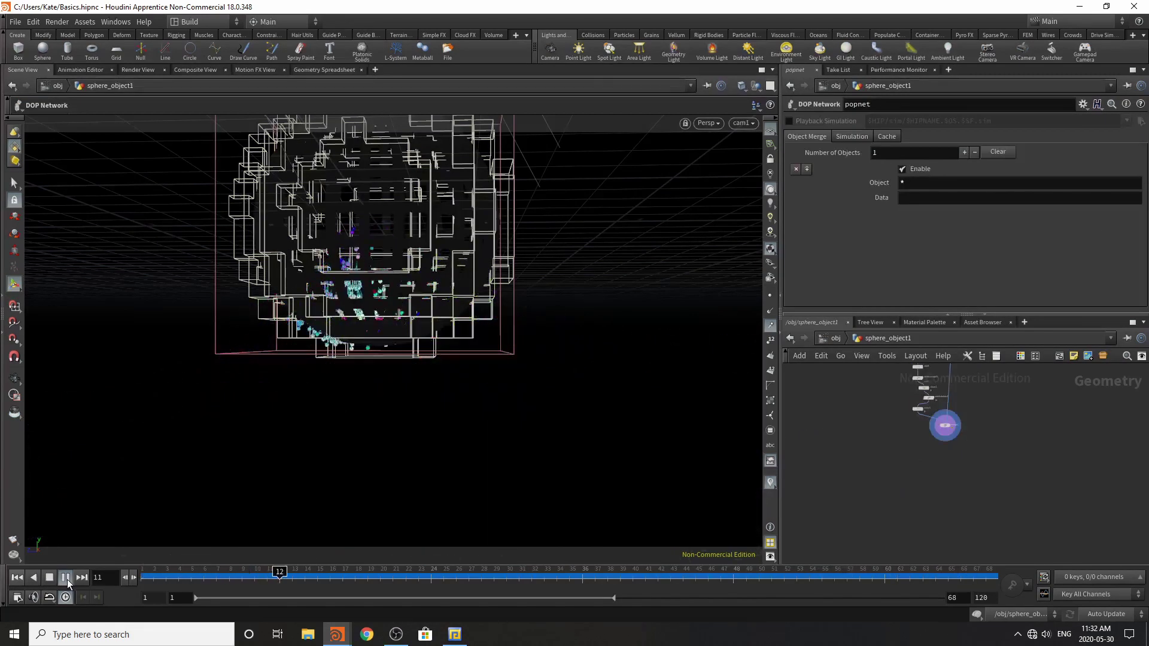
# - Stop the playback, look inside the popnet network, then return to sphere_object1 and rewind to frame 1
pyautogui.click(50, 579)
pyautogui.scroll(-4, 963, 498)
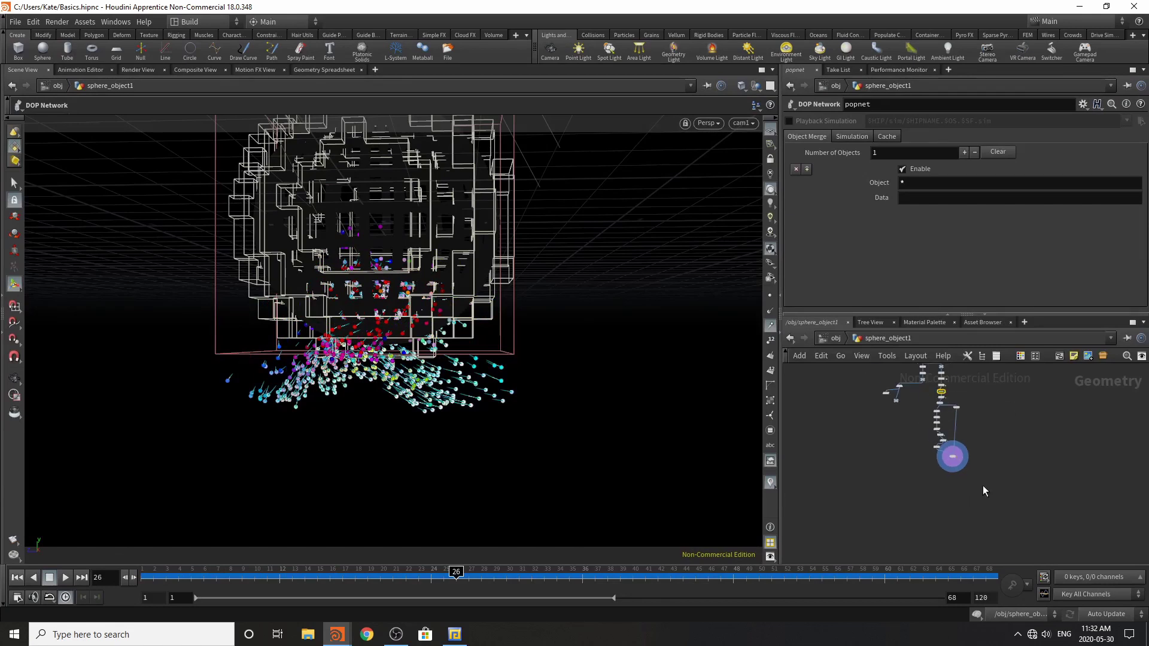
pyautogui.scroll(4, 945, 417)
pyautogui.scroll(2, 945, 419)
pyautogui.scroll(-4, 946, 419)
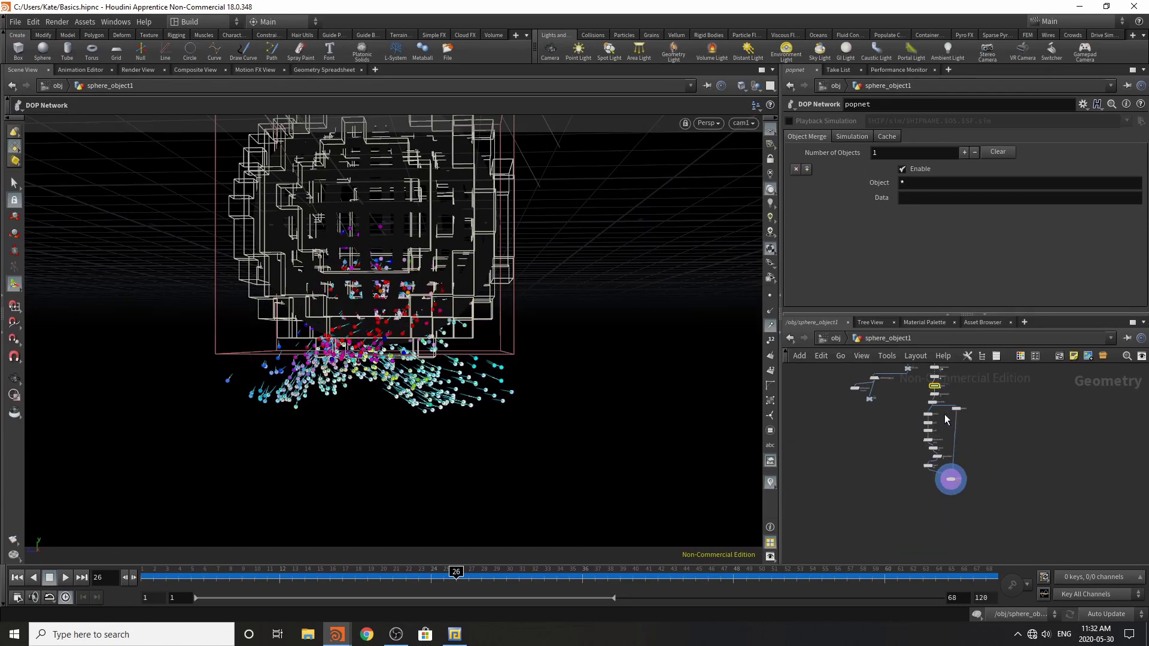
pyautogui.scroll(5, 944, 370)
pyautogui.scroll(4, 927, 401)
pyautogui.doubleClick(922, 436)
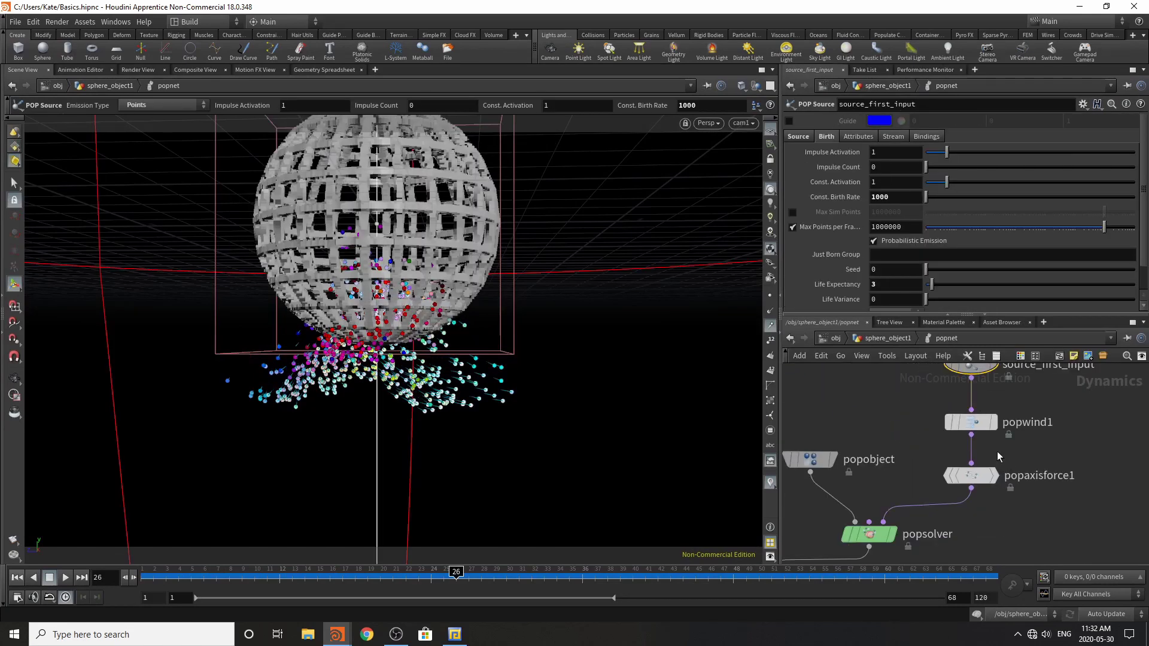
pyautogui.click(864, 339)
pyautogui.click(18, 579)
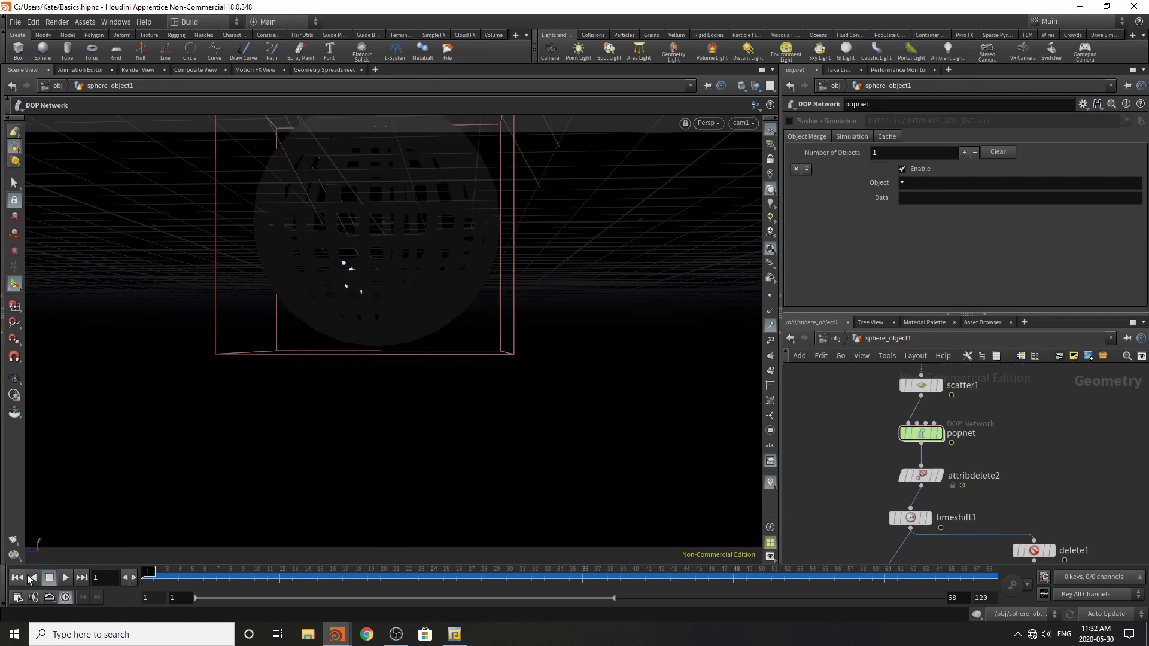
# - Select and display the color1 node, then scrub the timeline to frame 47 to show the trails
pyautogui.scroll(-9, 933, 451)
pyautogui.scroll(6, 954, 528)
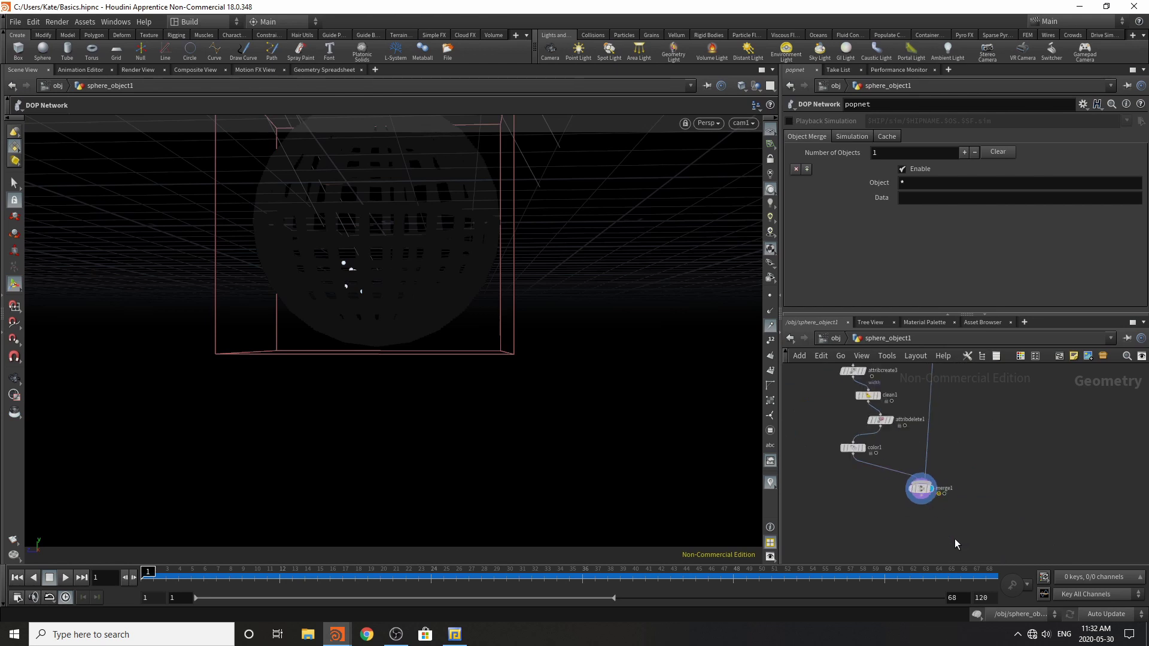
pyautogui.scroll(4, 893, 477)
pyautogui.scroll(-7, 891, 475)
pyautogui.scroll(6, 881, 461)
pyautogui.scroll(4, 882, 460)
pyautogui.click(894, 455)
pyautogui.click(864, 452)
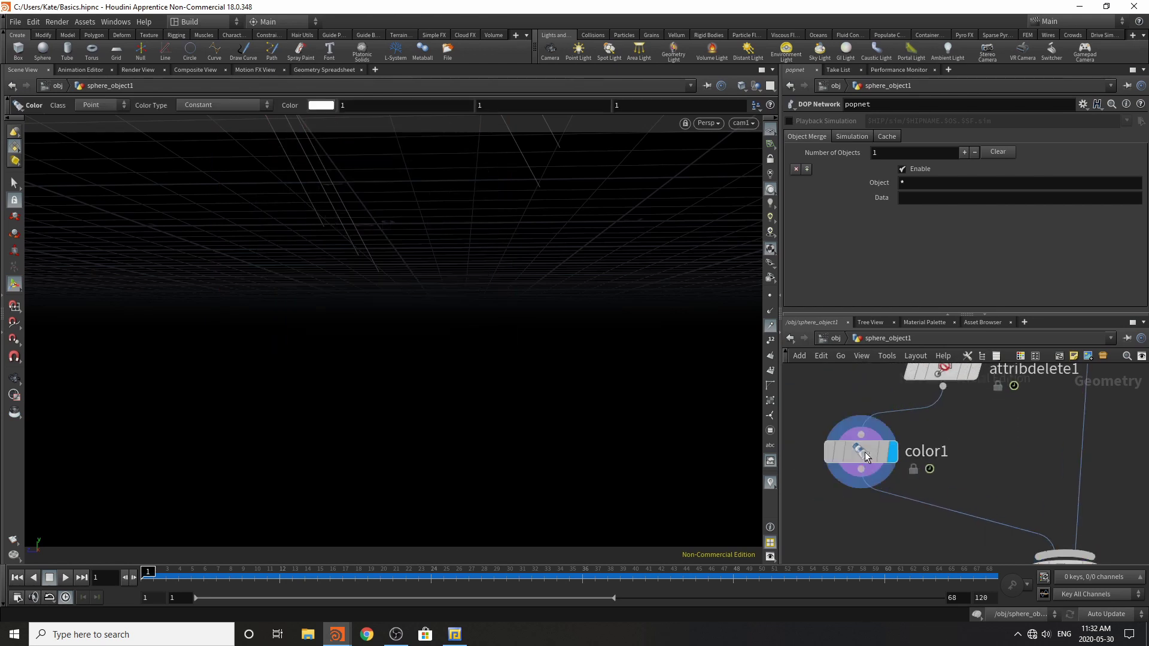
pyautogui.moveTo(540, 579); pyautogui.dragTo(721, 587)
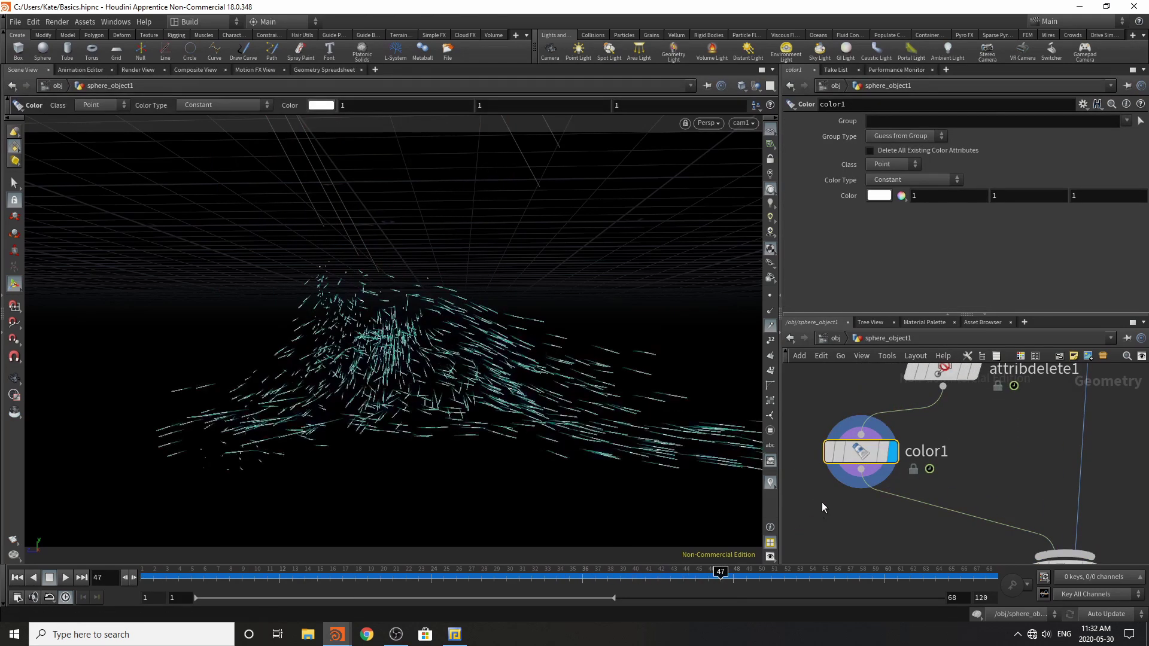
# - Try the Random color type on color1, checking it at frame 68 with a seed of 7.04
pyautogui.click(925, 180)
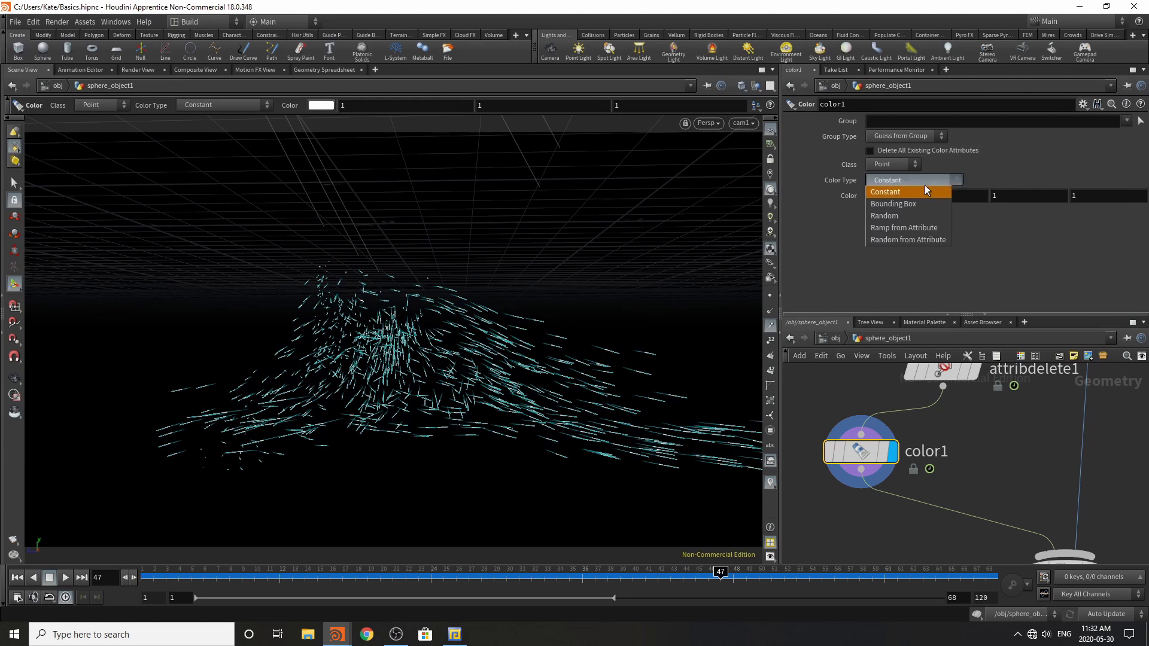
pyautogui.click(932, 215)
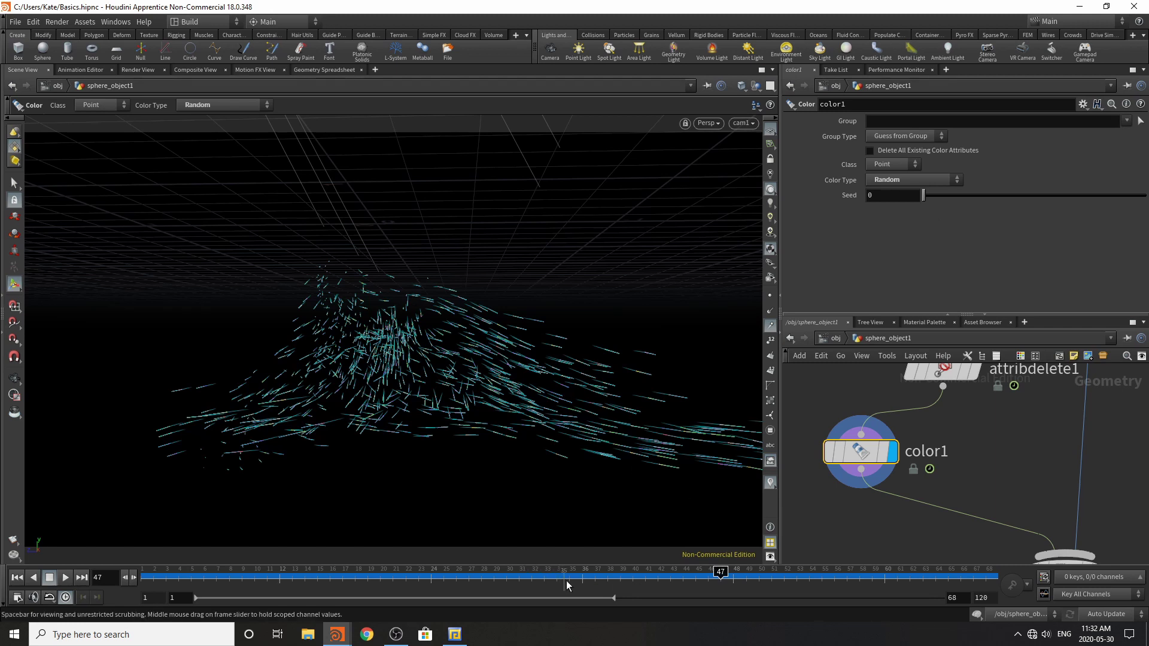
pyautogui.moveTo(720, 582); pyautogui.dragTo(1023, 587)
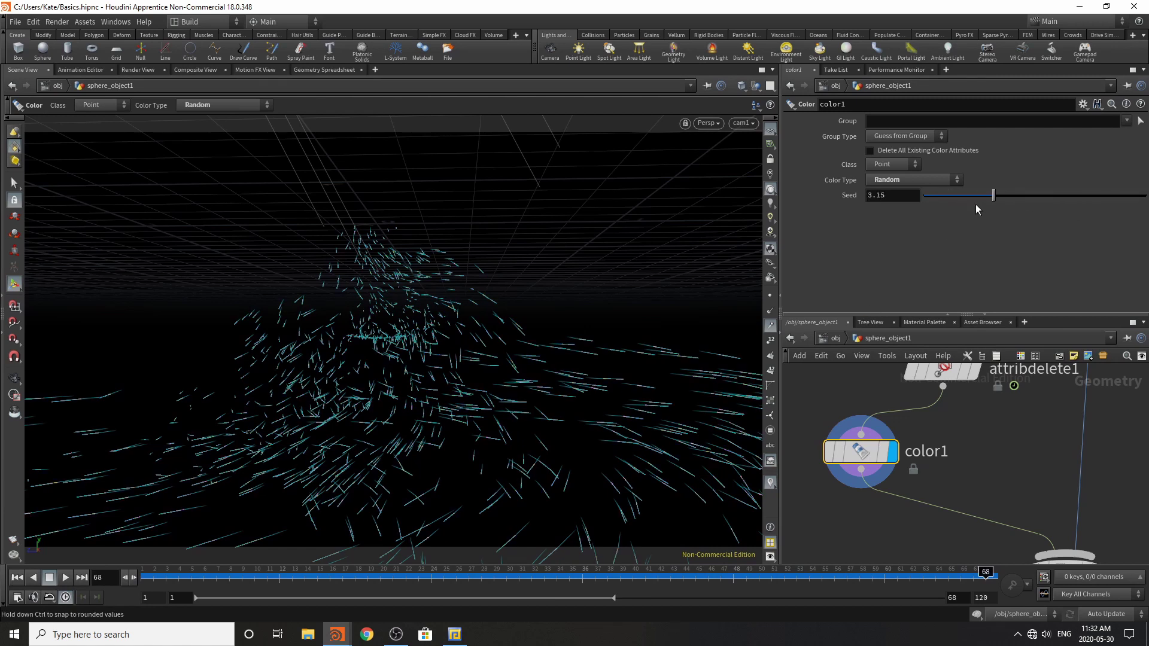
pyautogui.moveTo(988, 200); pyautogui.dragTo(1080, 207)
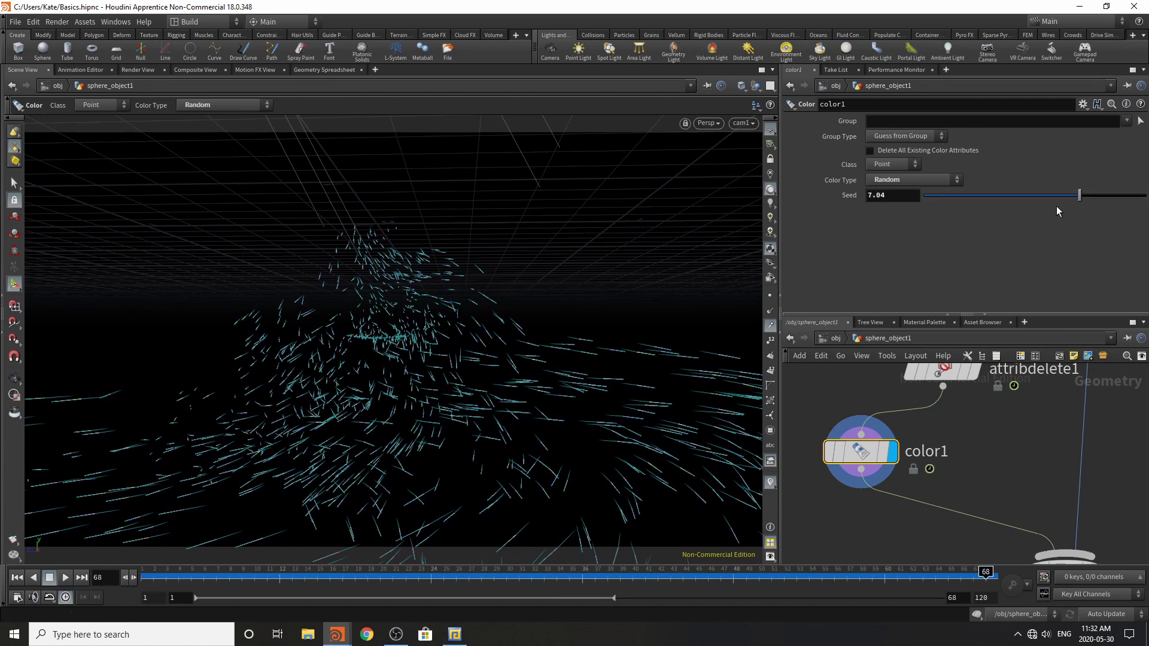
# - Try the Bounding Box color type on color1 and scrub through the frames to 64
pyautogui.click(932, 179)
pyautogui.click(911, 203)
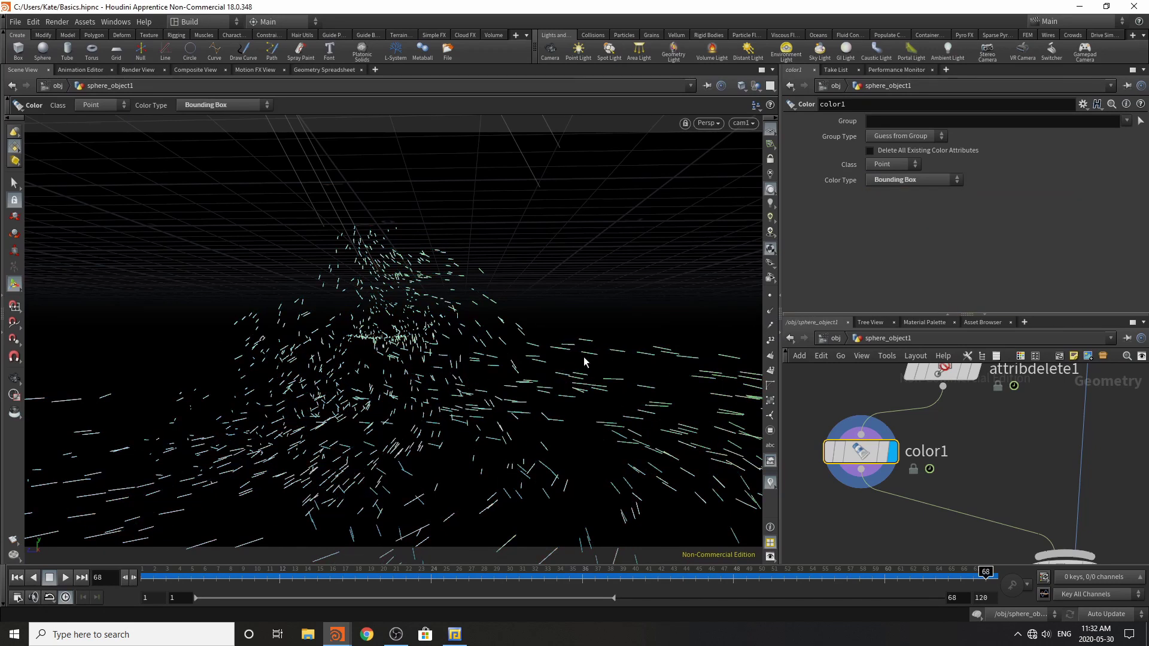
pyautogui.moveTo(200, 579); pyautogui.dragTo(935, 584)
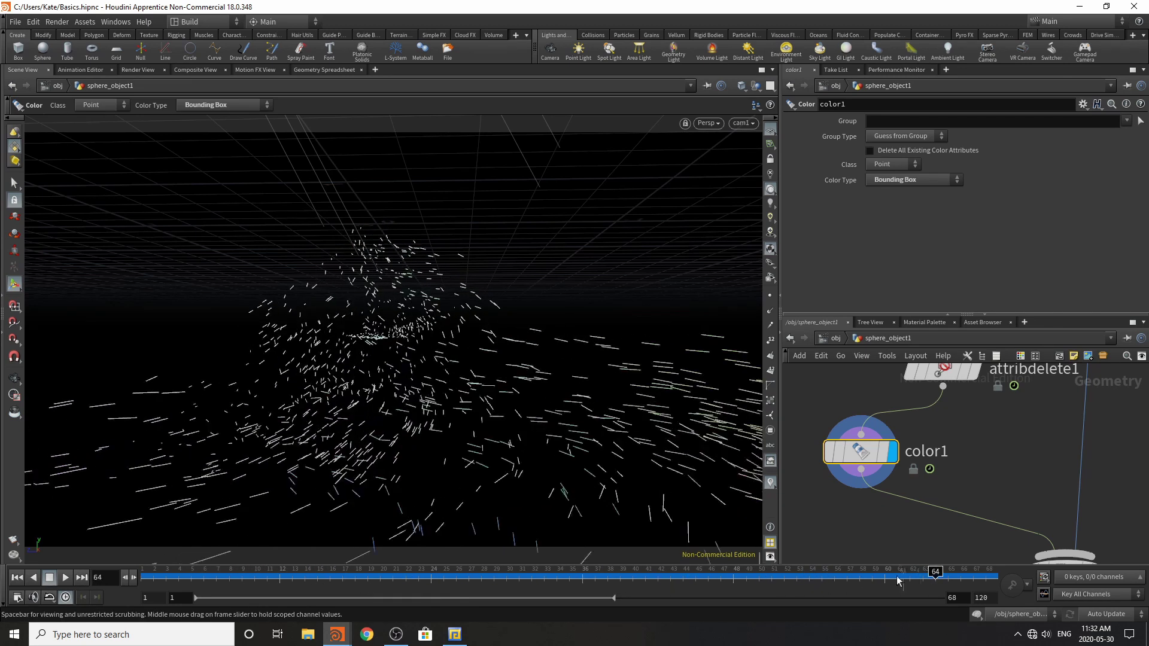
# - Set color1's color type to Ramp from Attribute
pyautogui.click(914, 184)
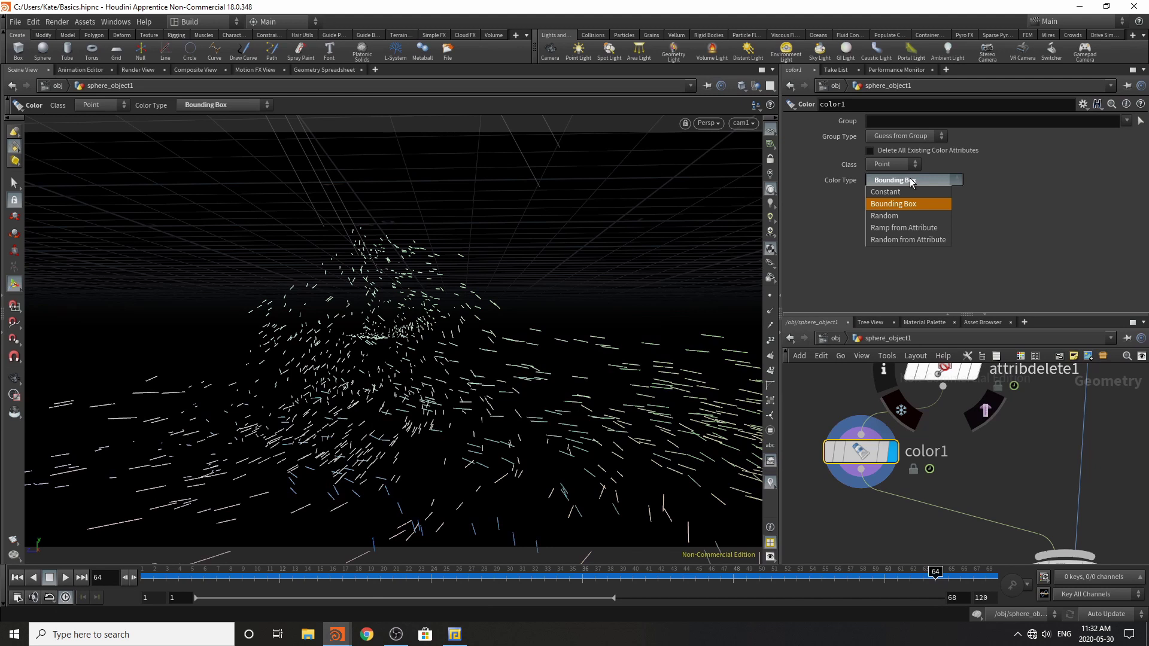
pyautogui.click(913, 233)
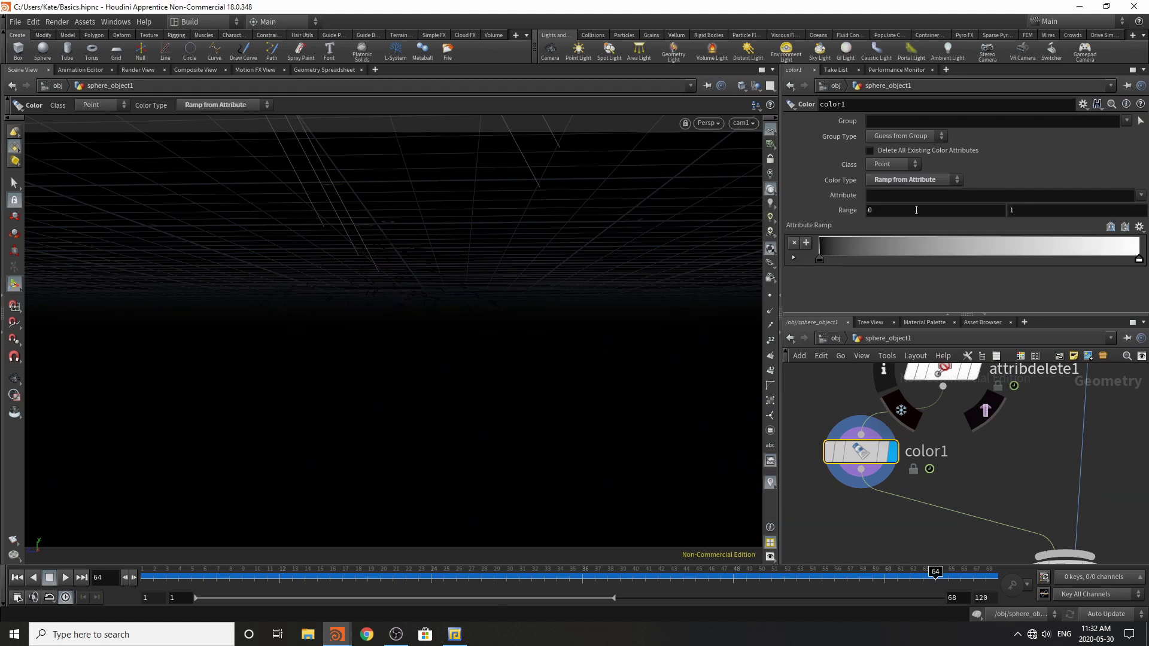
pyautogui.click(915, 181)
pyautogui.click(1029, 187)
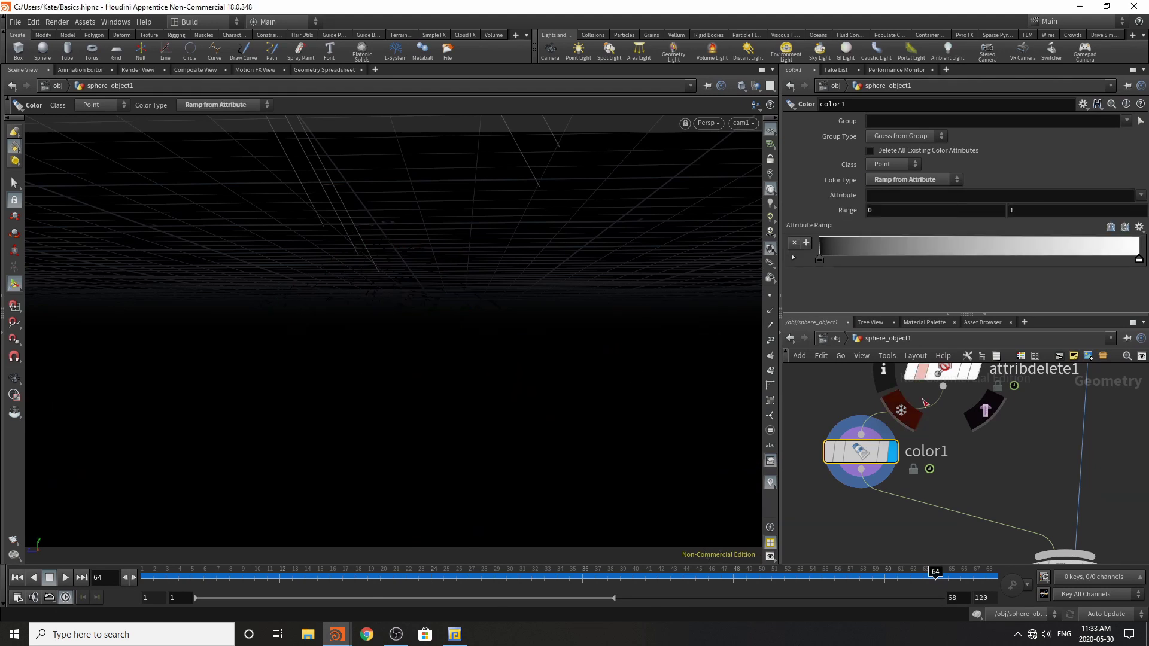
# - Duplicate color1, insert and display the copy on the delete1 branch before merge1, and scrub the timeline
pyautogui.scroll(-2, 922, 459)
pyautogui.moveTo(957, 446); pyautogui.dragTo(918, 486, button='middle')
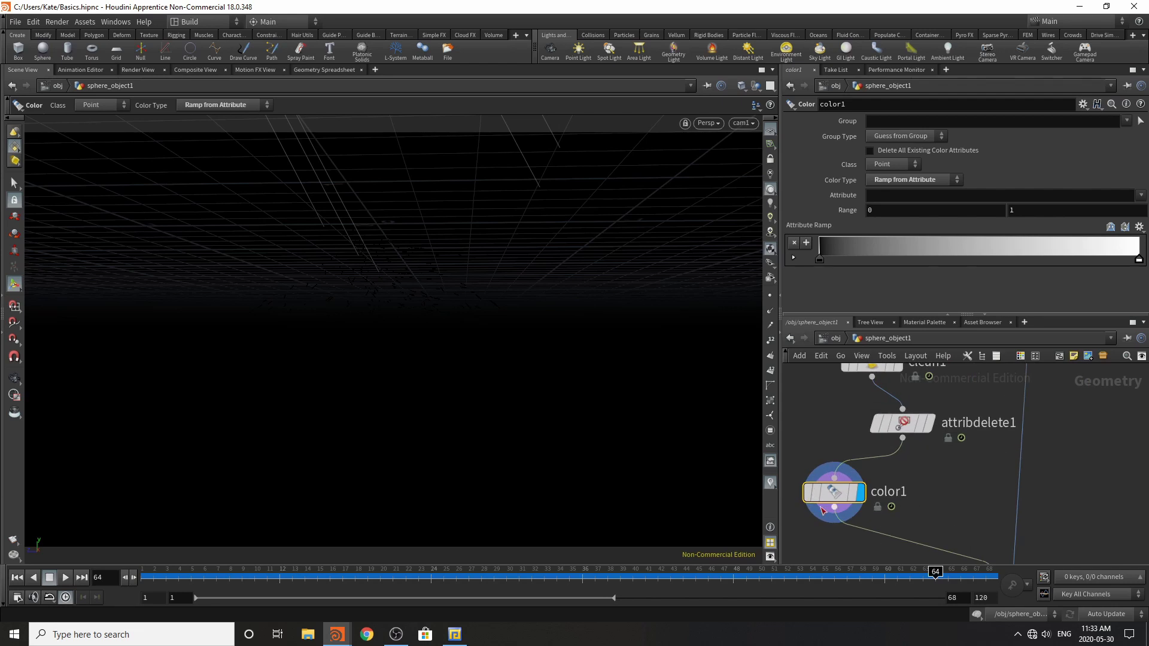
pyautogui.hotkey('ctrl', 'c')
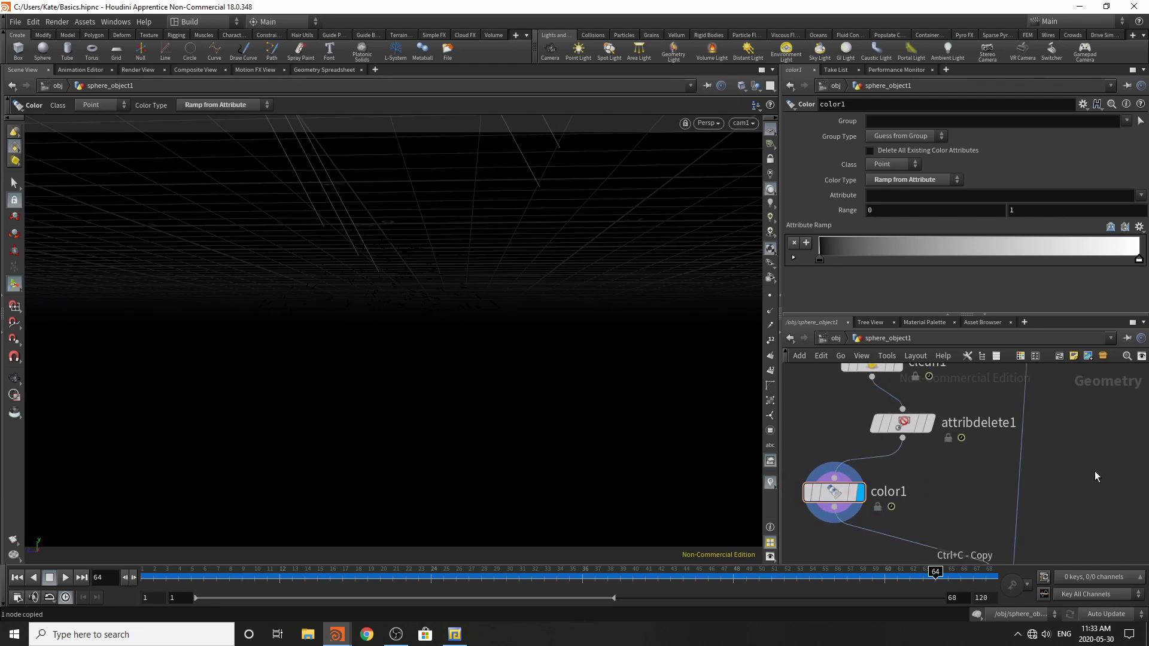
pyautogui.hotkey('ctrl', 'v')
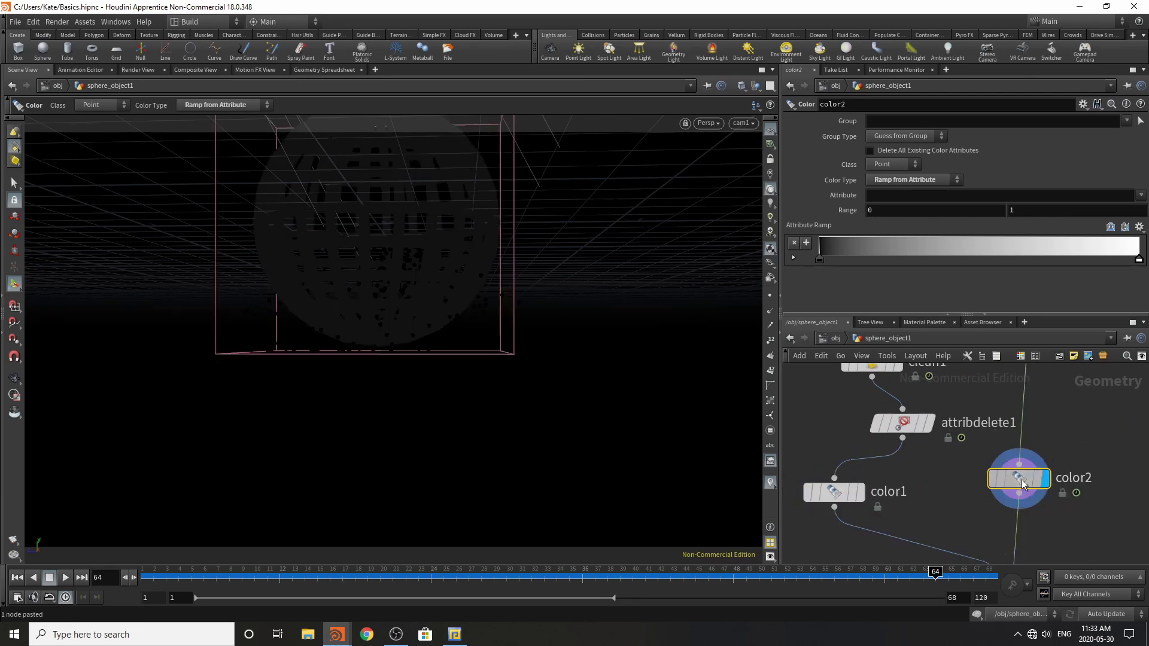
pyautogui.moveTo(412, 575); pyautogui.dragTo(746, 579)
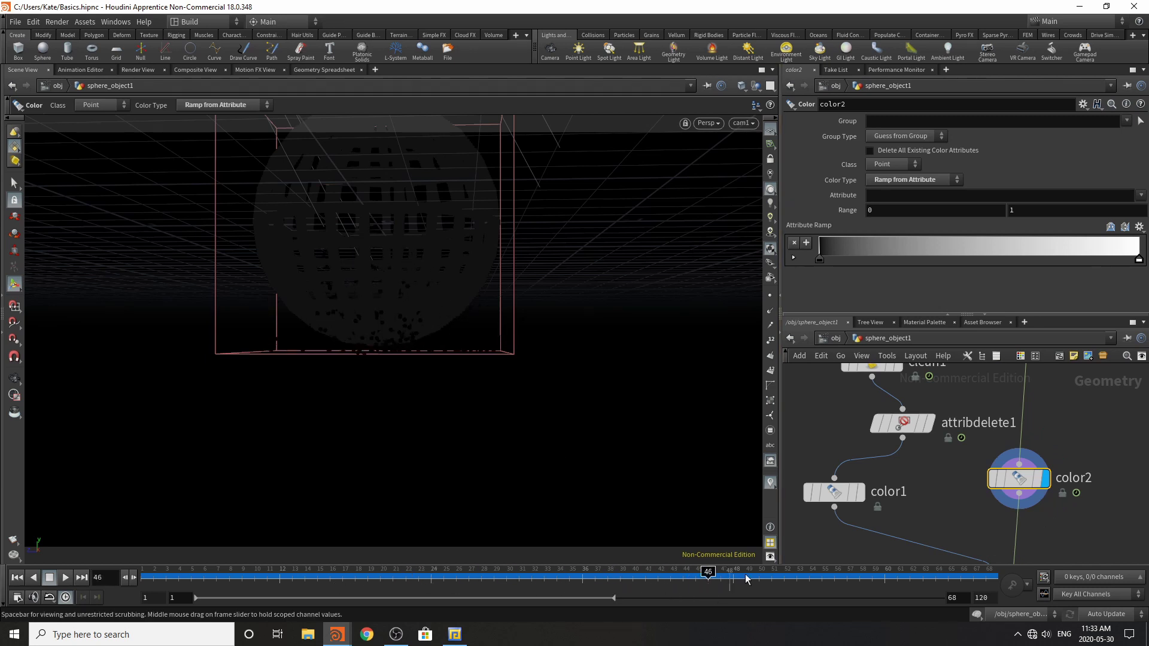
# - Drive color2's ramp with the age attribute and scrub the timeline to frame 68
pyautogui.click(928, 196)
pyautogui.write('age')
pyautogui.press('Return')
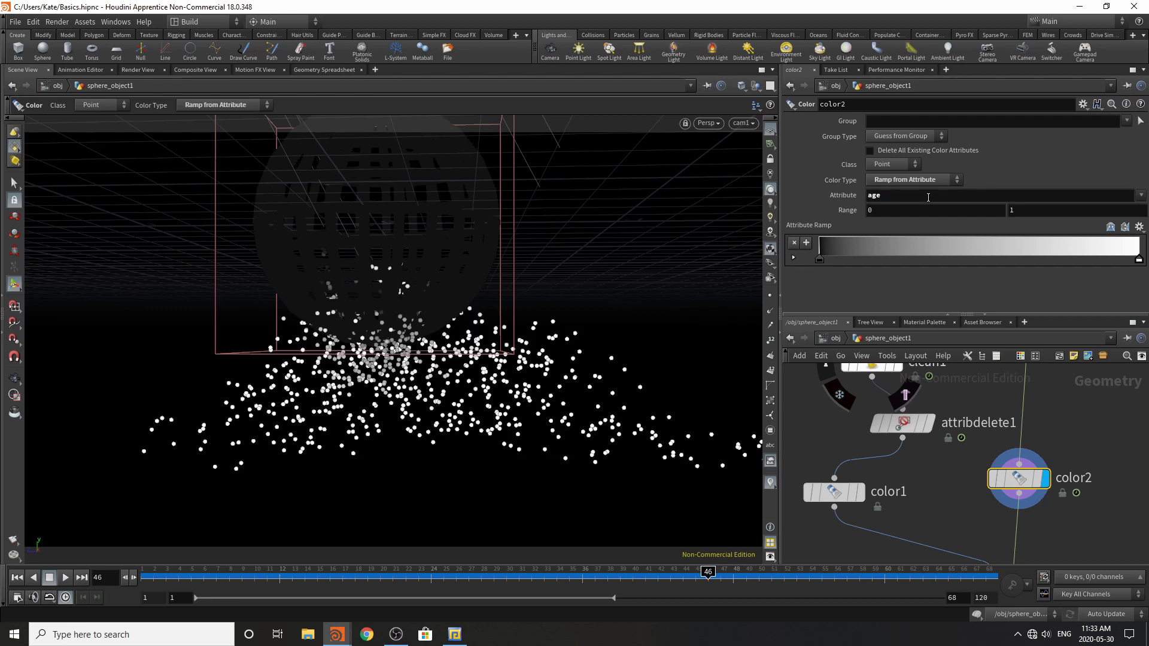
pyautogui.moveTo(167, 580); pyautogui.dragTo(990, 572)
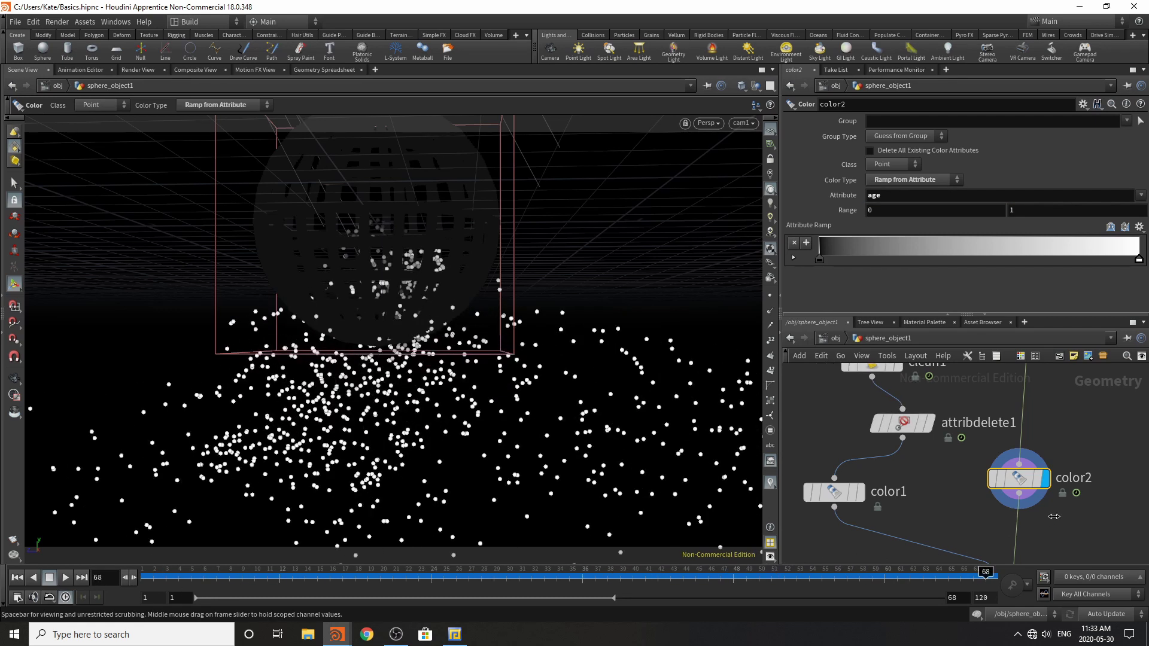
# - Set the first key of color2's attribute ramp to pure red
pyautogui.doubleClick(823, 261)
pyautogui.moveTo(869, 241); pyautogui.dragTo(1078, 241)
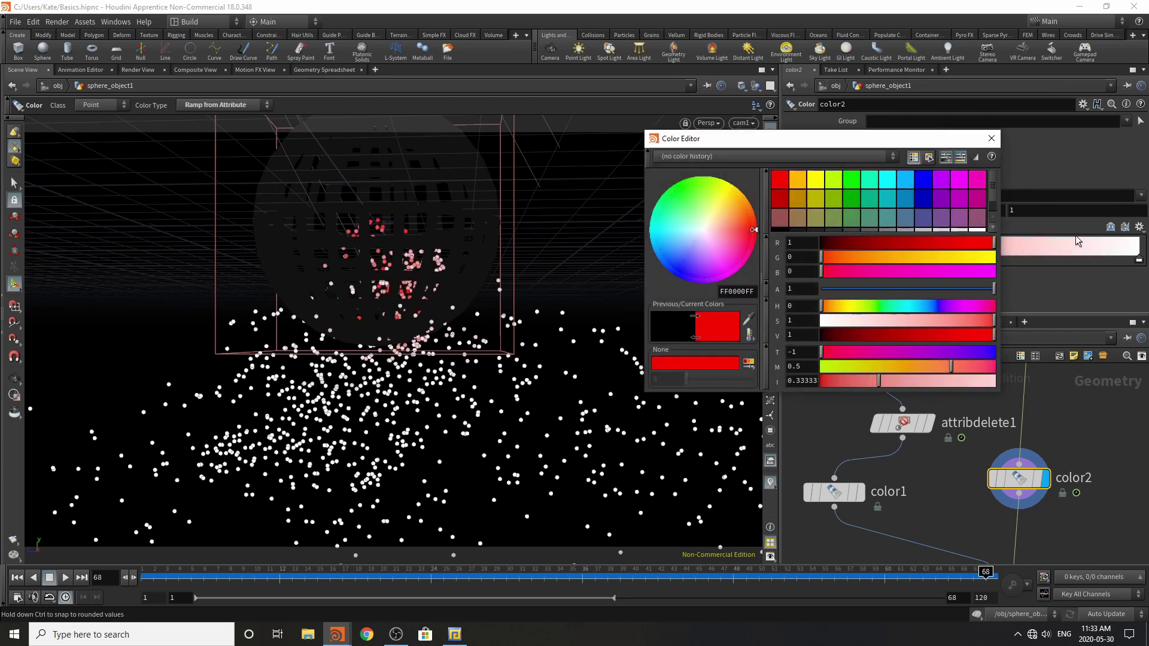
pyautogui.click(991, 139)
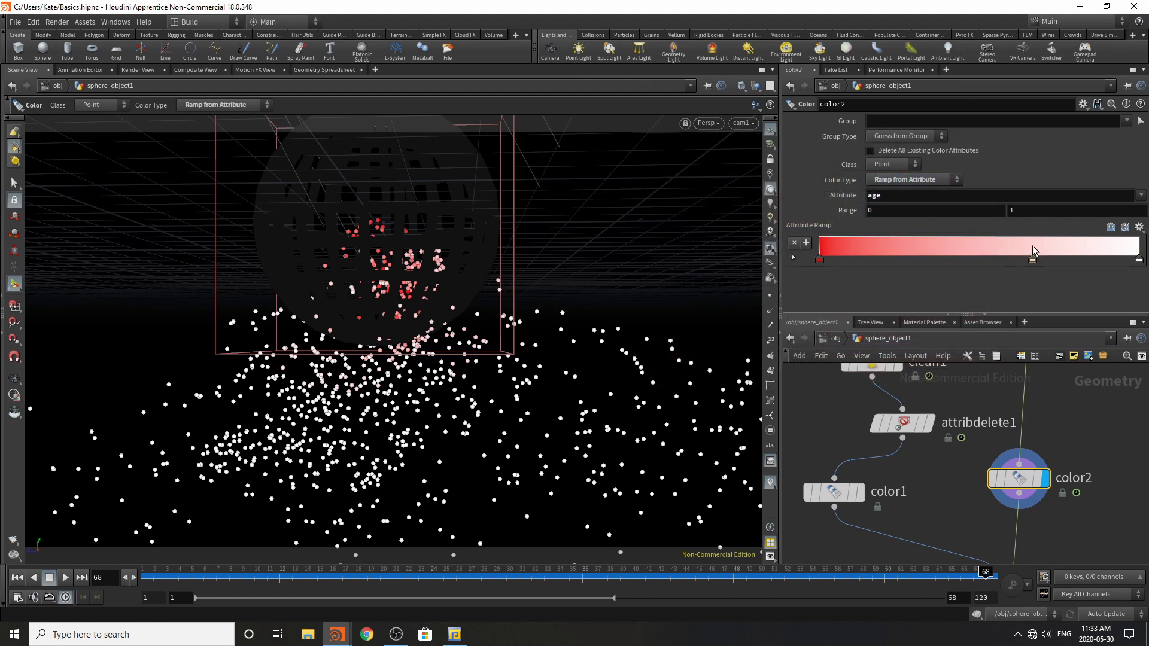
# - Add a yellow key about two thirds along color2's ramp and a purple key about a quarter along, previewing across the timeline
pyautogui.doubleClick(1033, 258)
pyautogui.click(823, 180)
pyautogui.click(991, 139)
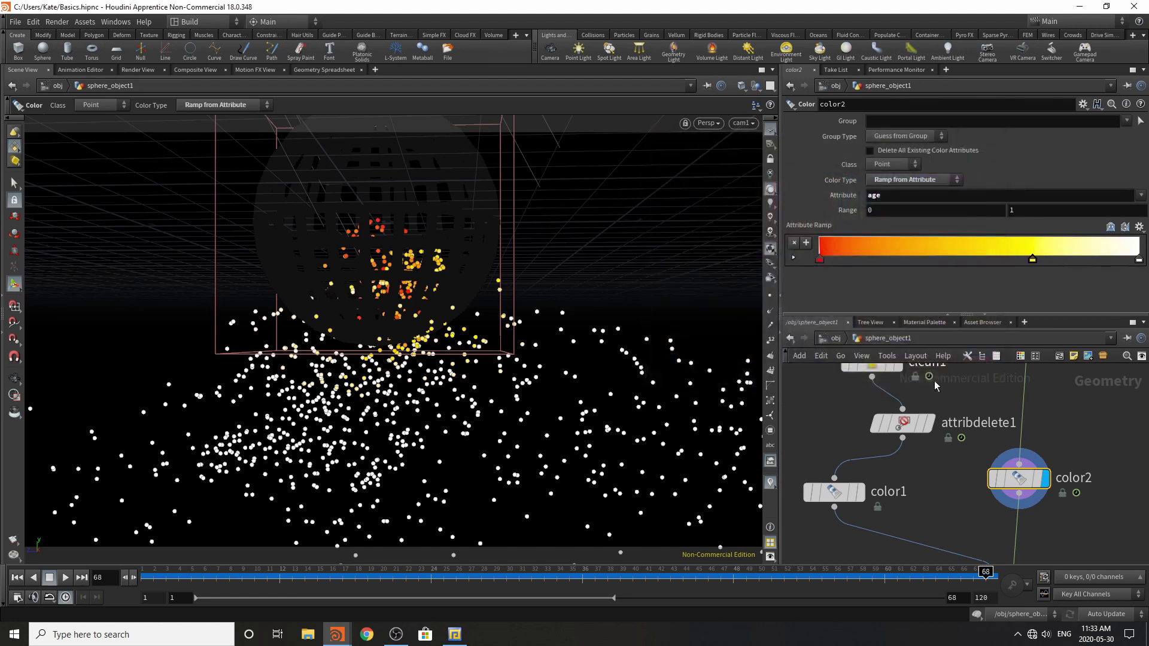
pyautogui.doubleClick(896, 258)
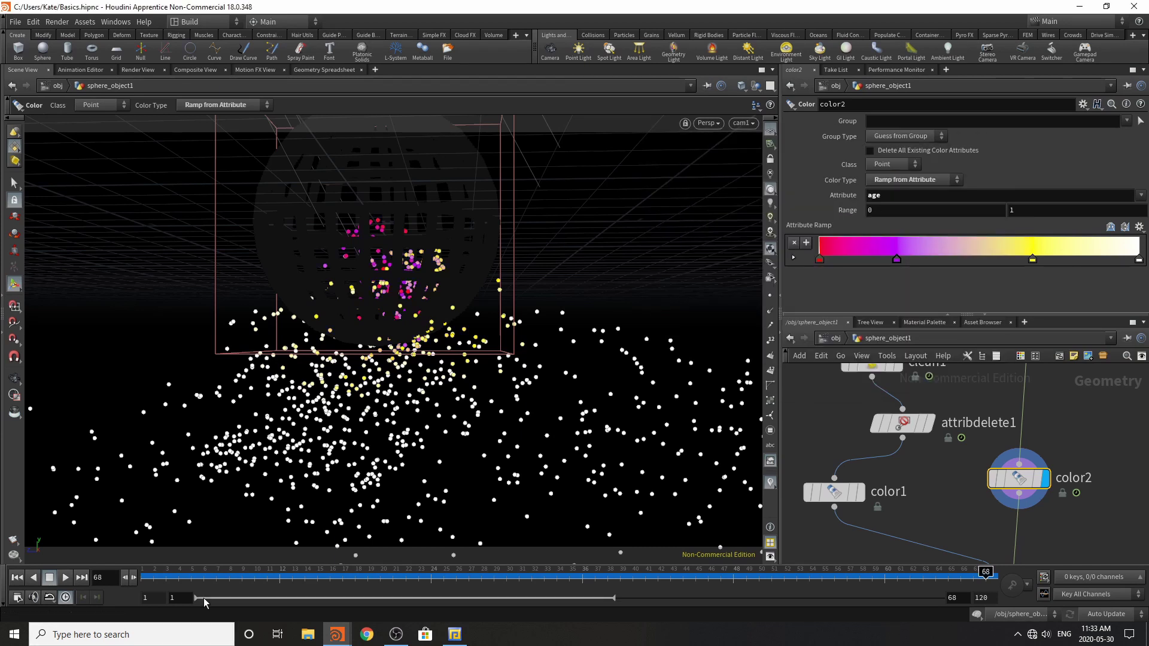
pyautogui.moveTo(209, 575); pyautogui.dragTo(989, 575)
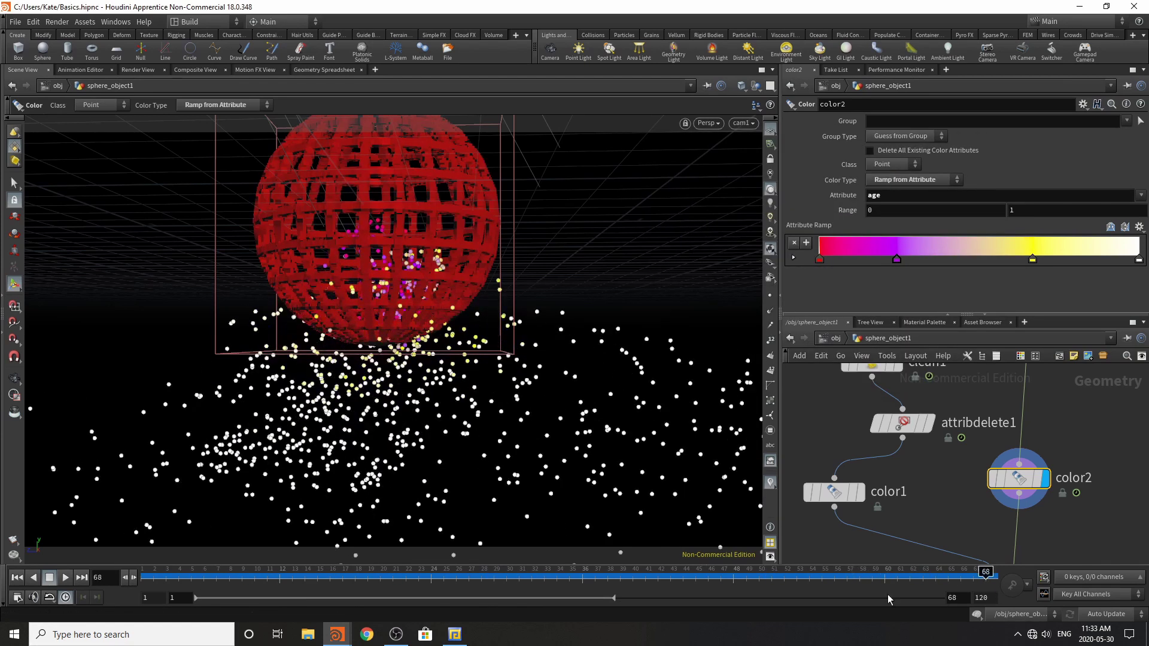
# - Display the points of delete2 and then of delete1 to compare the two branches after timeshift1
pyautogui.scroll(-2, 1033, 442)
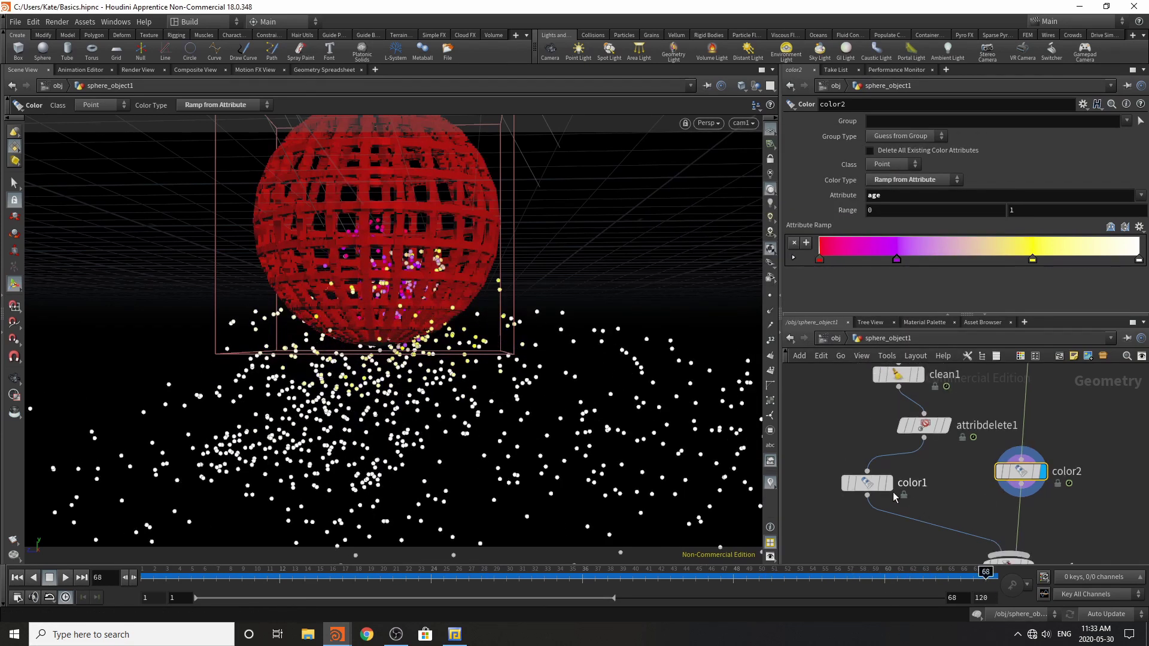
pyautogui.scroll(-3, 922, 560)
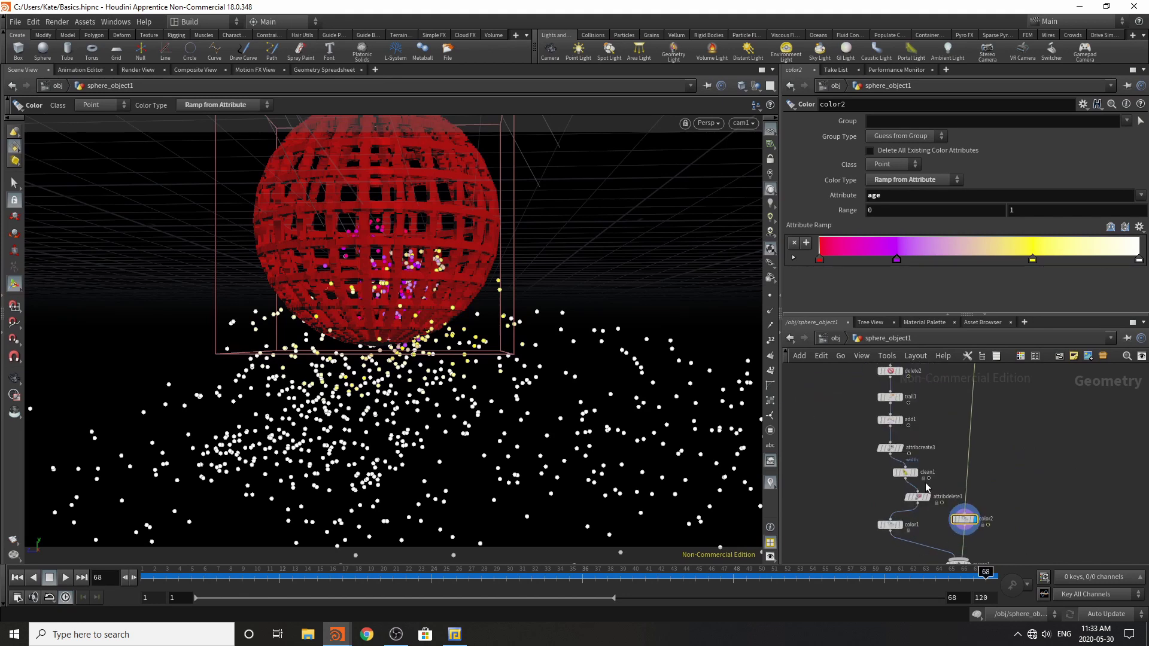
pyautogui.scroll(-2, 928, 499)
pyautogui.scroll(4, 936, 395)
pyautogui.moveTo(880, 464); pyautogui.dragTo(867, 513, button='middle')
pyautogui.moveTo(882, 445); pyautogui.dragTo(881, 452)
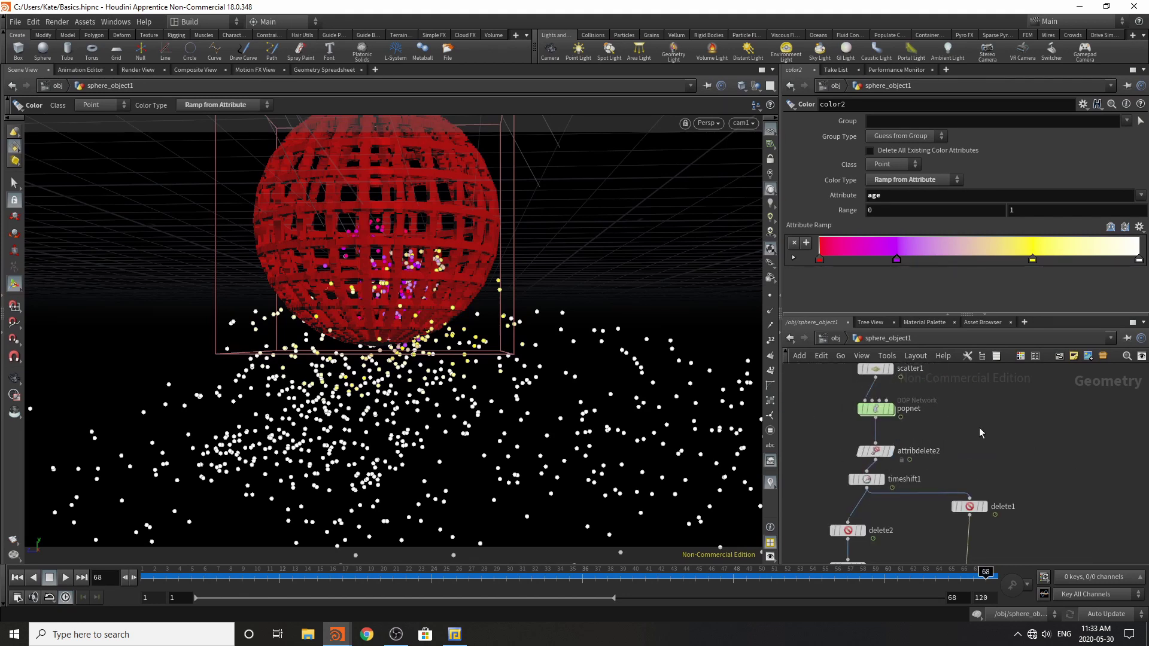
pyautogui.press('Tab')
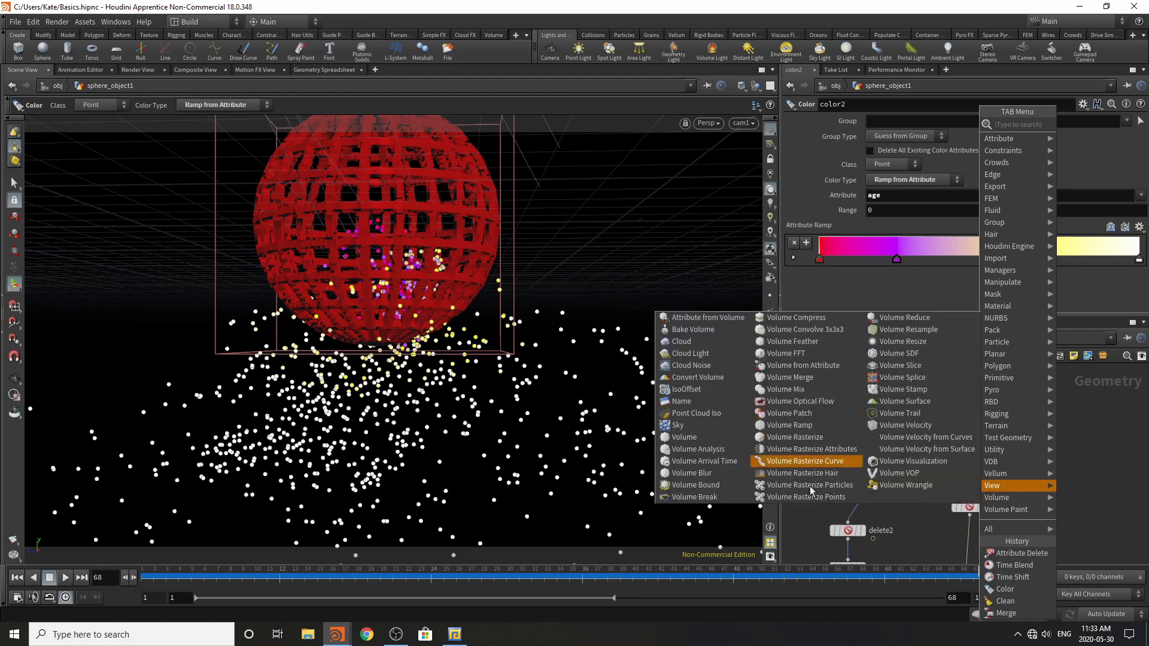
pyautogui.click(1077, 415)
pyautogui.click(848, 532)
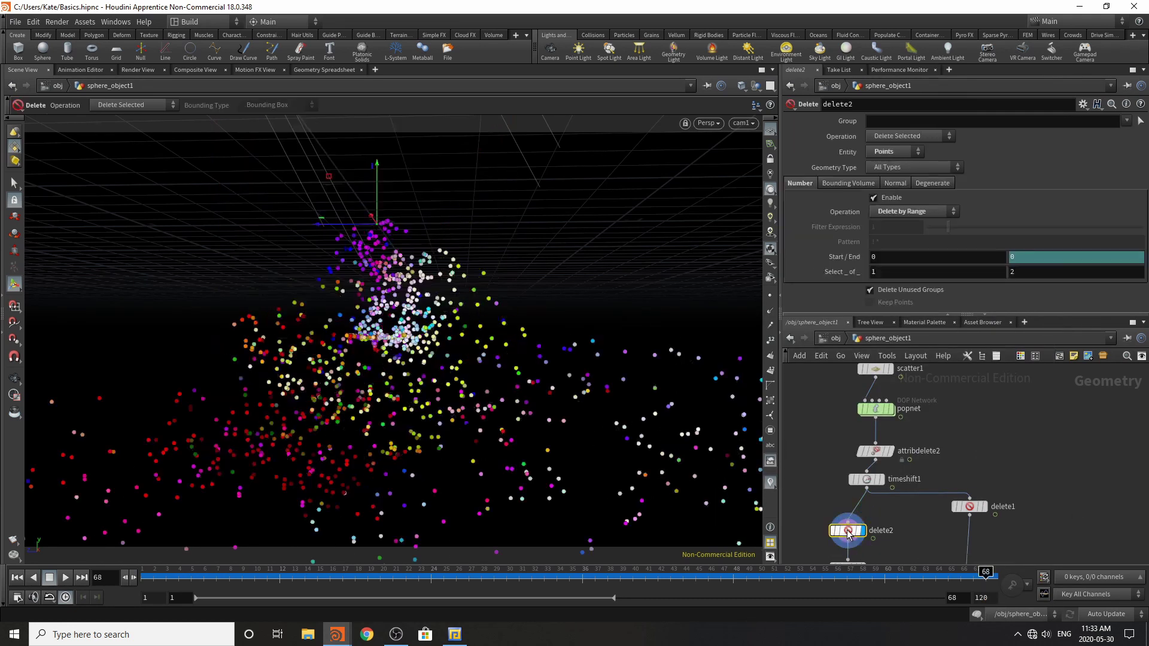
pyautogui.click(974, 507)
# - Insert a Delete node between popnet and attribdelete2
pyautogui.scroll(-4, 930, 433)
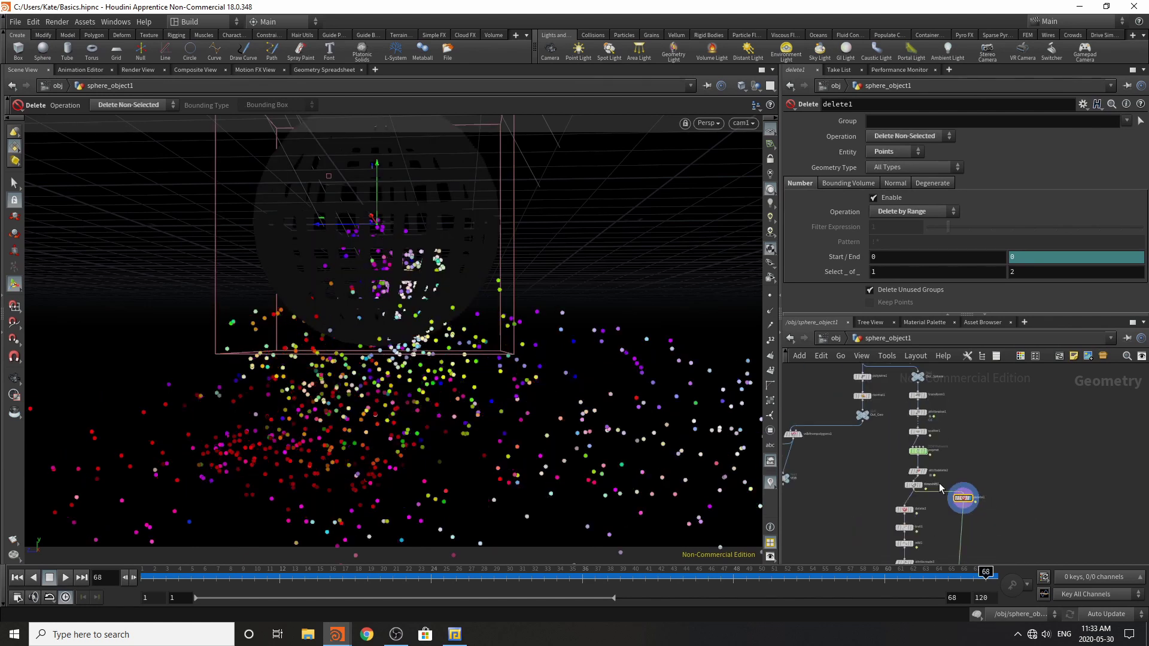
pyautogui.scroll(5, 922, 464)
pyautogui.press('Tab')
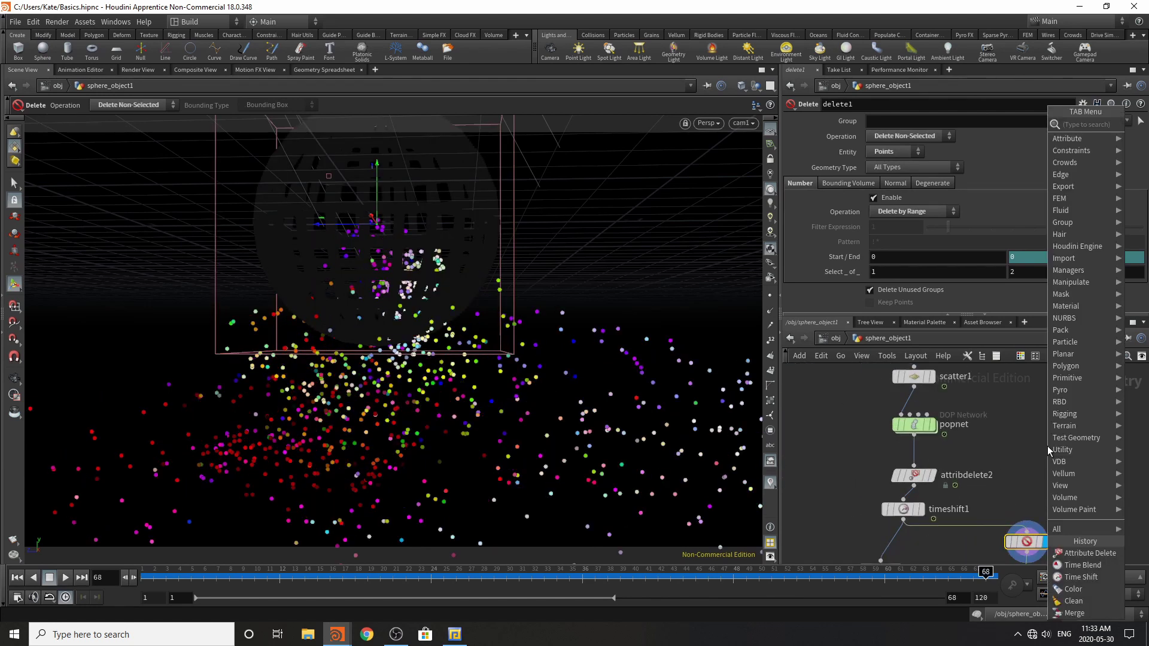
pyautogui.write('de')
pyautogui.click(963, 125)
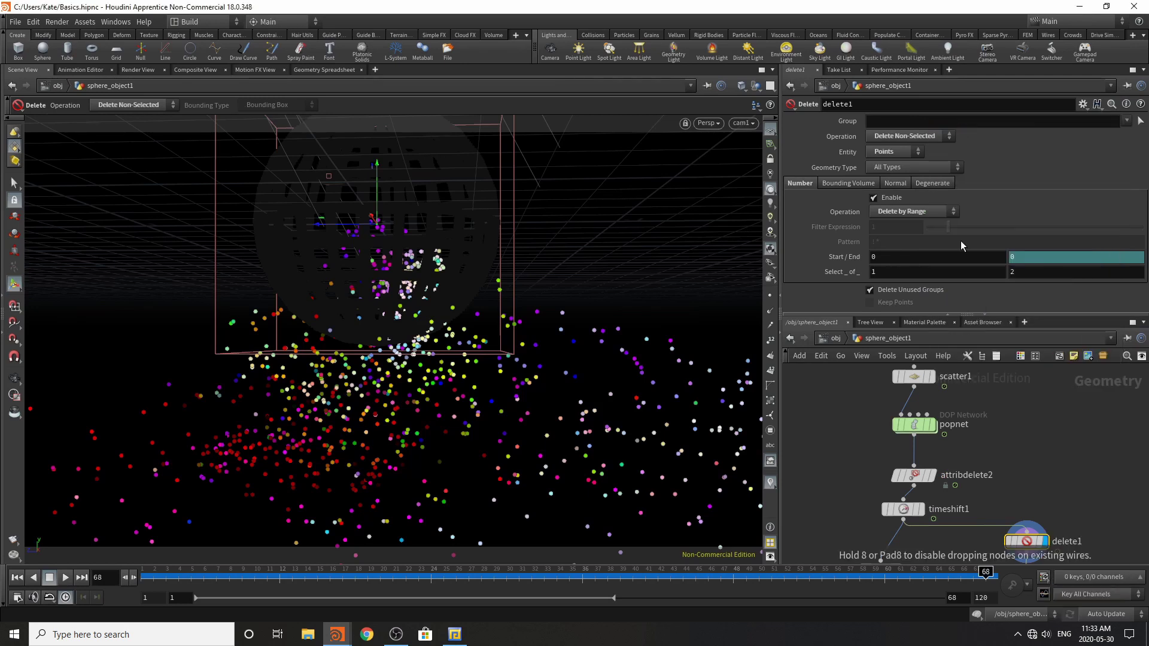
pyautogui.click(914, 469)
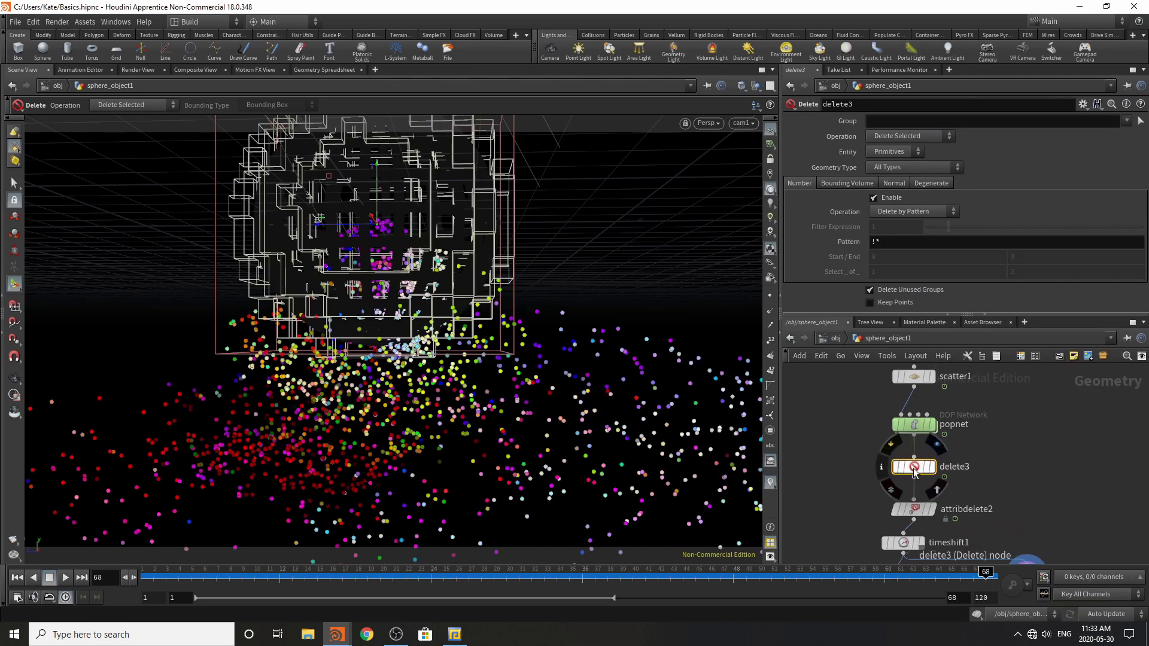
# - Set delete3 to delete non-selected geometry using the stream_source_first_input group, previewing the result at frame 55
pyautogui.click(1126, 122)
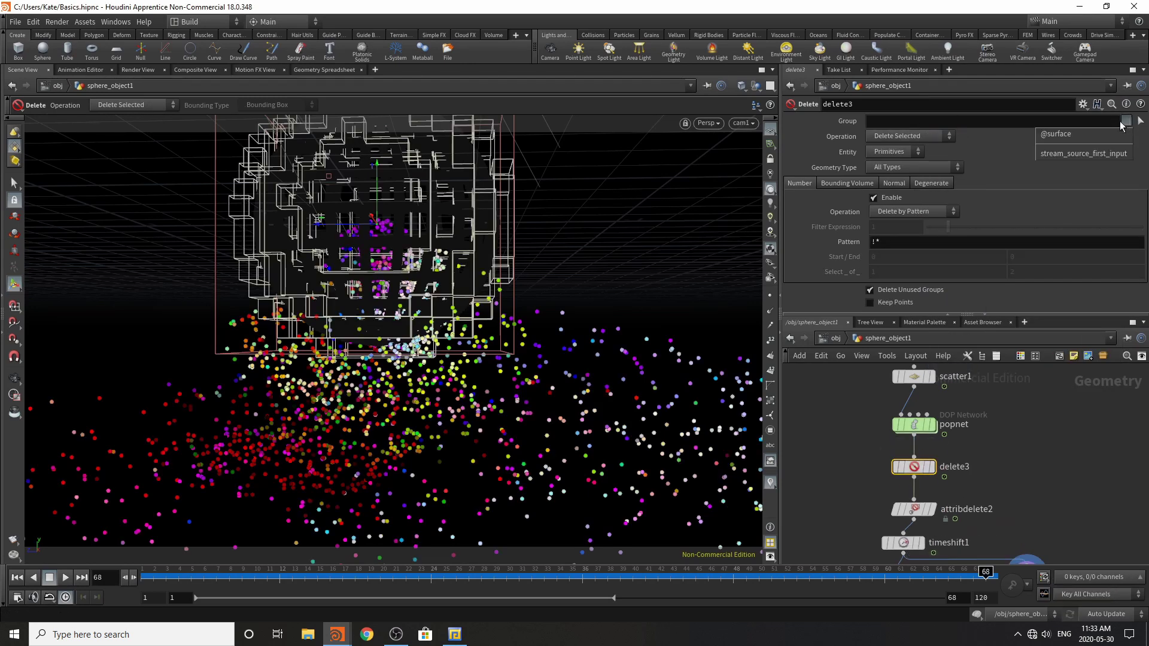
pyautogui.click(1086, 154)
pyautogui.click(922, 137)
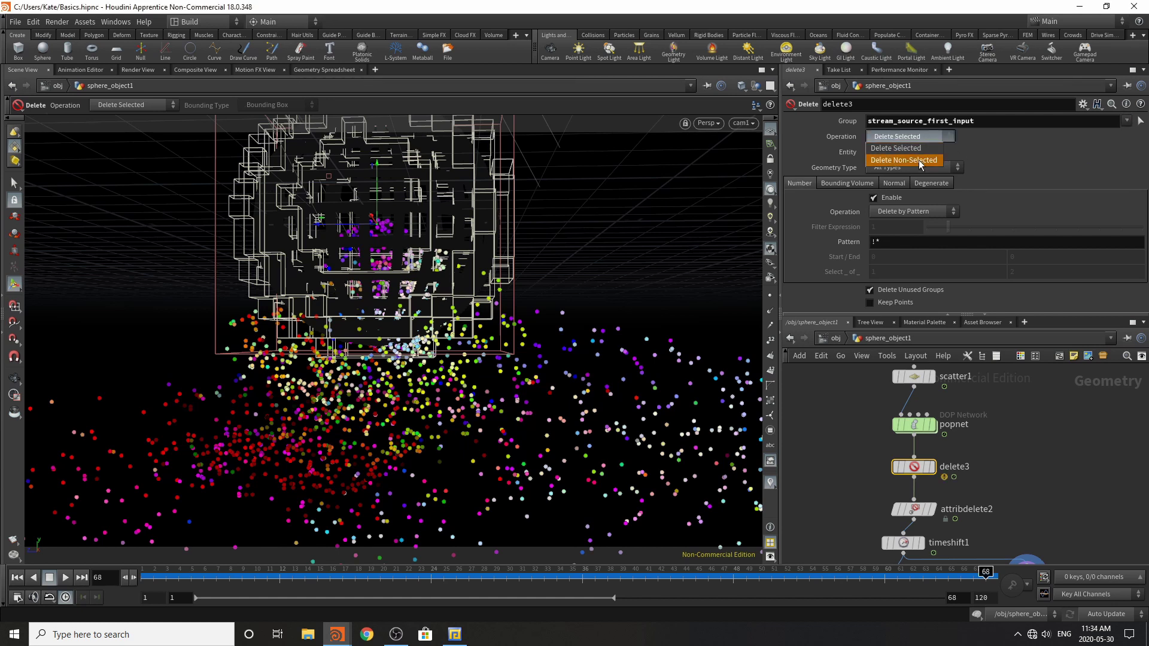
pyautogui.click(919, 161)
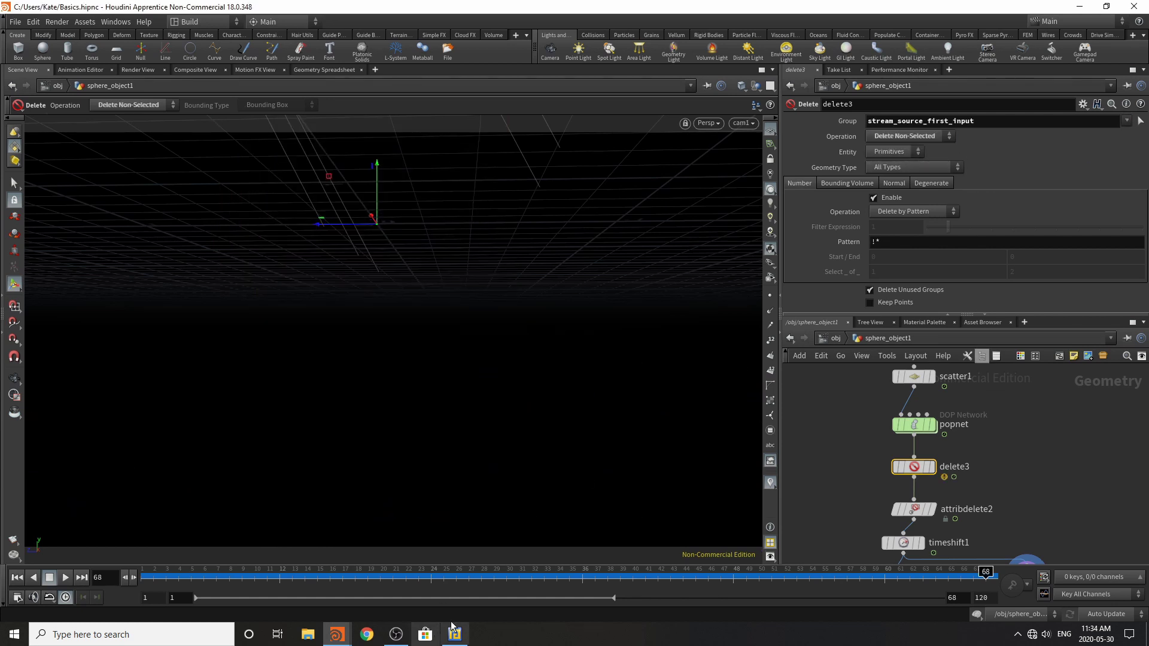
pyautogui.moveTo(429, 583); pyautogui.dragTo(822, 579)
# - Change delete3's entity to Points and scrub the timeline to frame 64
pyautogui.scroll(-5, 994, 441)
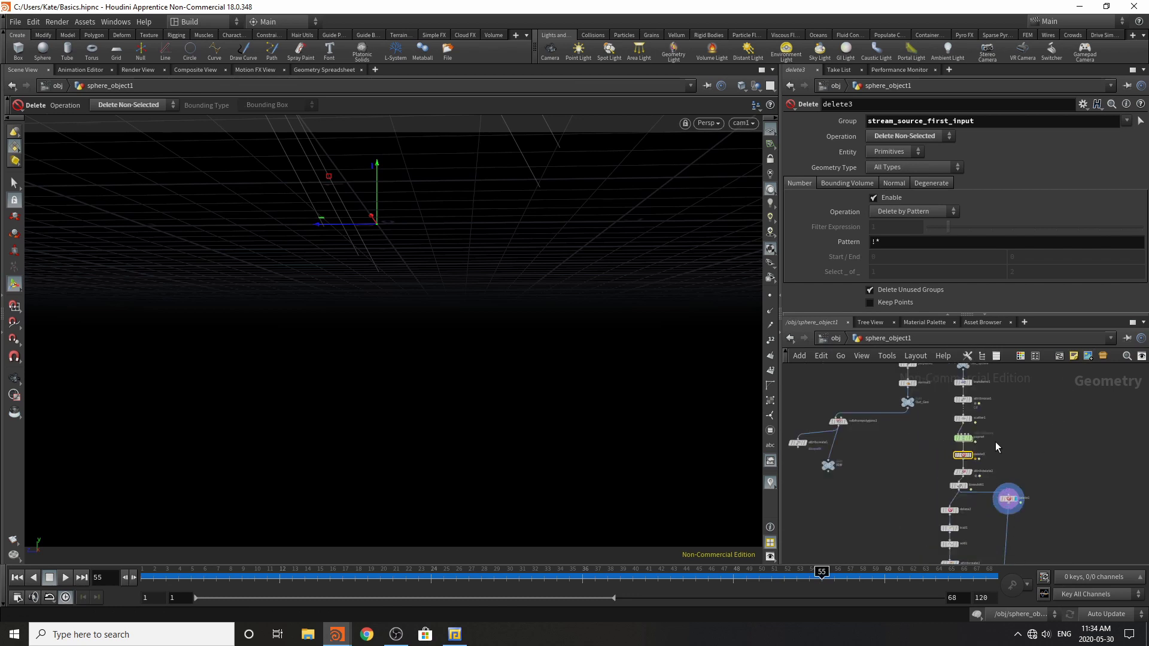
pyautogui.scroll(3, 998, 506)
pyautogui.scroll(3, 945, 400)
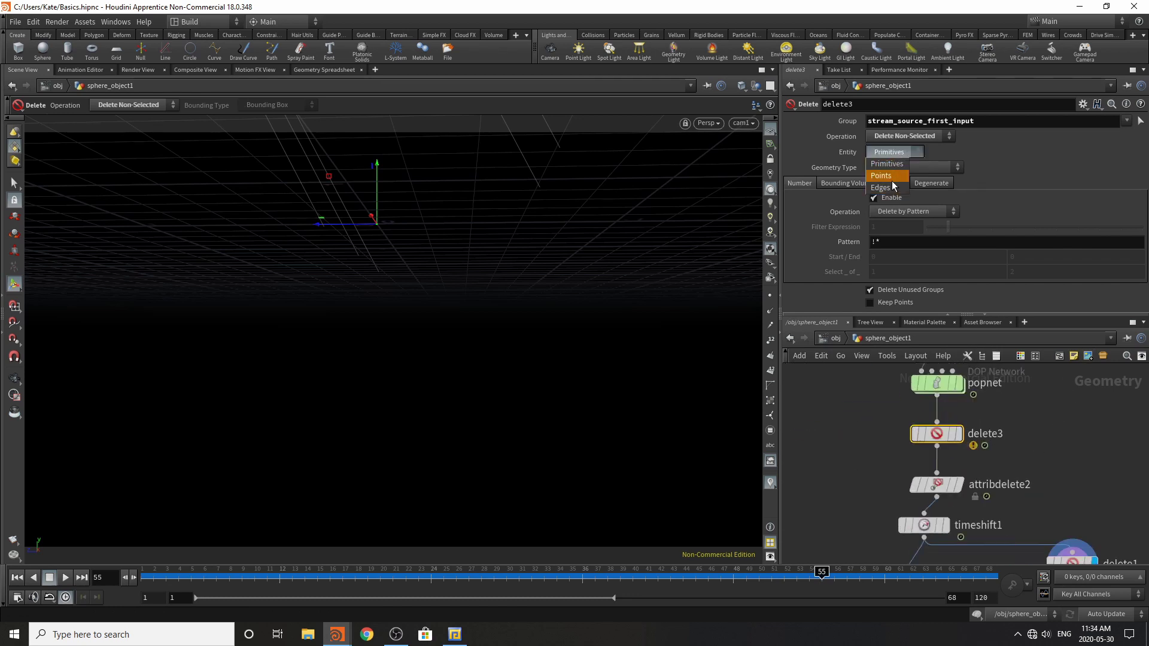
pyautogui.click(881, 175)
pyautogui.click(502, 585)
pyautogui.moveTo(502, 588); pyautogui.dragTo(935, 586)
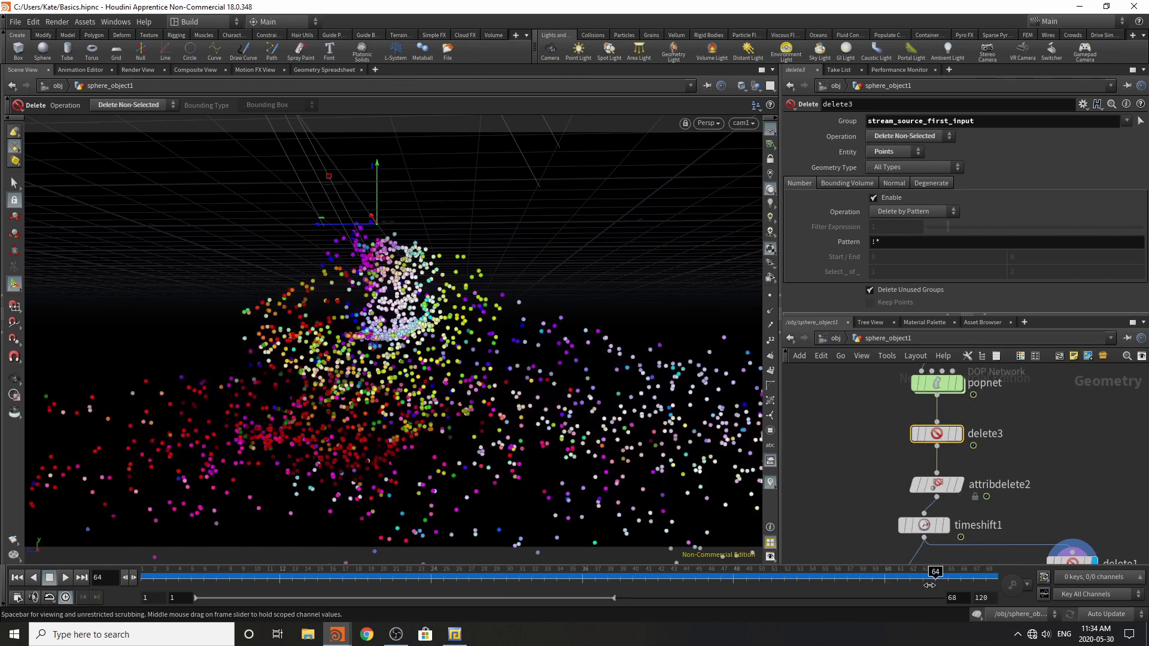
# - Display the merge1 node and scrub the timeline to frame 56 to preview the combined branches
pyautogui.scroll(-8, 985, 444)
pyautogui.scroll(8, 982, 495)
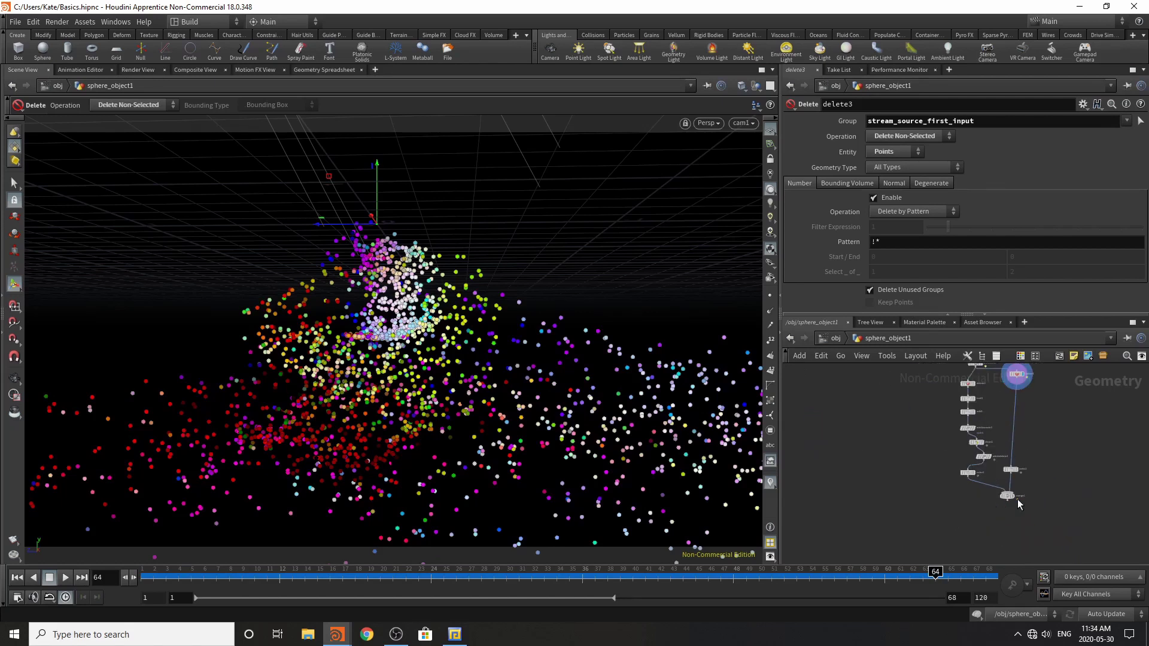
pyautogui.click(1005, 494)
pyautogui.click(992, 494)
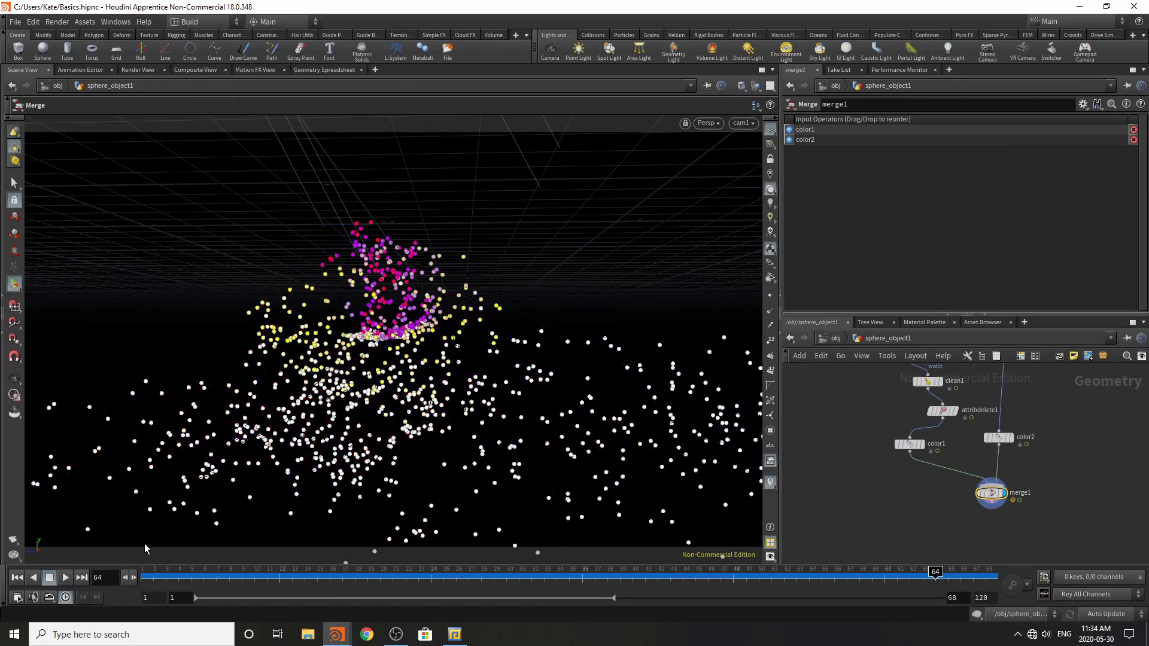
pyautogui.moveTo(154, 582); pyautogui.dragTo(838, 583)
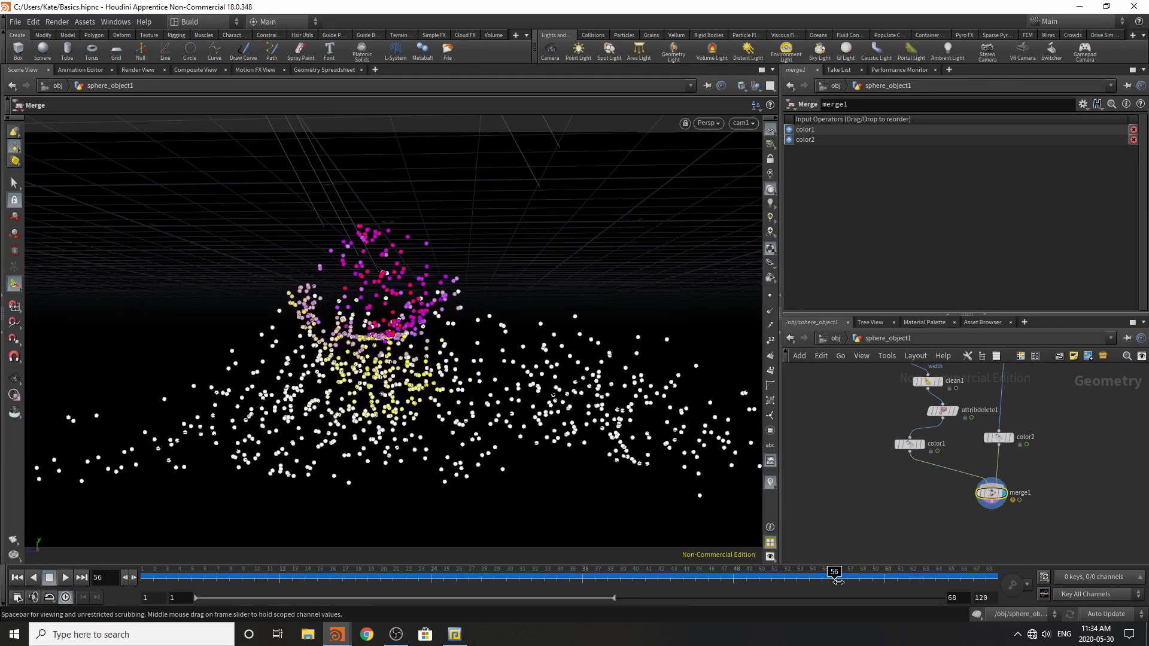
# - Drive color1's ramp with the age attribute
pyautogui.scroll(3, 891, 385)
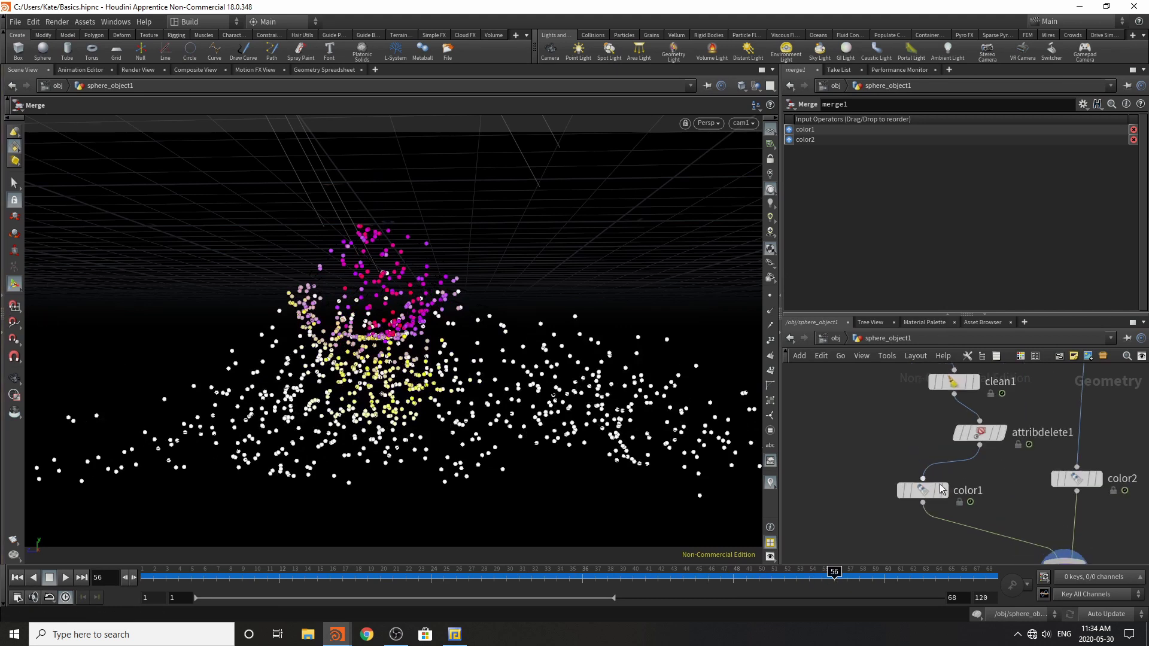
pyautogui.click(922, 490)
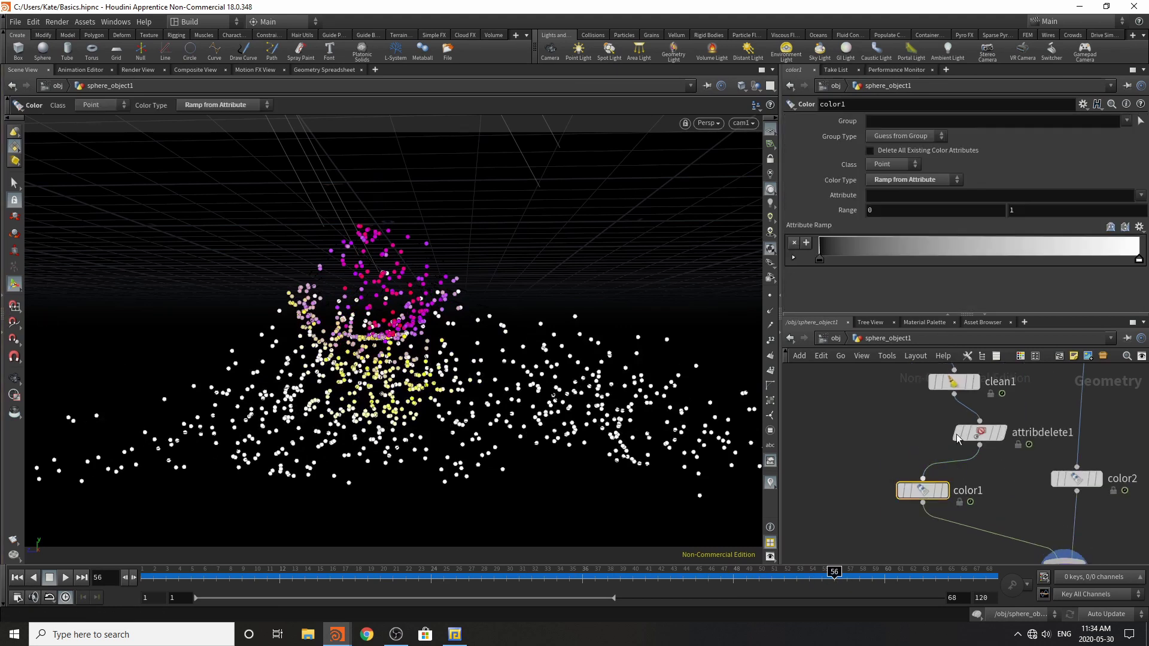
pyautogui.click(906, 196)
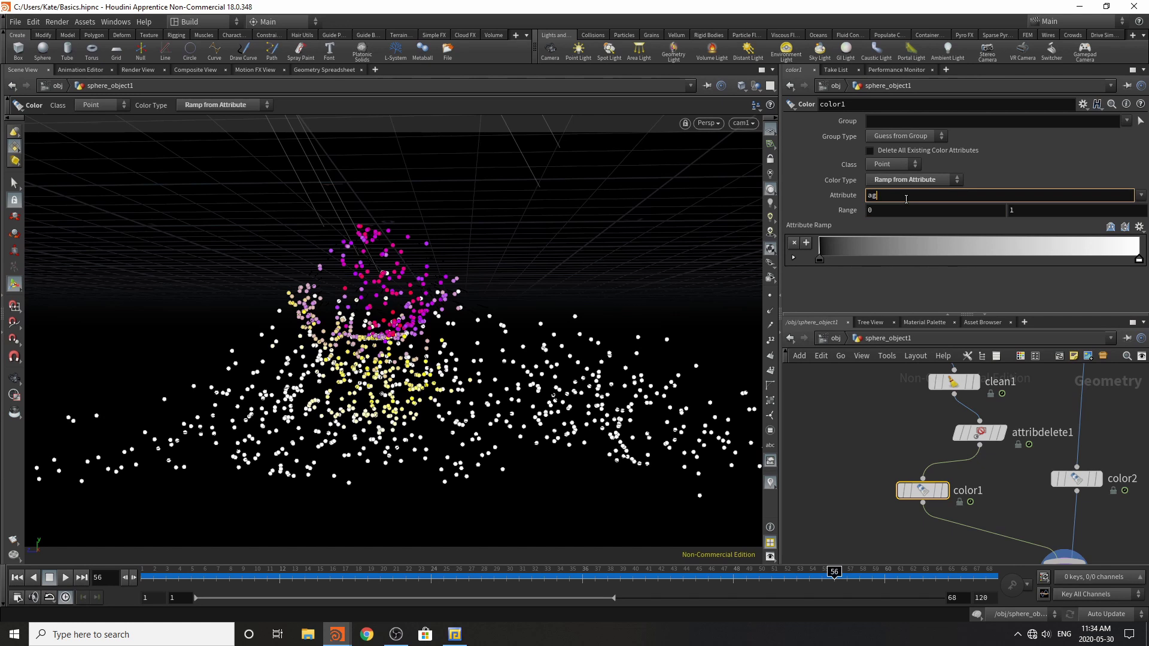
pyautogui.write('ager')
pyautogui.press('BackSpace')
pyautogui.press('Return')
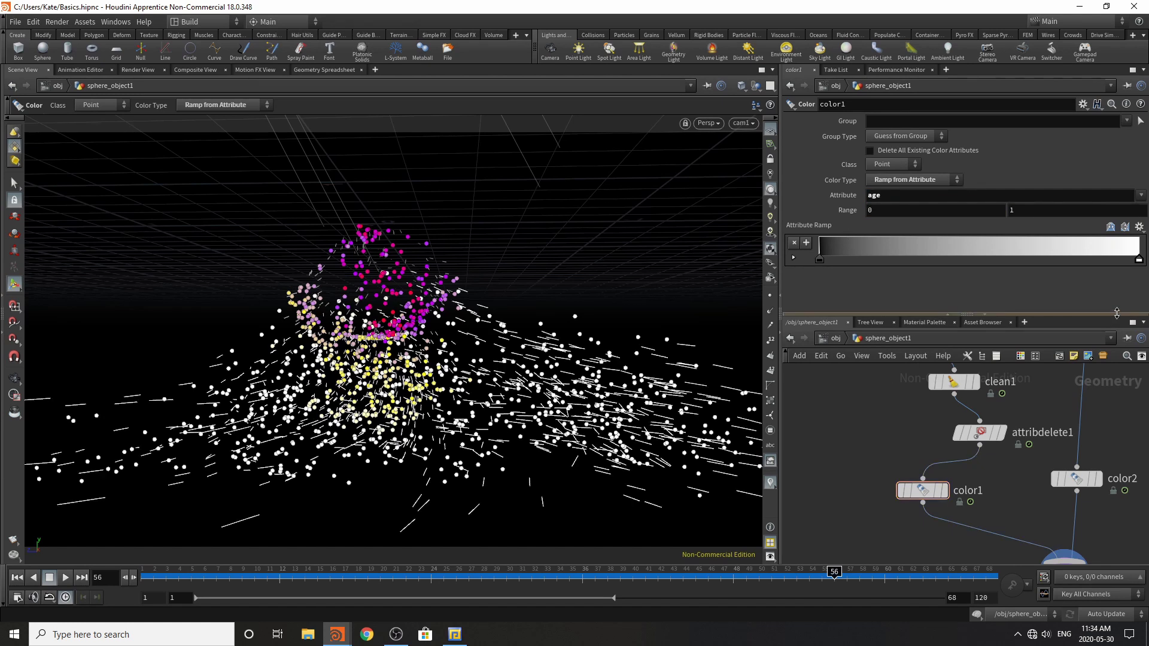
# - Color color1's attribute ramp with a yellow-green first key, a light pink key near the middle and a blue last key
pyautogui.doubleClick(1136, 262)
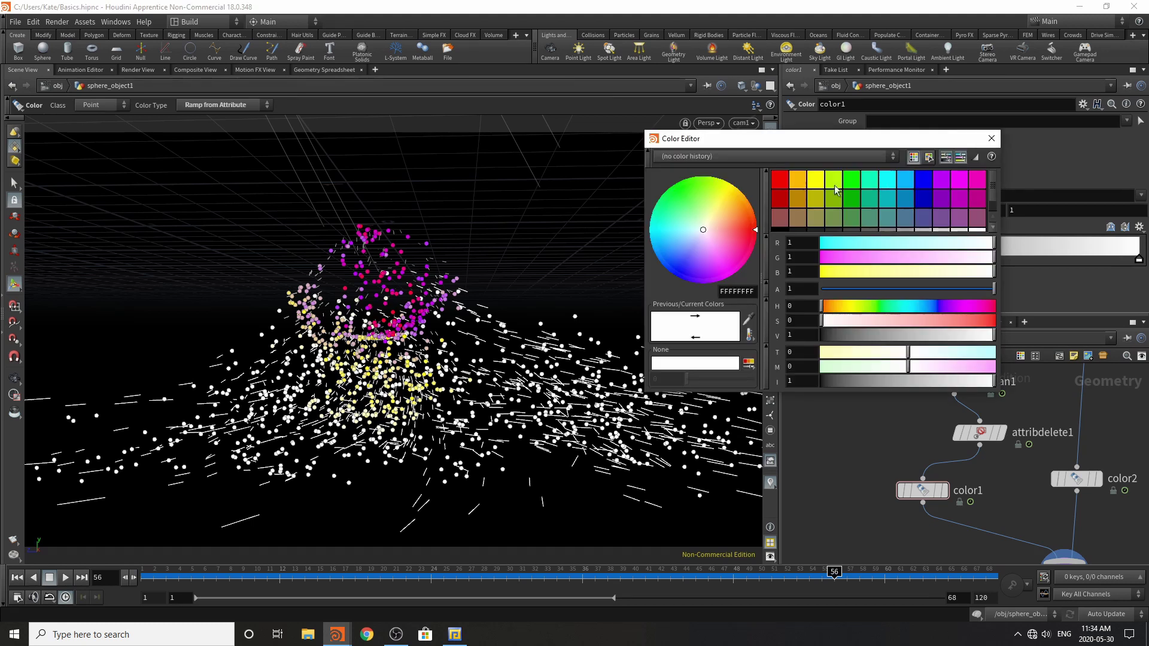
pyautogui.click(921, 182)
pyautogui.click(991, 139)
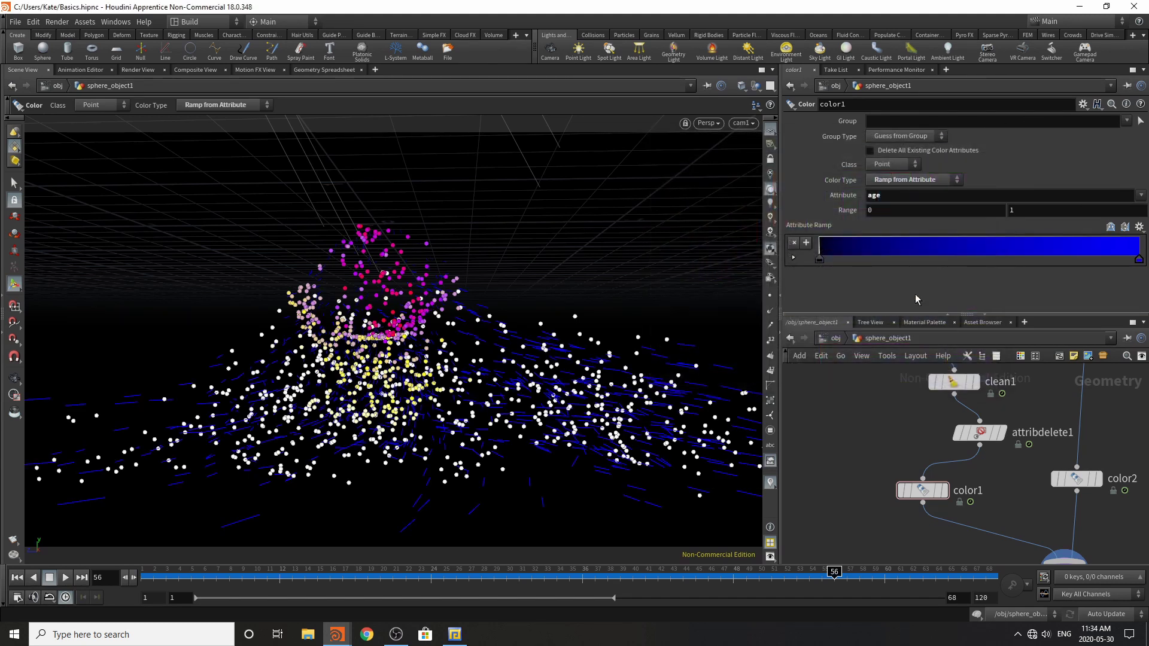
pyautogui.doubleClick(824, 261)
pyautogui.click(834, 180)
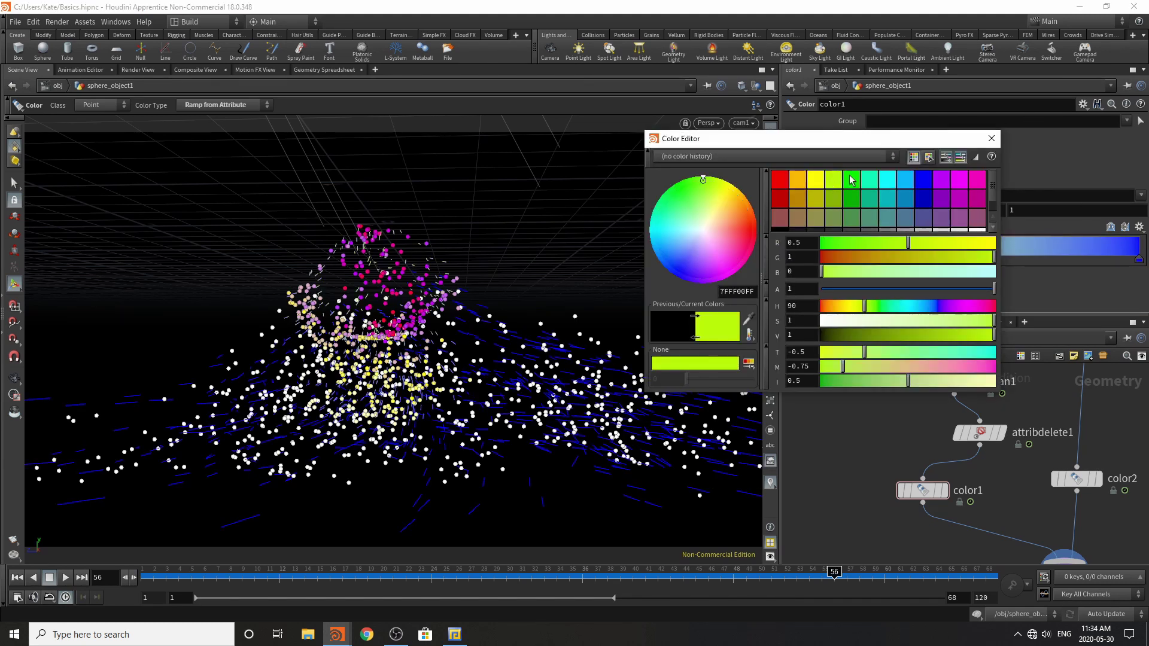
pyautogui.click(992, 138)
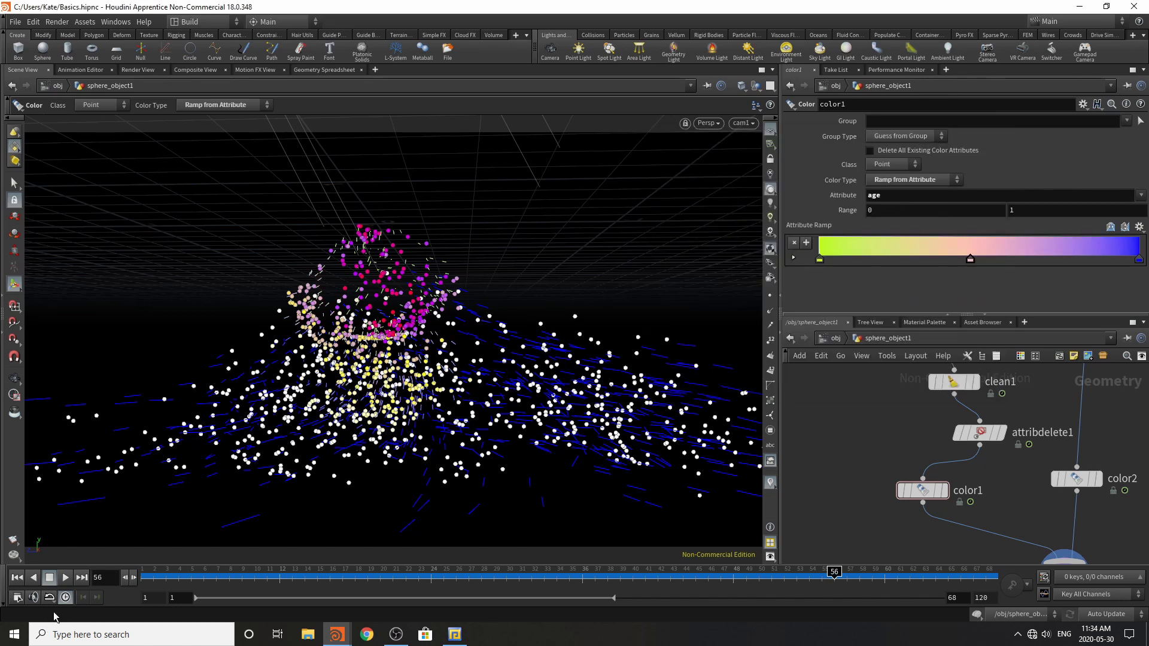
# - Play the animation to preview the colored trails and scrub the timeline to frame 68
pyautogui.click(65, 578)
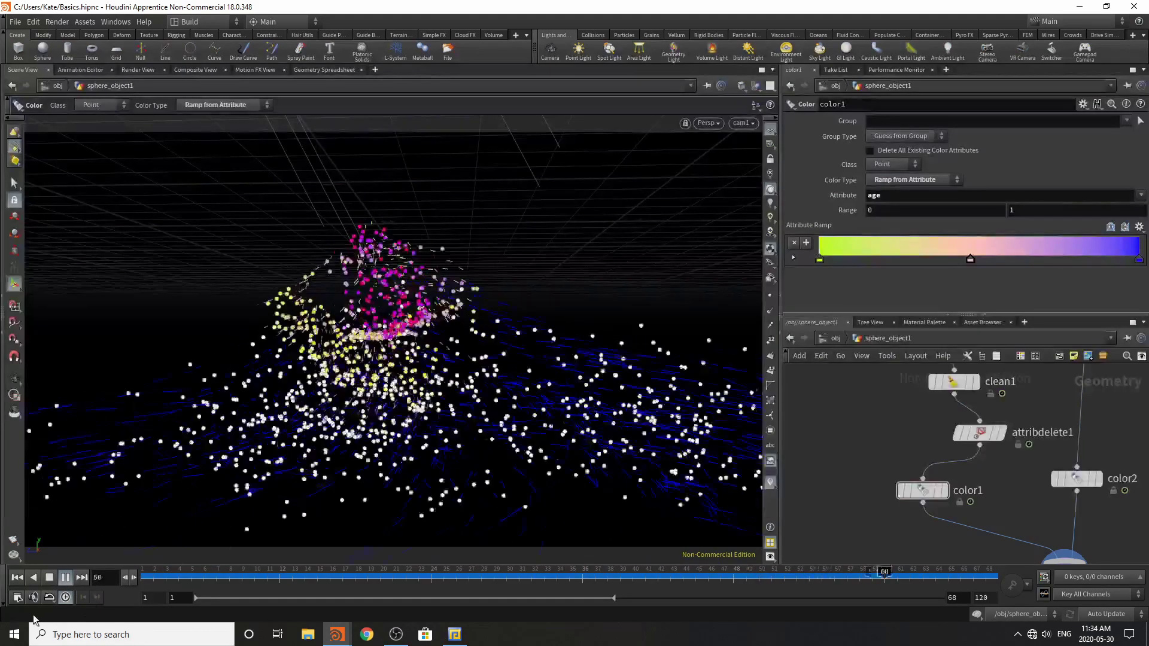
pyautogui.click(47, 578)
pyautogui.moveTo(467, 578); pyautogui.dragTo(1067, 603)
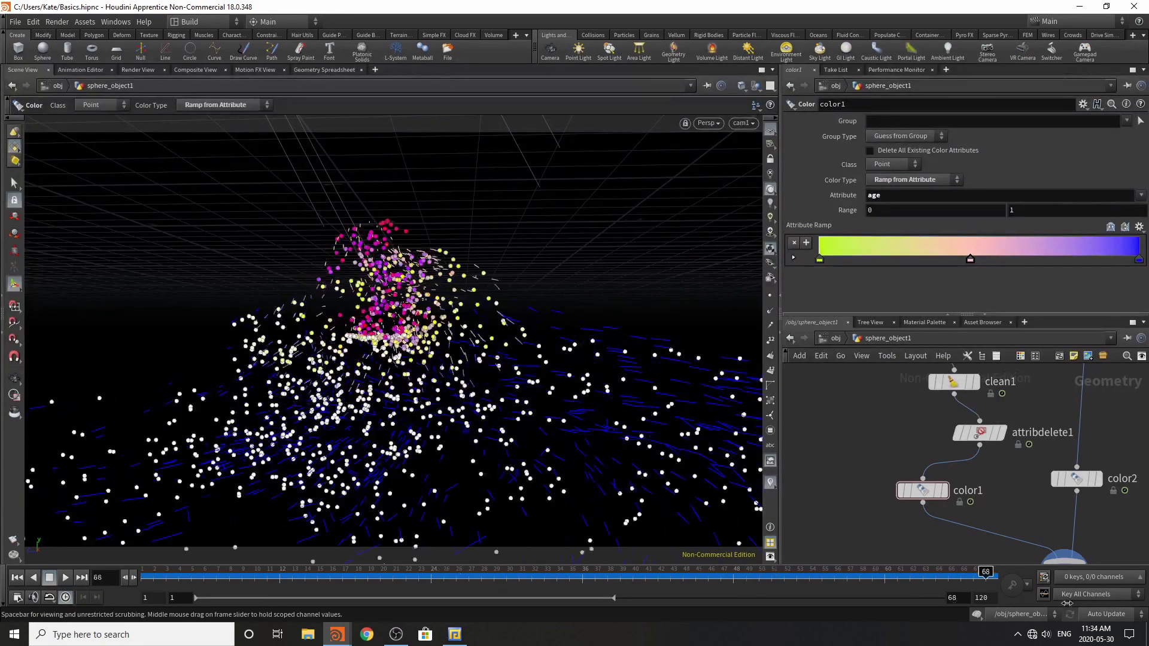
# - Frame the particle swirl from above and create a second camera, cam2, from that view
pyautogui.keyDown('alt'); pyautogui.moveTo(430, 389); pyautogui.dragTo(363, 398); pyautogui.keyUp('alt')
pyautogui.keyDown('alt'); pyautogui.moveTo(362, 397); pyautogui.dragTo(331, 431, button='right'); pyautogui.keyUp('alt')
pyautogui.keyDown('alt'); pyautogui.moveTo(331, 431); pyautogui.dragTo(328, 388, button='middle'); pyautogui.keyUp('alt')
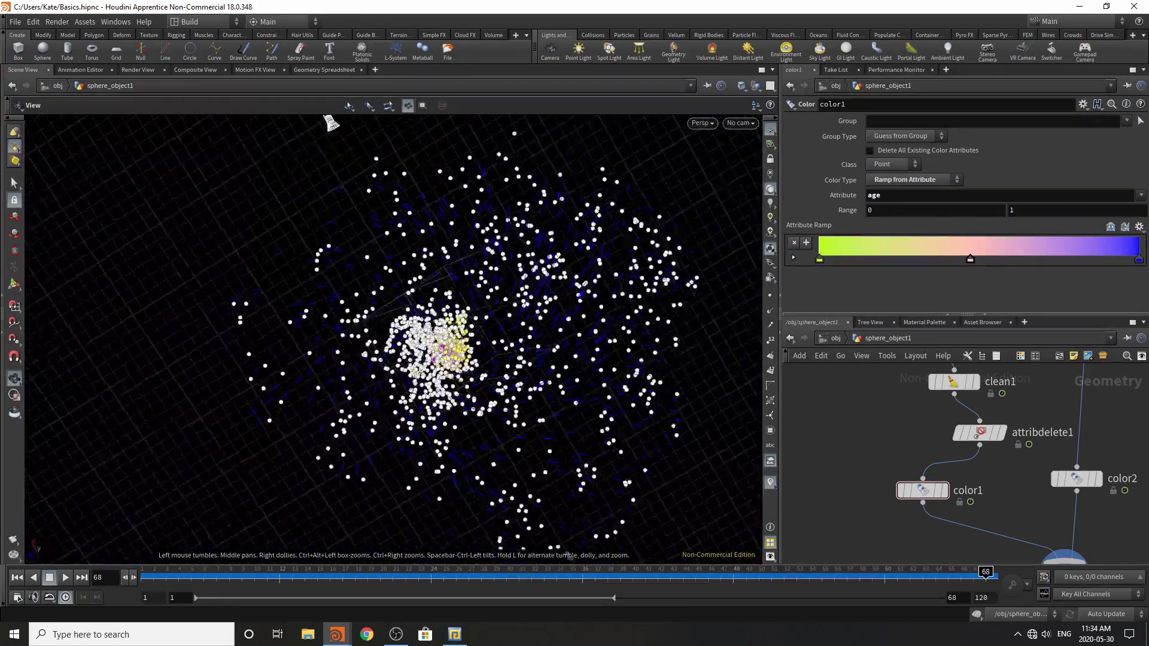
pyautogui.keyDown('alt'); pyautogui.moveTo(287, 371); pyautogui.dragTo(461, 354); pyautogui.keyUp('alt')
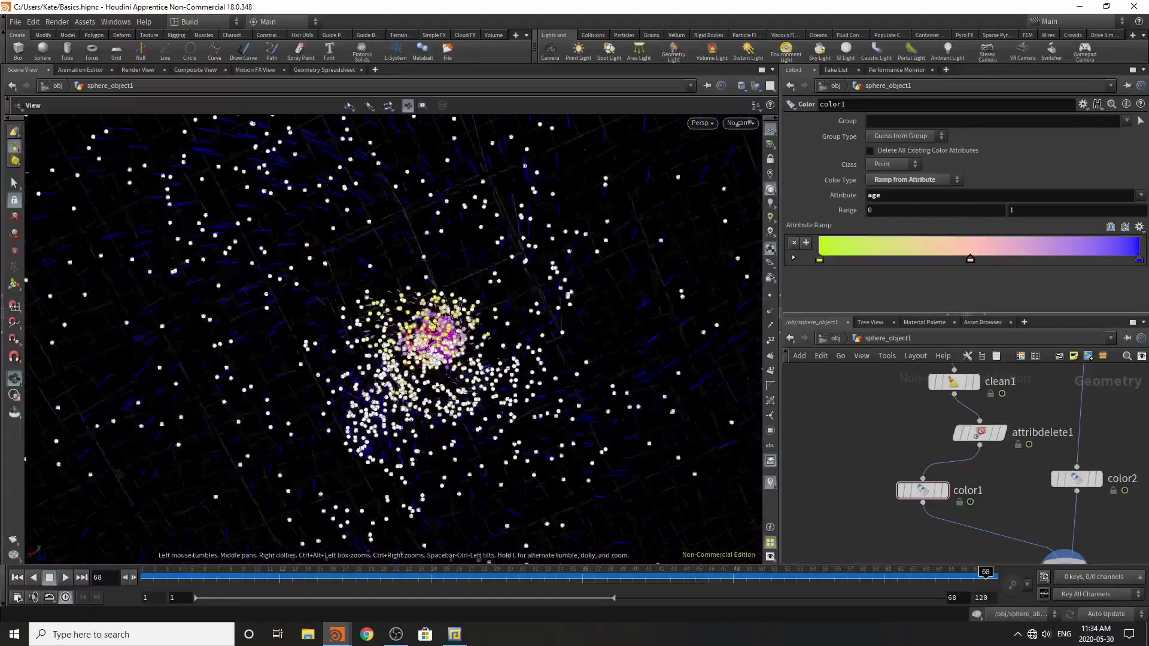
pyautogui.keyDown('alt'); pyautogui.moveTo(461, 365); pyautogui.dragTo(512, 327, button='right'); pyautogui.keyUp('alt')
pyautogui.keyDown('alt'); pyautogui.moveTo(509, 336); pyautogui.dragTo(494, 377); pyautogui.keyUp('alt')
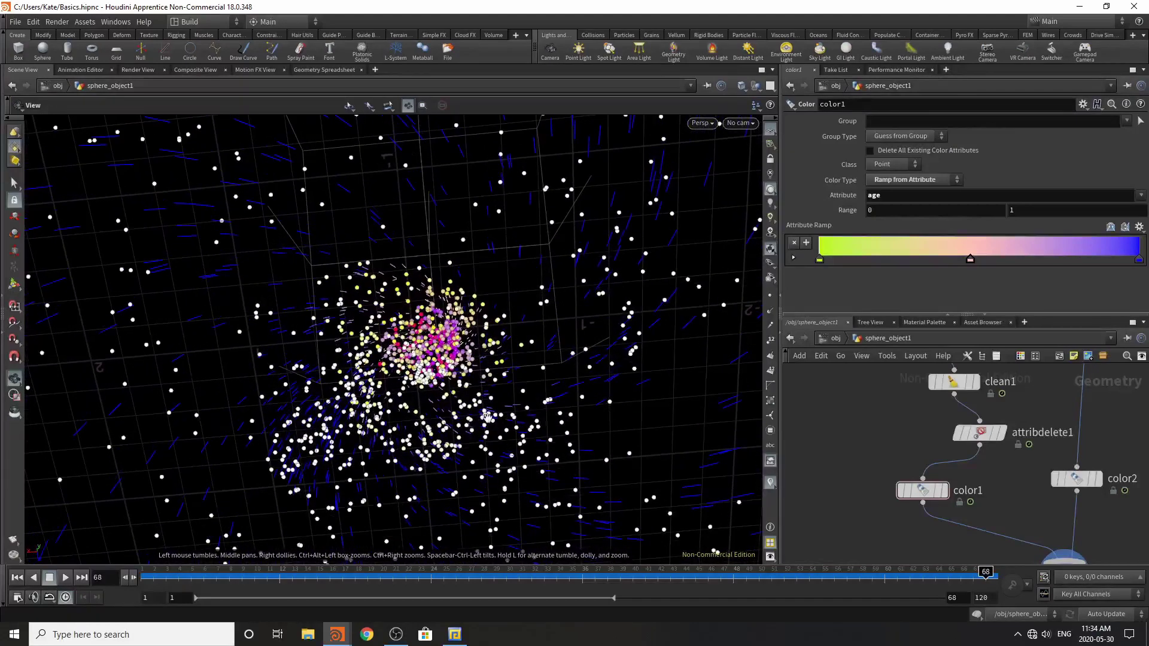
pyautogui.keyDown('alt'); pyautogui.moveTo(486, 419); pyautogui.dragTo(493, 348, button='middle'); pyautogui.keyUp('alt')
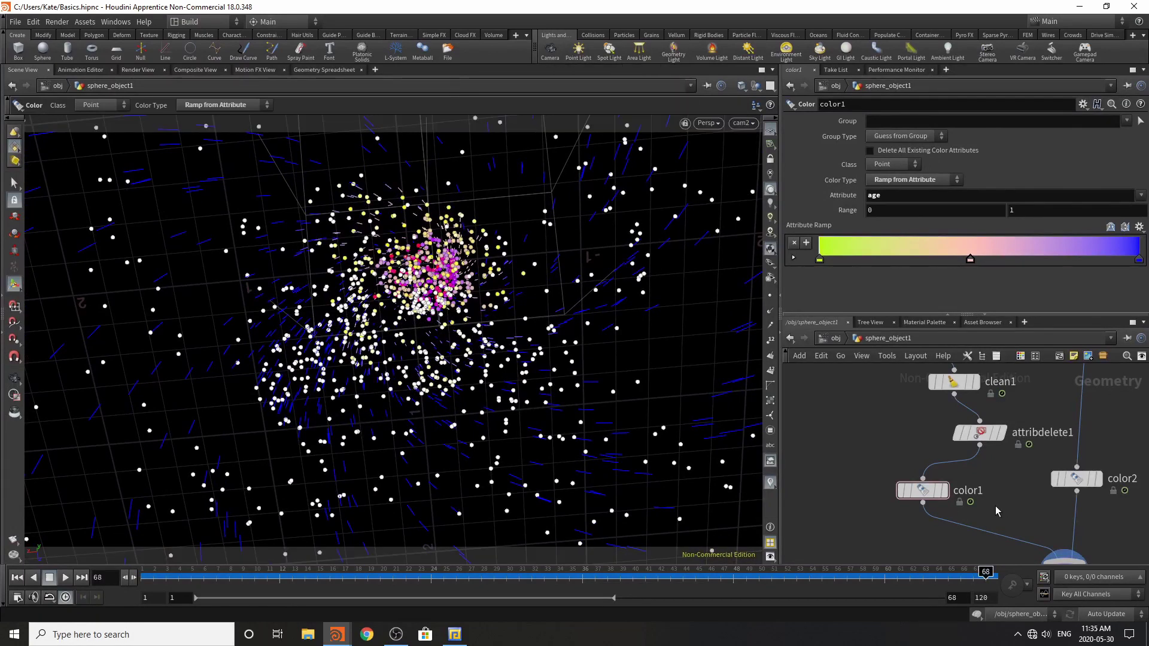
# - Render frame 68 through /obj/cam2 with mantra_ipr and inspect the rendered trails
pyautogui.click(139, 70)
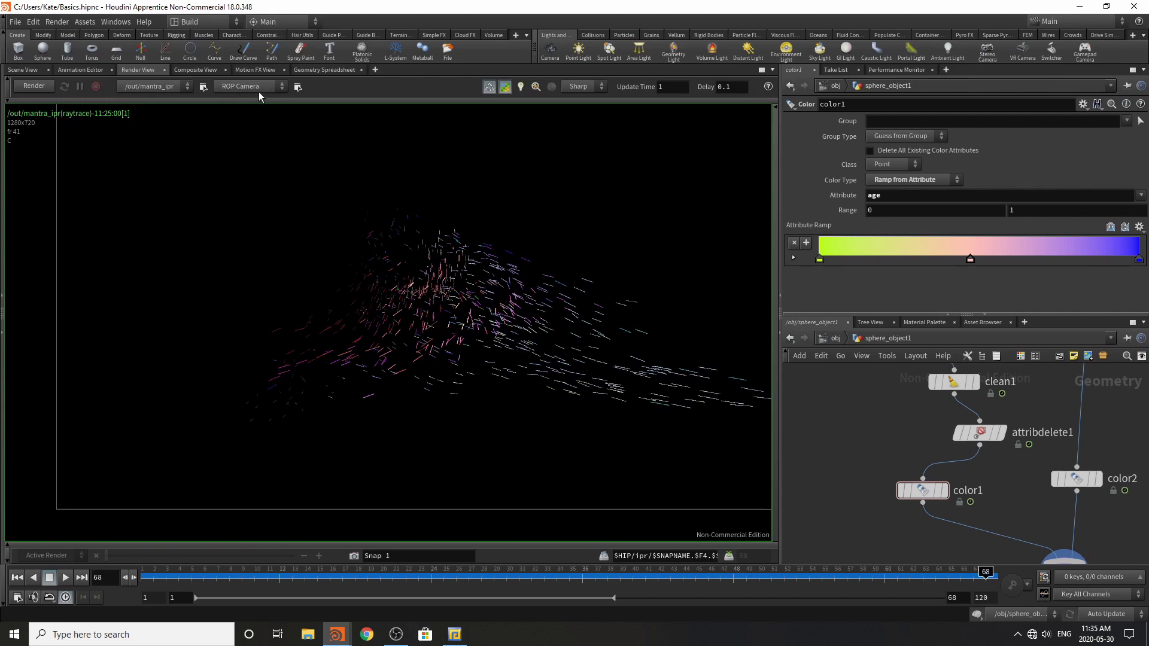
pyautogui.click(241, 87)
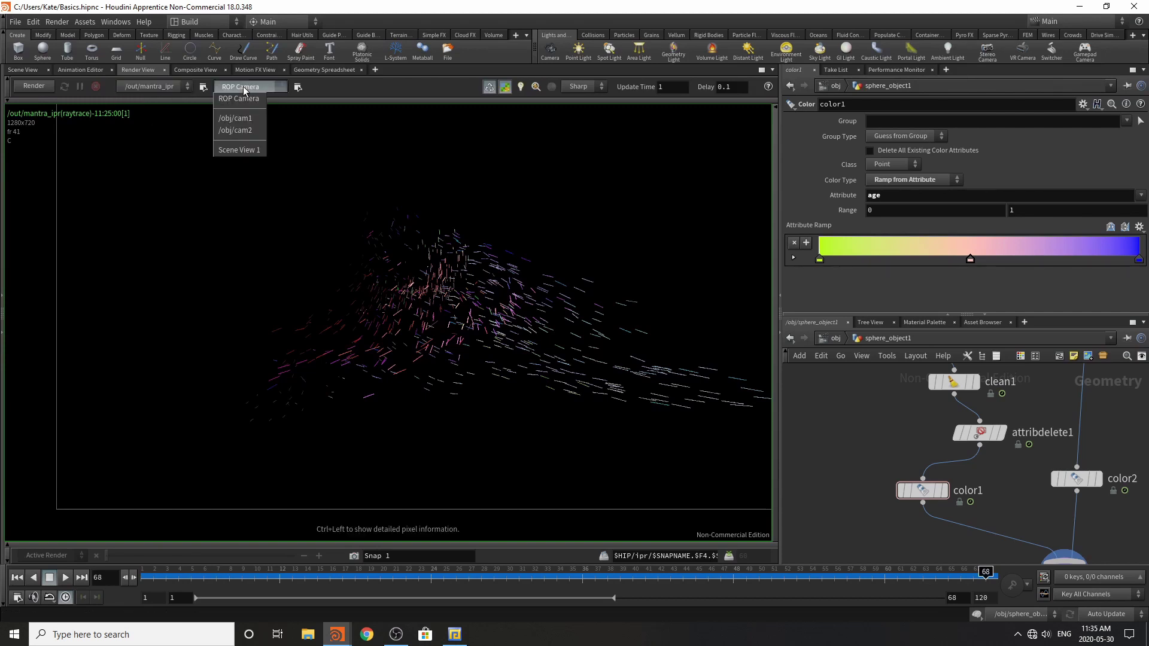
pyautogui.click(232, 132)
pyautogui.click(36, 89)
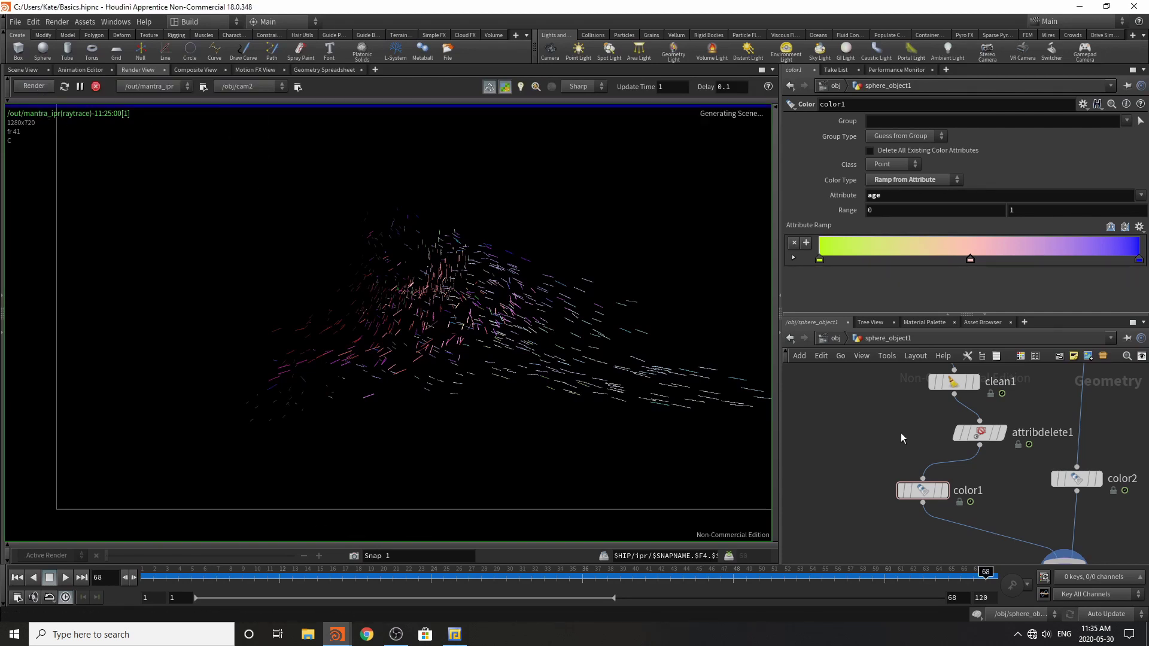
pyautogui.scroll(-1, 380, 436)
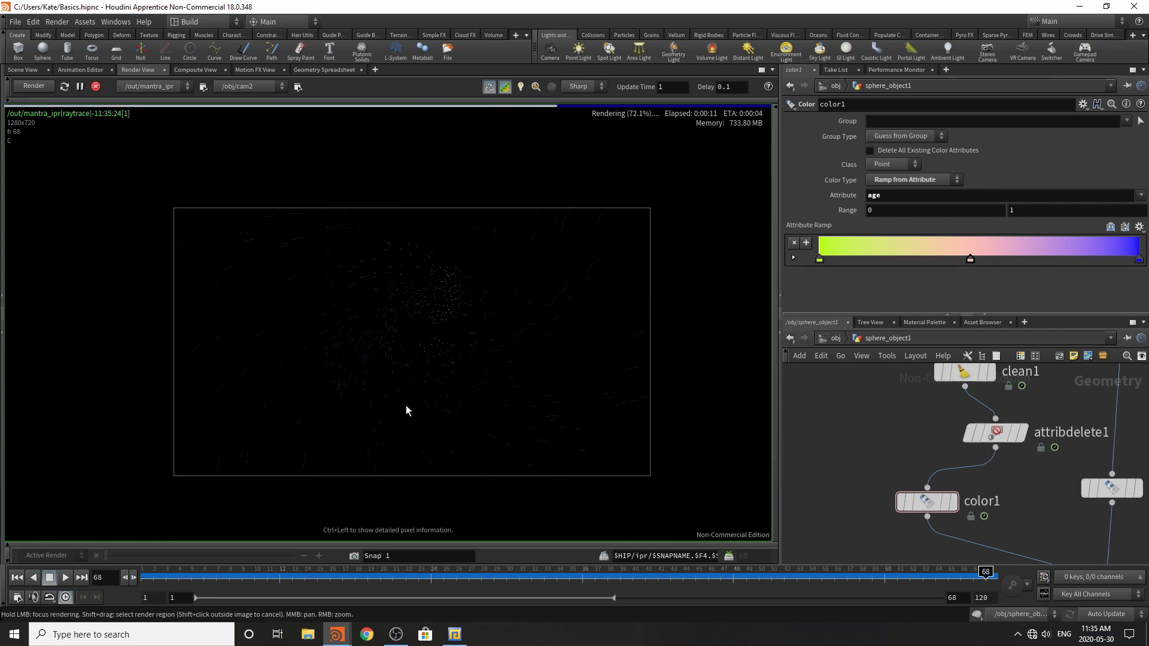
pyautogui.scroll(4, 453, 358)
pyautogui.scroll(-3, 454, 354)
pyautogui.scroll(2, 390, 430)
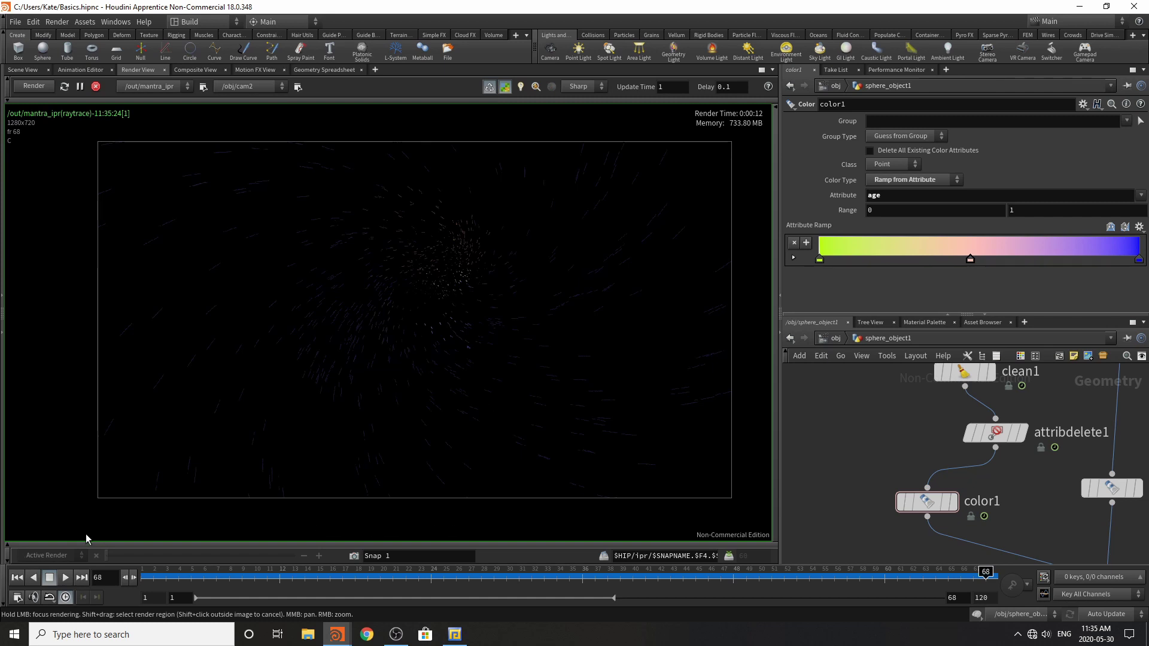
# - Show the render view's color correction settings and raise the brightness to 128
pyautogui.click(7, 546)
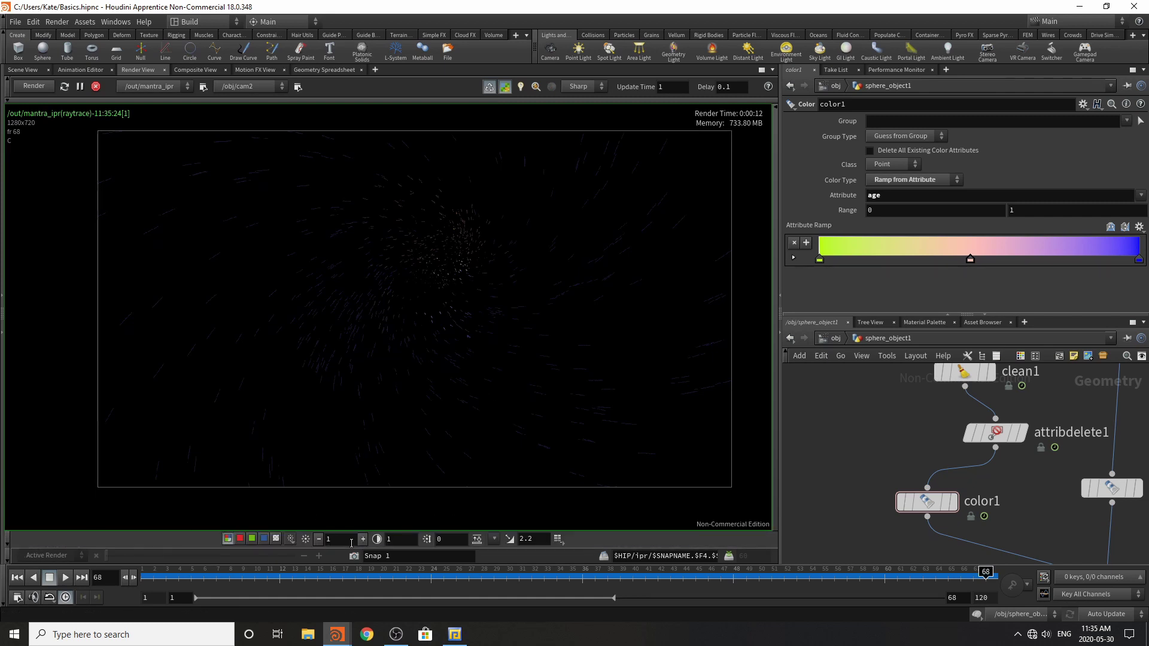
pyautogui.click(365, 539)
pyautogui.click(364, 539)
pyautogui.click(365, 541)
pyautogui.click(365, 541)
pyautogui.click(364, 541)
pyautogui.click(365, 540)
pyautogui.click(364, 540)
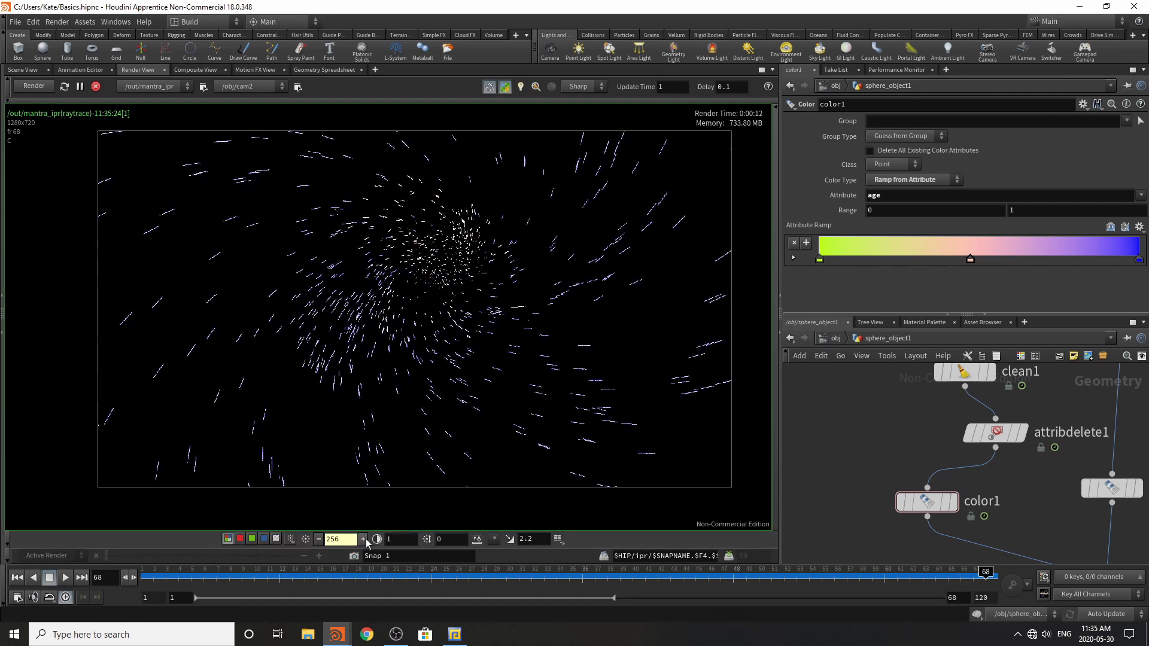
pyautogui.click(365, 540)
pyautogui.click(364, 541)
pyautogui.click(318, 540)
pyautogui.click(319, 540)
# - Display the color2 particles and then the color1 trails in the render view to compare the two outputs
pyautogui.scroll(-1, 1125, 509)
pyautogui.moveTo(1125, 509); pyautogui.dragTo(1057, 516, button='middle')
pyautogui.scroll(1, 1057, 516)
pyautogui.click(1079, 496)
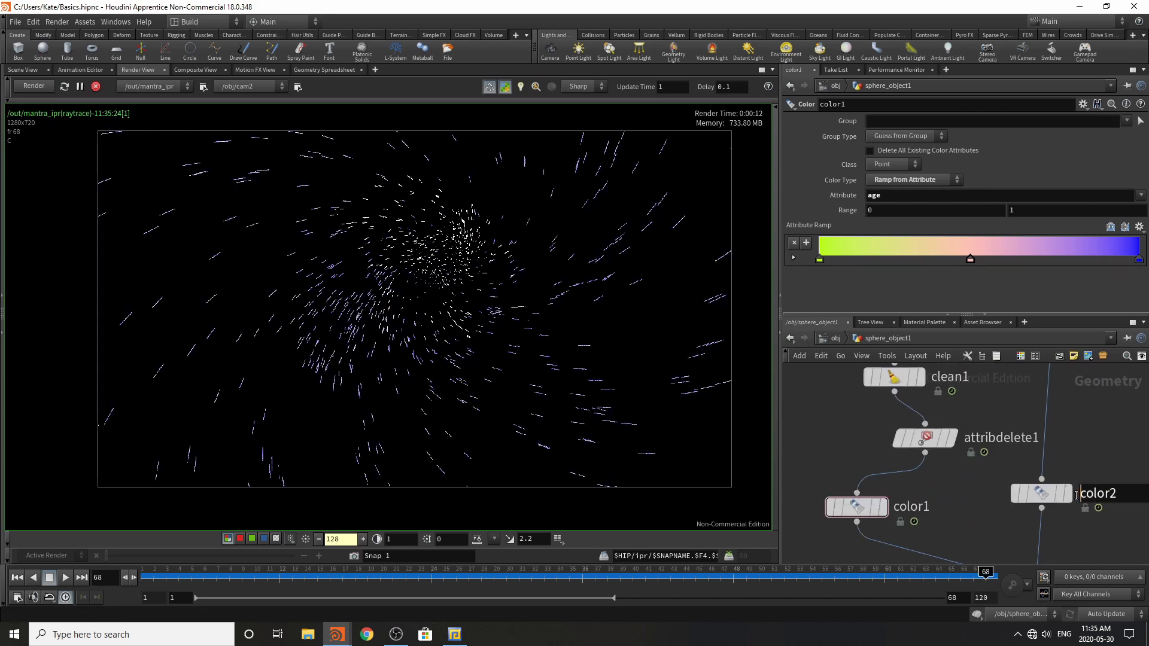
pyautogui.click(1068, 494)
pyautogui.click(1042, 494)
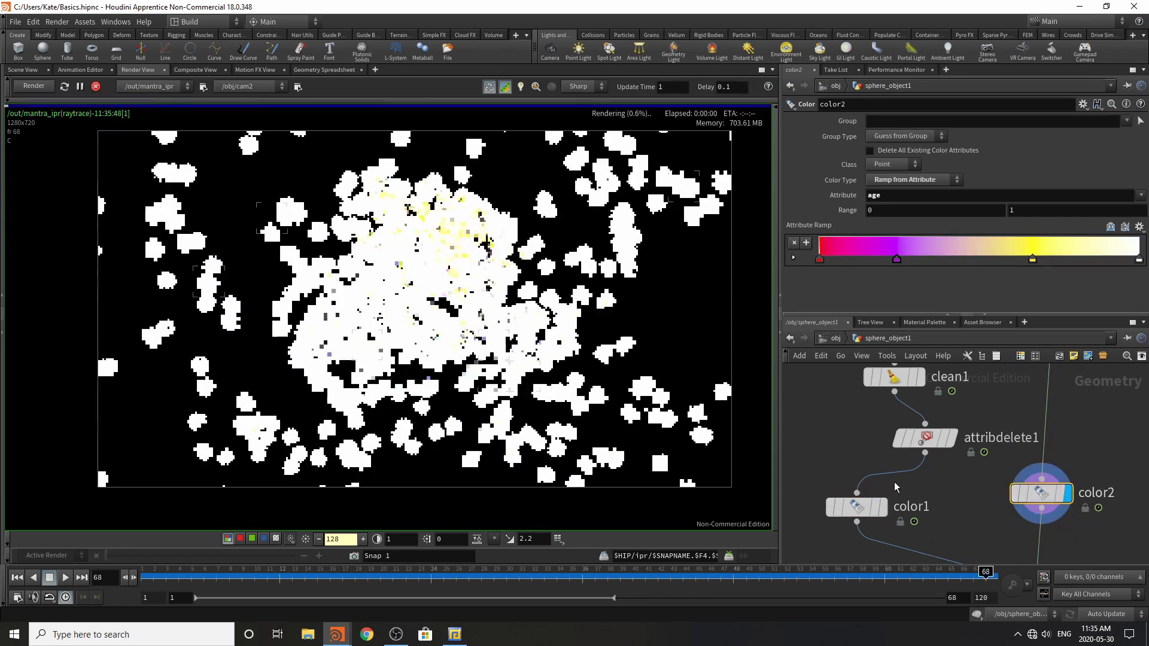
pyautogui.click(883, 512)
pyautogui.click(859, 507)
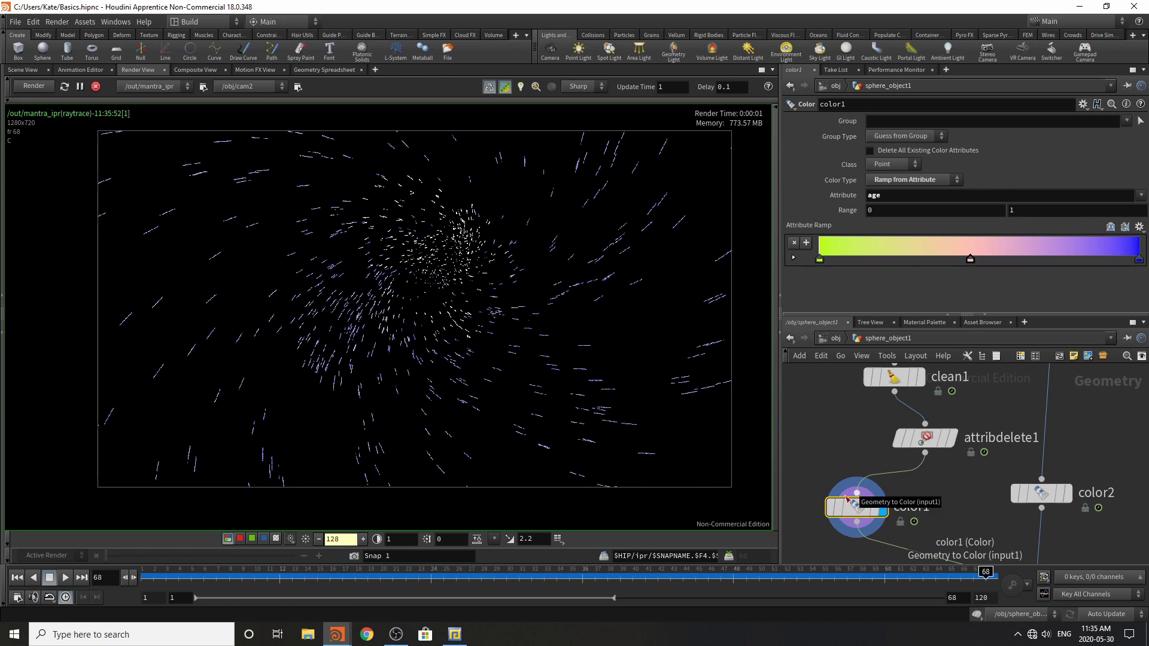
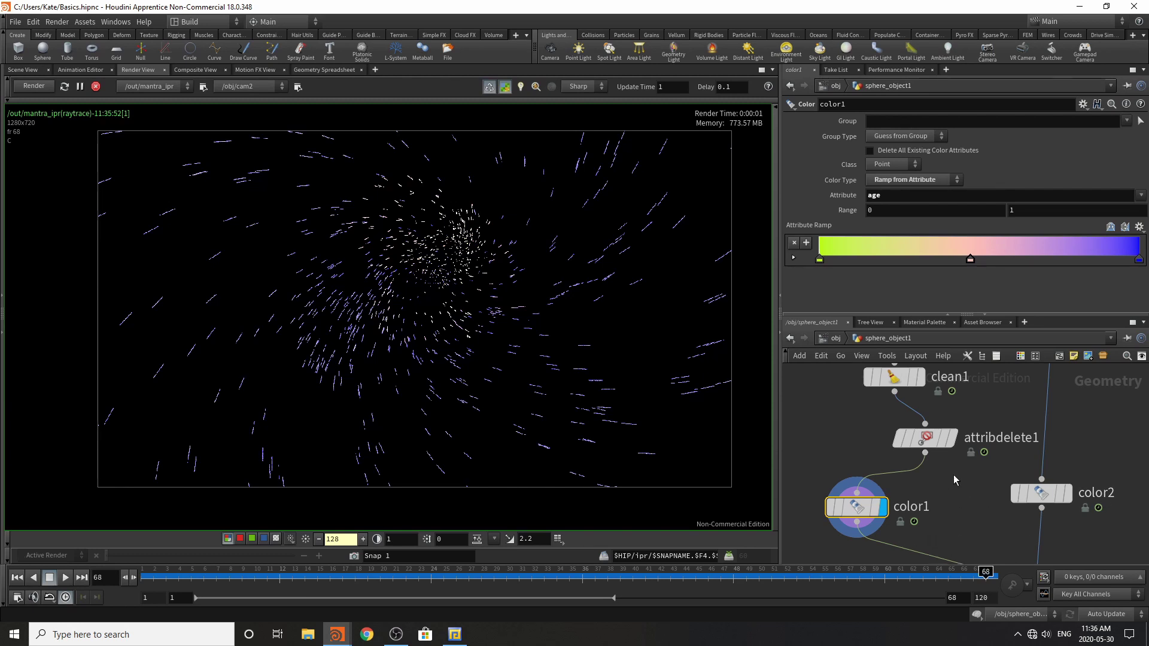
# - Switch the displayed output in the render view from color1 to color2
pyautogui.scroll(-2, 938, 498)
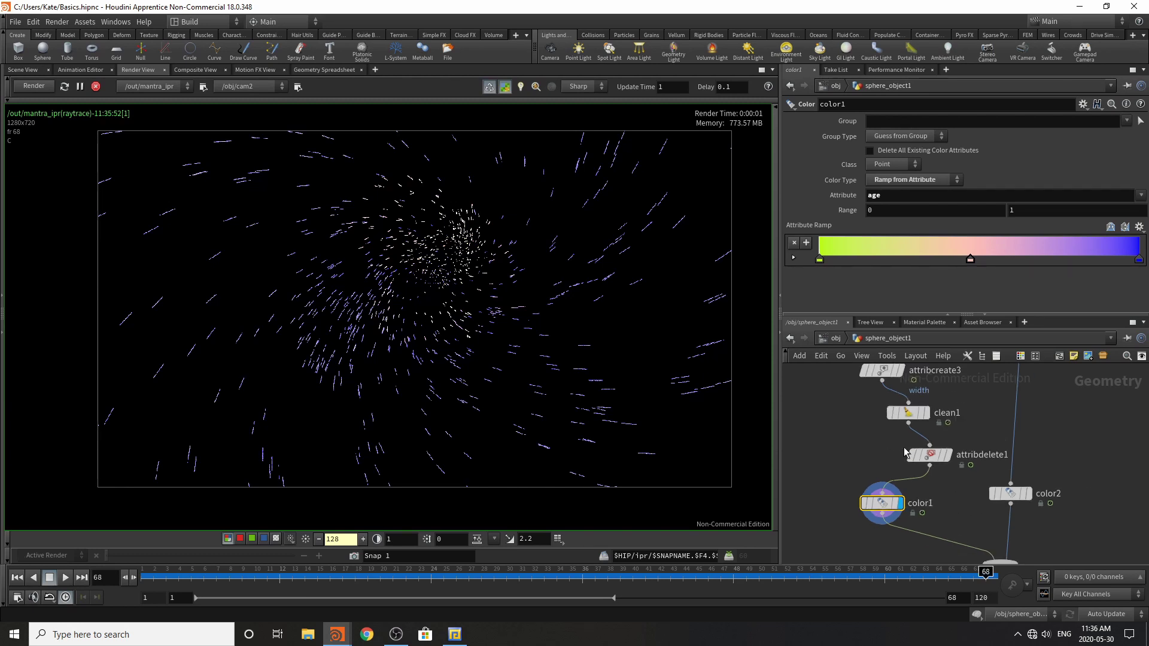
pyautogui.scroll(-3, 919, 455)
pyautogui.scroll(3, 983, 505)
pyautogui.click(983, 458)
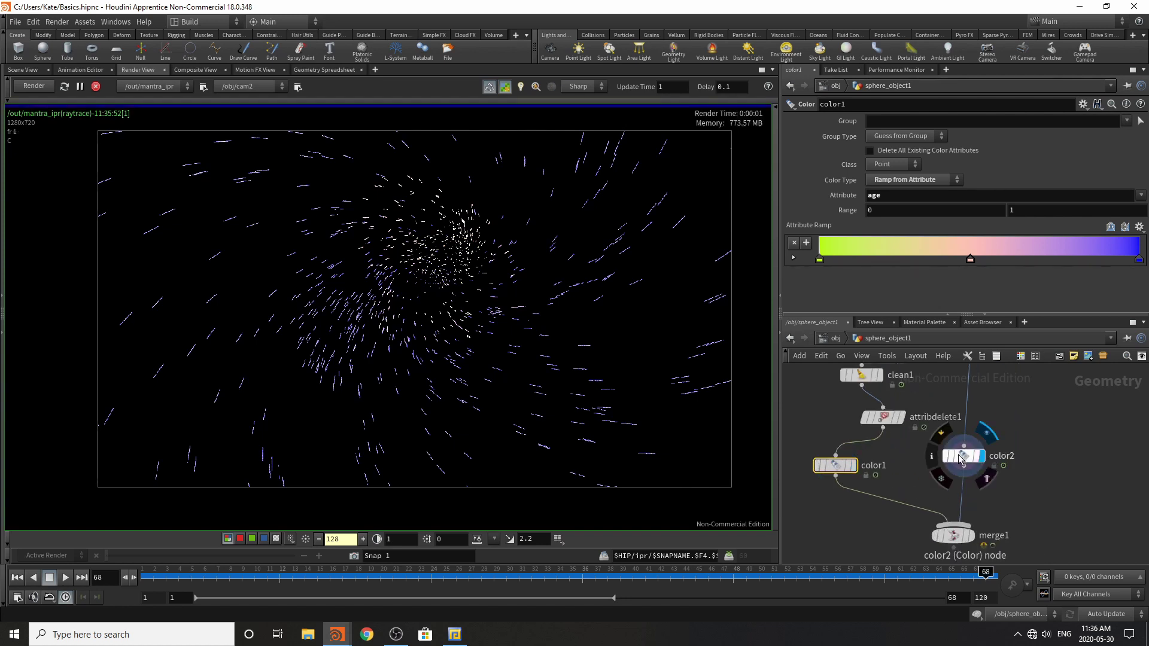
pyautogui.click(960, 459)
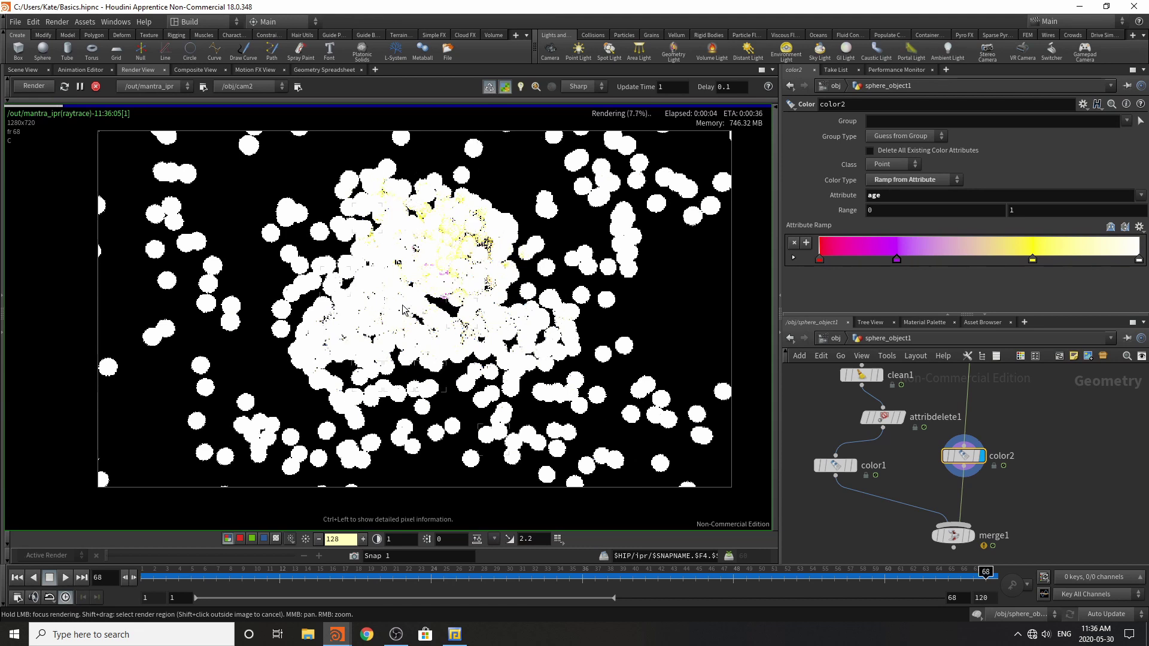
# - Stop the preview render and save the scene file
pyautogui.click(97, 87)
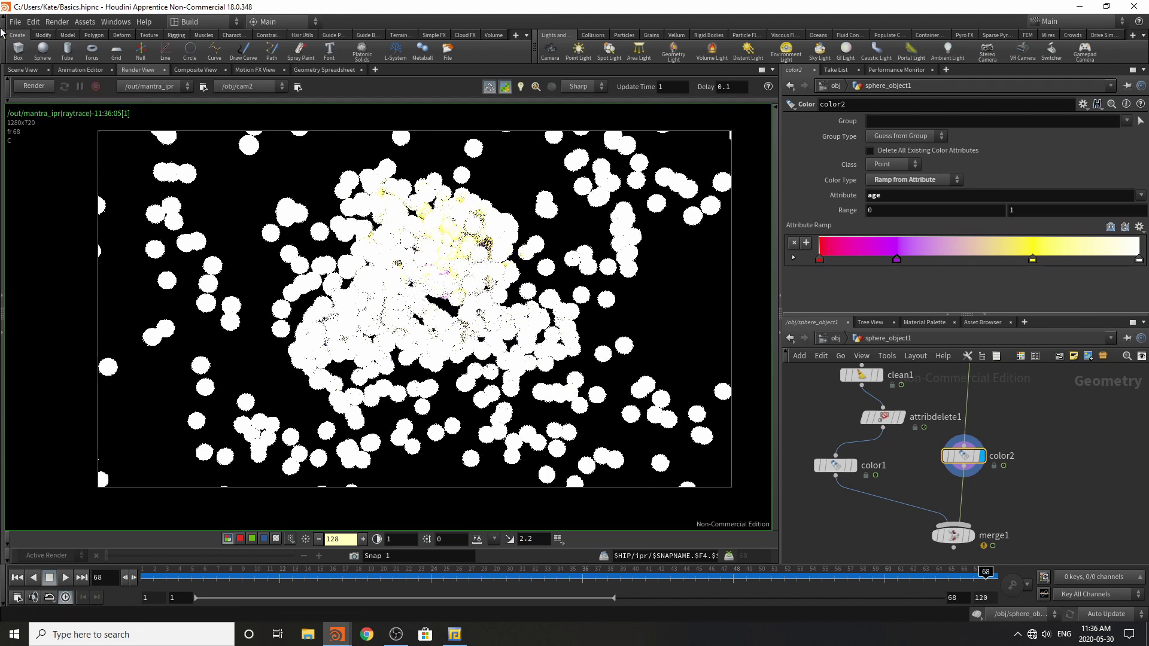
pyautogui.click(11, 23)
pyautogui.click(28, 78)
# - Insert an Attribute Randomize node on the wire directly above color2
pyautogui.press('Tab')
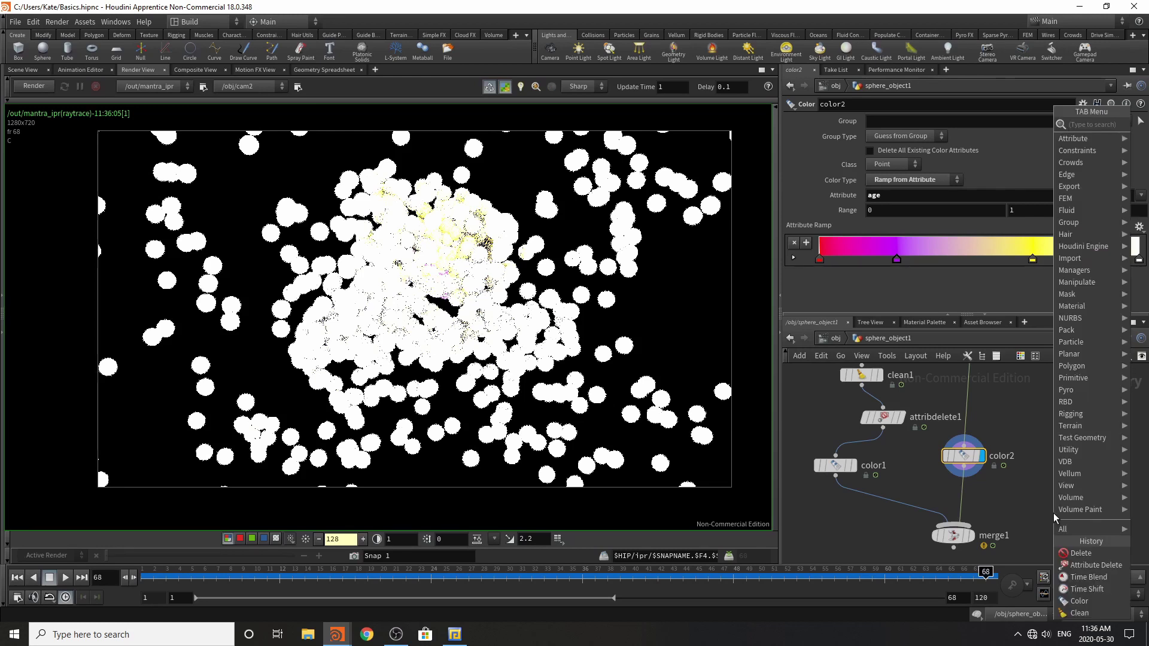
pyautogui.write('attr')
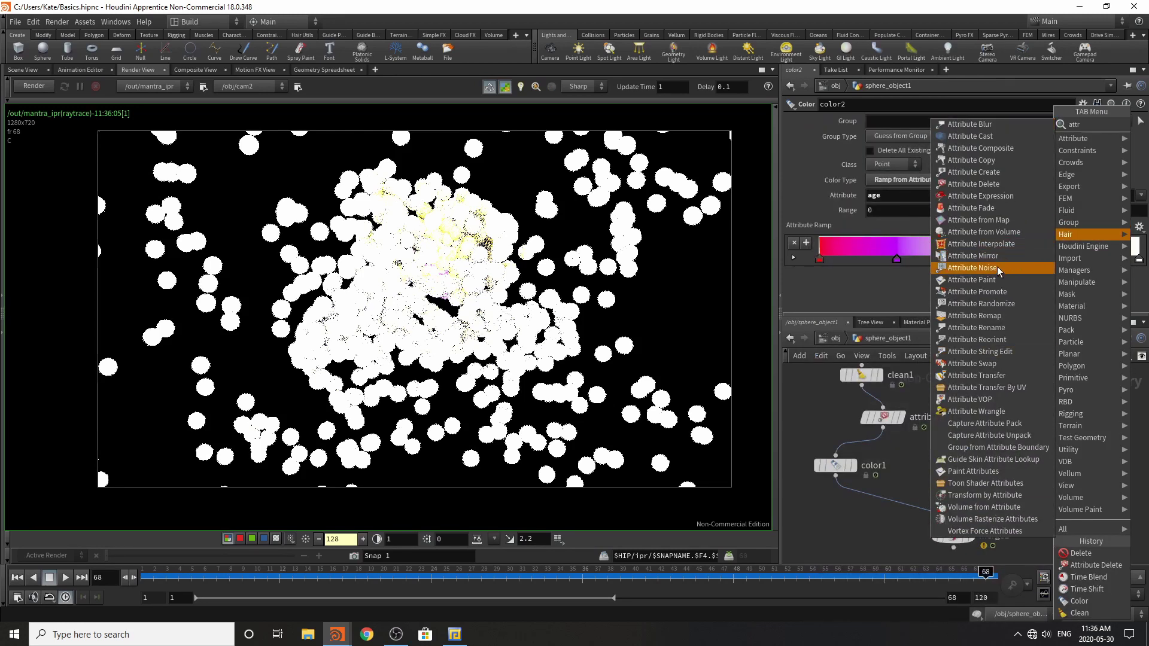
pyautogui.click(1008, 308)
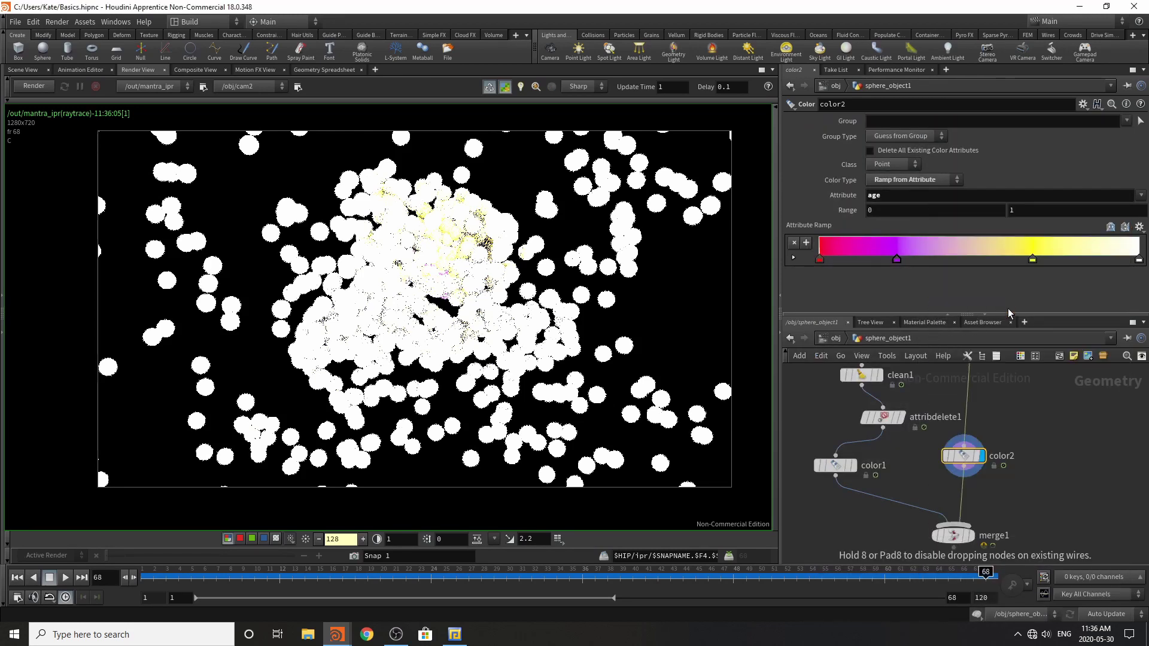
pyautogui.click(971, 402)
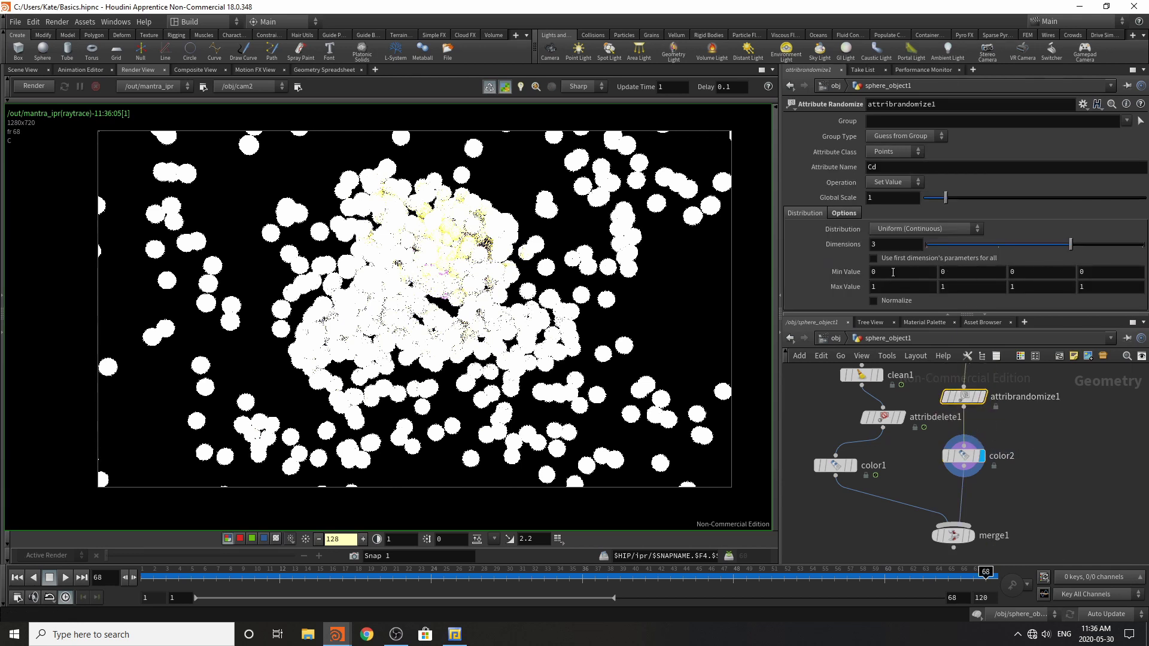
# - Set the Attribute Randomize node's attribute name to pscale
pyautogui.click(898, 181)
pyautogui.click(875, 180)
pyautogui.moveTo(885, 167); pyautogui.dragTo(774, 149)
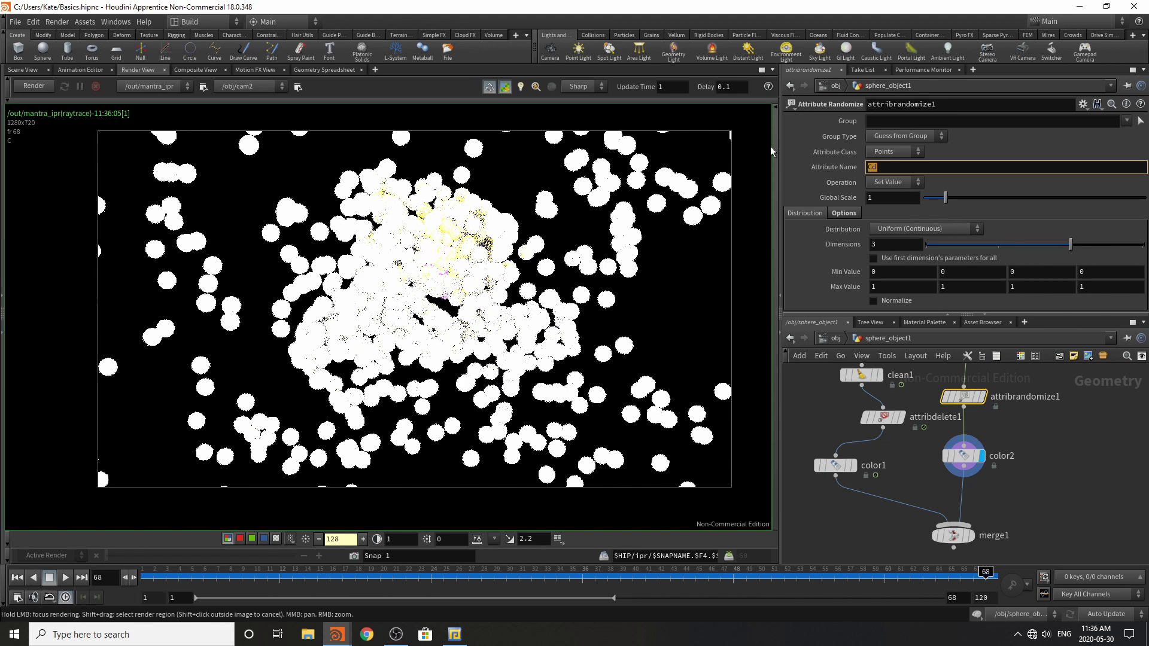
pyautogui.write('pscale')
pyautogui.press('Return')
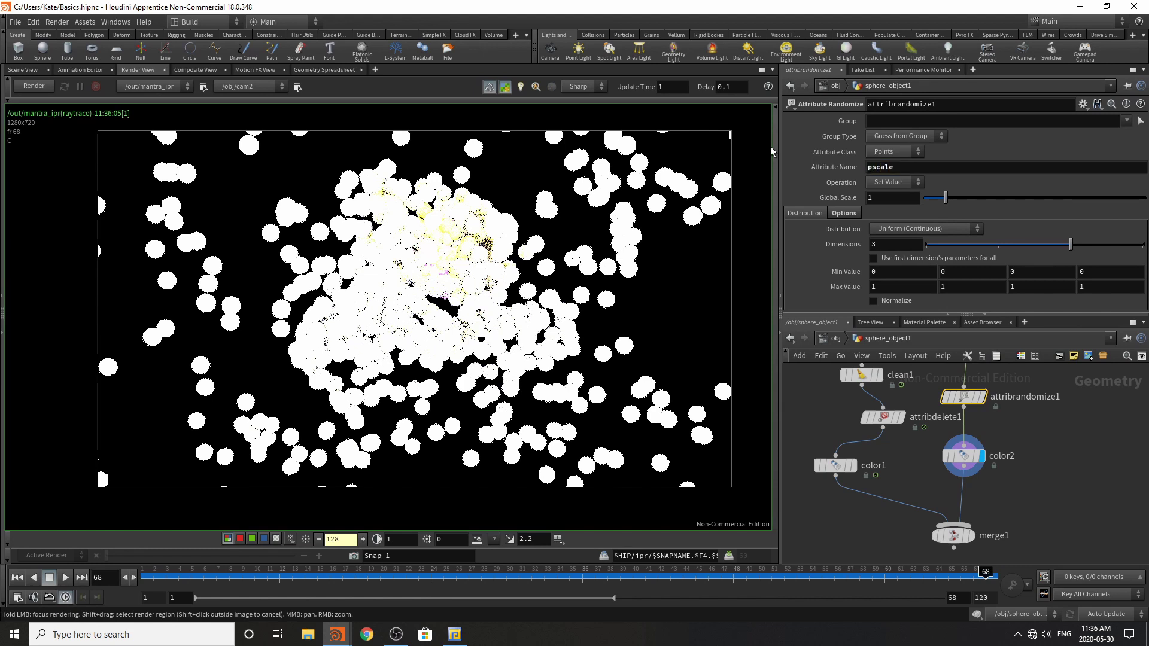
# - Set the first component of the random pscale range to a minimum of 0.000001 and a maximum of 0.1
pyautogui.click(884, 272)
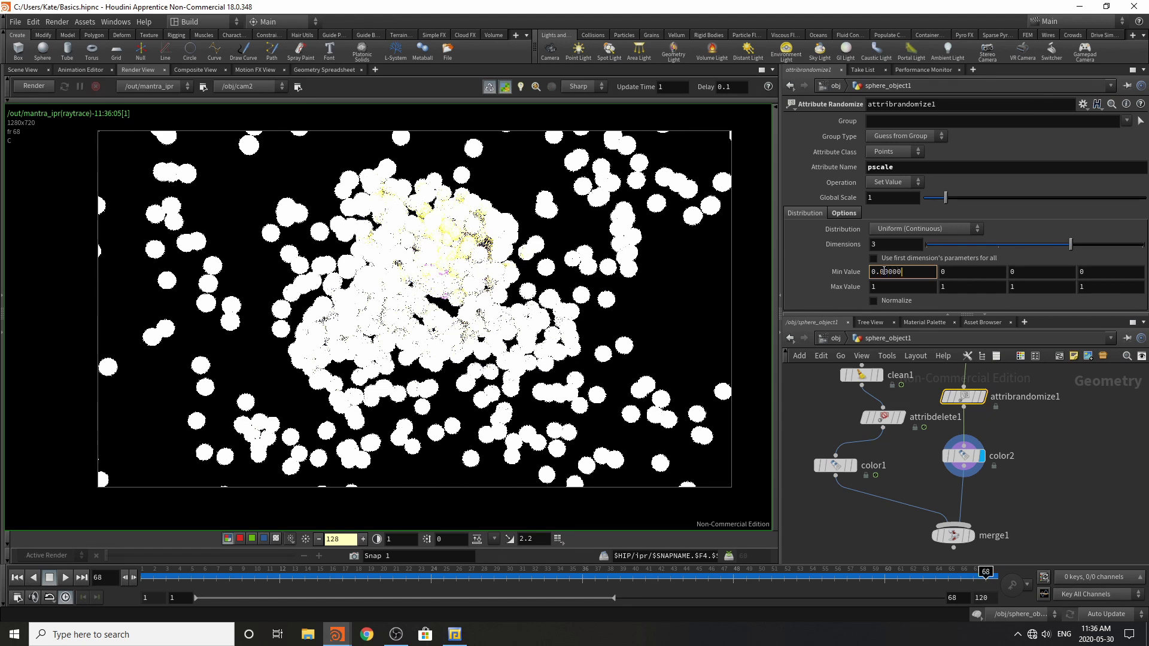
pyautogui.moveTo(882, 289); pyautogui.dragTo(778, 289)
pyautogui.write('0.1')
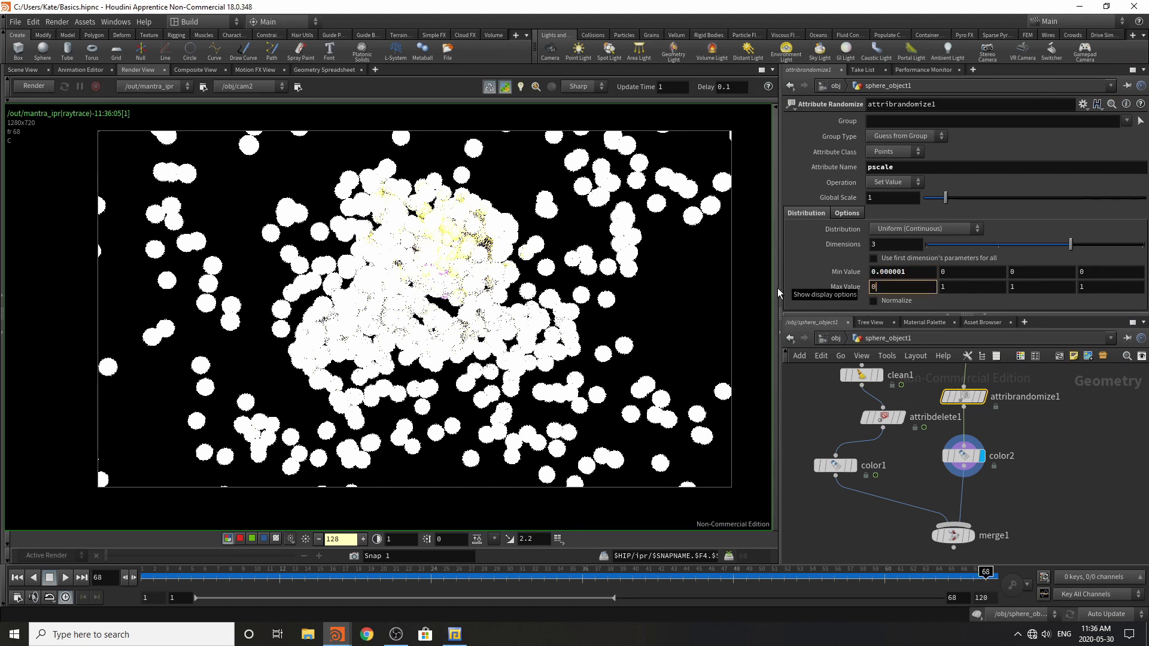
pyautogui.press('Return')
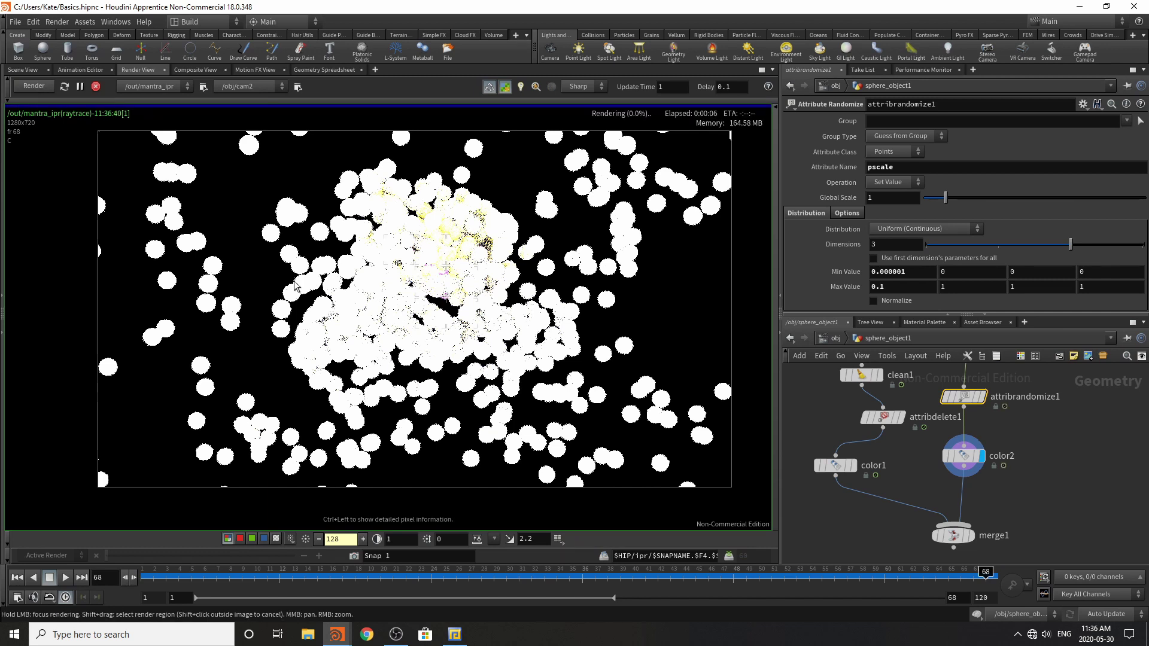
# - Reduce the first maximum value for pscale to 0.04 and finally to 0.01
pyautogui.click(897, 288)
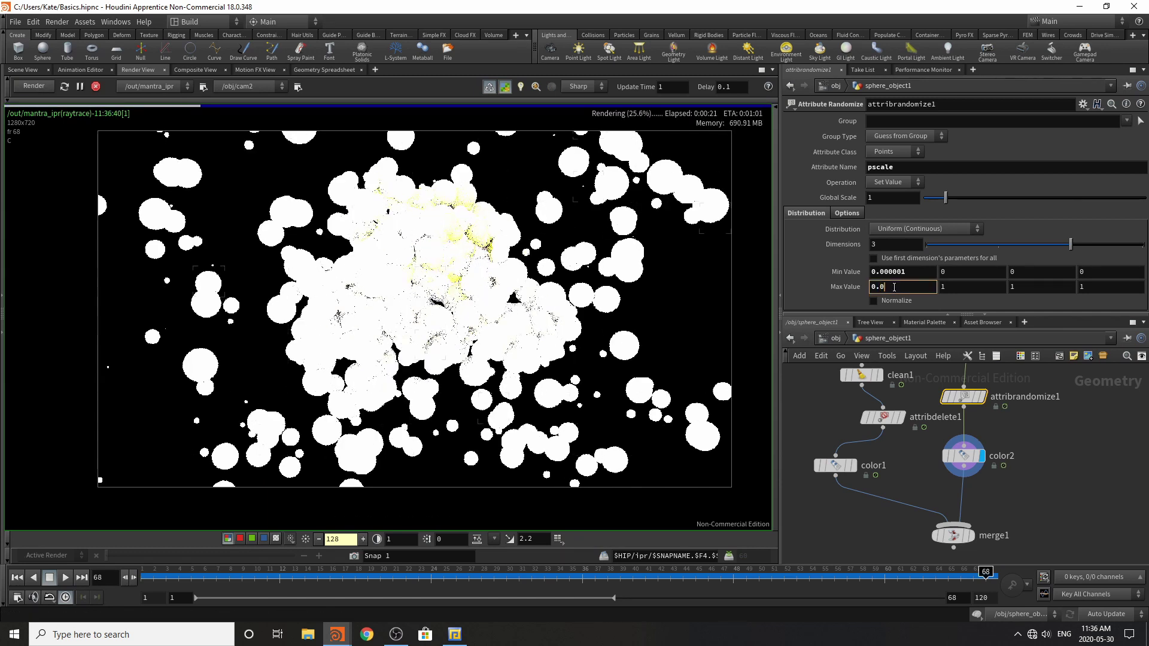
pyautogui.press('Return')
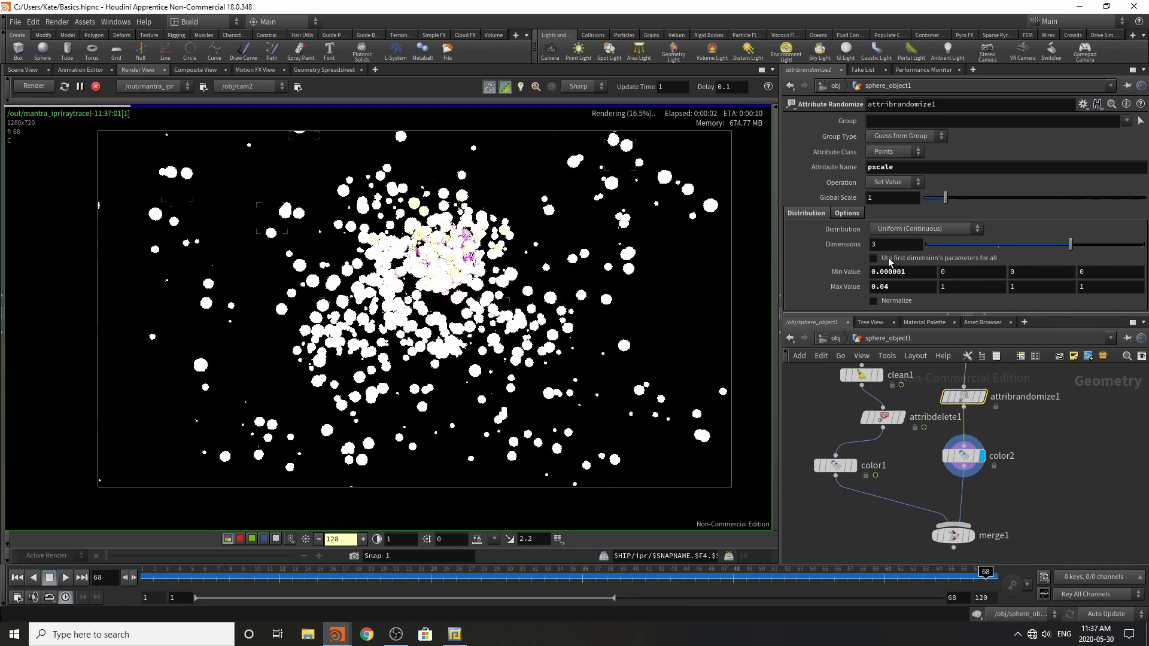
pyautogui.click(912, 285)
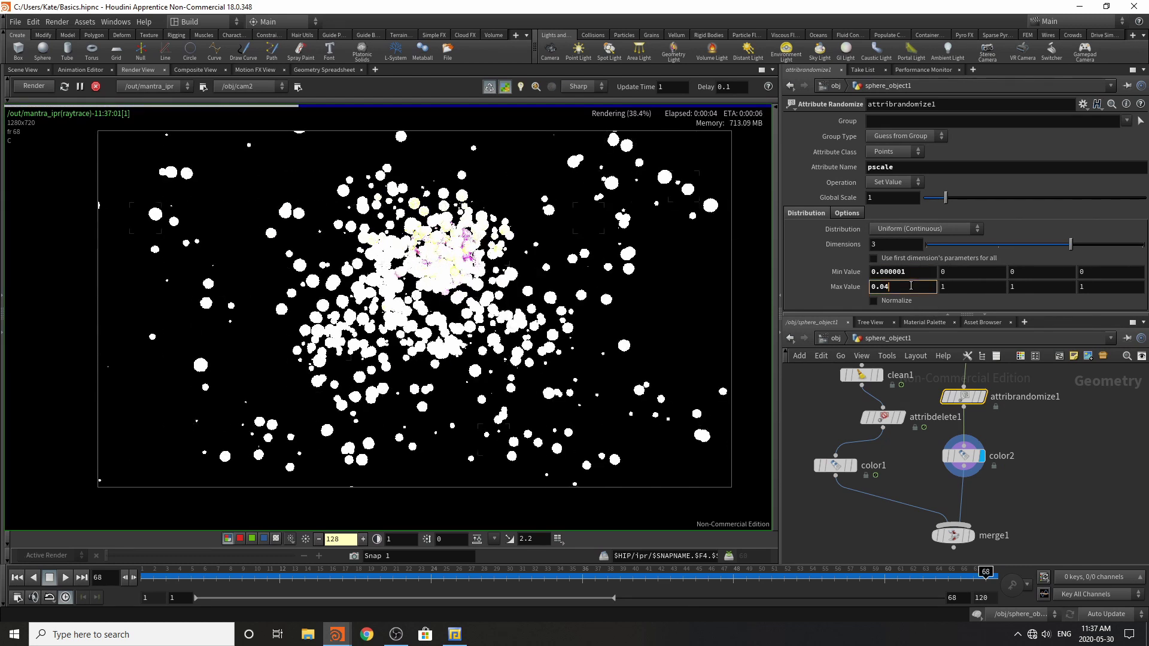
pyautogui.press('BackSpace')
pyautogui.write('1')
pyautogui.press('Return')
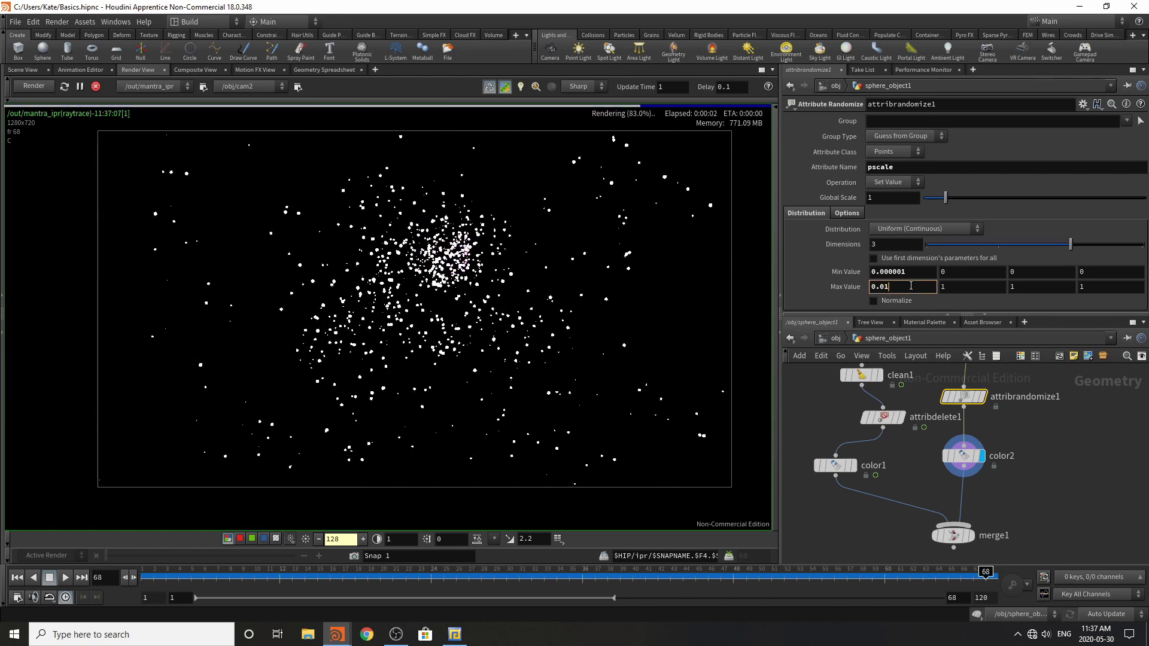
pyautogui.click(1121, 465)
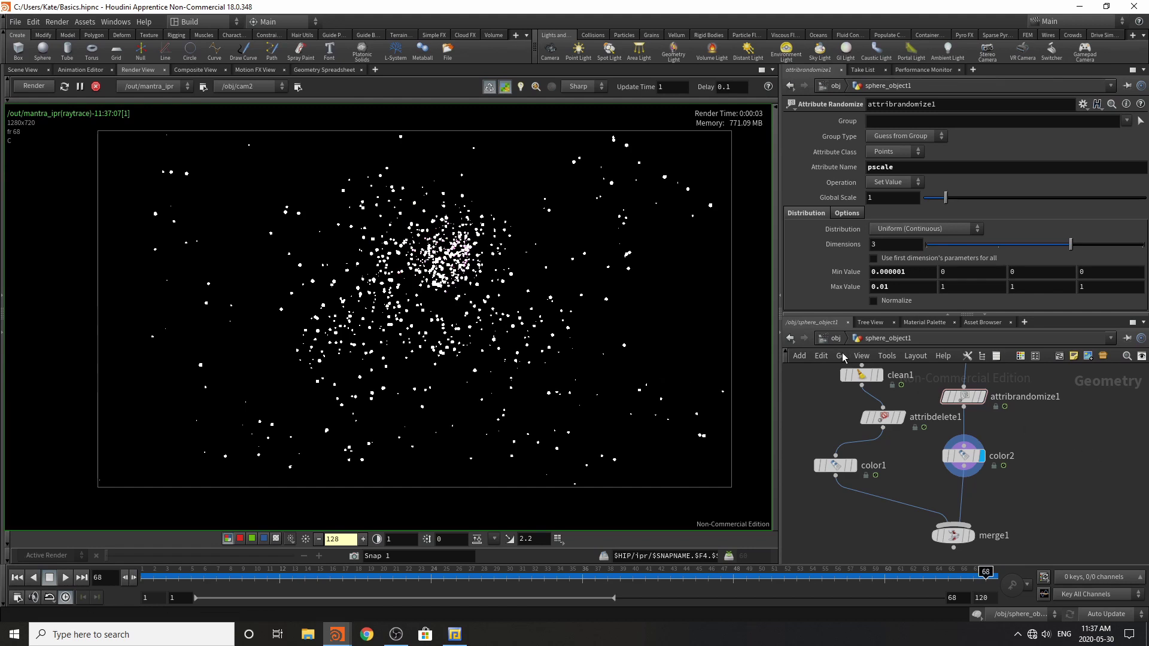
# - Return to the object-level network and open the render settings of sphere_object1
pyautogui.click(922, 322)
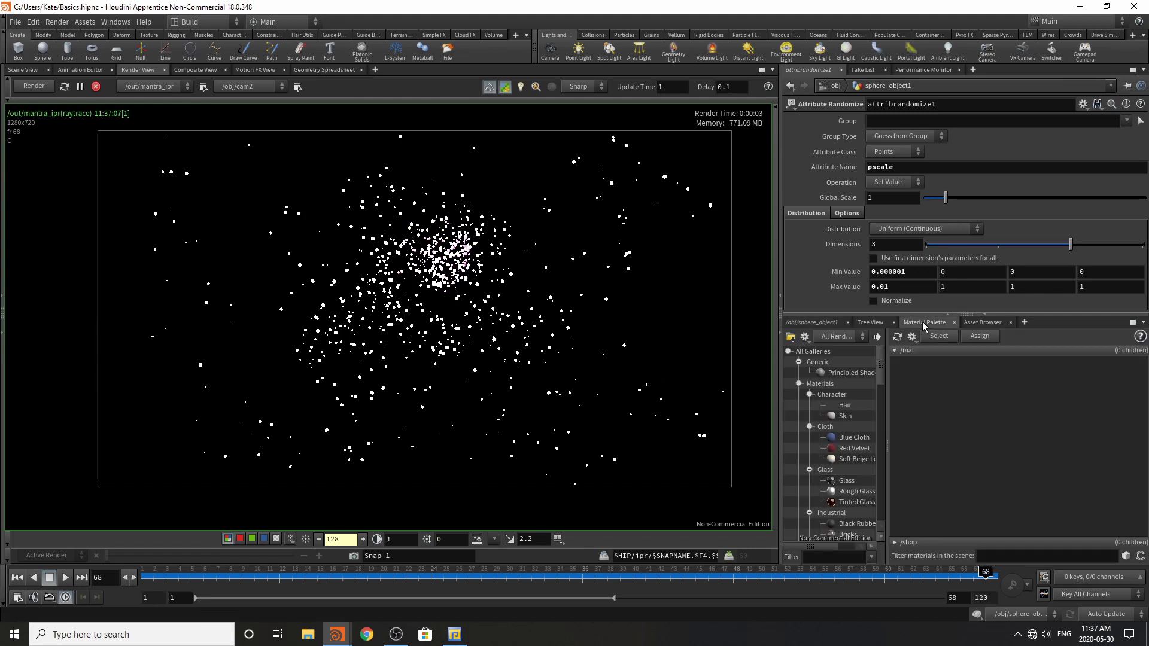
pyautogui.click(794, 325)
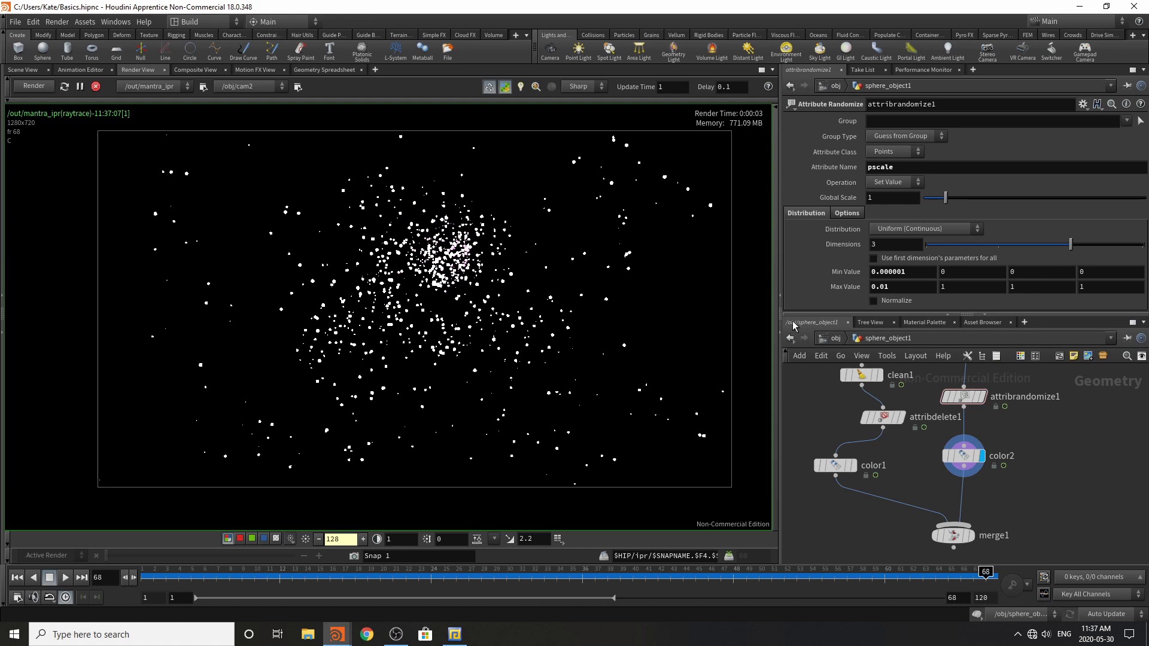
pyautogui.scroll(6, 527, 379)
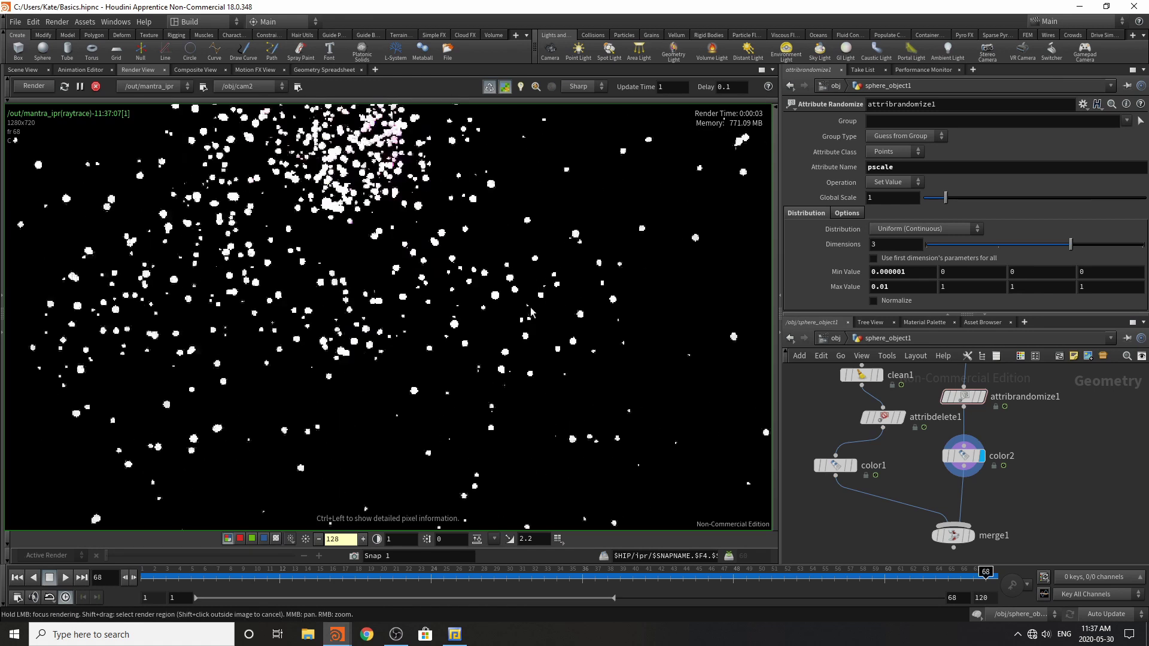
pyautogui.click(833, 339)
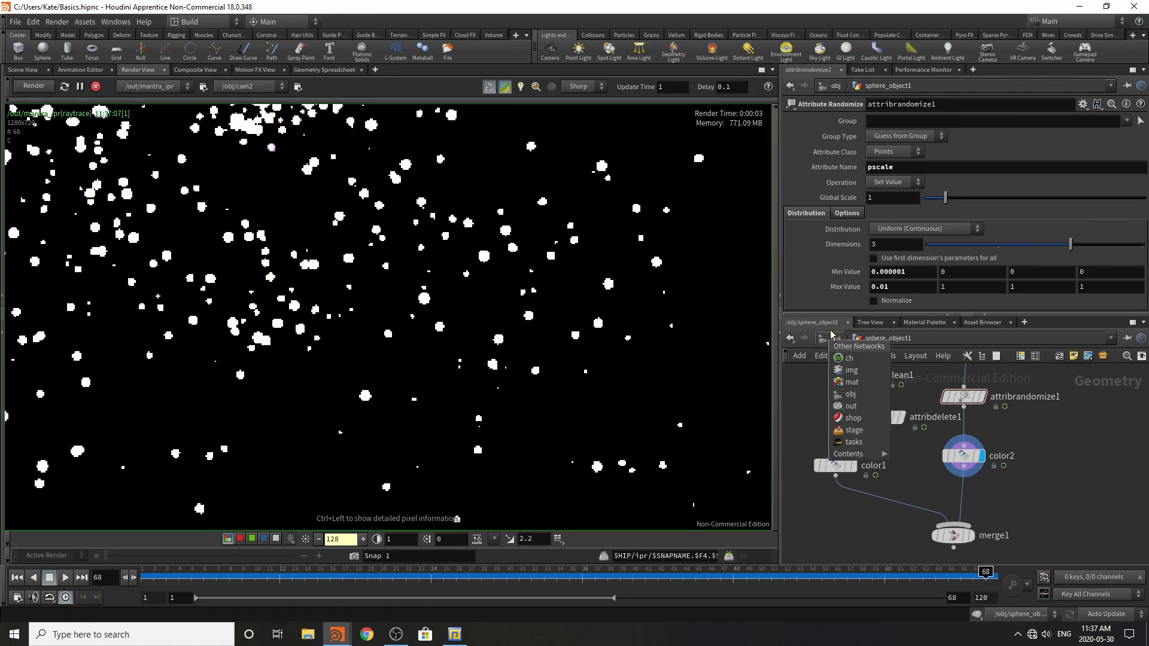
pyautogui.click(851, 394)
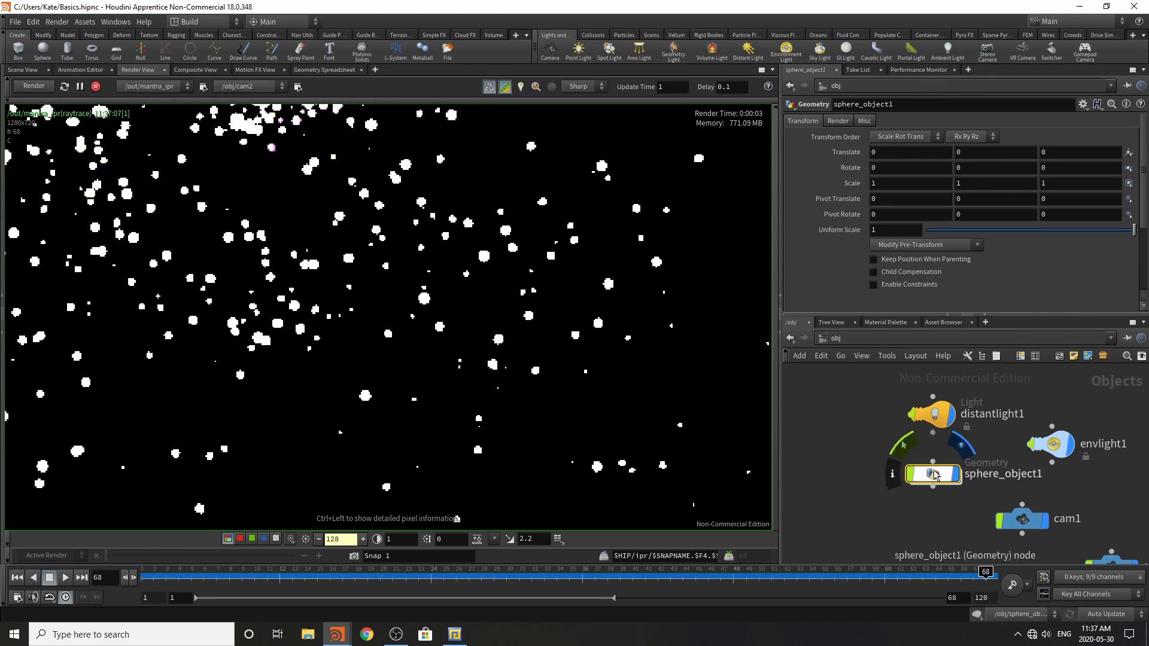
pyautogui.click(837, 121)
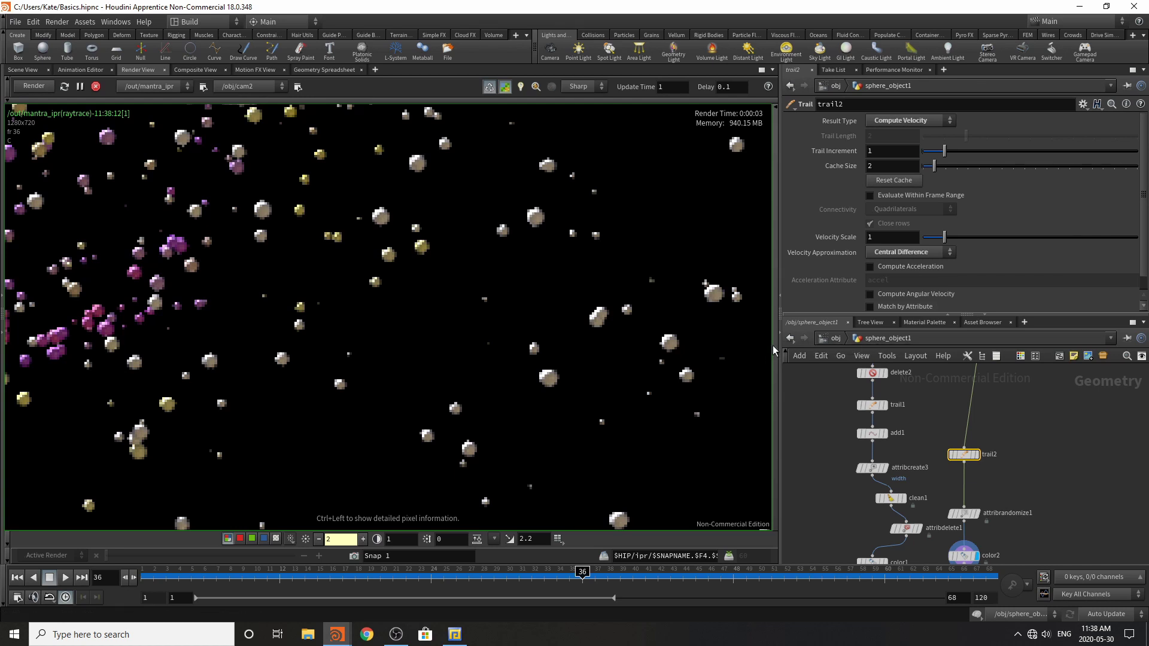
# - Bypass the trail2 node inside sphere_object1
pyautogui.click(836, 338)
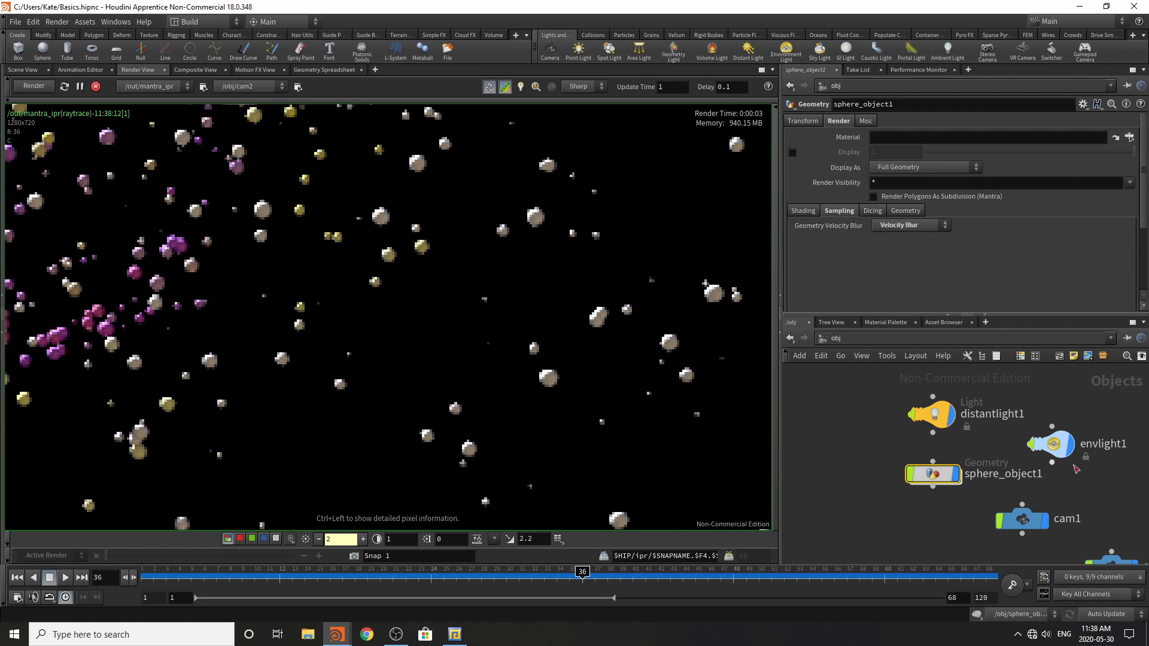
pyautogui.doubleClick(946, 474)
pyautogui.click(953, 455)
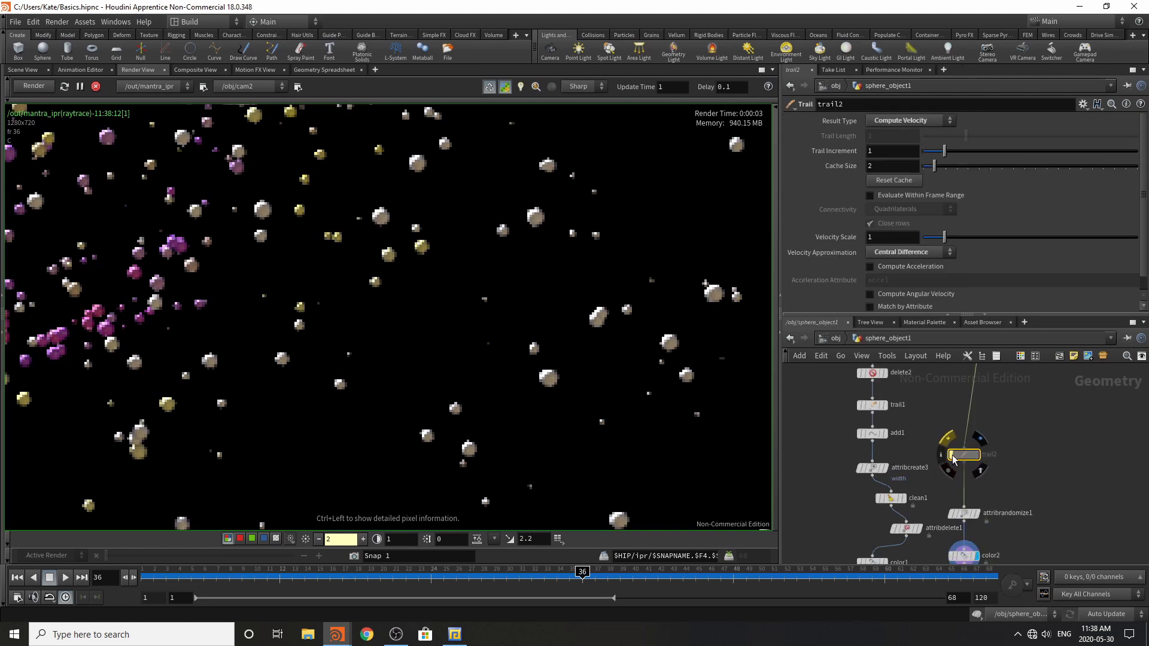
# - Enable Allow Motion Blur on mantra_ipr in the out network and inspect the blurred particle render
pyautogui.click(826, 339)
pyautogui.click(827, 339)
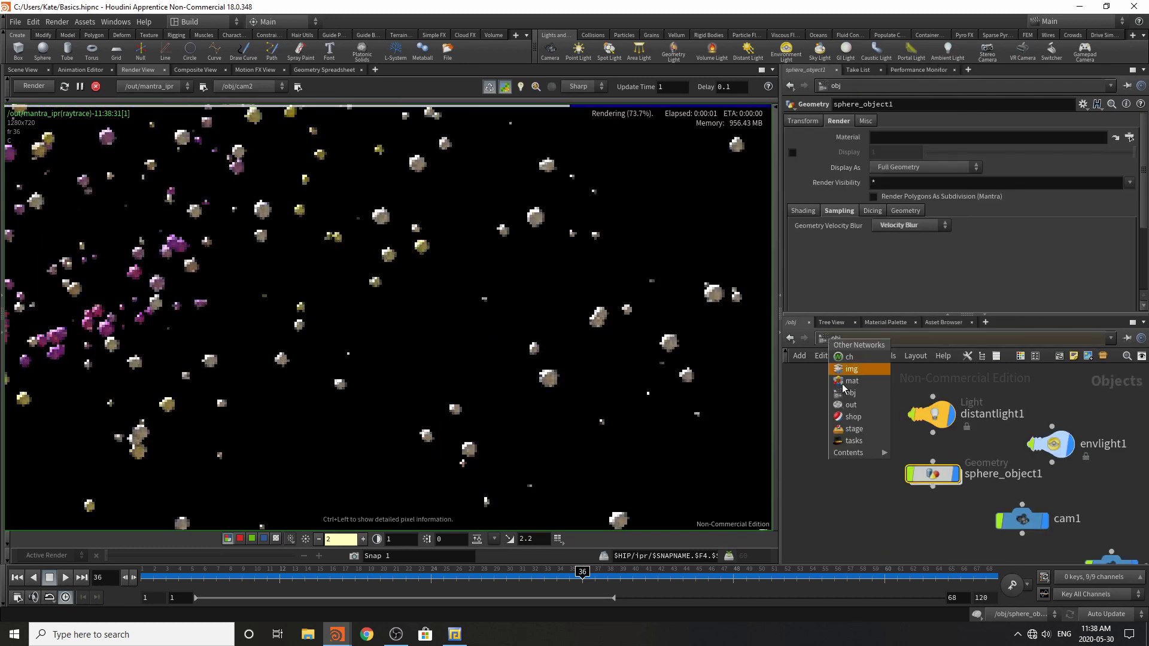
pyautogui.click(856, 408)
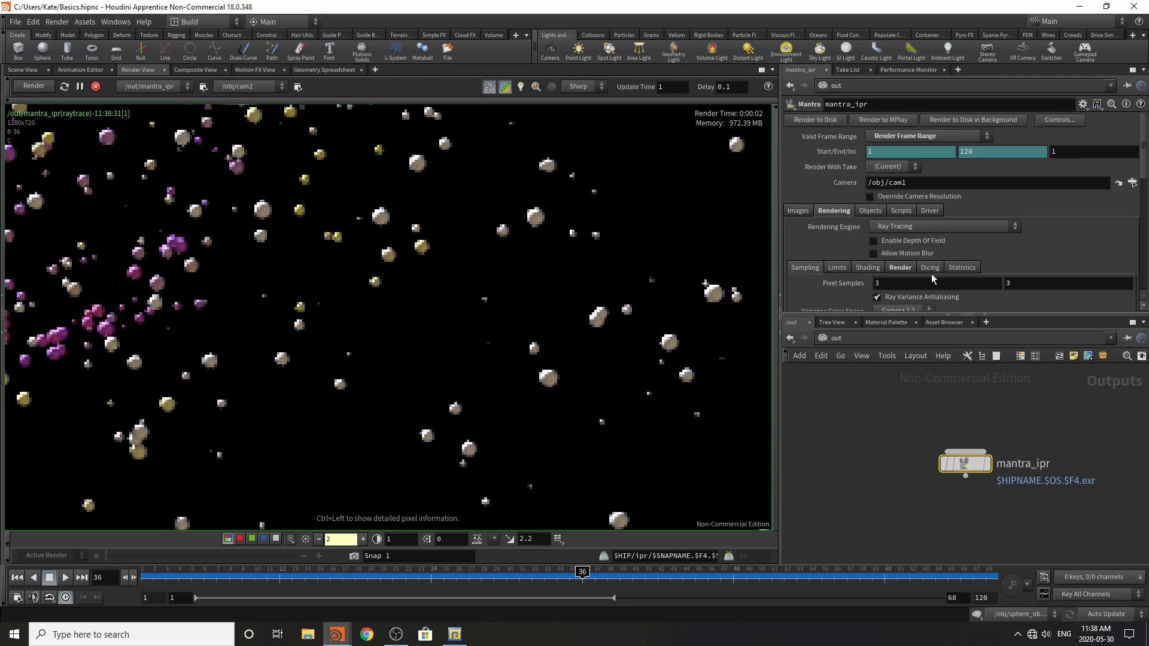
pyautogui.click(929, 226)
pyautogui.click(932, 226)
pyautogui.click(914, 257)
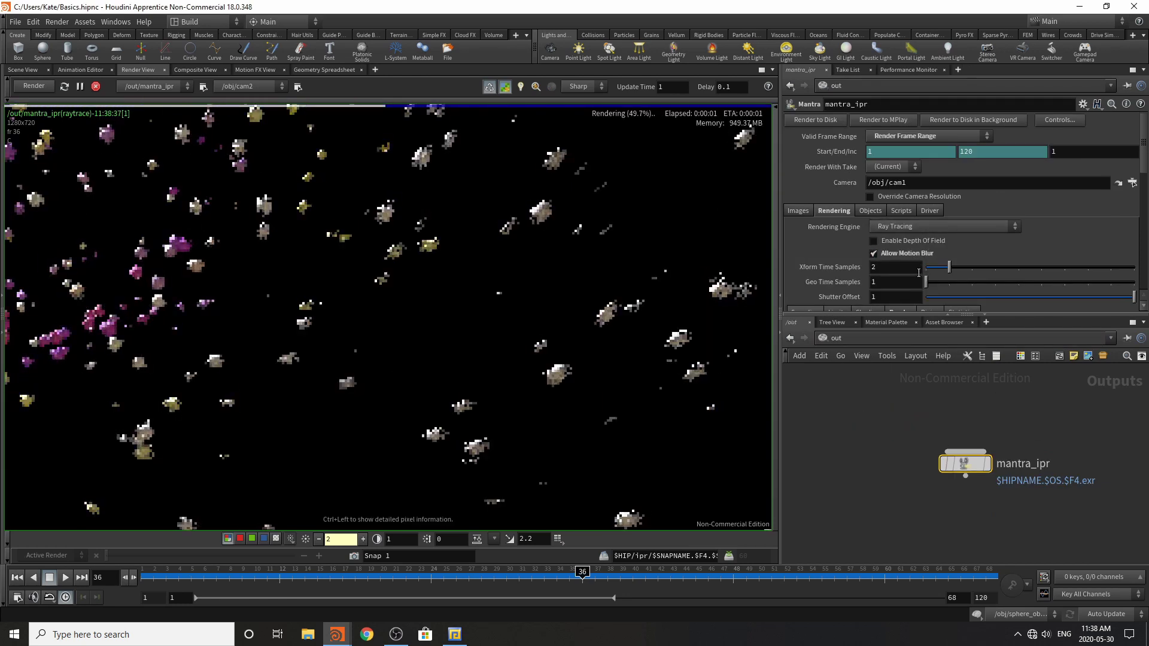
pyautogui.scroll(-16, 614, 373)
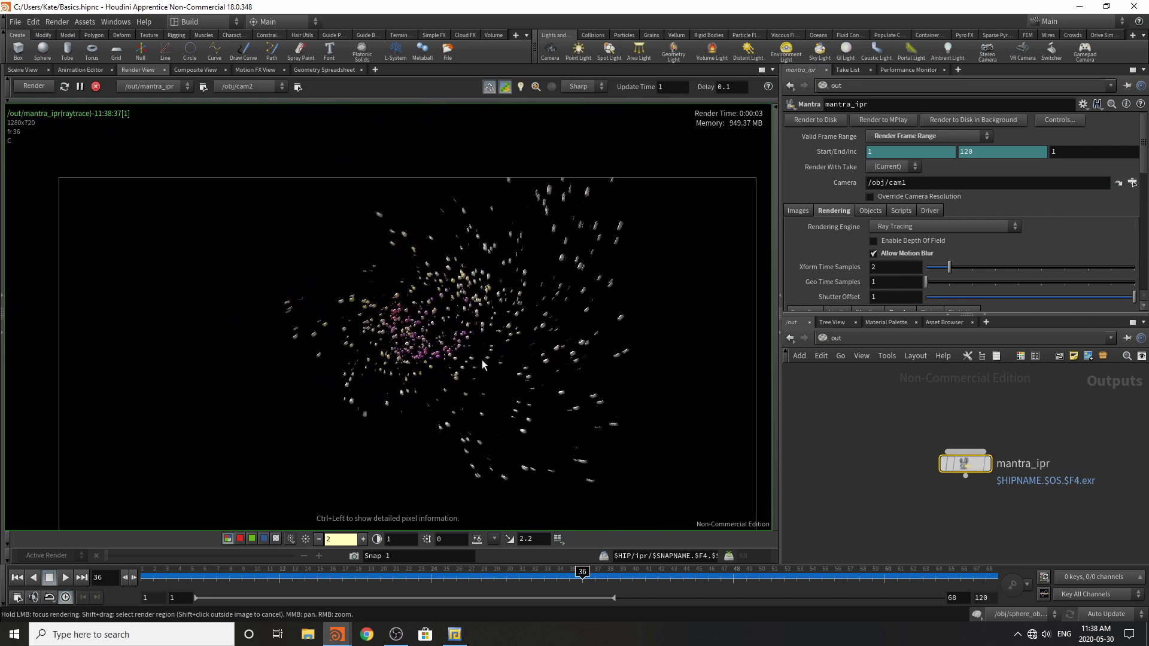
pyautogui.scroll(4, 493, 376)
pyautogui.scroll(2, 497, 375)
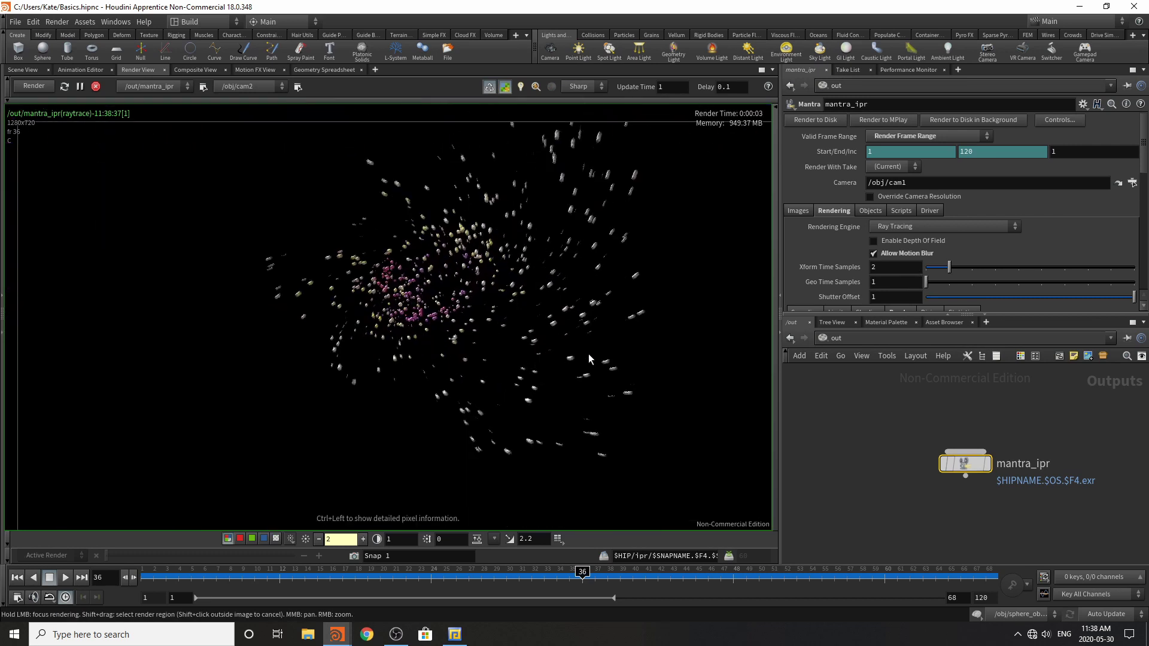
# - Return to the sphere_object1 geometry network and stop the interactive render
pyautogui.click(791, 338)
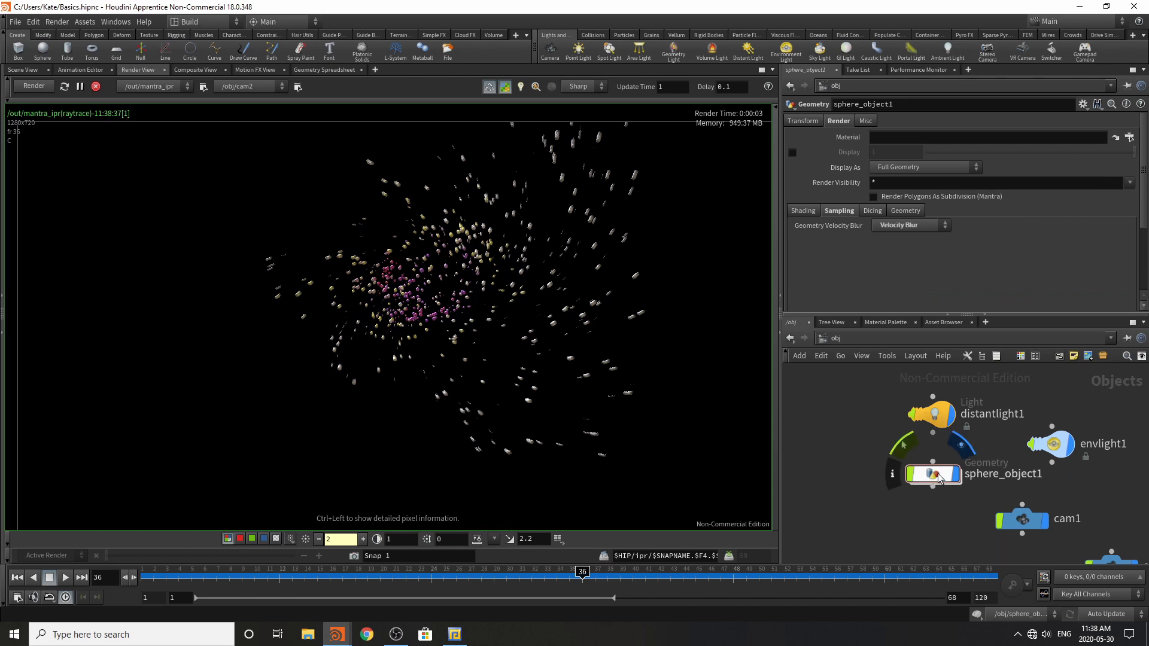
pyautogui.doubleClick(937, 474)
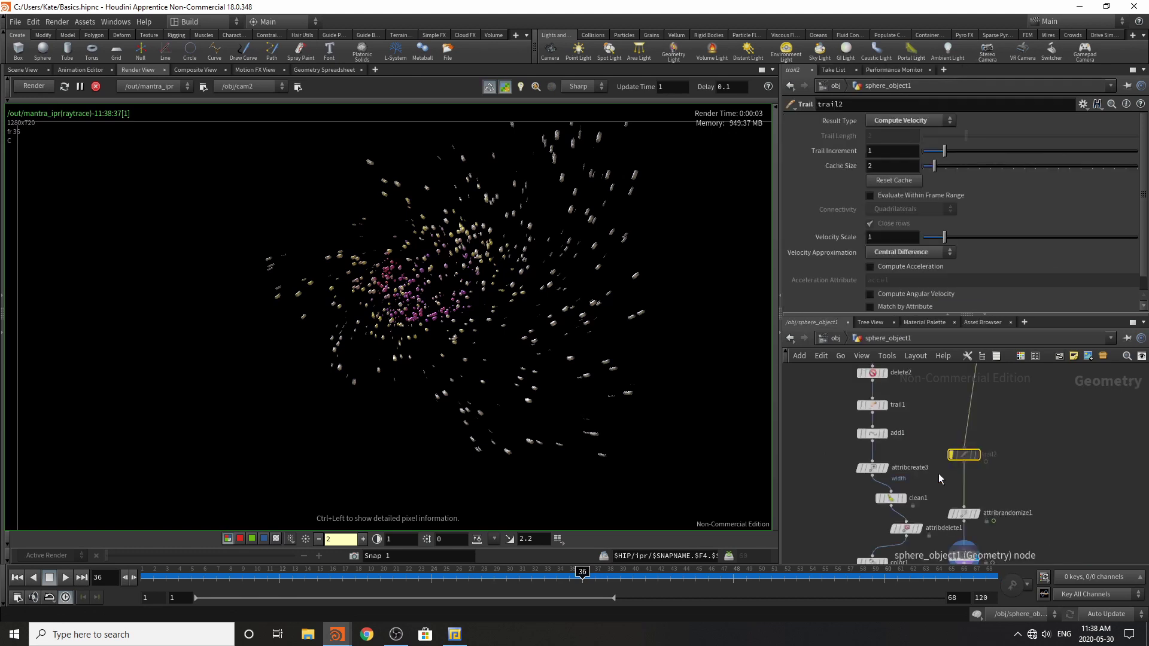
pyautogui.scroll(-5, 969, 473)
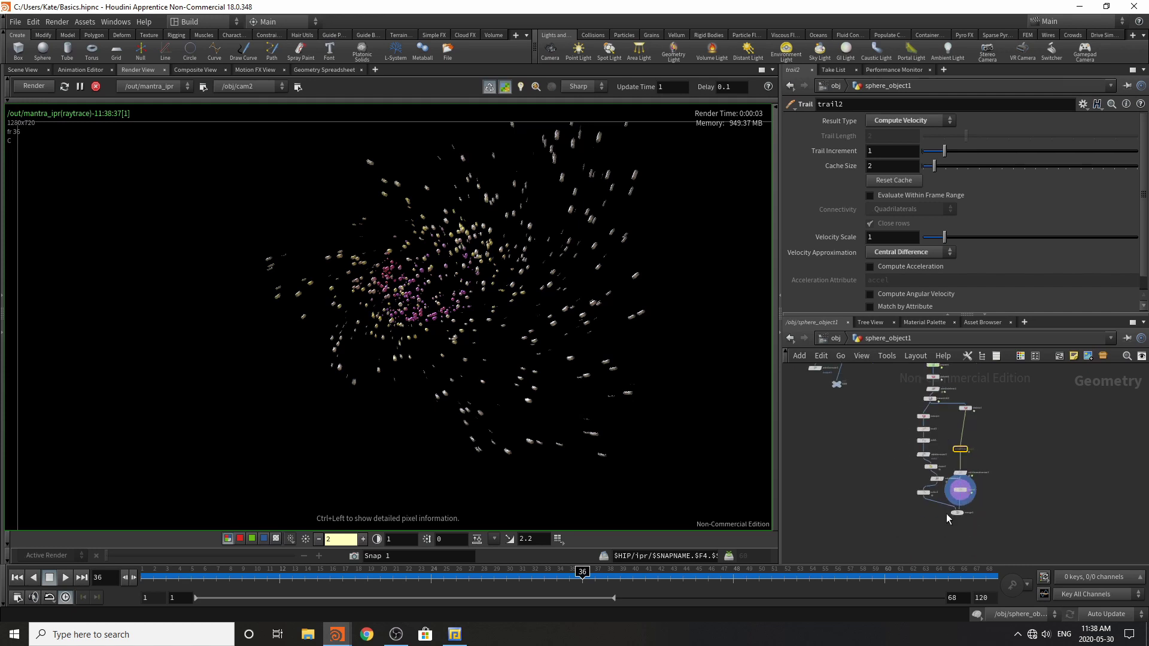
pyautogui.scroll(1, 947, 513)
pyautogui.click(93, 88)
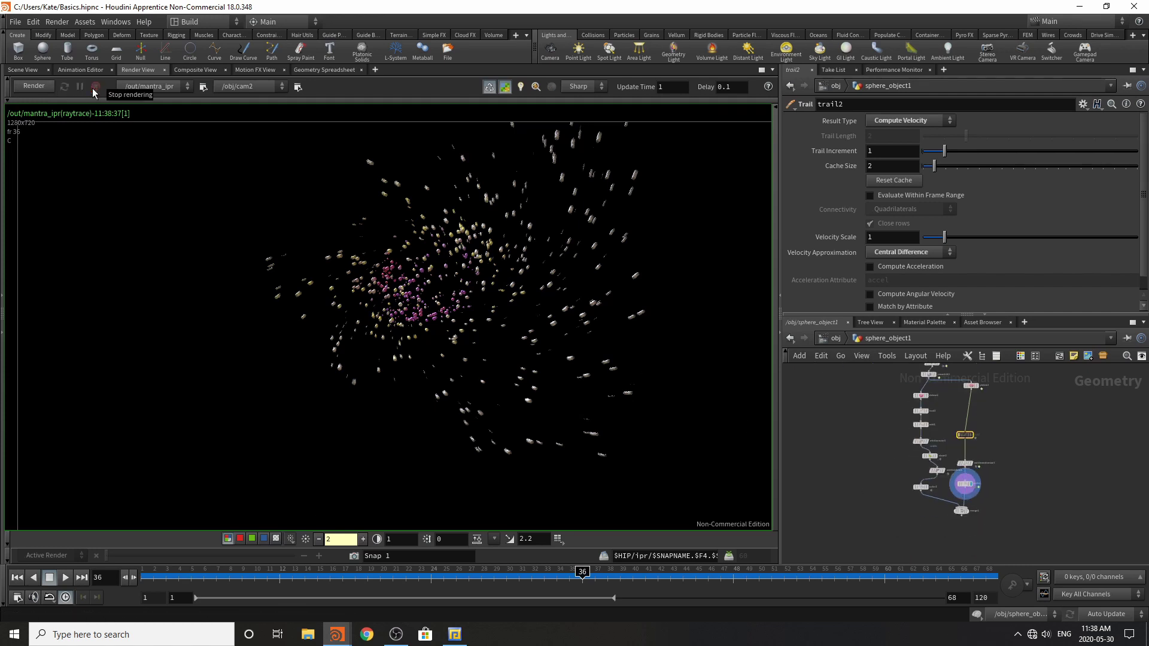
# - Insert a Null node between color2 and merge1 and rename it Particles
pyautogui.scroll(3, 959, 492)
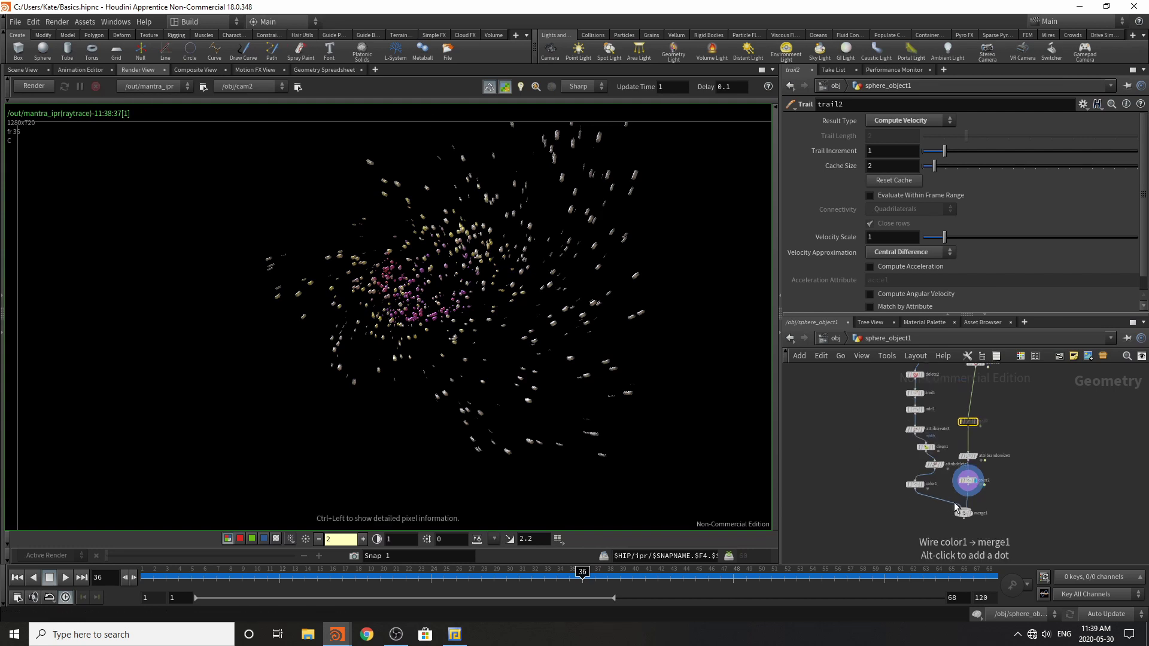
pyautogui.press('Tab')
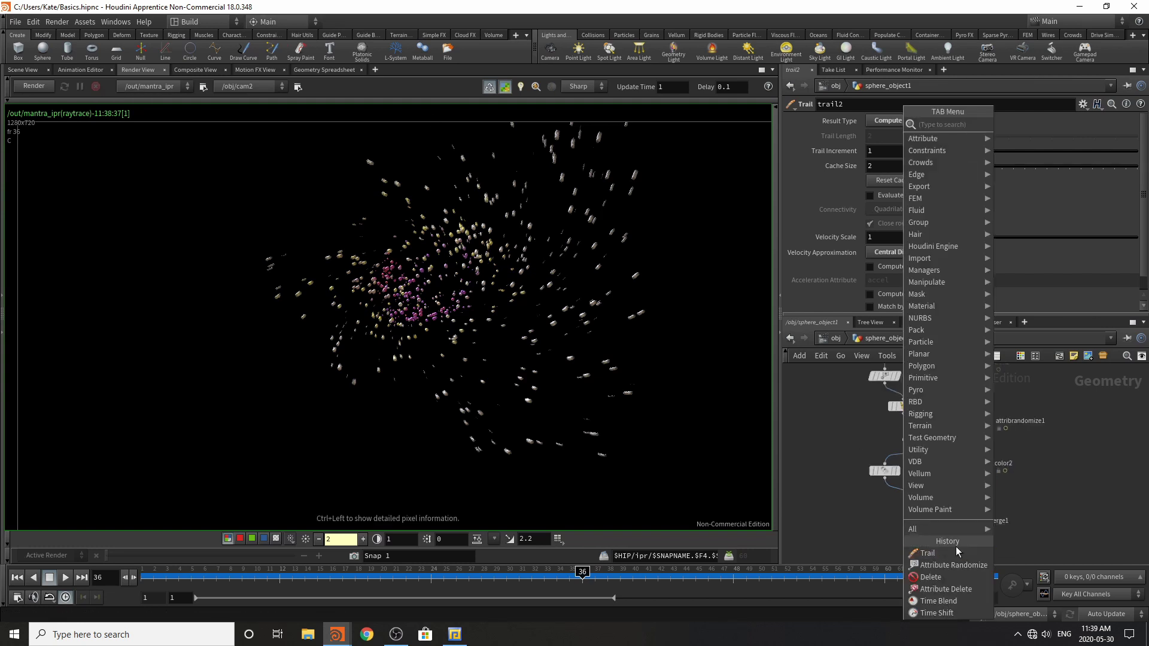
pyautogui.write('nul')
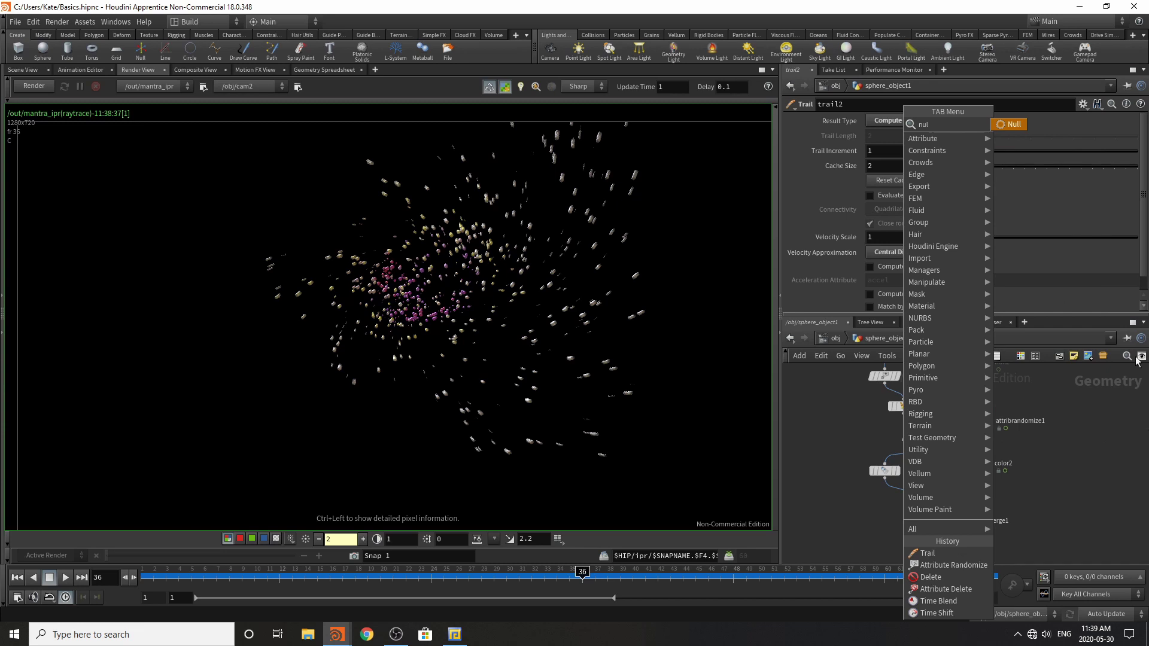
pyautogui.click(1016, 125)
pyautogui.click(978, 502)
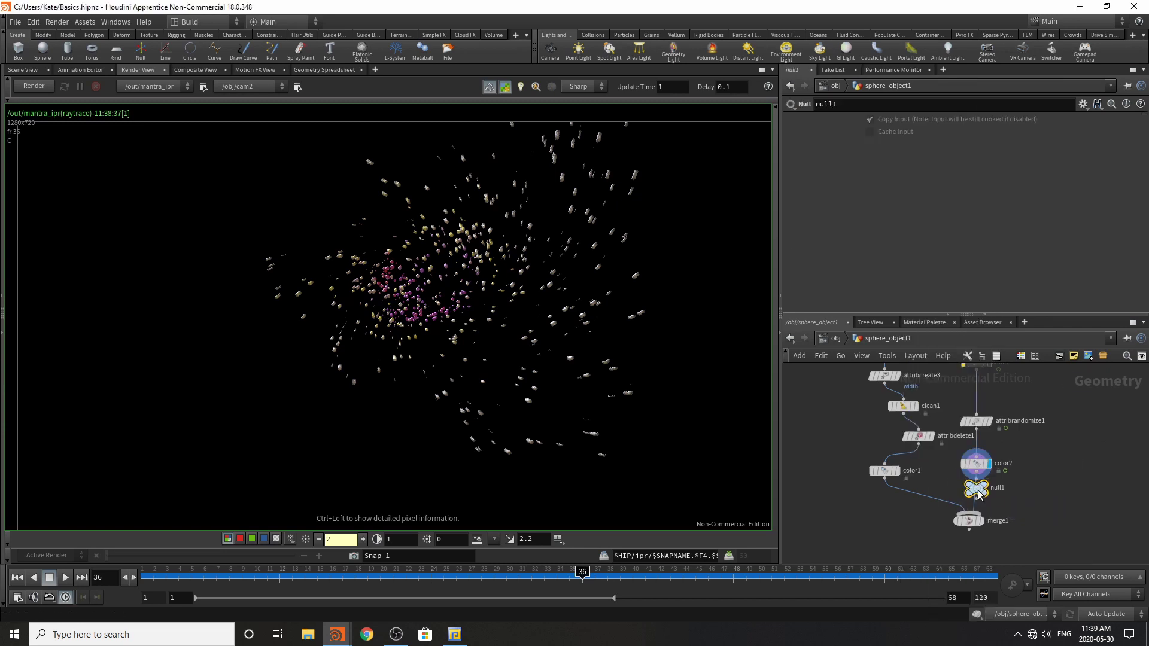
pyautogui.doubleClick(996, 496)
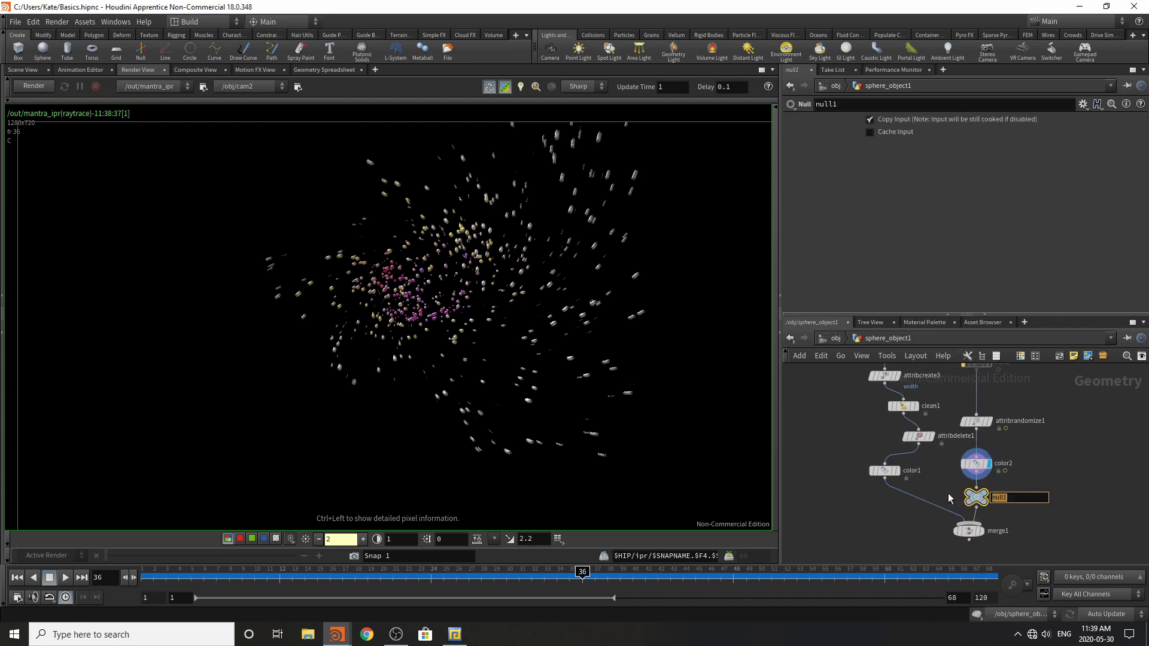
pyautogui.write('Particles')
# - Insert a second Null node between color1 and merge1 and rename it Lines
pyautogui.rightClick(859, 508)
pyautogui.click(898, 553)
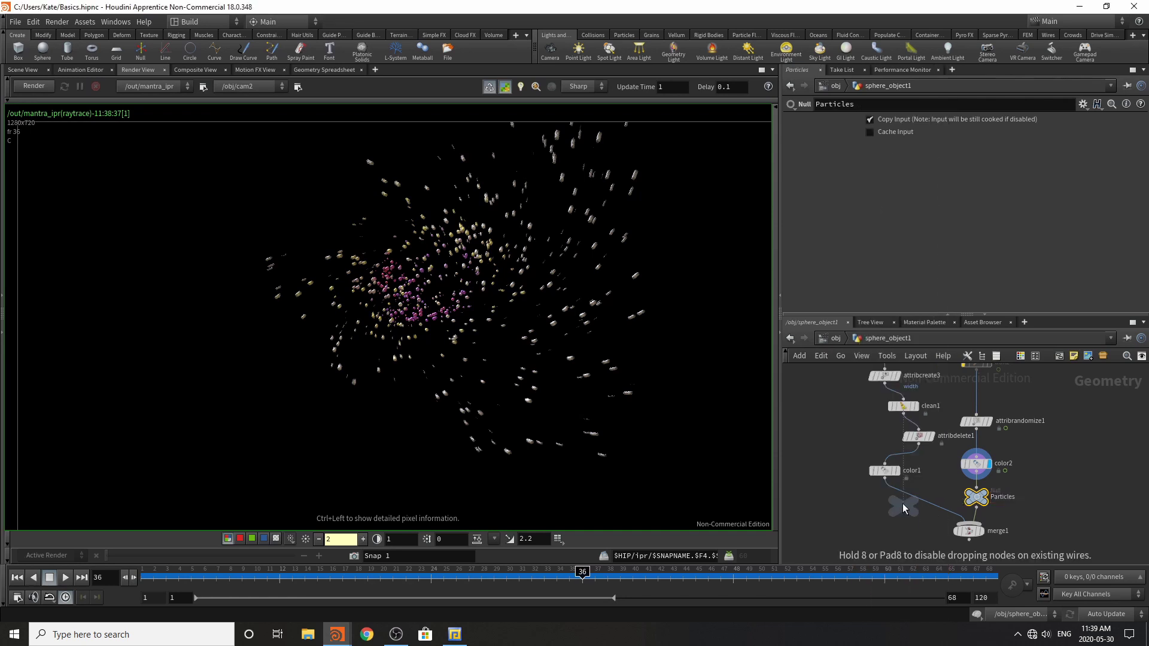
pyautogui.click(911, 497)
pyautogui.moveTo(911, 502); pyautogui.dragTo(882, 516)
pyautogui.click(896, 514)
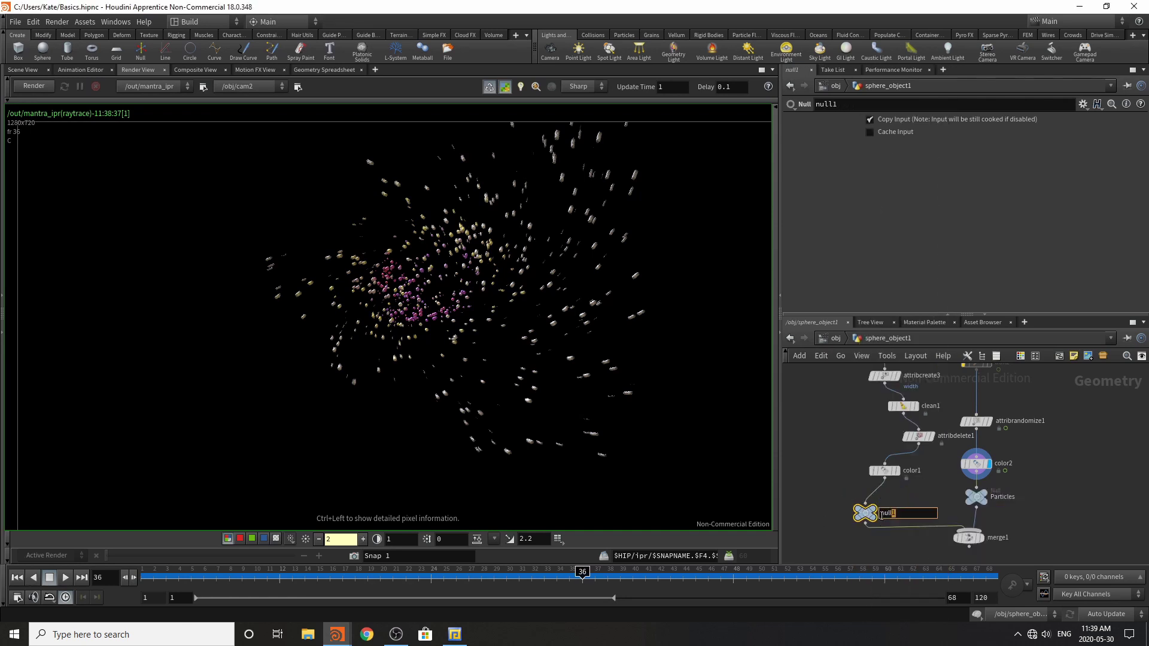
pyautogui.write('Lines')
pyautogui.click(845, 469)
# - Go back up to the object-level network and rename sphere_object1 as Sim
pyautogui.scroll(-8, 1018, 541)
pyautogui.scroll(8, 960, 518)
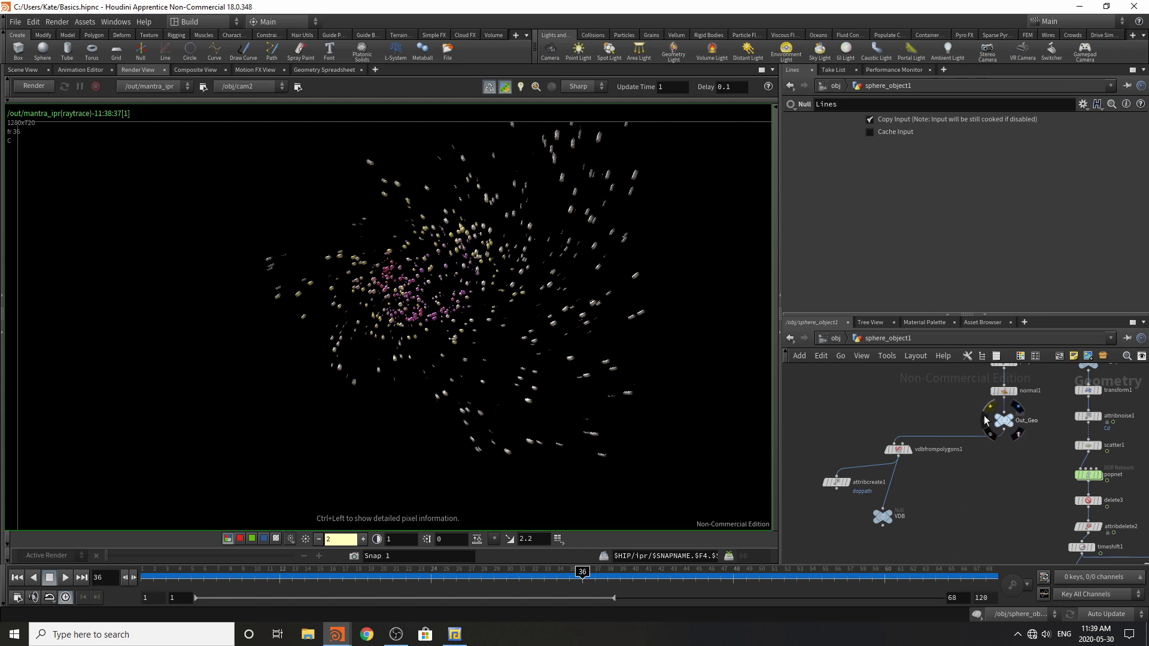
pyautogui.click(837, 339)
pyautogui.scroll(-4, 940, 453)
pyautogui.scroll(3, 928, 477)
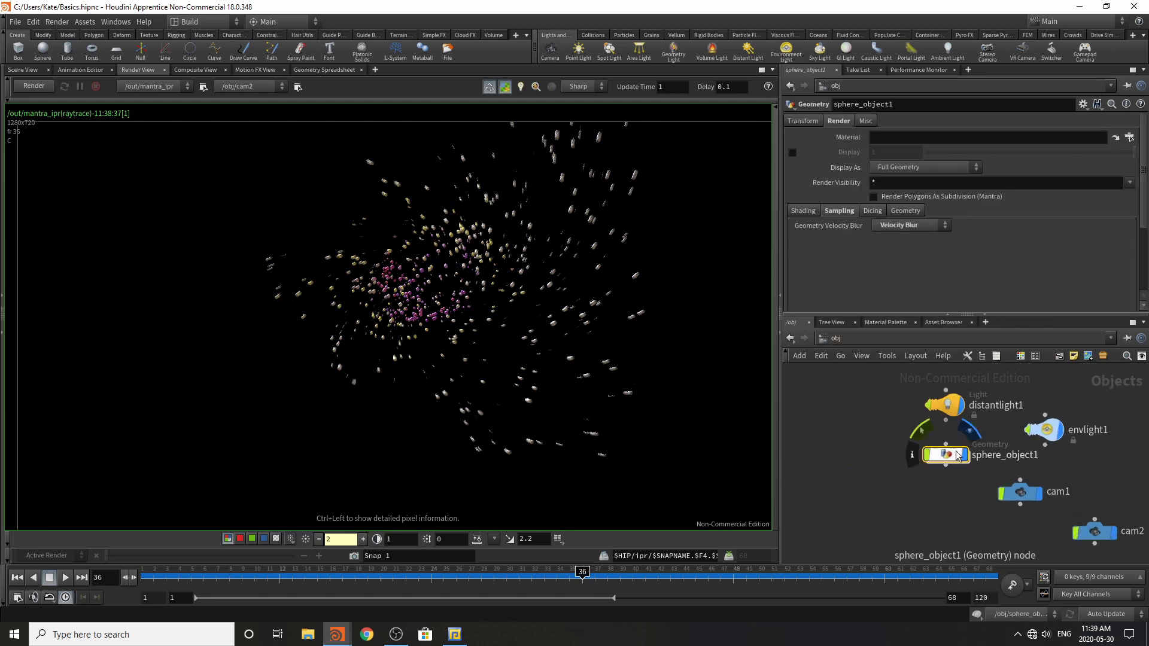
pyautogui.click(992, 456)
pyautogui.moveTo(1041, 459); pyautogui.dragTo(696, 424)
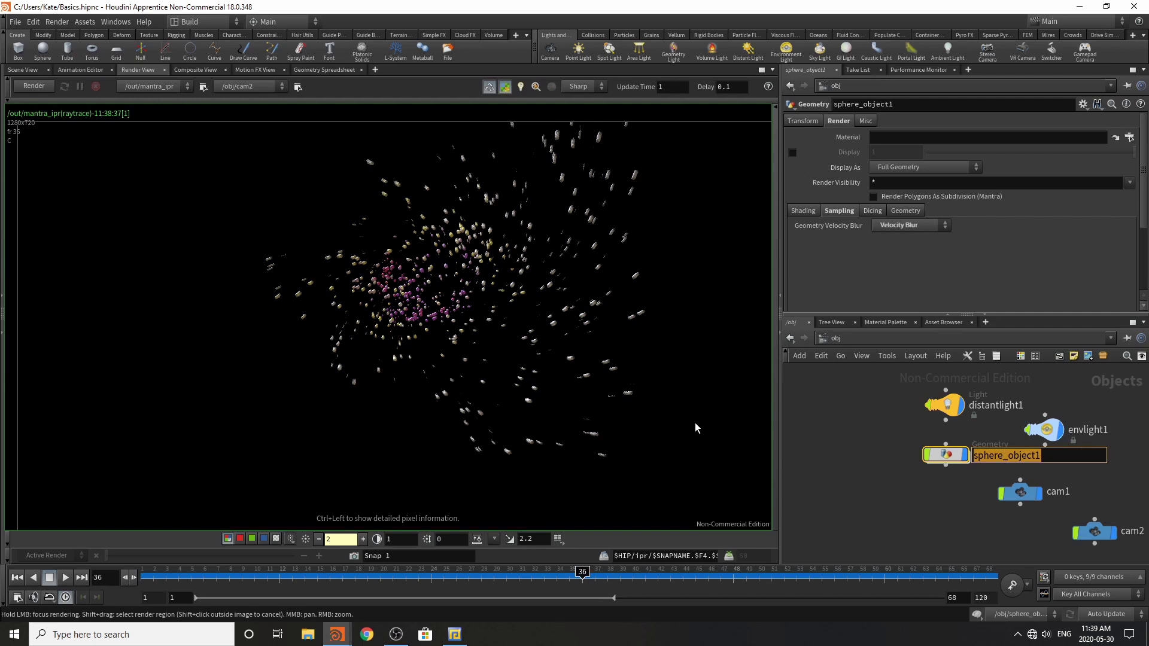
pyautogui.write('Sim')
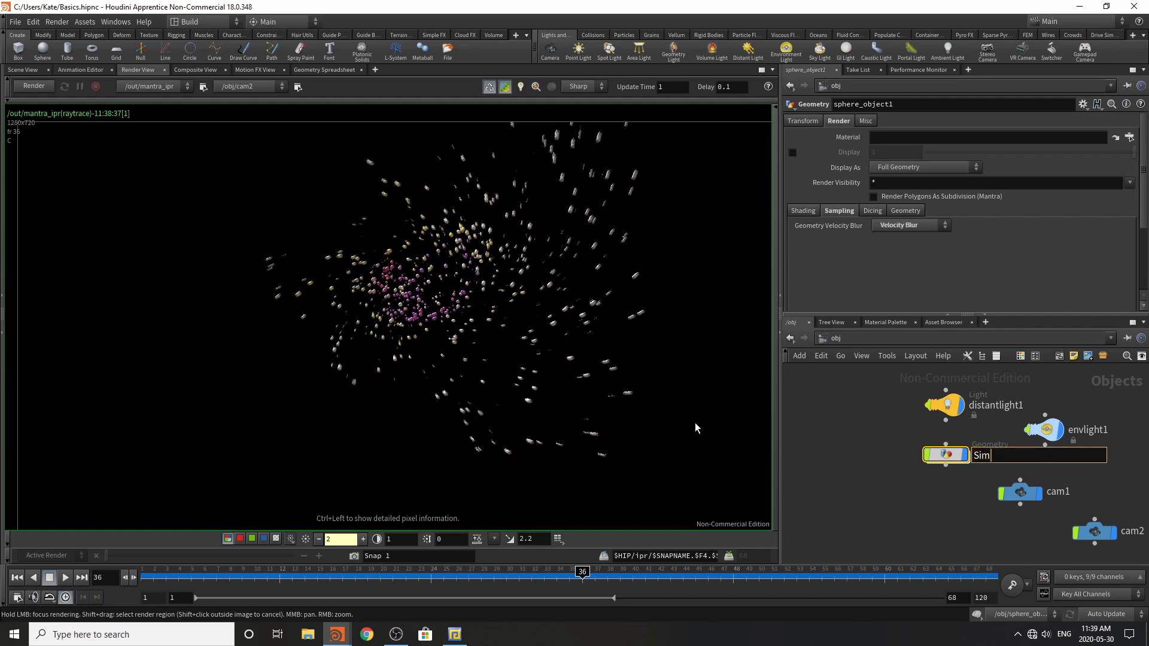
pyautogui.press('Return')
pyautogui.click(886, 482)
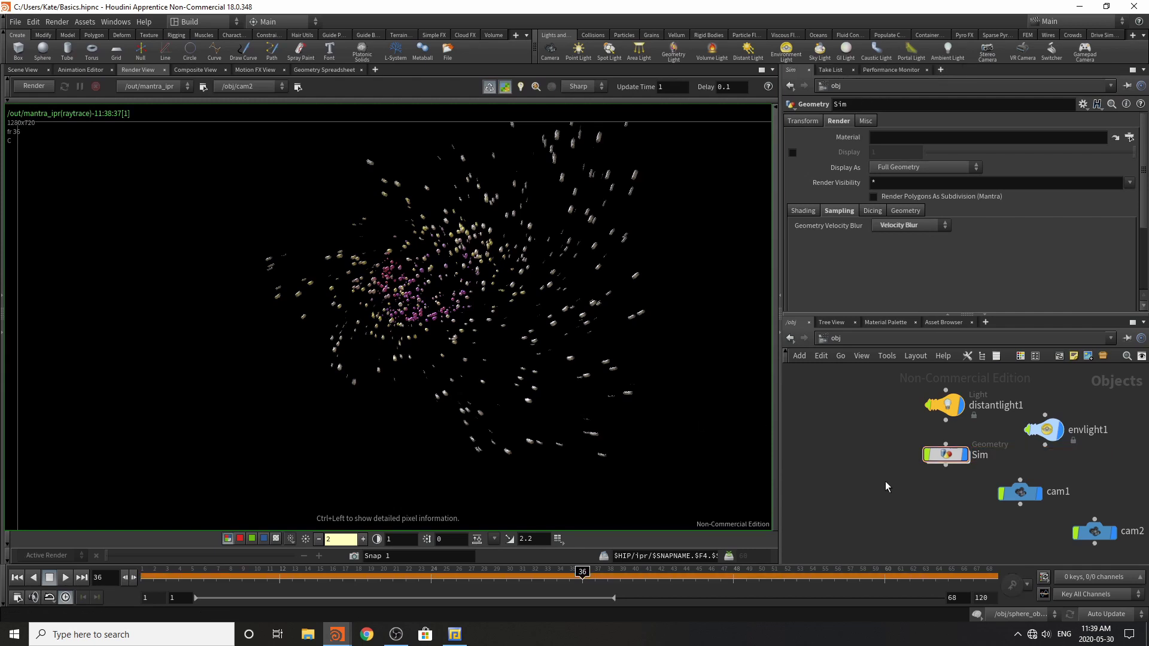
# - Auto-arrange the object-level nodes and place a new Geometry object in the empty space beside them
pyautogui.press('l')
pyautogui.scroll(-4, 952, 472)
pyautogui.scroll(3, 893, 439)
pyautogui.scroll(3, 893, 443)
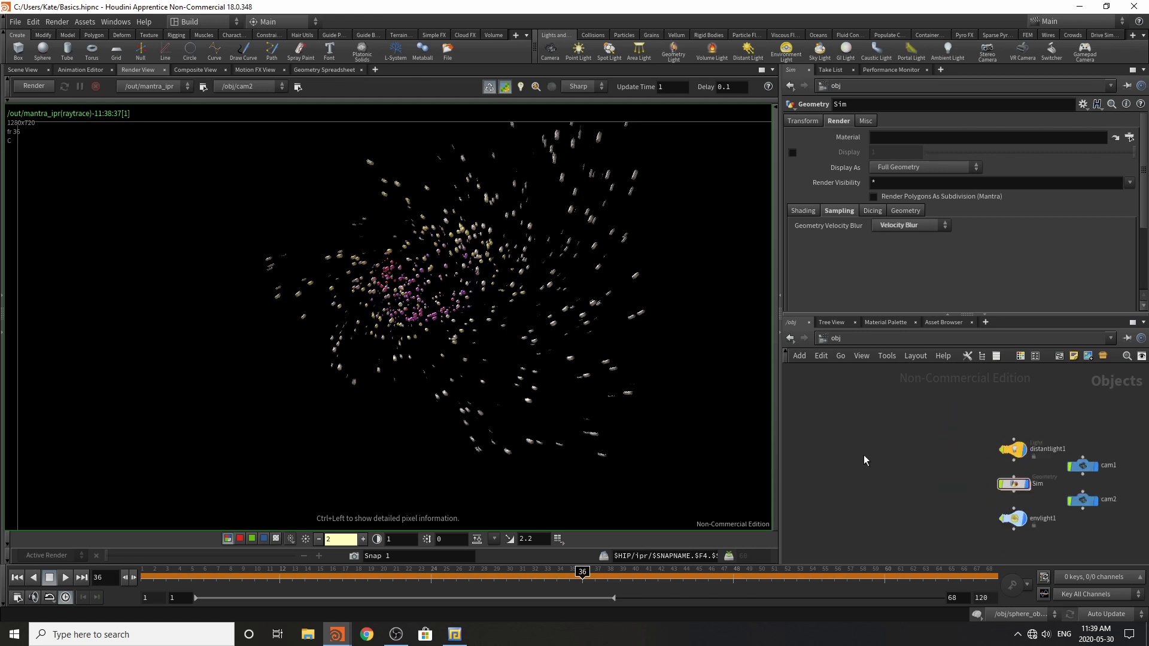
pyautogui.press('Tab')
pyautogui.write('geo')
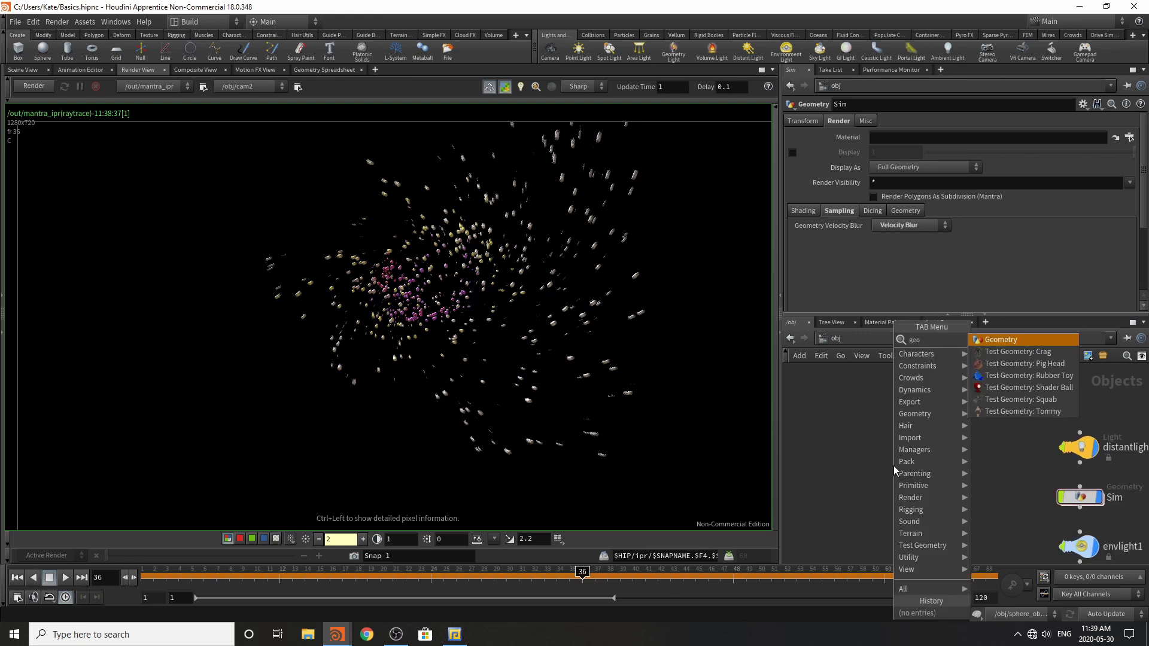
pyautogui.click(1023, 340)
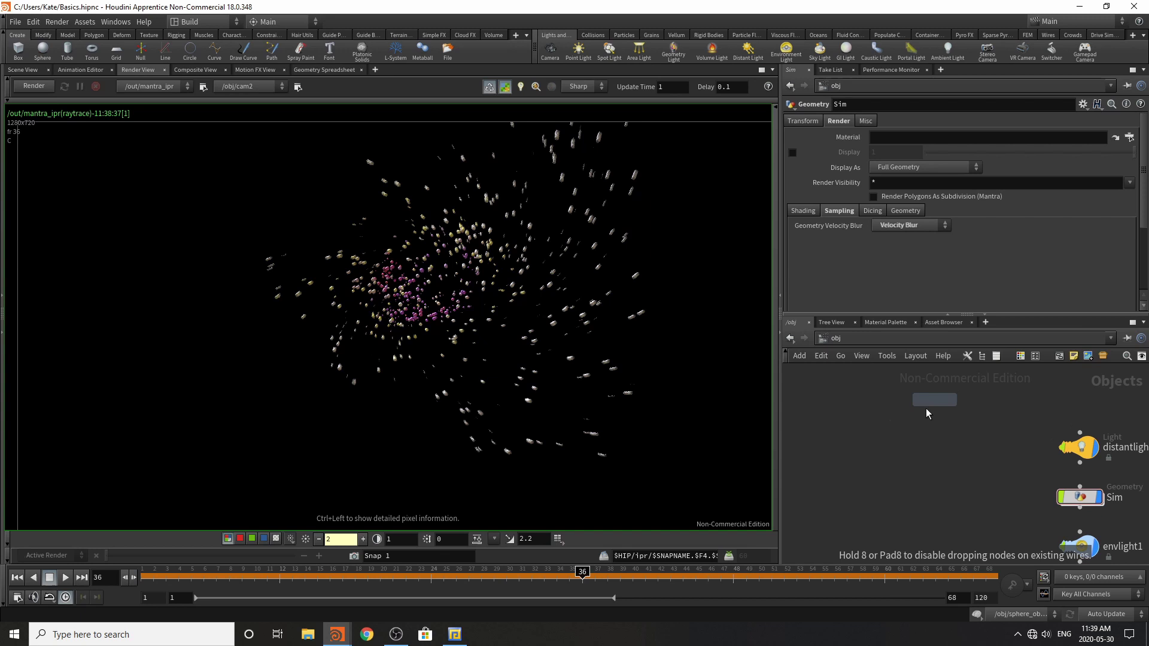
pyautogui.click(919, 448)
# - Duplicate the new Geometry object twice and place the copies below the original
pyautogui.hotkey('ctrl', 'c')
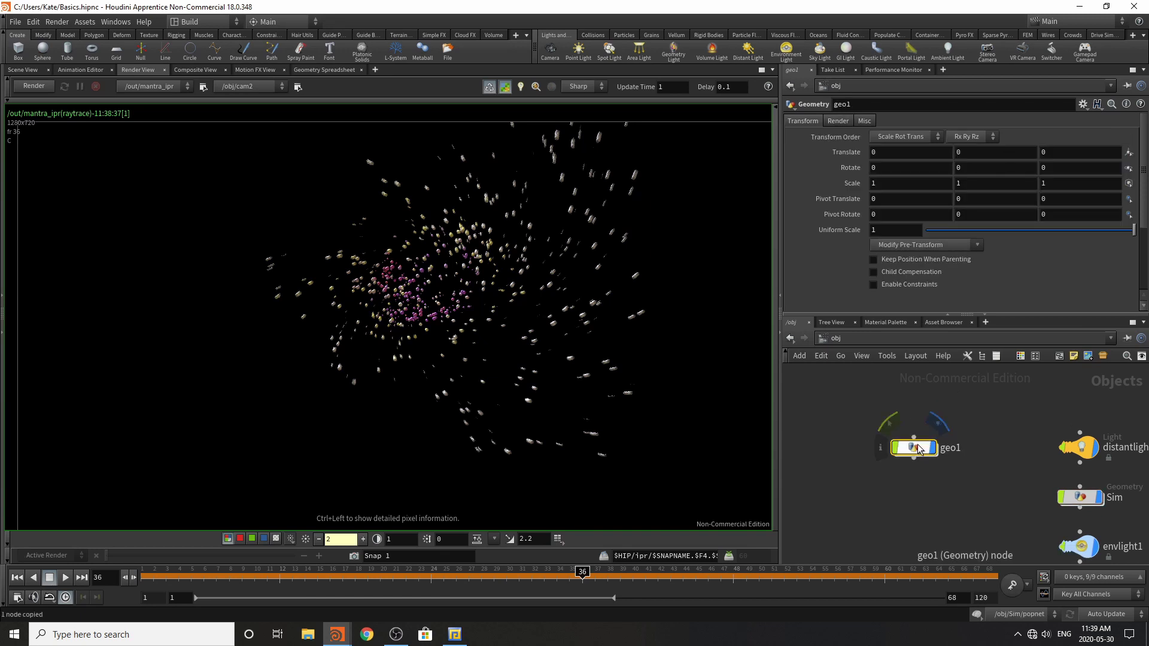
pyautogui.hotkey('ctrl', 'v')
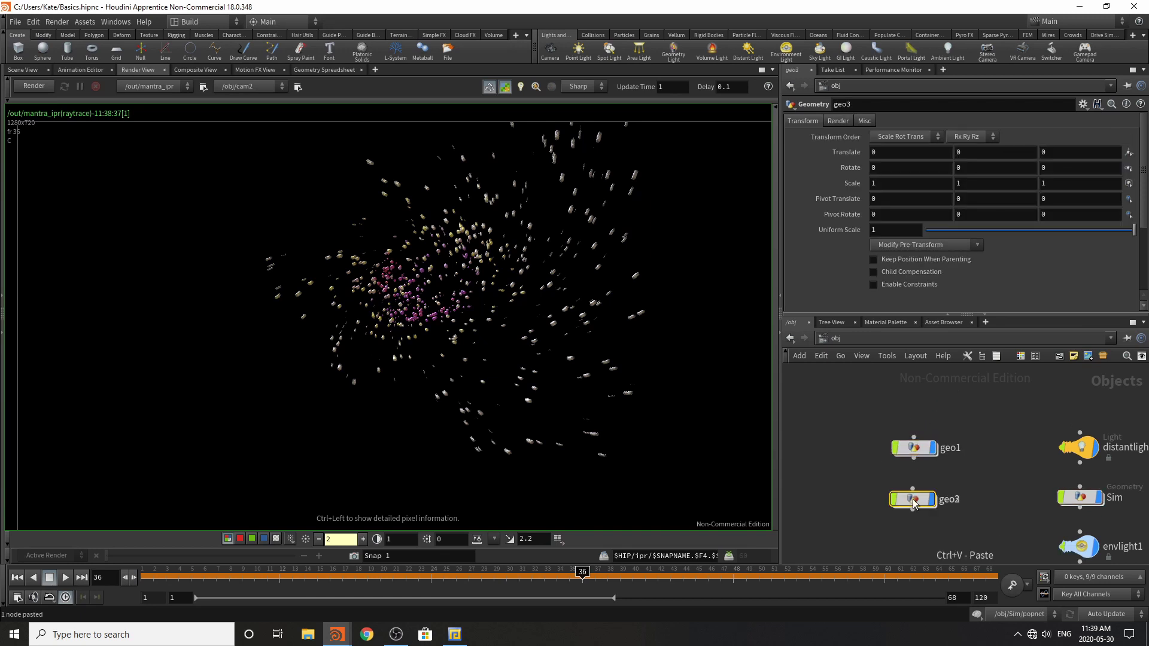
pyautogui.hotkey('ctrl', 'v')
pyautogui.moveTo(914, 504); pyautogui.dragTo(917, 536)
pyautogui.press('Delete')
# - Rename the geometry objects geo1, geo2 and geo3 as Particles, Geo and Lines
pyautogui.click(961, 450)
pyautogui.moveTo(965, 449); pyautogui.dragTo(851, 450)
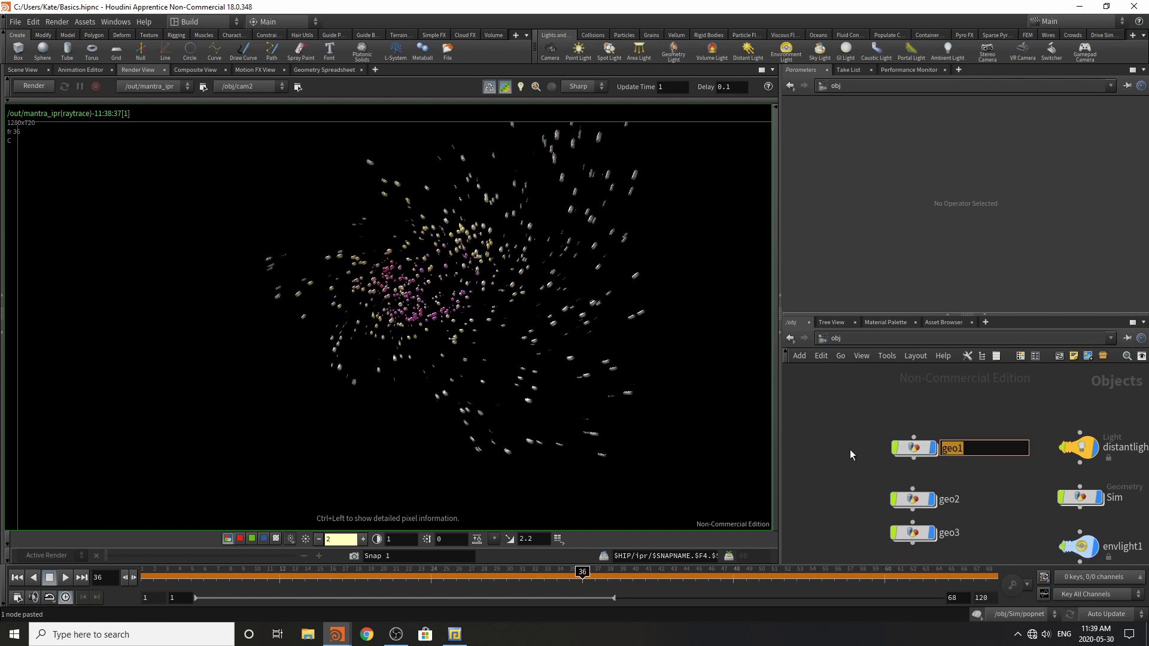
pyautogui.write('Particles')
pyautogui.click(952, 500)
pyautogui.moveTo(964, 500); pyautogui.dragTo(869, 495)
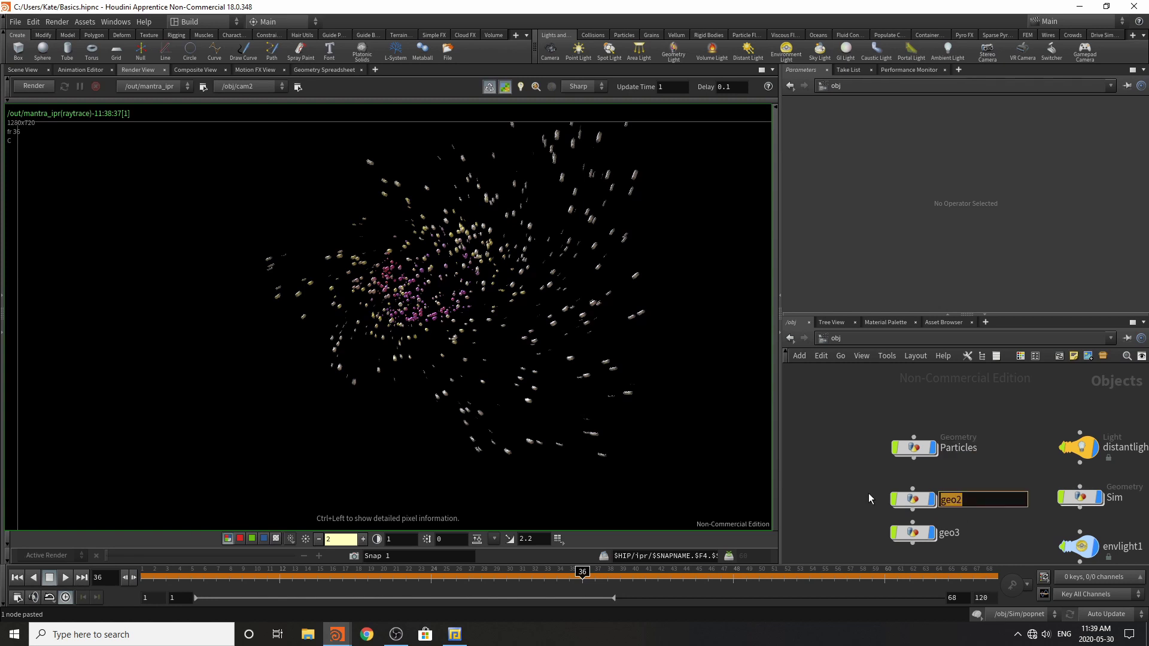
pyautogui.write('Geo')
pyautogui.click(956, 533)
pyautogui.moveTo(964, 532); pyautogui.dragTo(768, 514)
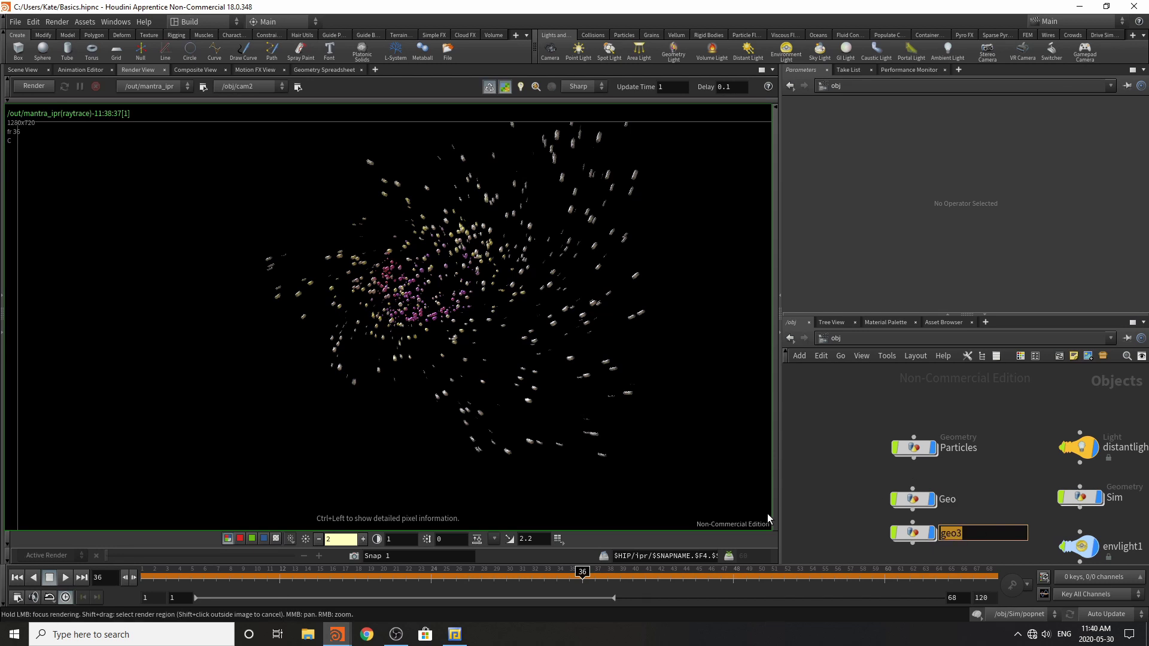
pyautogui.write('Lines')
pyautogui.press('Return')
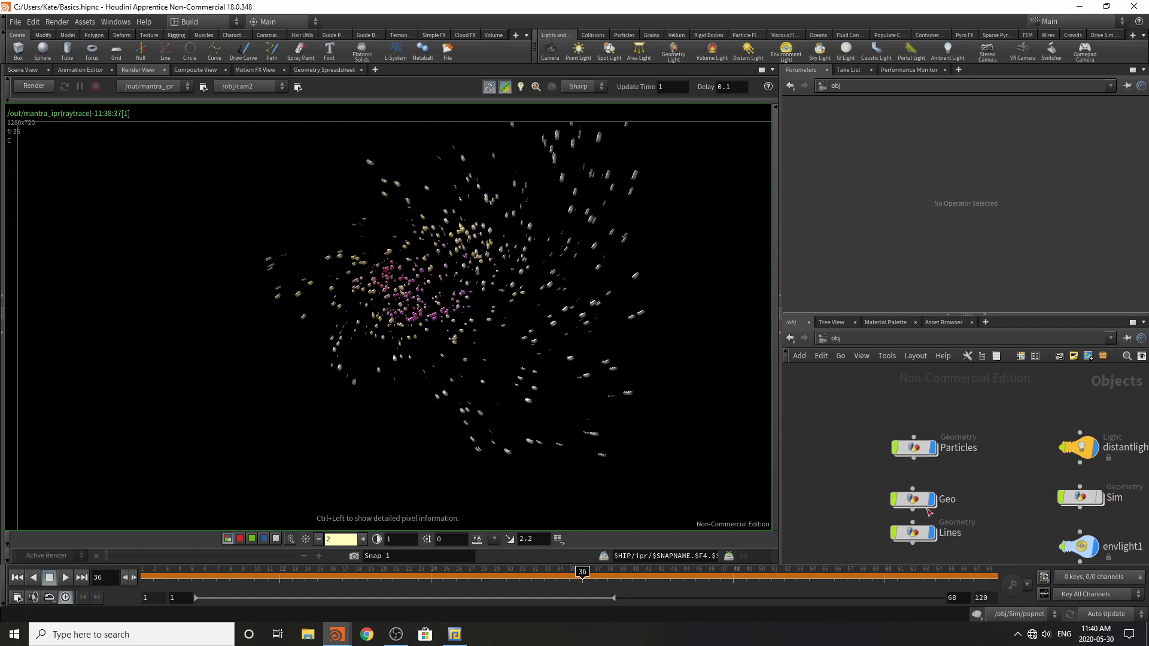
# - Show the scene view at frame 1 and add an Object Merge node inside the Particles object
pyautogui.click(38, 72)
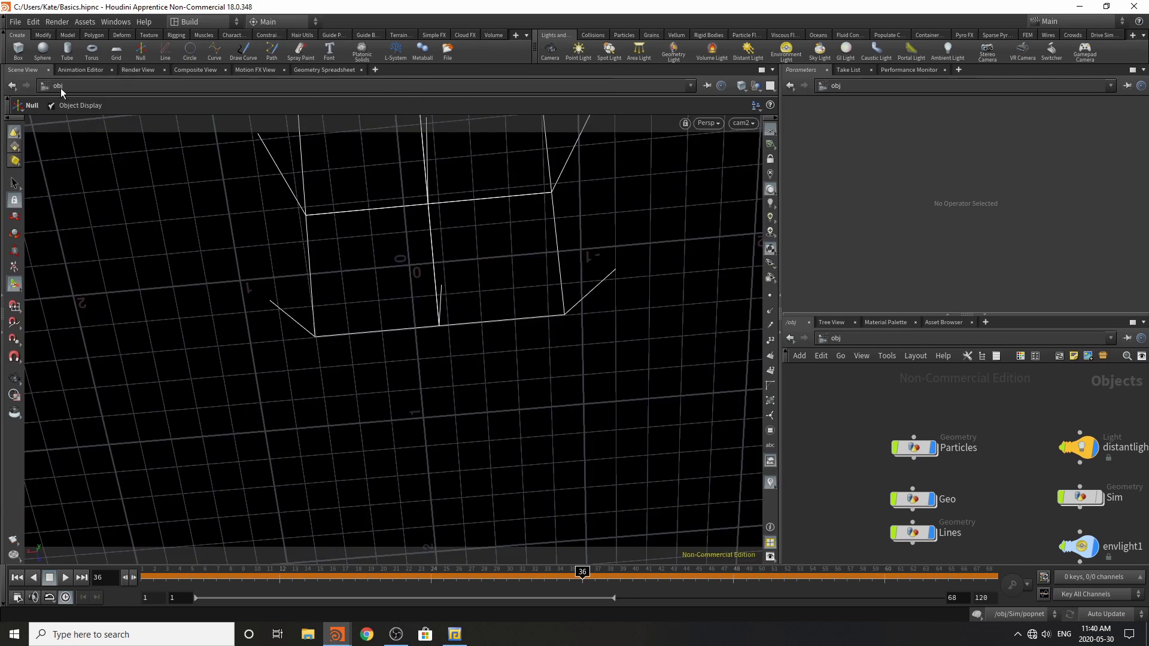
pyautogui.click(16, 578)
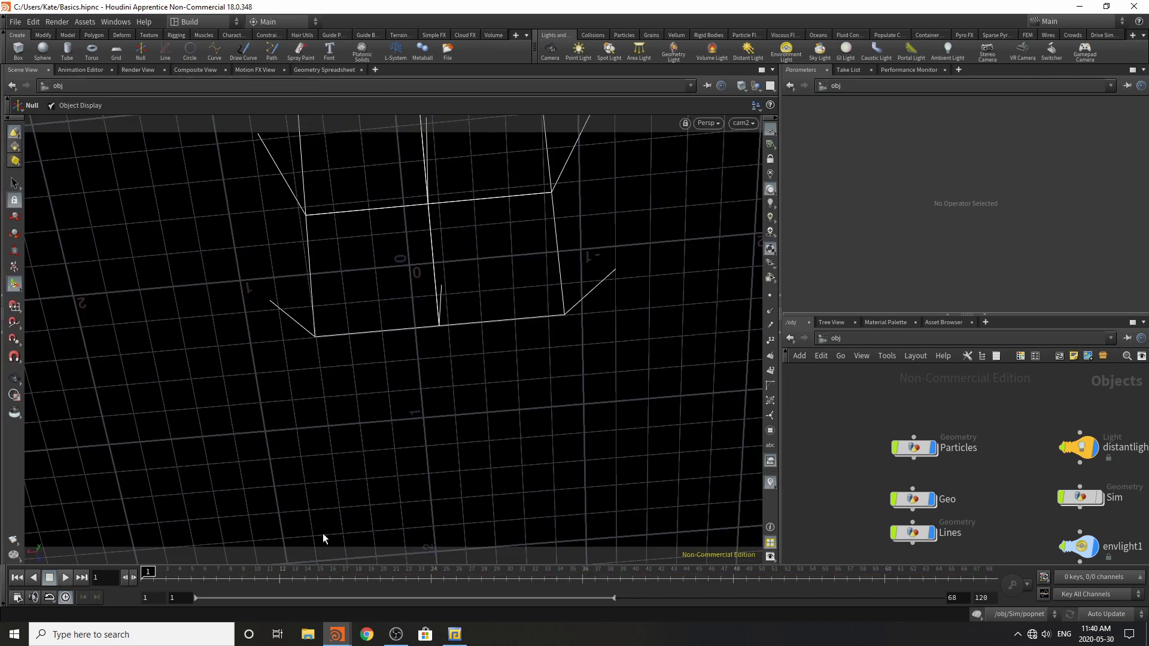
pyautogui.doubleClick(916, 450)
pyautogui.press('Tab')
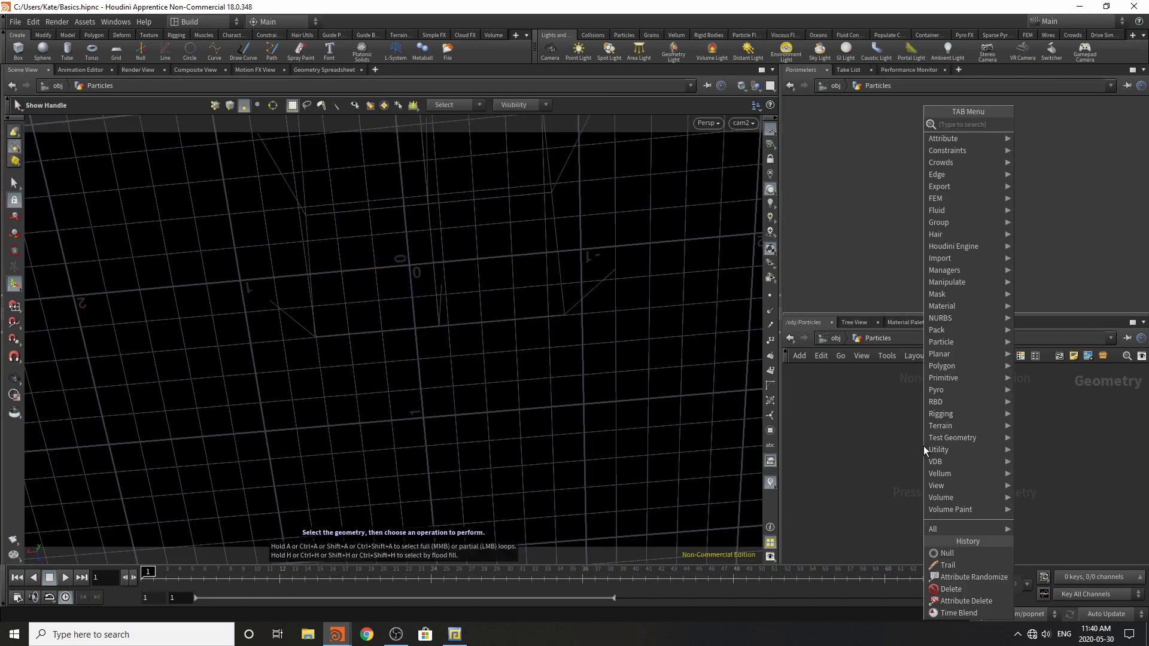
pyautogui.write('object')
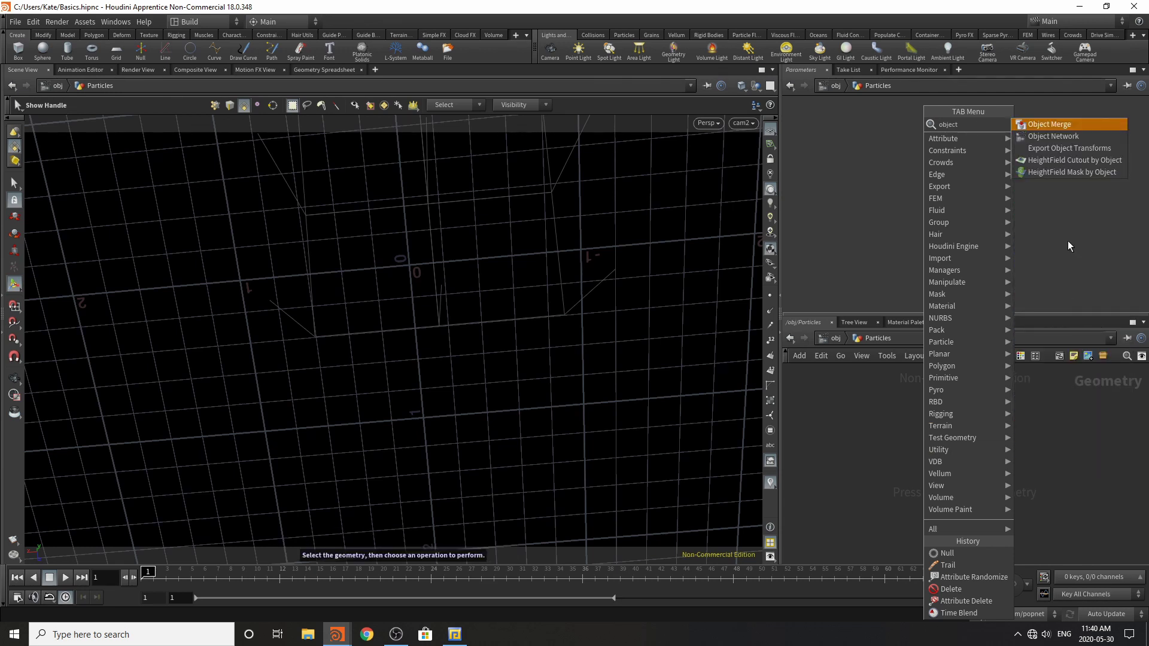
pyautogui.click(1038, 124)
pyautogui.click(920, 443)
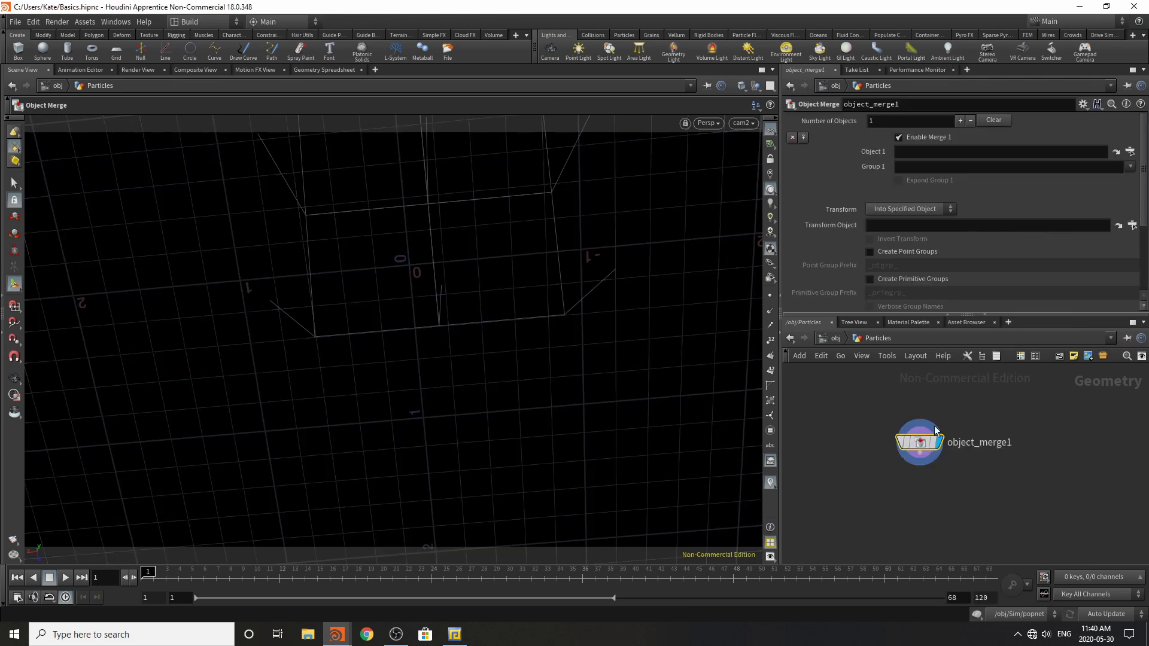
# - Import /obj/Sim/Particles through the Object Merge with its transform set to Into This Object, and preview it at frame 49
pyautogui.click(931, 210)
pyautogui.click(931, 231)
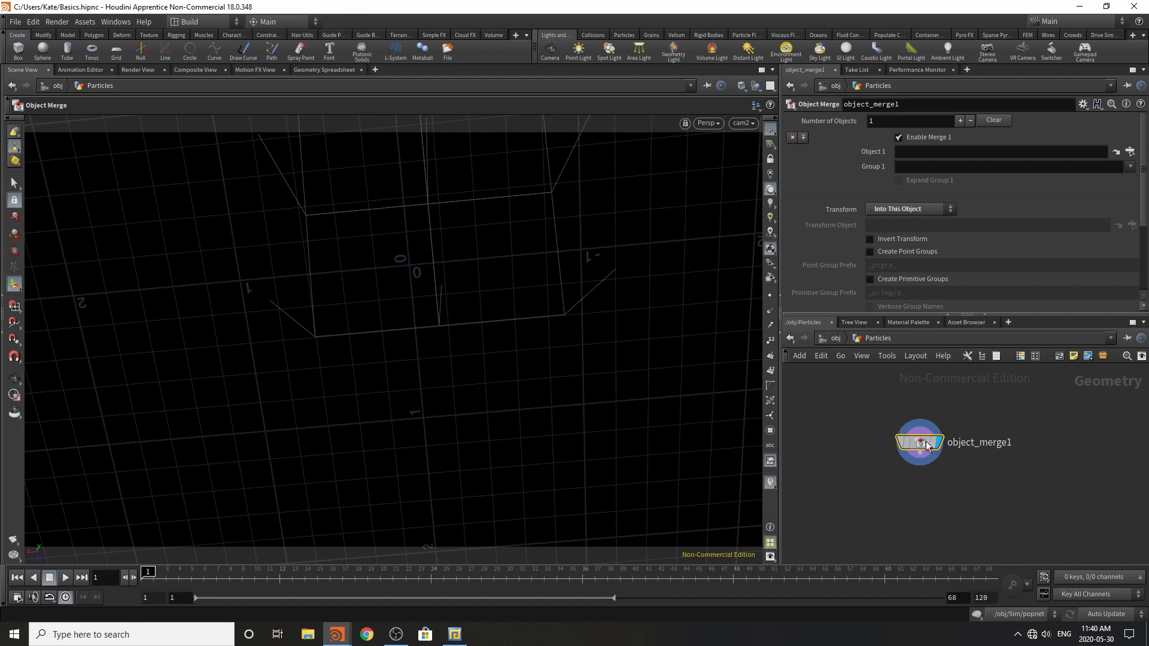
pyautogui.hotkey('ctrl', 'c')
pyautogui.click(1130, 151)
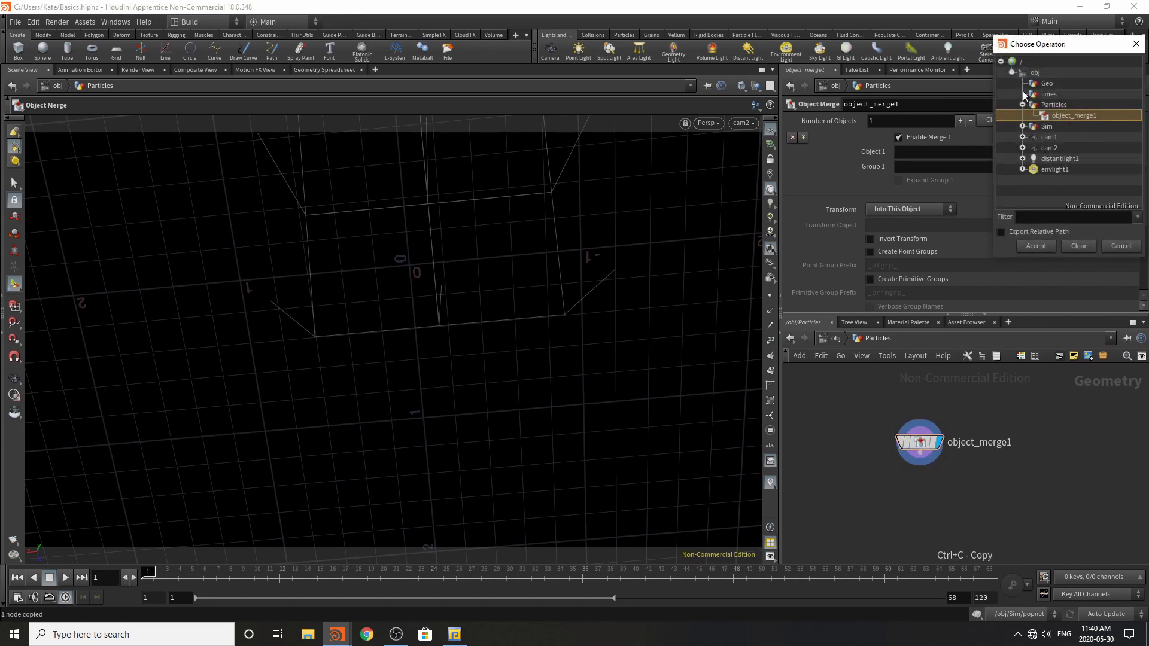
pyautogui.click(1021, 127)
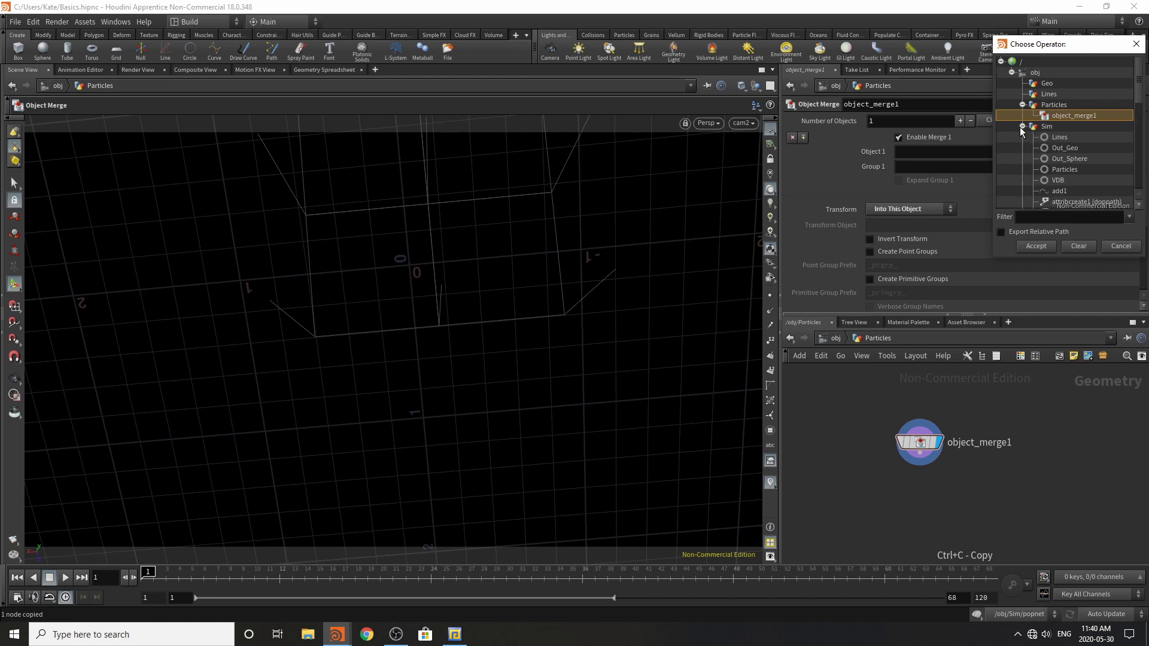
pyautogui.doubleClick(1079, 170)
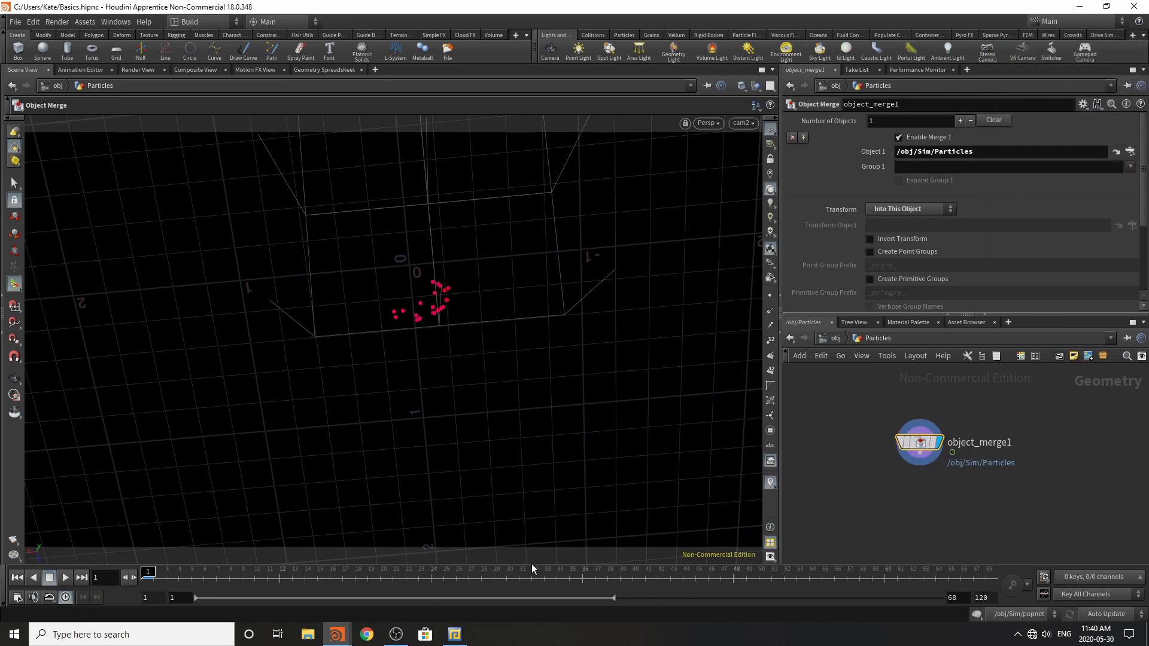
pyautogui.click(749, 571)
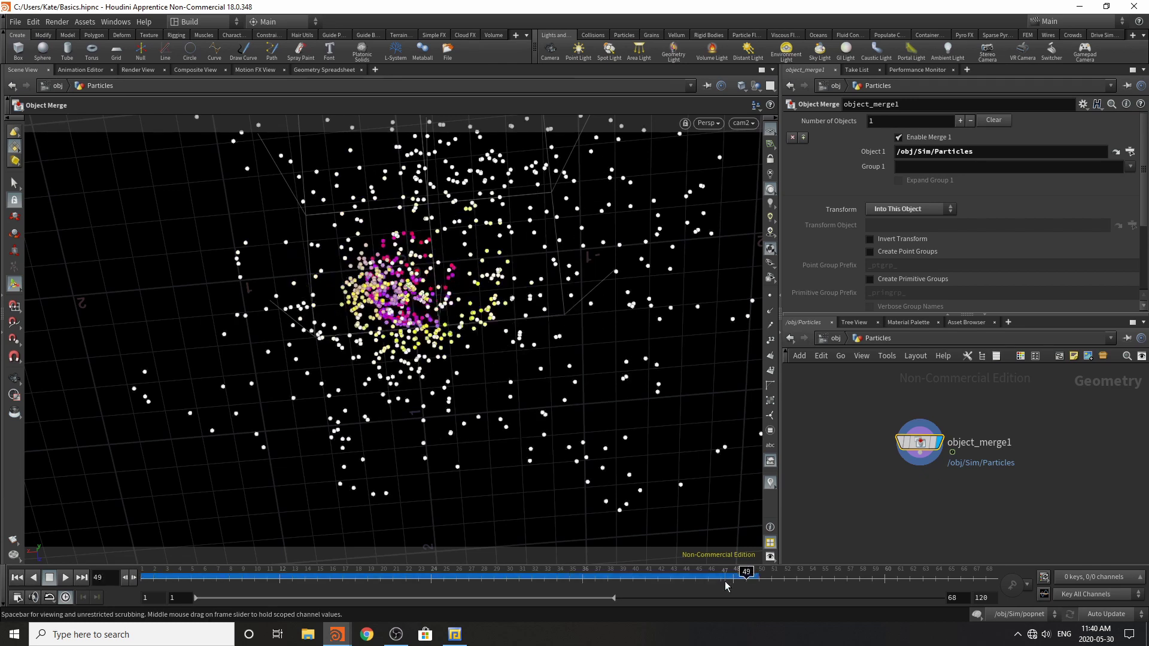
# - Add a File Cache node below the Object Merge in the Particles object and rename it particles
pyautogui.press('Tab')
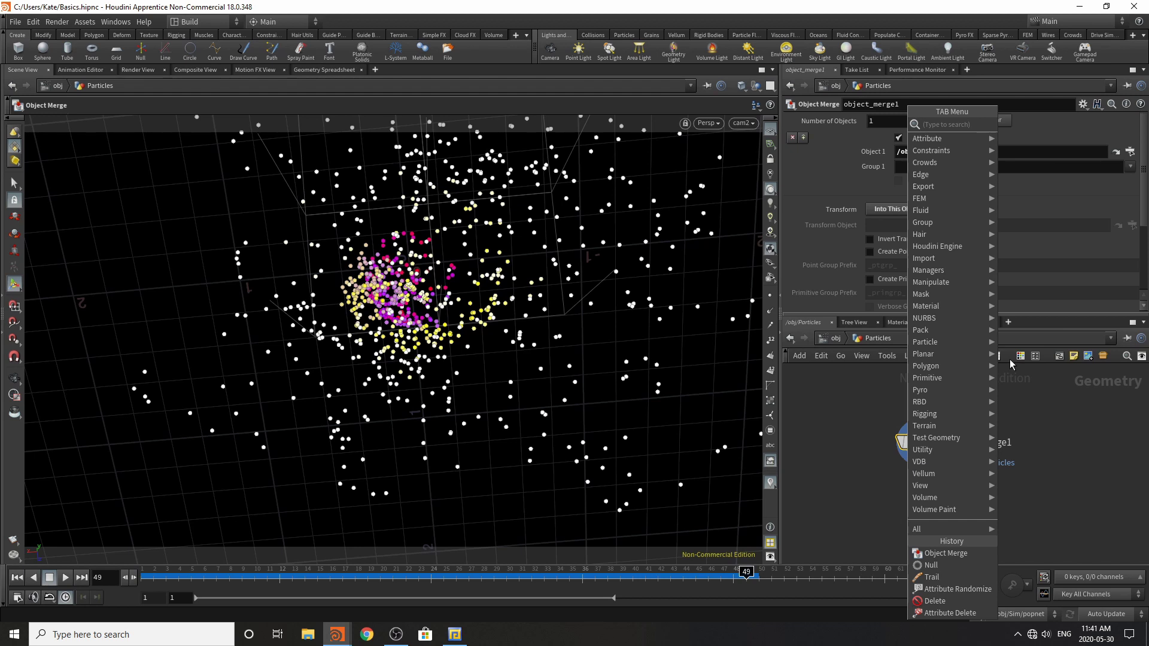
pyautogui.write('files')
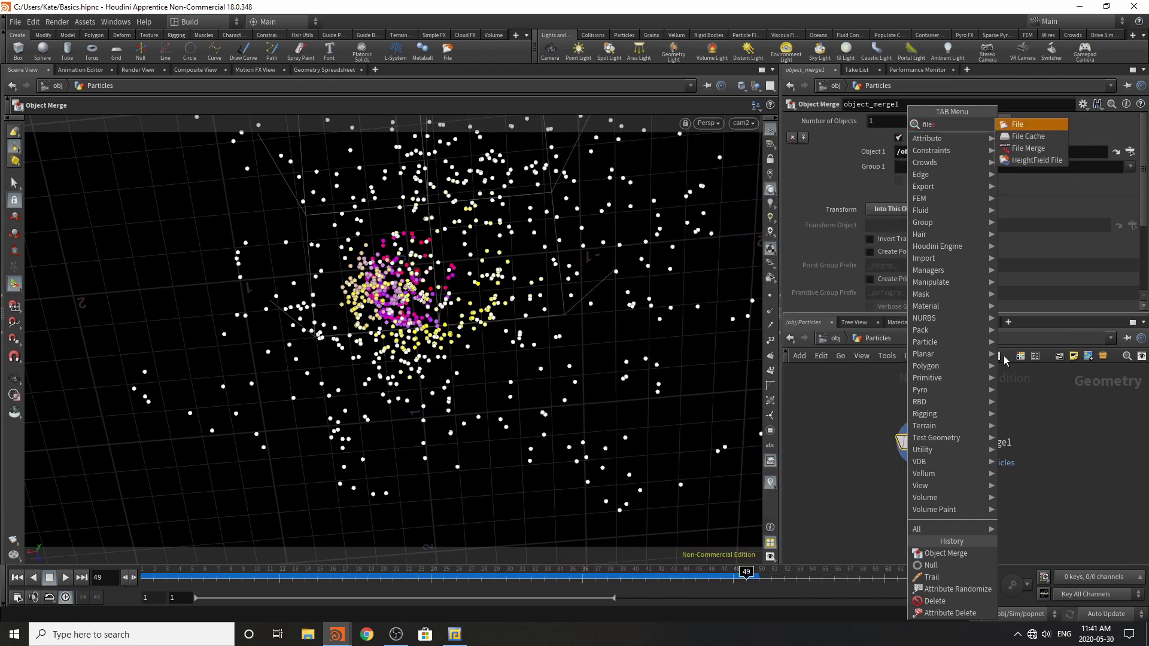
pyautogui.click(1040, 137)
pyautogui.click(920, 486)
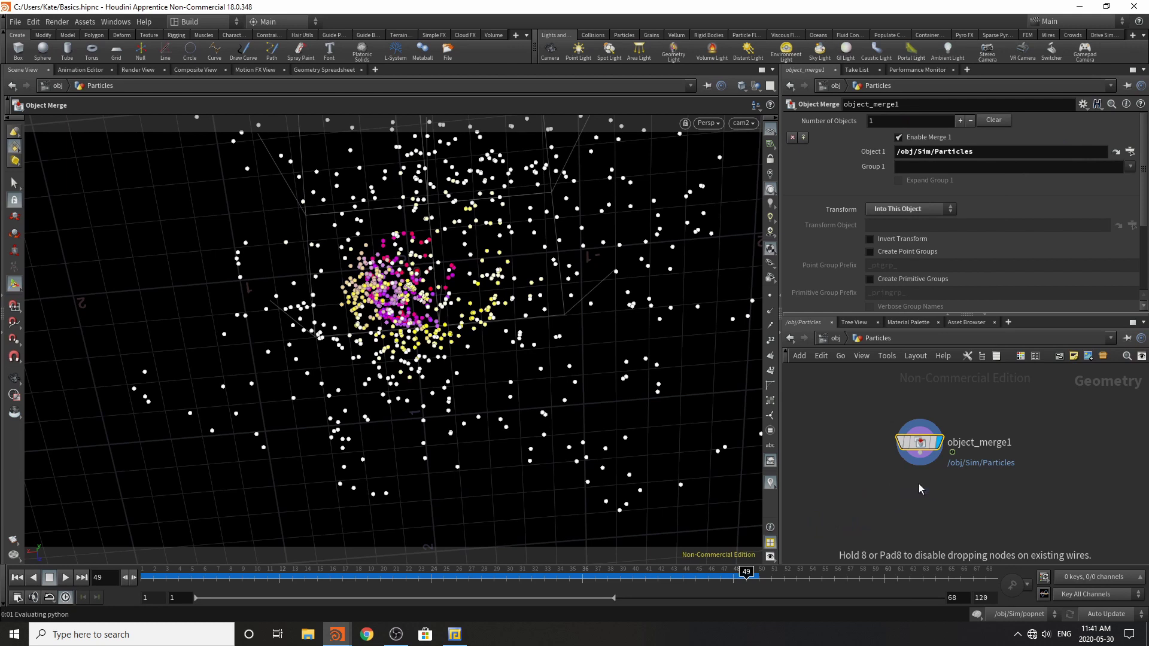
pyautogui.click(923, 458)
pyautogui.click(921, 471)
pyautogui.click(968, 486)
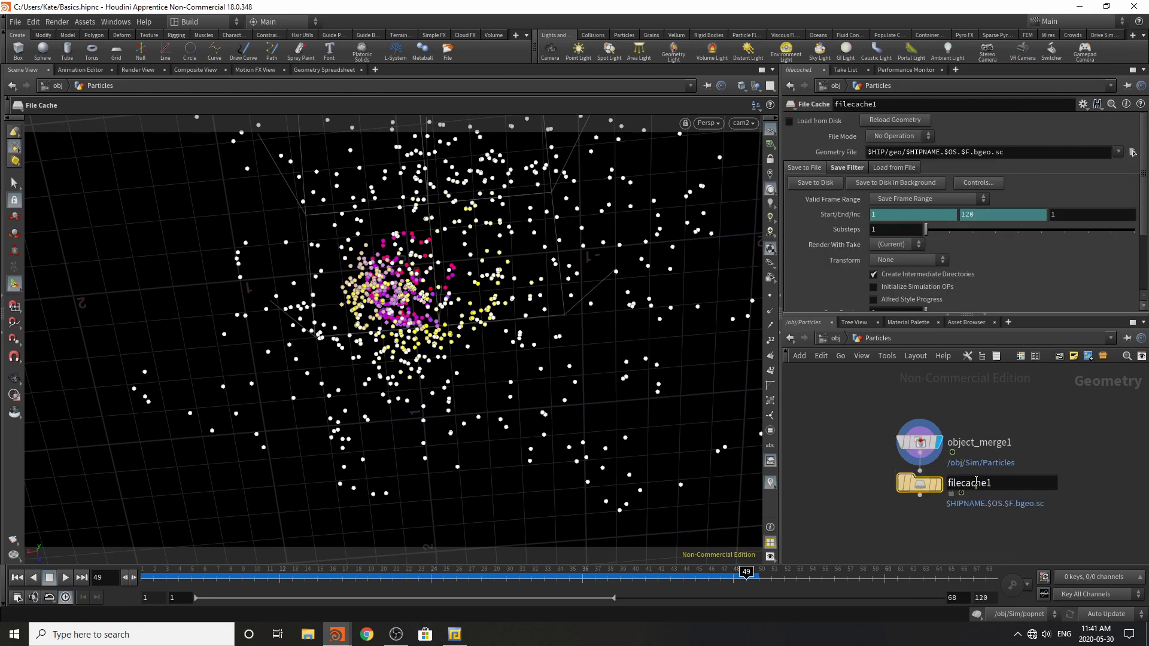
pyautogui.moveTo(1001, 484); pyautogui.dragTo(745, 500)
pyautogui.write('particles')
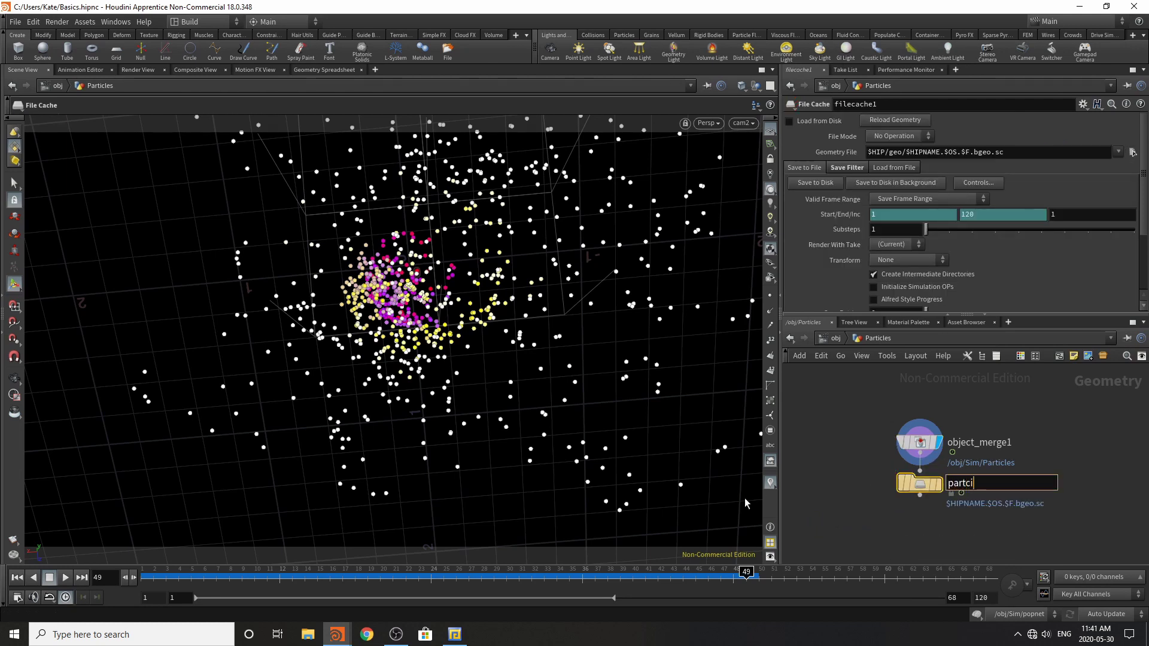
pyautogui.press('Return')
# - Enable Load from Disk on the particles cache and set its geometry file to $HIP/Desktop/geo/particles_basic.$F.bgeo
pyautogui.click(816, 121)
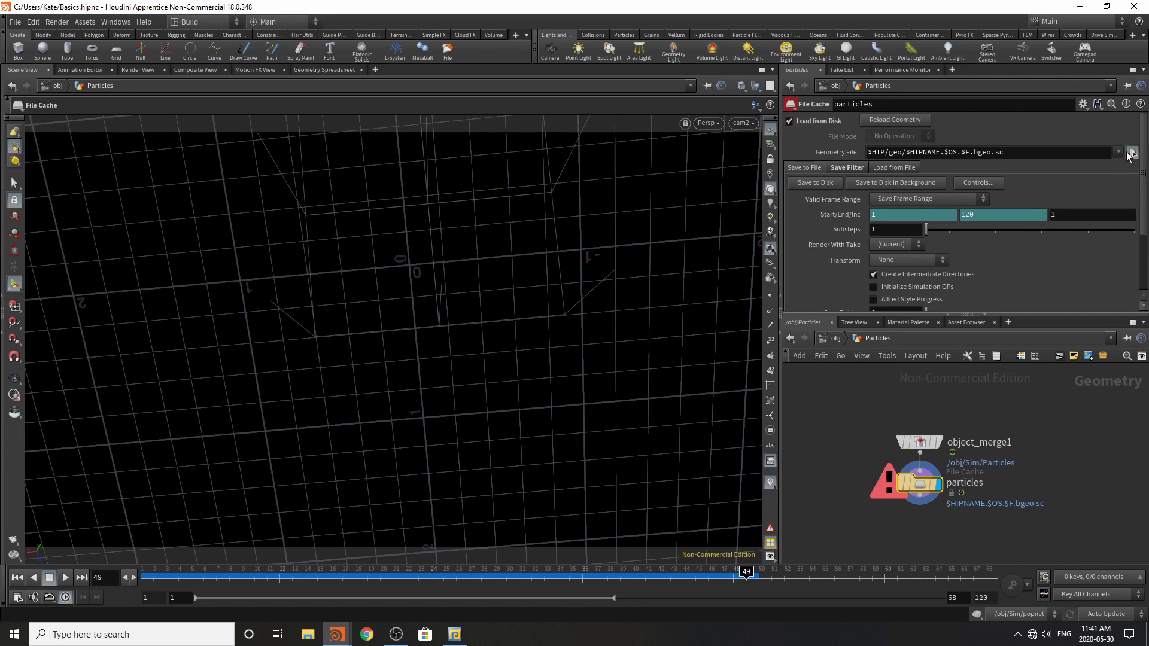
pyautogui.click(1134, 152)
pyautogui.click(501, 122)
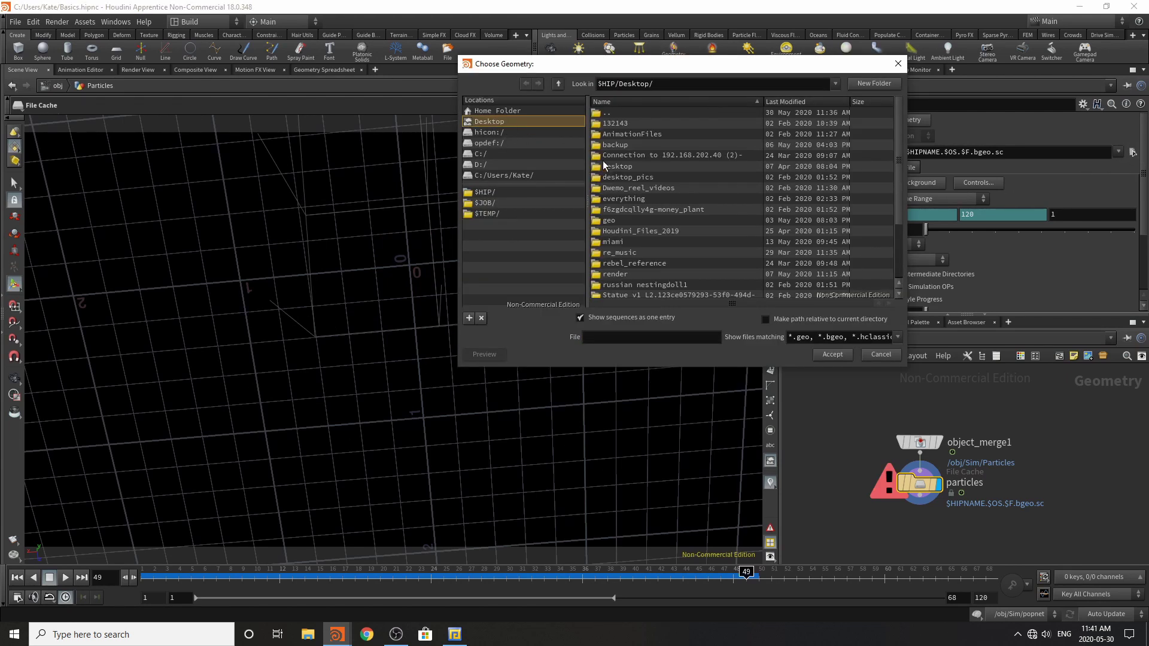
pyautogui.doubleClick(615, 221)
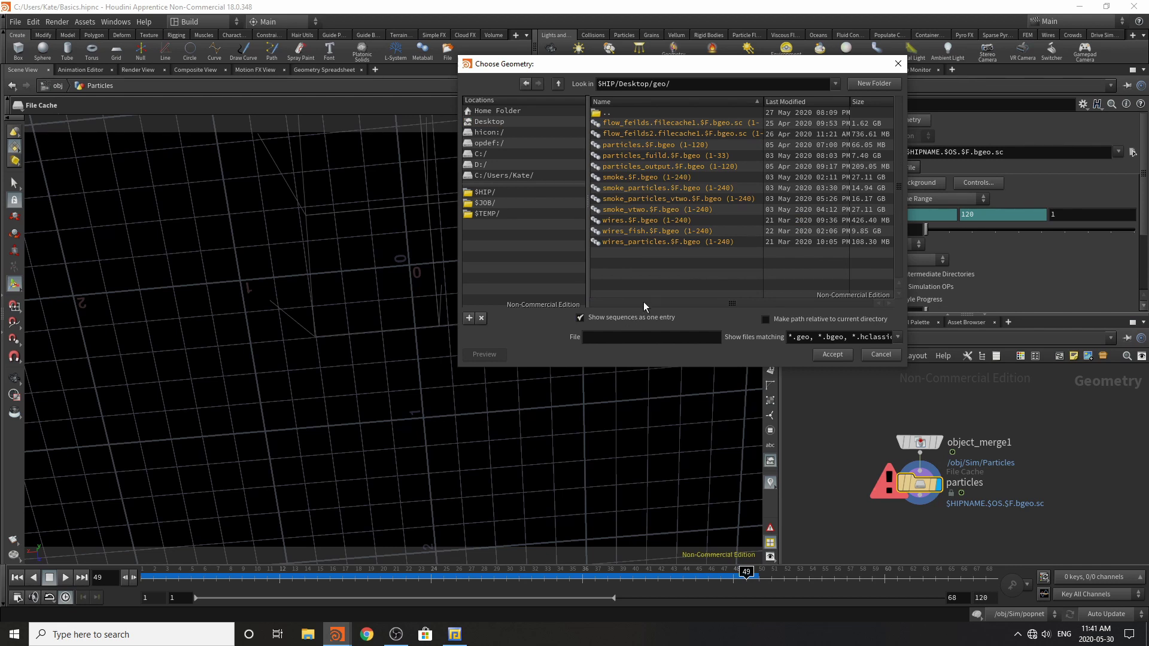
pyautogui.click(631, 333)
pyautogui.click(679, 148)
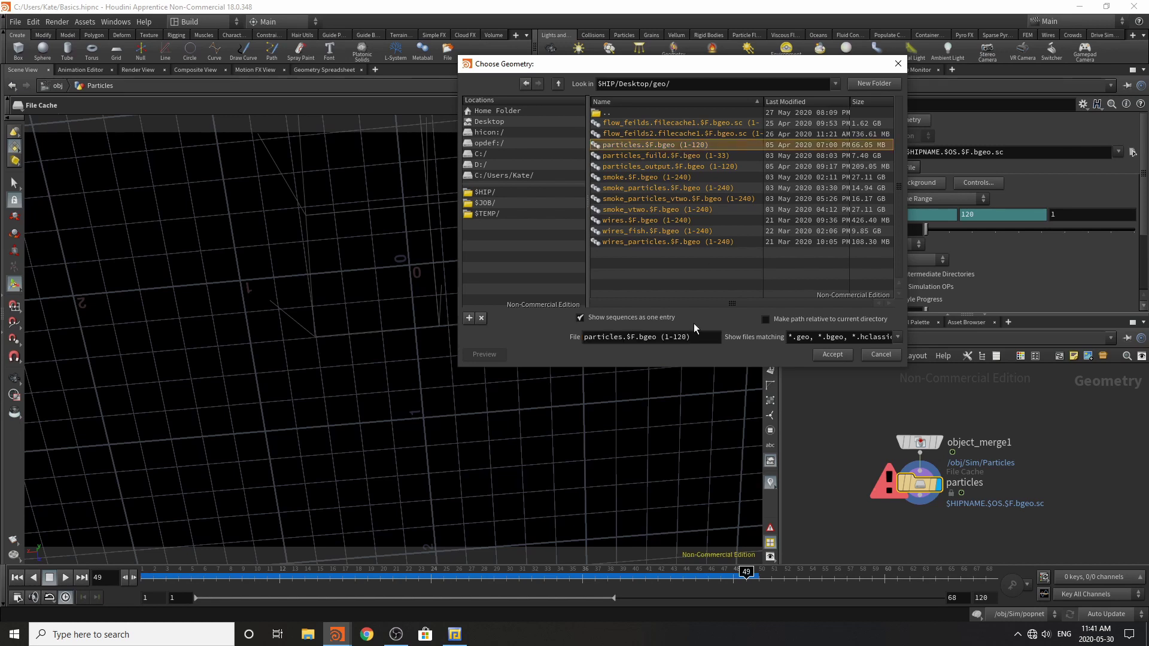
pyautogui.moveTo(690, 339); pyautogui.dragTo(625, 345)
pyautogui.press('BackSpace')
pyautogui.click(832, 355)
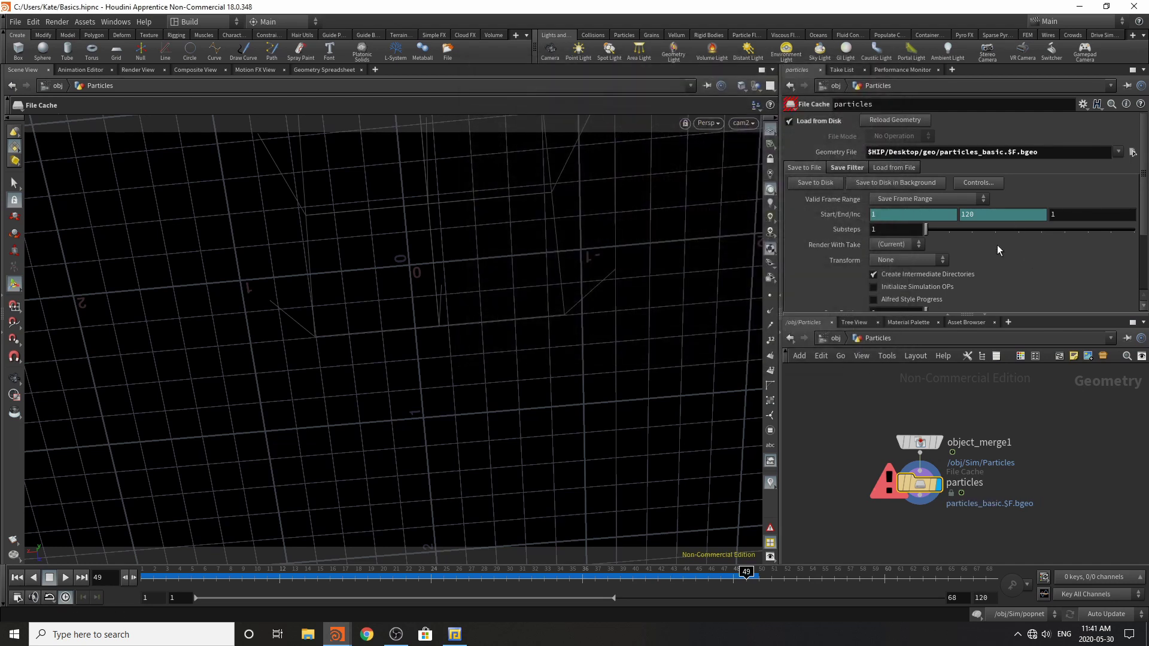
# - Save the particles cache to disk and check it by scrubbing to frame 68 and playing it back
pyautogui.click(810, 185)
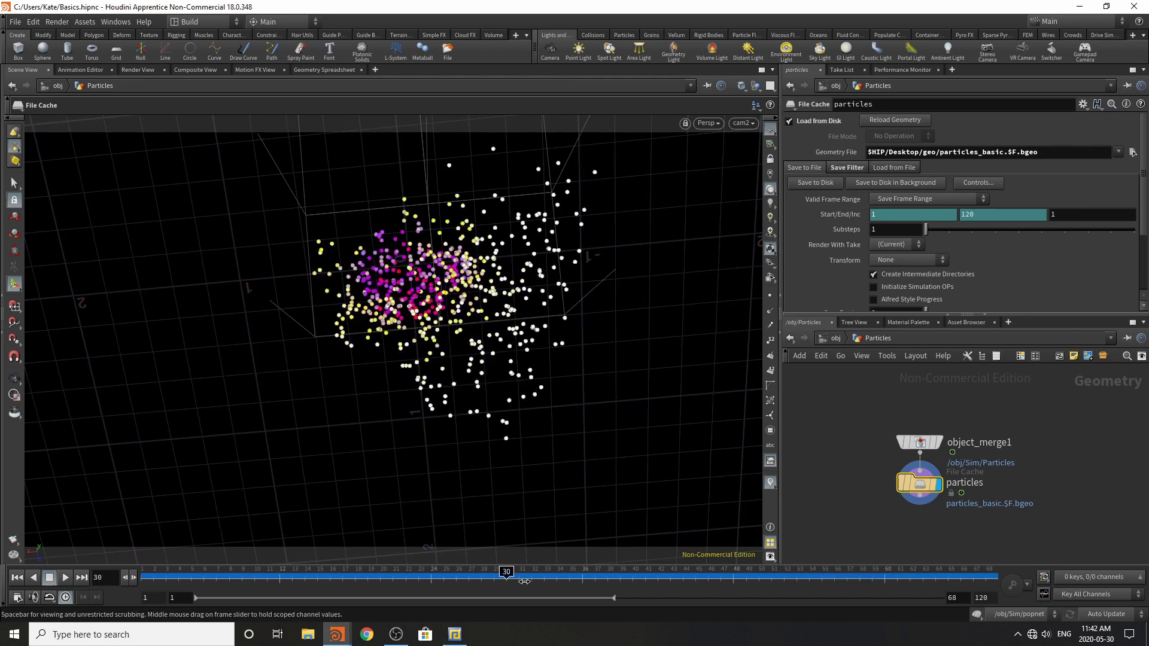
pyautogui.moveTo(524, 581); pyautogui.dragTo(1041, 532)
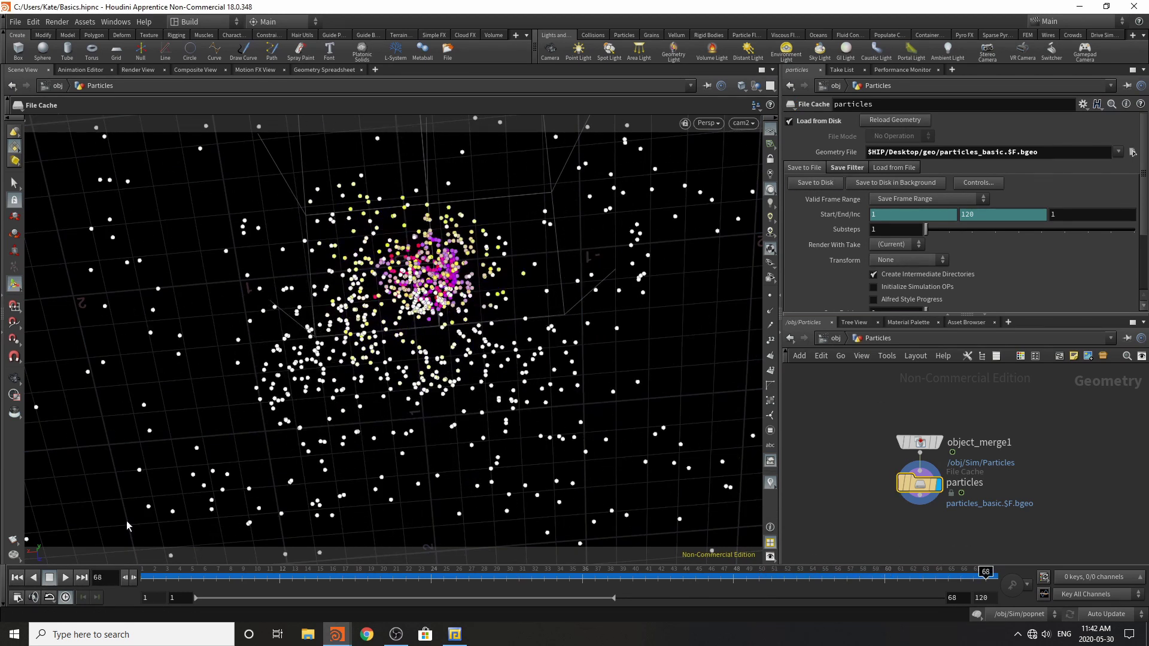
pyautogui.click(65, 577)
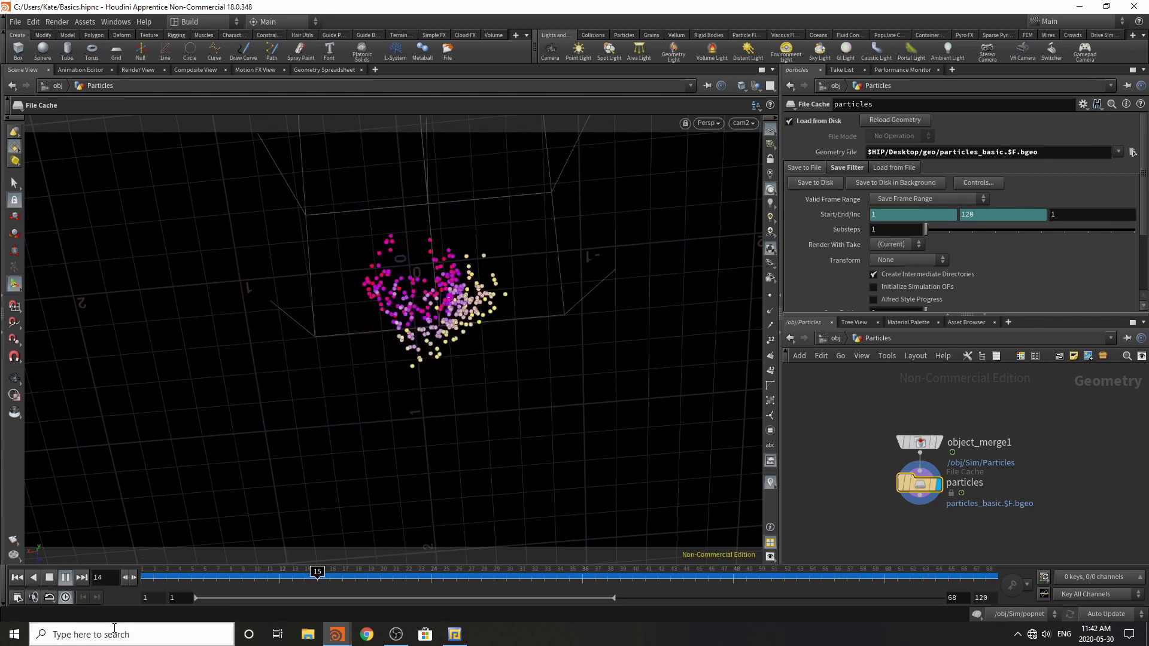
pyautogui.click(50, 577)
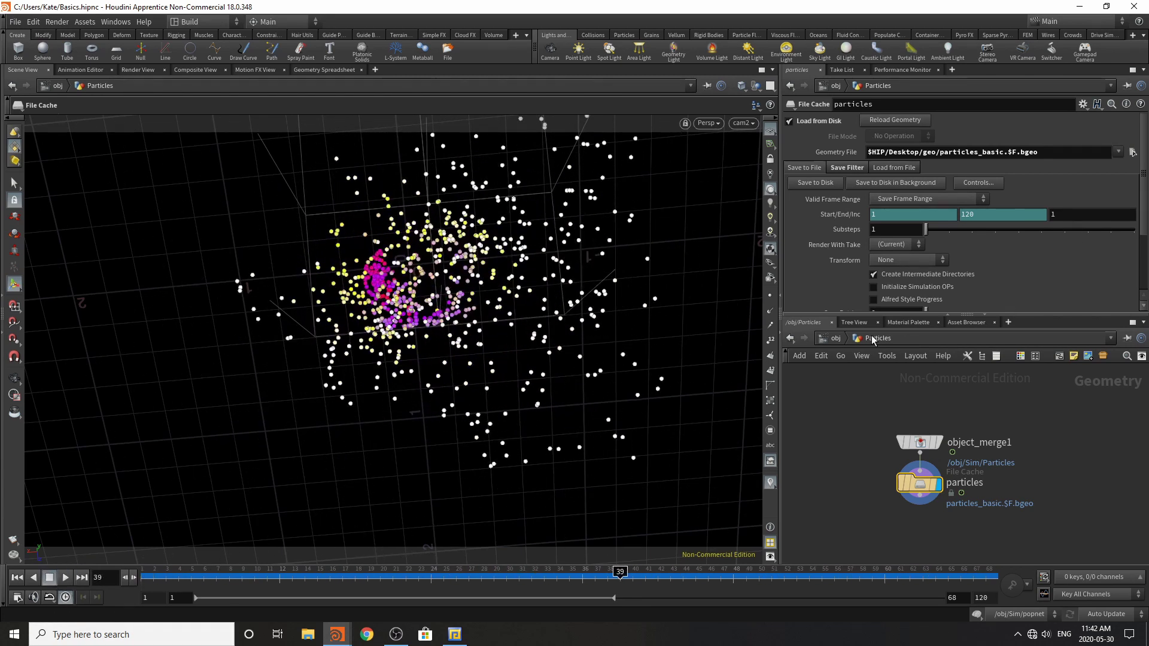
# - Paste the Object Merge node inside the Geo object and import /obj/Sim/Out_Geo through it
pyautogui.press('u')
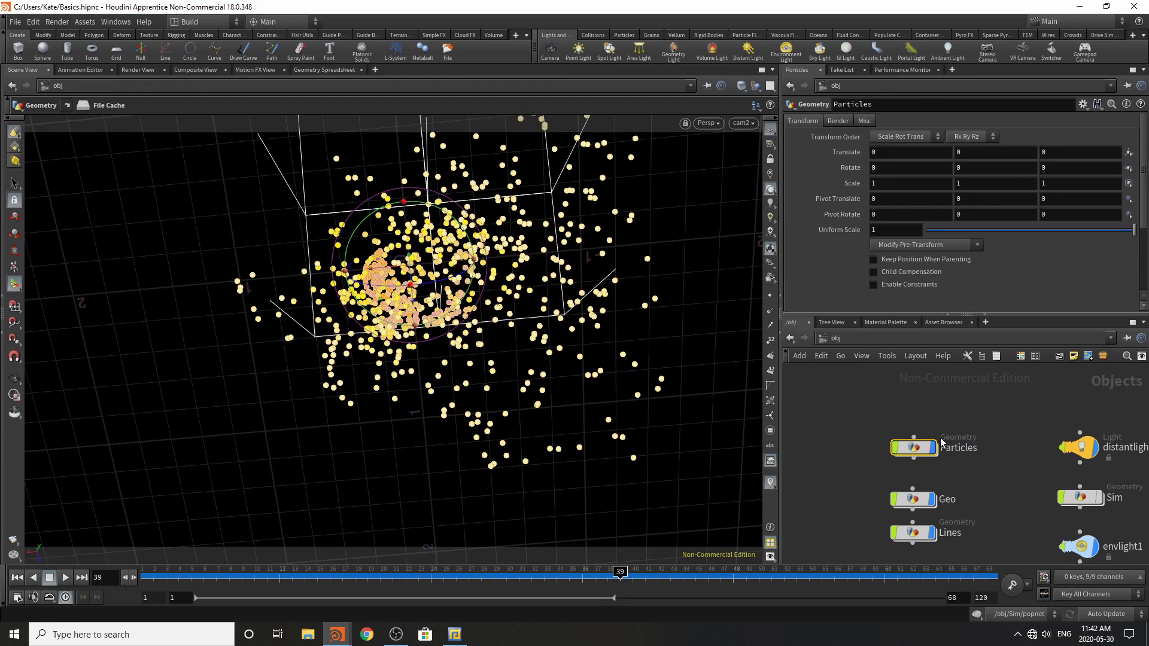
pyautogui.doubleClick(924, 503)
pyautogui.press('Tab')
pyautogui.click(903, 499)
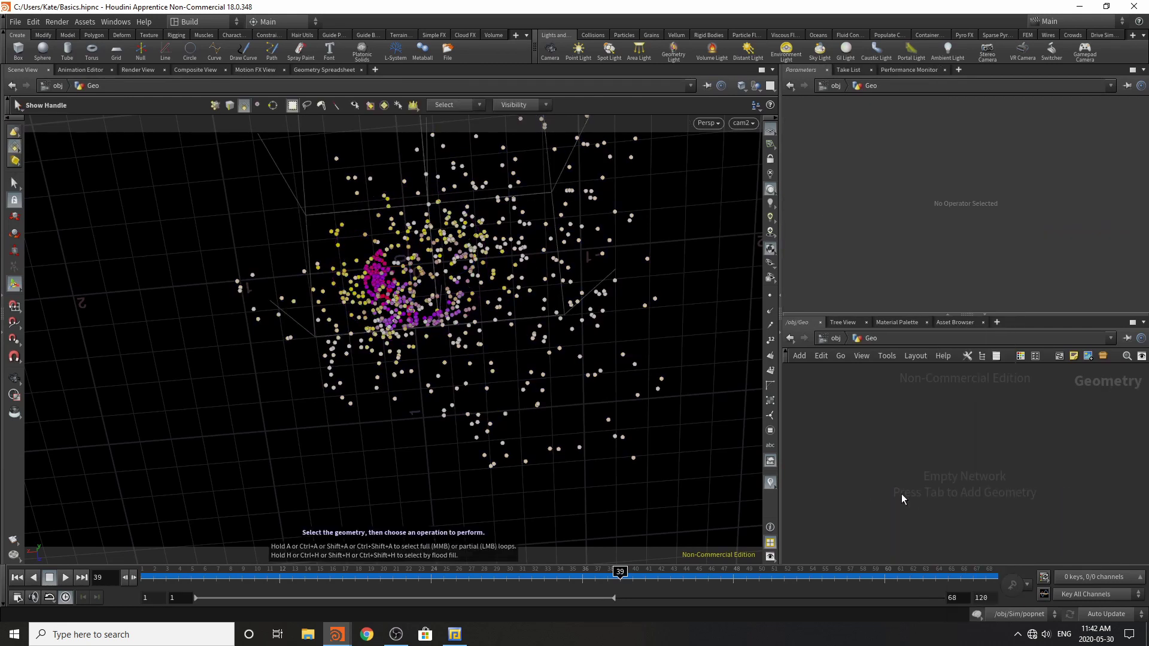
pyautogui.hotkey('ctrl', 'v')
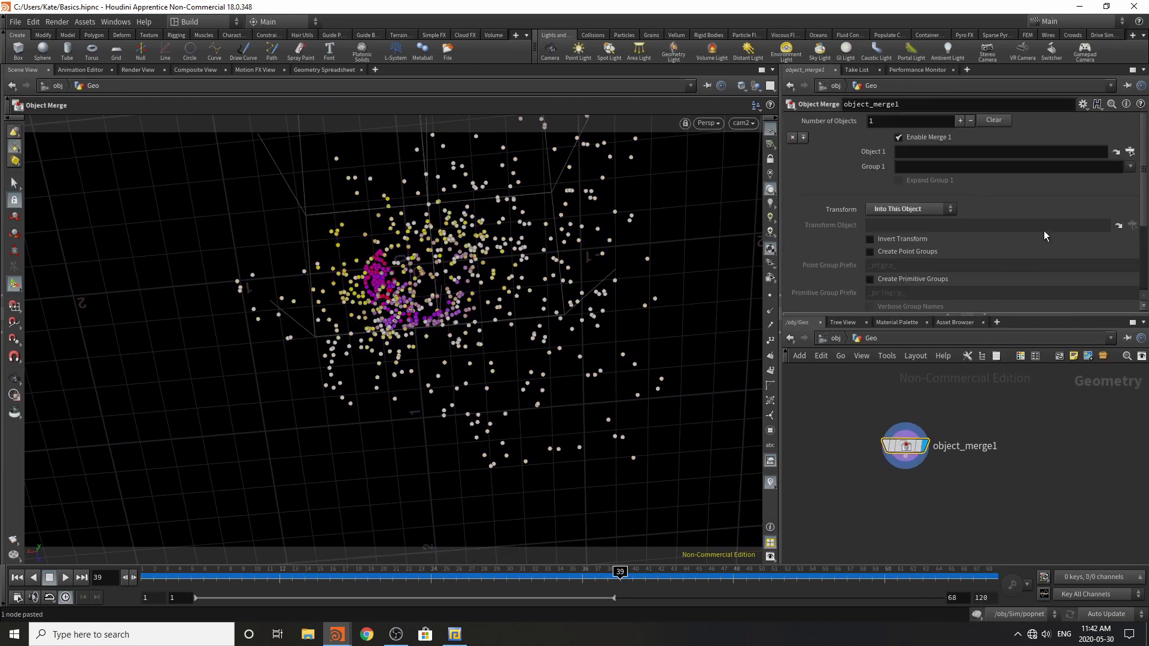
pyautogui.click(1131, 154)
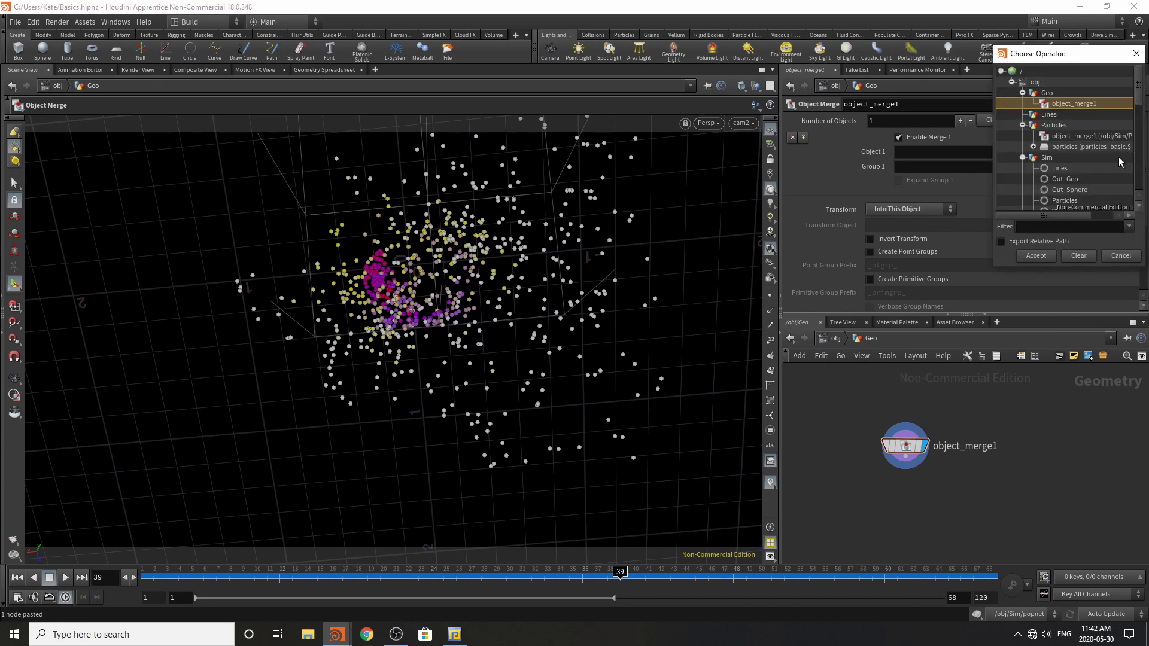
pyautogui.doubleClick(1058, 179)
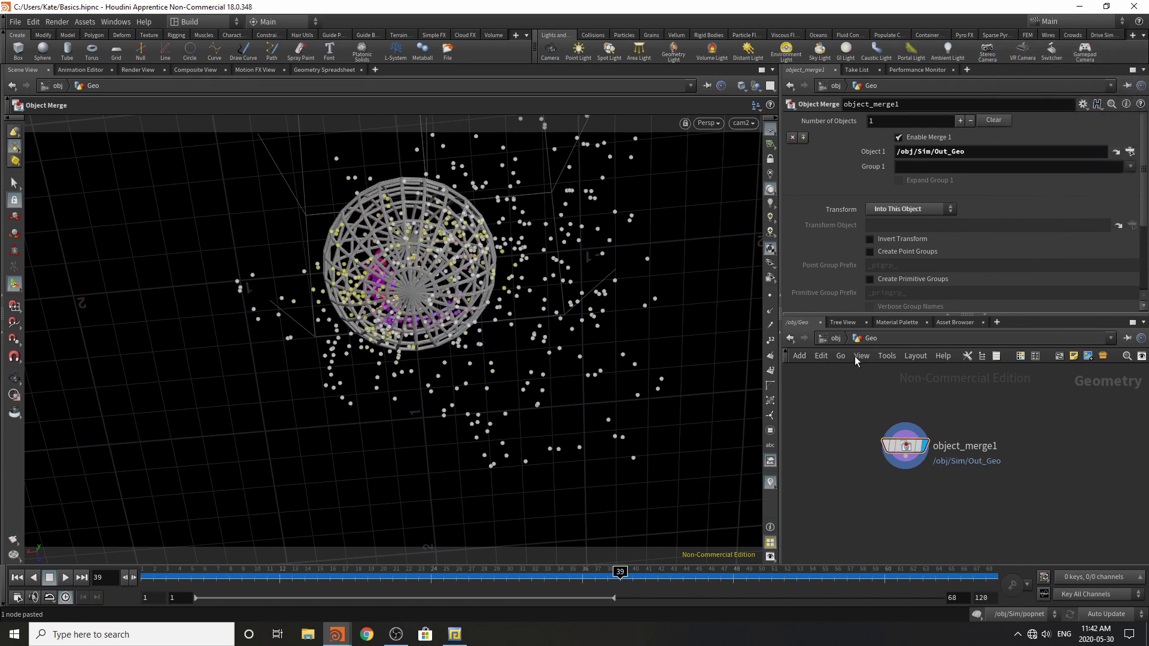
# - Paste the Object Merge node inside the Lines object and import /obj/Sim/Lines through it
pyautogui.click(837, 339)
pyautogui.scroll(-3, 966, 426)
pyautogui.scroll(3, 942, 463)
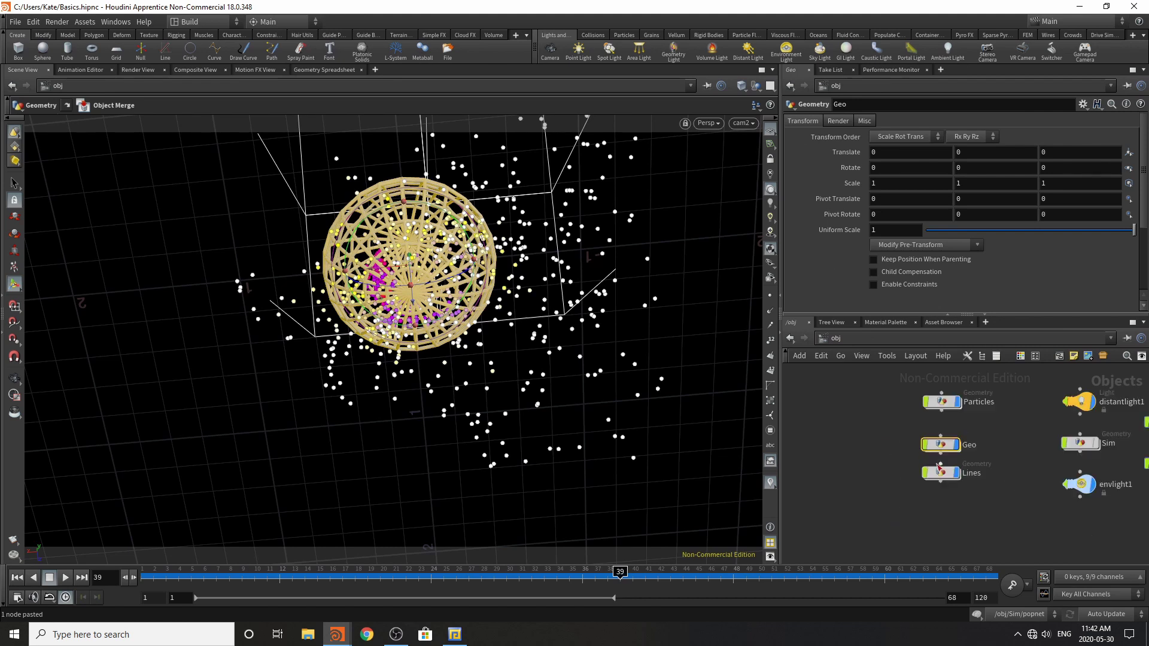
pyautogui.click(936, 476)
pyautogui.doubleClick(938, 477)
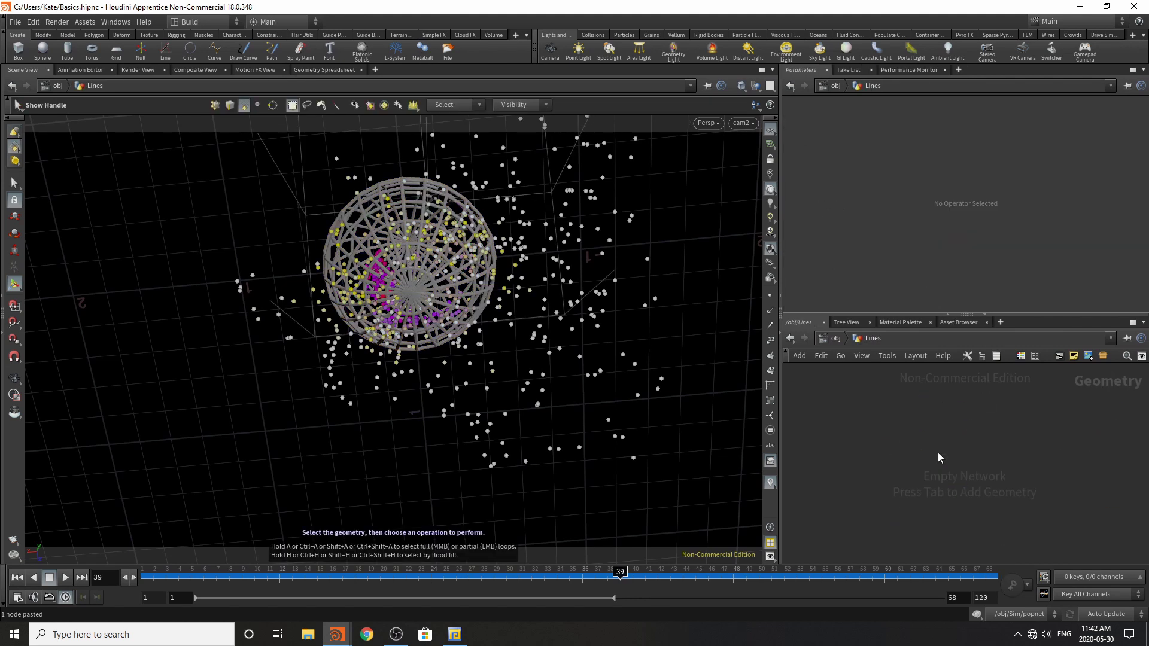
pyautogui.hotkey('ctrl', 'v')
pyautogui.click(1125, 154)
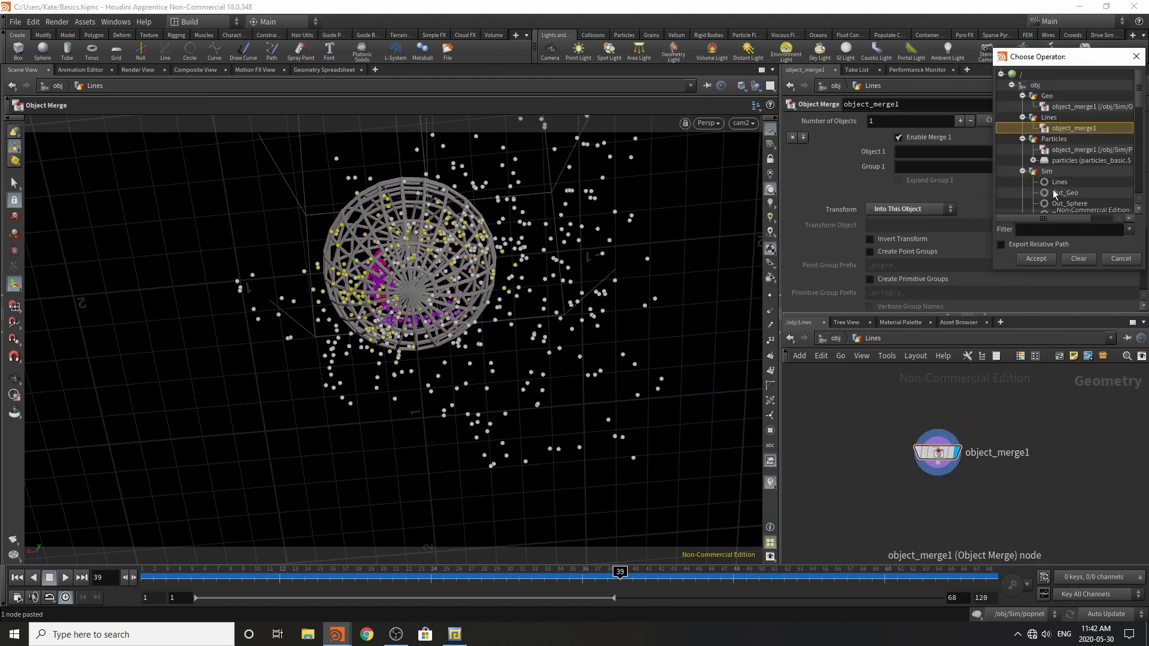
pyautogui.scroll(-2, 1057, 194)
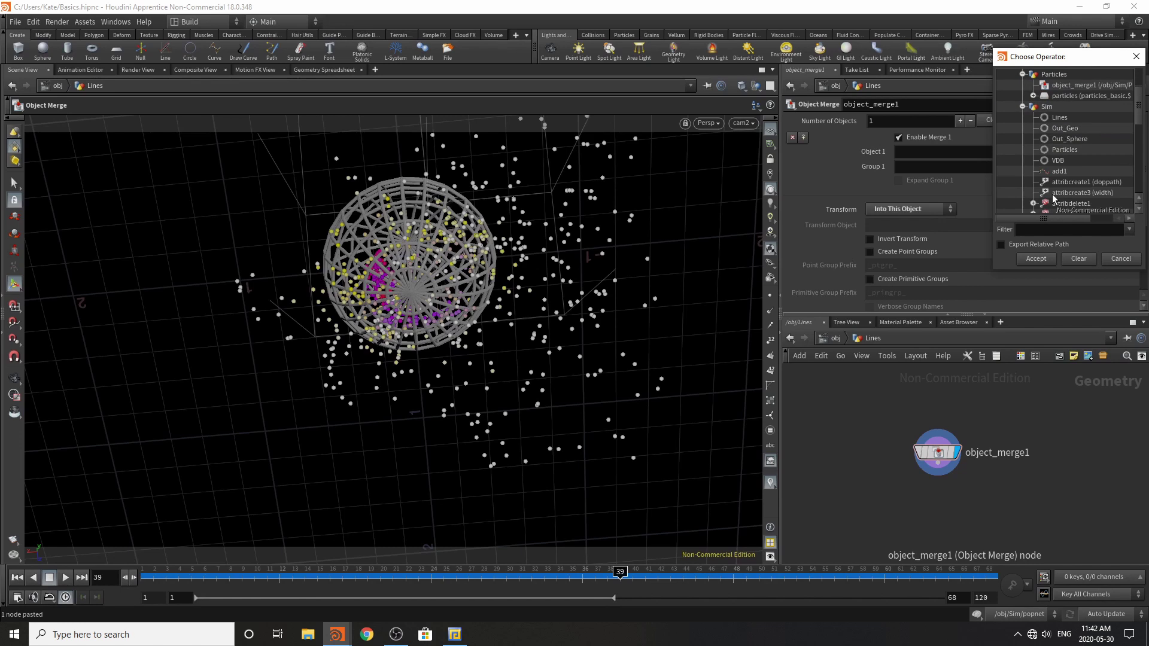
pyautogui.doubleClick(1059, 118)
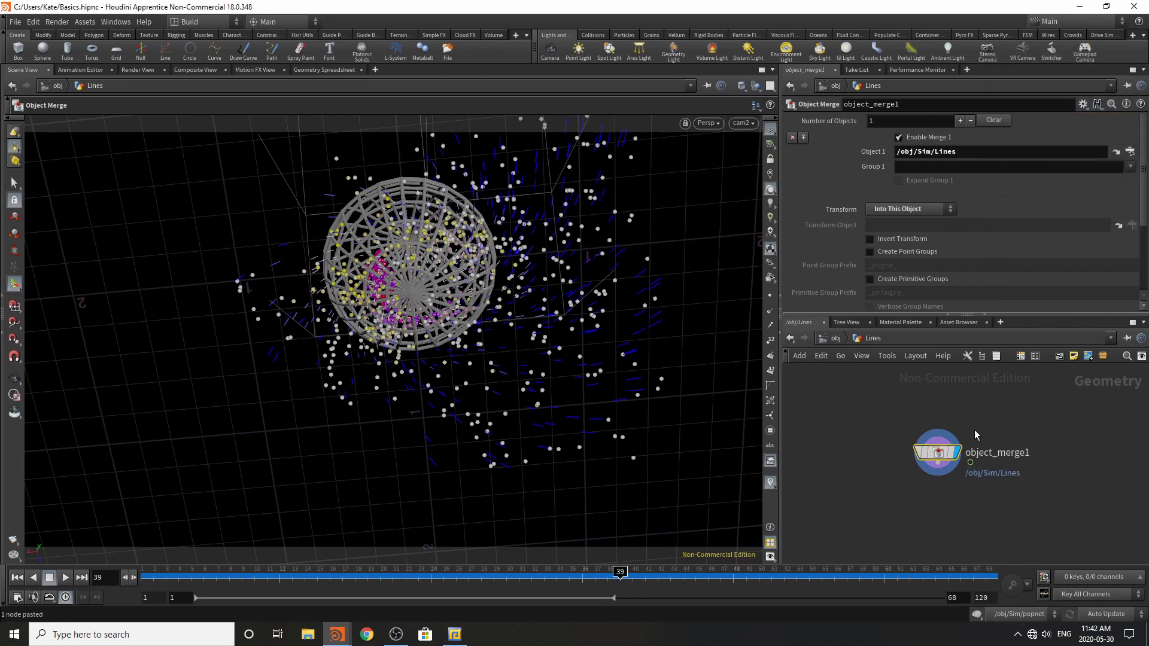
# - Add a File Cache node below the Object Merge in the Lines object and return to the object level
pyautogui.press('Tab')
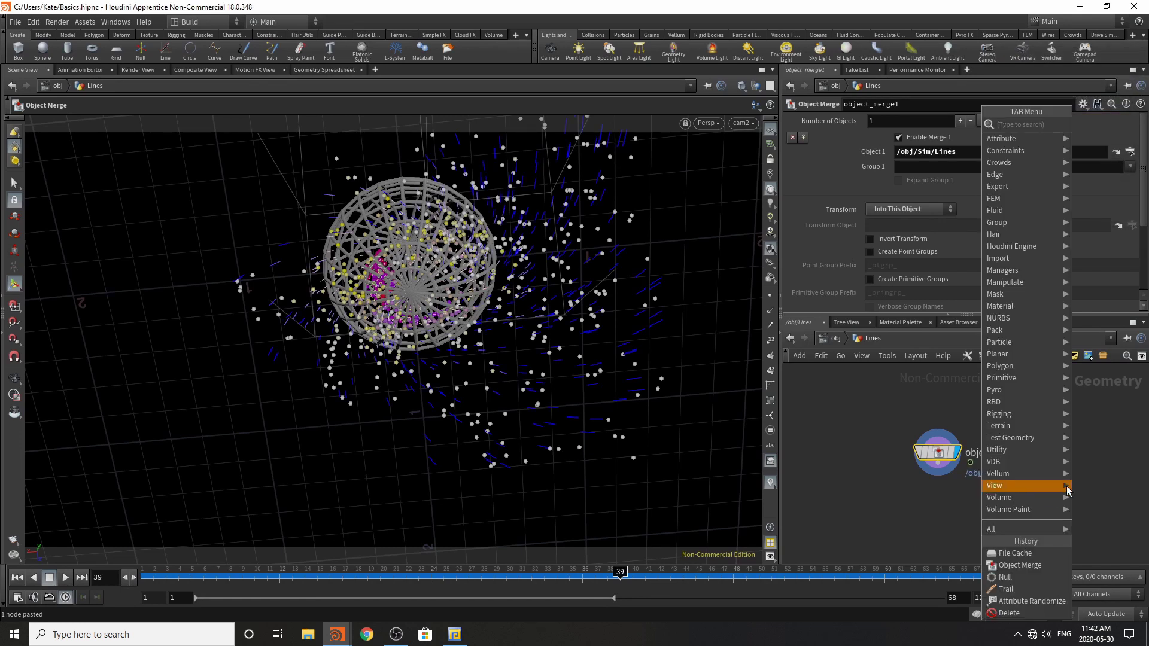
pyautogui.click(1015, 553)
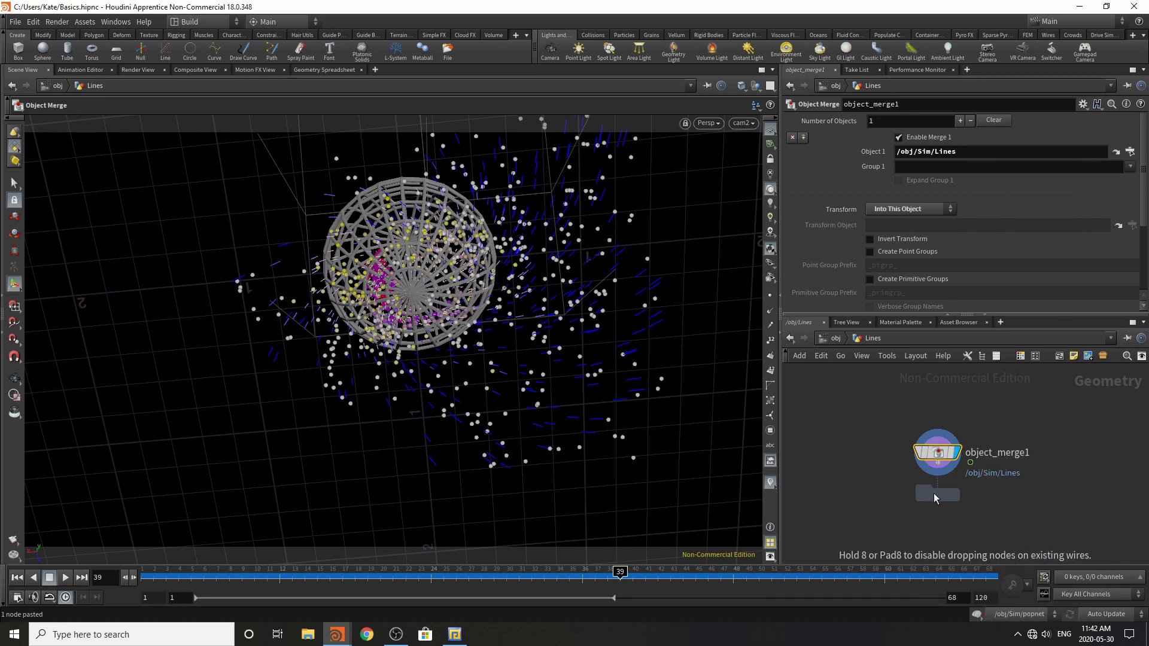
pyautogui.click(938, 492)
pyautogui.click(825, 340)
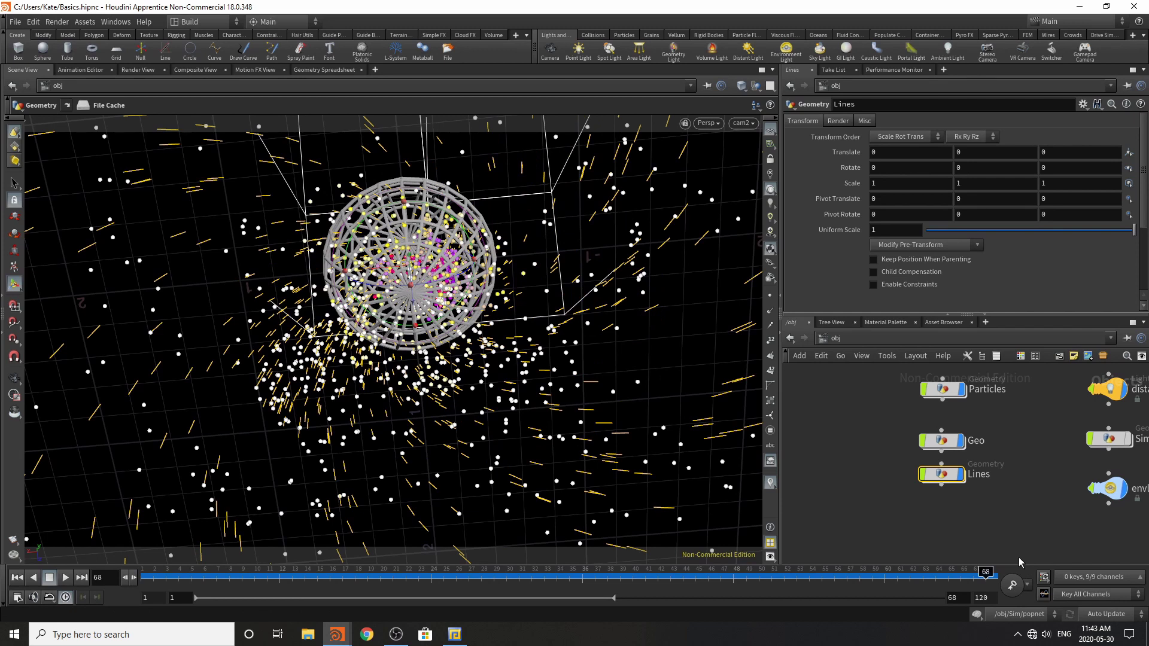
# - Add the Copper, Aluminum and Gold metallic materials to the scene's /mat network from the material palette
pyautogui.click(874, 326)
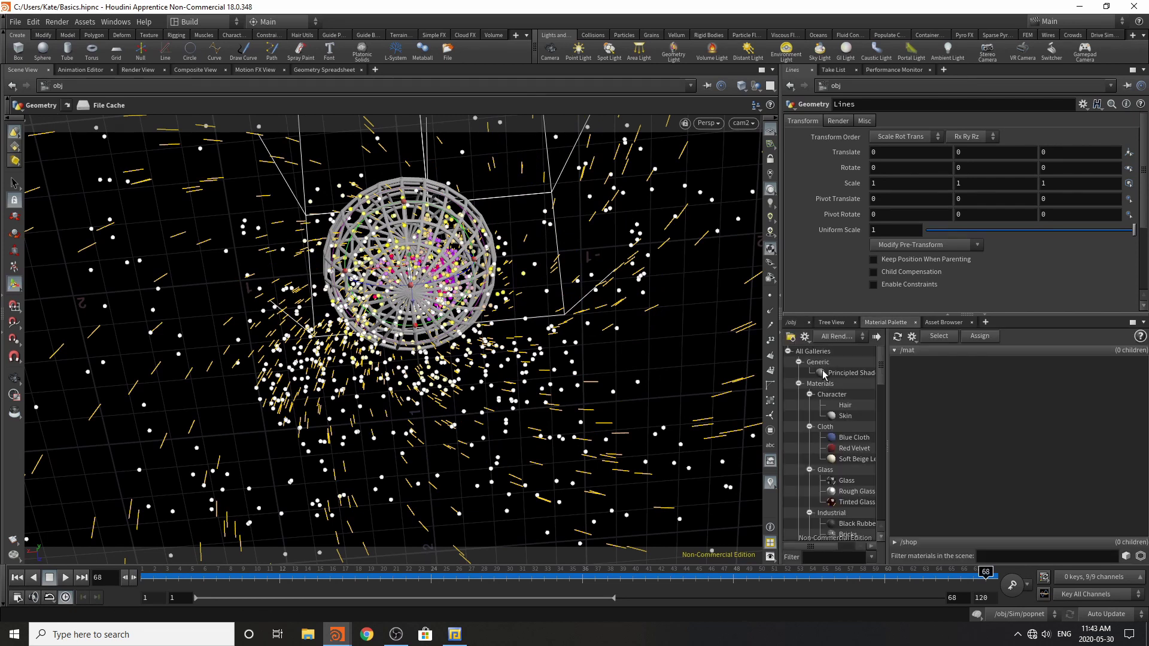
pyautogui.scroll(-5, 846, 431)
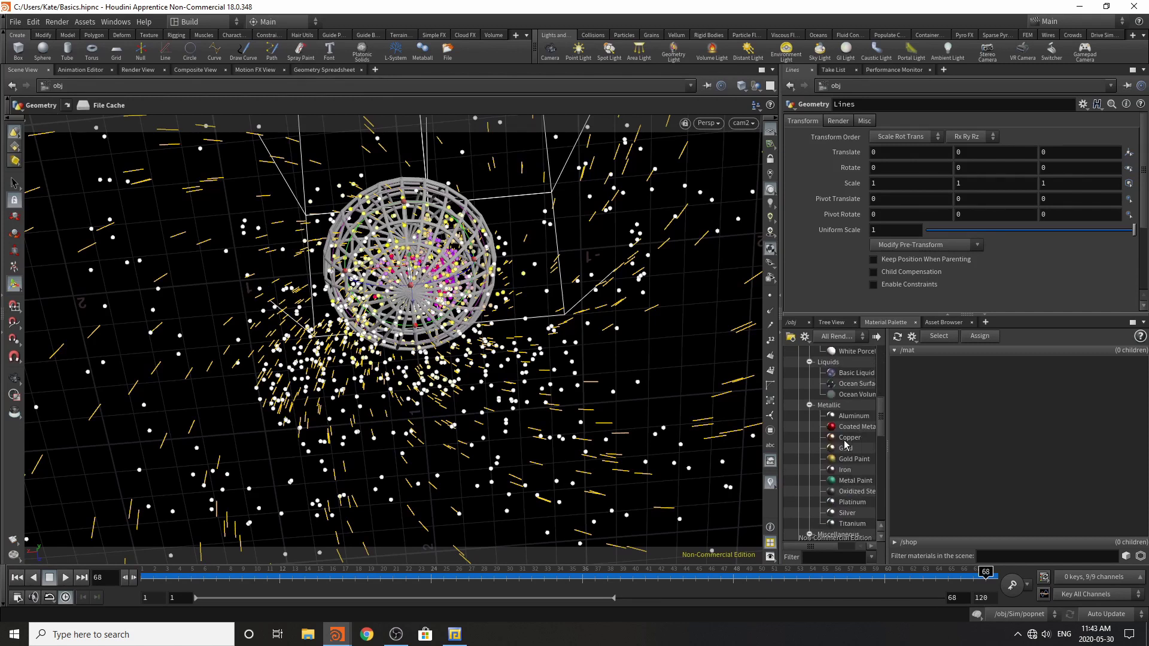
pyautogui.moveTo(844, 439); pyautogui.dragTo(1040, 445)
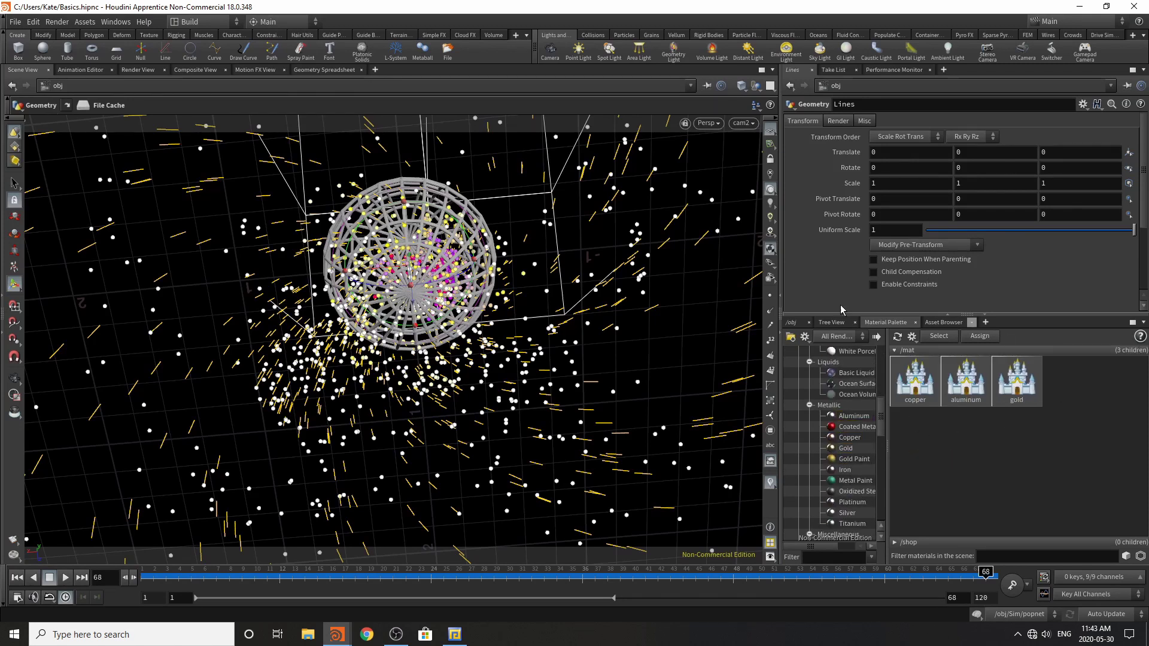
# - Assign the material /mat/aluminum to the Particles object
pyautogui.click(791, 322)
pyautogui.click(943, 389)
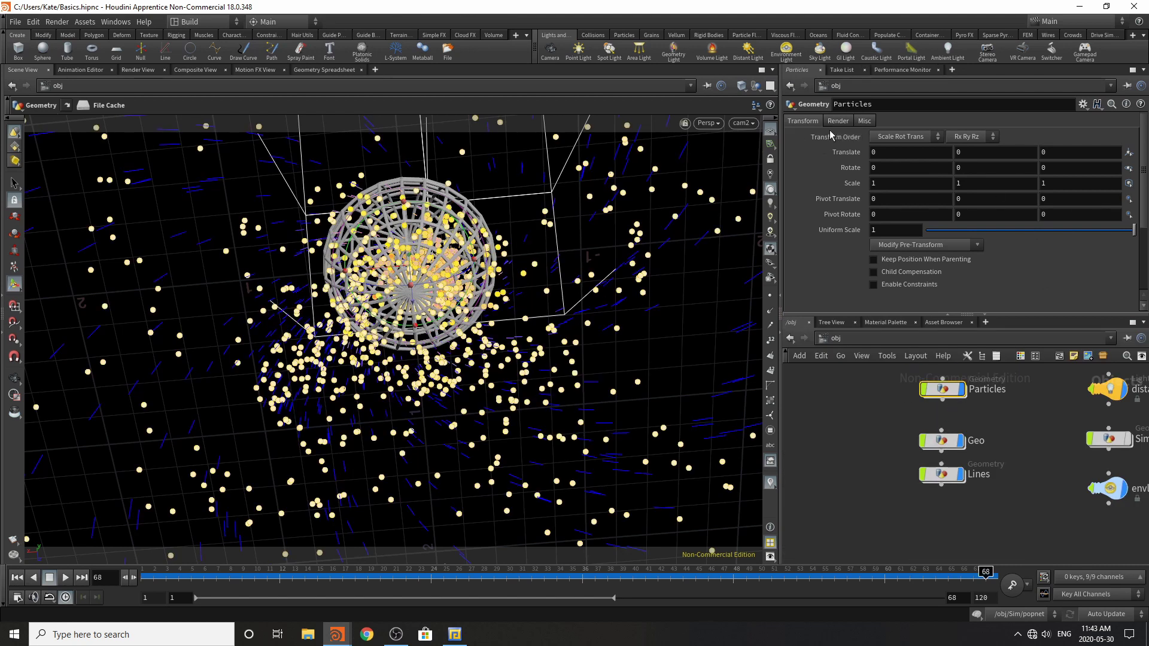
pyautogui.click(838, 120)
pyautogui.click(1129, 137)
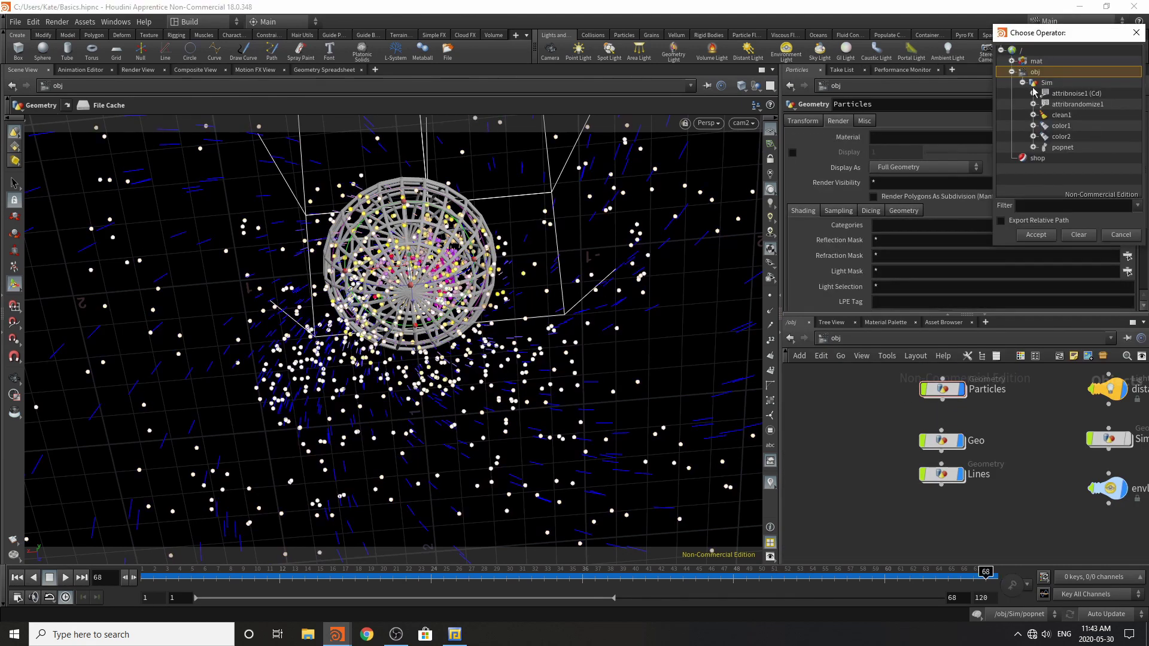
pyautogui.click(1012, 61)
pyautogui.click(1053, 75)
pyautogui.click(1033, 235)
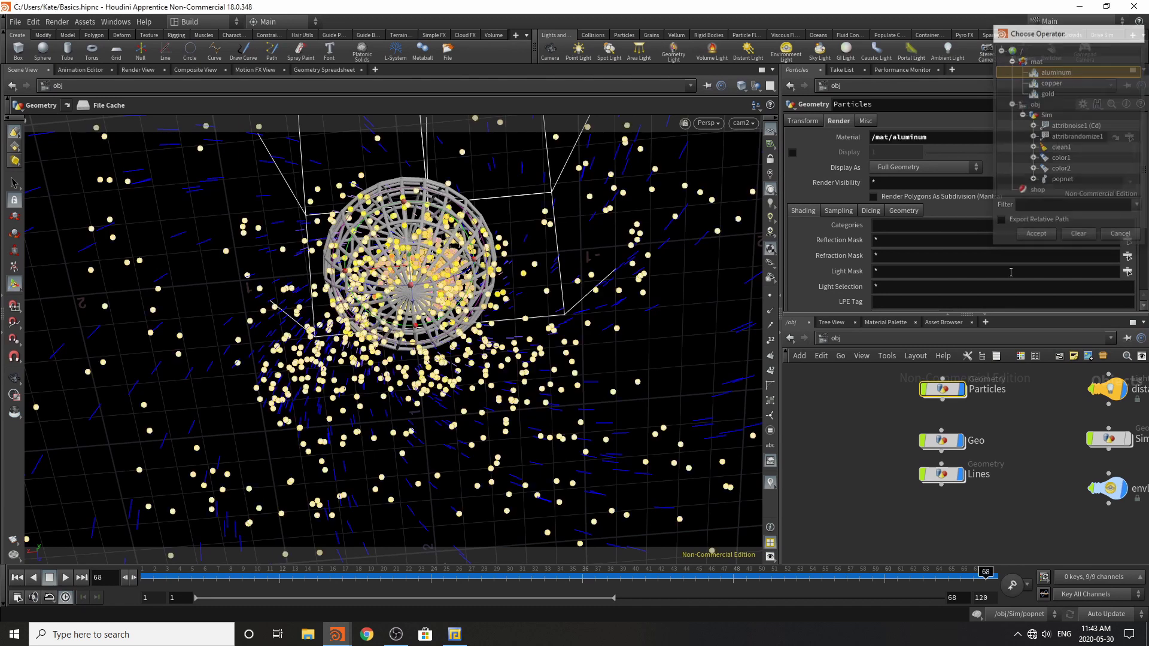
# - Assign the material /mat/gold to the Geo object
pyautogui.click(945, 443)
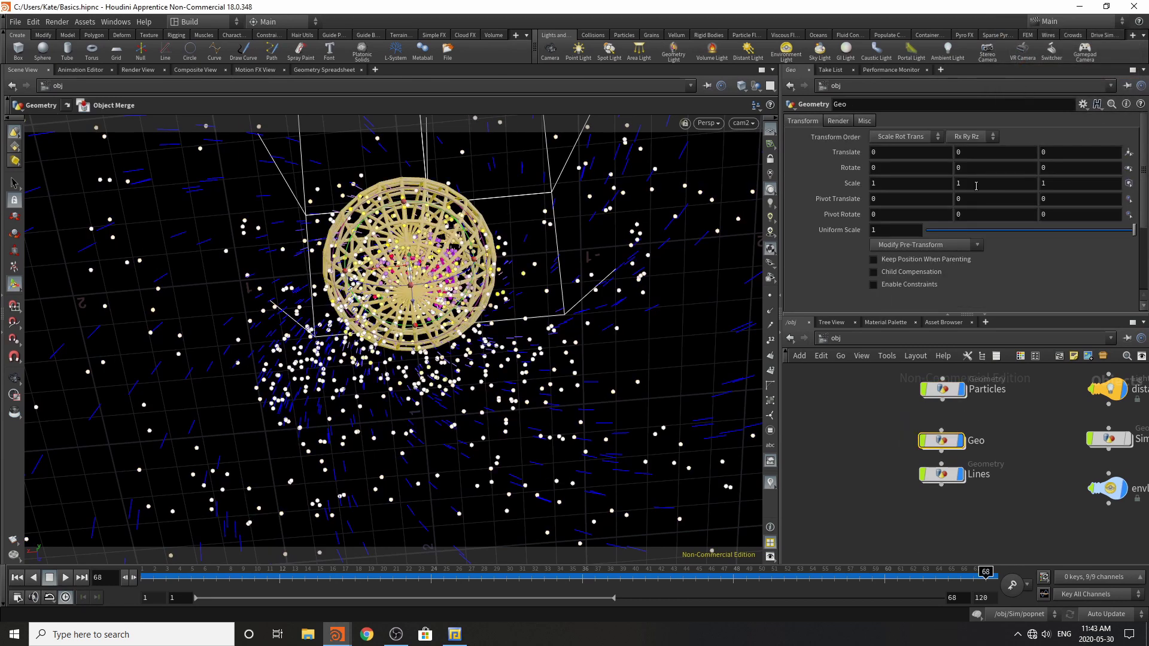
pyautogui.click(834, 122)
pyautogui.click(1130, 138)
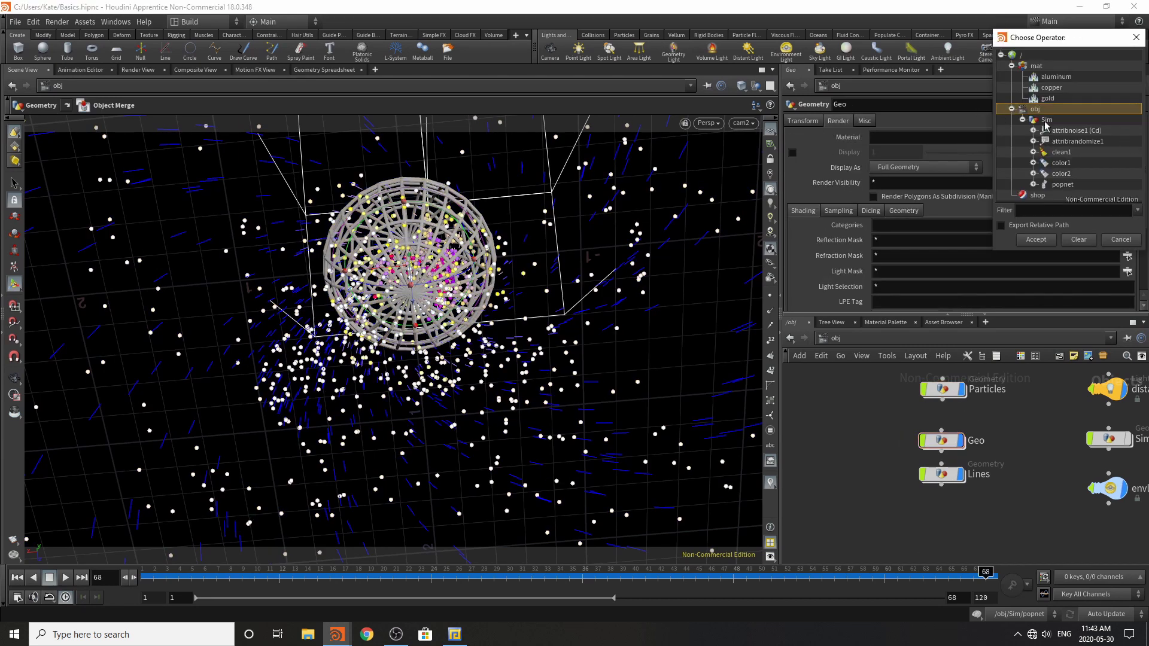
pyautogui.doubleClick(1049, 100)
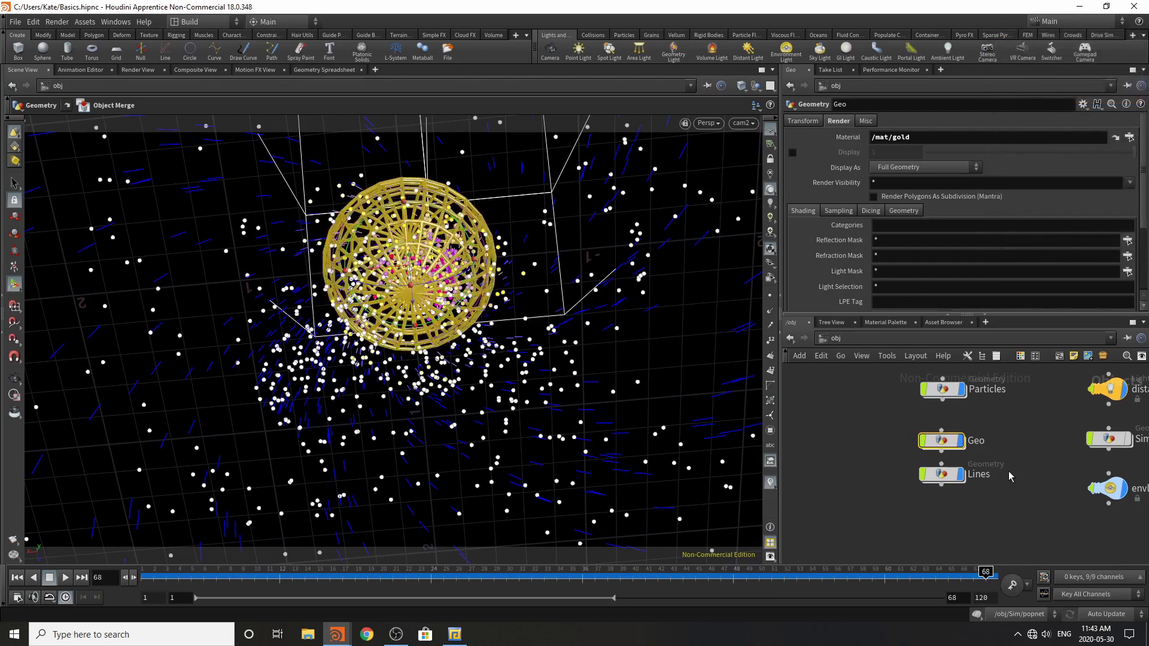
# - Assign the material /mat/copper to the Lines object
pyautogui.click(943, 389)
pyautogui.click(944, 475)
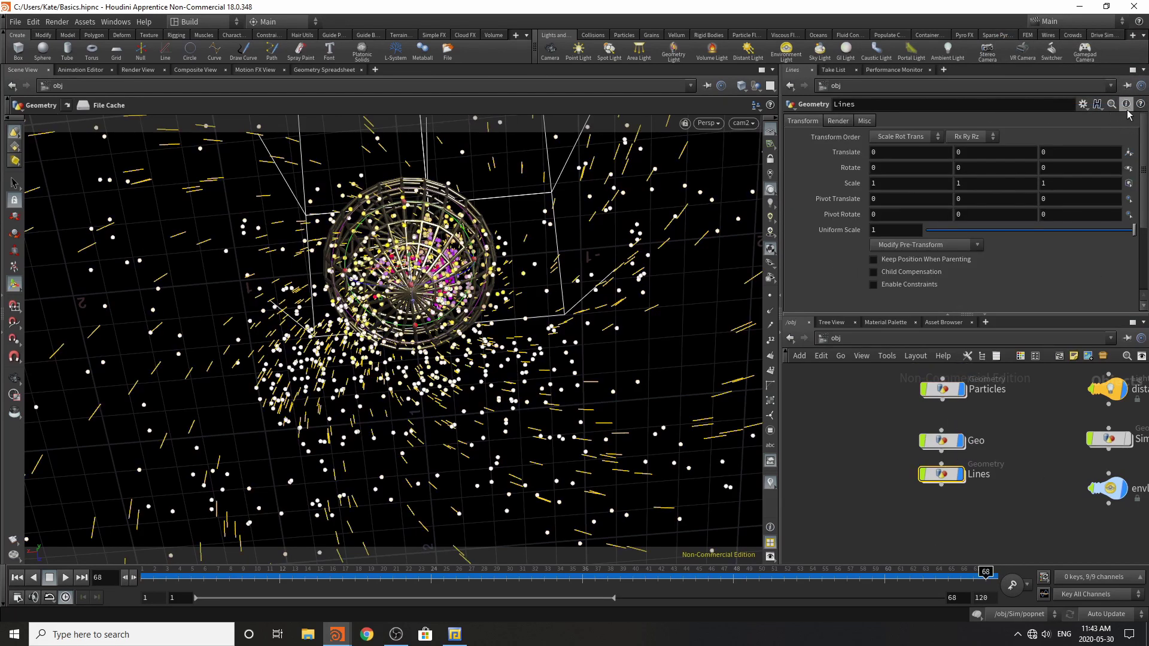
pyautogui.click(839, 122)
pyautogui.click(1129, 138)
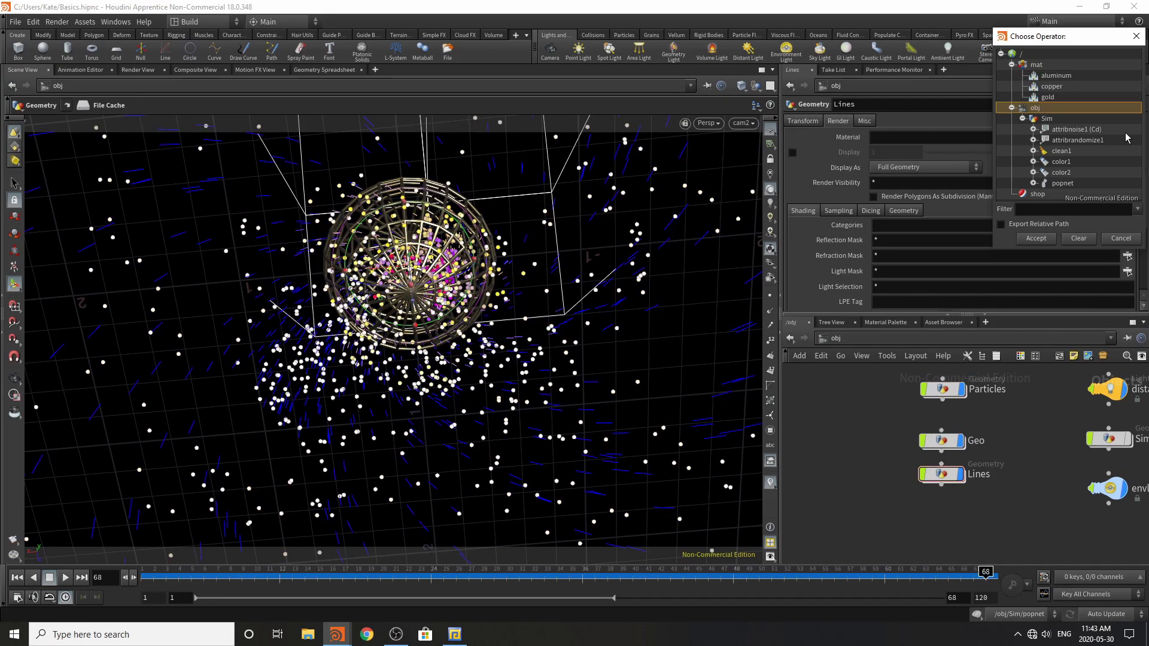
pyautogui.click(1056, 89)
pyautogui.click(1046, 240)
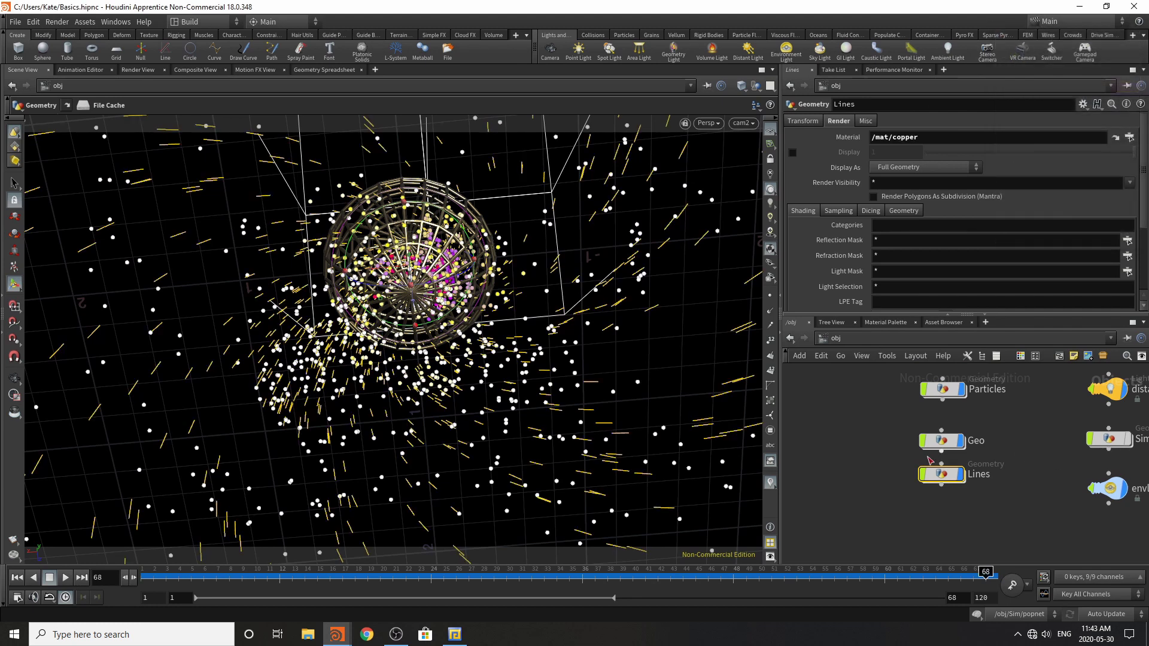
# - Set the Geometry Velocity Blur of the Lines object to Velocity Blur
pyautogui.click(903, 210)
pyautogui.click(906, 226)
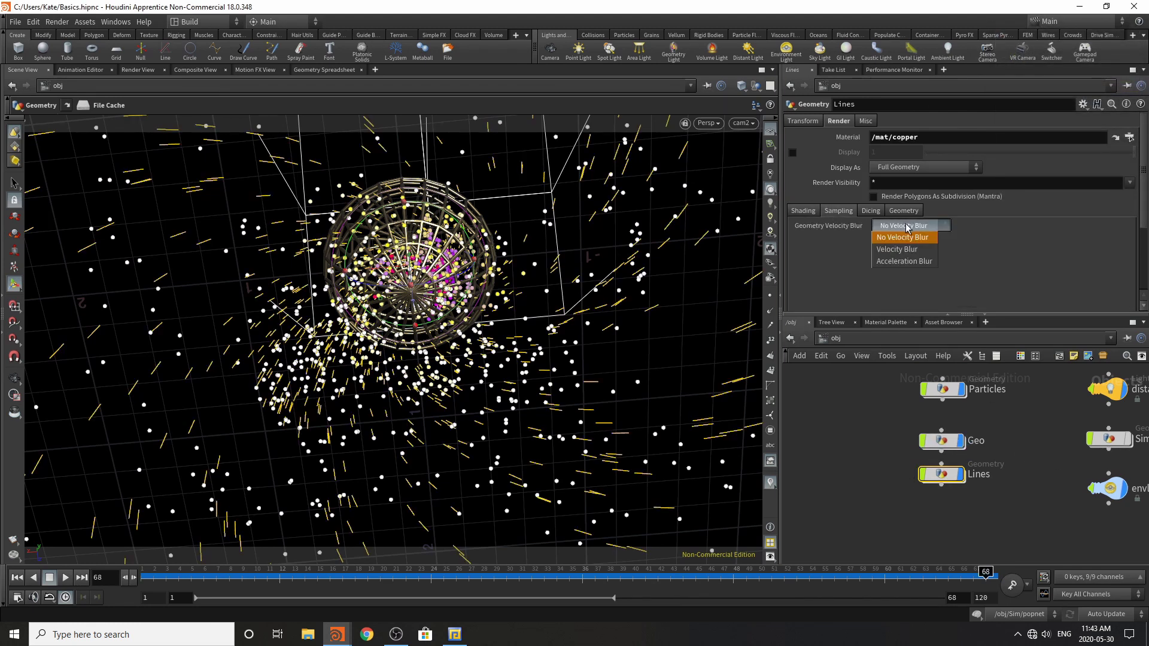
pyautogui.click(898, 249)
# - Set the Geometry Velocity Blur of the Particles object to Velocity Blur and deselect the object
pyautogui.click(943, 390)
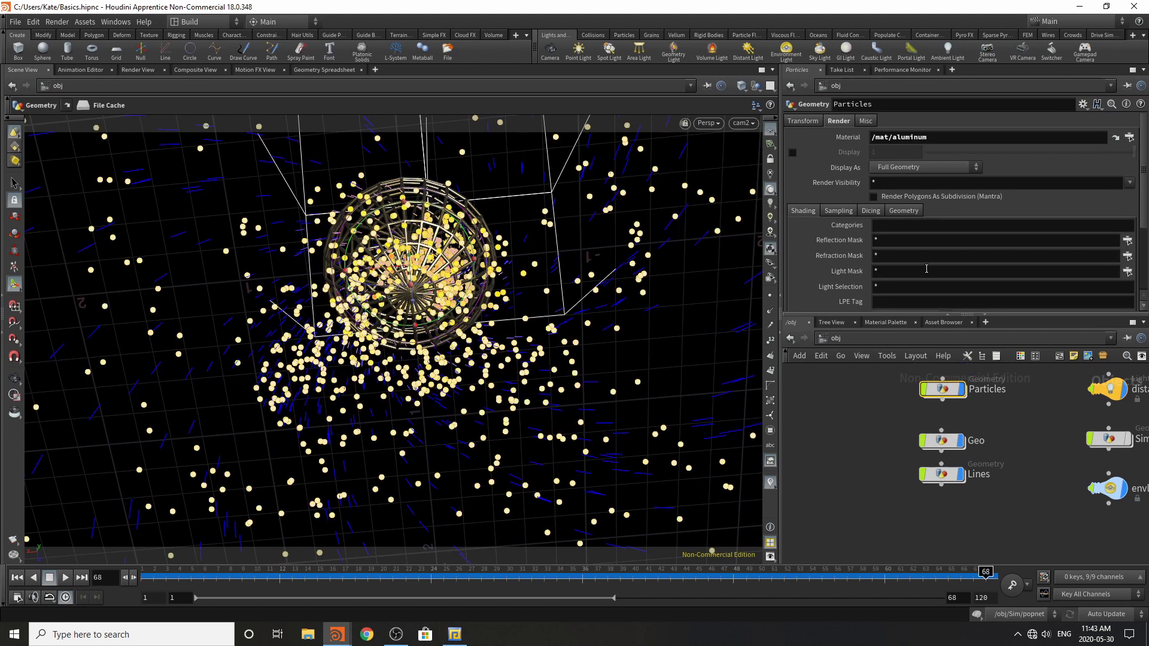
pyautogui.click(844, 211)
pyautogui.click(914, 226)
pyautogui.click(904, 249)
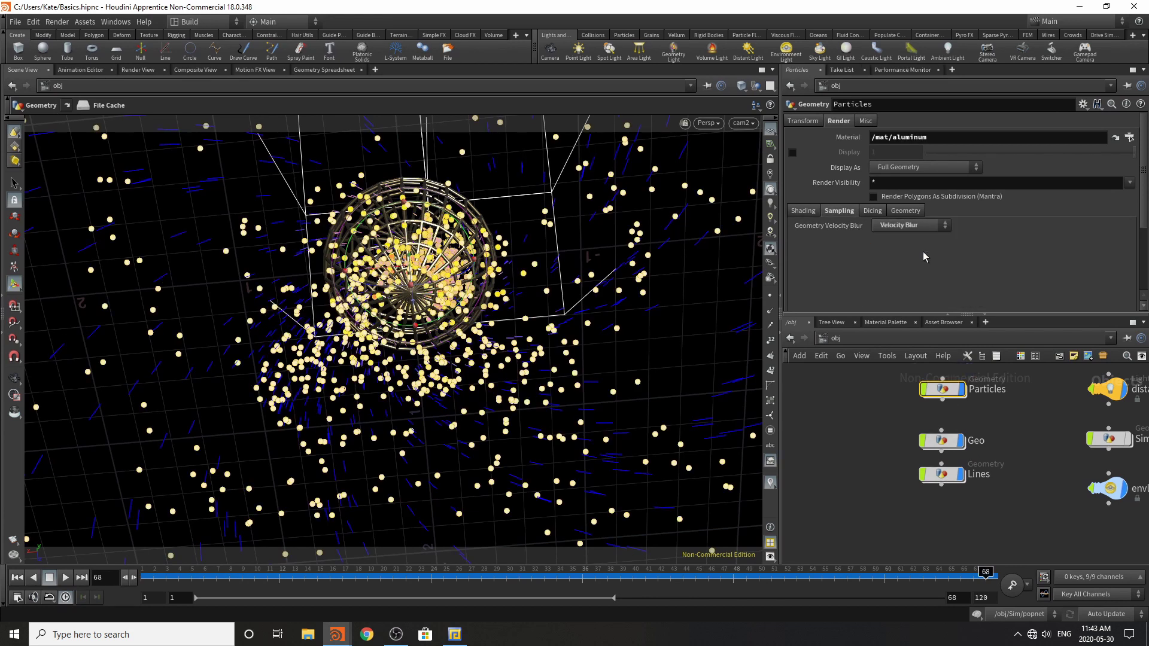
pyautogui.click(826, 477)
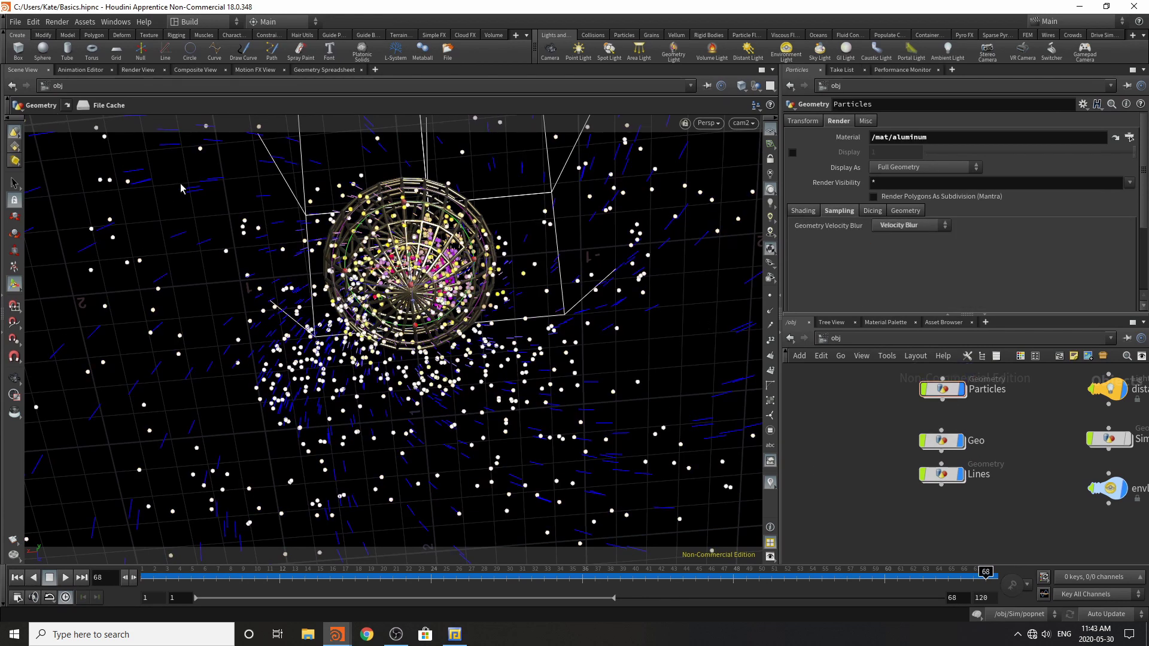
# - Render frame 68 through /obj/cam2 with /out/mantra_ipr in the Render View and inspect the image
pyautogui.click(96, 70)
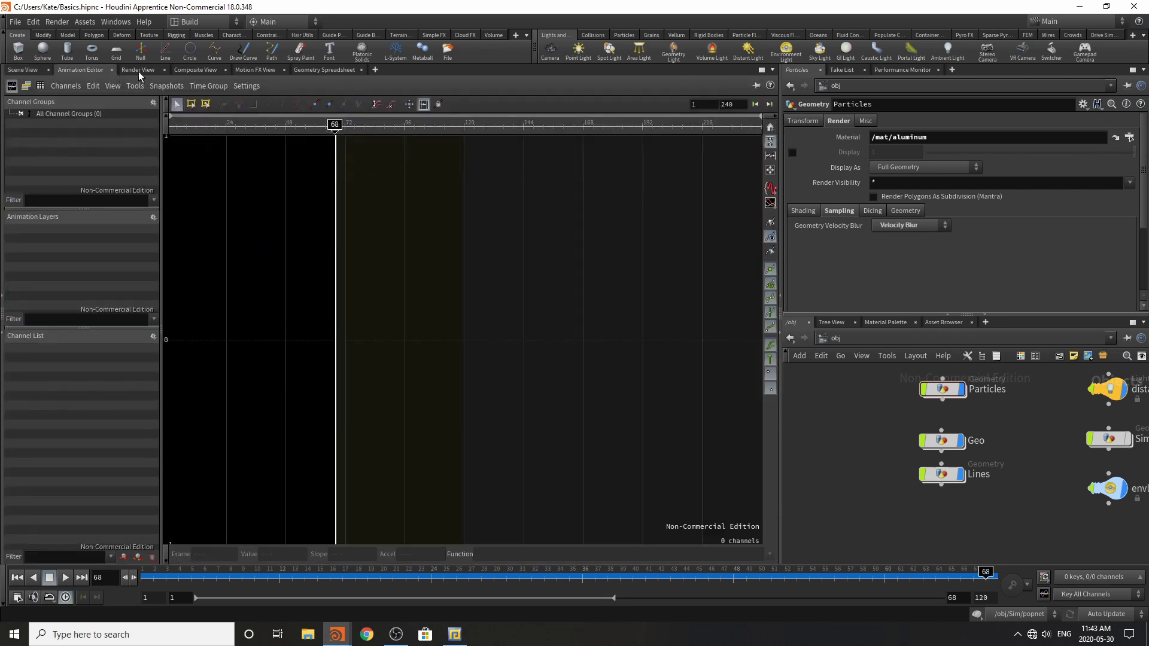
pyautogui.click(139, 71)
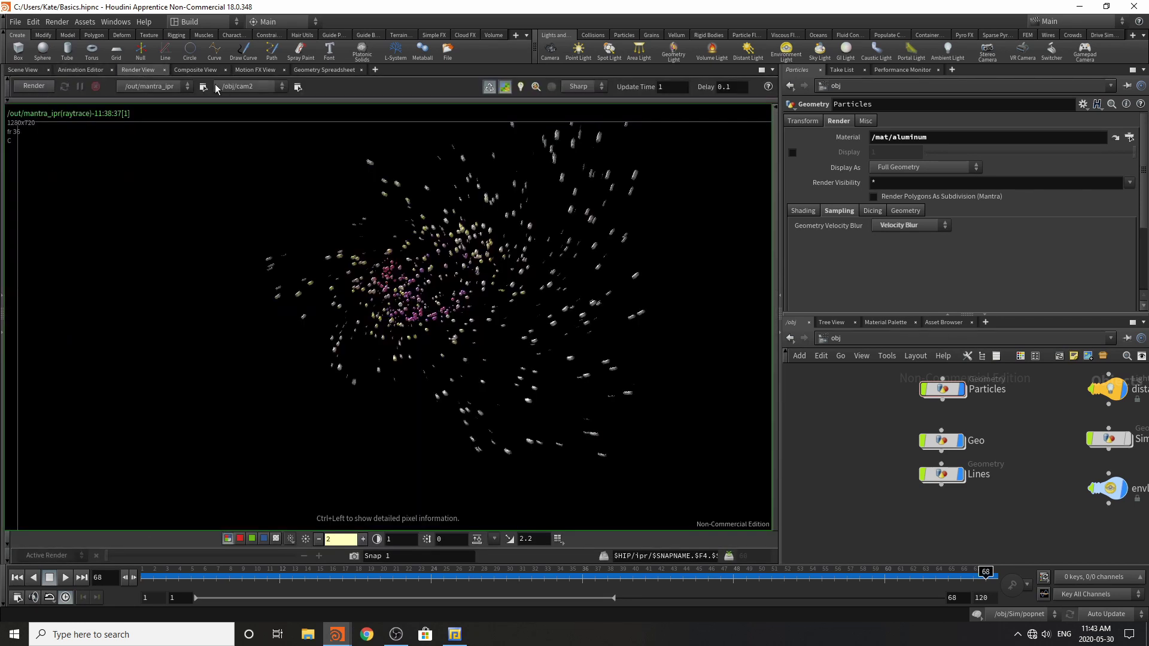
pyautogui.click(34, 86)
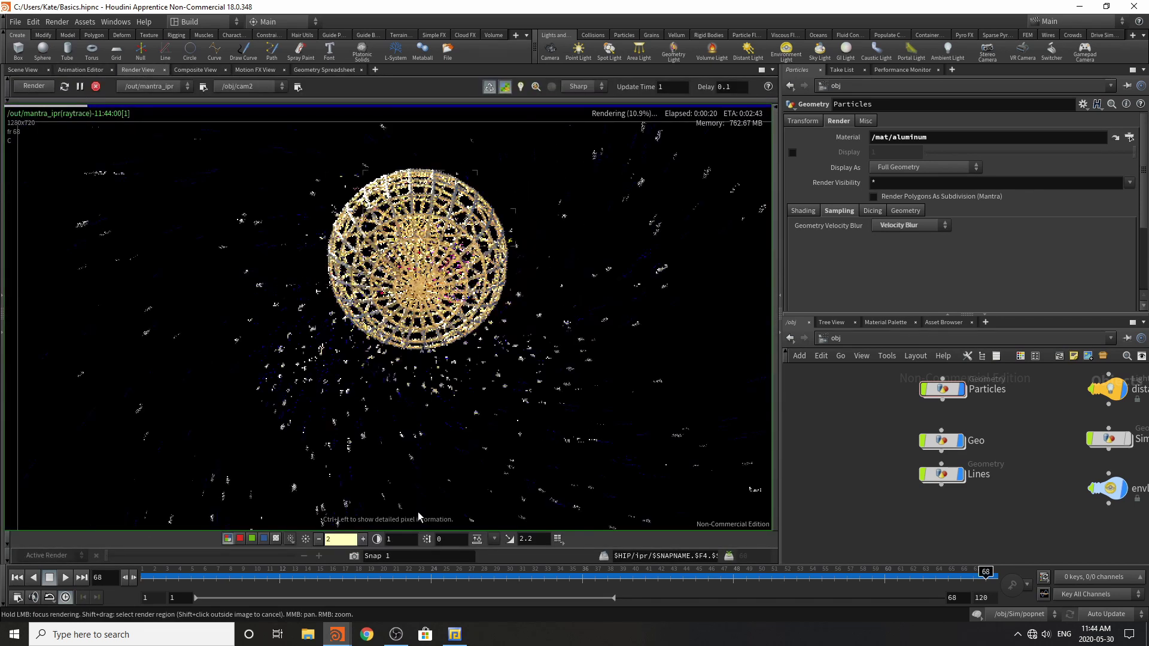
pyautogui.scroll(-6, 450, 326)
pyautogui.scroll(6, 403, 401)
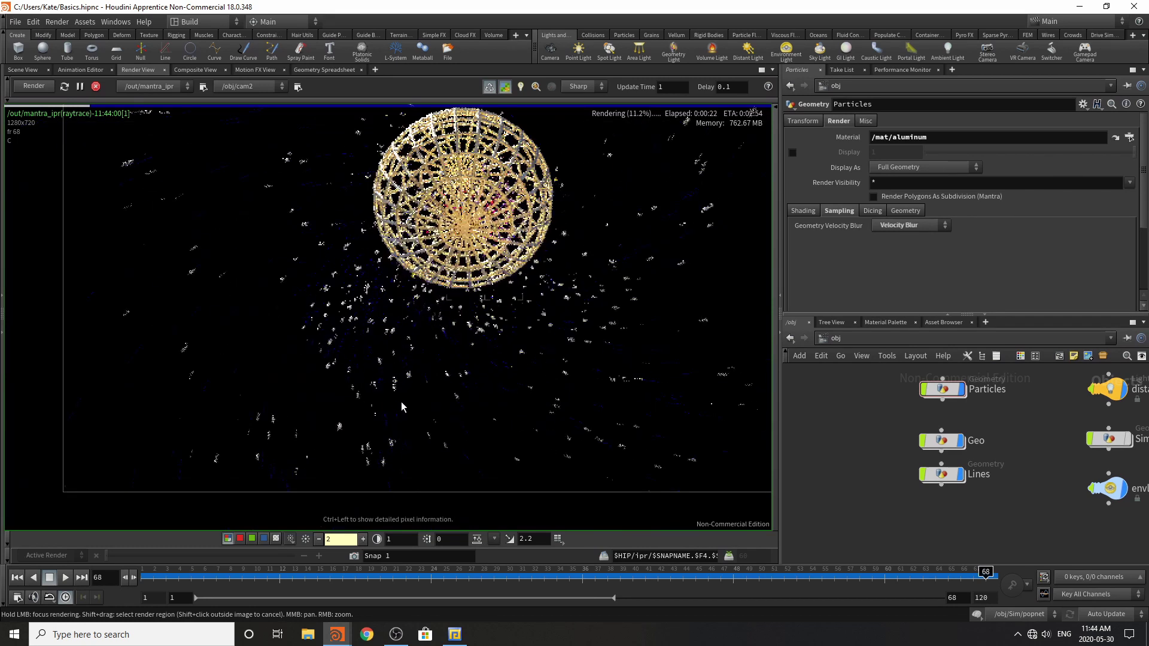
pyautogui.scroll(-4, 405, 405)
pyautogui.scroll(3, 458, 357)
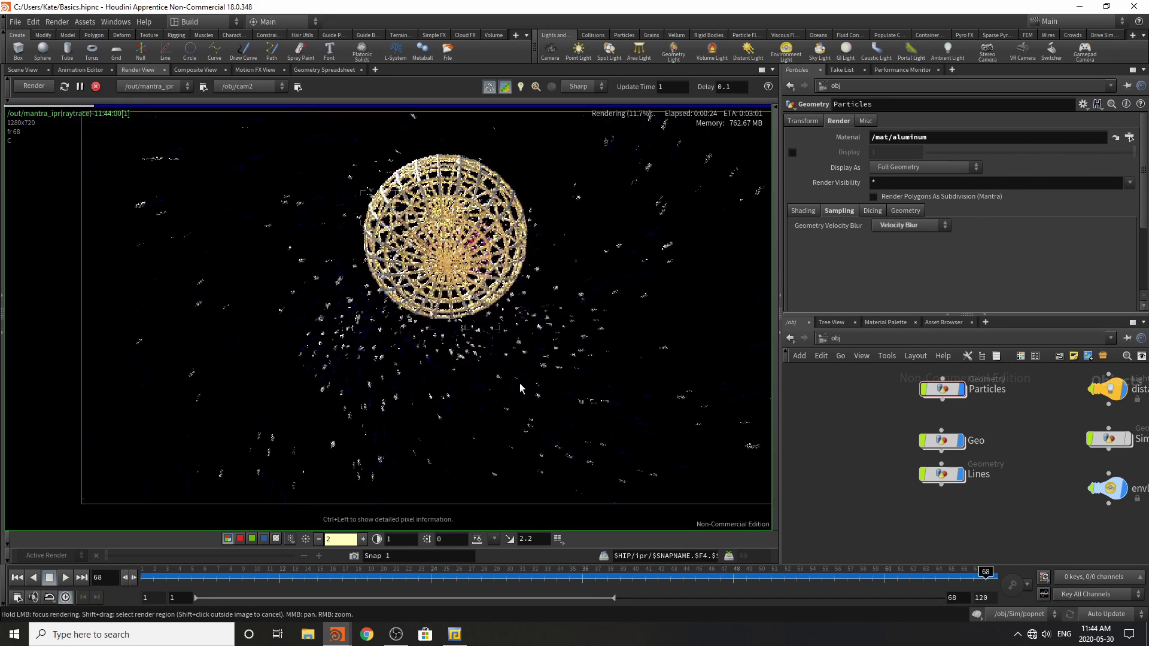
# - Set the specular Roughness of the copper material to 0
pyautogui.click(887, 322)
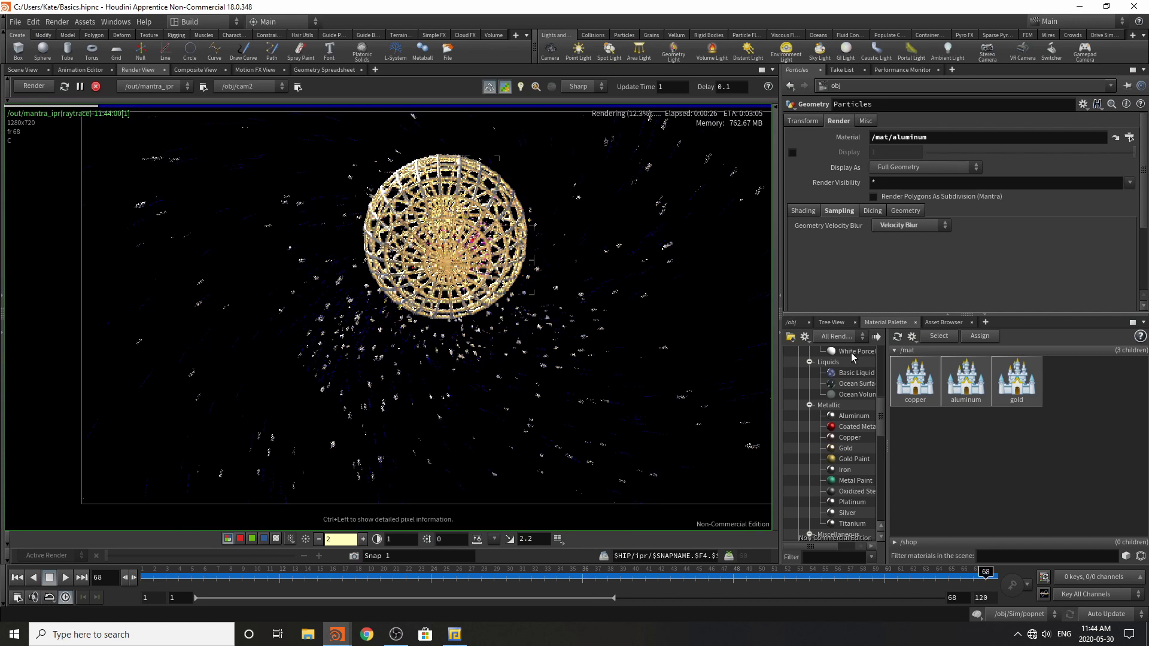
pyautogui.click(1021, 389)
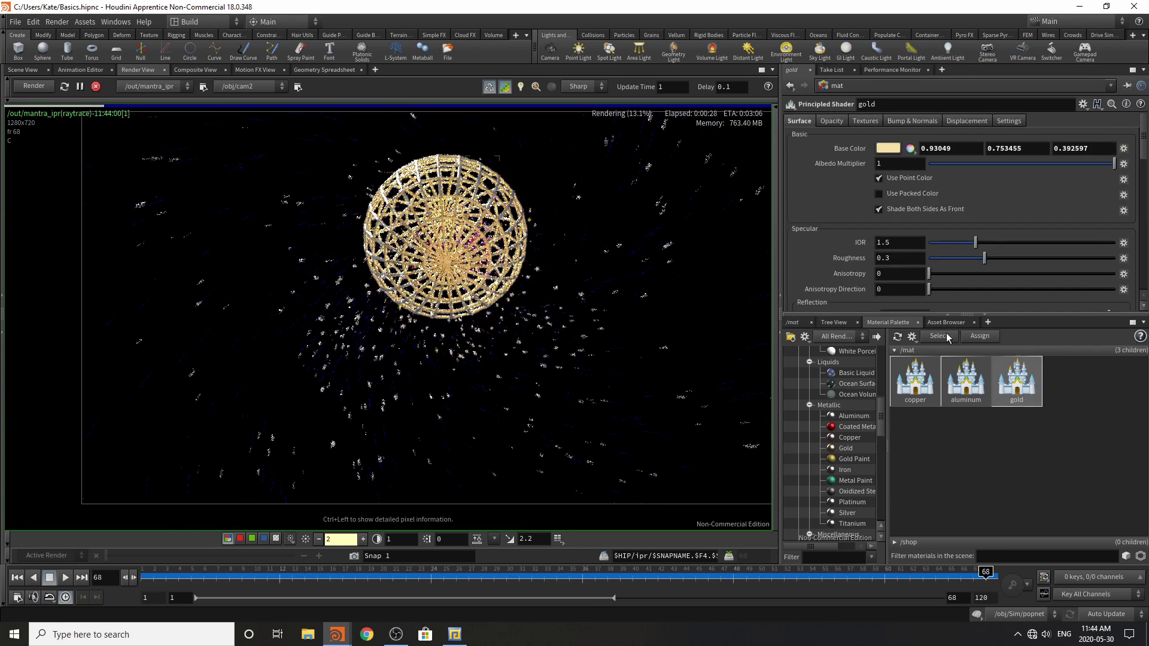
pyautogui.click(911, 392)
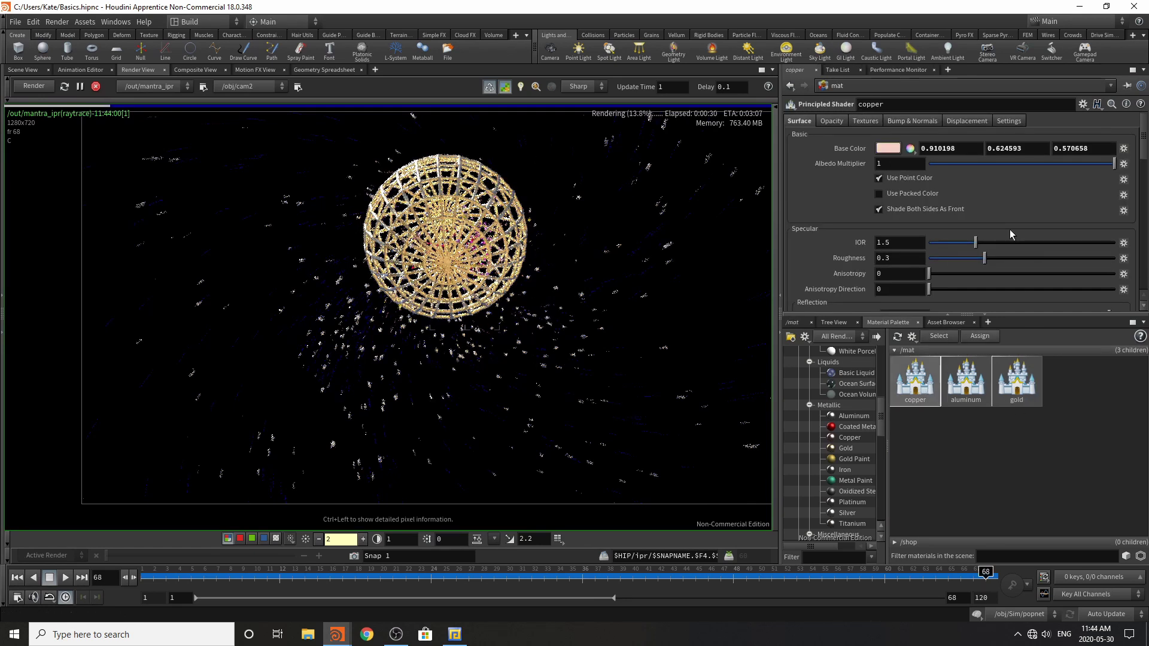
pyautogui.click(974, 391)
pyautogui.click(919, 407)
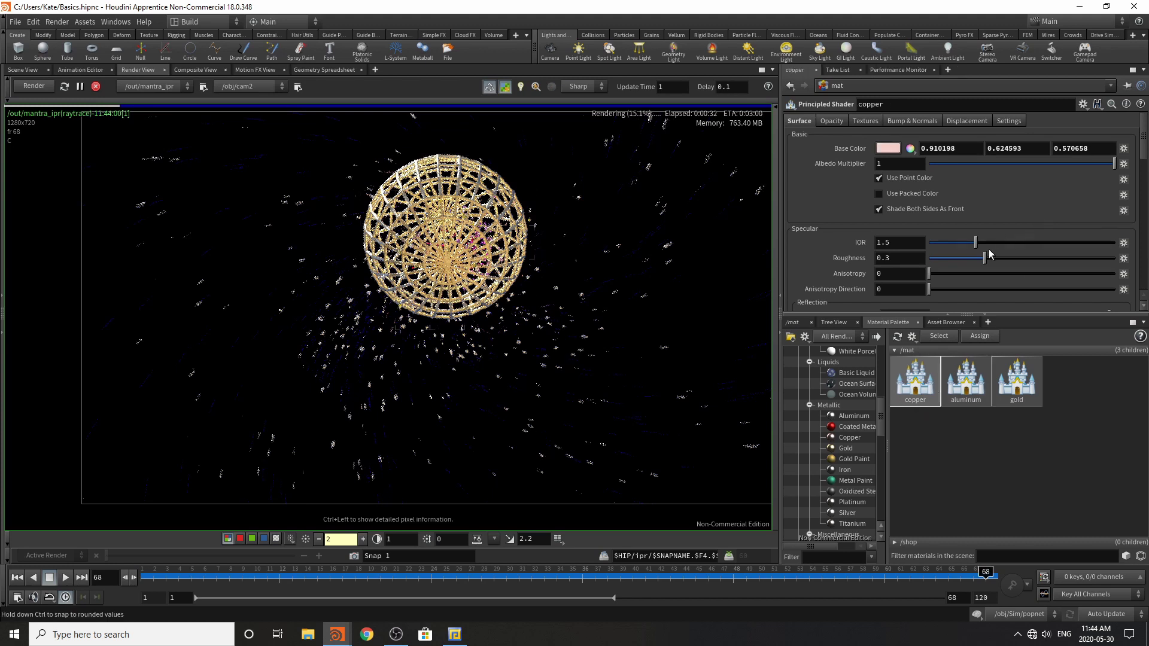
pyautogui.moveTo(987, 262); pyautogui.dragTo(929, 260)
pyautogui.scroll(-3, 972, 273)
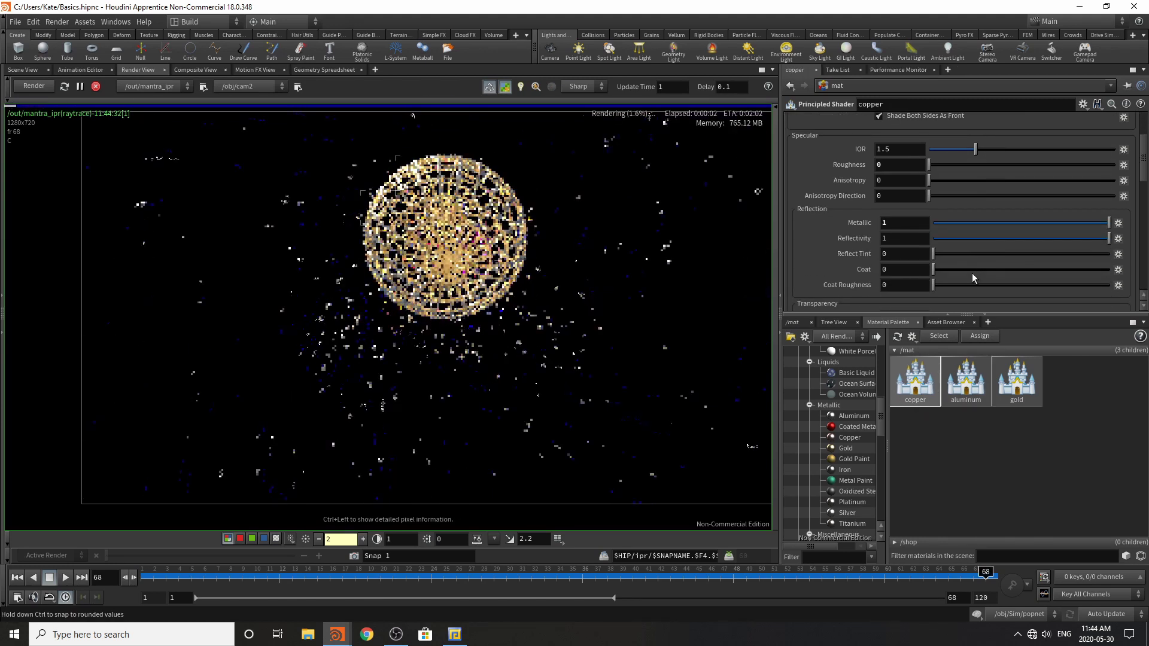
# - Change the copper material's Base Color to pure red (1, 0, 0)
pyautogui.scroll(5, 943, 260)
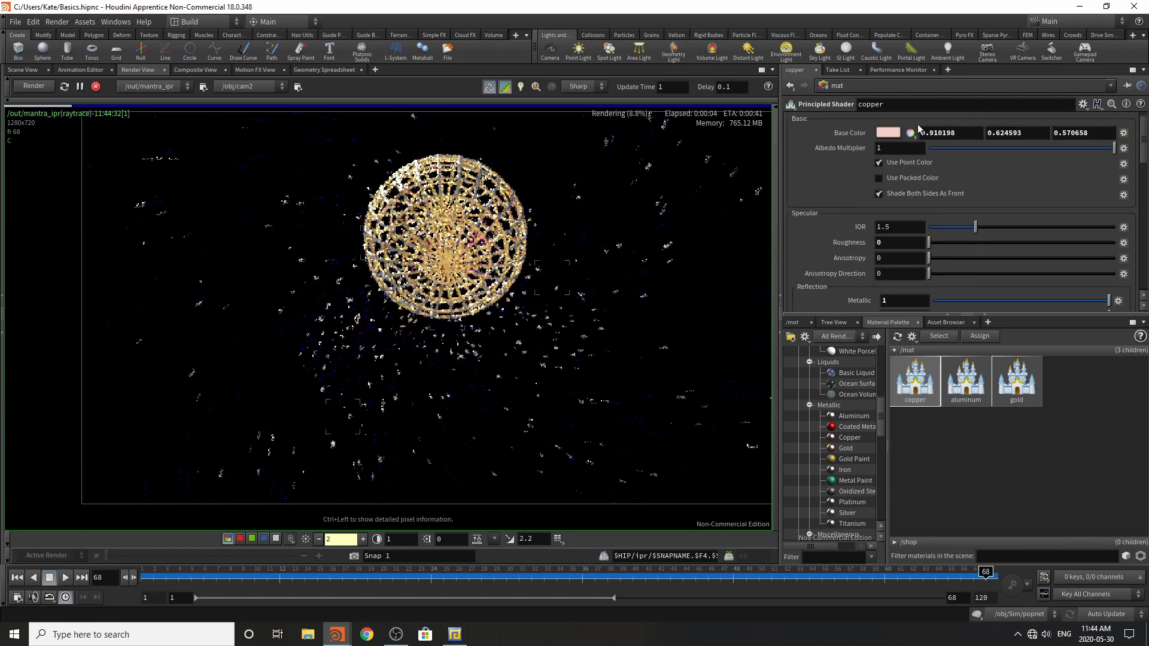
pyautogui.click(887, 132)
pyautogui.click(778, 183)
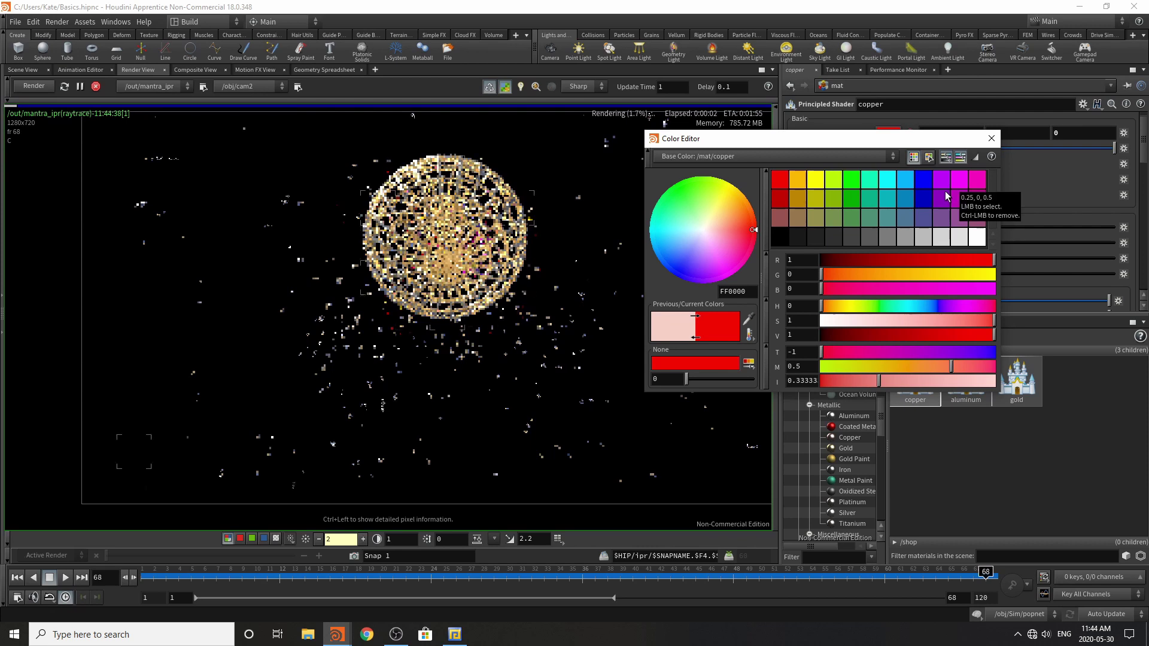
pyautogui.click(992, 139)
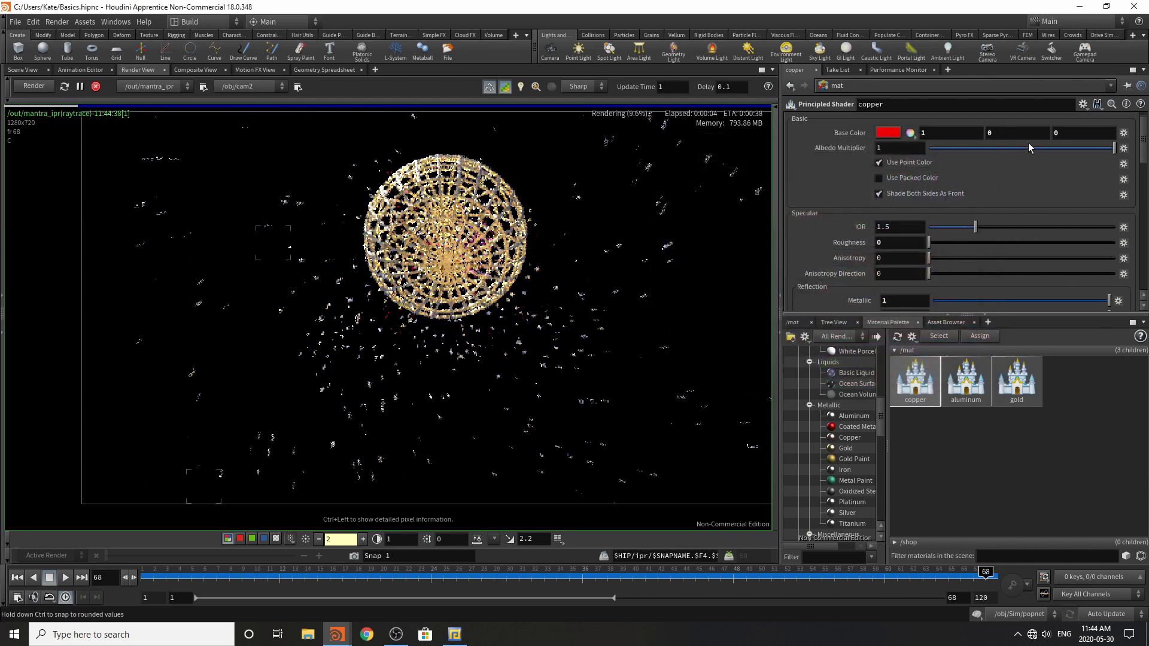
# - Give the copper material an Emission Intensity of 6.26 and a cyan Emission Color (0, 1, 1)
pyautogui.scroll(-10, 915, 283)
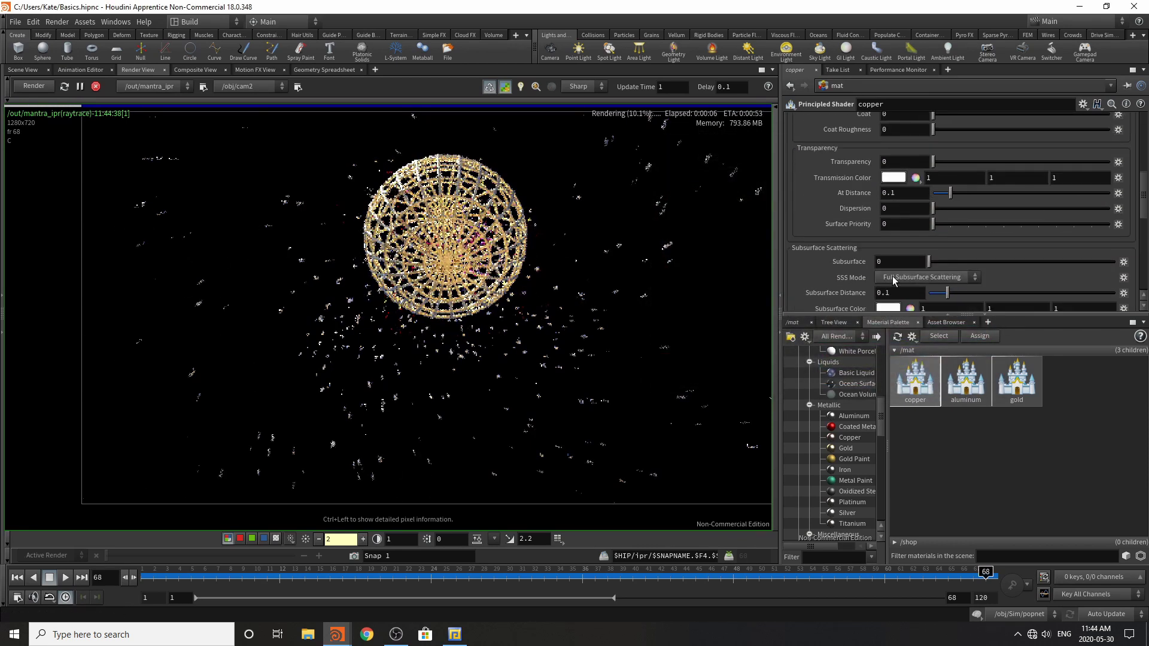
pyautogui.scroll(-3, 932, 280)
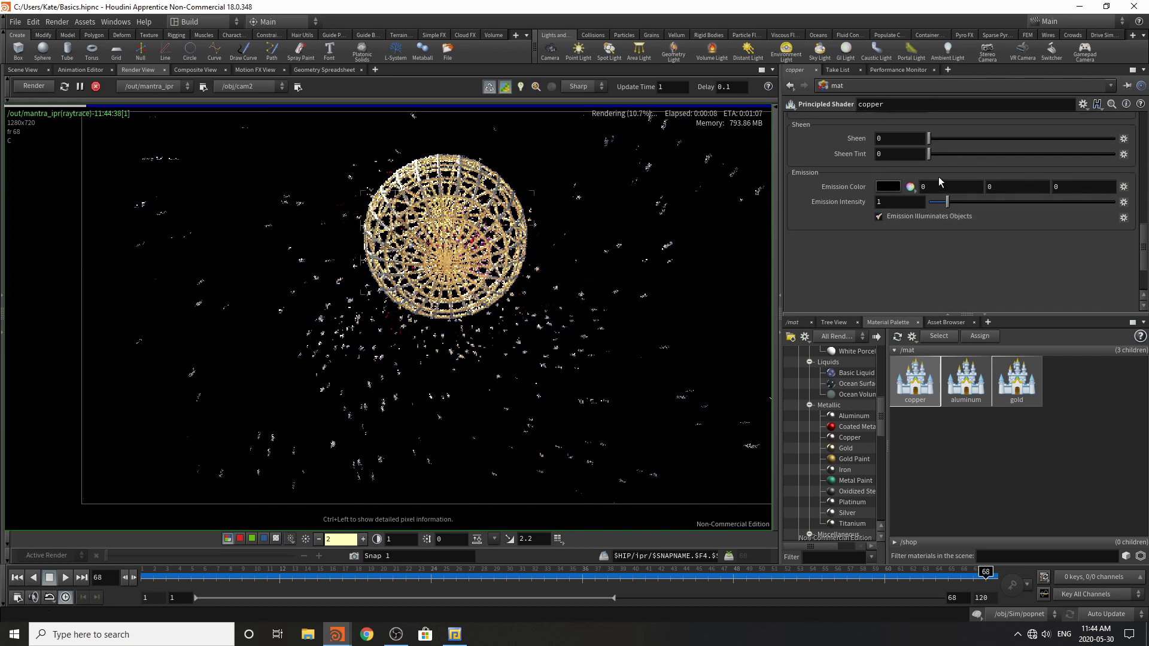
pyautogui.moveTo(950, 206); pyautogui.dragTo(1046, 206)
pyautogui.click(891, 188)
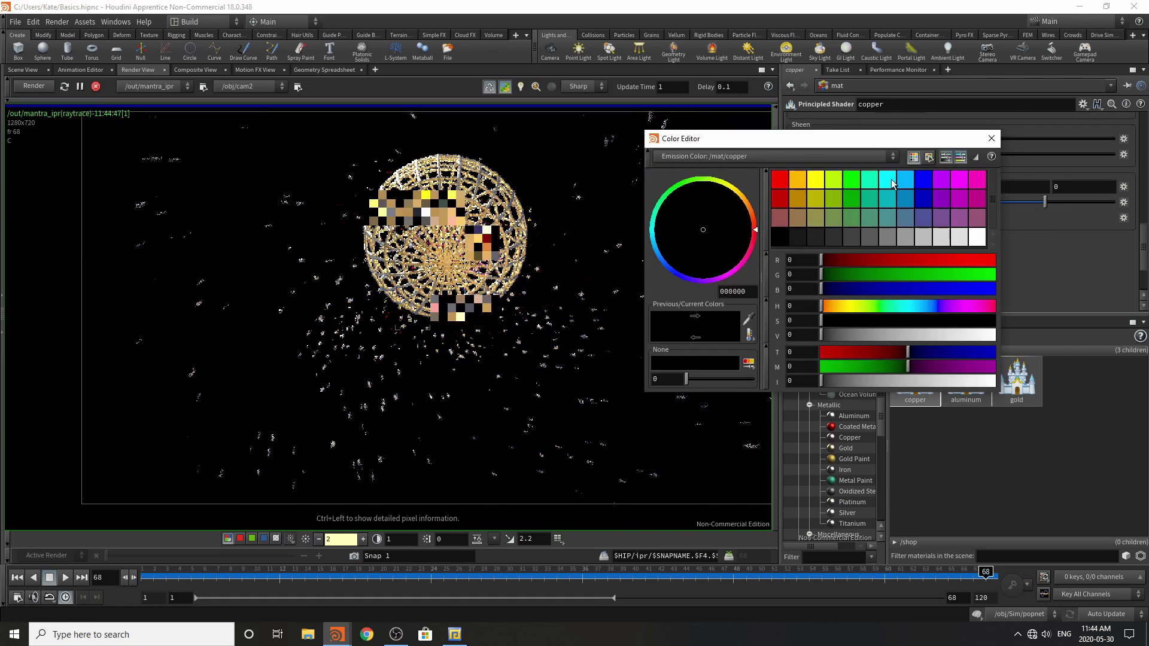
pyautogui.click(888, 181)
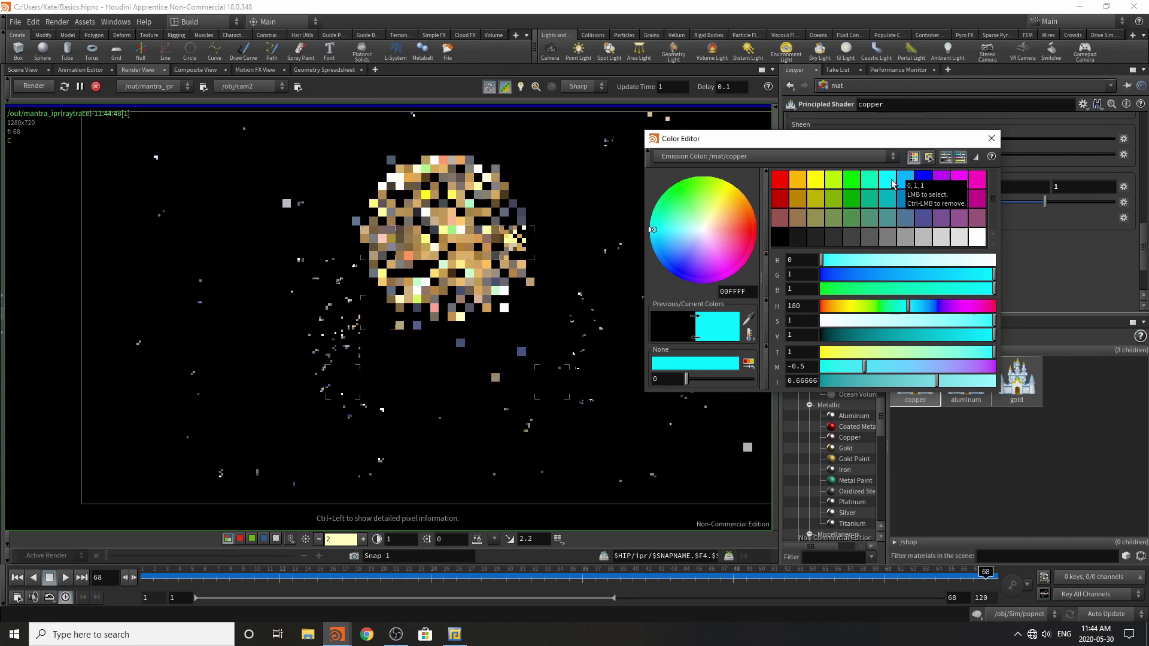
pyautogui.click(992, 138)
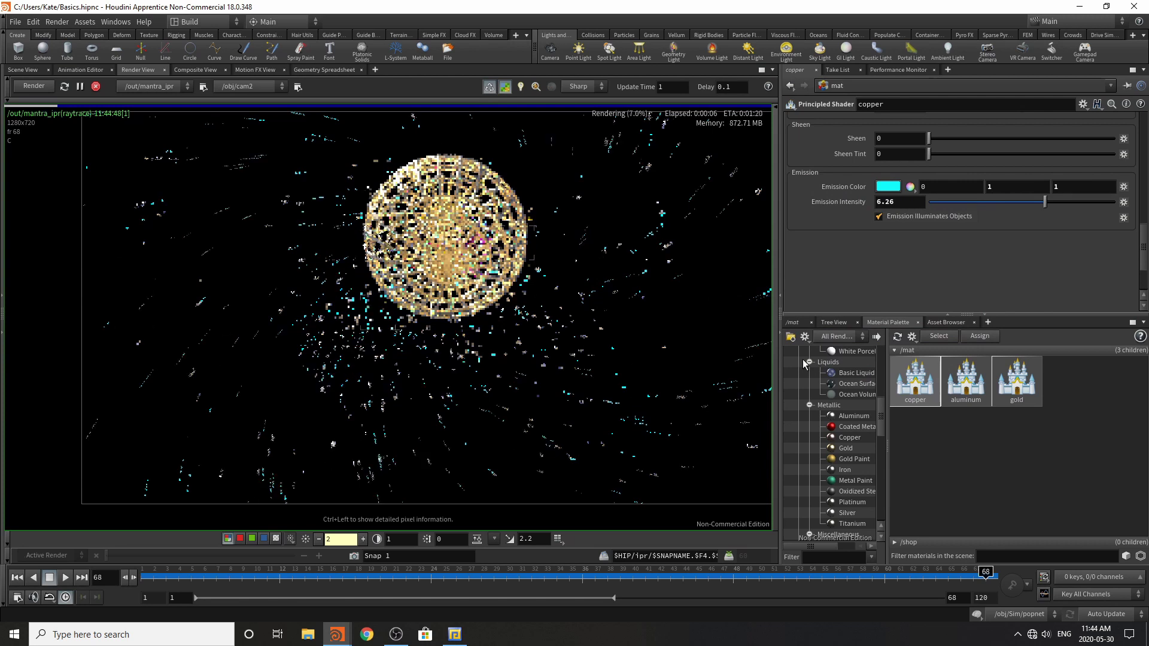
# - Show the /out network to view the settings of the mantra_ipr render node
pyautogui.click(794, 323)
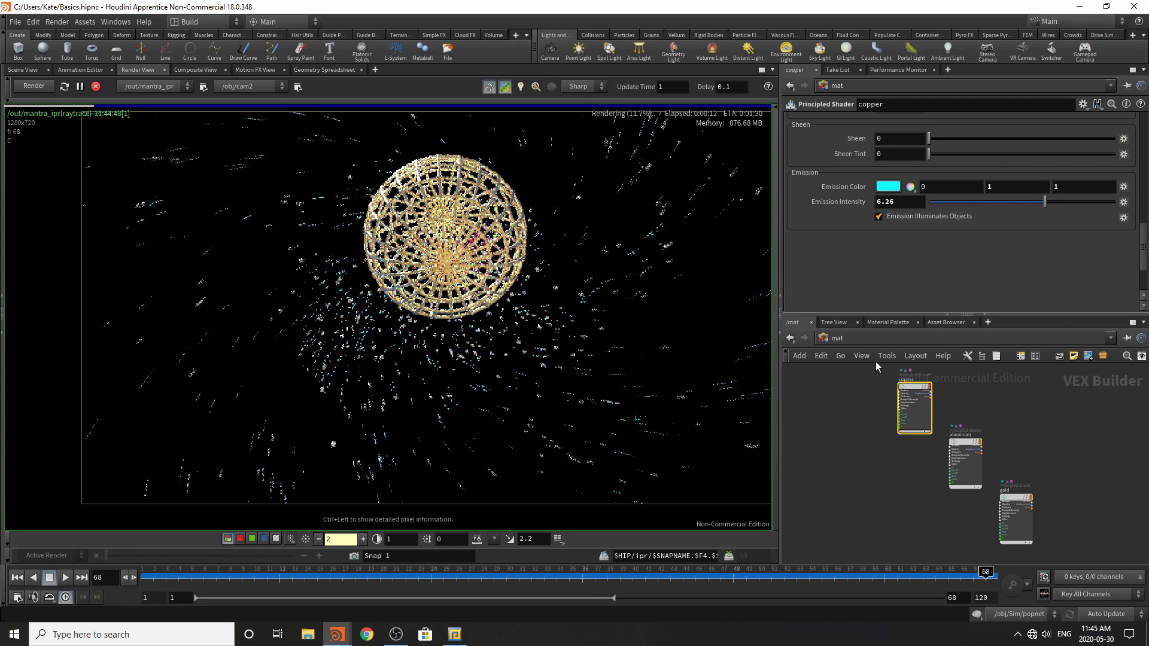
pyautogui.click(857, 342)
pyautogui.click(876, 411)
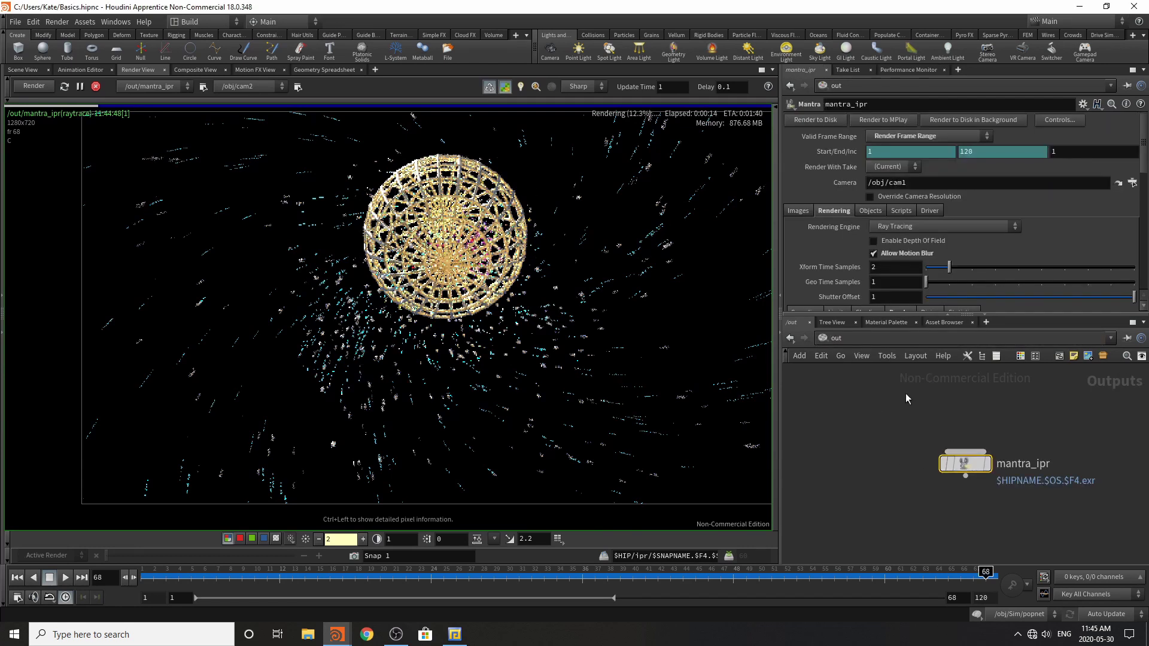
# - Open the View parameters of the cam2 camera in the /obj network
pyautogui.click(855, 343)
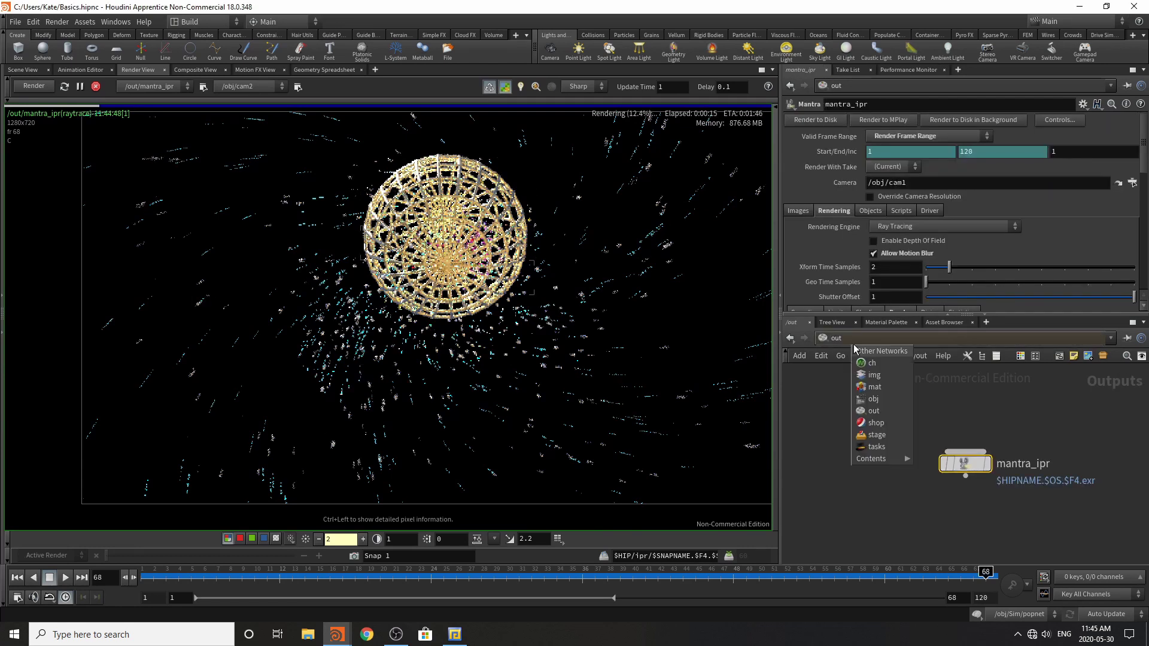
pyautogui.click(885, 398)
pyautogui.scroll(-5, 986, 495)
pyautogui.scroll(4, 1134, 492)
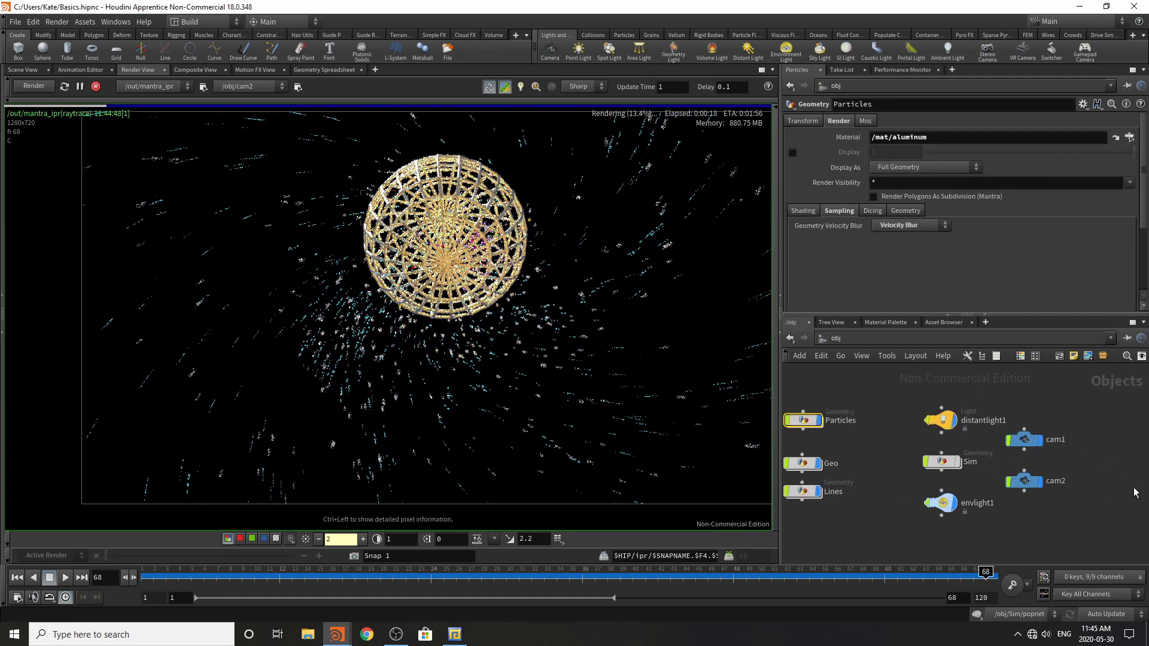
pyautogui.click(1024, 483)
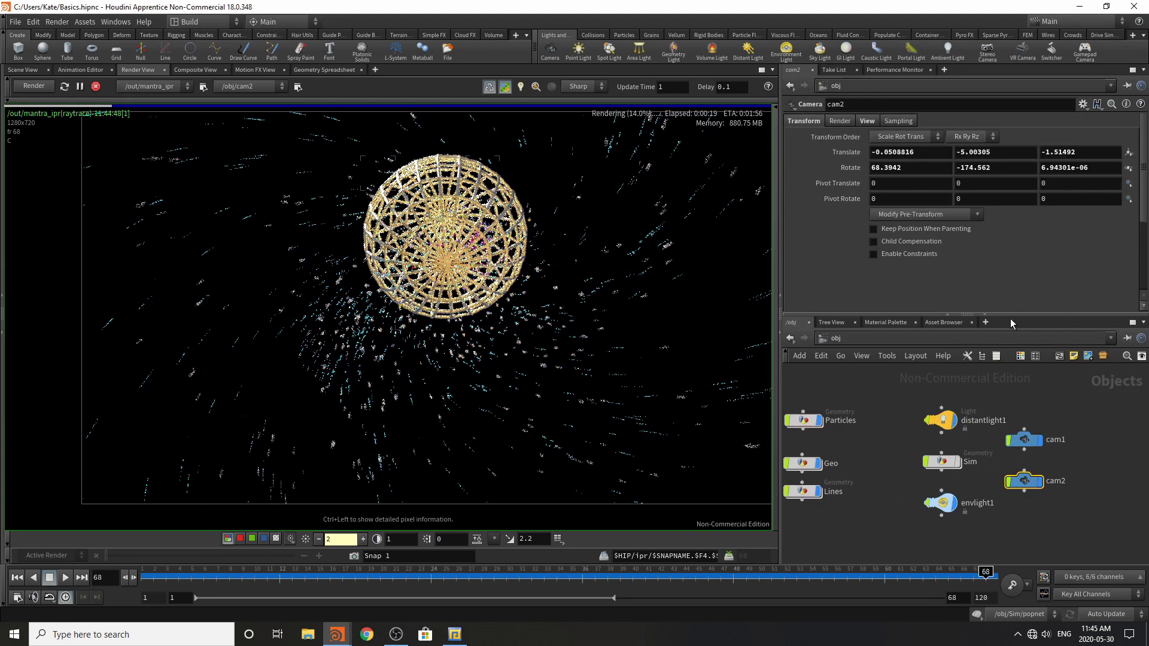
pyautogui.click(840, 122)
pyautogui.click(858, 121)
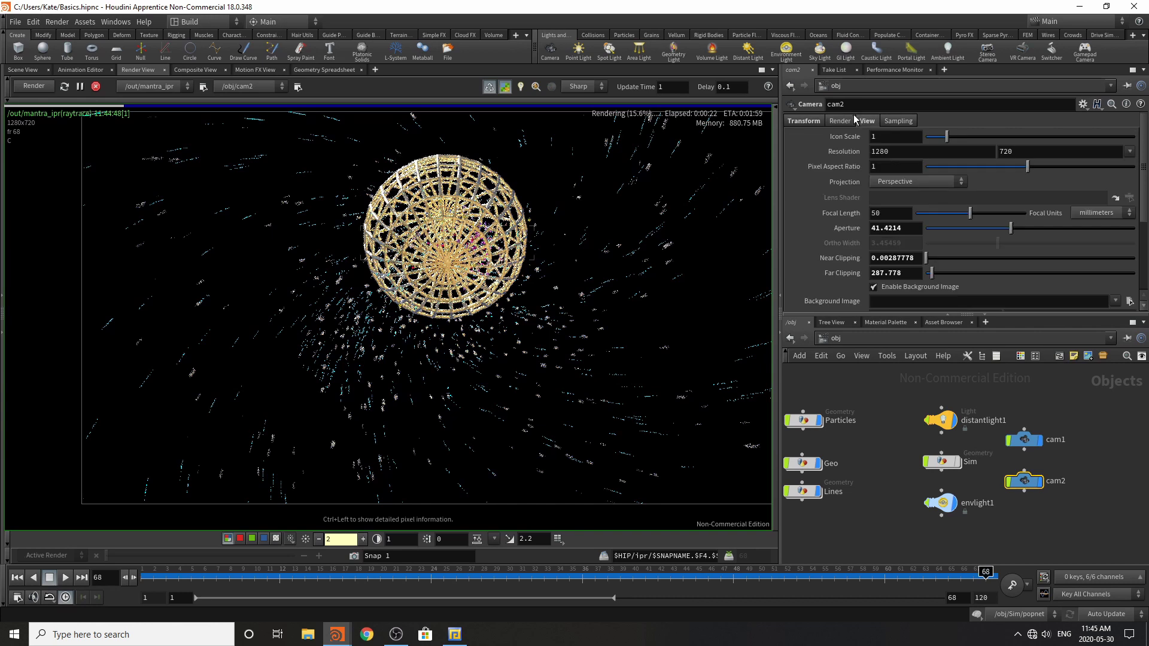
# - Try the Polar (panoramic), Lens Shader and Cylindrical (panoramic) projections on cam2
pyautogui.click(918, 181)
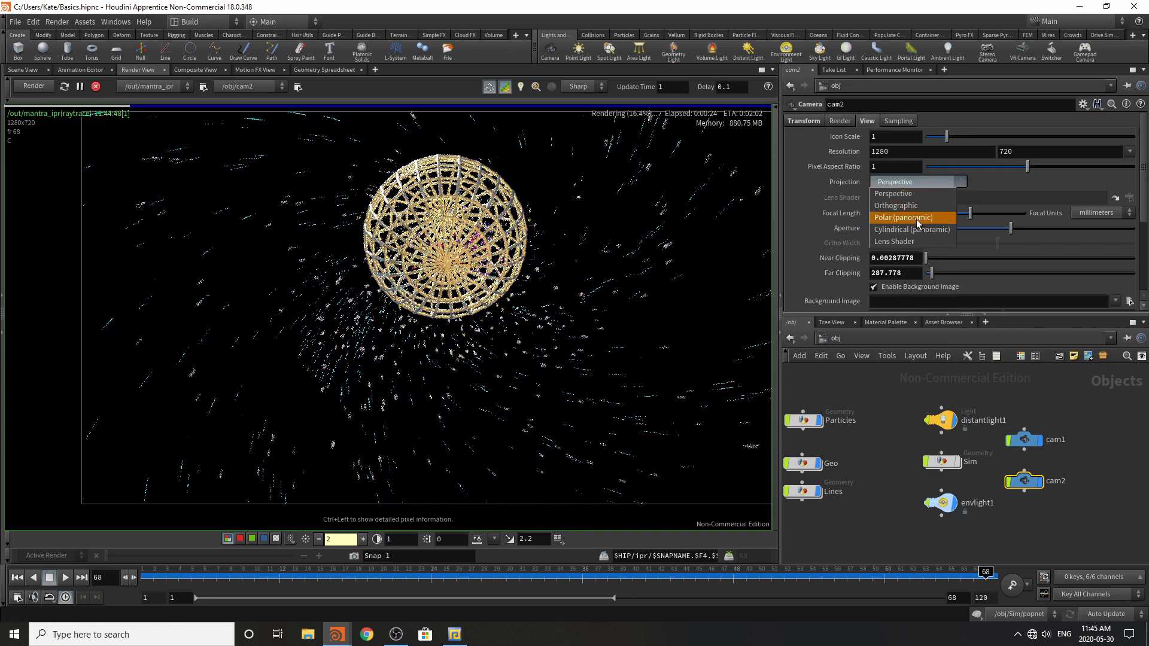
pyautogui.click(904, 221)
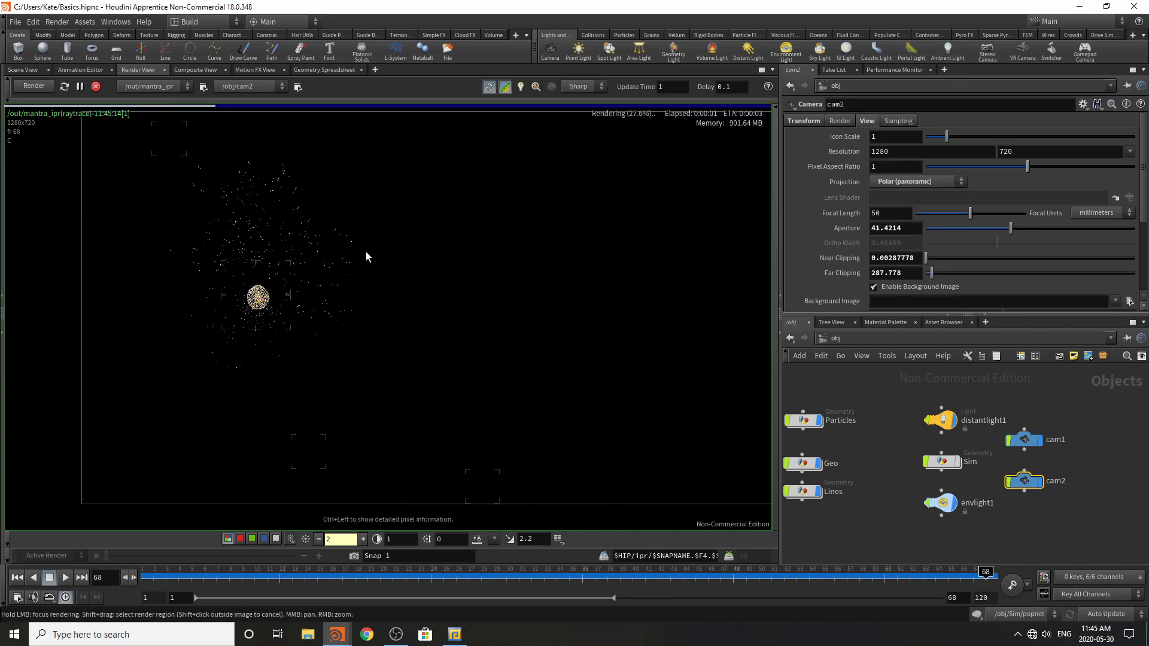
pyautogui.click(929, 181)
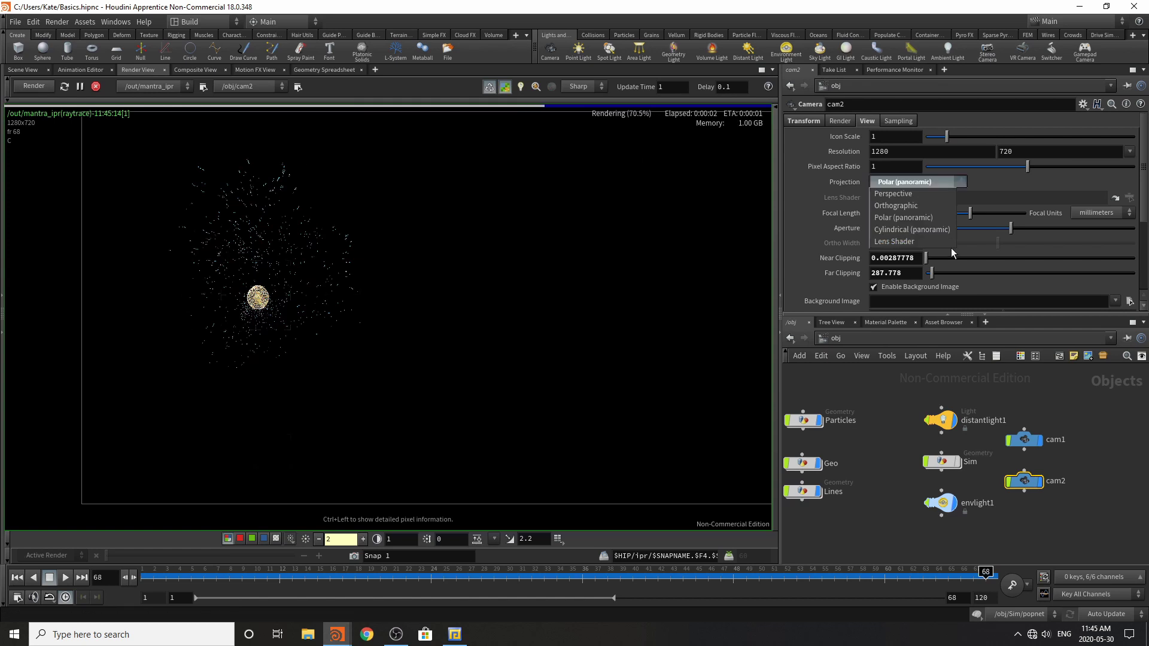
pyautogui.click(913, 242)
pyautogui.click(915, 183)
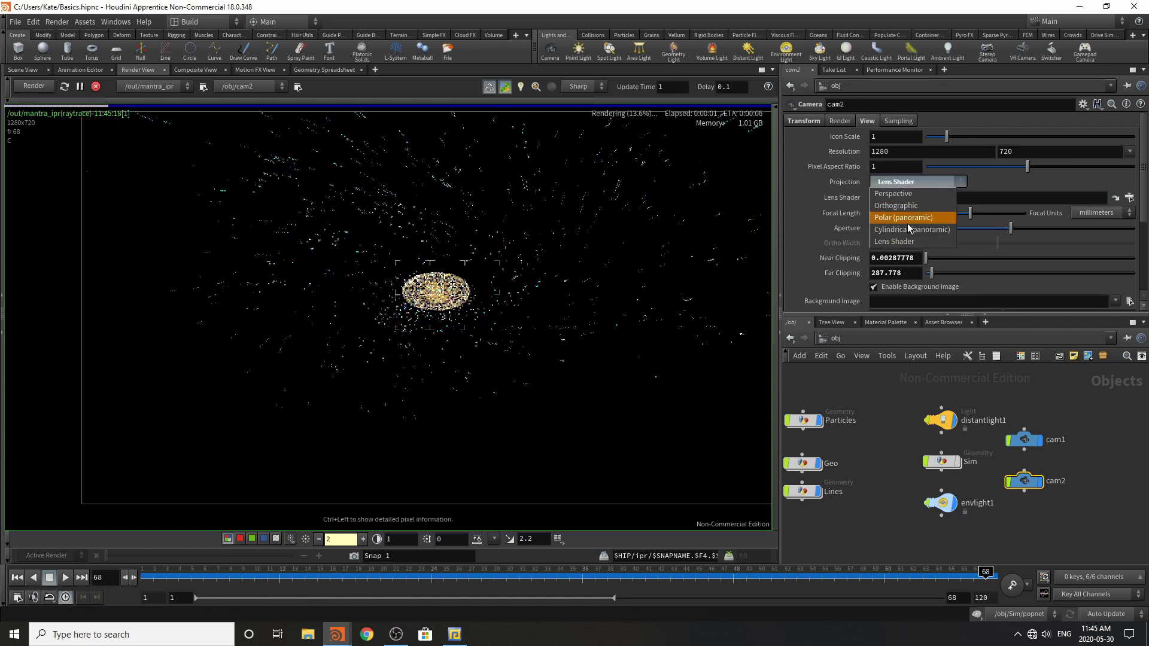
pyautogui.click(895, 244)
pyautogui.click(910, 181)
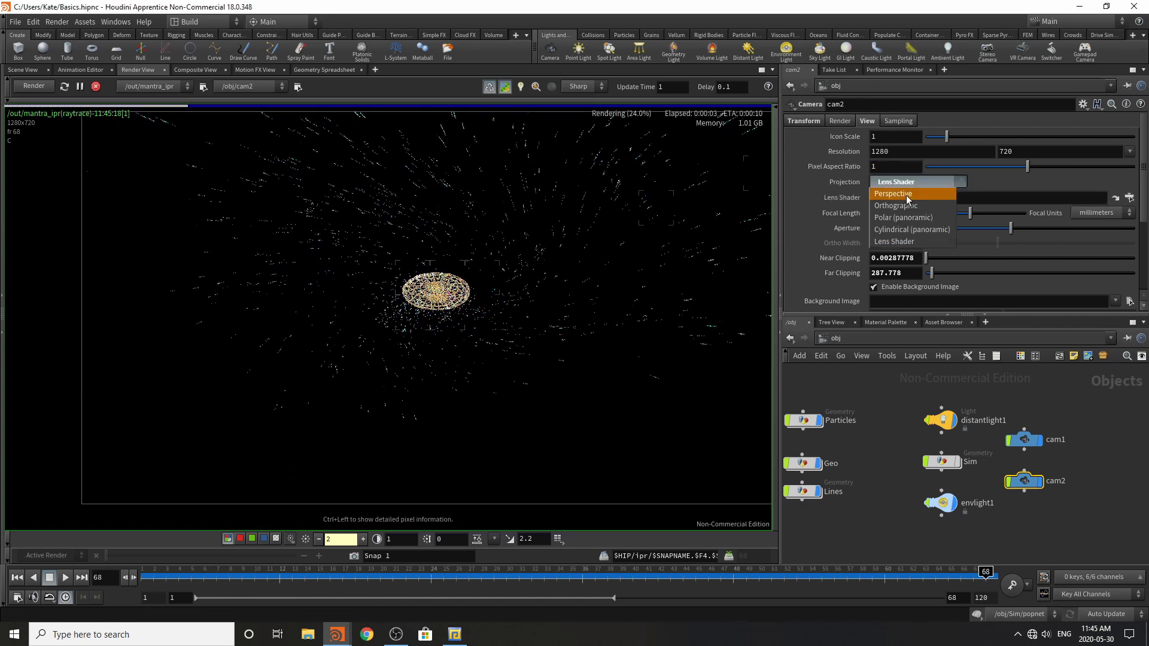
pyautogui.click(903, 231)
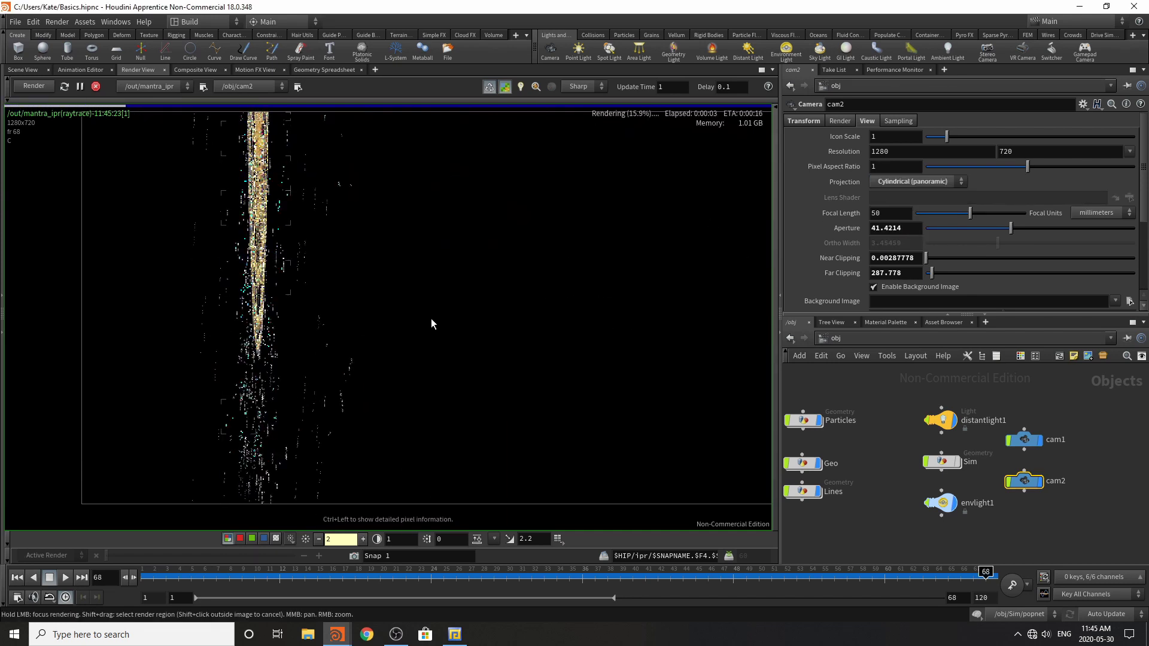
# - Set the Projection of cam2 to Orthographic and check the framing in the render
pyautogui.click(941, 185)
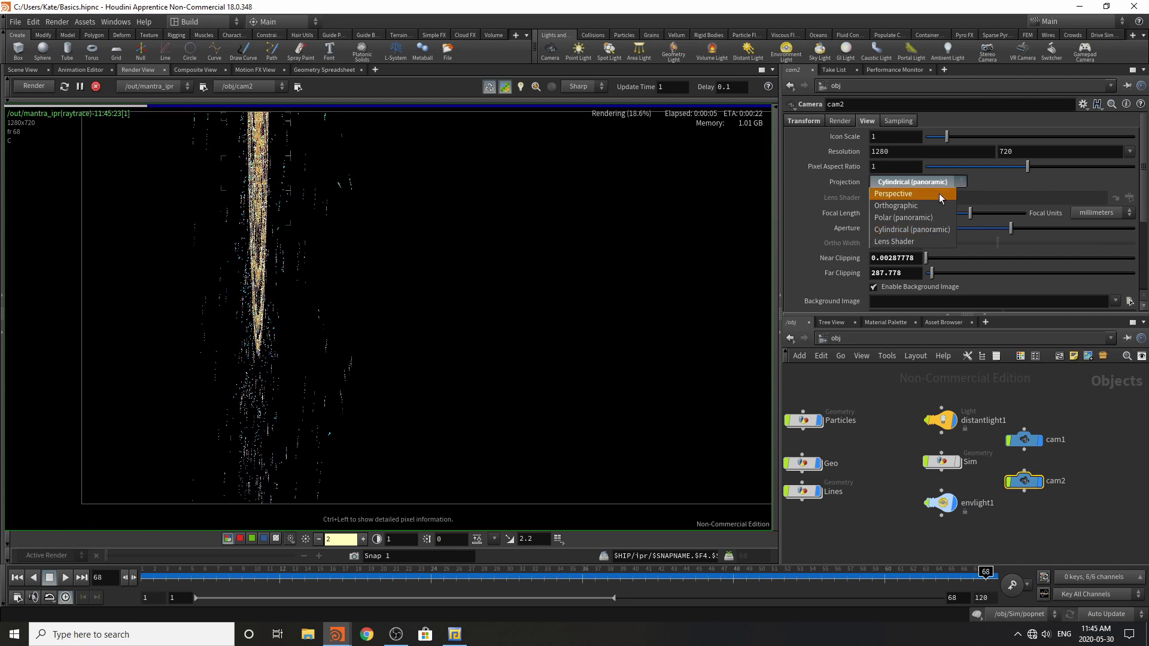
pyautogui.click(923, 208)
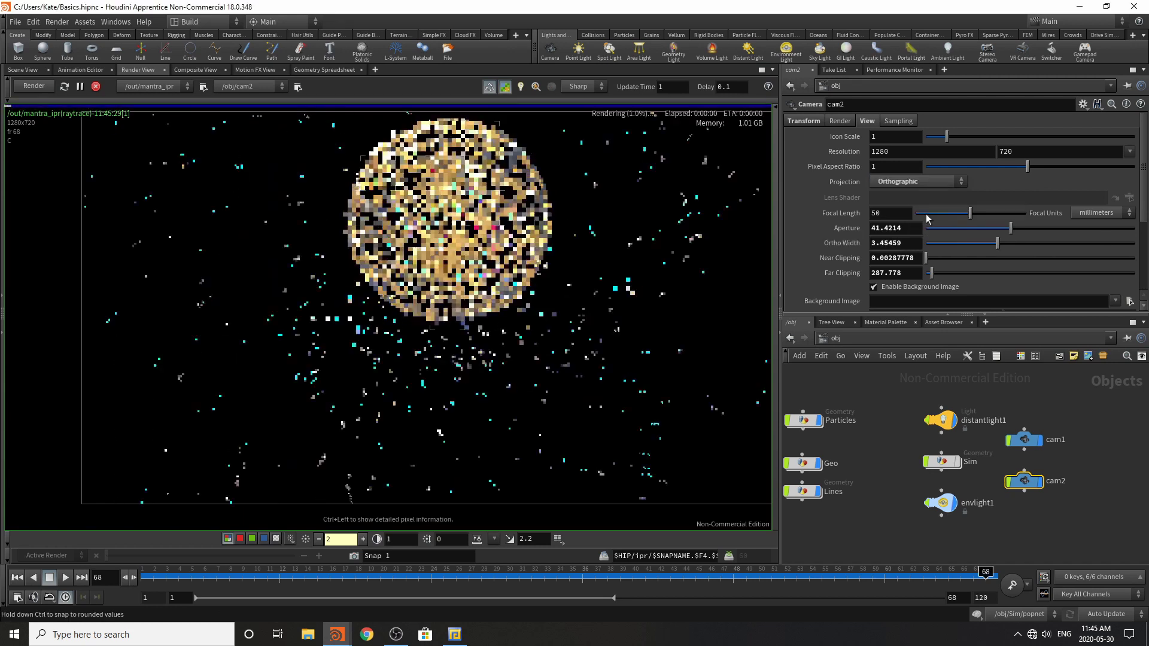
pyautogui.scroll(-3, 573, 381)
pyautogui.scroll(2, 611, 323)
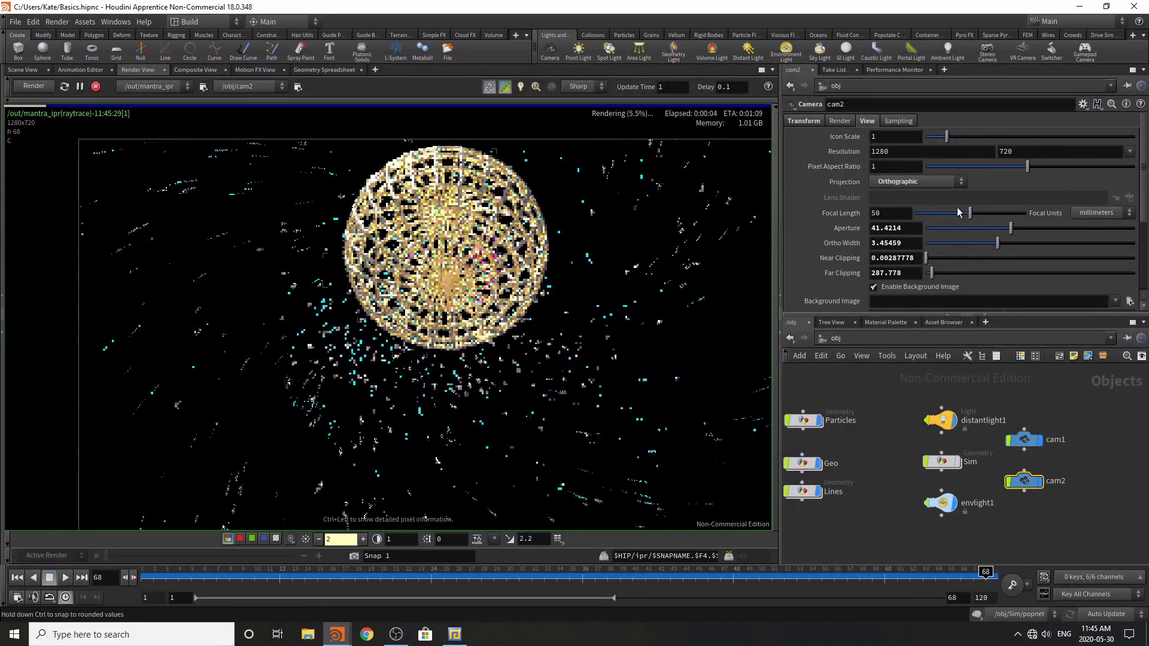
# - Set cam2's Focal Length to 100, Ortho Width to 0.4 and Far Clipping to 5403
pyautogui.moveTo(936, 214); pyautogui.dragTo(1061, 220)
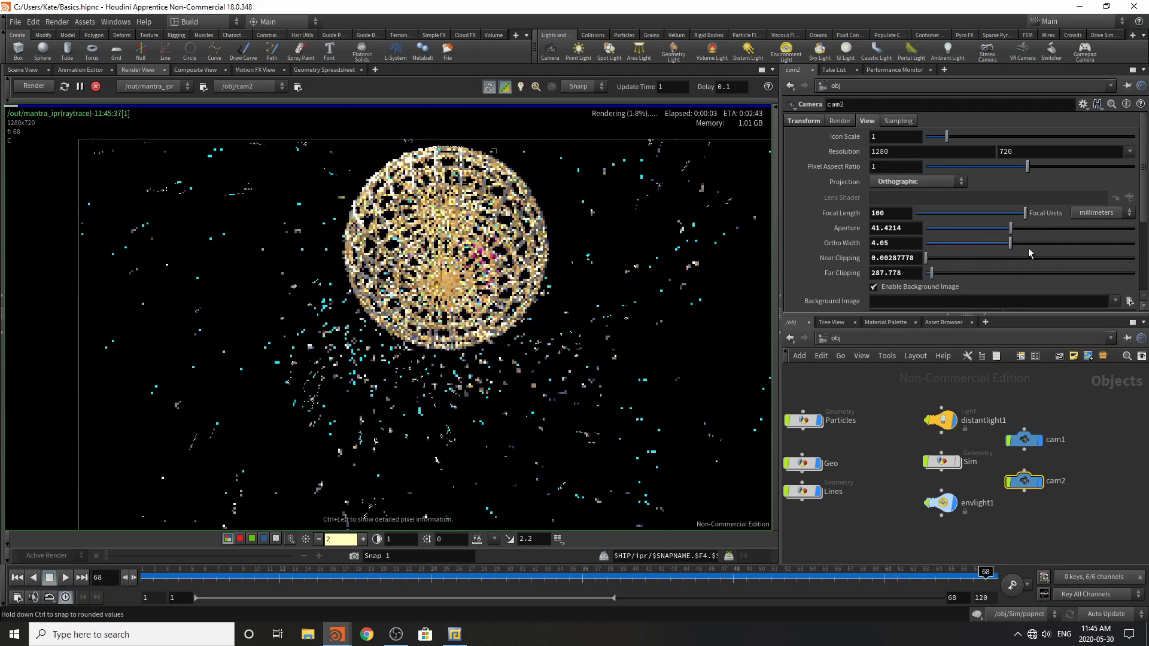
pyautogui.moveTo(1030, 254); pyautogui.dragTo(937, 251)
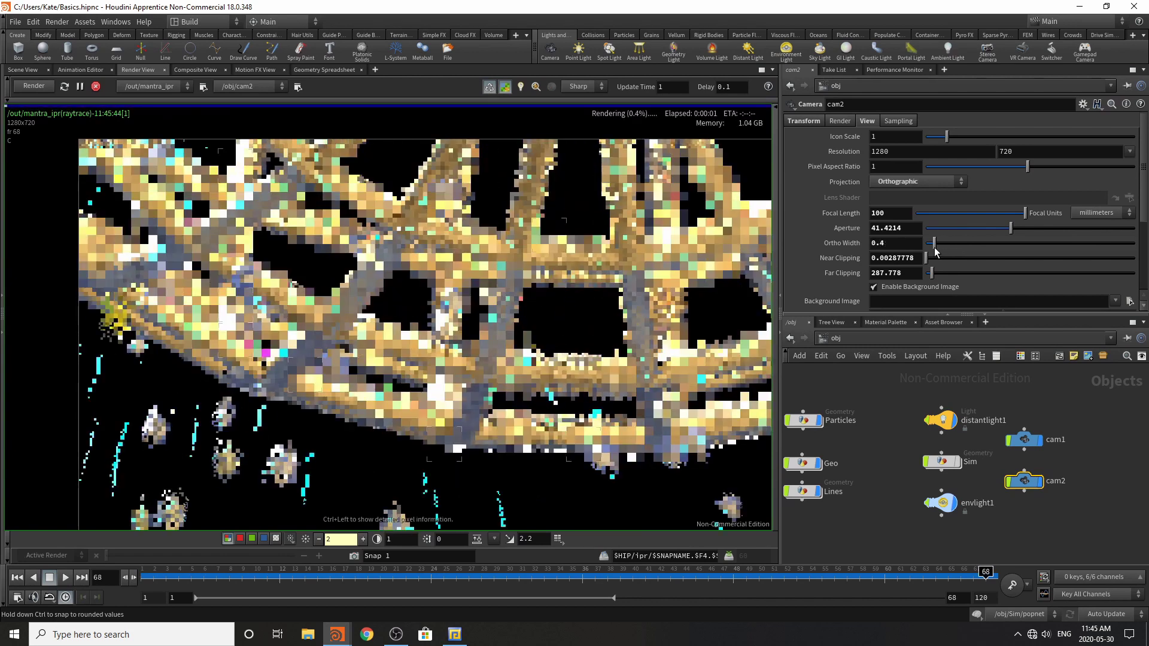
pyautogui.moveTo(935, 249); pyautogui.dragTo(936, 247)
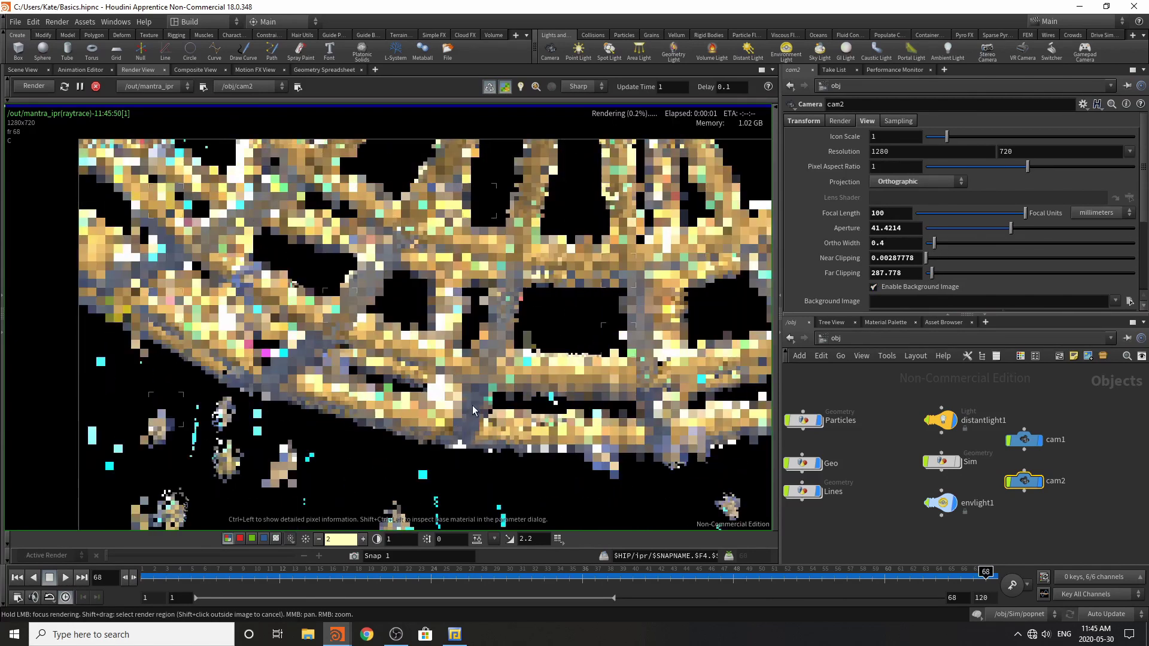
pyautogui.scroll(-2, 377, 267)
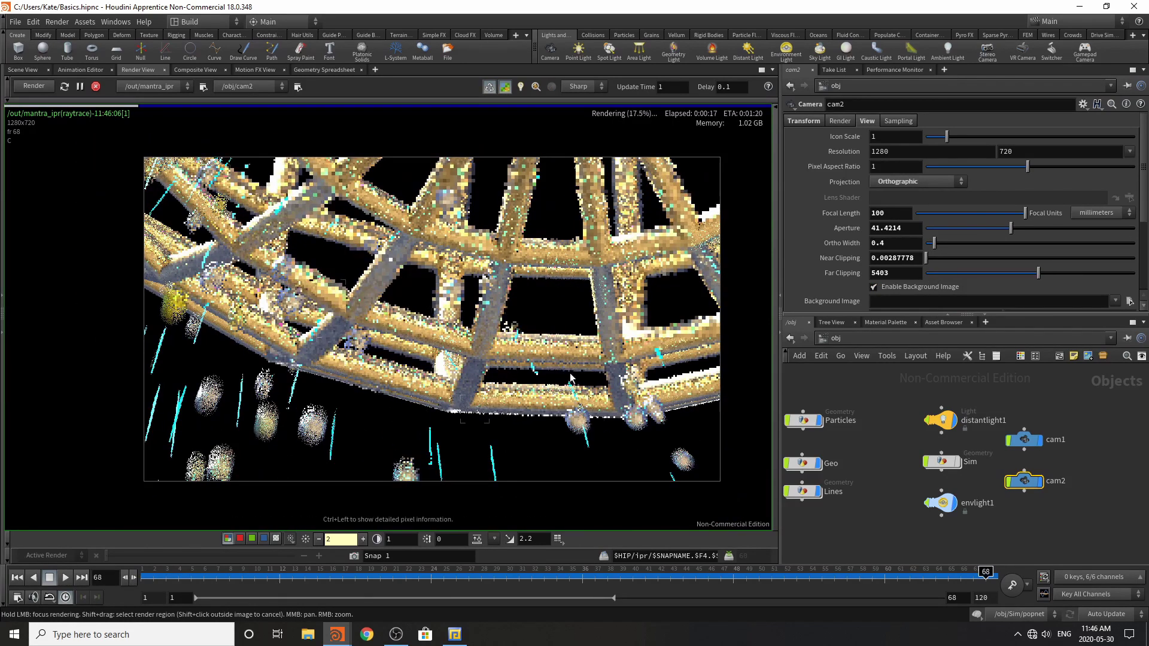
# - Change the Base Color of the aluminum material to a muted teal
pyautogui.click(898, 323)
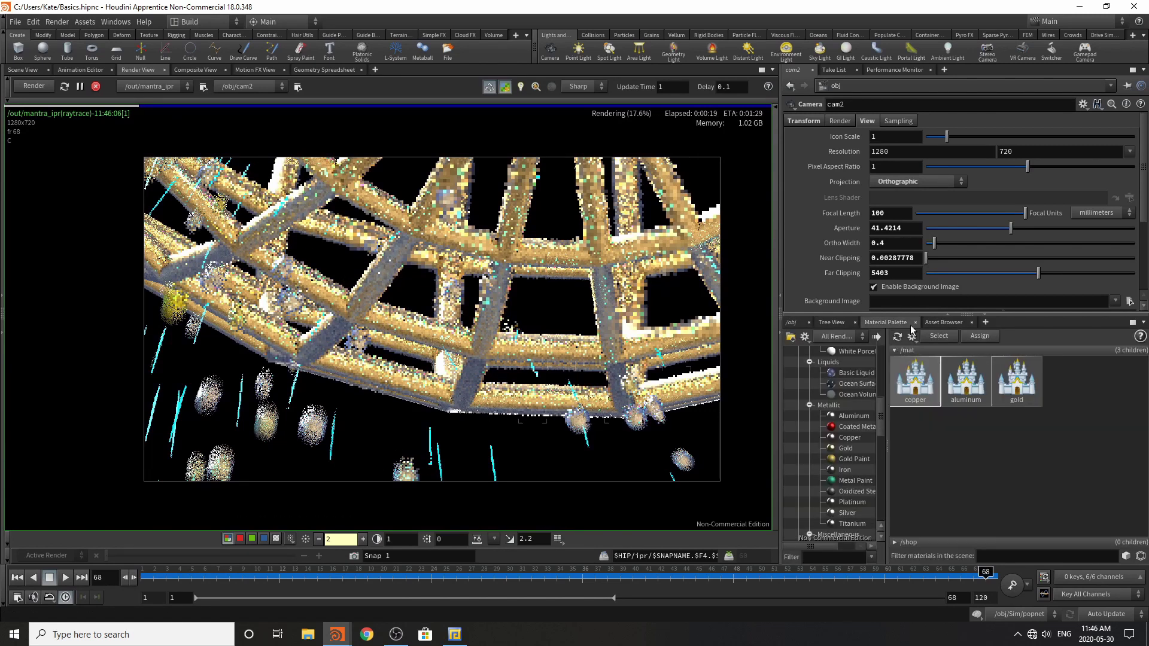
pyautogui.click(980, 386)
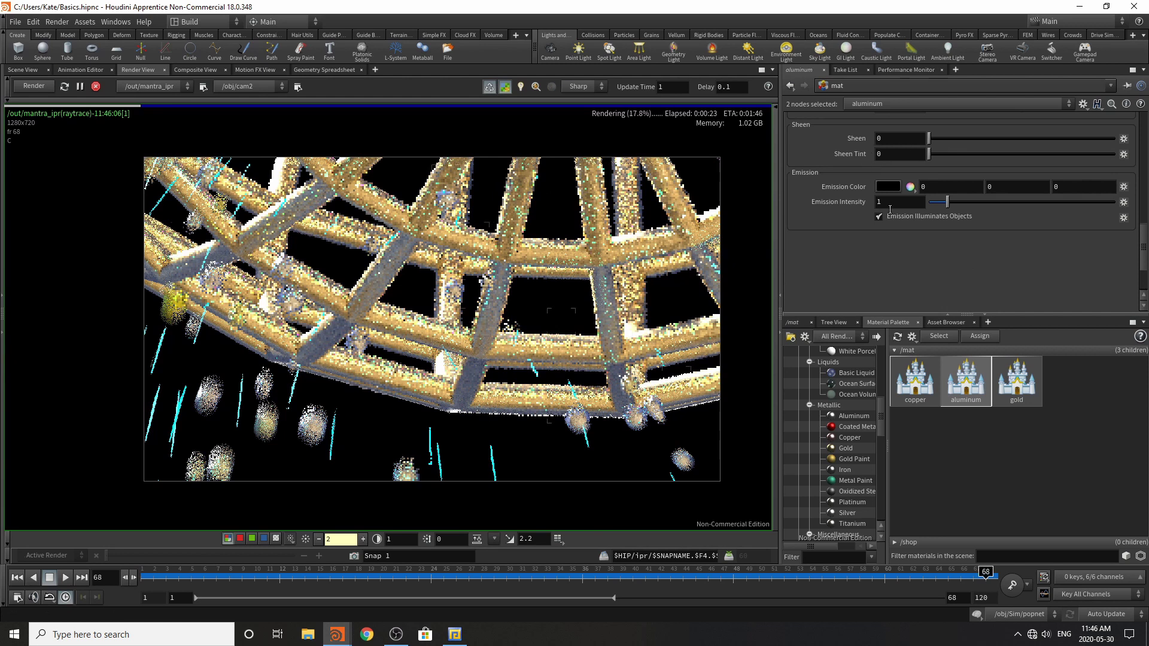
pyautogui.scroll(10, 890, 210)
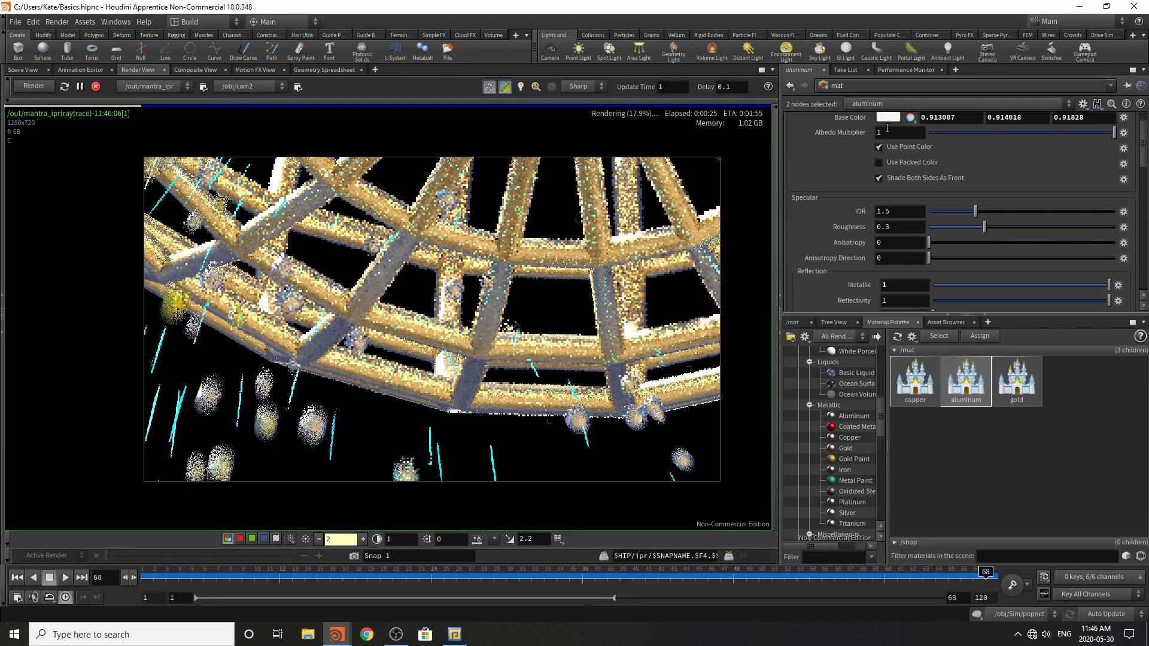
pyautogui.click(888, 118)
pyautogui.click(853, 279)
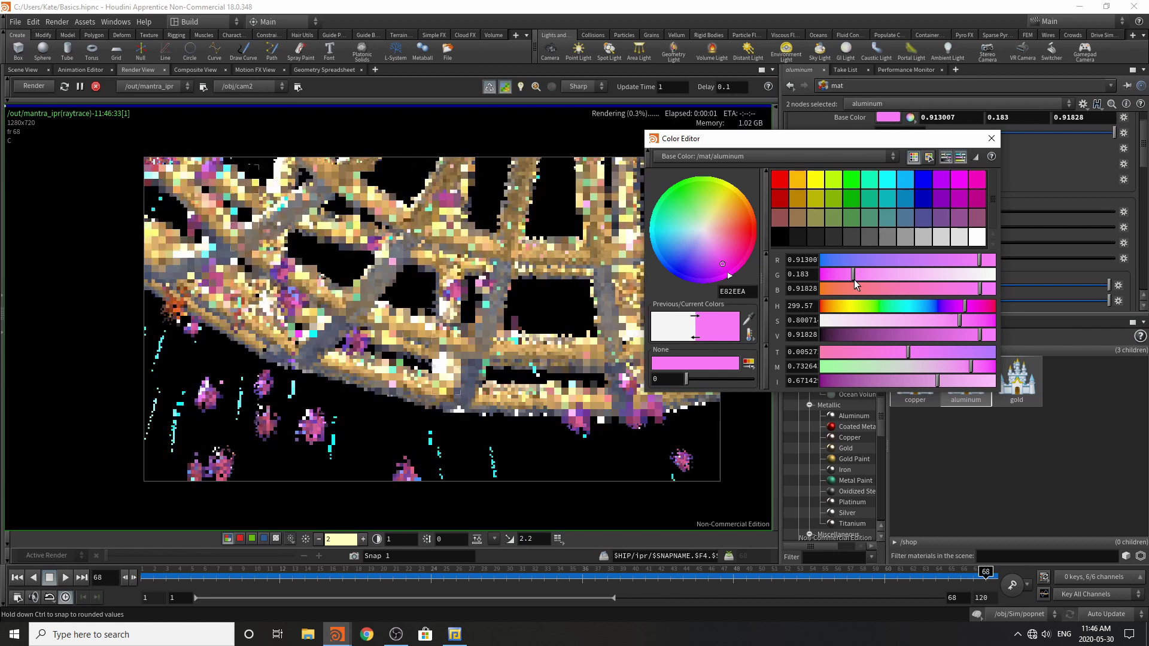
pyautogui.click(895, 213)
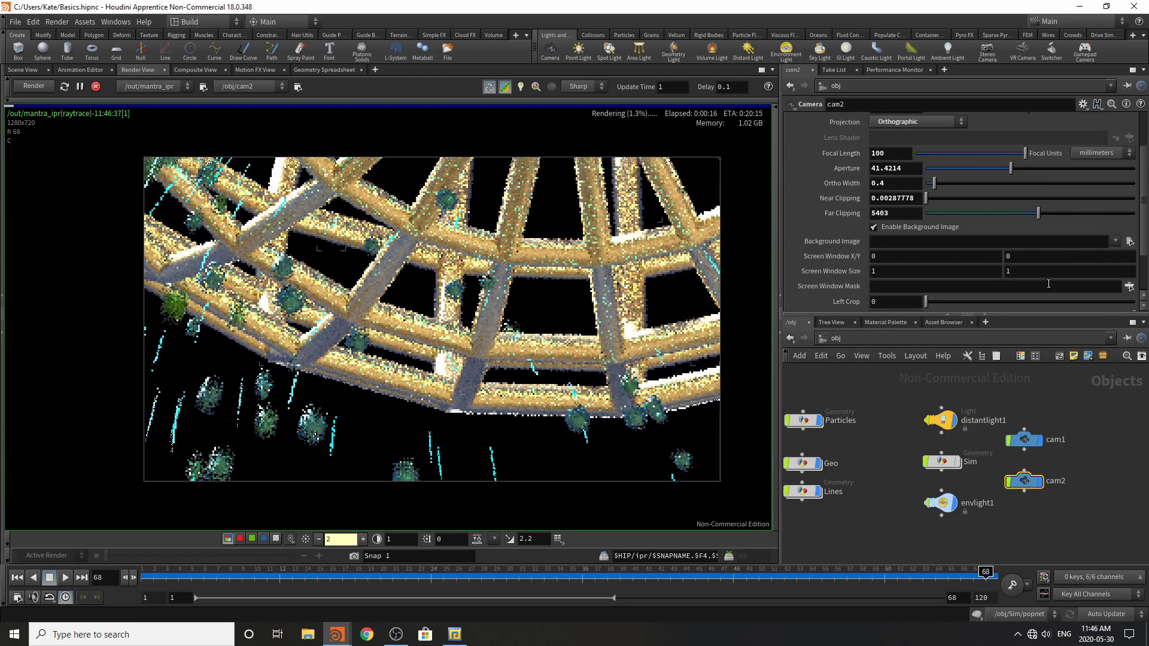
# - Give cam2 the texture bricks001_height.rat from $HFS/houdini/pic/texture as its Background Image
pyautogui.scroll(4, 1048, 283)
pyautogui.scroll(-4, 1066, 281)
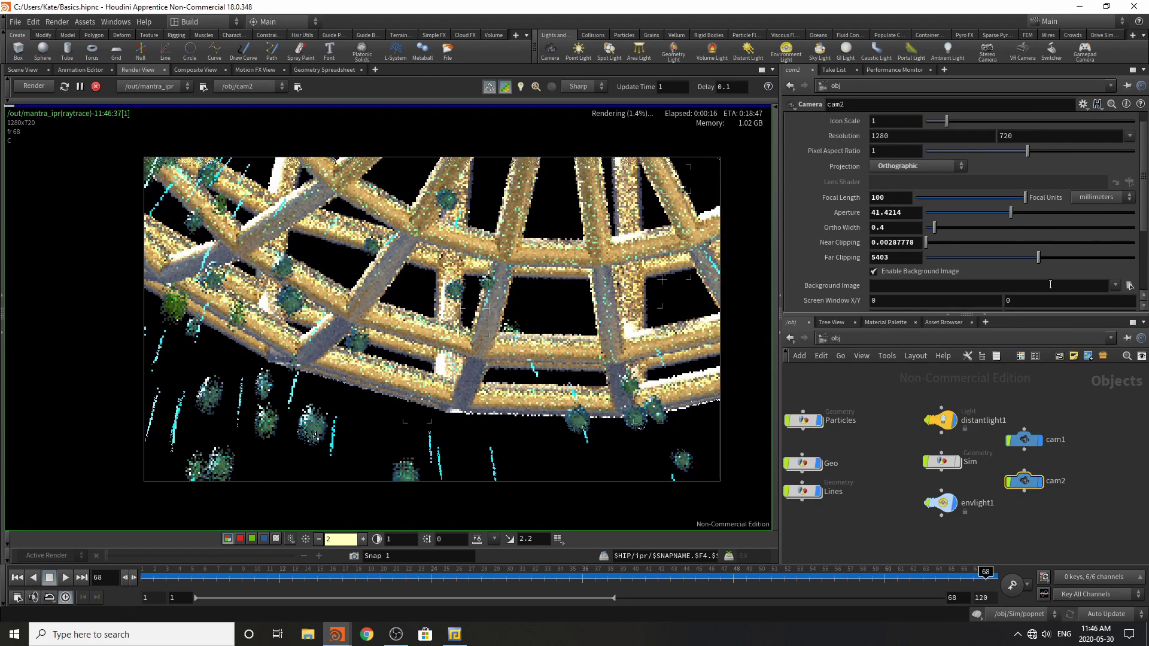
pyautogui.click(1129, 239)
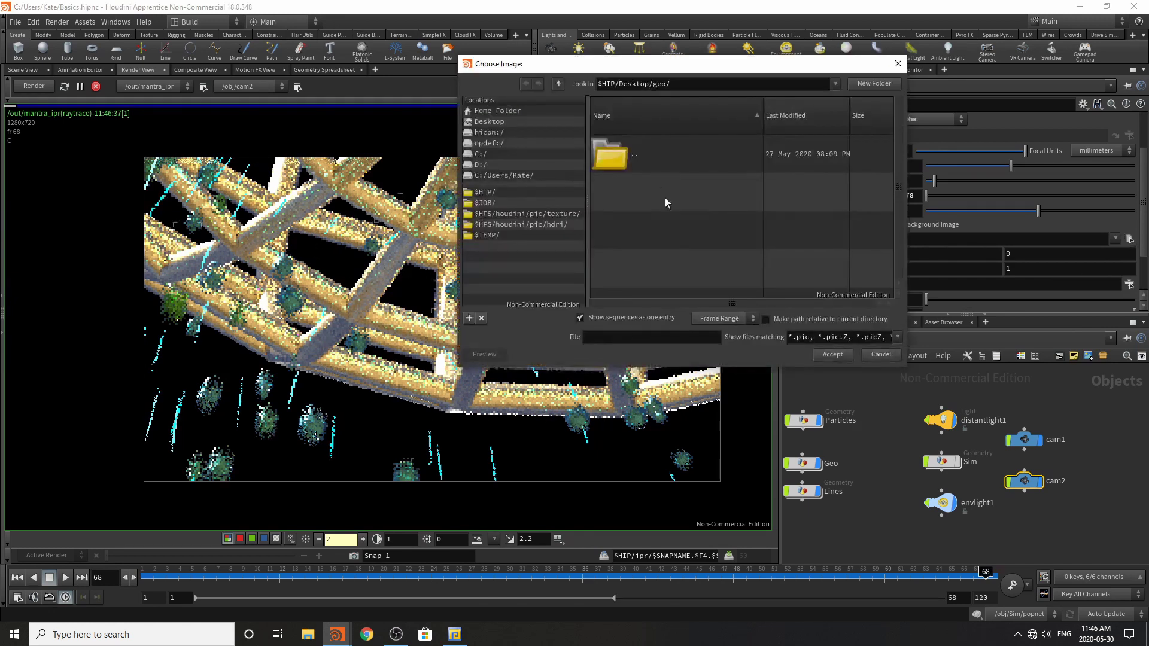
pyautogui.click(545, 214)
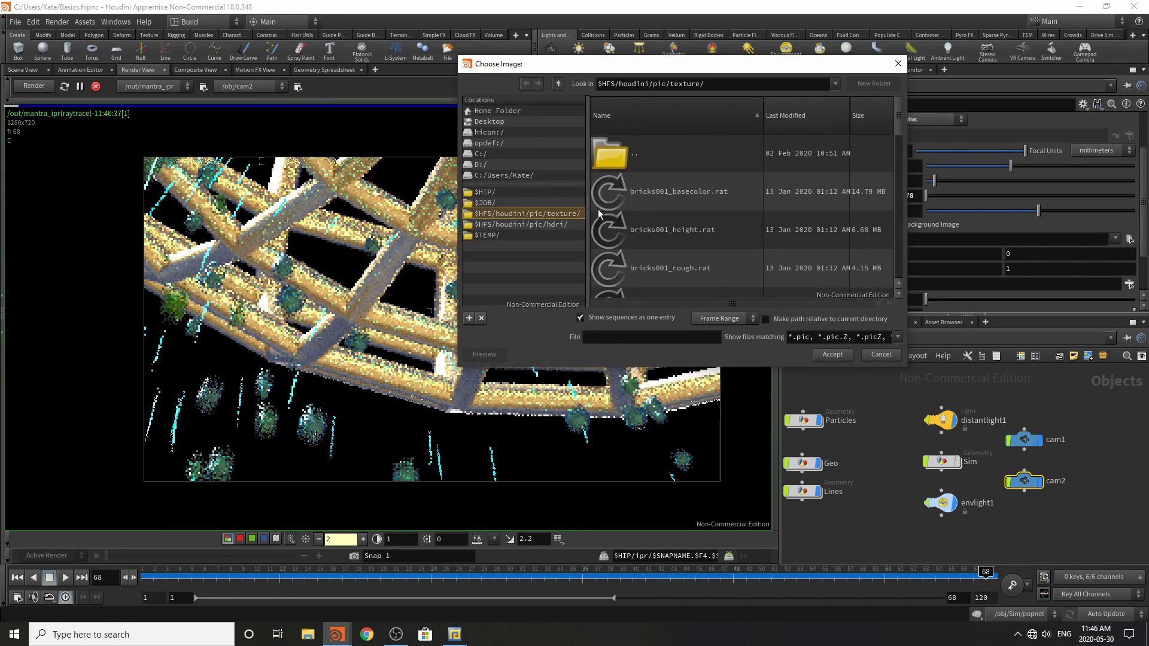
pyautogui.doubleClick(648, 225)
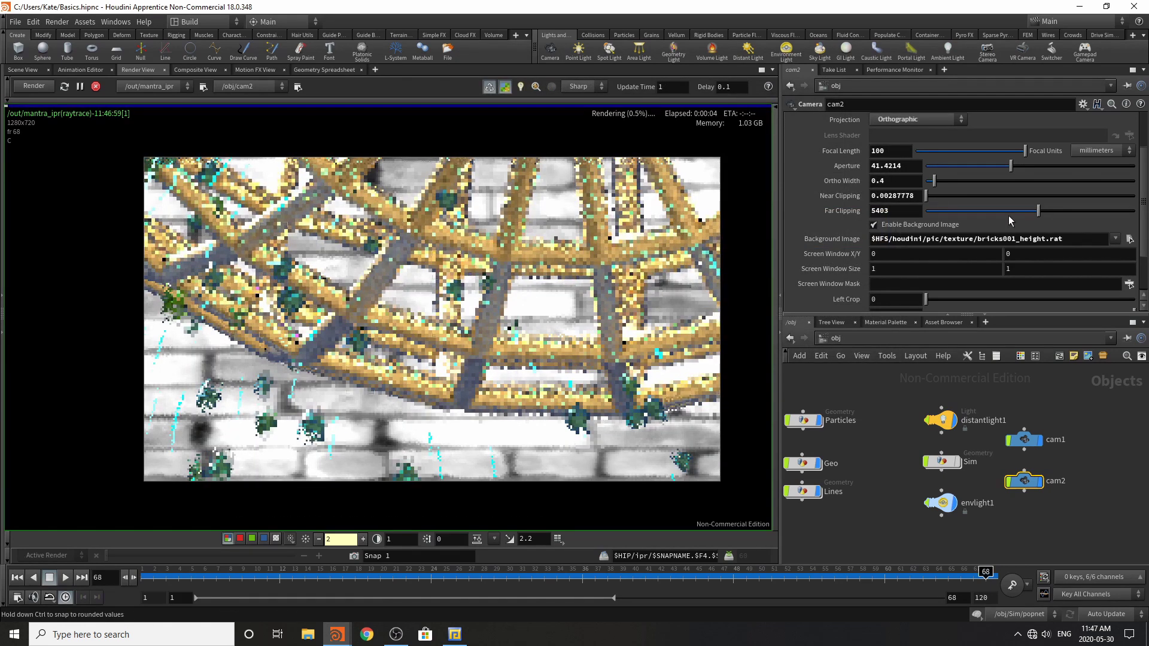
# - Clear and disable cam2's Background Image, and set its Focal Units to feet
pyautogui.moveTo(1100, 239); pyautogui.dragTo(560, 230)
pyautogui.press('BackSpace')
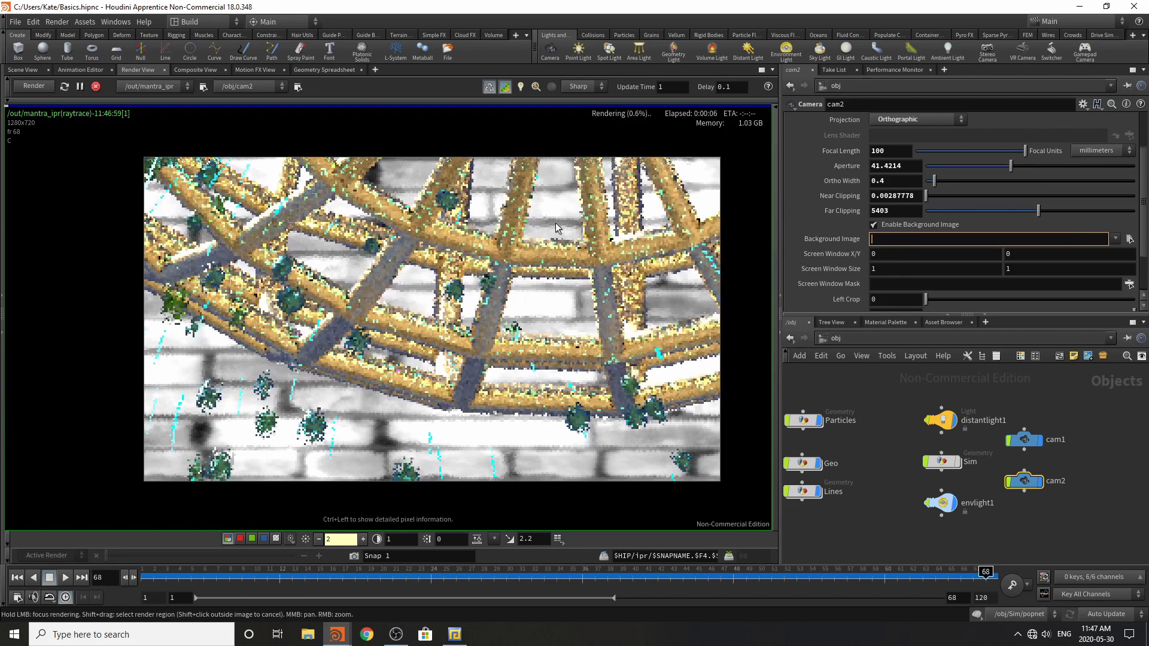
pyautogui.click(1008, 395)
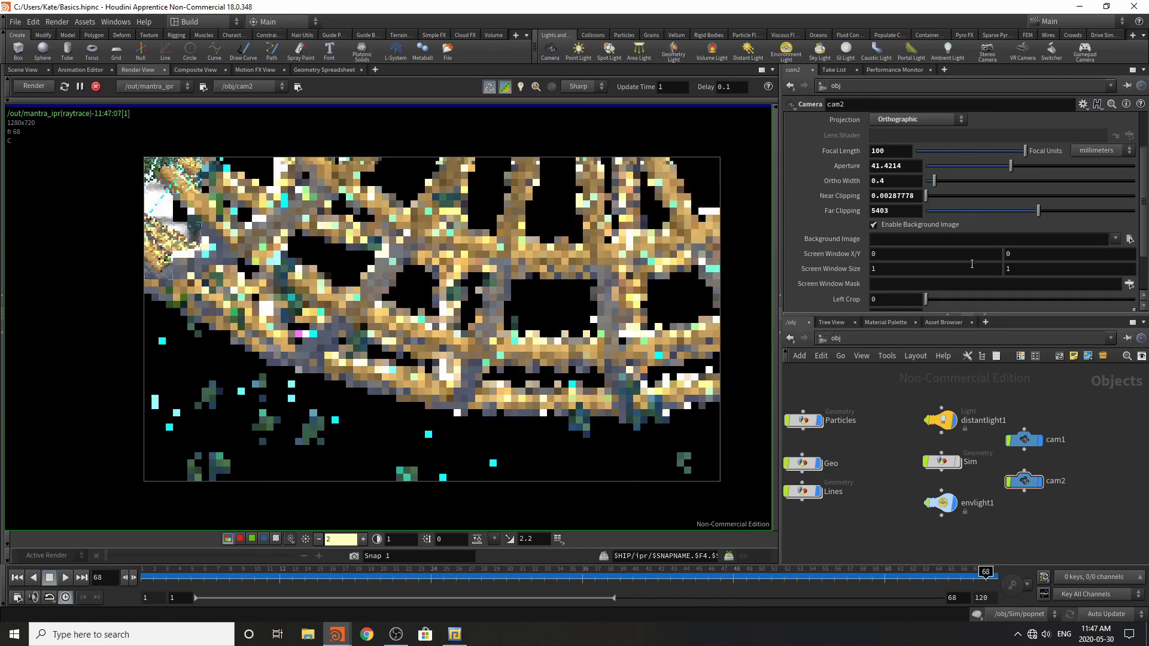
pyautogui.click(937, 224)
pyautogui.scroll(4, 958, 268)
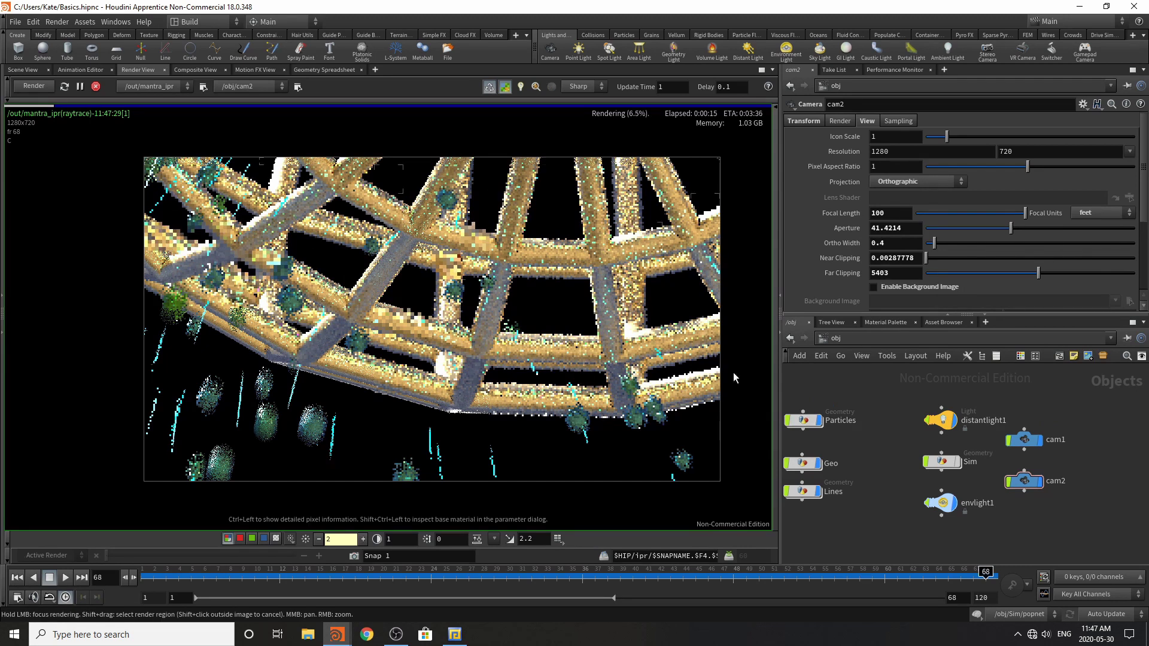
# - Inside the Geo object, connect and display a Mountain node after object_merge1, and set its Height to 0.25 while viewing the scene
pyautogui.doubleClick(803, 462)
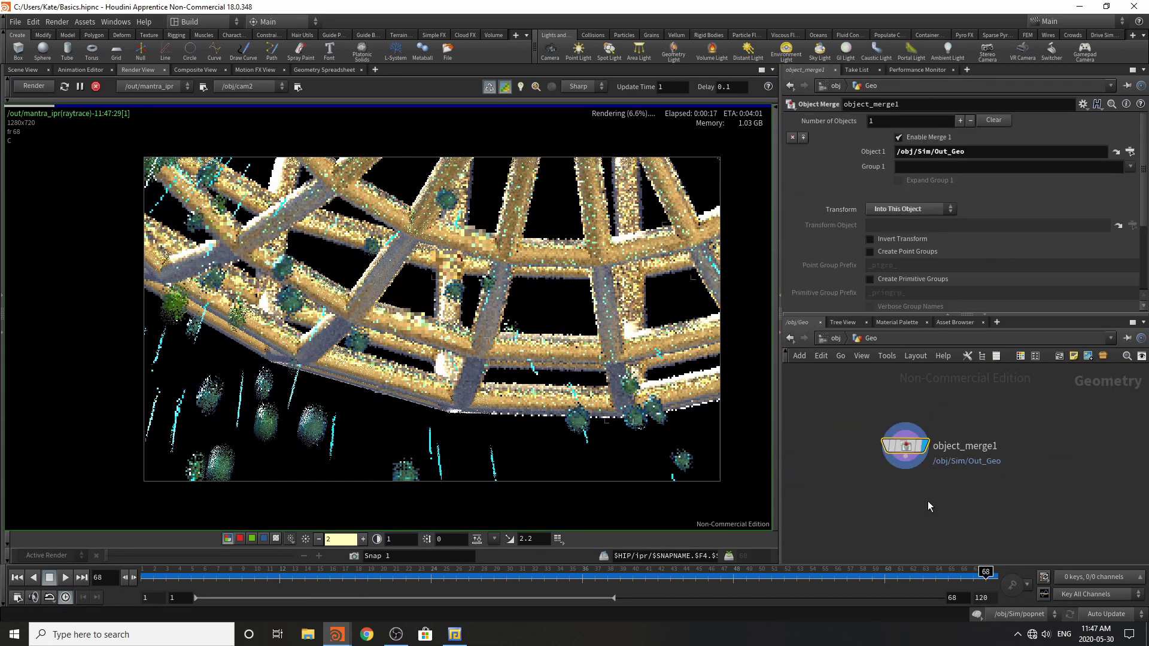
pyautogui.press('Tab')
pyautogui.write('mou')
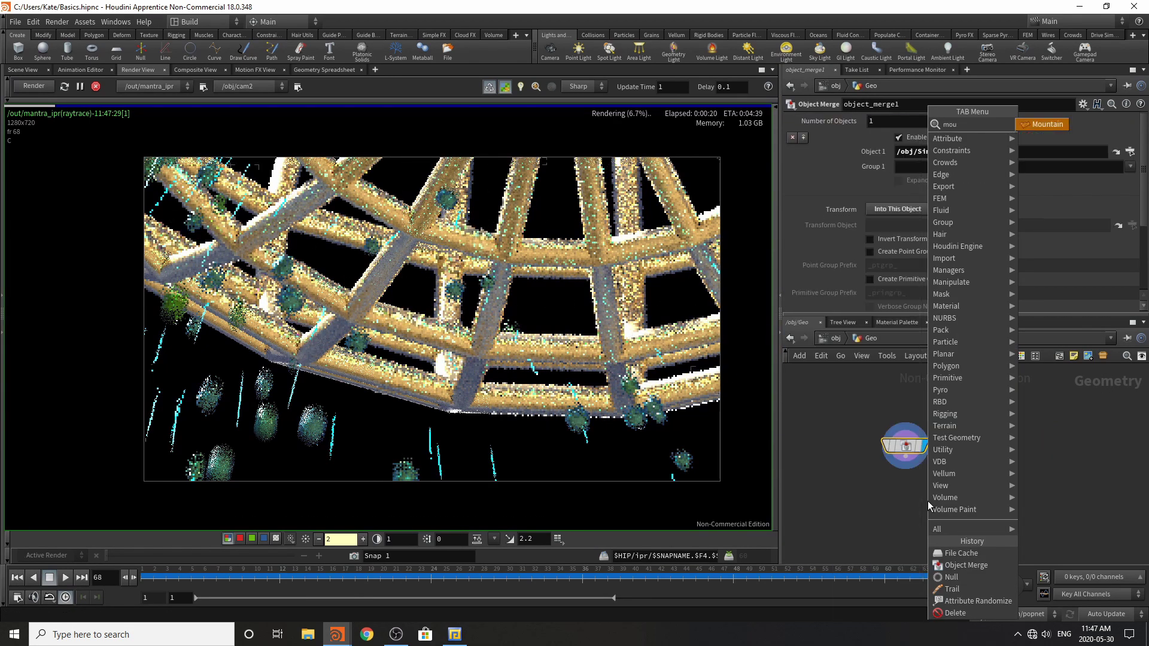
pyautogui.press('Return')
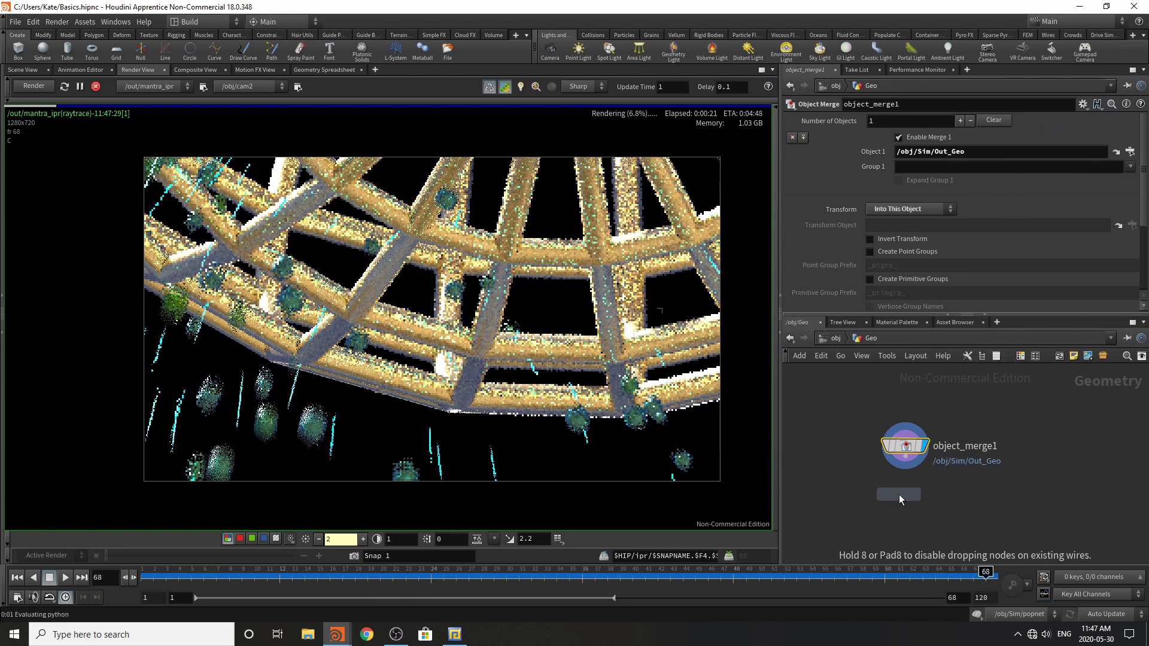
pyautogui.click(900, 496)
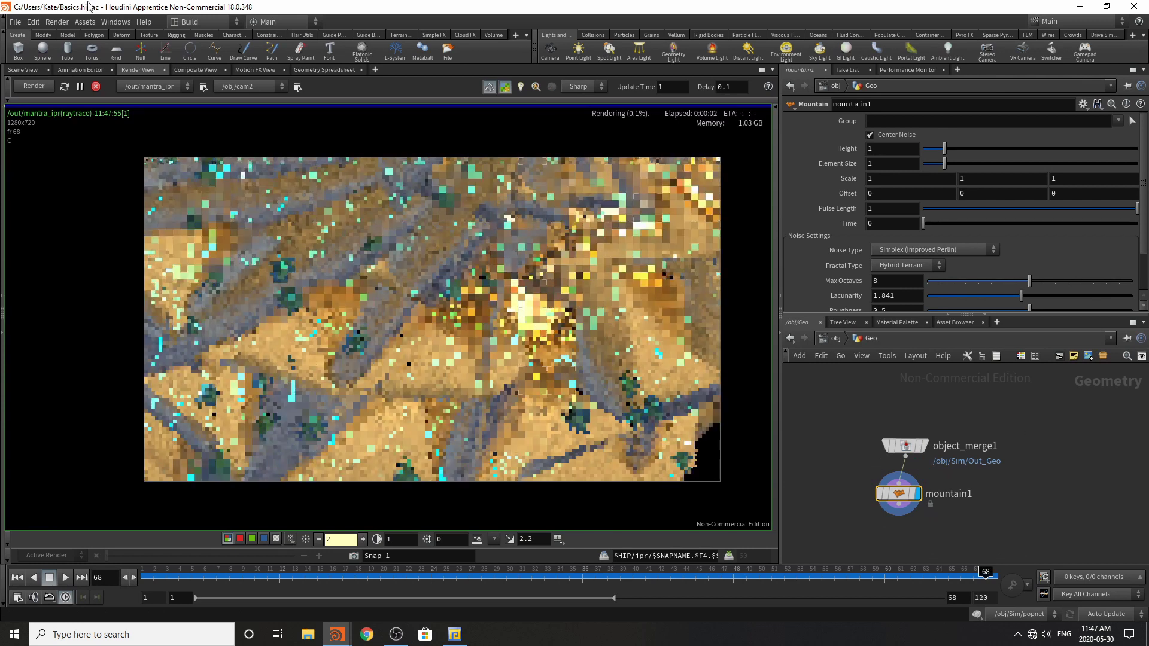
pyautogui.click(35, 73)
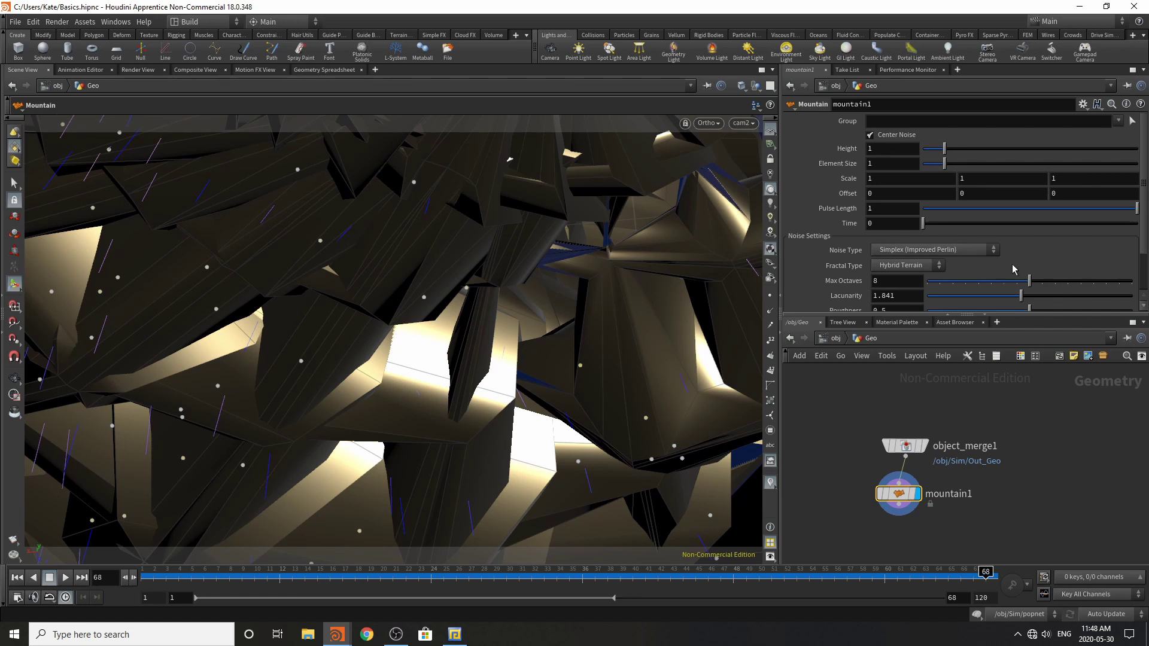
pyautogui.moveTo(944, 150)
pyautogui.mouseDown()
pyautogui.moveTo(927, 150)
pyautogui.moveTo(931, 168)
pyautogui.mouseUp()
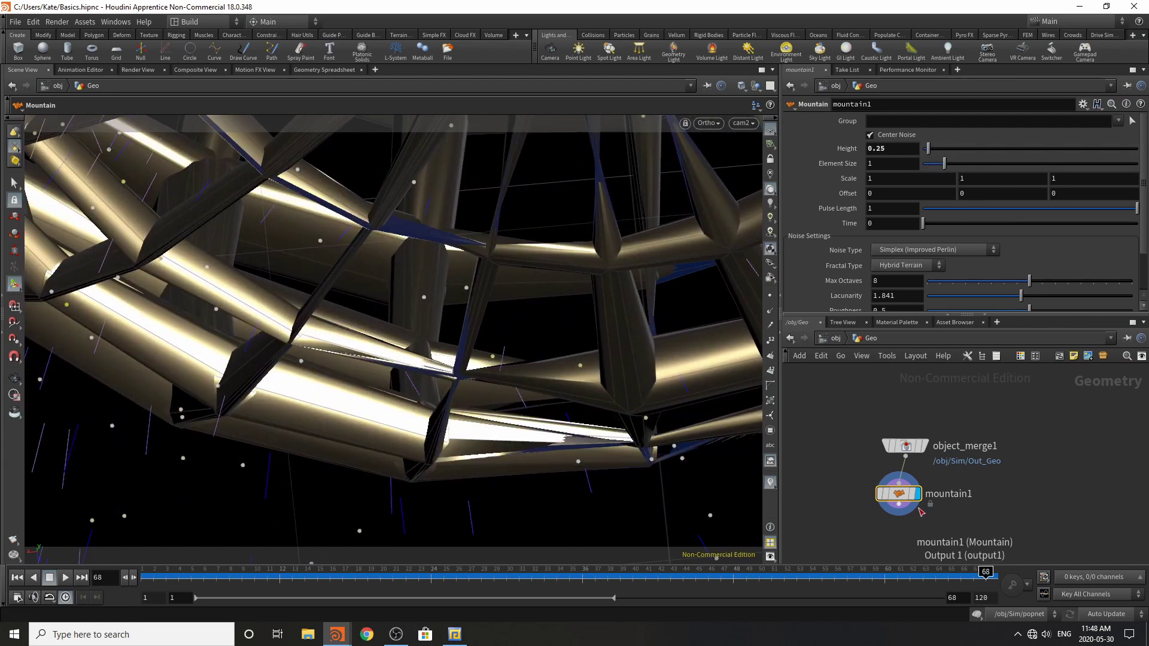
# - Insert a Subdivide node between object_merge1 and mountain1 in the Geo network
pyautogui.moveTo(902, 499); pyautogui.dragTo(909, 515)
pyautogui.press('Tab')
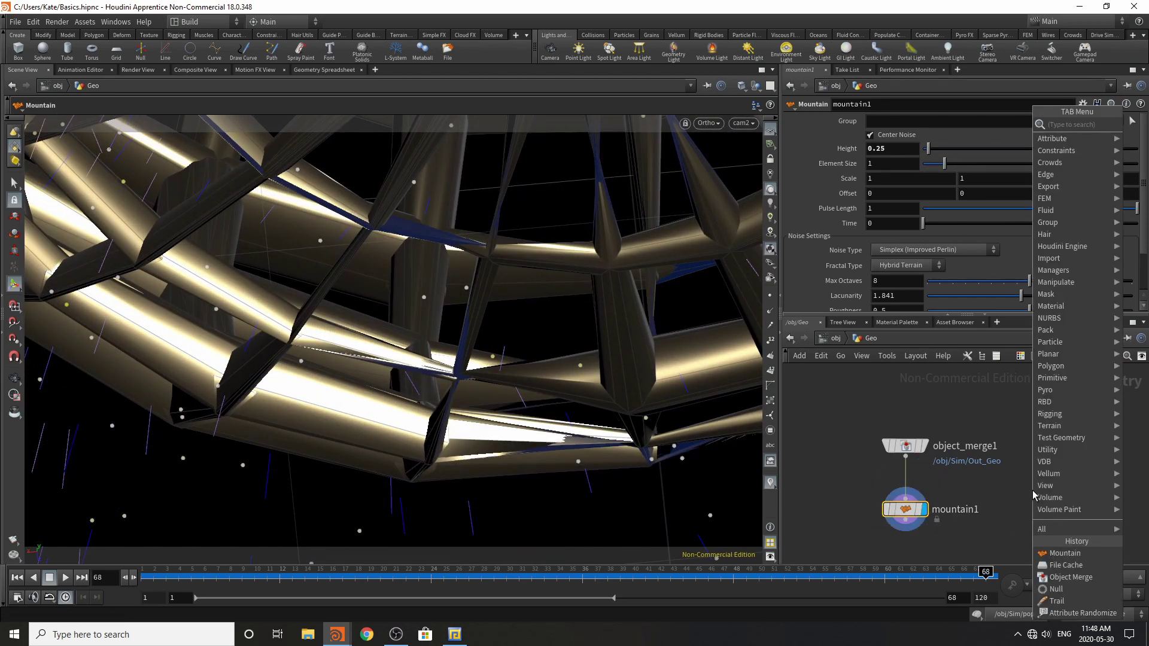
pyautogui.write('sunb')
pyautogui.press('Return')
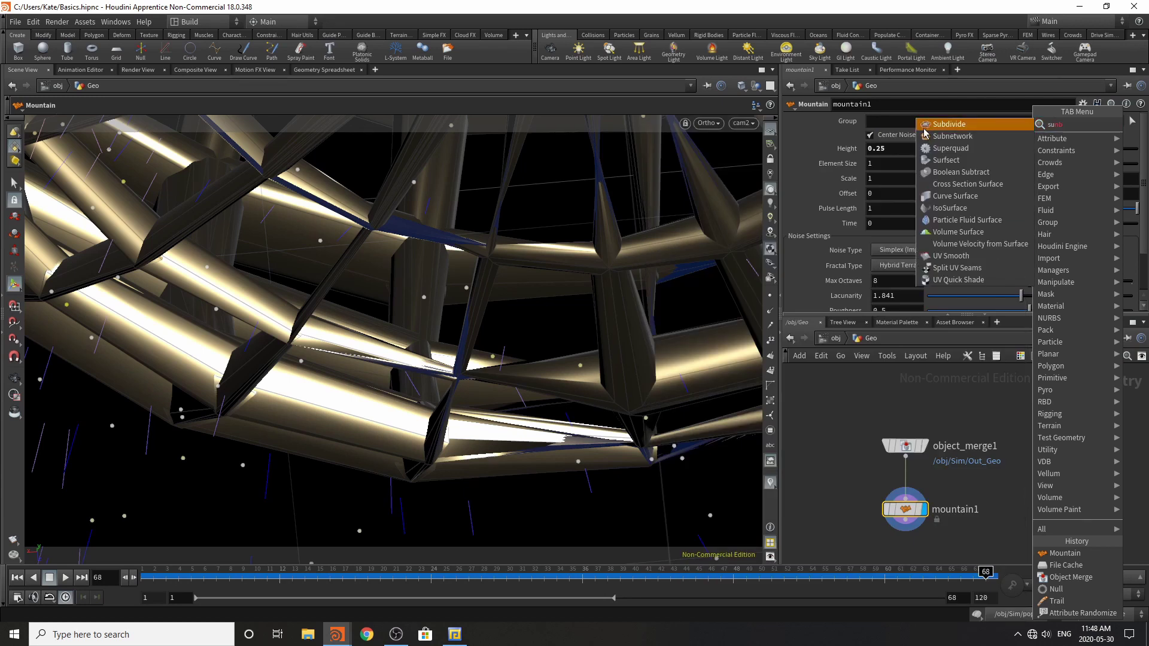
pyautogui.click(914, 485)
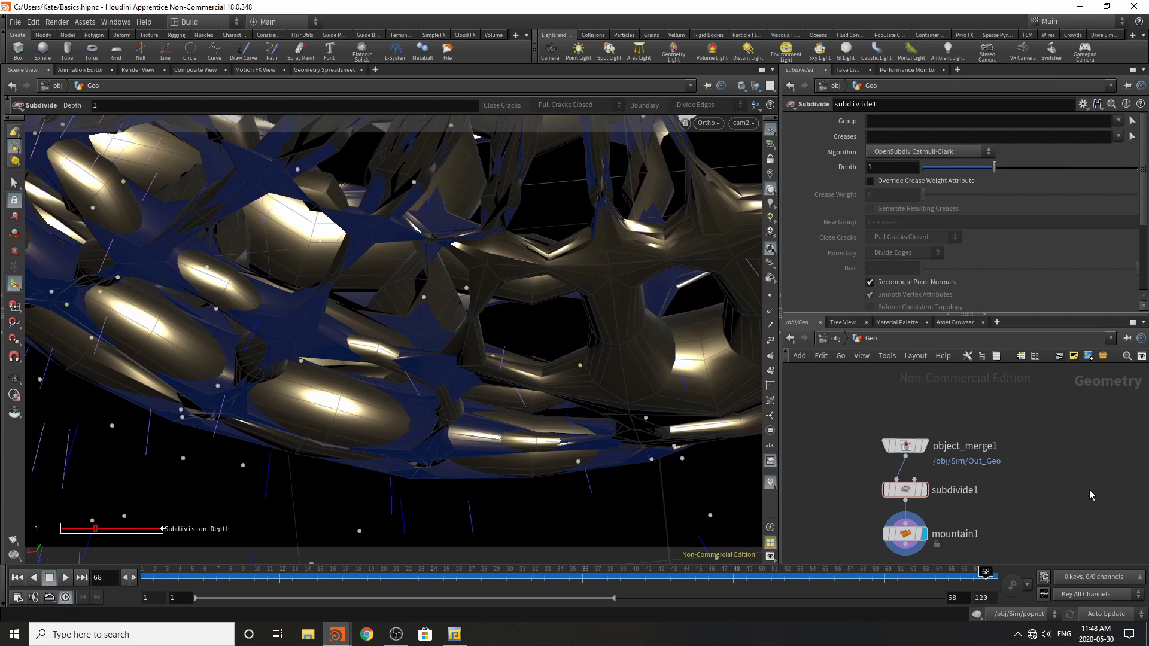
# - Inside Sim's popnet, set the POP source's Const. Birth Rate to 10000 and rerun the simulation from the first frame
pyautogui.click(831, 339)
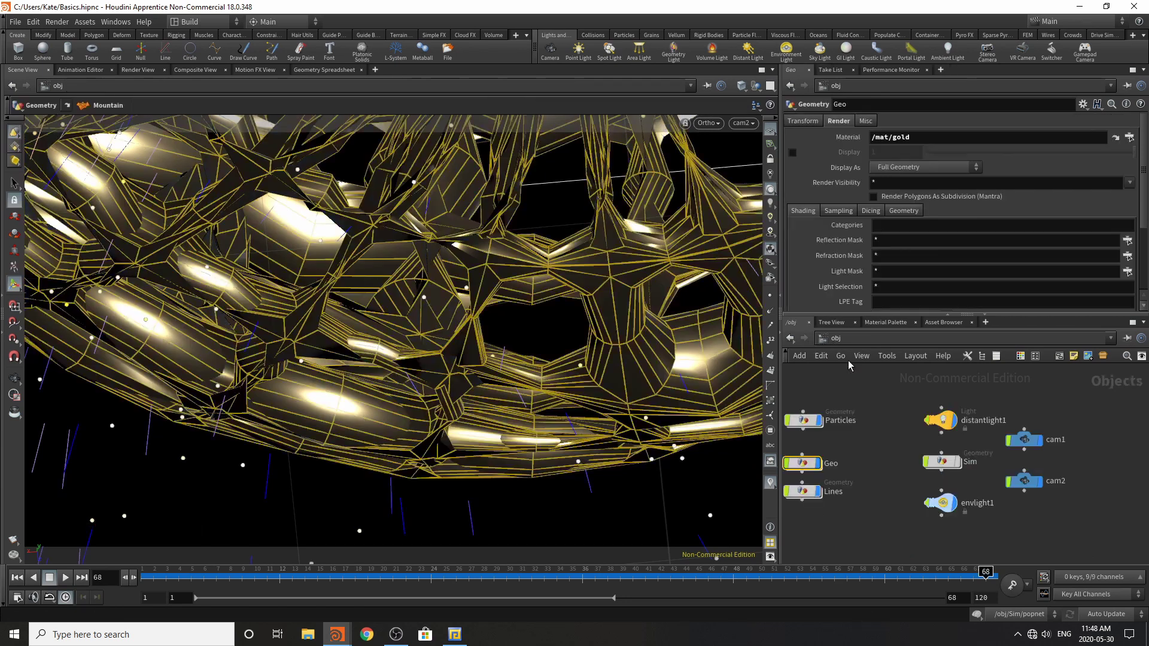
pyautogui.doubleClick(936, 463)
pyautogui.scroll(-3, 951, 515)
pyautogui.moveTo(1073, 503); pyautogui.dragTo(1024, 511, button='middle')
pyautogui.scroll(3, 1024, 510)
pyautogui.scroll(3, 983, 492)
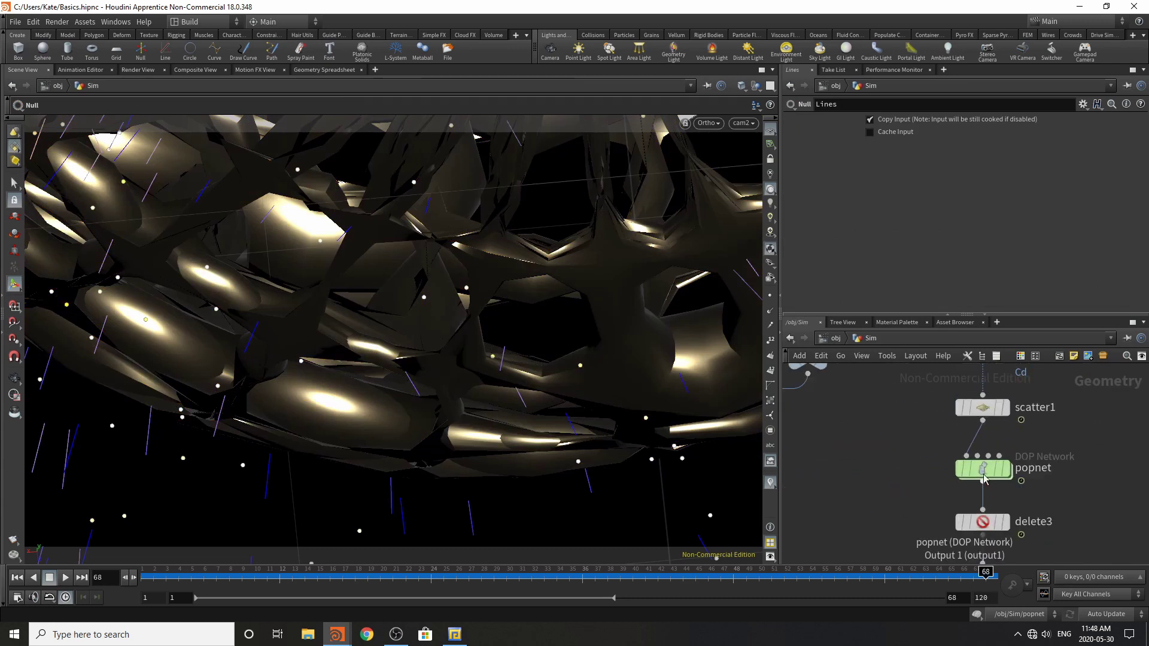
pyautogui.doubleClick(986, 476)
pyautogui.scroll(-4, 982, 506)
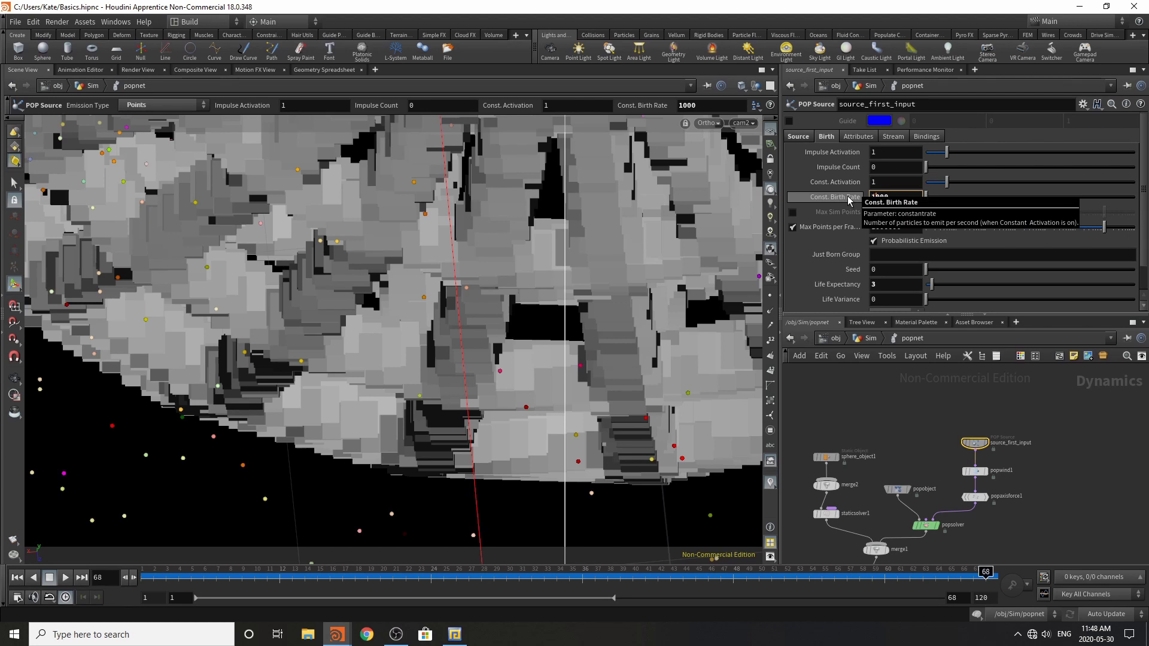
pyautogui.write('0')
pyautogui.click(1084, 450)
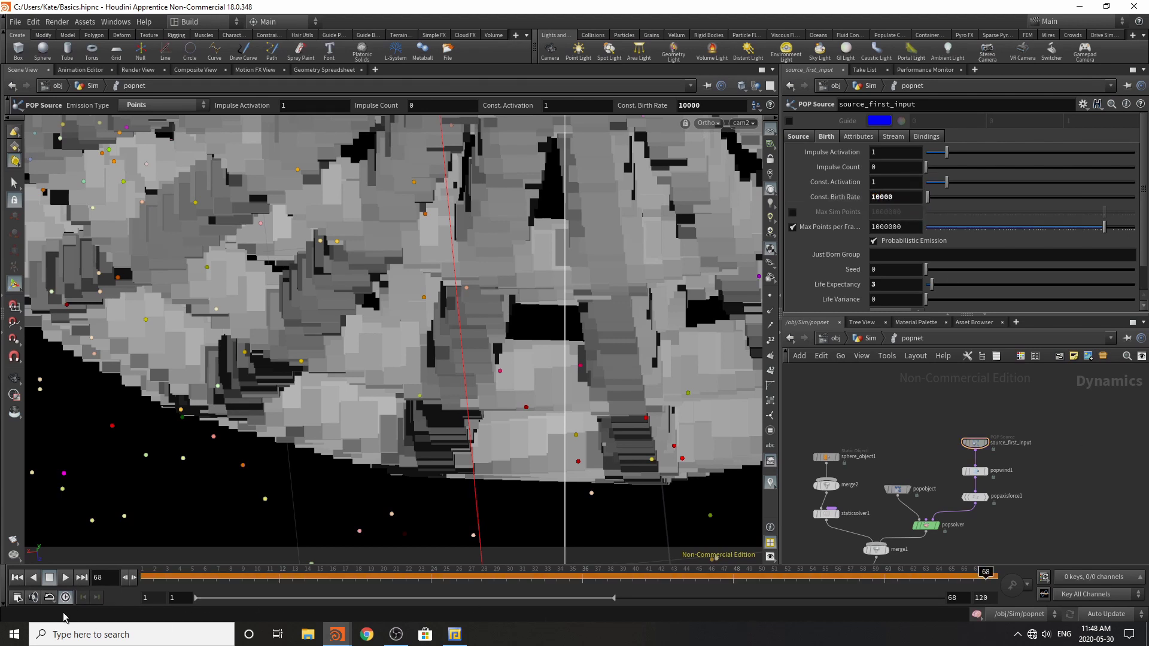
pyautogui.click(18, 577)
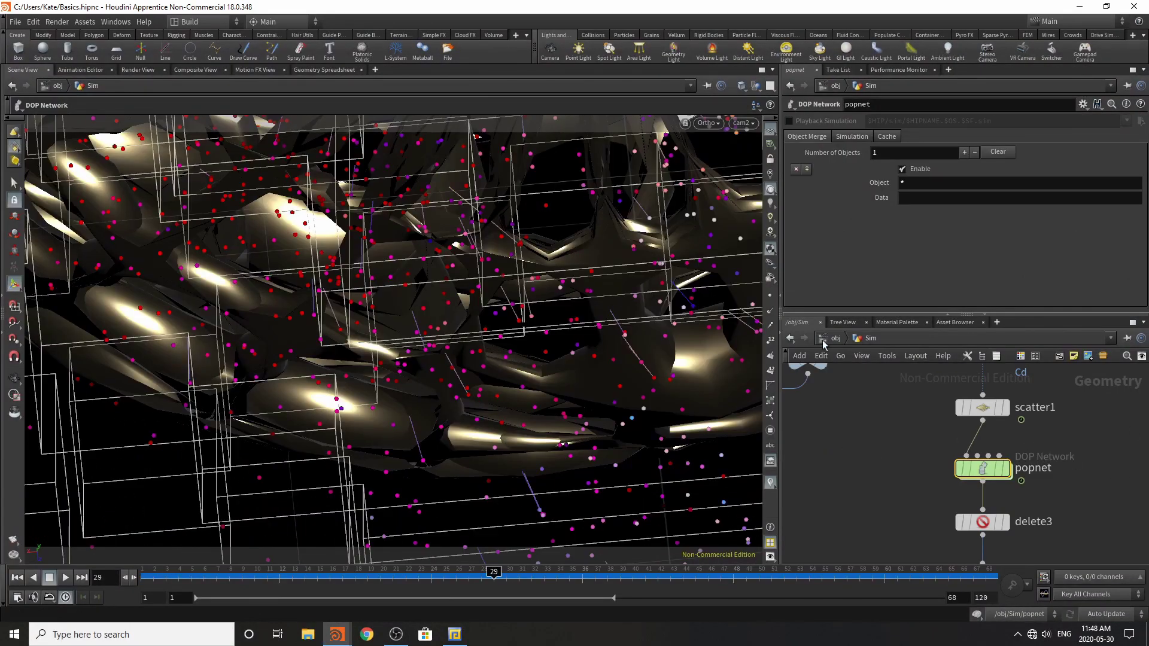
# - Save the file caches inside the Particles and Lines objects to disk again
pyautogui.click(826, 340)
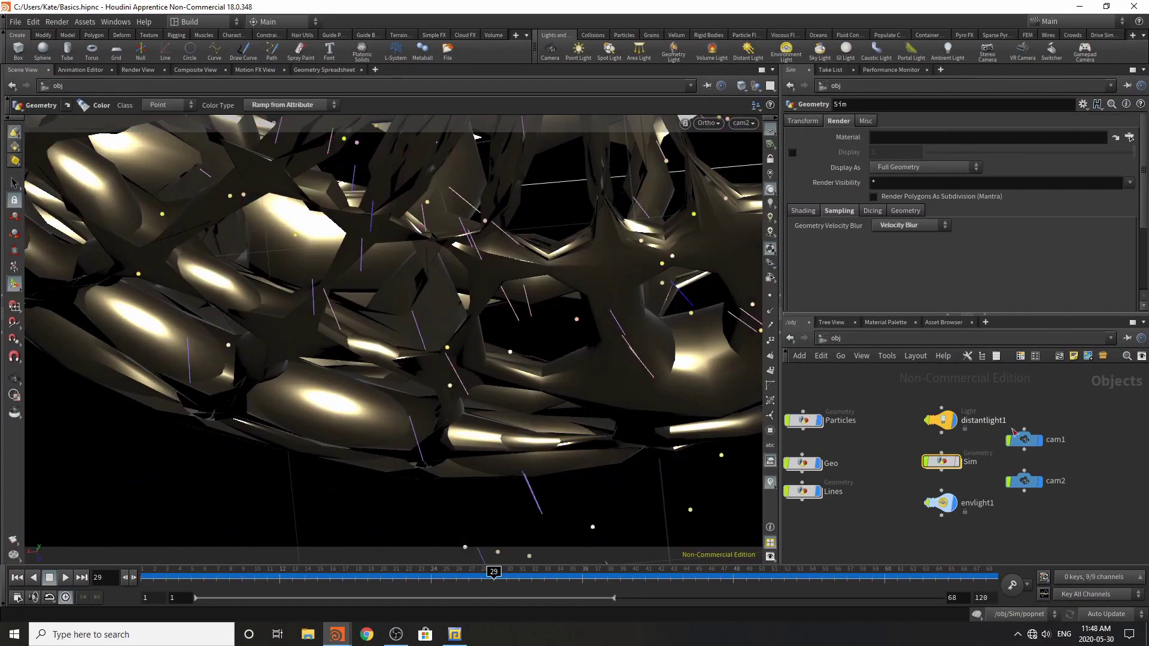
pyautogui.moveTo(796, 442); pyautogui.dragTo(870, 459, button='middle')
pyautogui.scroll(-3, 870, 459)
pyautogui.scroll(3, 870, 458)
pyautogui.doubleClick(911, 446)
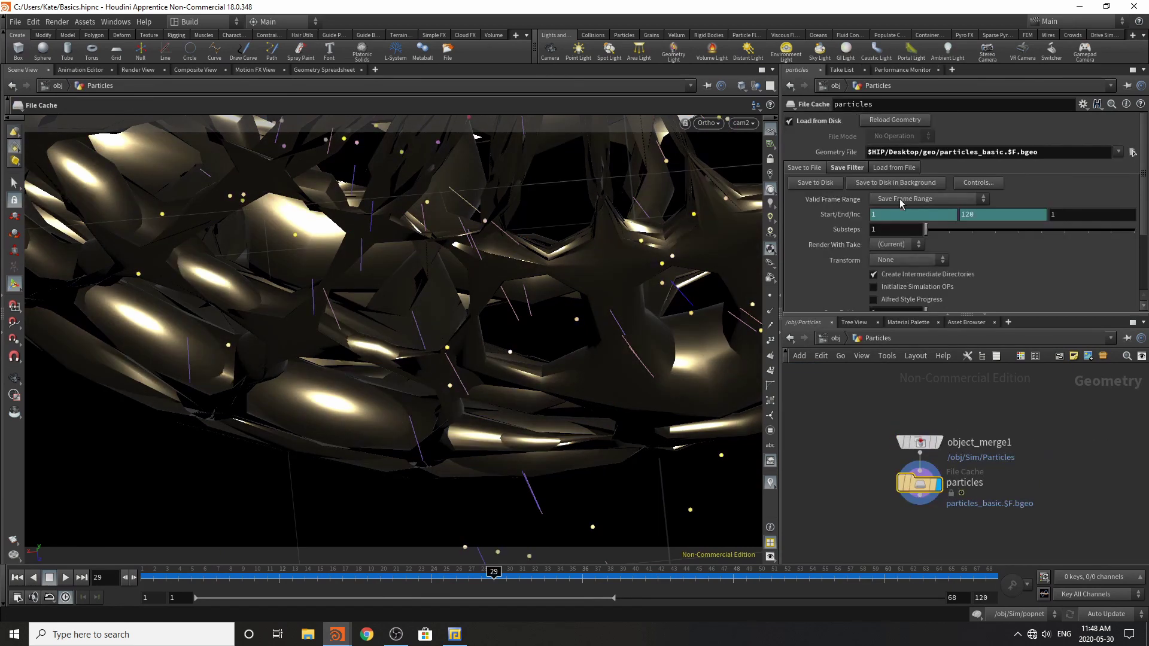
pyautogui.click(832, 339)
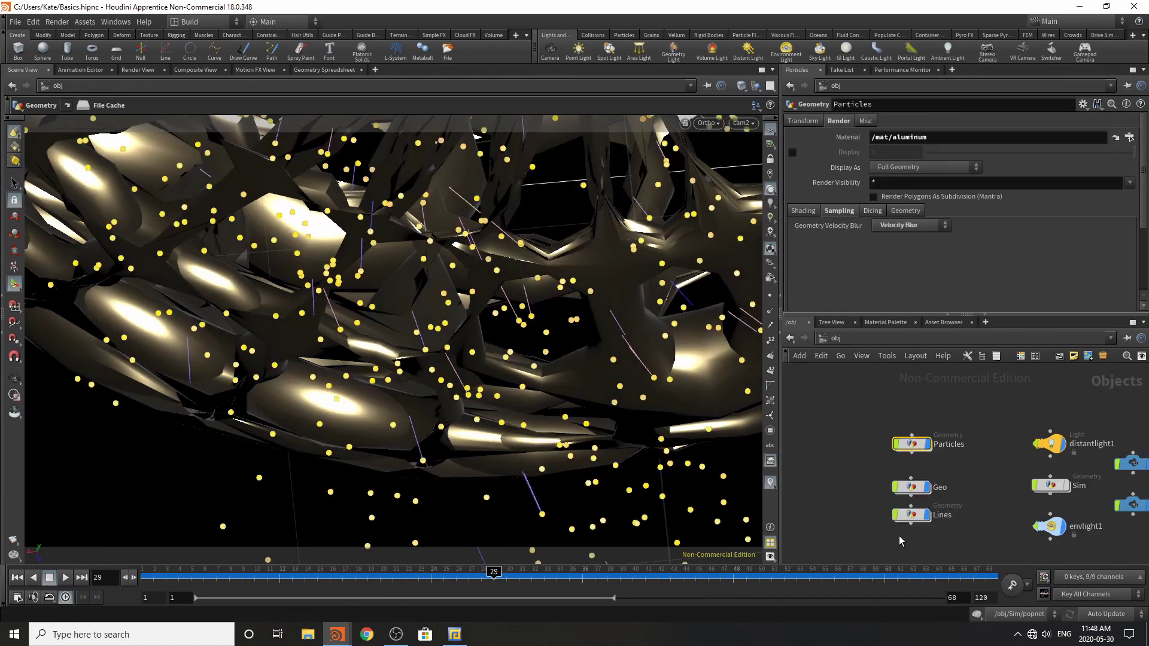
pyautogui.doubleClick(911, 515)
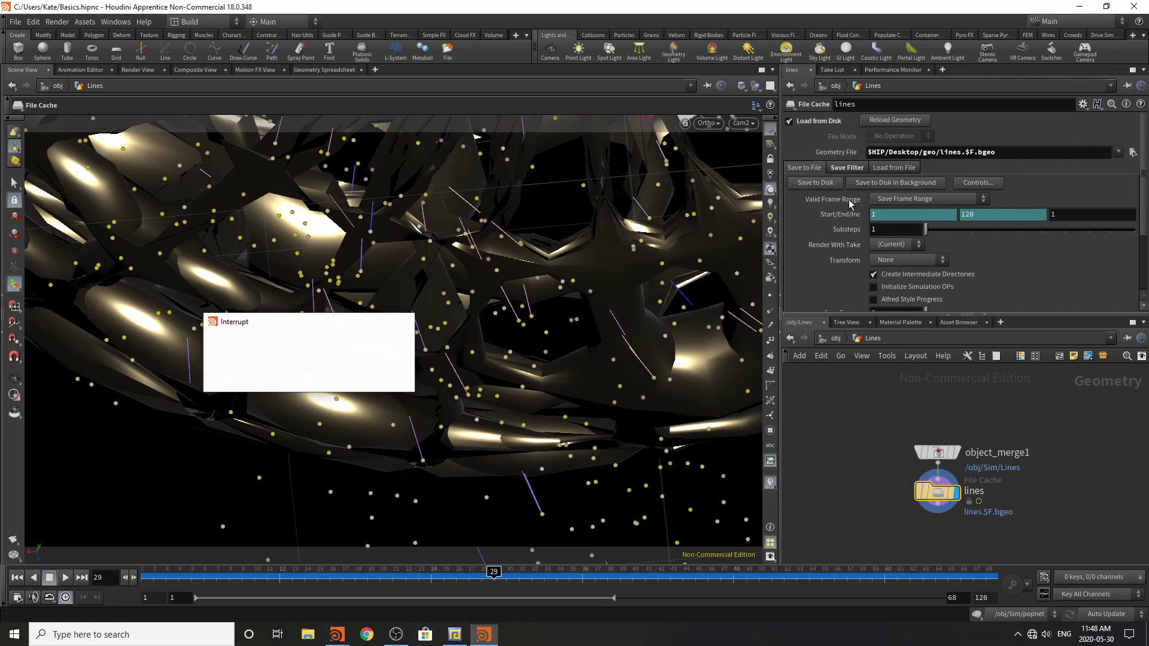
# - Render the scene through cam2 and reduce the copper material's Emission Intensity to 0.74
pyautogui.click(137, 70)
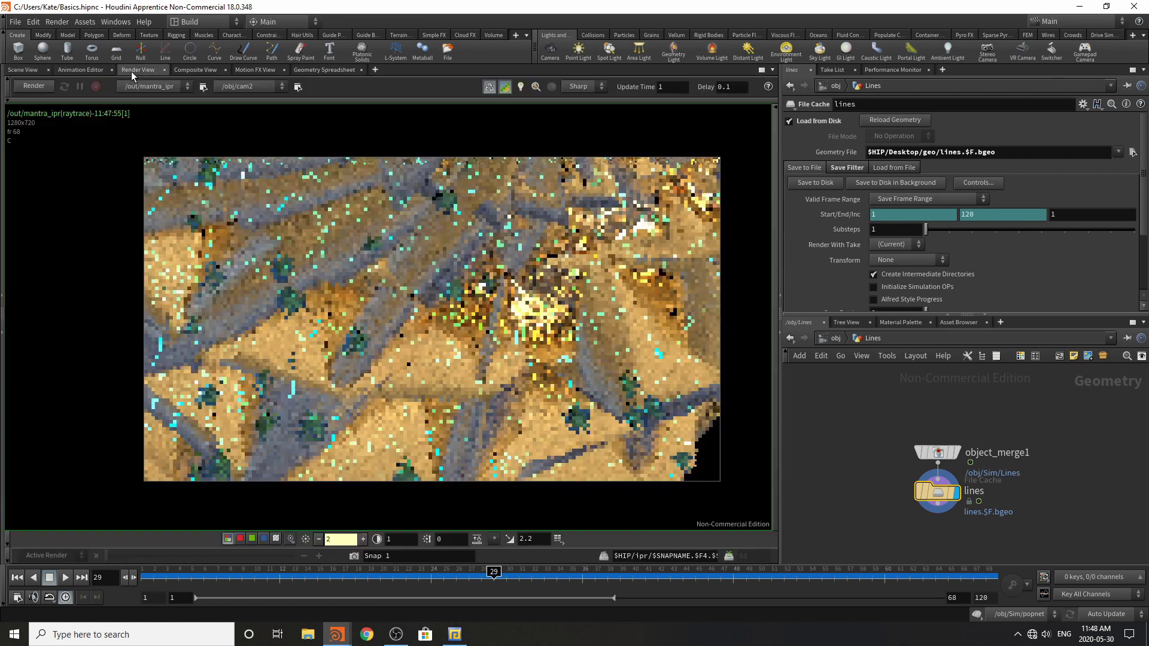
pyautogui.click(31, 86)
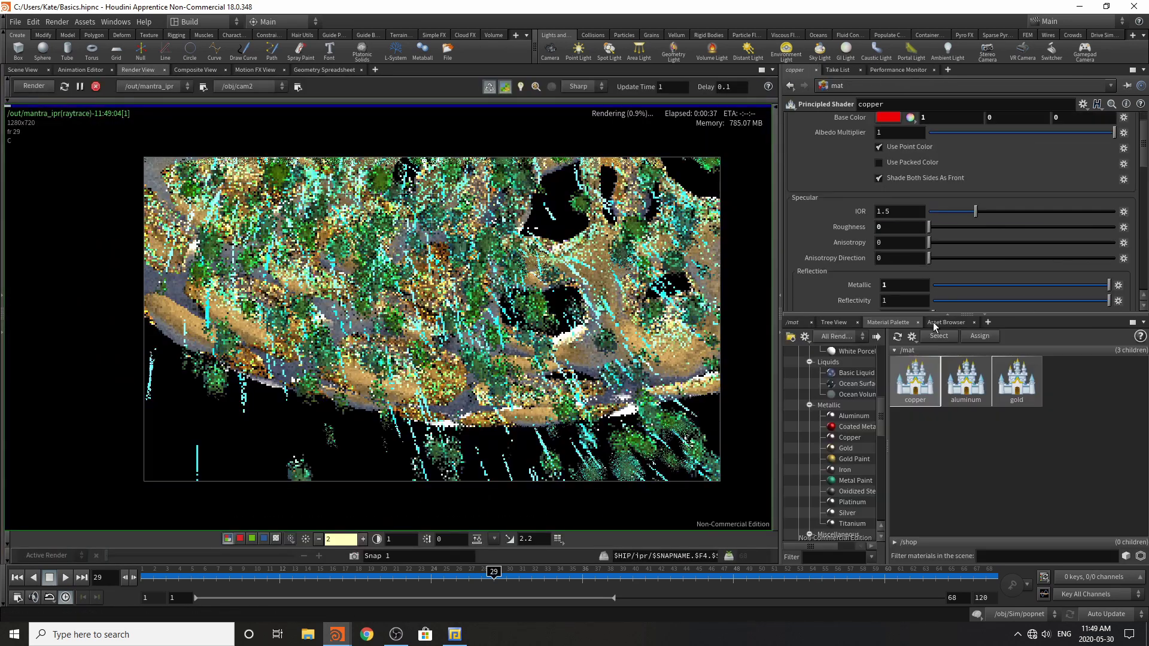
pyautogui.scroll(-6, 945, 175)
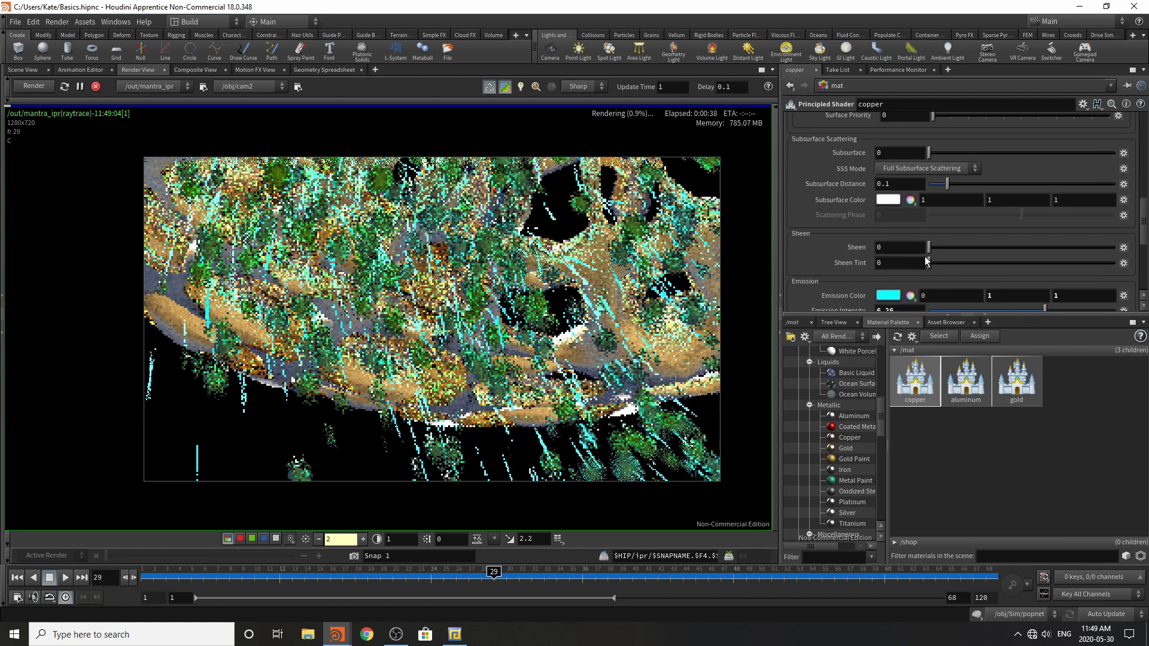
pyautogui.scroll(-3, 926, 259)
pyautogui.click(943, 219)
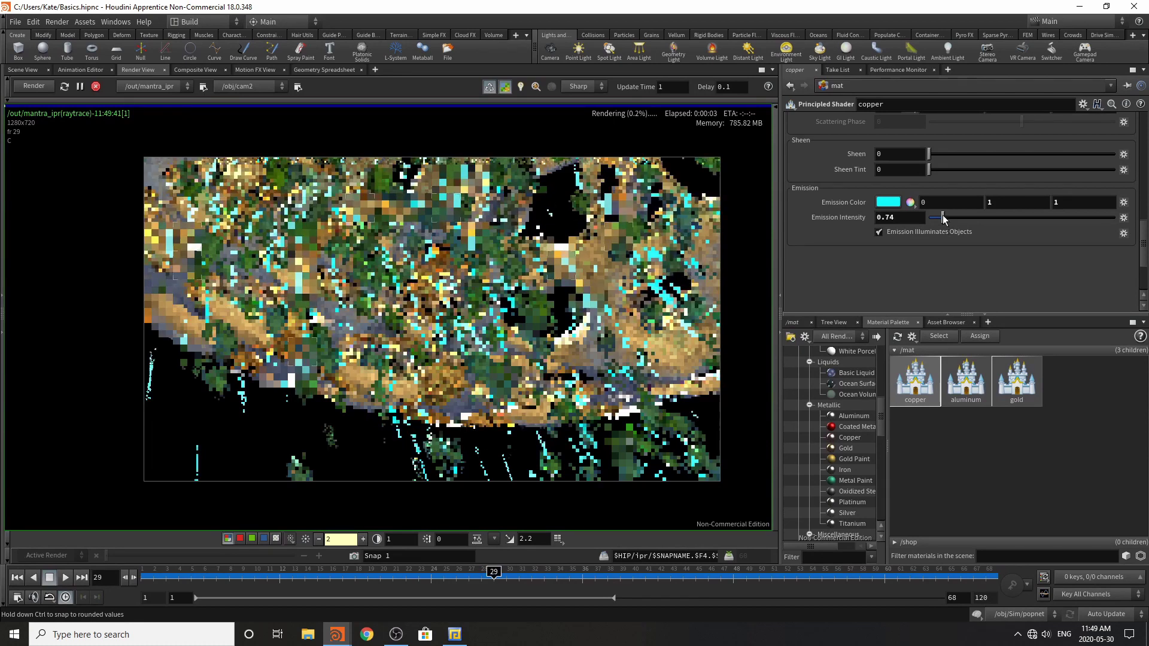
# - Change the copper material's Base Color to pure blue (0, 0, 1)
pyautogui.scroll(8, 952, 204)
pyautogui.scroll(10, 952, 197)
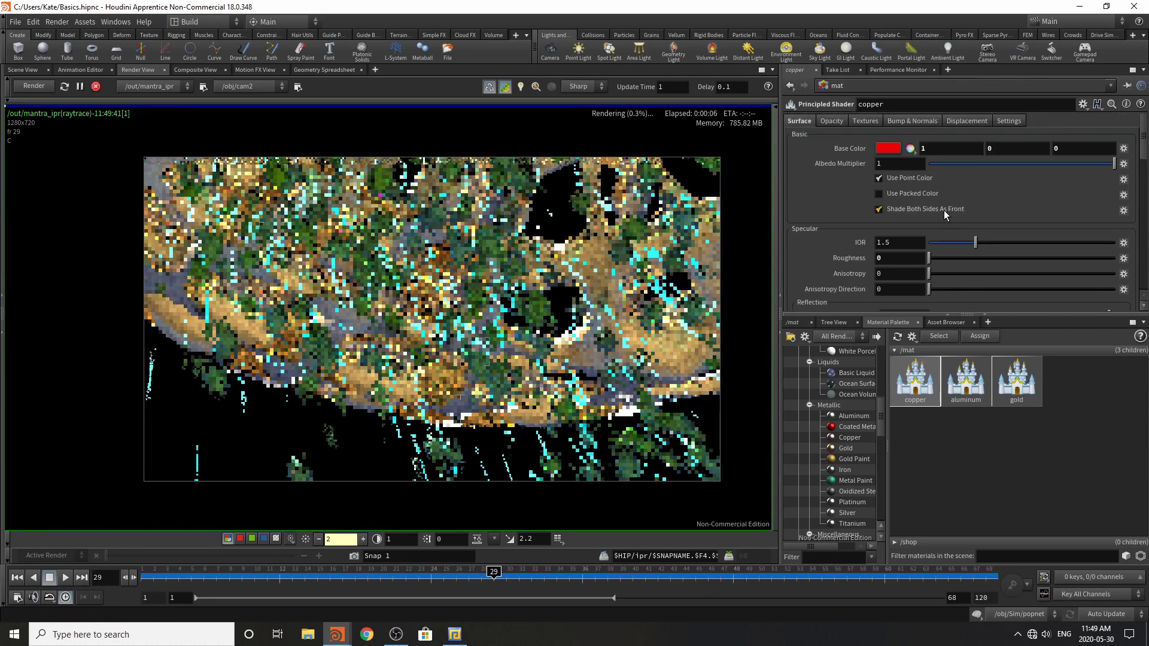
pyautogui.click(894, 149)
pyautogui.click(929, 174)
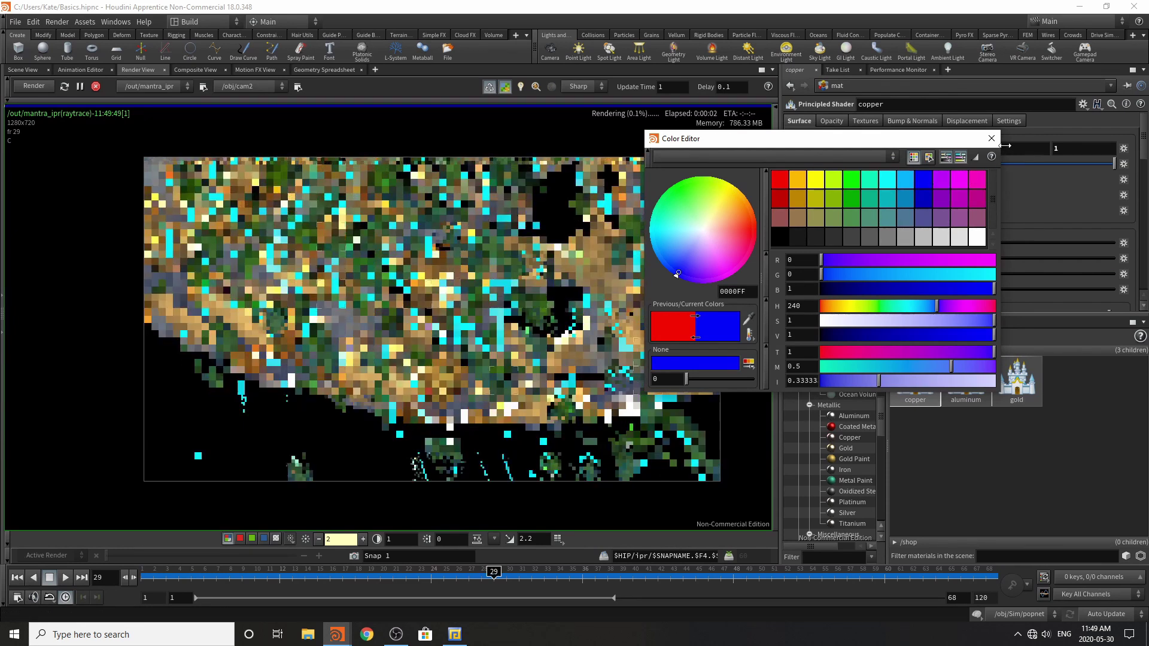
pyautogui.click(992, 138)
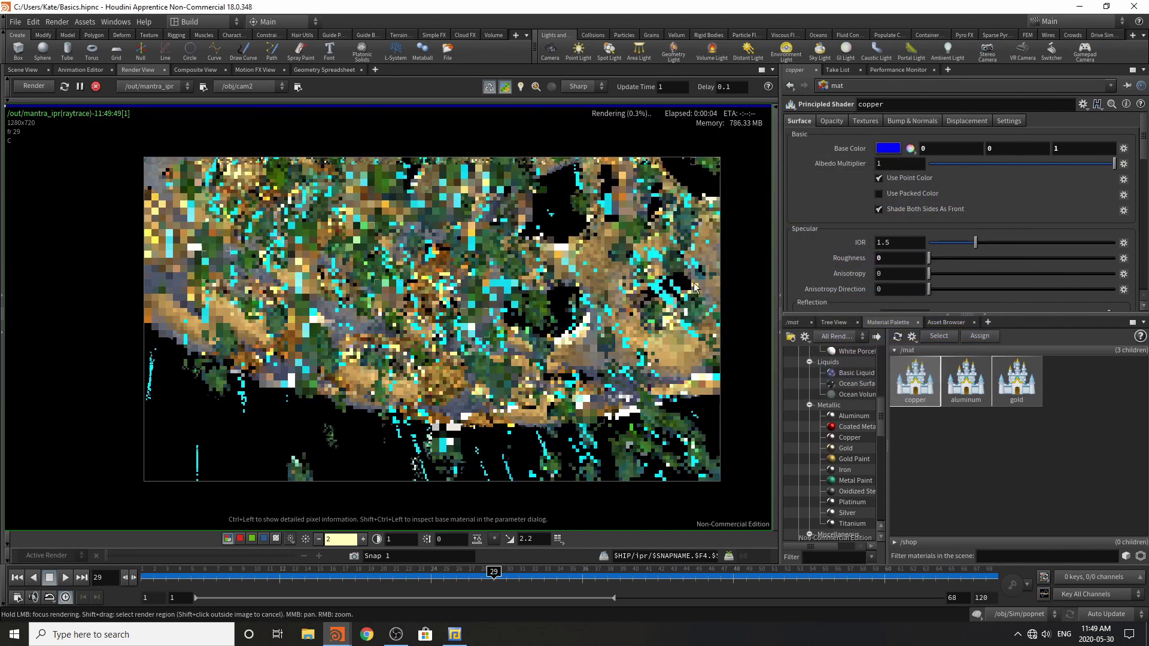
# - Change the aluminum material's Base Color to a medium blue (0.075, 0.3, 0.699)
pyautogui.click(987, 389)
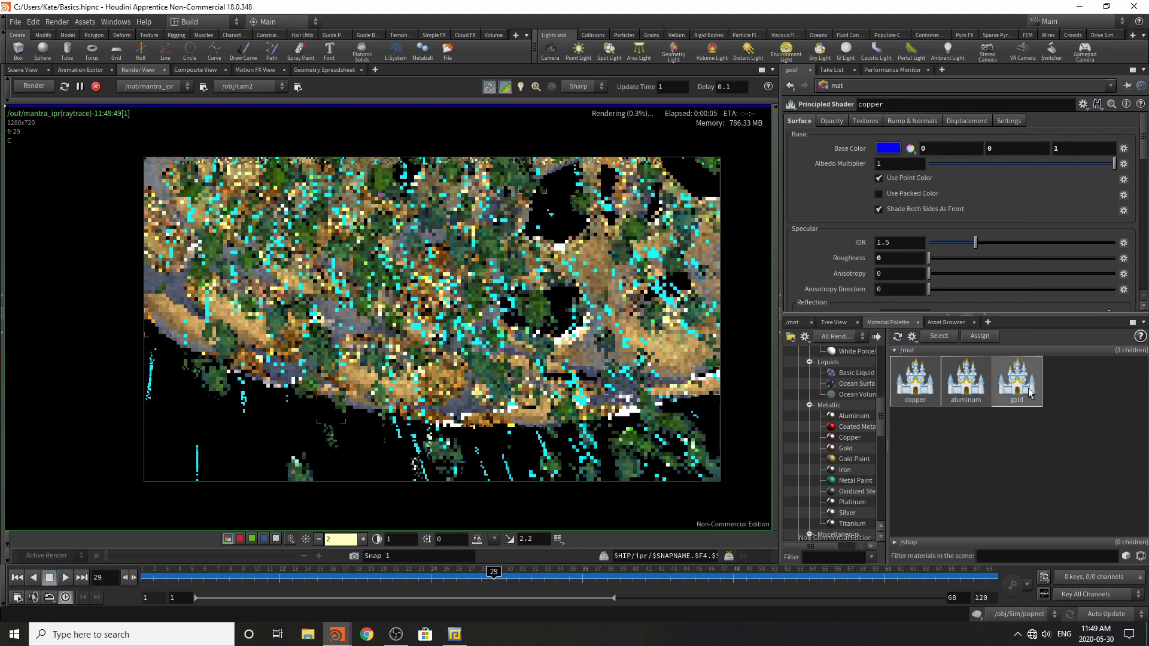
pyautogui.click(878, 146)
pyautogui.moveTo(875, 290); pyautogui.dragTo(943, 292)
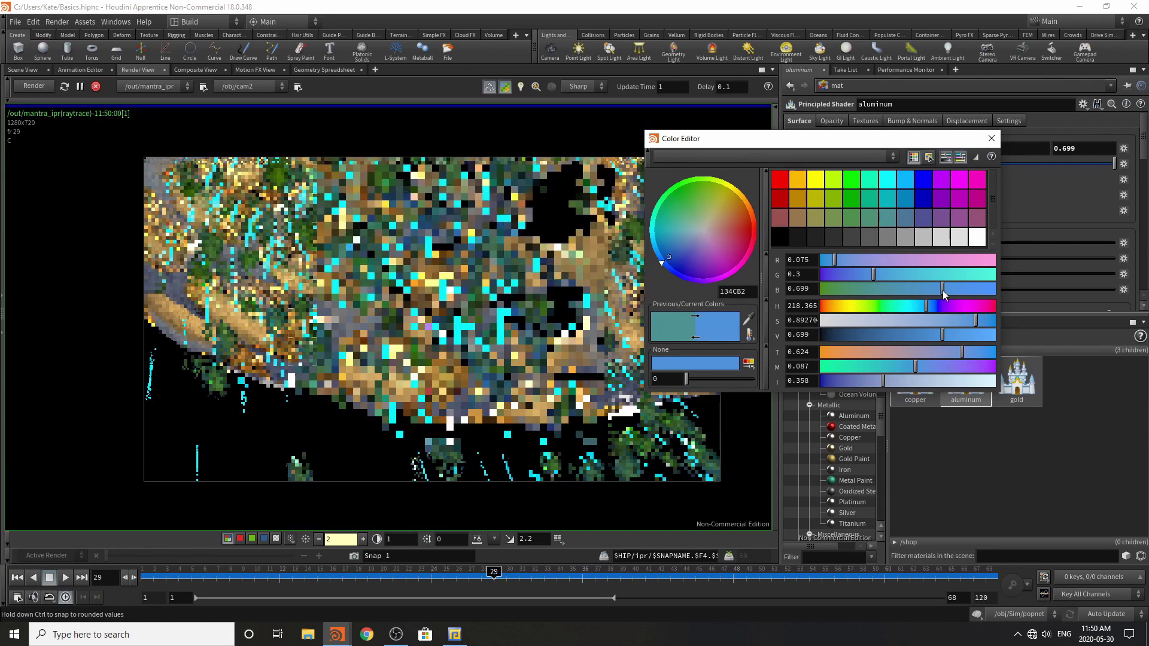
pyautogui.click(992, 139)
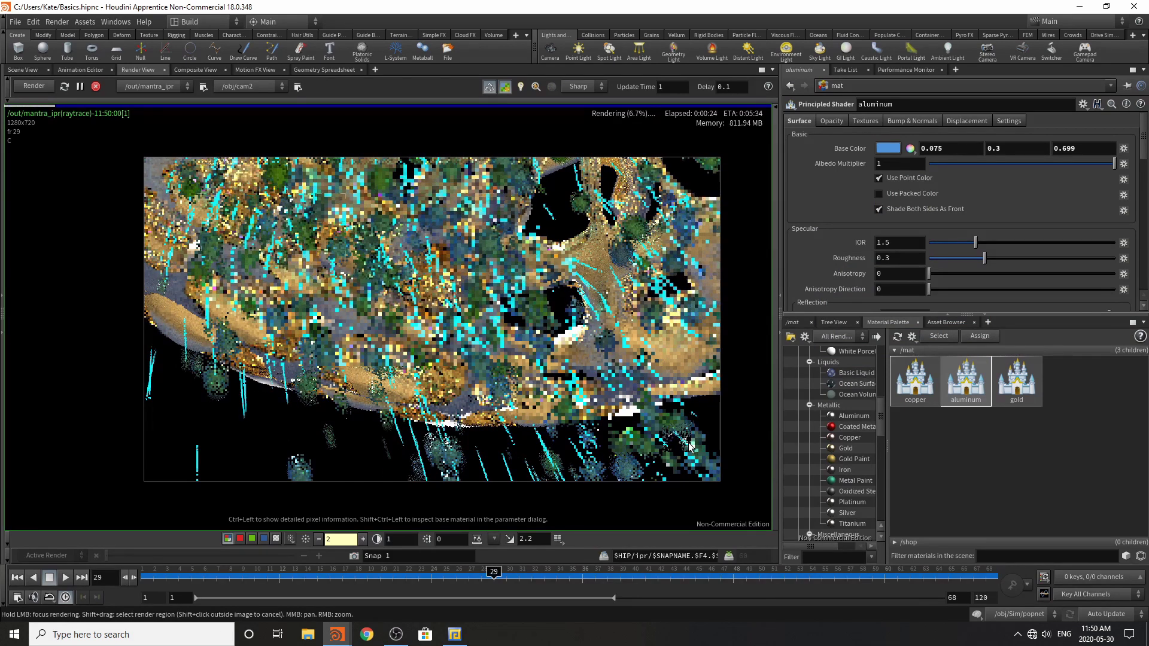
# - At frame 68, leave cam2 and create a new camera from a close view framing the lower sphere and particle stream
pyautogui.click(23, 70)
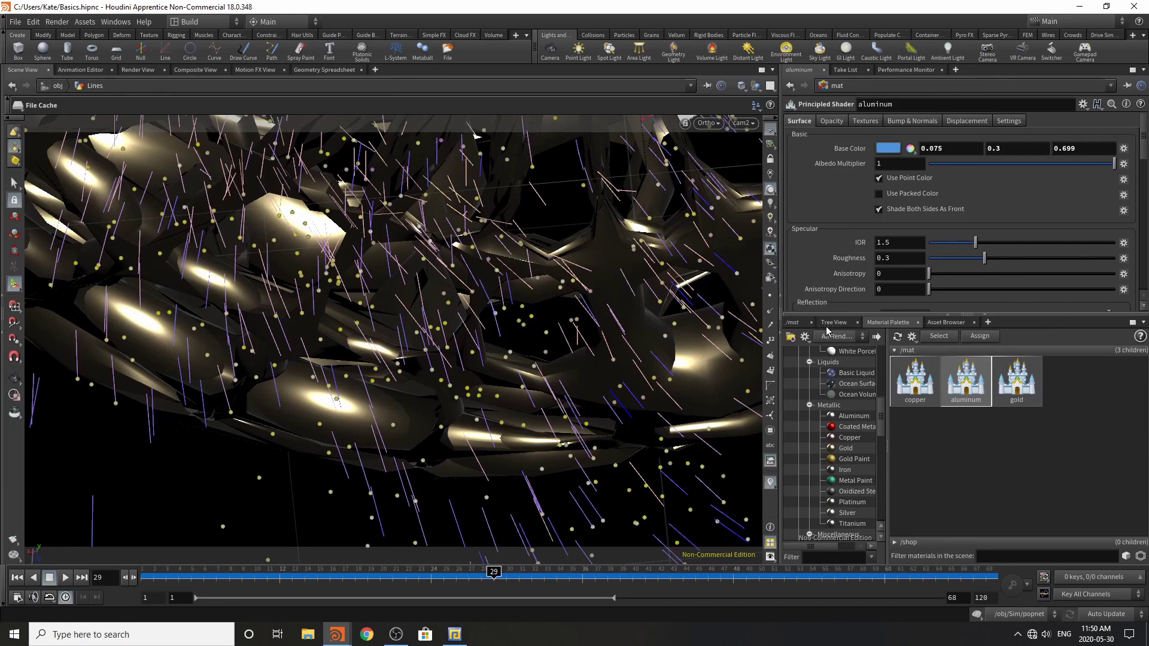
pyautogui.click(789, 324)
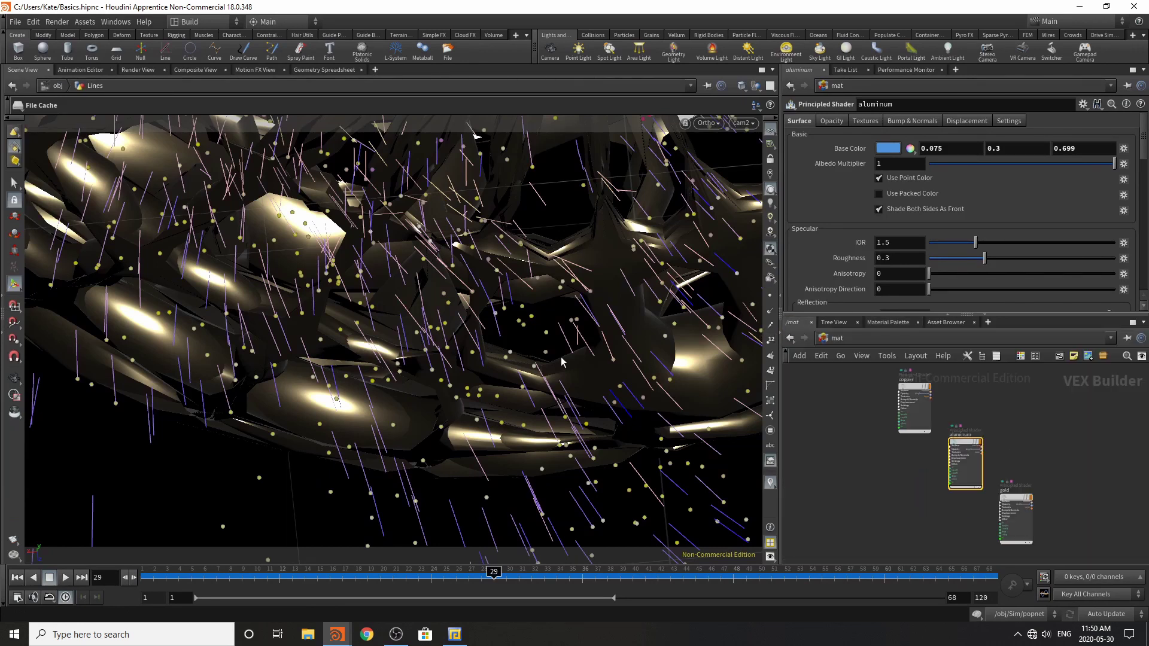
pyautogui.press('Escape')
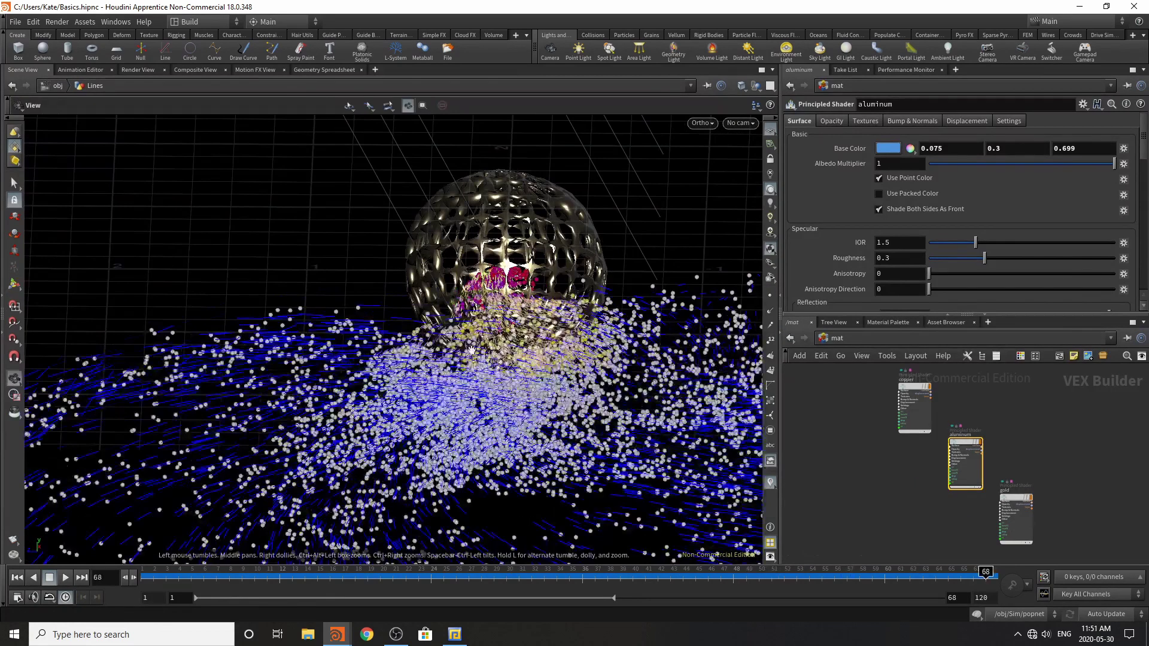
pyautogui.moveTo(472, 351); pyautogui.dragTo(514, 308)
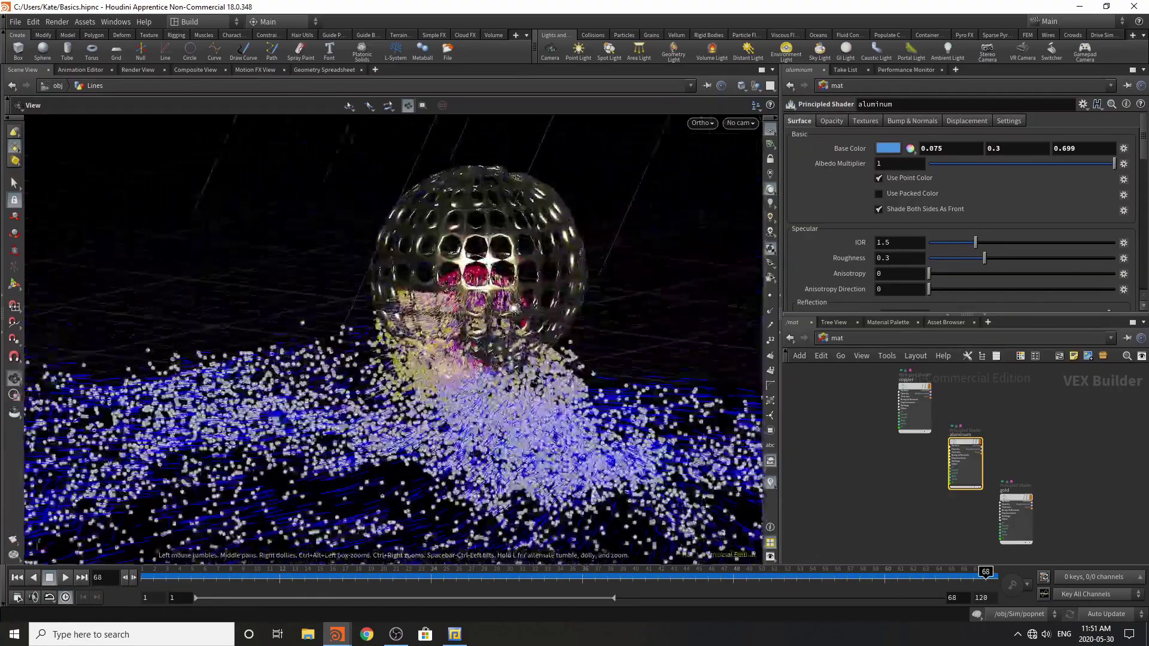
pyautogui.moveTo(514, 308); pyautogui.dragTo(618, 302, button='right')
pyautogui.moveTo(497, 348); pyautogui.dragTo(473, 356)
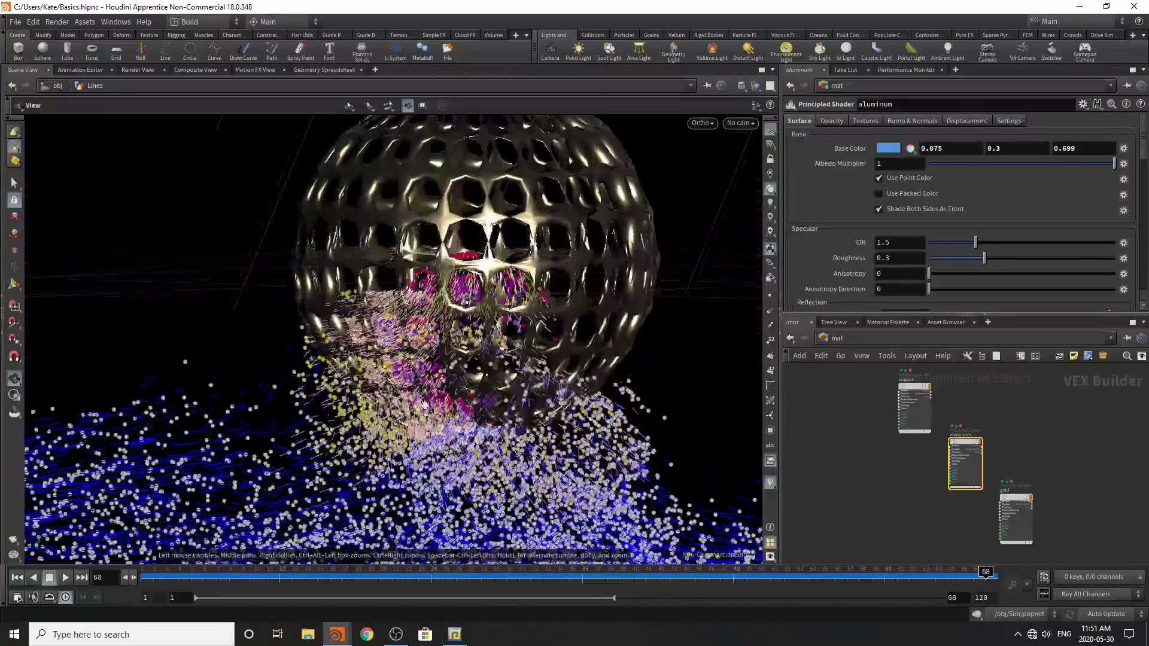
pyautogui.moveTo(425, 405); pyautogui.dragTo(438, 368, button='middle')
pyautogui.moveTo(494, 381); pyautogui.dragTo(515, 383, button='right')
pyautogui.moveTo(443, 389); pyautogui.dragTo(410, 328, button='middle')
pyautogui.moveTo(410, 329); pyautogui.dragTo(393, 328, button='right')
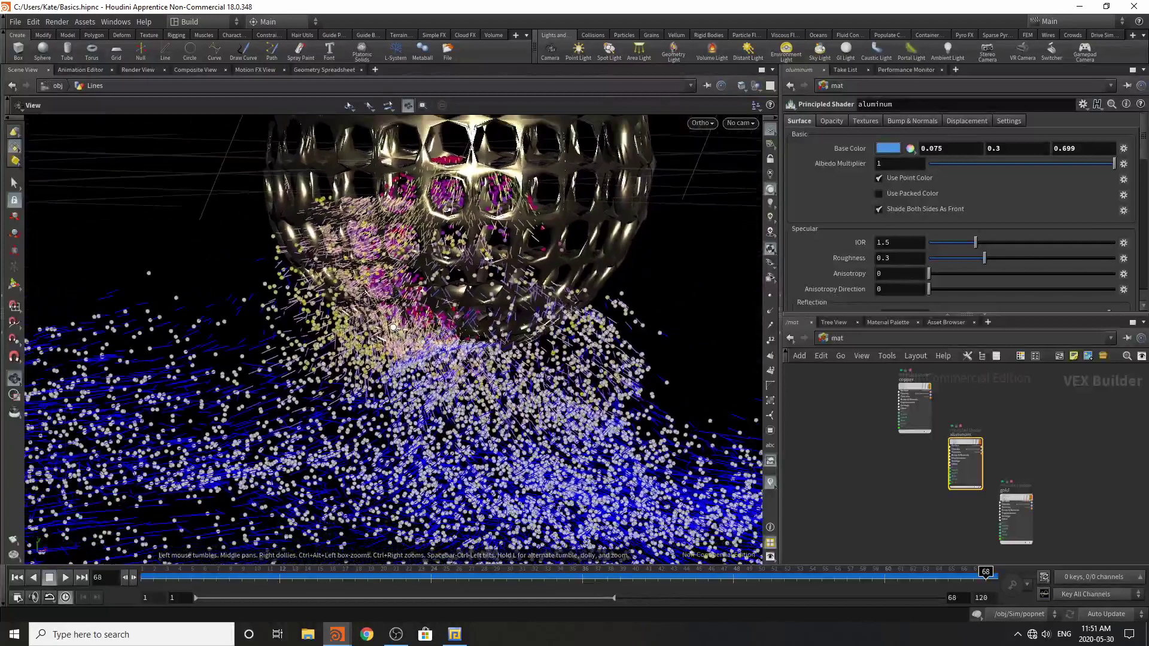
pyautogui.keyDown('ctrl'); pyautogui.click(548, 57); pyautogui.keyUp('ctrl')
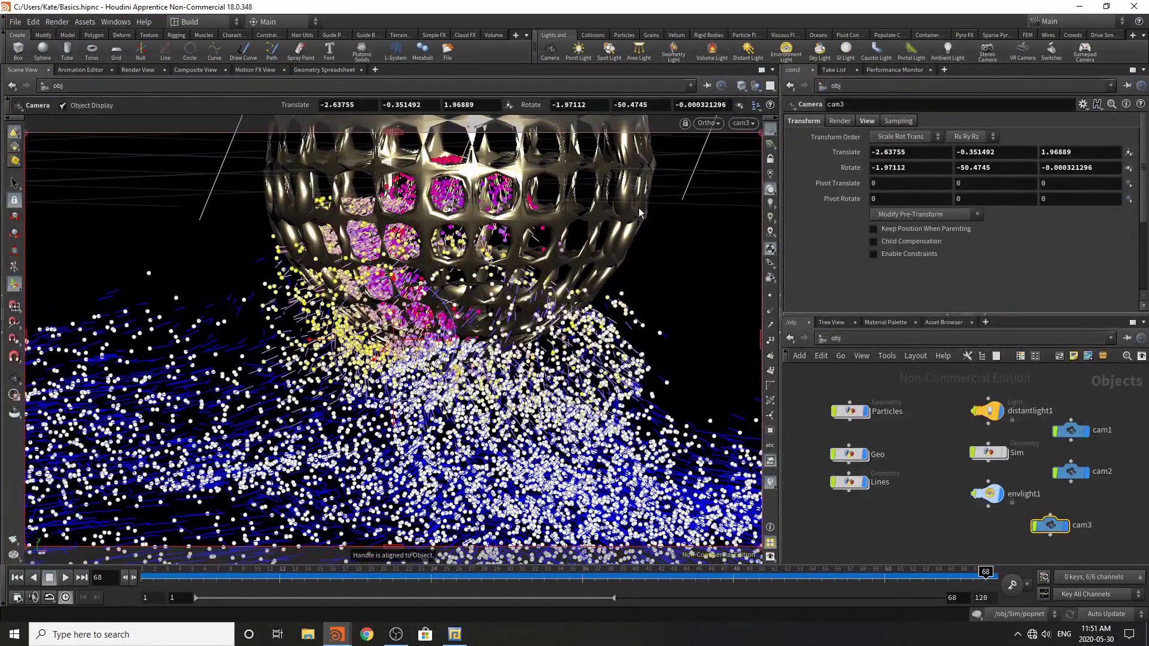
# - Render the scene through cam3 instead of cam2
pyautogui.click(138, 69)
pyautogui.click(34, 87)
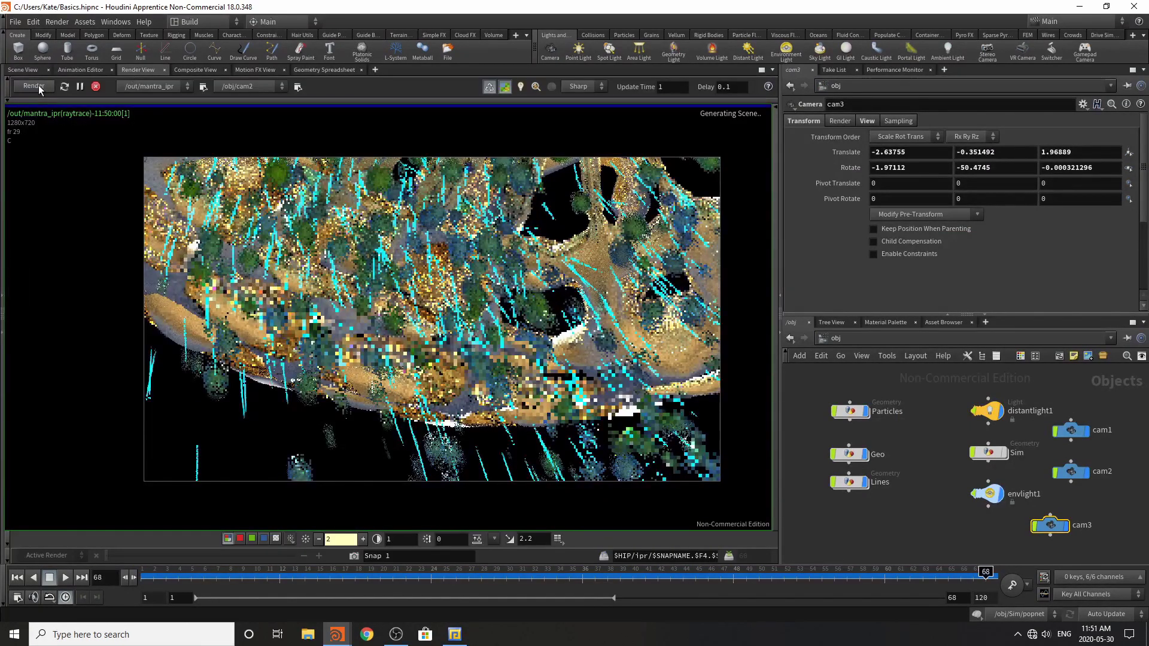
pyautogui.click(251, 86)
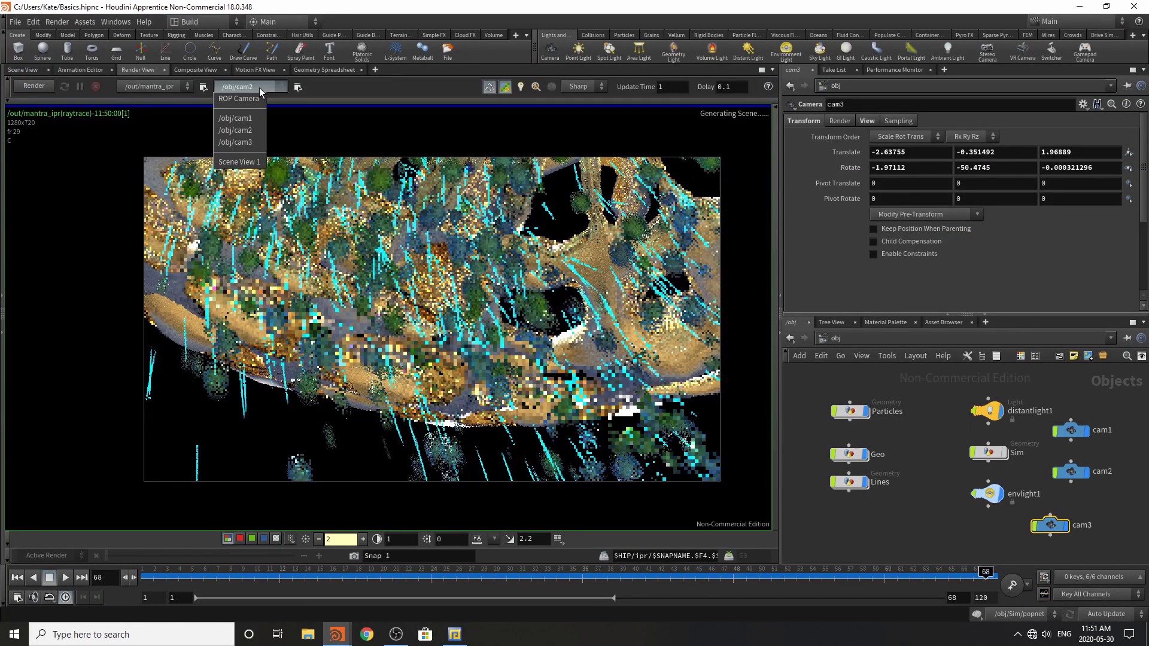
pyautogui.click(239, 141)
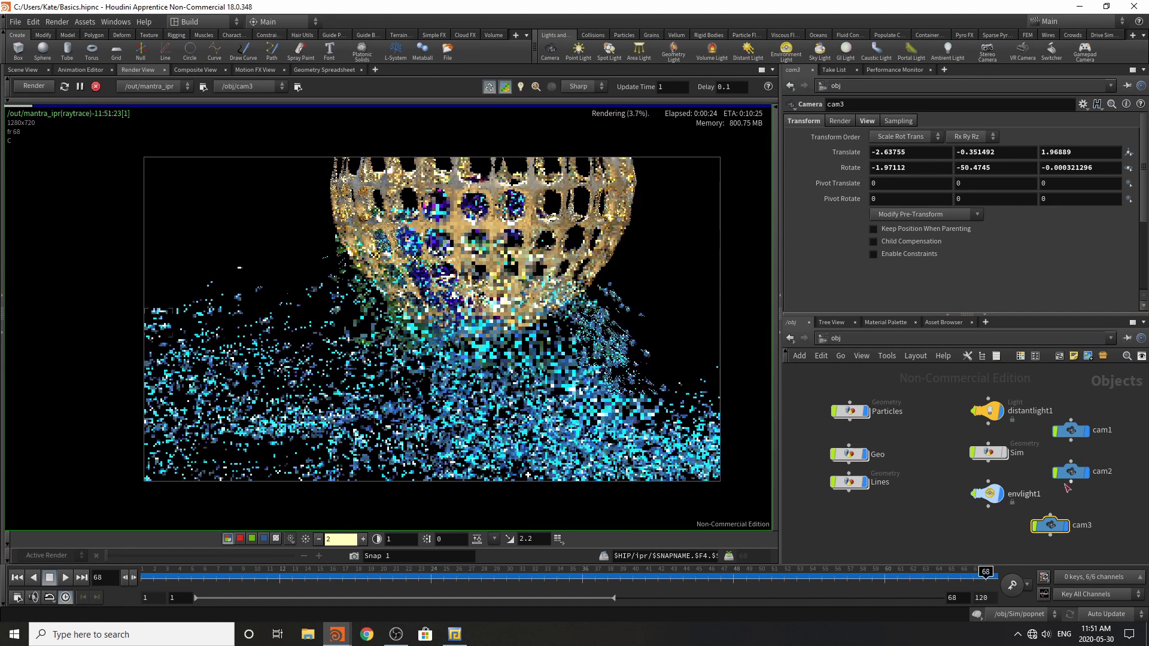
# - Try Cylindrical (panoramic) projection on cam3, and settle on Polar (panoramic) with Focal Length 100 and Aperture 74.4
pyautogui.click(867, 121)
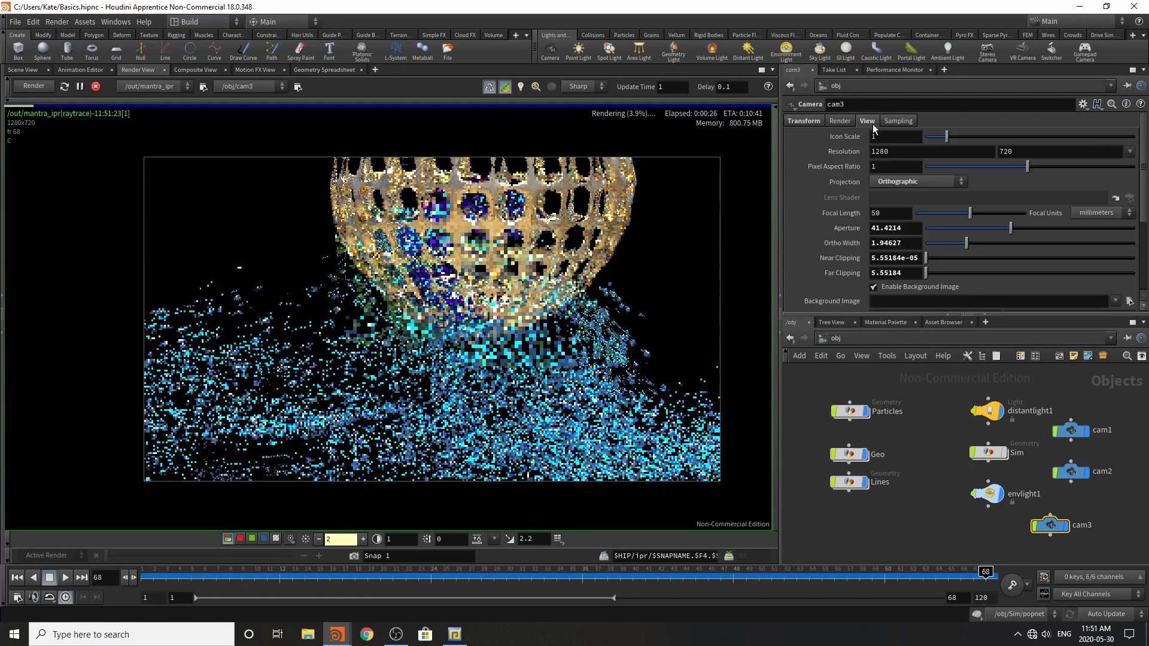
pyautogui.click(916, 182)
pyautogui.click(921, 233)
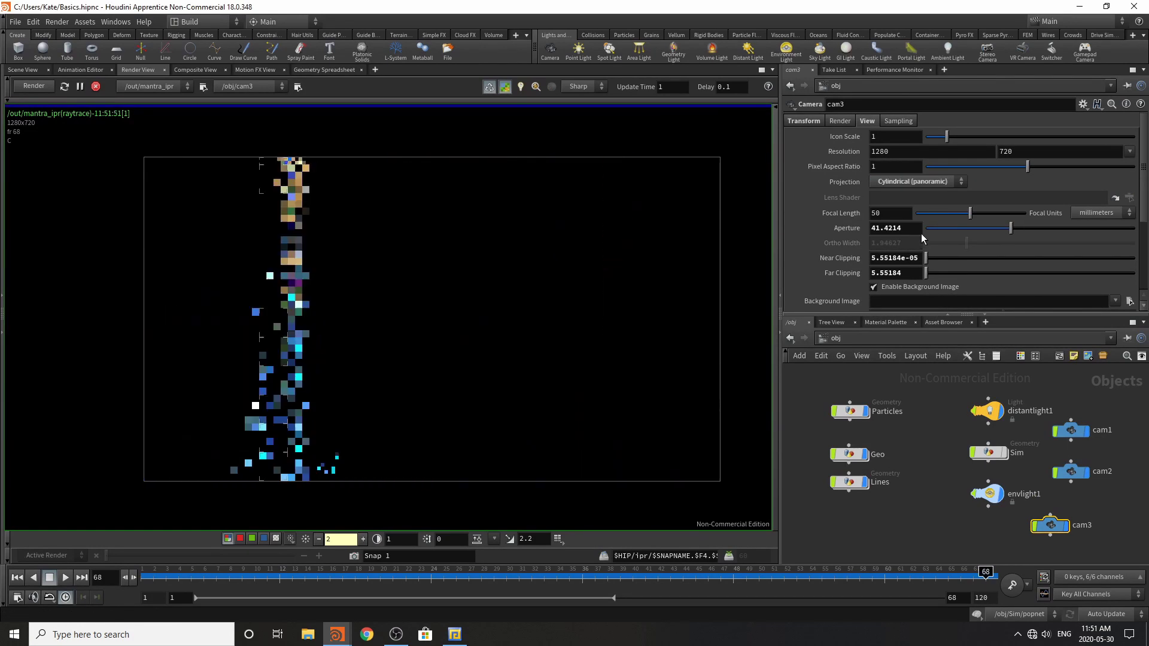
pyautogui.click(893, 183)
pyautogui.click(910, 240)
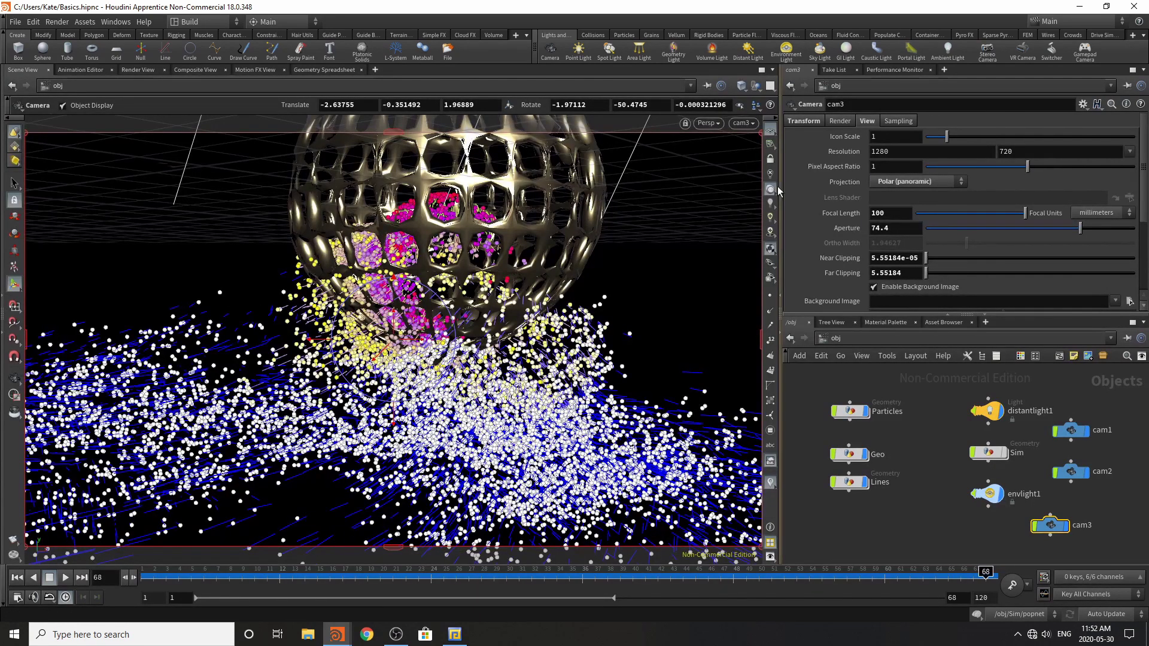
# - Lock cam3 to the view, move it in close to the openings of the sphere's lattice, and render the new framing
pyautogui.click(771, 160)
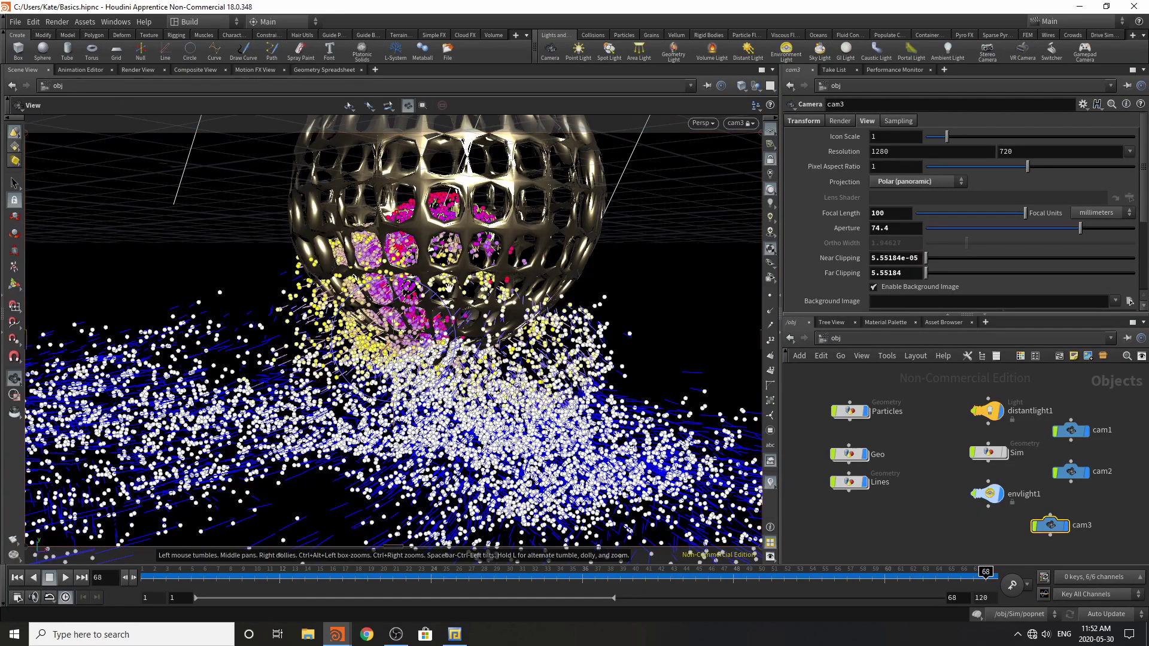
pyautogui.keyDown('alt'); pyautogui.moveTo(508, 300); pyautogui.dragTo(522, 200, button='right'); pyautogui.keyUp('alt')
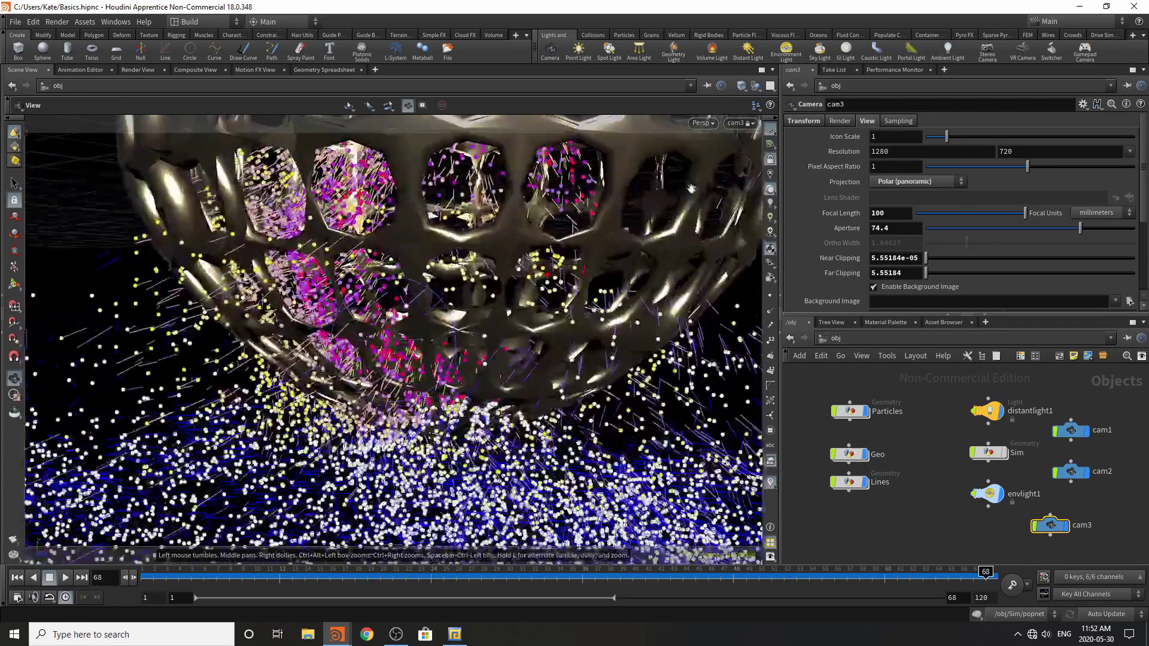
pyautogui.keyDown('alt'); pyautogui.moveTo(566, 268); pyautogui.dragTo(624, 266, button='right'); pyautogui.keyUp('alt')
pyautogui.keyDown('alt'); pyautogui.moveTo(624, 266); pyautogui.dragTo(506, 282, button='middle'); pyautogui.keyUp('alt')
pyautogui.keyDown('alt'); pyautogui.moveTo(505, 282); pyautogui.dragTo(514, 227, button='right'); pyautogui.keyUp('alt')
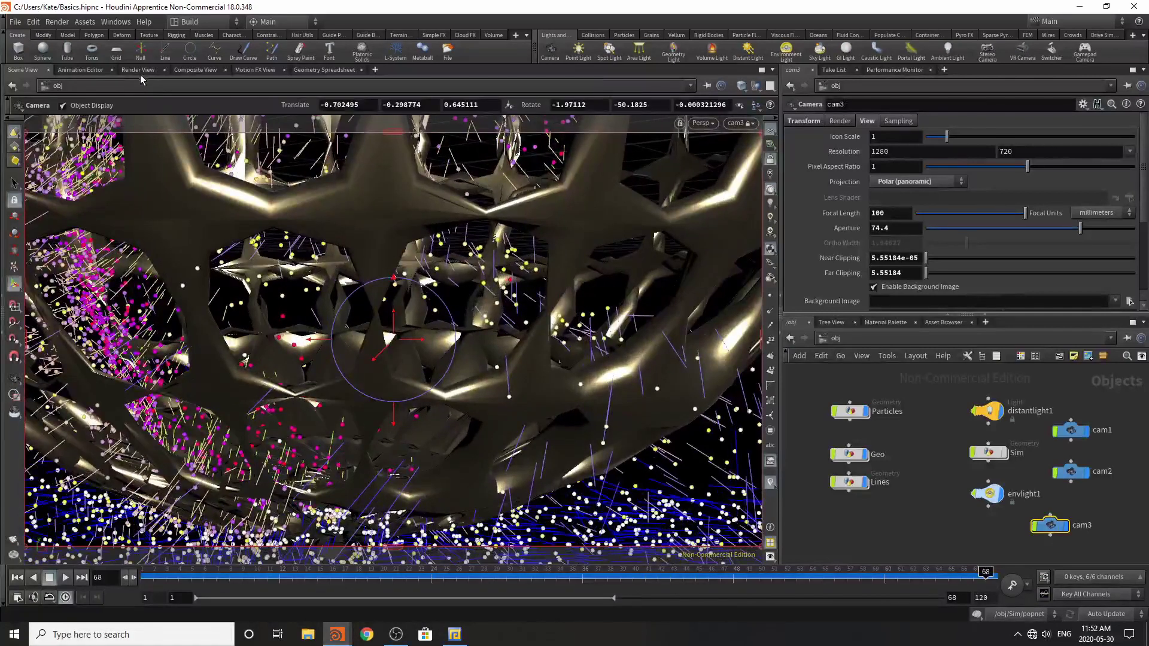
pyautogui.click(139, 70)
pyautogui.click(21, 85)
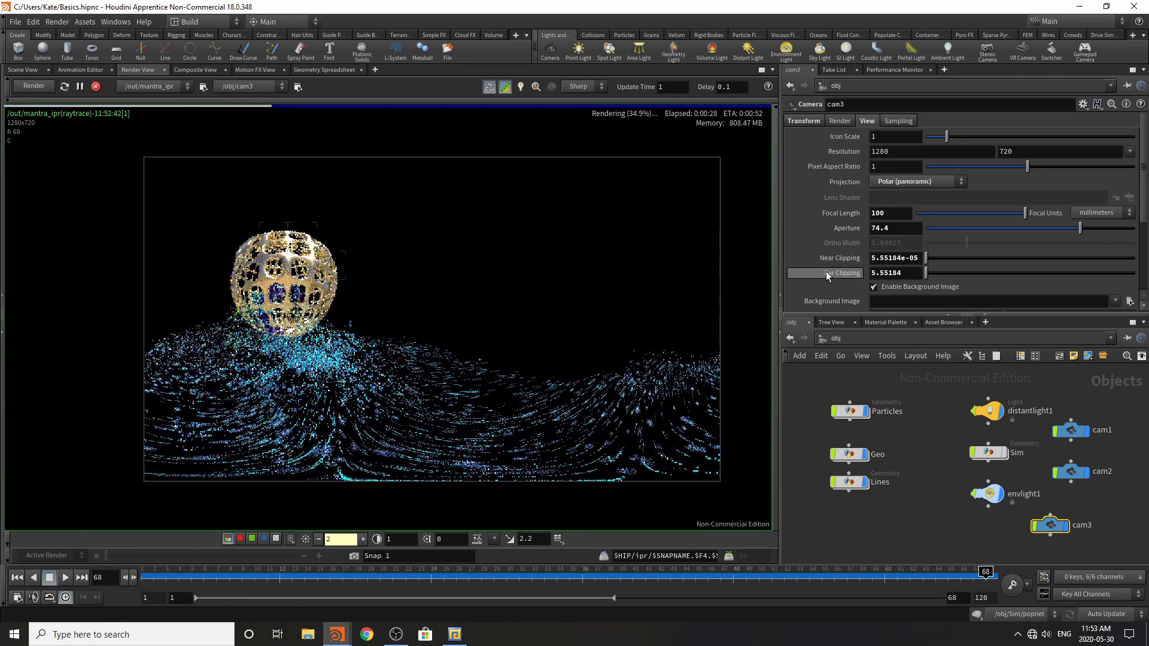
# - Set cam3's Near Clipping to 0 and change its projection to Lens Shader
pyautogui.moveTo(938, 256); pyautogui.dragTo(916, 263)
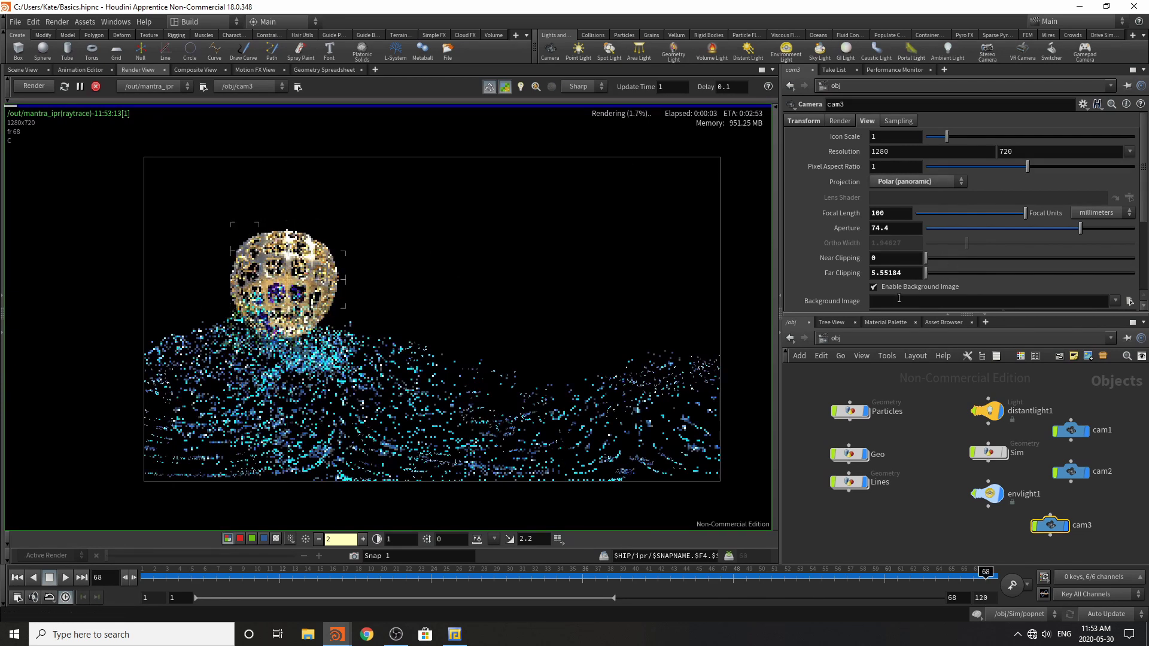
pyautogui.click(934, 181)
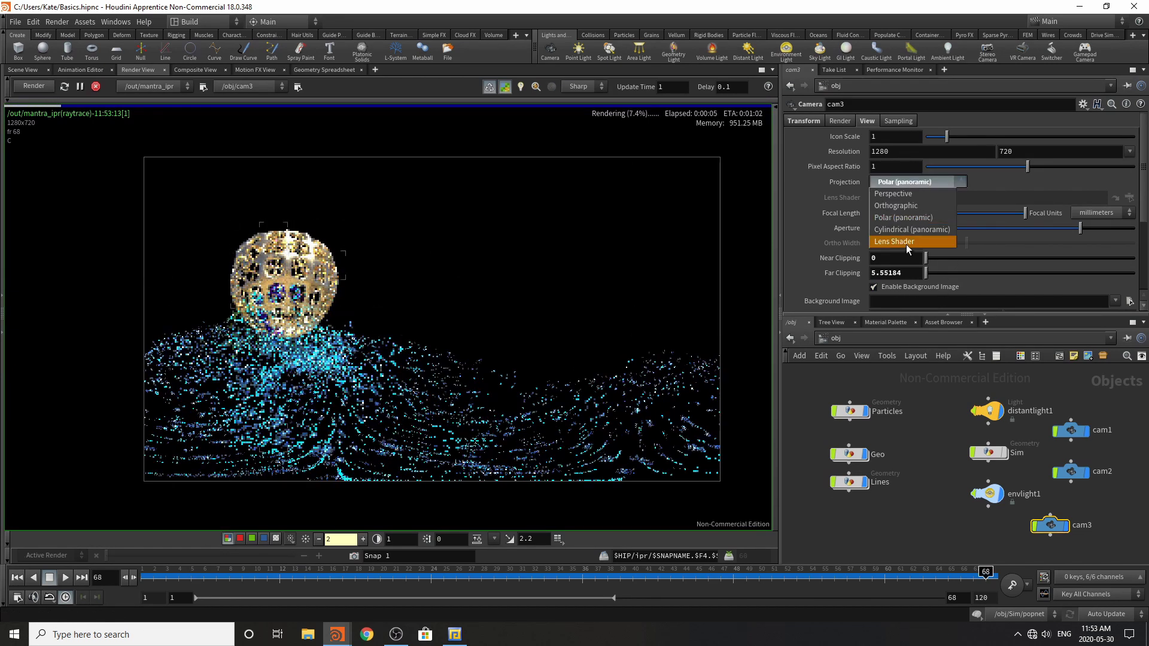
pyautogui.click(906, 244)
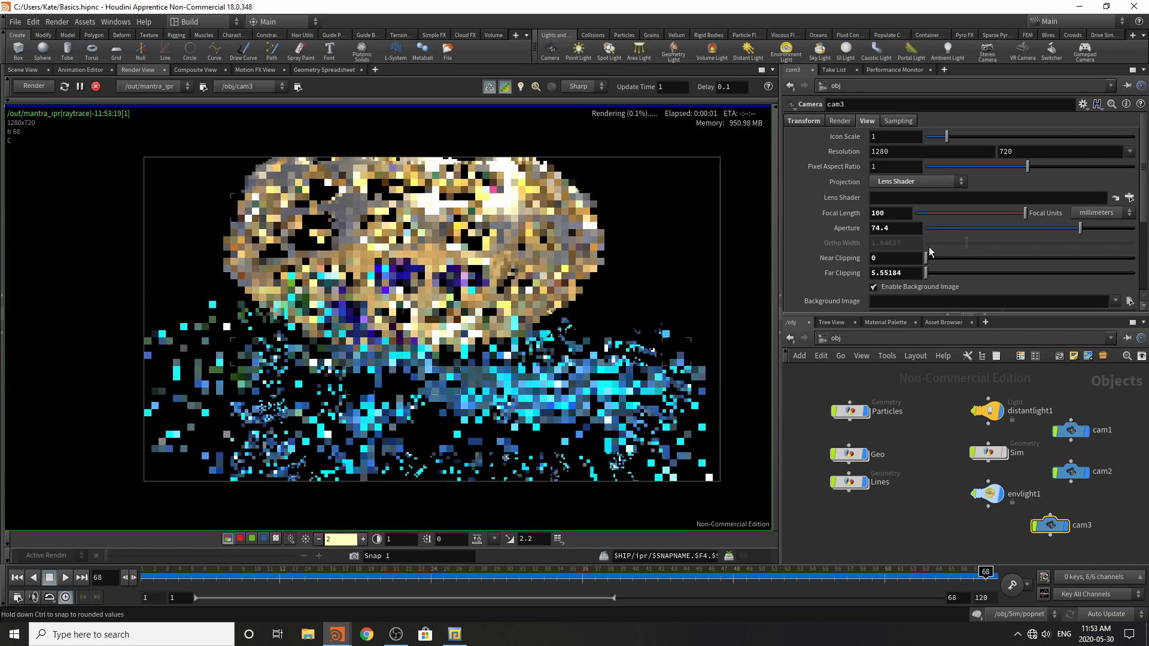